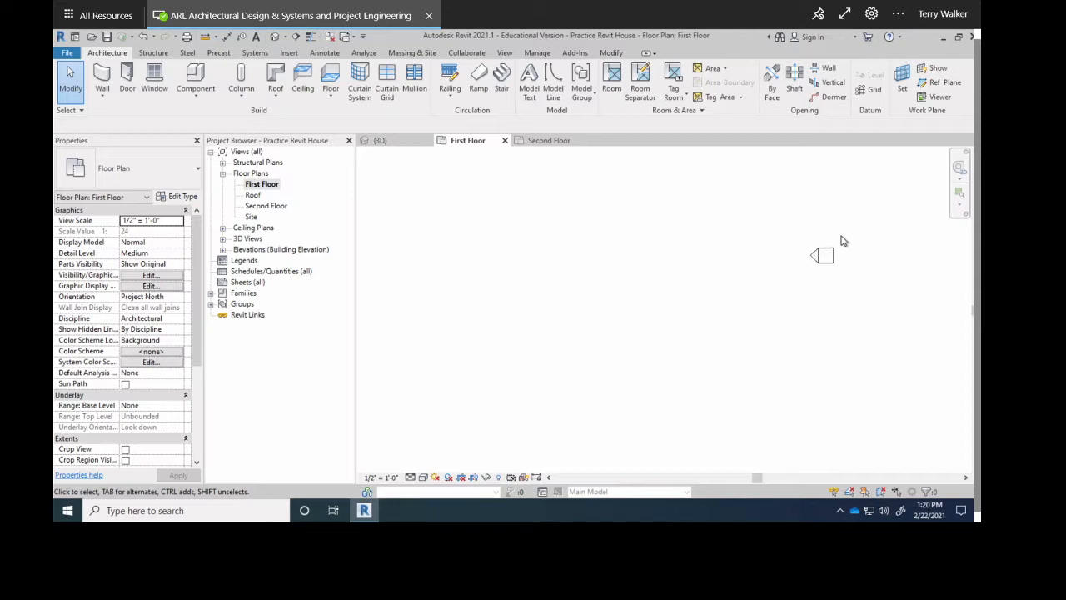
# Drag the South elevation marker and its view line further below the house.
pyautogui.moveTo(822, 255)
pyautogui.mouseDown()
pyautogui.moveTo(809, 309)
pyautogui.moveTo(755, 305)
pyautogui.mouseUp()
pyautogui.moveTo(700, 388); pyautogui.dragTo(673, 418)
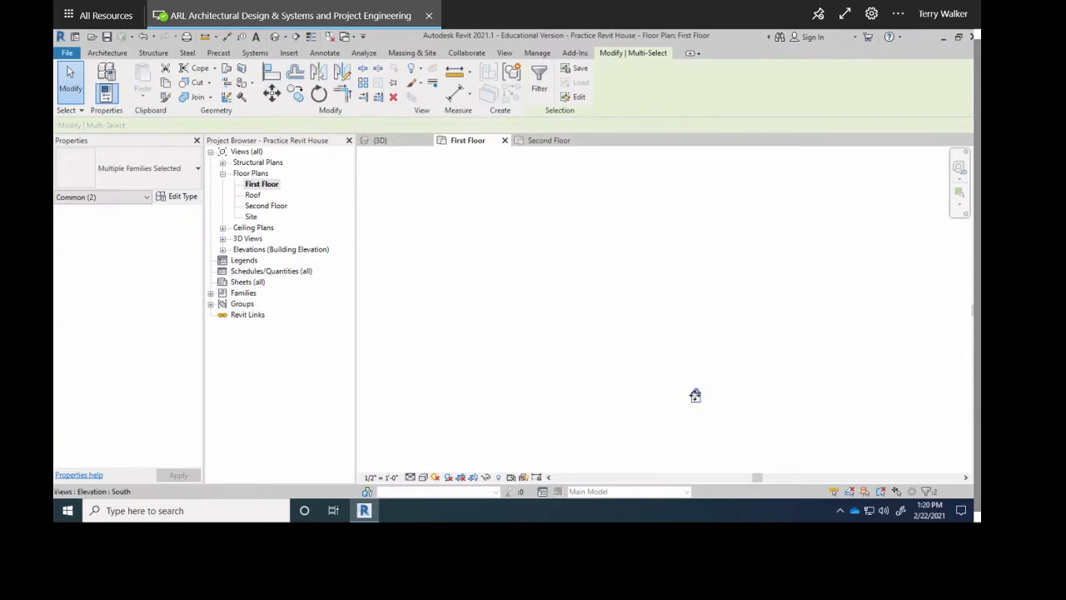
pyautogui.click(693, 395)
pyautogui.click(697, 396)
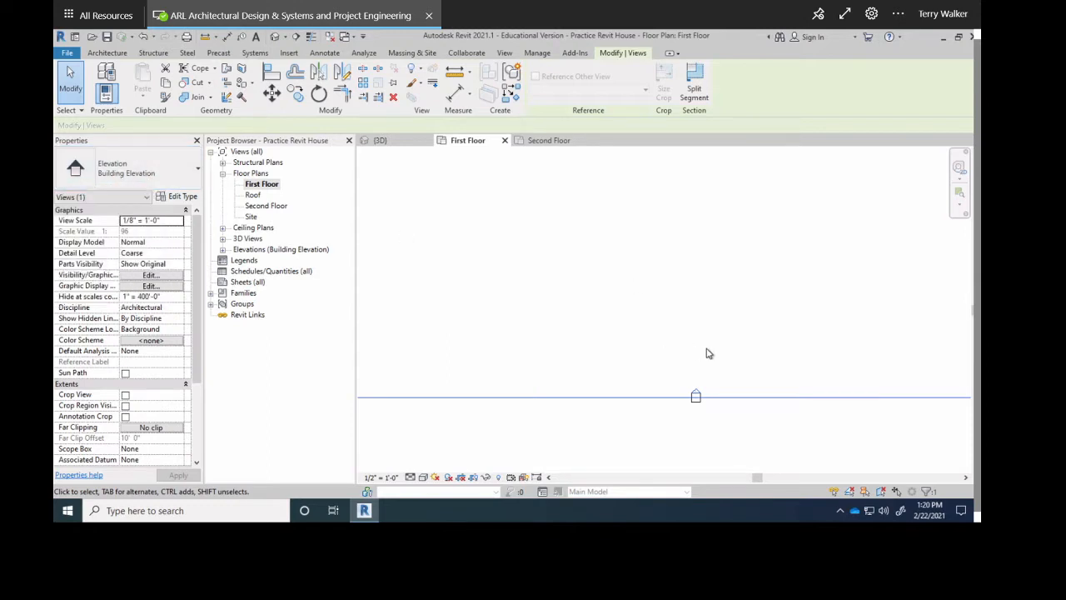
pyautogui.scroll(-5, 697, 389)
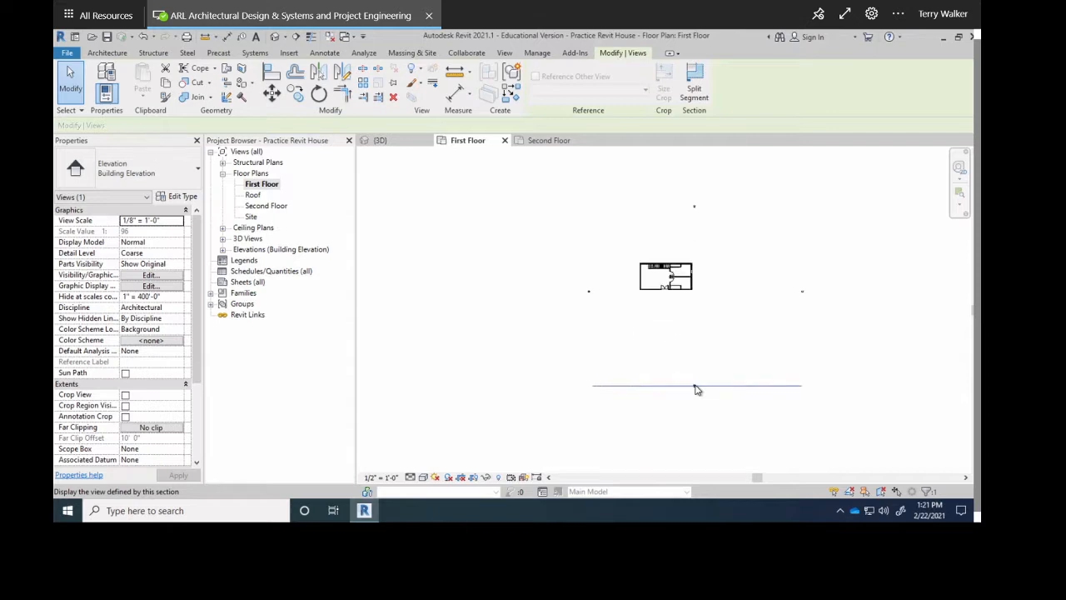
pyautogui.moveTo(695, 387); pyautogui.dragTo(658, 294)
pyautogui.click(658, 349)
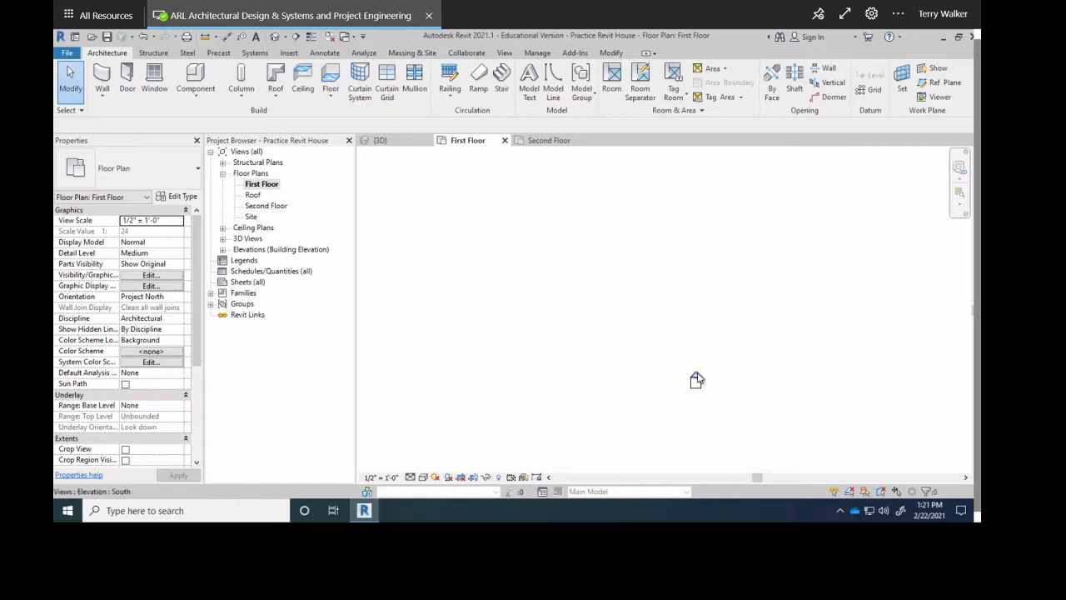
pyautogui.click(697, 379)
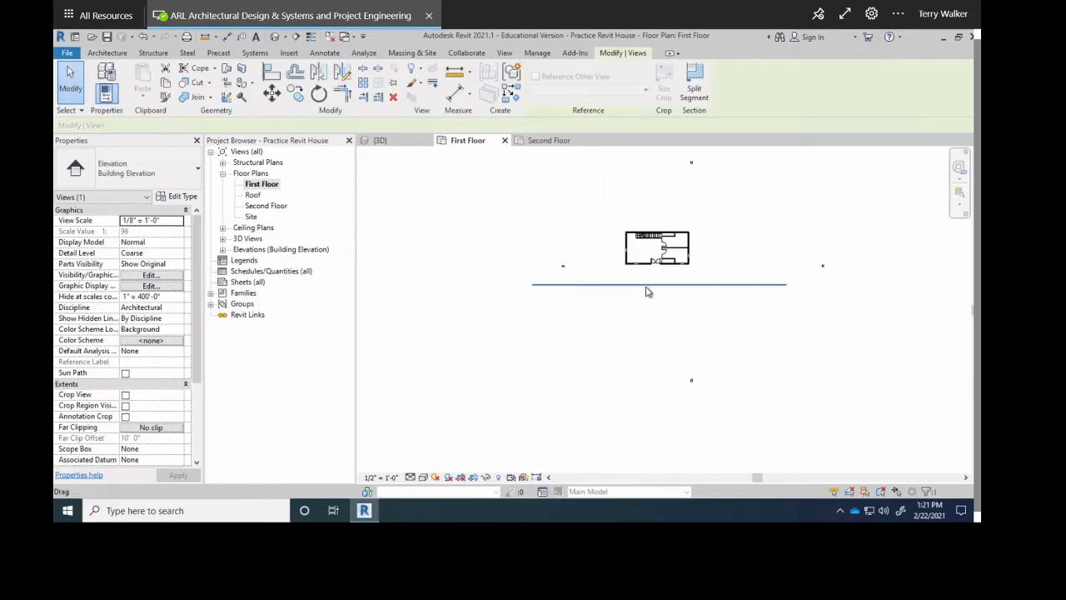
pyautogui.moveTo(648, 291); pyautogui.dragTo(692, 386)
# Reselect the South elevation marker and view line to confirm their new position.
pyautogui.scroll(4, 694, 385)
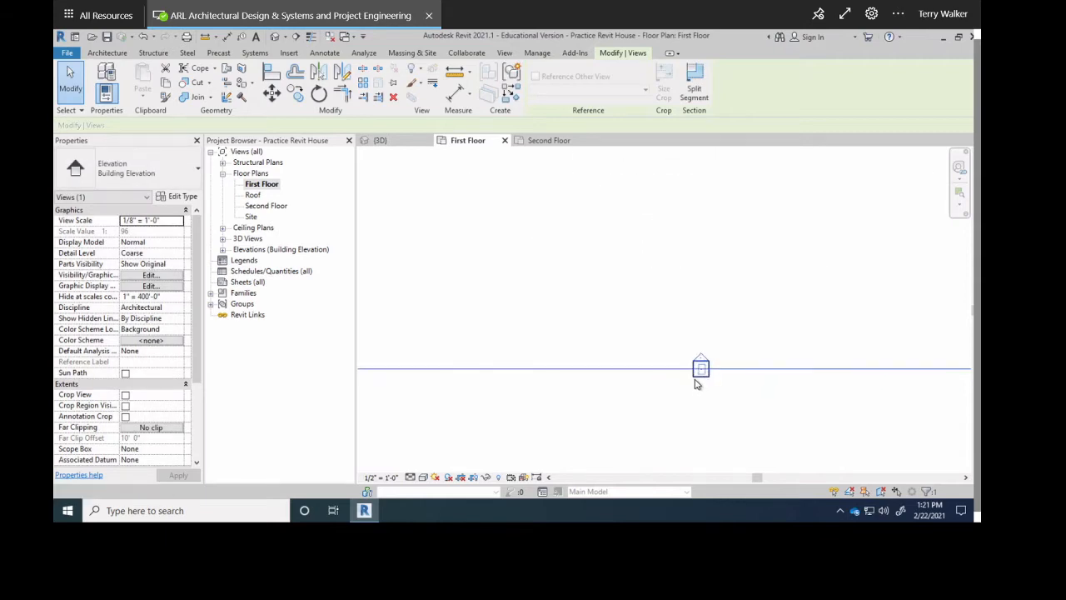
pyautogui.click(700, 368)
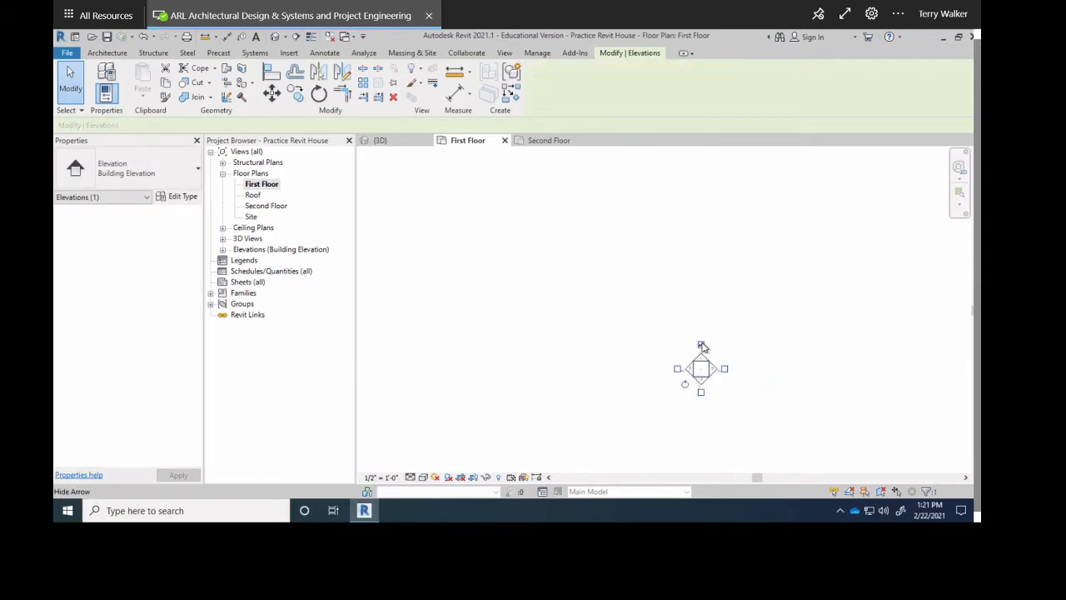
pyautogui.click(648, 400)
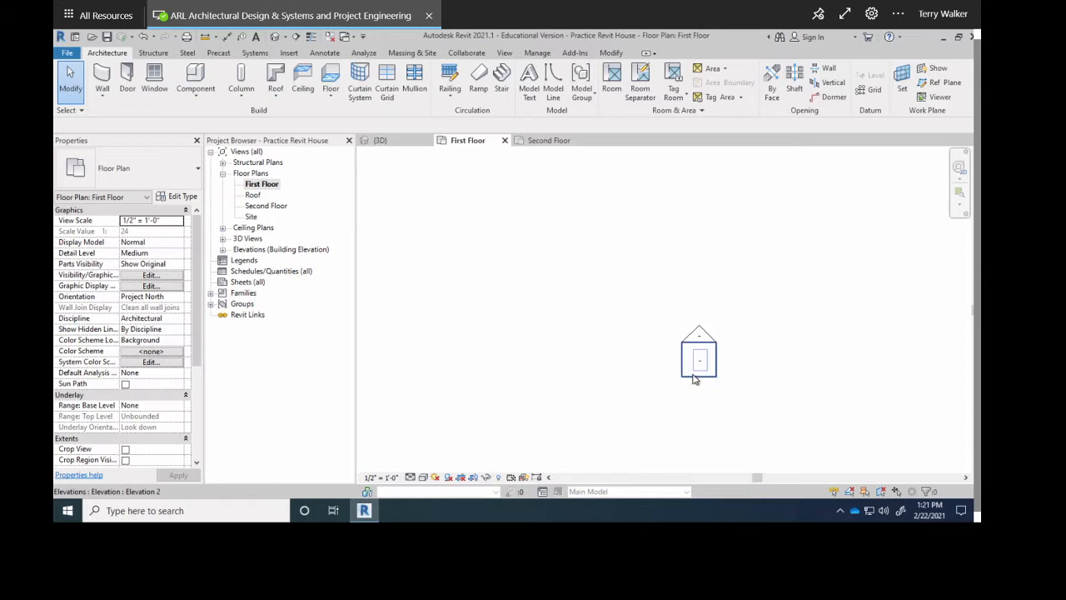
pyautogui.click(688, 377)
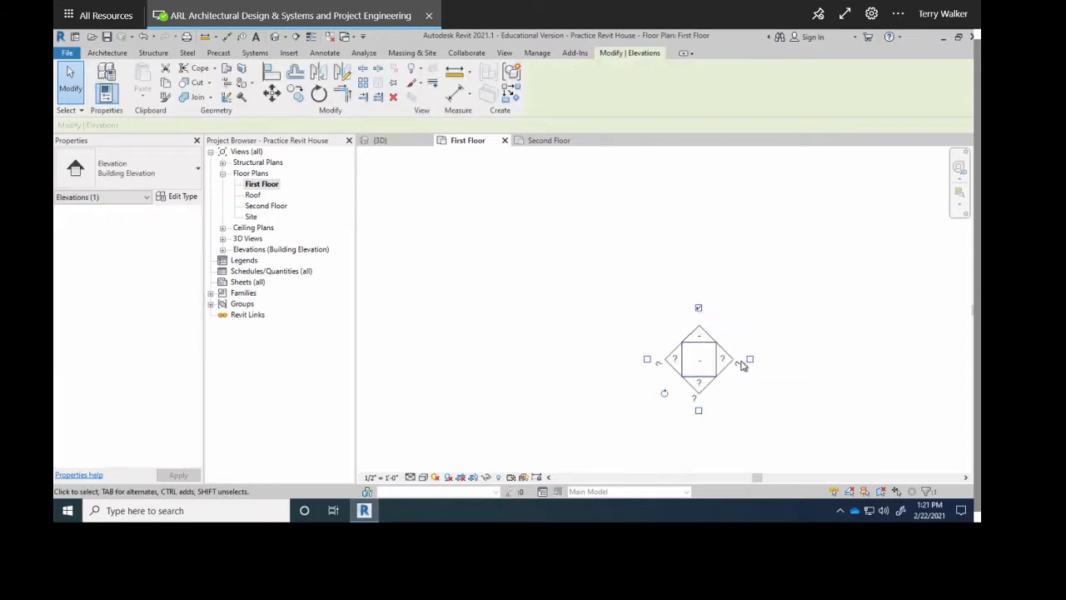
pyautogui.click(640, 336)
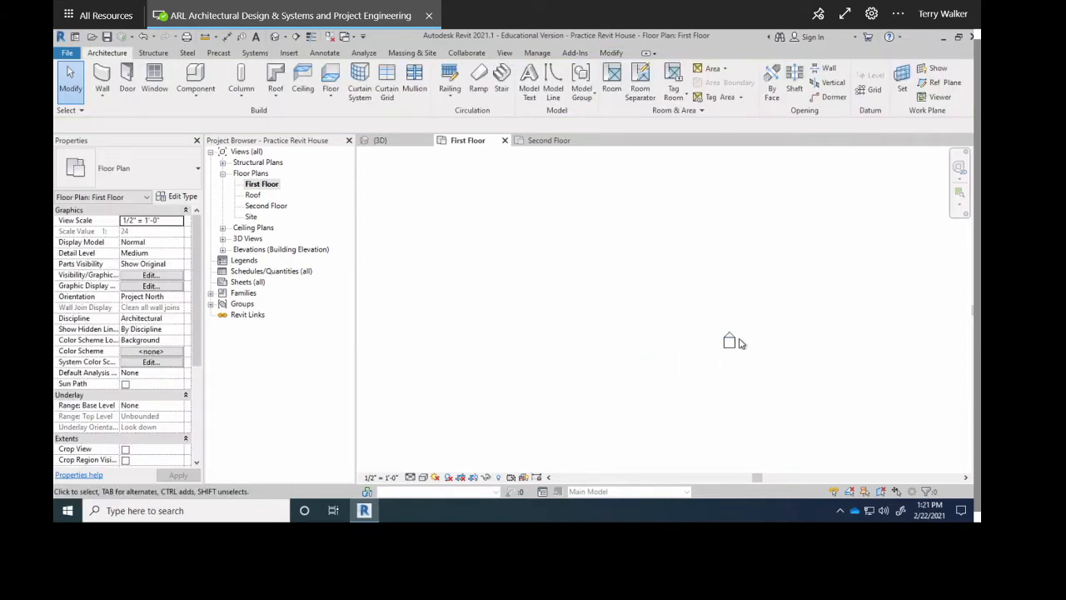
pyautogui.scroll(2, 723, 369)
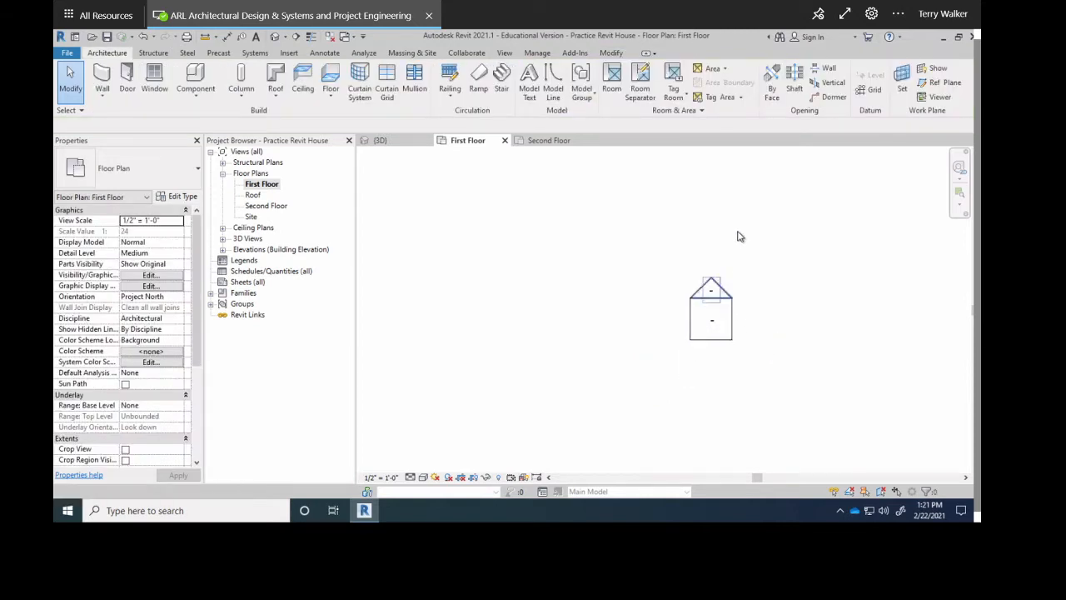
pyautogui.click(690, 331)
pyautogui.click(659, 311)
pyautogui.scroll(-2, 658, 312)
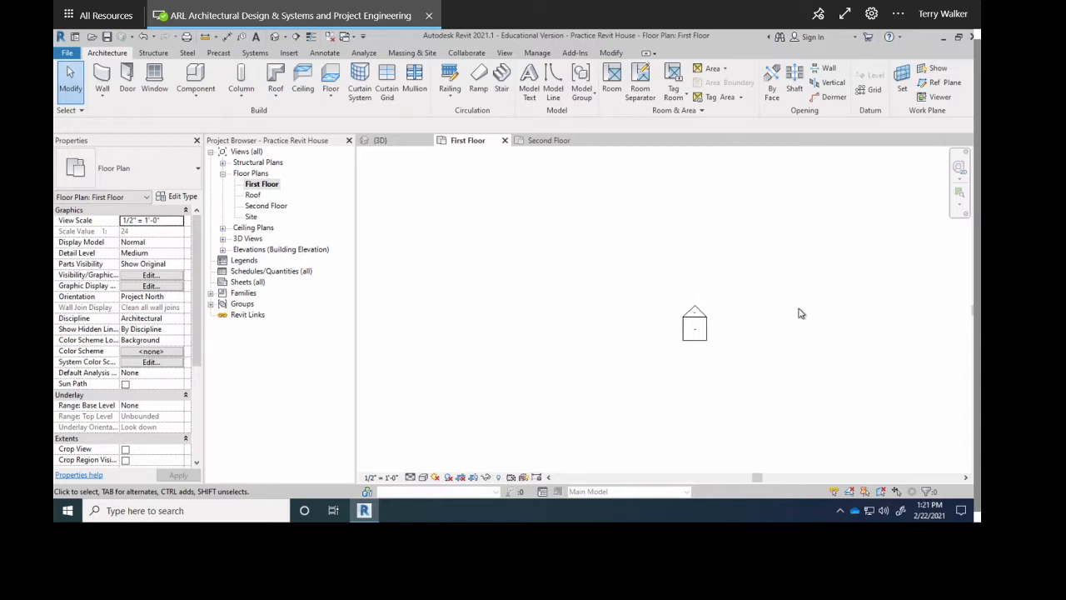
pyautogui.scroll(1, 708, 333)
pyautogui.click(691, 309)
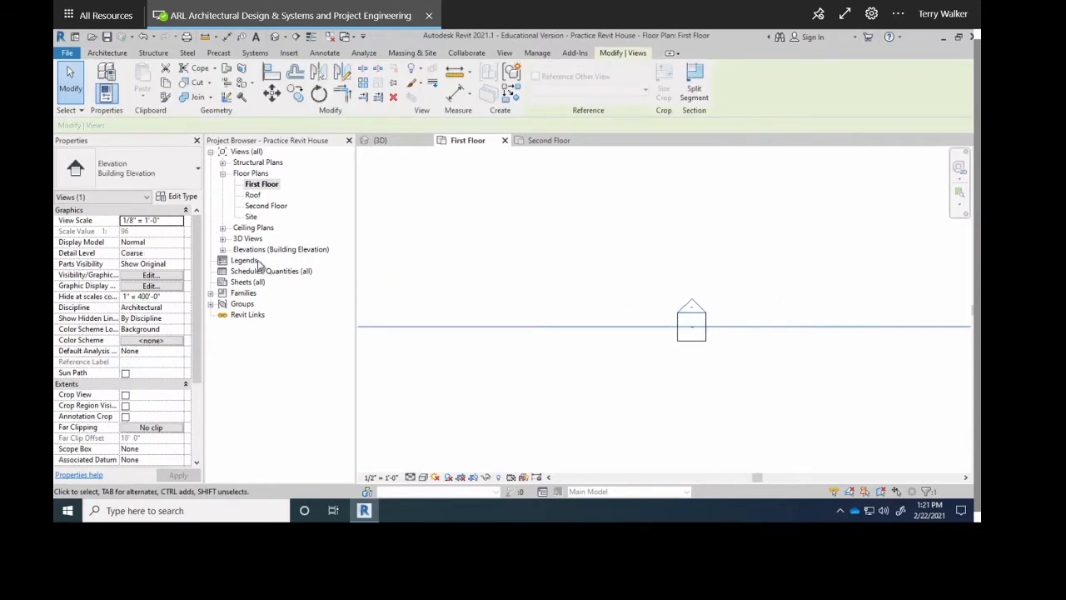
# Expand Elevations to list East, North, South and West, and reframe the floor plan.
pyautogui.click(223, 250)
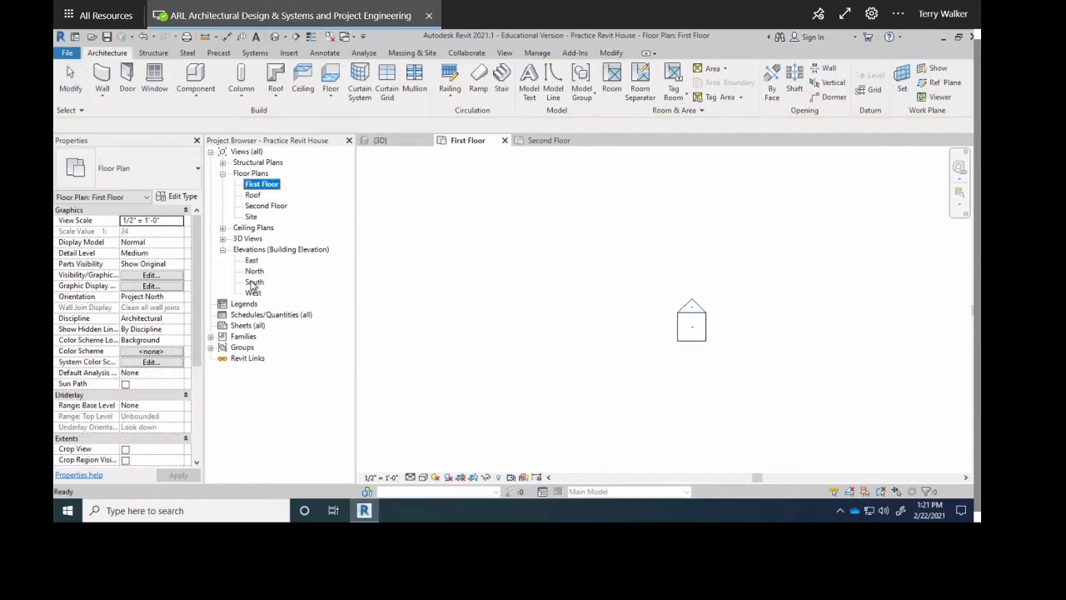
pyautogui.moveTo(763, 264); pyautogui.dragTo(638, 352)
pyautogui.click(544, 313)
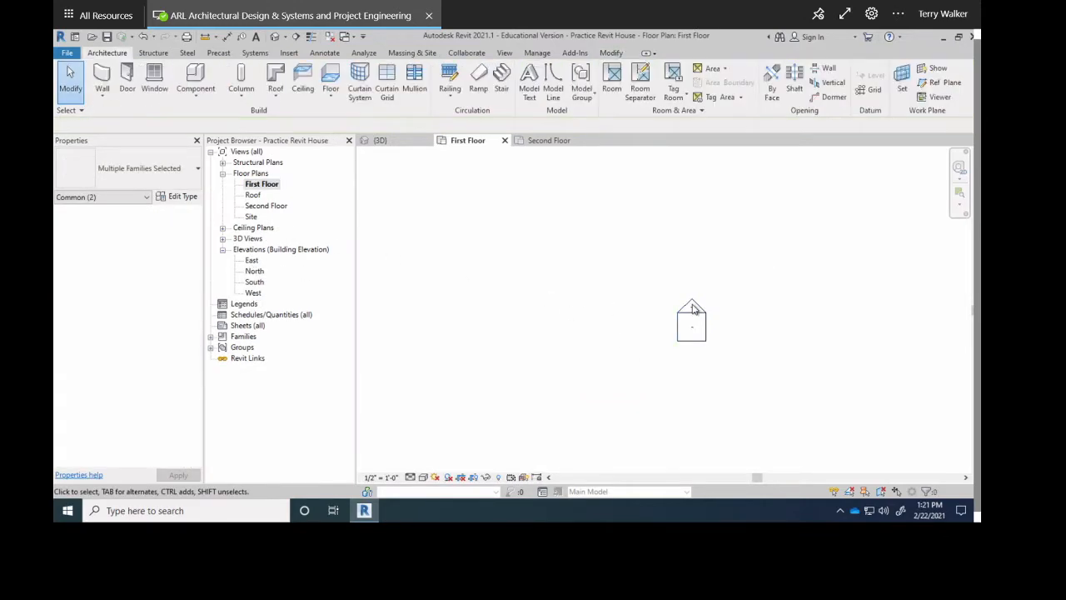
pyautogui.scroll(-3, 659, 317)
pyautogui.moveTo(654, 312); pyautogui.dragTo(729, 384, button='middle')
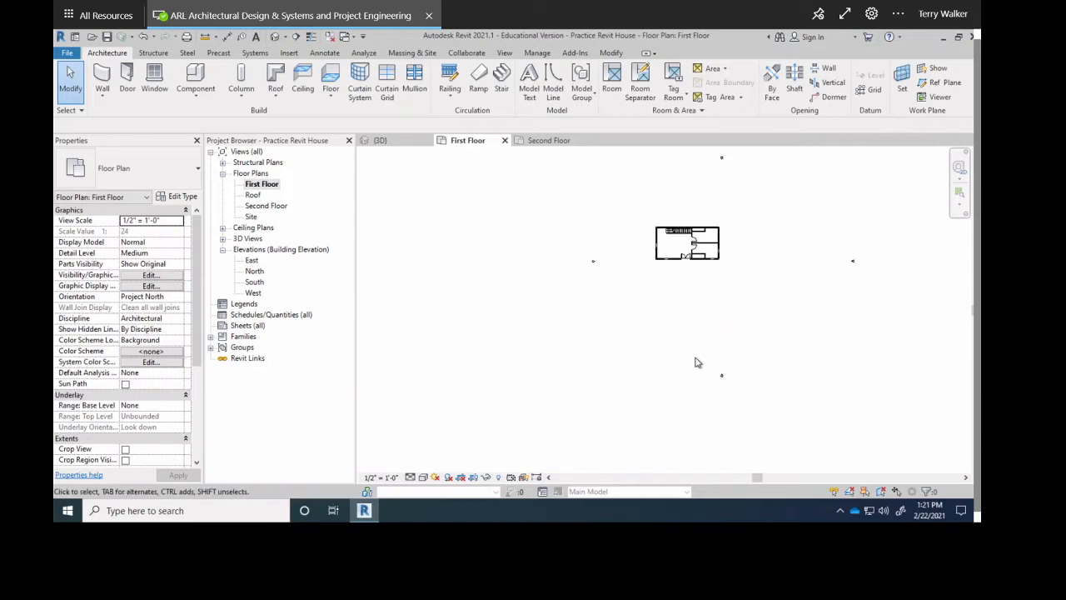
pyautogui.scroll(-2, 698, 358)
pyautogui.scroll(2, 700, 350)
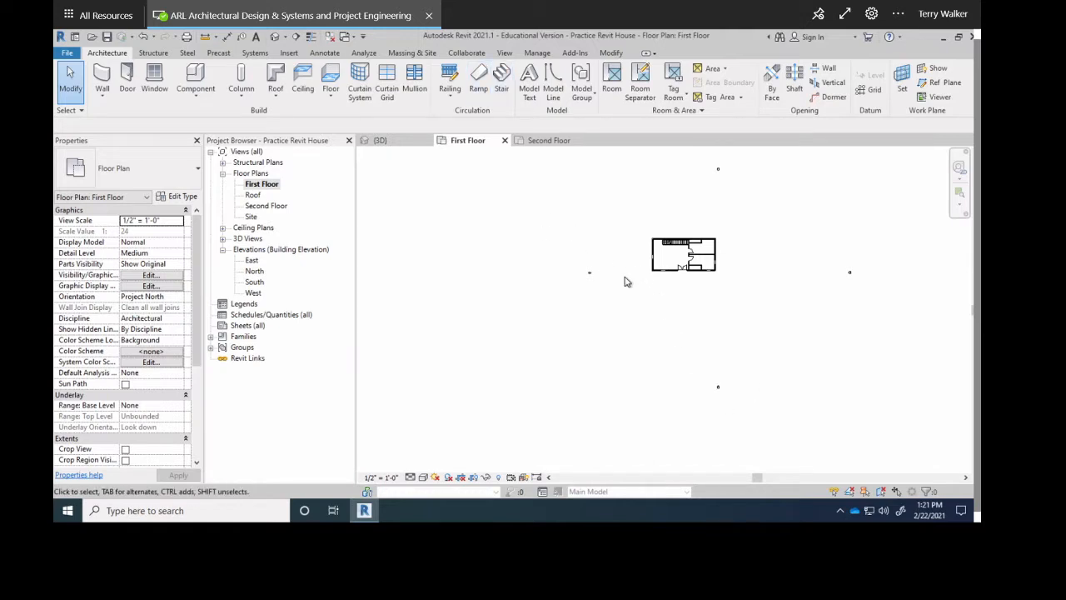
pyautogui.scroll(4, 660, 258)
pyautogui.moveTo(666, 240); pyautogui.dragTo(662, 285, button='middle')
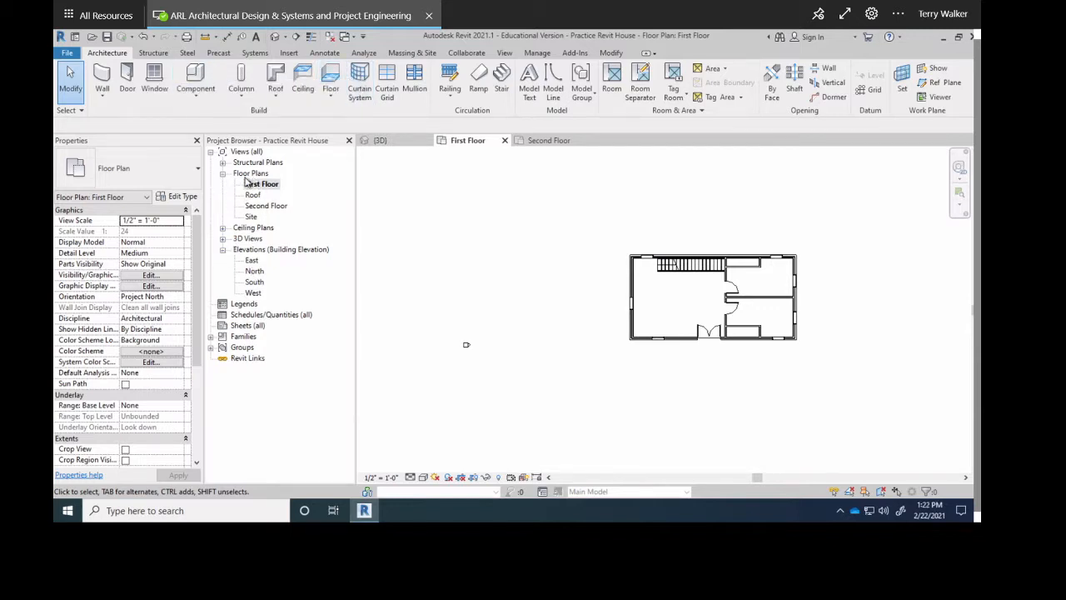
# Look at the 3D house, then return to the First Floor plan and bring up the View tools.
pyautogui.click(409, 140)
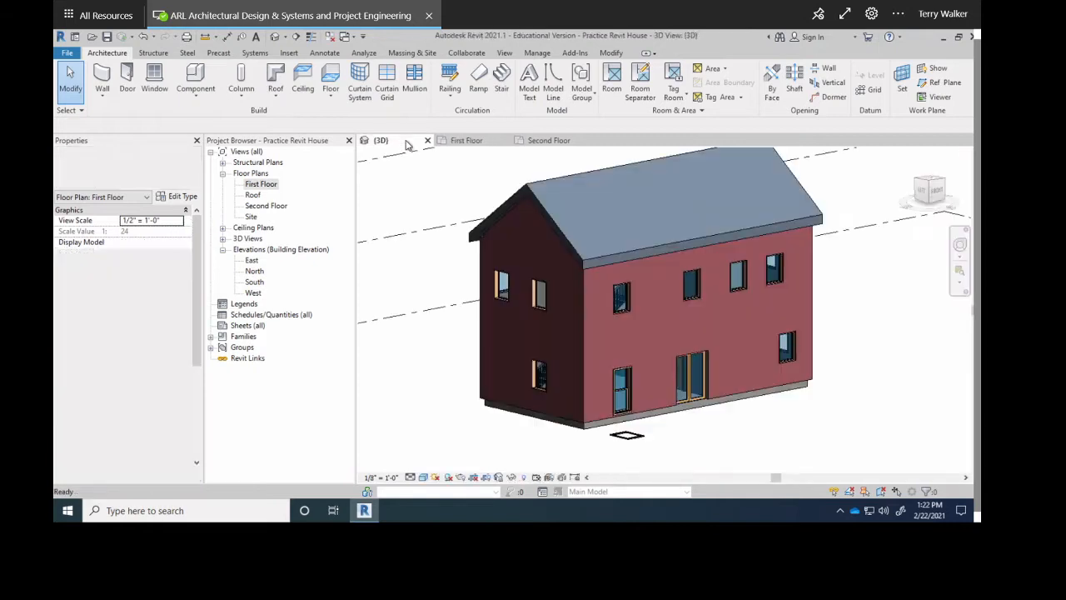
pyautogui.doubleClick(260, 184)
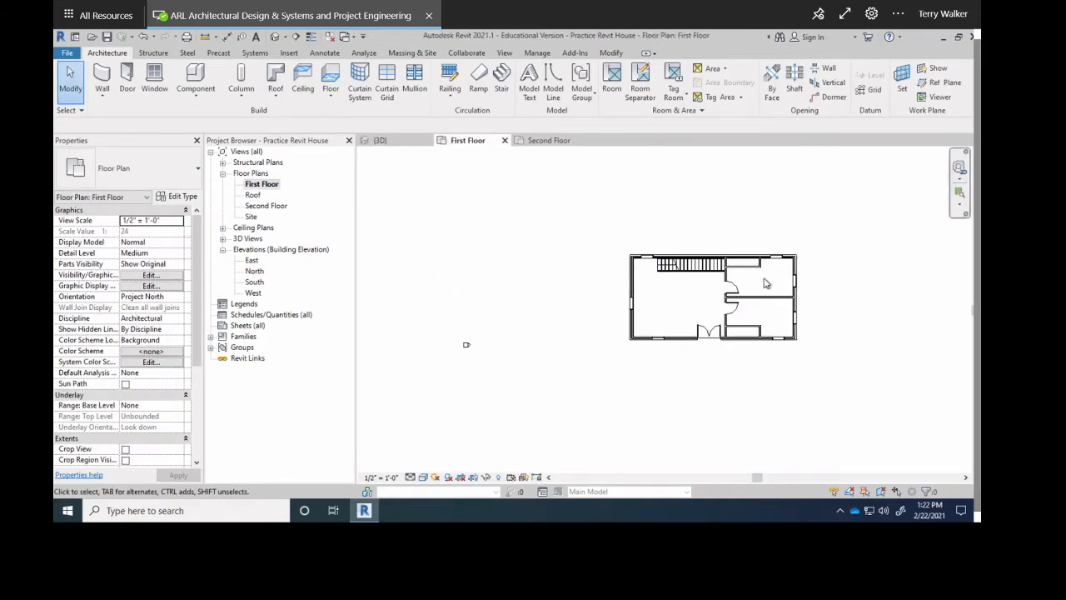
pyautogui.scroll(5, 767, 284)
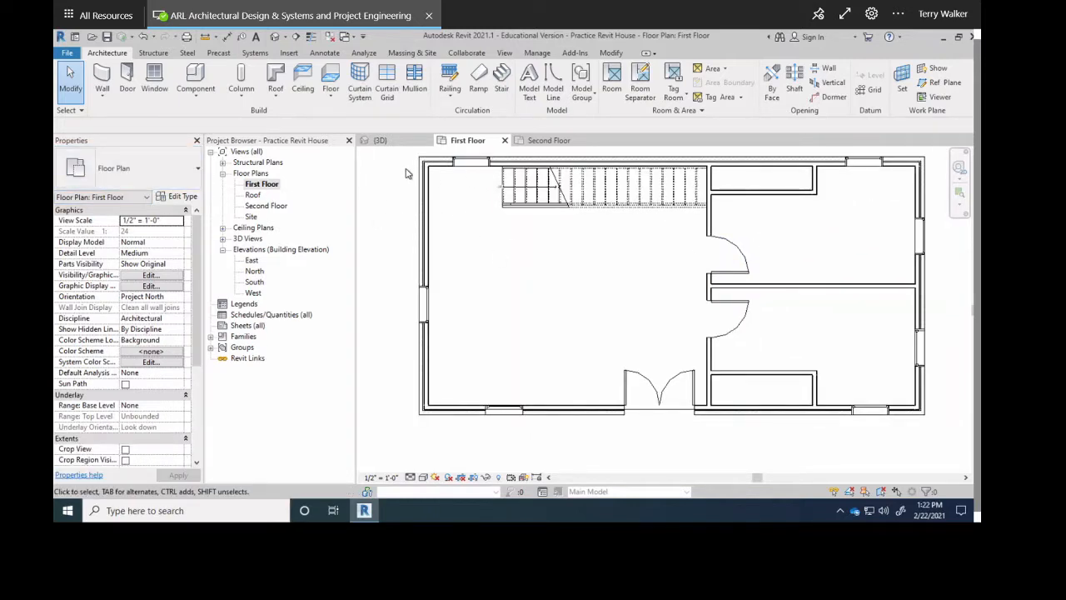
pyautogui.scroll(-1, 500, 266)
pyautogui.click(506, 53)
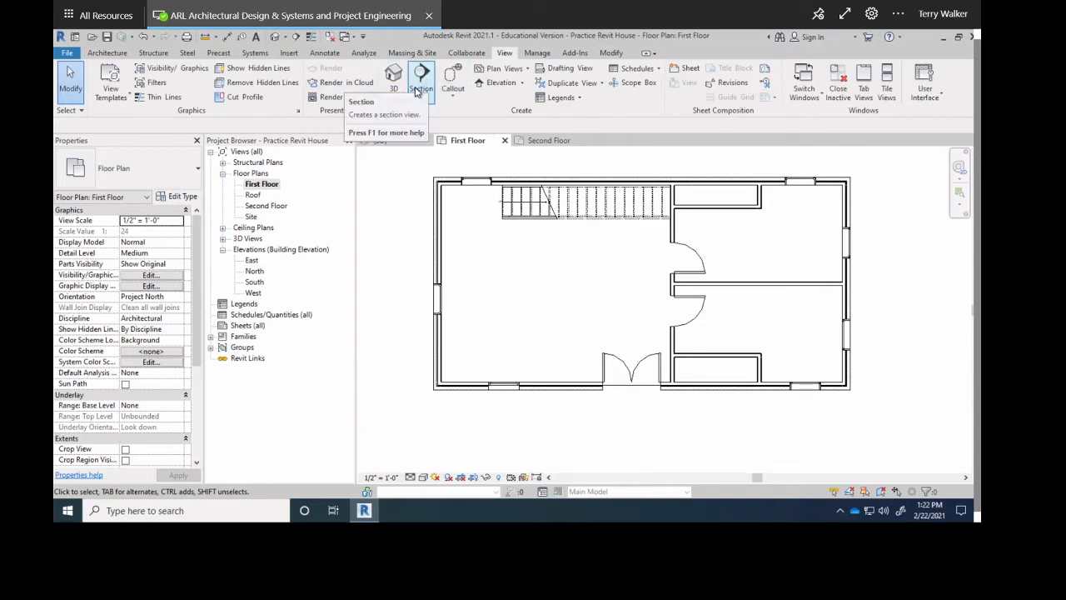
# Draw a horizontal section line from left of the house to right, through the stair.
pyautogui.click(421, 82)
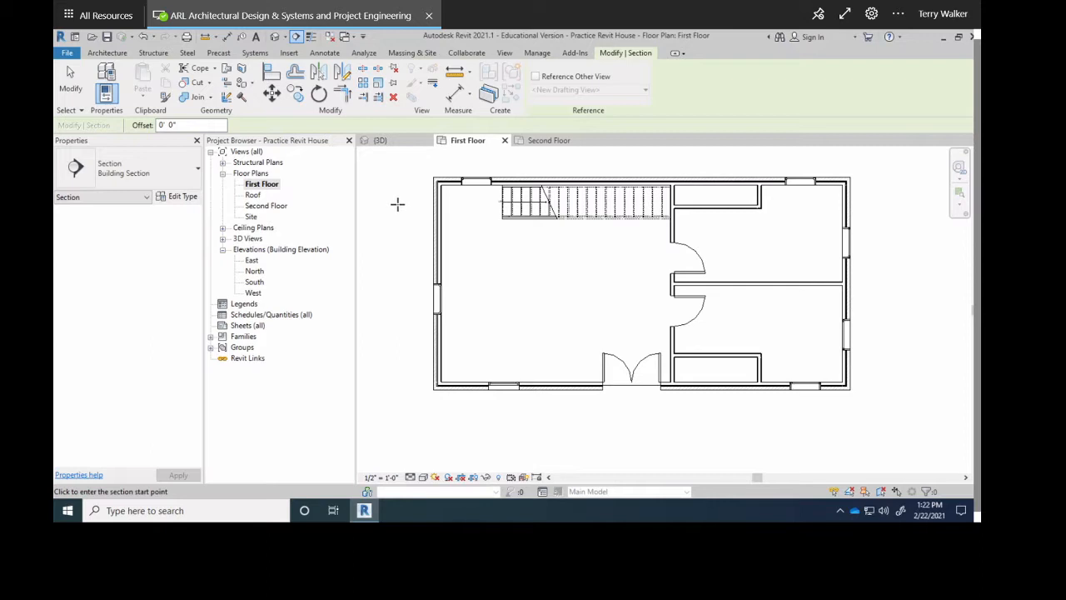
pyautogui.click(392, 202)
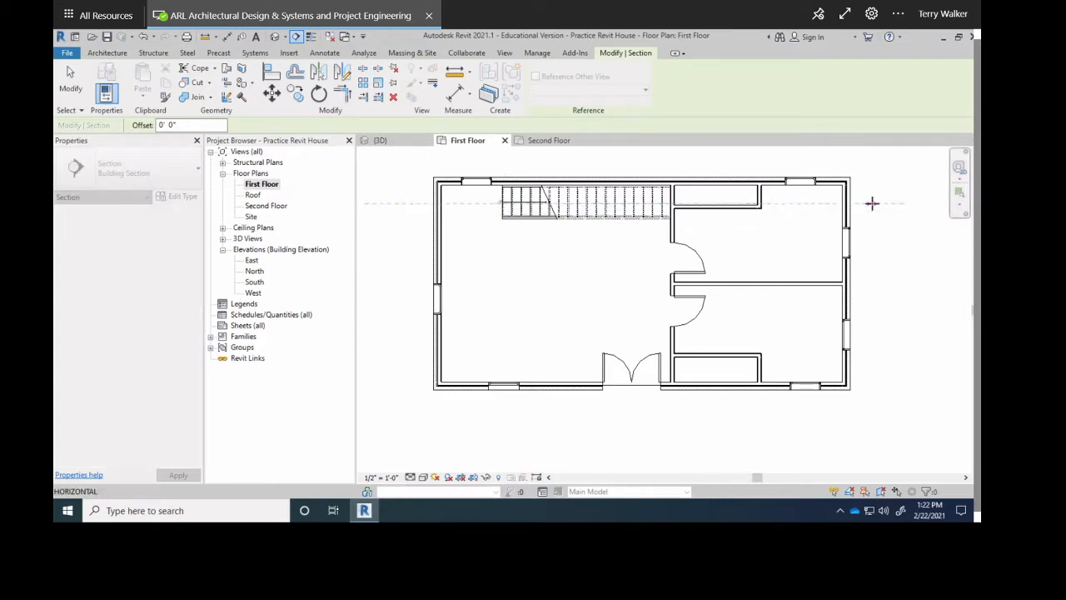
pyautogui.click(871, 200)
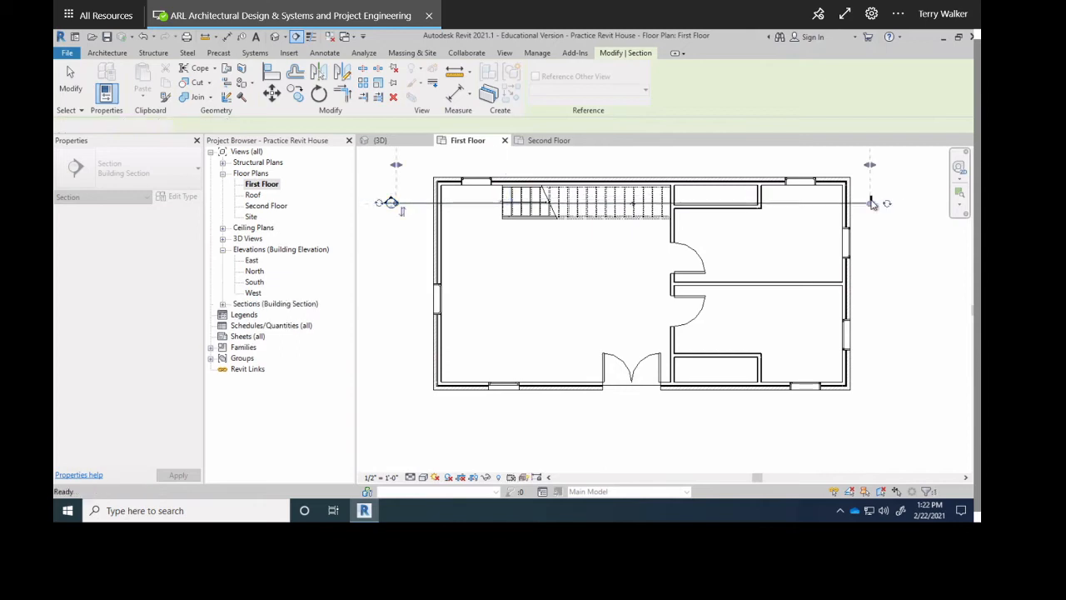
pyautogui.moveTo(430, 276); pyautogui.dragTo(483, 347, button='middle')
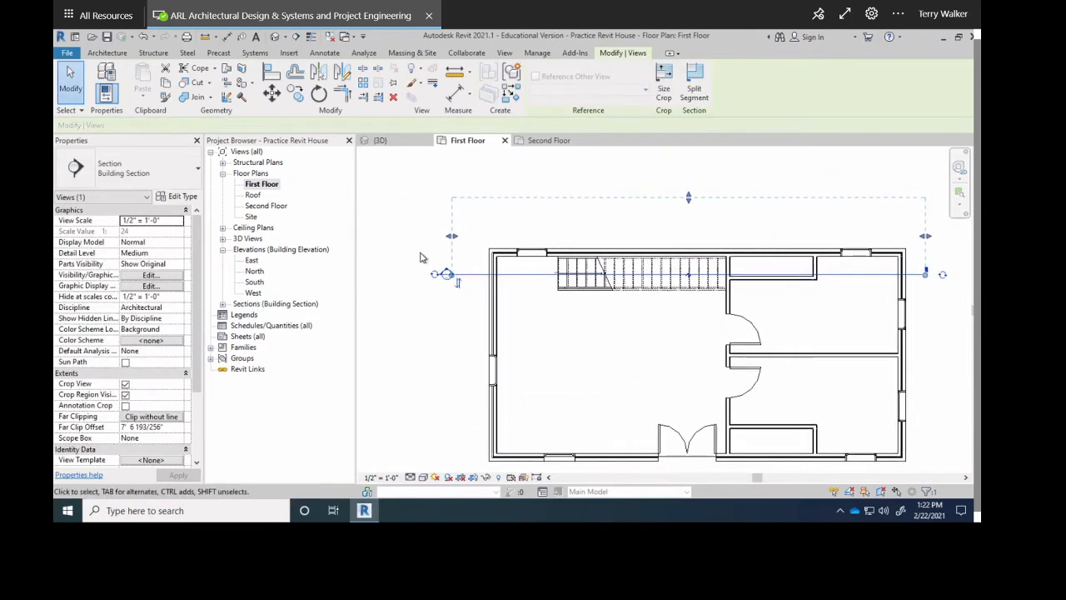
# Flip the section to look into the house and pull its view depth up.
pyautogui.scroll(3, 457, 278)
pyautogui.click(464, 288)
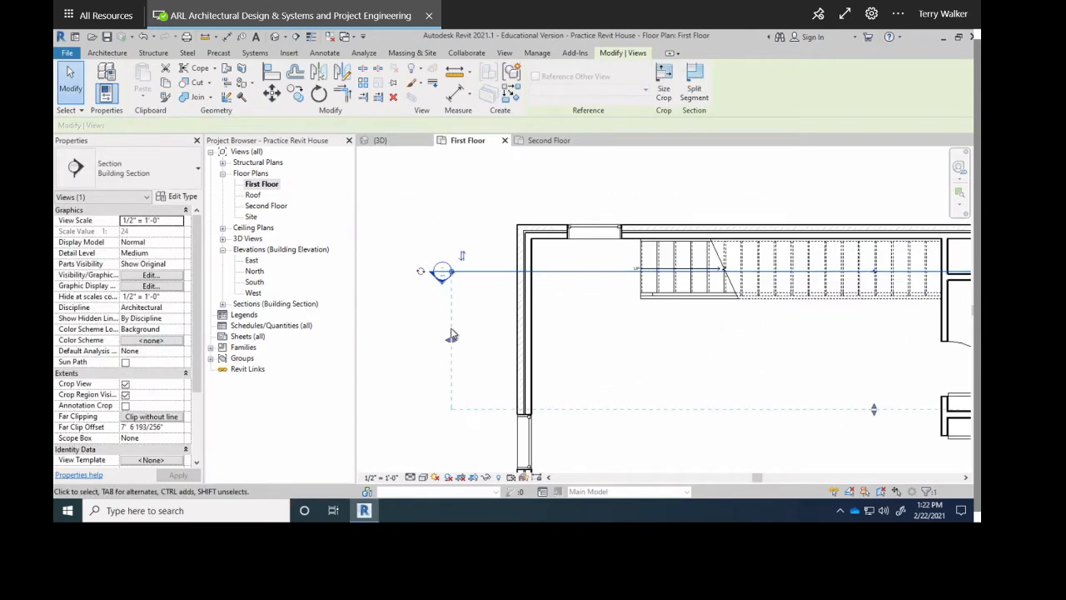
pyautogui.scroll(-1, 500, 296)
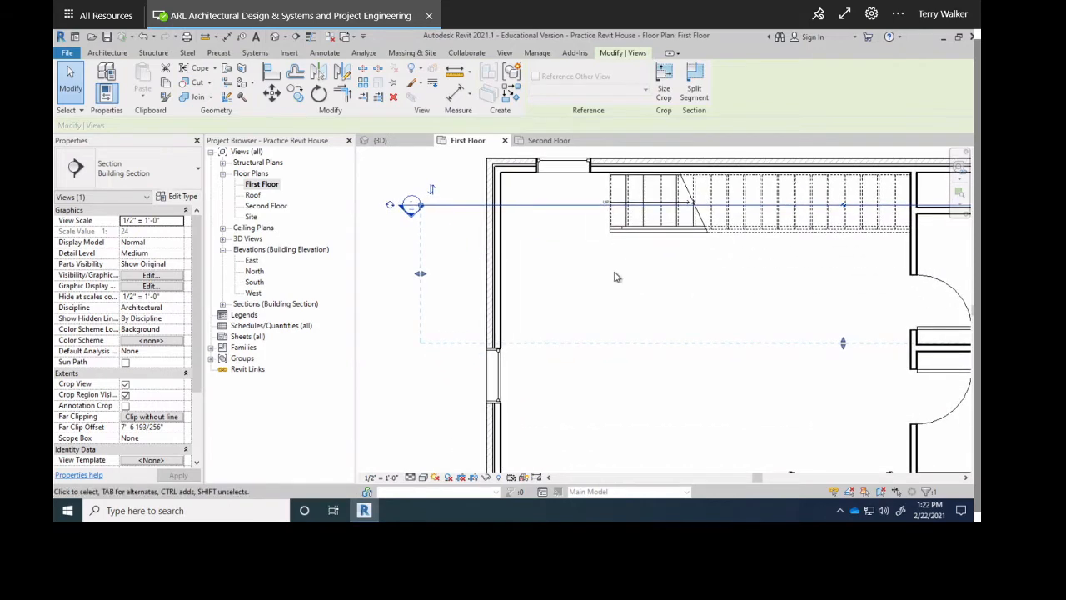
pyautogui.scroll(-1, 698, 318)
pyautogui.scroll(3, 728, 336)
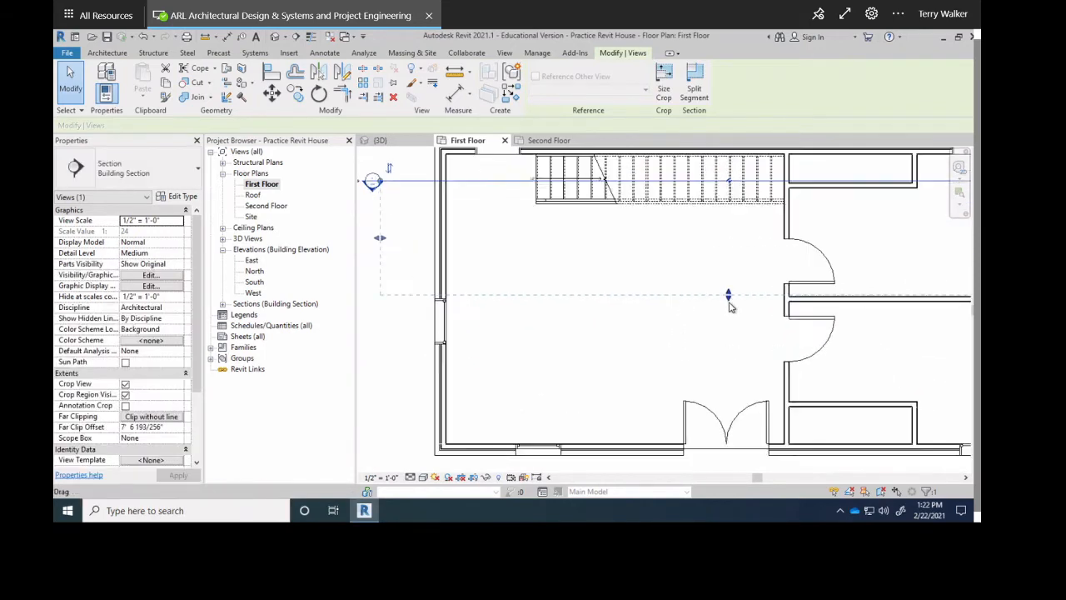
pyautogui.moveTo(729, 293); pyautogui.dragTo(728, 256)
pyautogui.scroll(-2, 721, 309)
pyautogui.scroll(1, 721, 309)
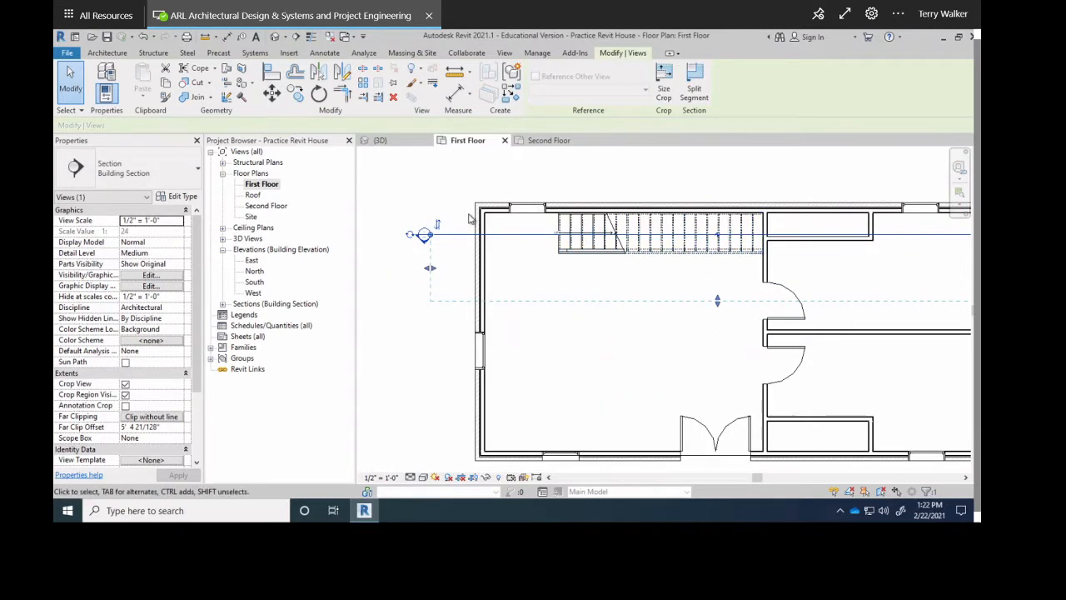
# Shift the section line slightly down through the stair run and deselect it.
pyautogui.click(426, 234)
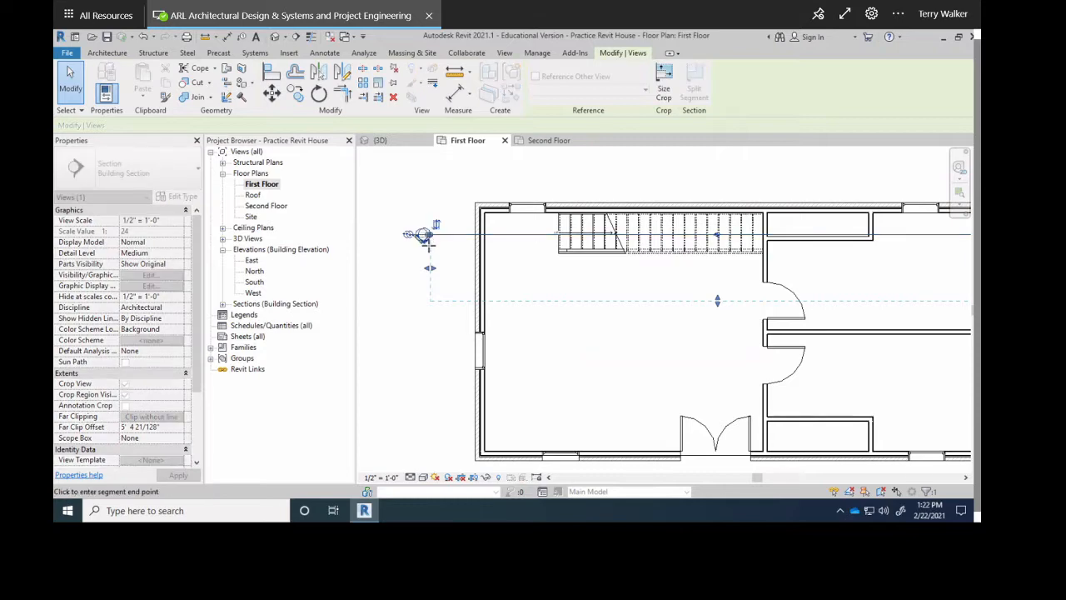
pyautogui.press('Escape')
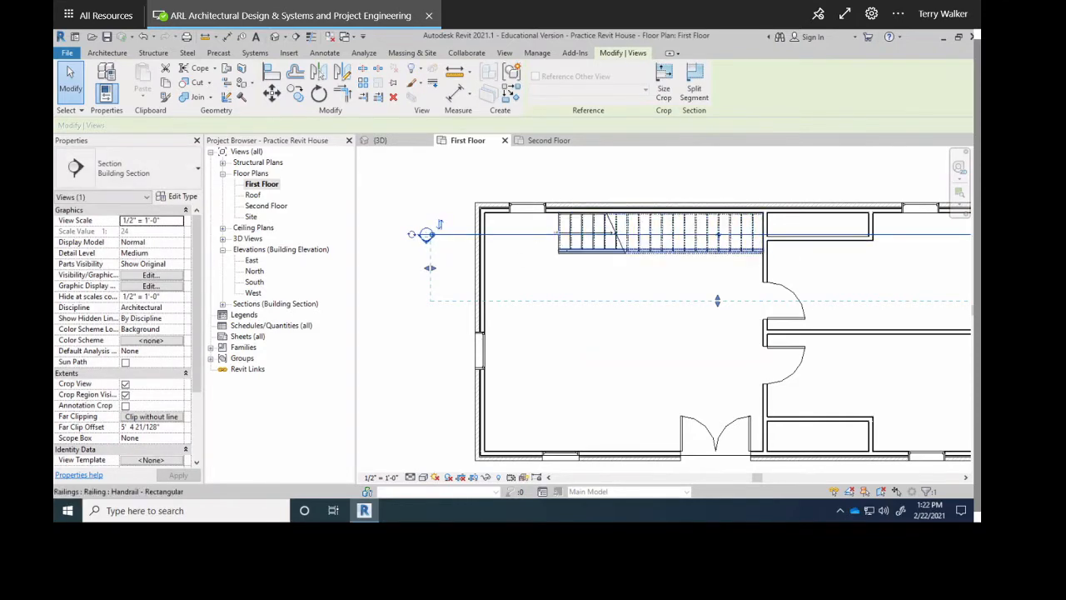
pyautogui.moveTo(700, 250); pyautogui.dragTo(556, 257, button='middle')
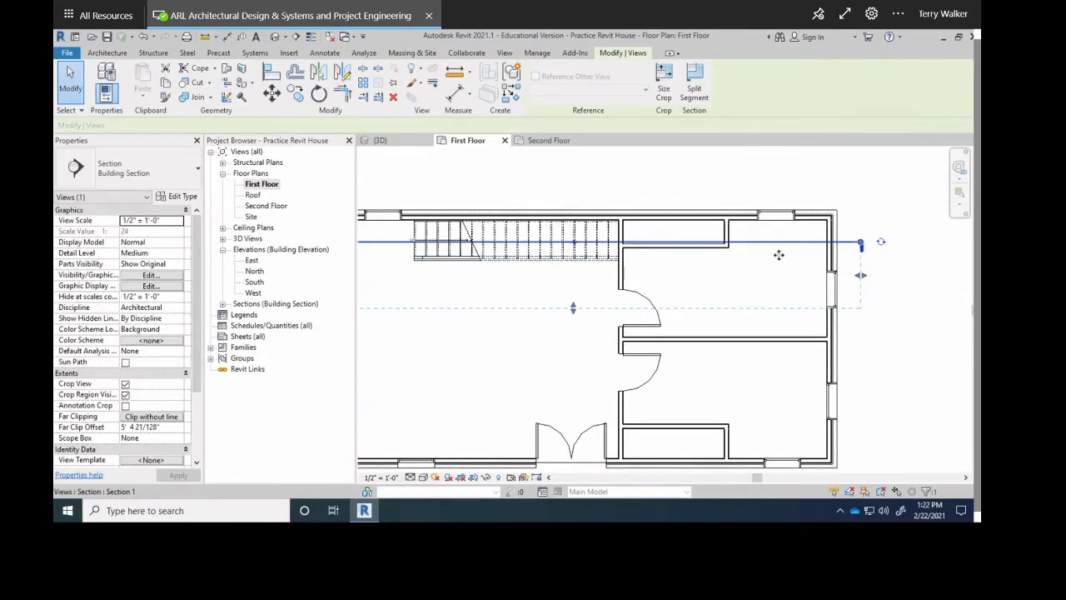
pyautogui.moveTo(776, 252); pyautogui.dragTo(678, 256)
pyautogui.scroll(3, 607, 233)
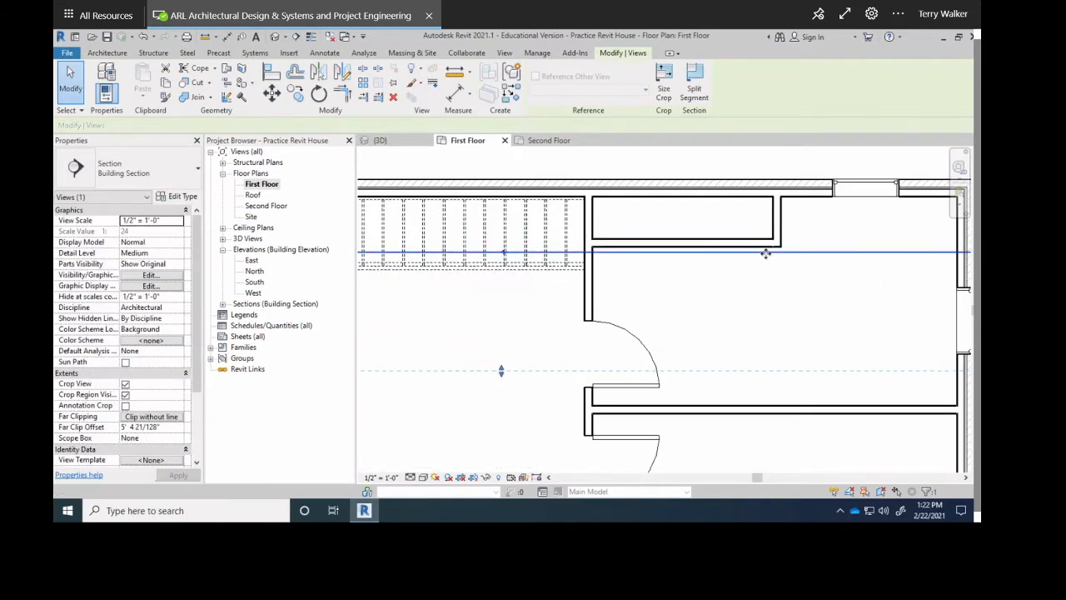
pyautogui.moveTo(692, 293); pyautogui.dragTo(759, 256, button='middle')
pyautogui.scroll(1, 698, 269)
pyautogui.scroll(-2, 692, 271)
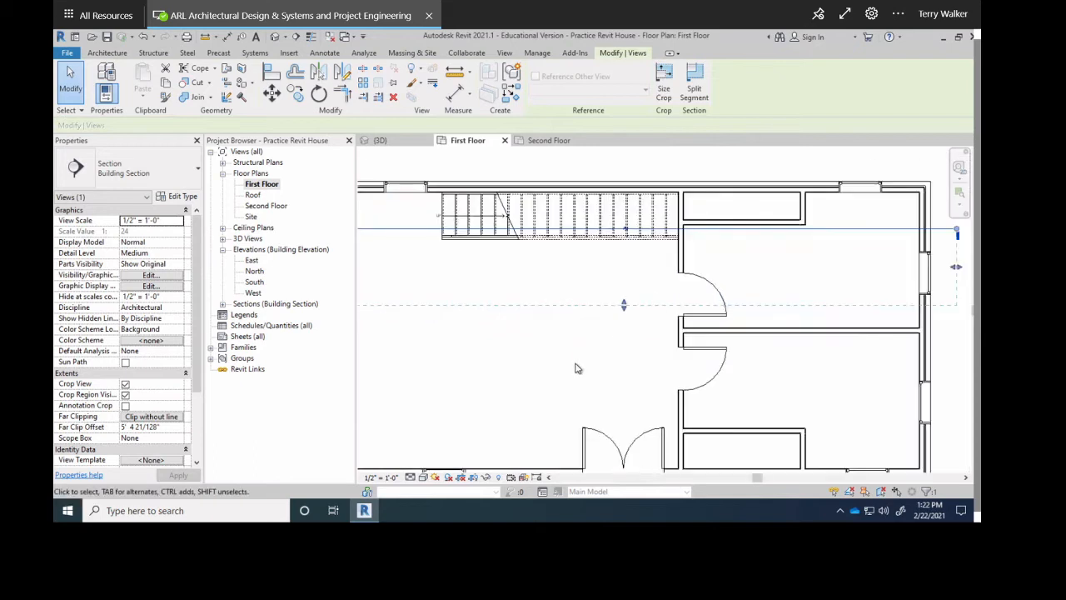
pyautogui.scroll(-2, 624, 312)
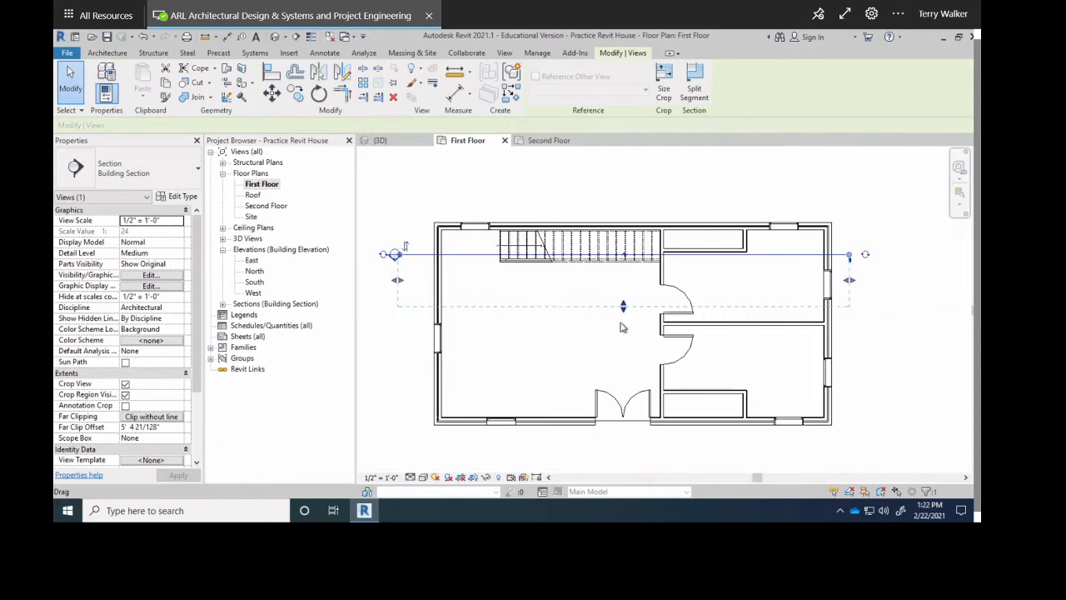
pyautogui.click(561, 196)
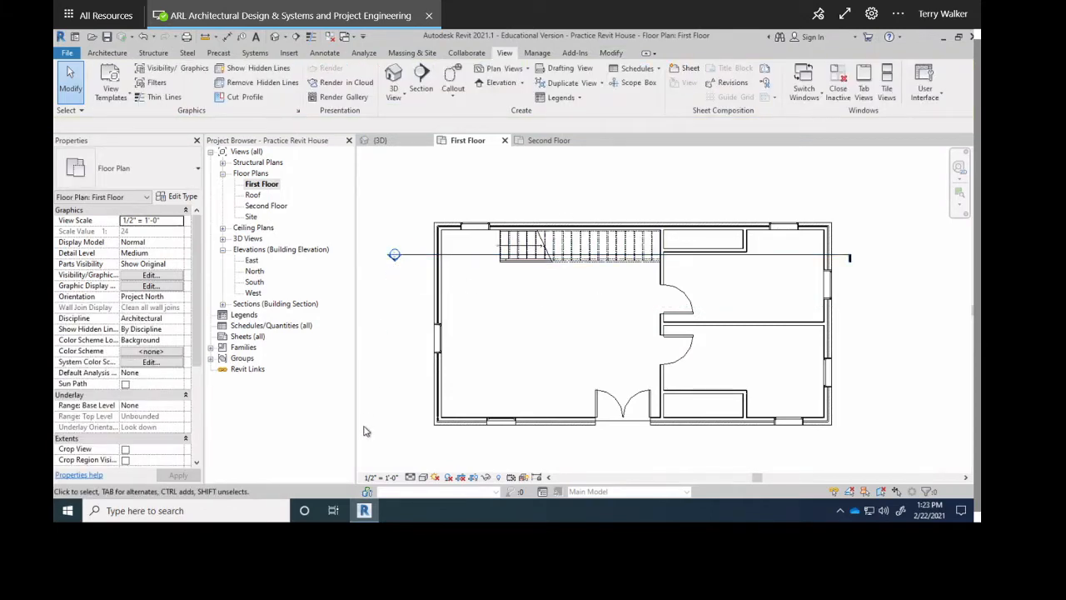
# Open Section 1 from Sections (Building Section), glance at Second Floor, then return to First Floor.
pyautogui.click(222, 311)
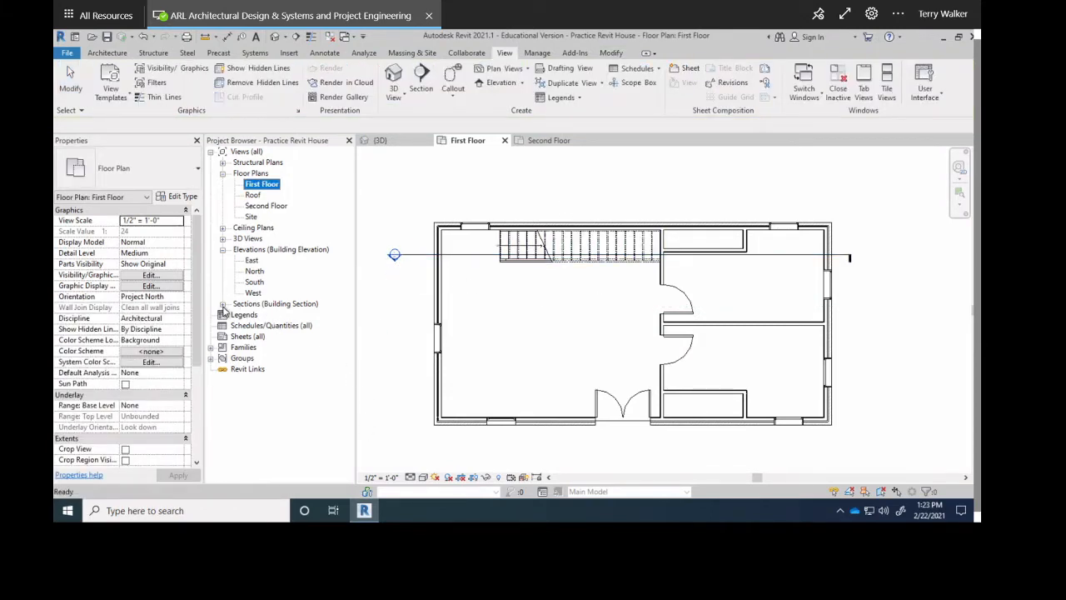
pyautogui.click(223, 305)
pyautogui.click(261, 316)
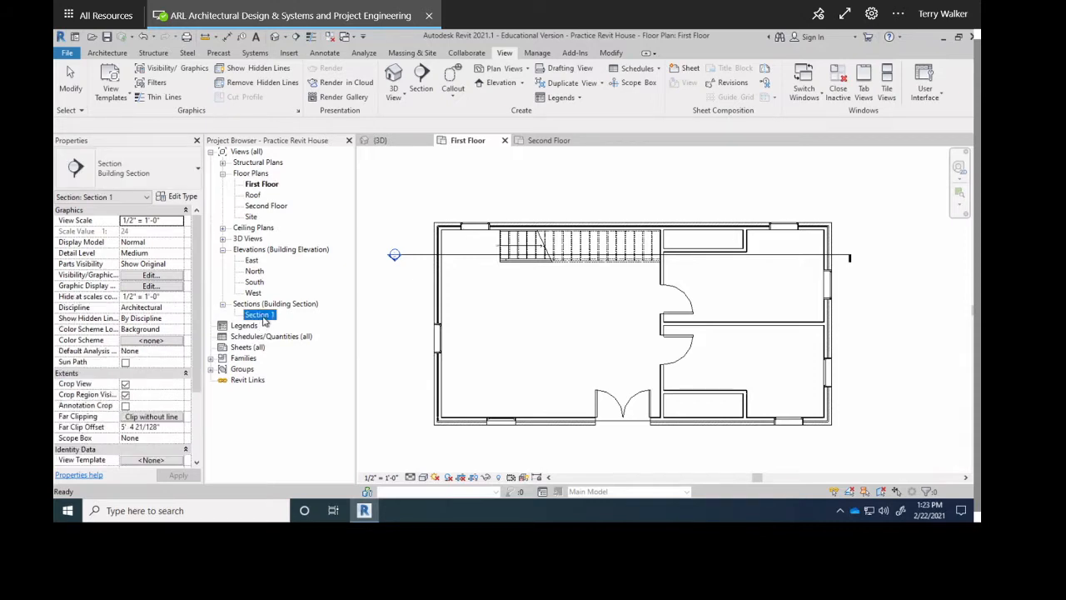
pyautogui.doubleClick(261, 316)
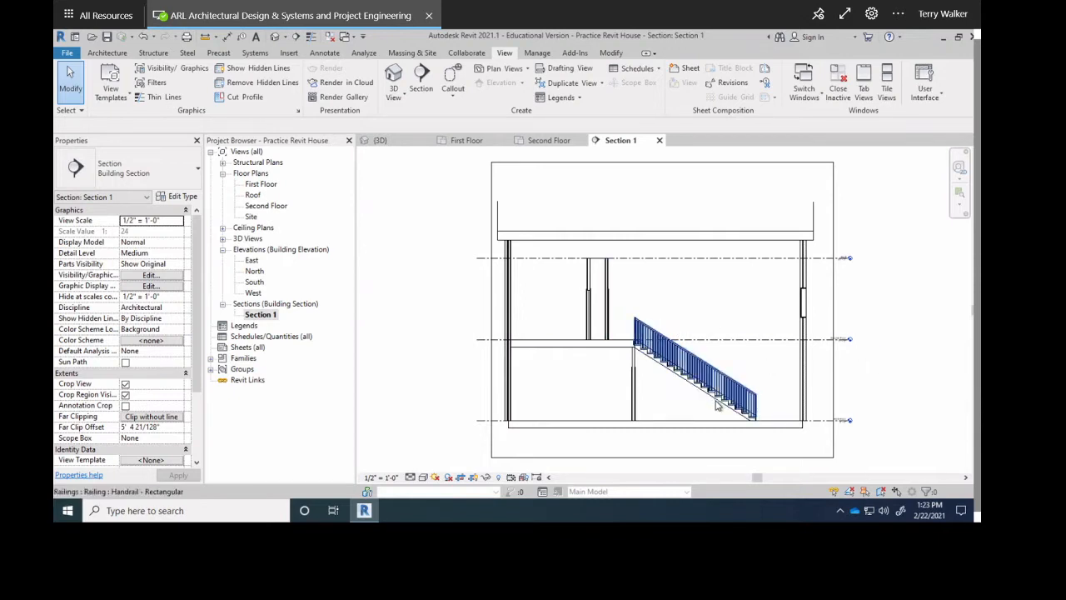
pyautogui.scroll(3, 703, 417)
pyautogui.scroll(-1, 827, 415)
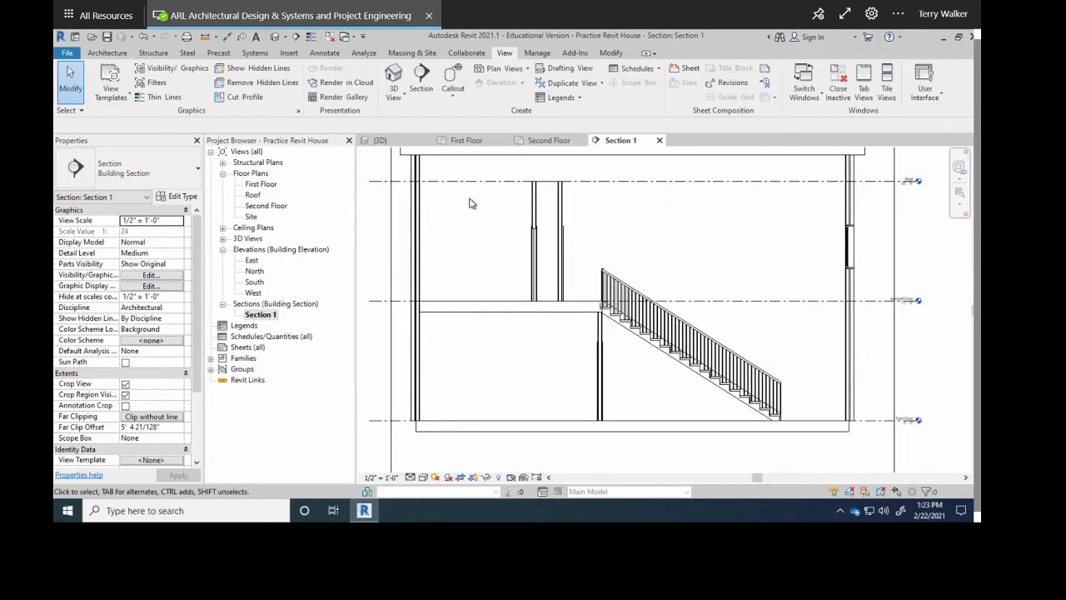
pyautogui.click(549, 140)
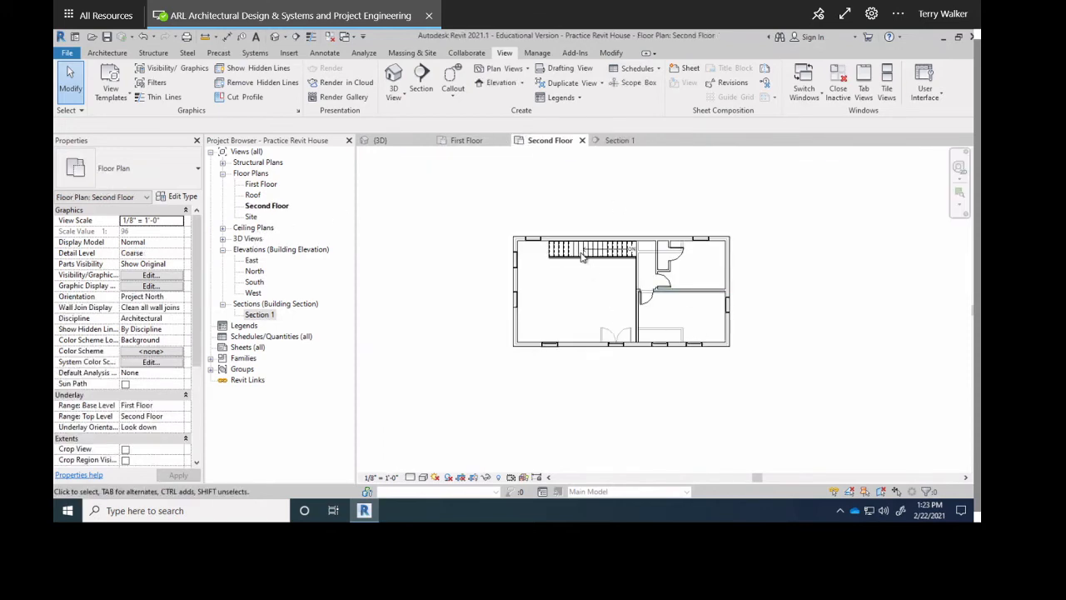
pyautogui.scroll(3, 581, 259)
pyautogui.click(466, 140)
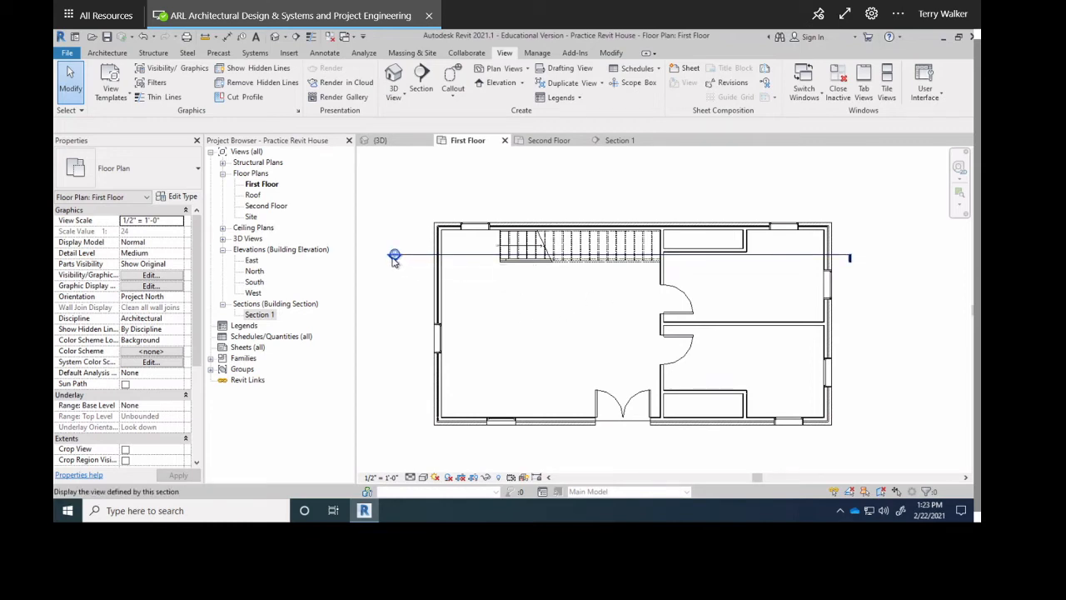
# Select the section line and reframe the building and roof in the Section 1 view.
pyautogui.click(661, 258)
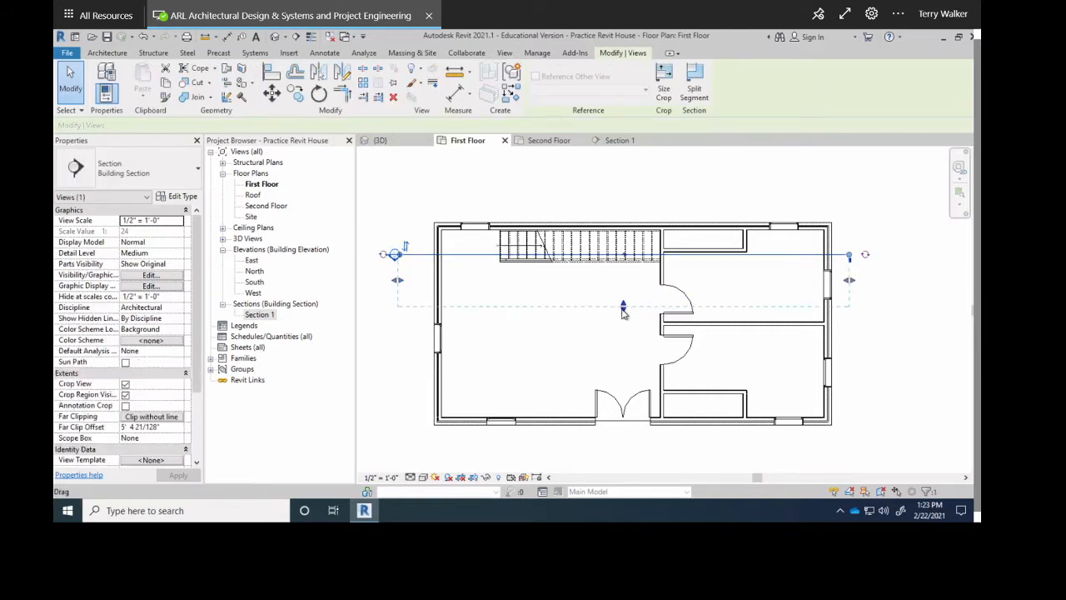
pyautogui.click(621, 140)
pyautogui.moveTo(633, 333); pyautogui.dragTo(610, 381, button='middle')
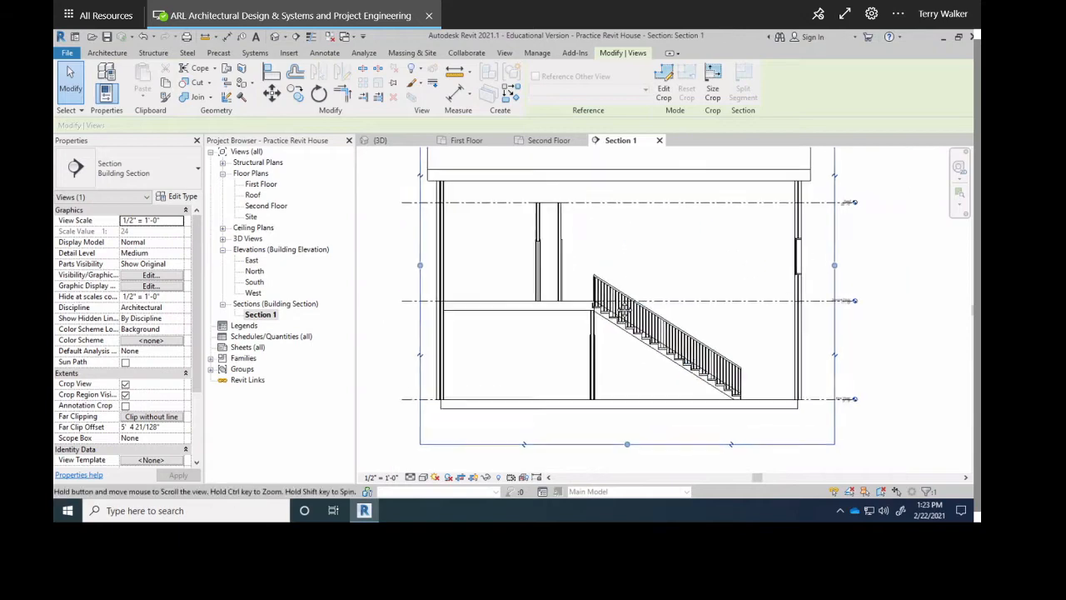
pyautogui.moveTo(669, 256); pyautogui.dragTo(639, 340, button='middle')
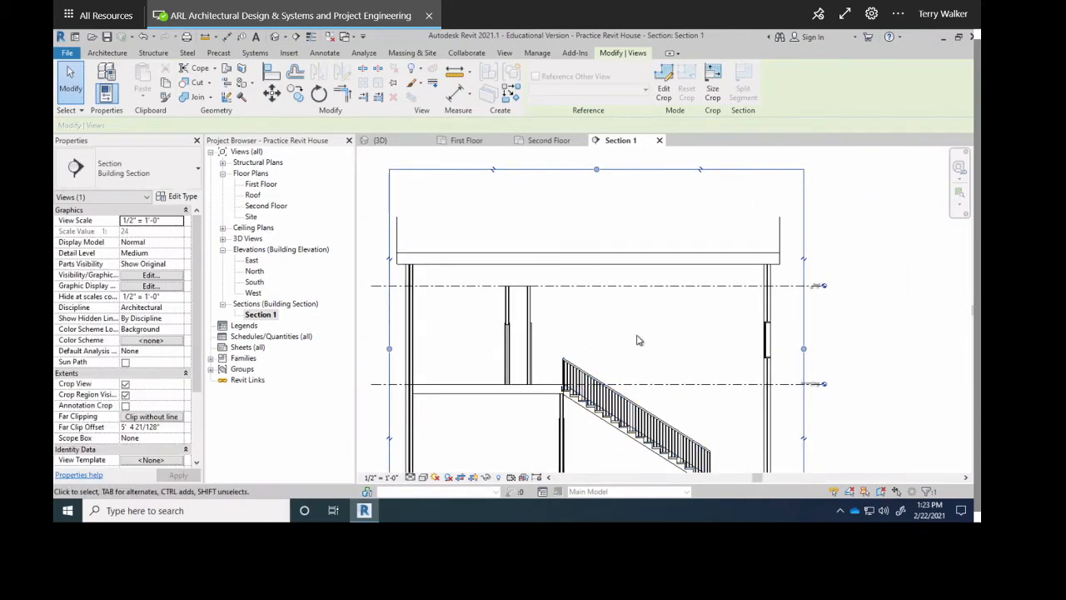
pyautogui.scroll(2, 785, 215)
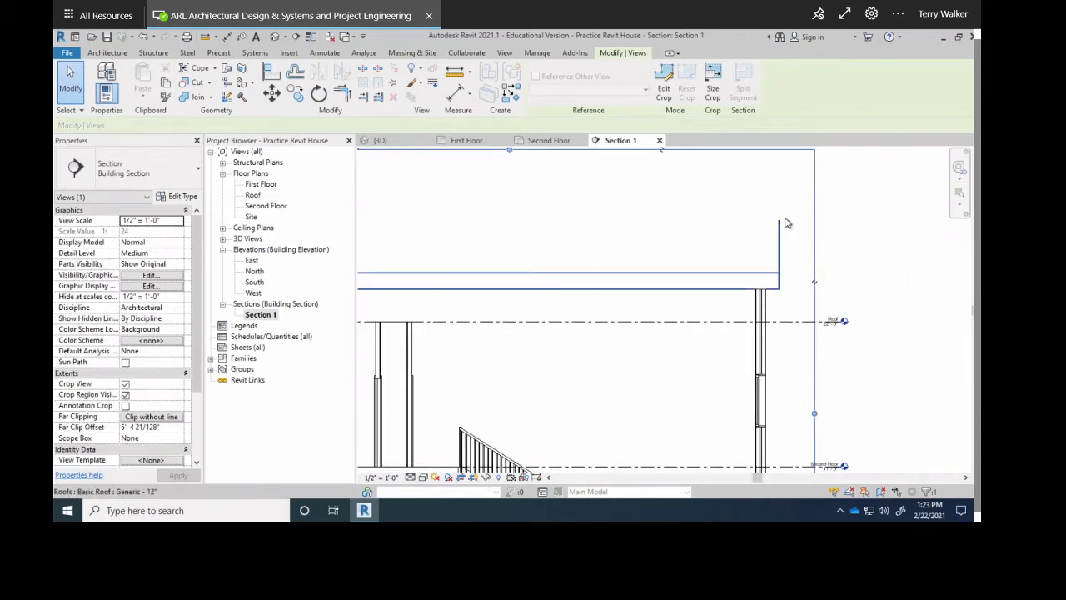
pyautogui.scroll(2, 571, 236)
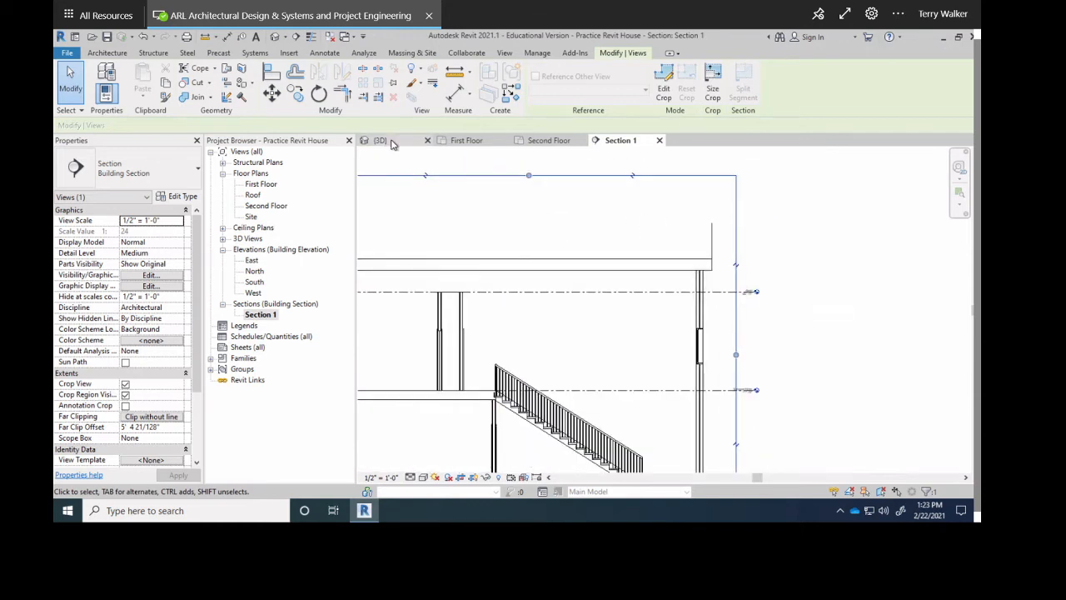
pyautogui.click(379, 140)
# Extend Section 1's view depth past the south wall and reframe the section view.
pyautogui.click(467, 140)
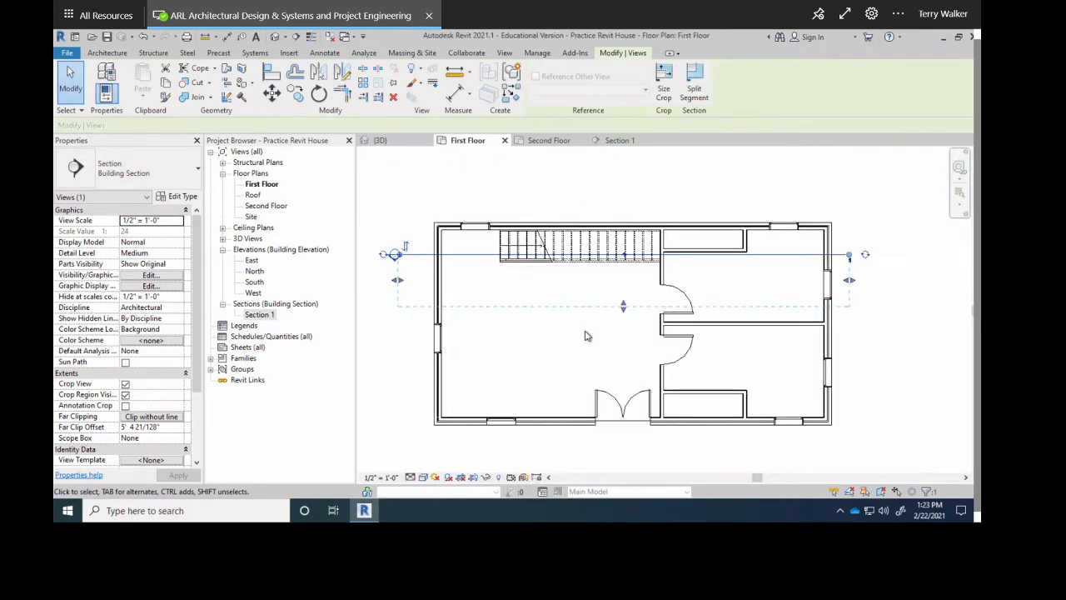
pyautogui.moveTo(621, 304); pyautogui.dragTo(622, 444)
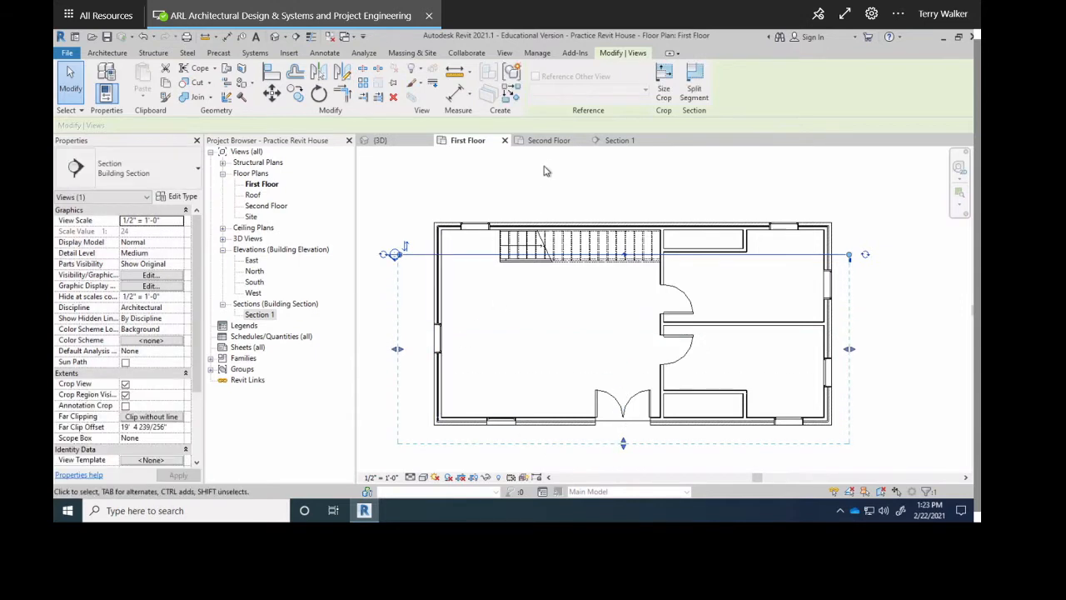
pyautogui.click(620, 142)
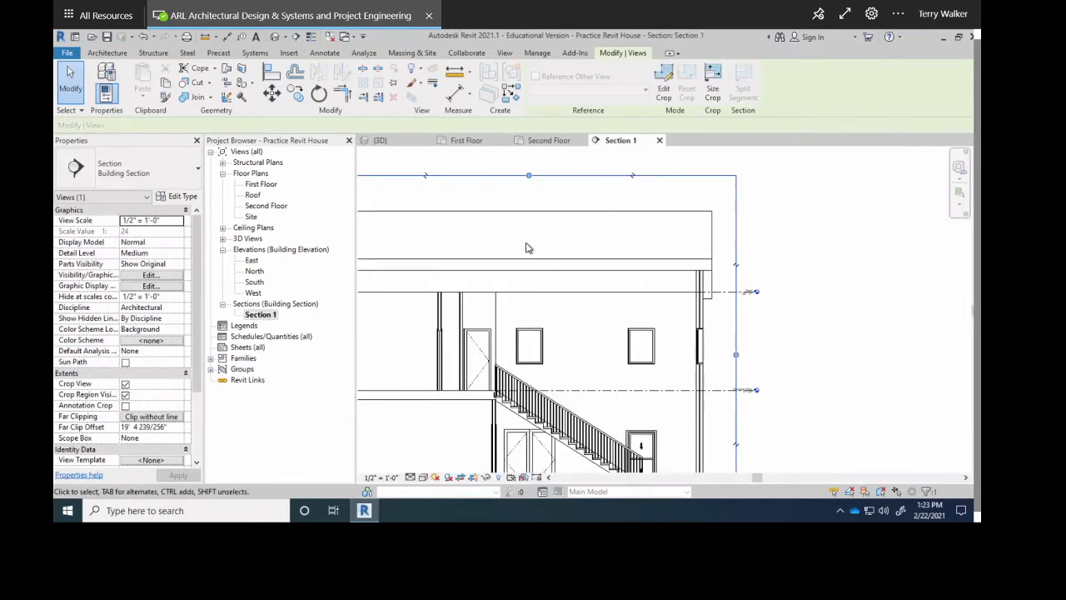
pyautogui.scroll(-2, 551, 280)
pyautogui.scroll(-1, 706, 302)
pyautogui.moveTo(707, 303); pyautogui.dragTo(827, 255, button='middle')
pyautogui.scroll(1, 652, 325)
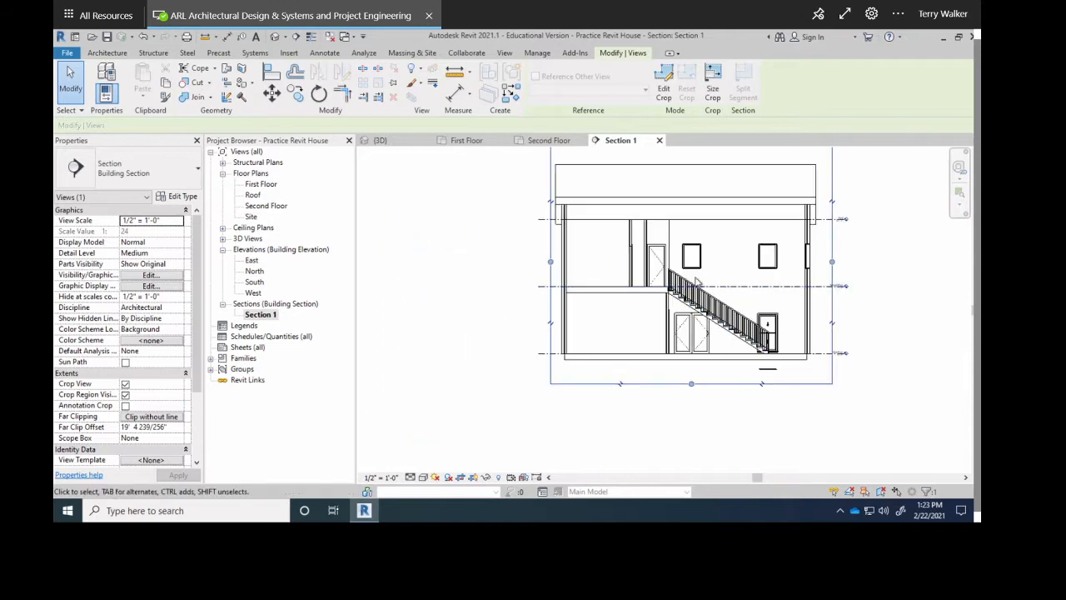
pyautogui.moveTo(717, 284); pyautogui.dragTo(628, 304, button='middle')
pyautogui.scroll(1, 629, 271)
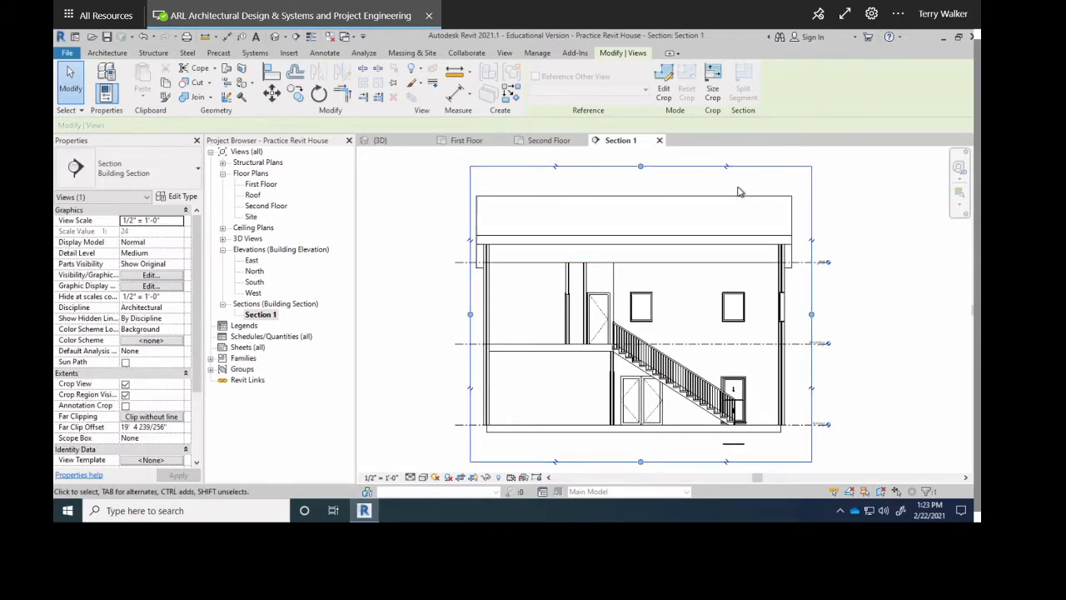
pyautogui.scroll(1, 704, 272)
pyautogui.moveTo(702, 272); pyautogui.dragTo(680, 277, button='middle')
pyautogui.scroll(1, 681, 275)
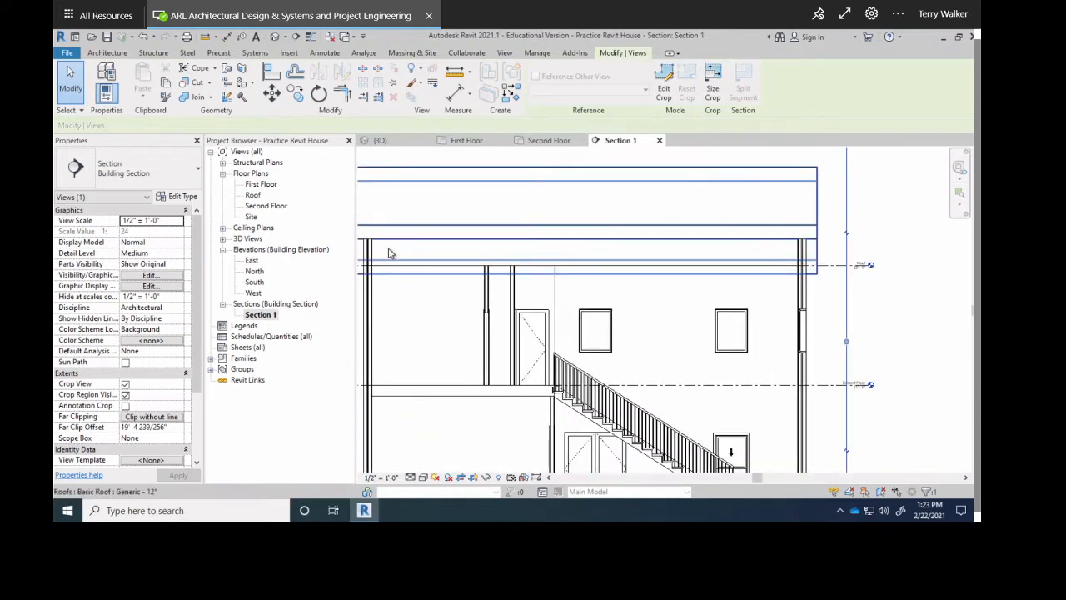
pyautogui.scroll(1, 396, 247)
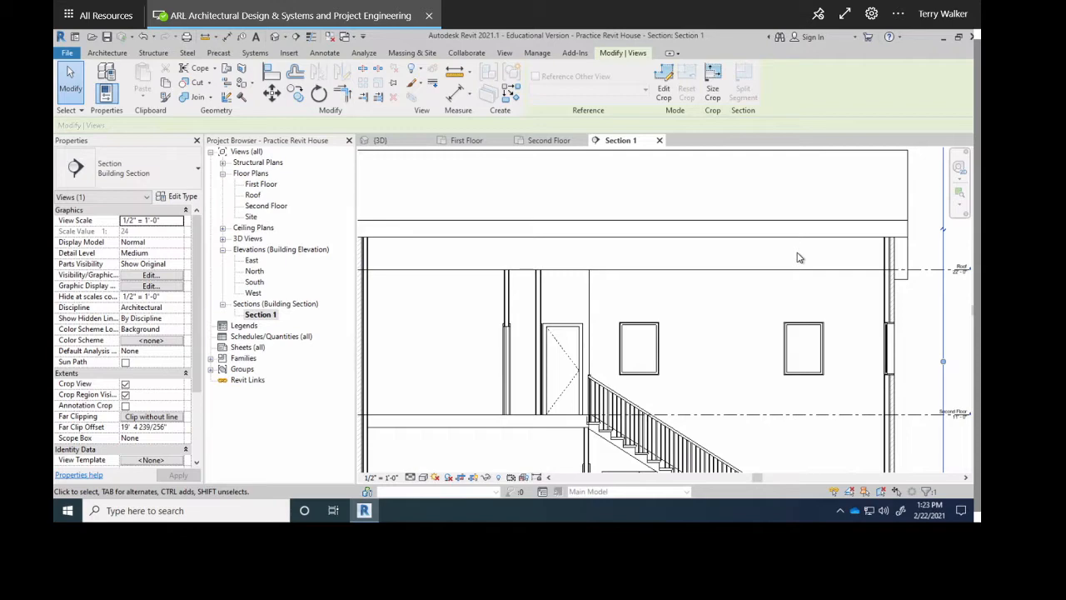
pyautogui.scroll(-2, 647, 205)
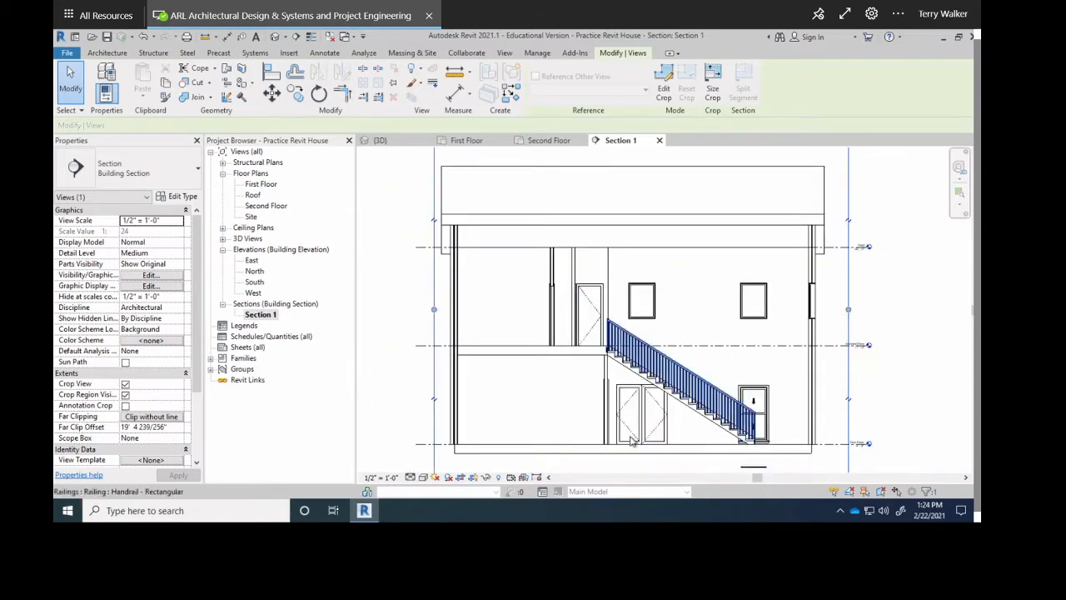
pyautogui.scroll(4, 650, 424)
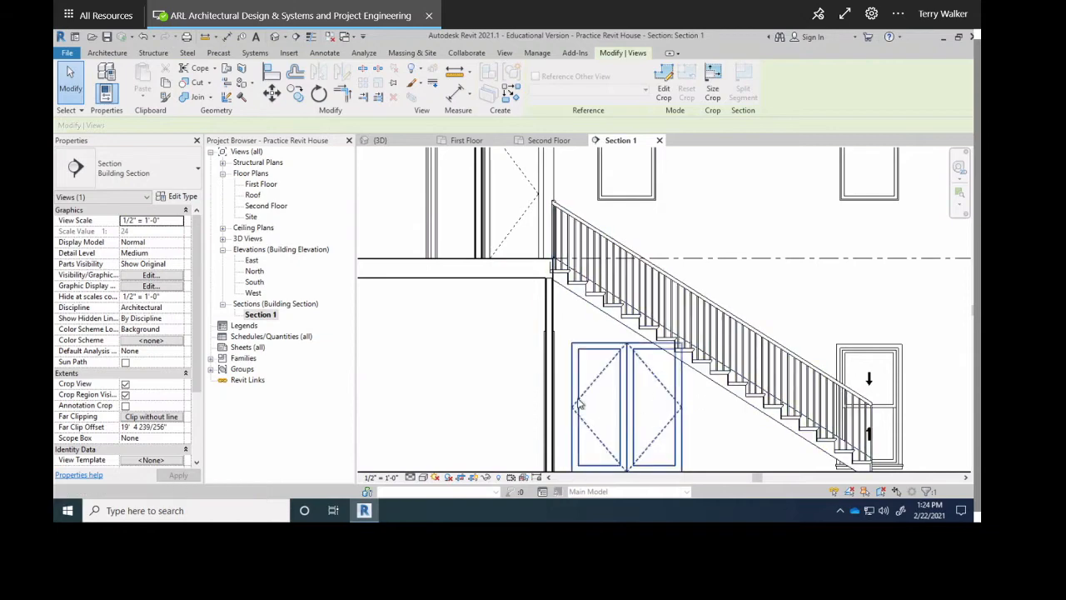
pyautogui.scroll(-2, 594, 403)
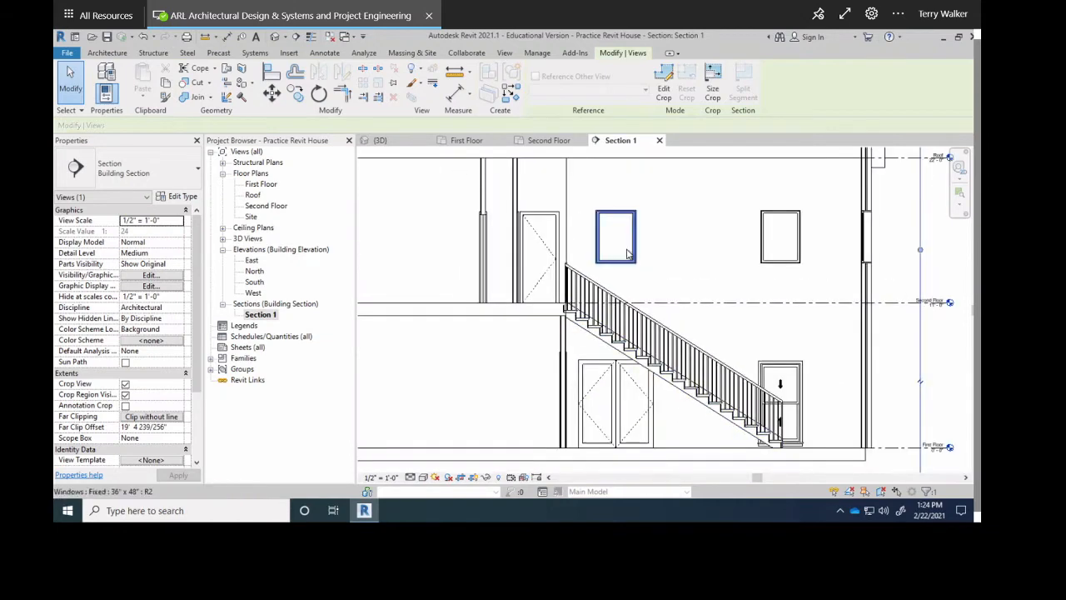
# Compare the First Floor plan with Section 1, ending on the 3D view of the house.
pyautogui.click(468, 141)
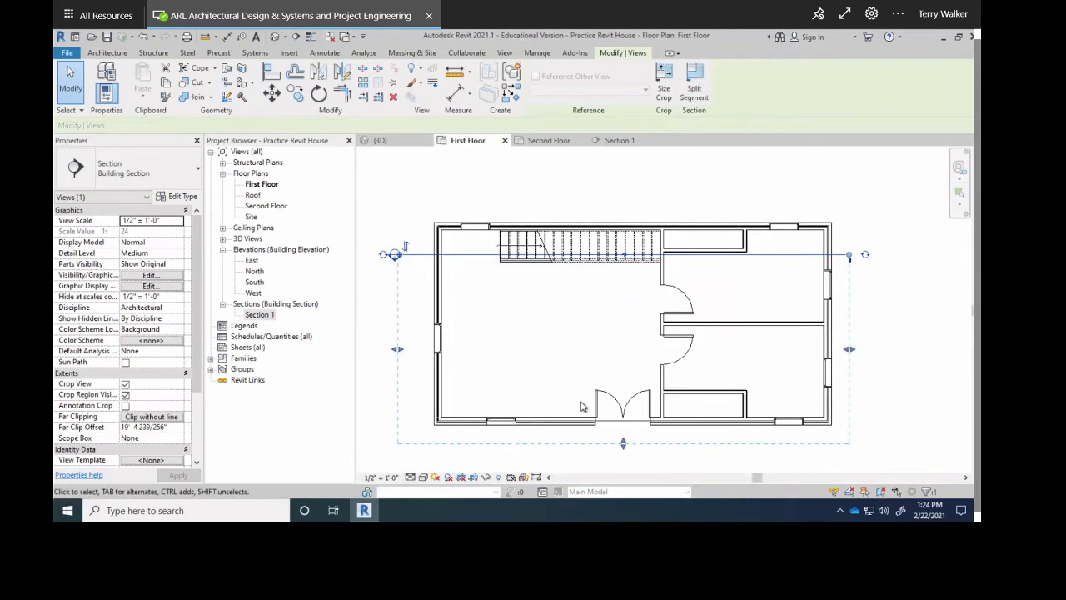
pyautogui.scroll(4, 659, 329)
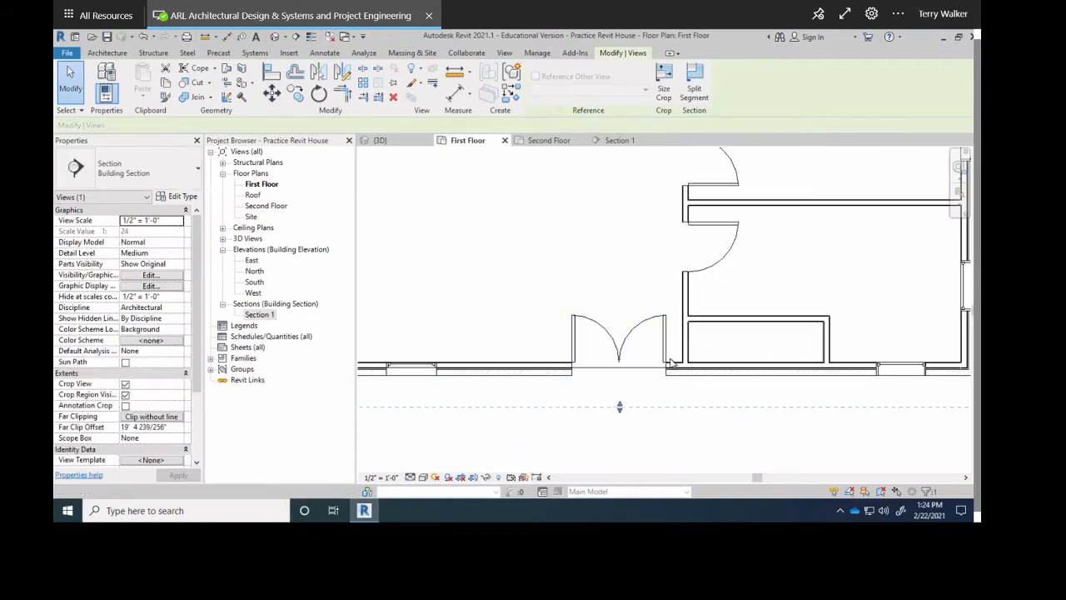
pyautogui.scroll(-3, 552, 322)
pyautogui.scroll(3, 510, 337)
pyautogui.scroll(-3, 510, 337)
pyautogui.scroll(3, 666, 358)
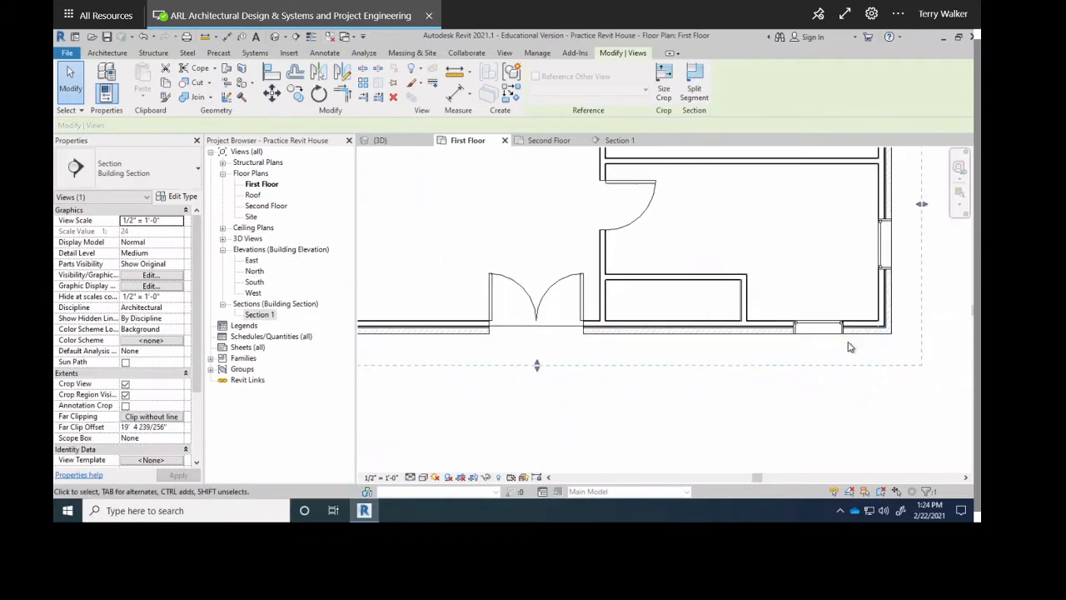
pyautogui.click(619, 142)
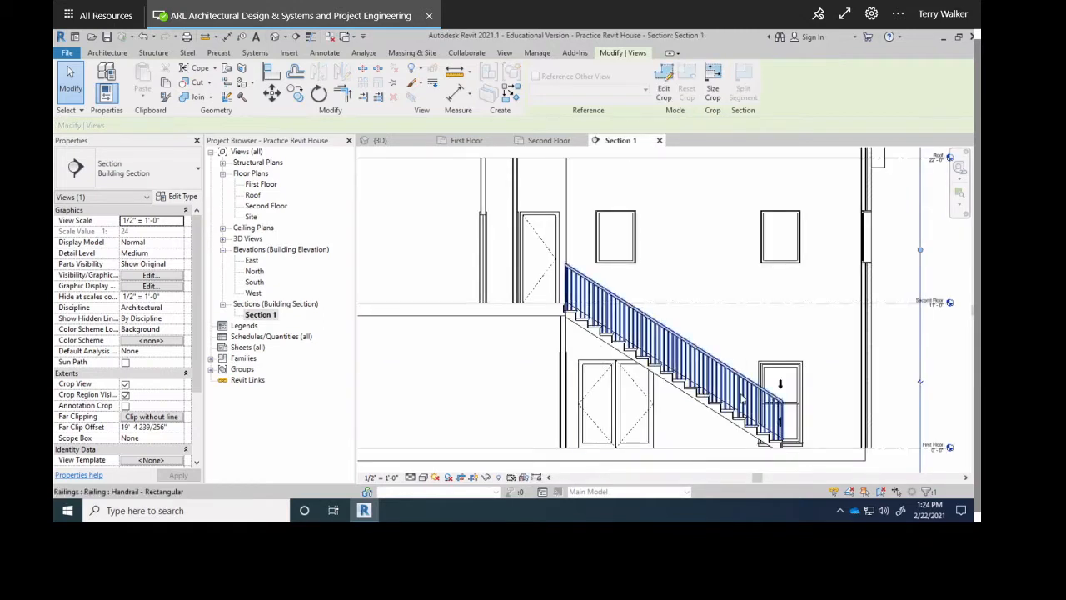
pyautogui.scroll(-1, 741, 398)
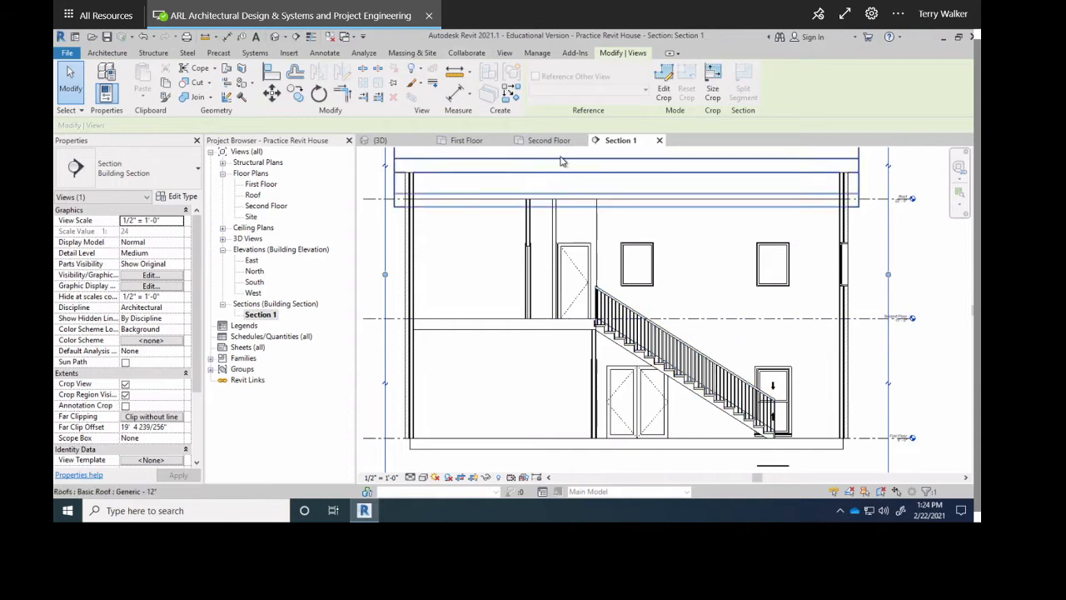
pyautogui.click(380, 140)
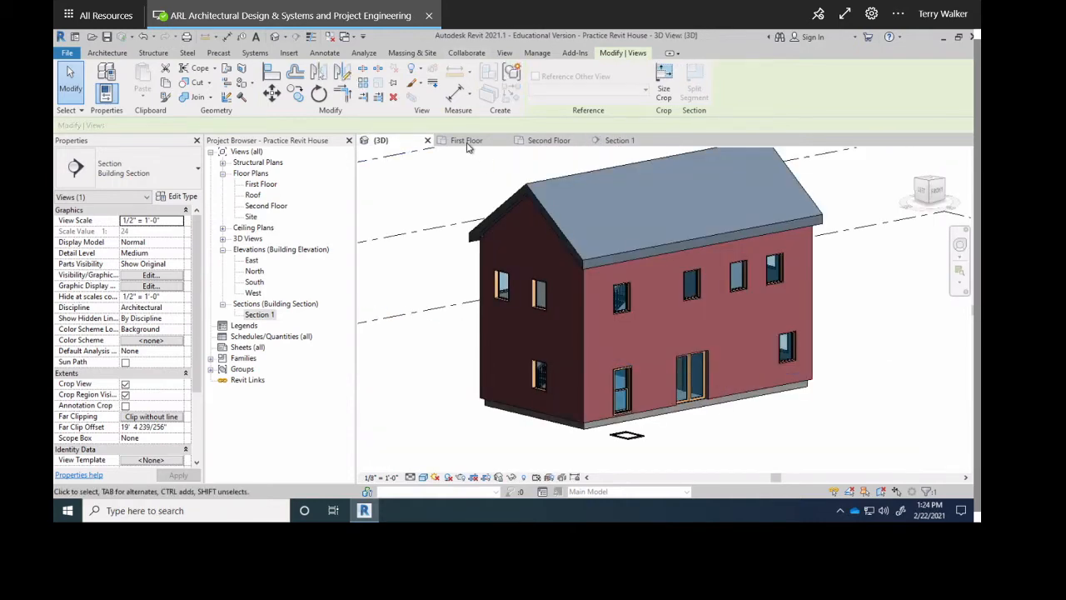
# Flip Section 1 and shorten its far clip offset to 4' 8" just beyond the wall.
pyautogui.click(468, 142)
pyautogui.scroll(-3, 528, 266)
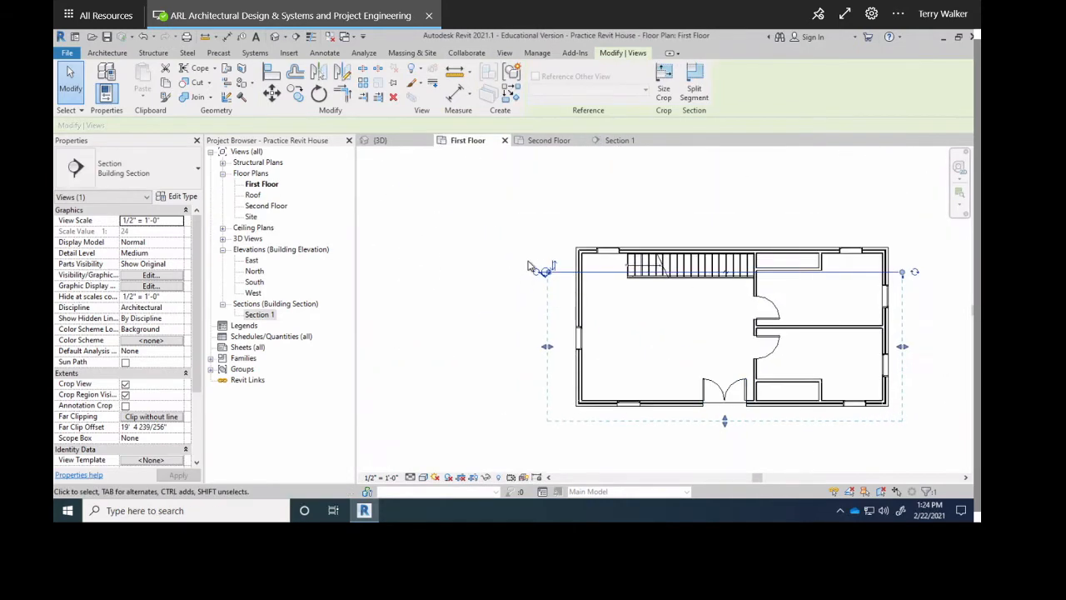
pyautogui.click(552, 267)
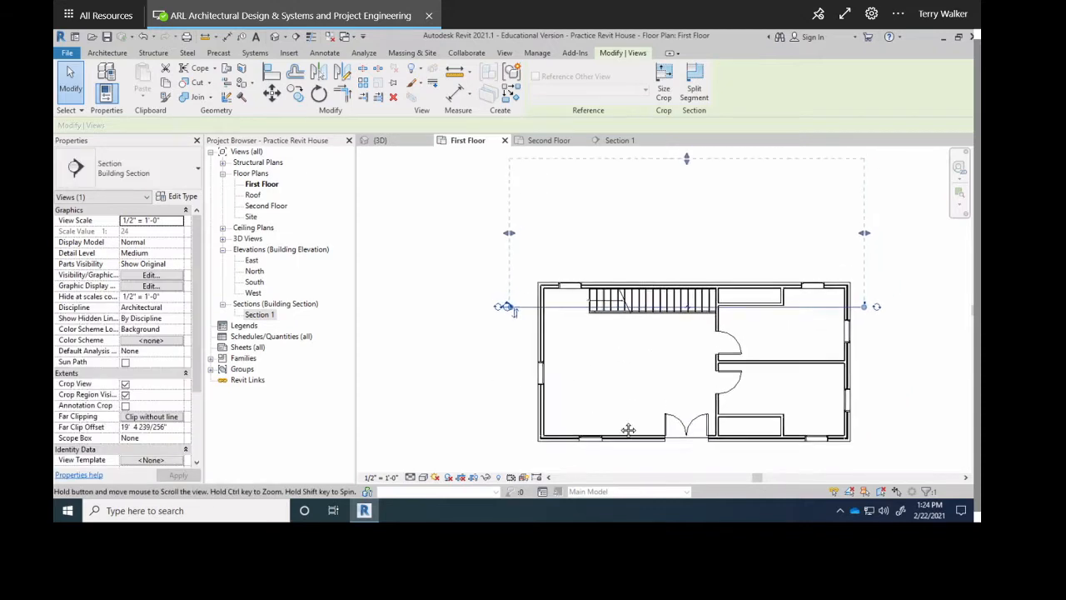
pyautogui.moveTo(633, 250); pyautogui.dragTo(585, 329, button='middle')
pyautogui.moveTo(676, 203); pyautogui.dragTo(649, 320)
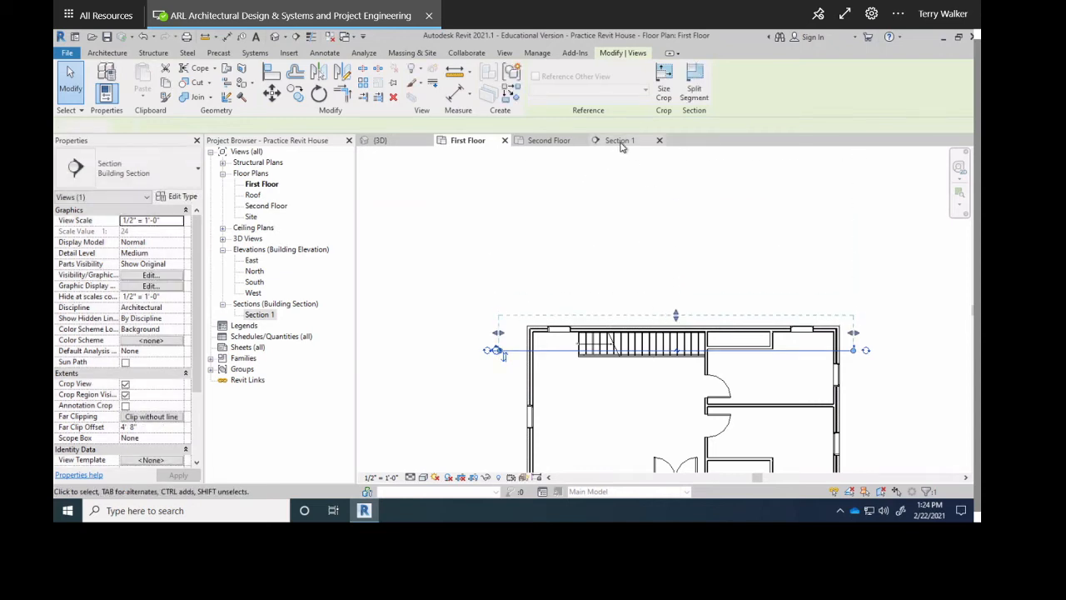
pyautogui.click(618, 140)
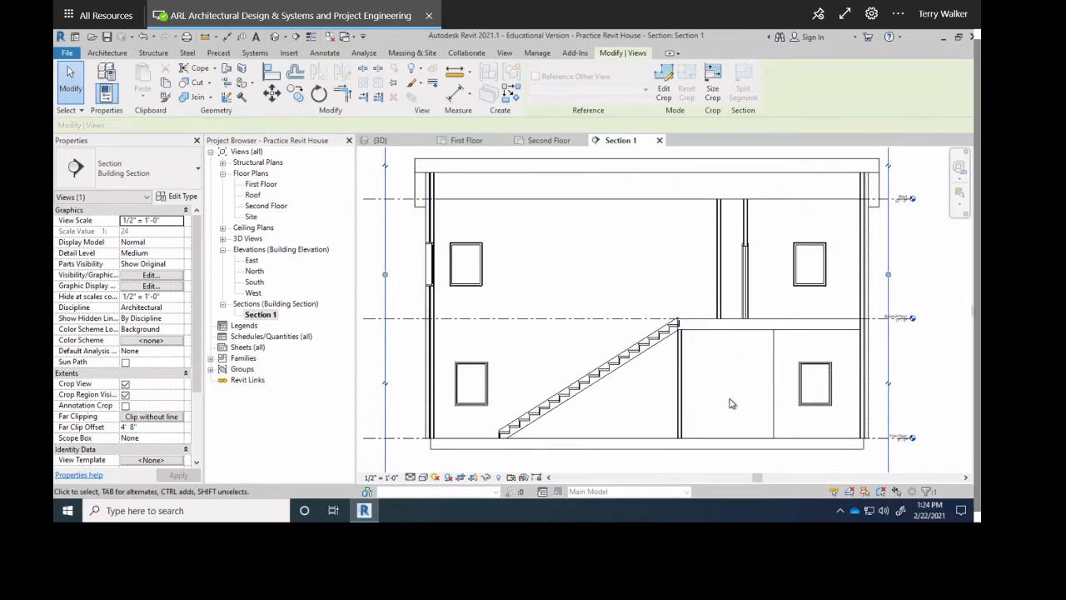
# Place a Single-Flush 30" x 80" door in the wall right of the stairs in Section 1.
pyautogui.click(115, 53)
pyautogui.click(126, 79)
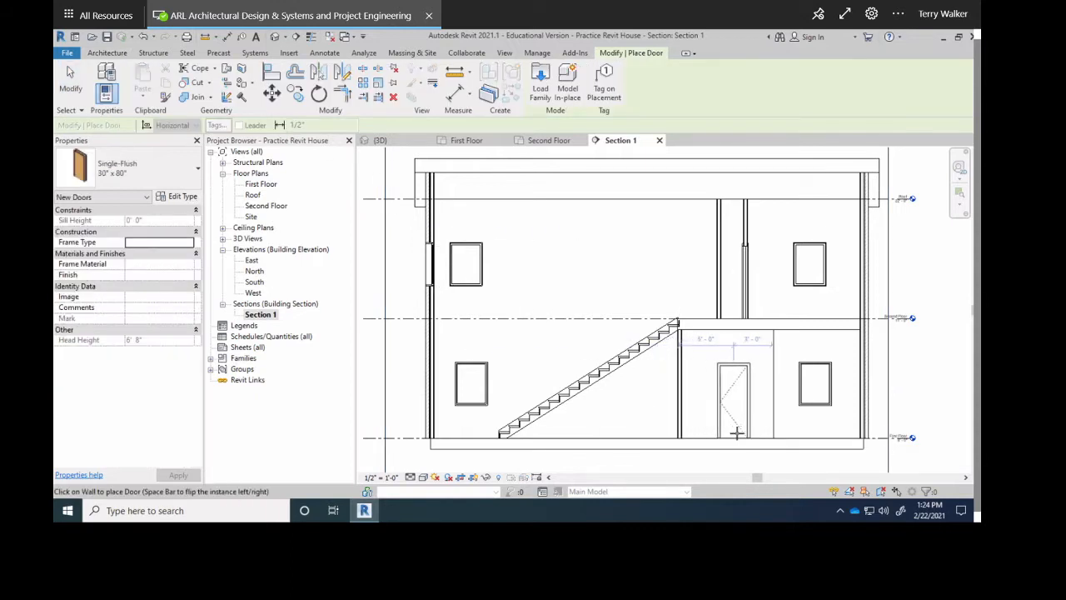
pyautogui.click(738, 429)
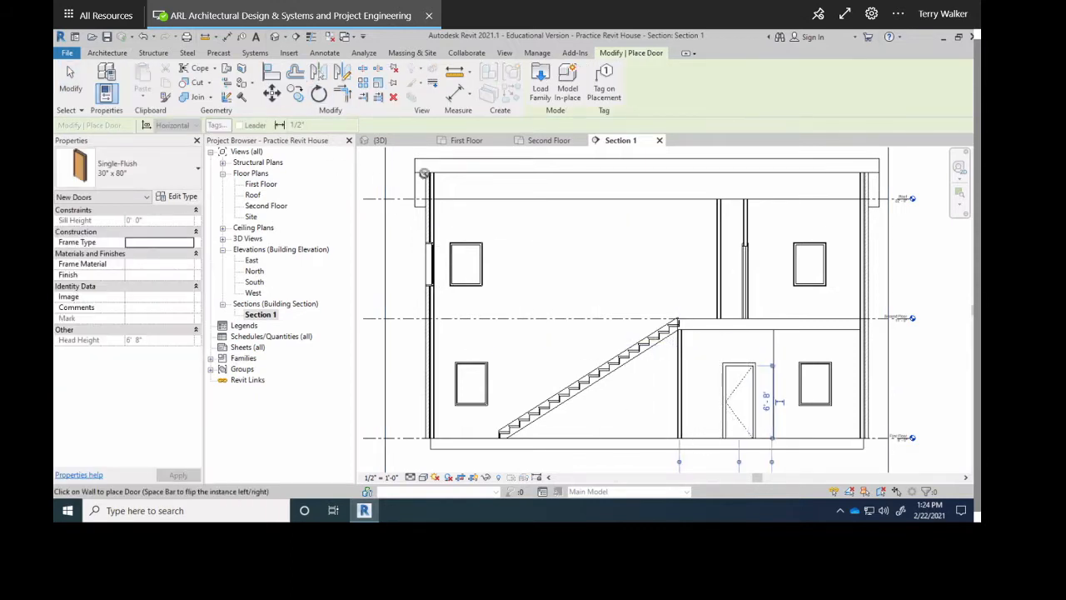
pyautogui.click(380, 140)
pyautogui.click(473, 141)
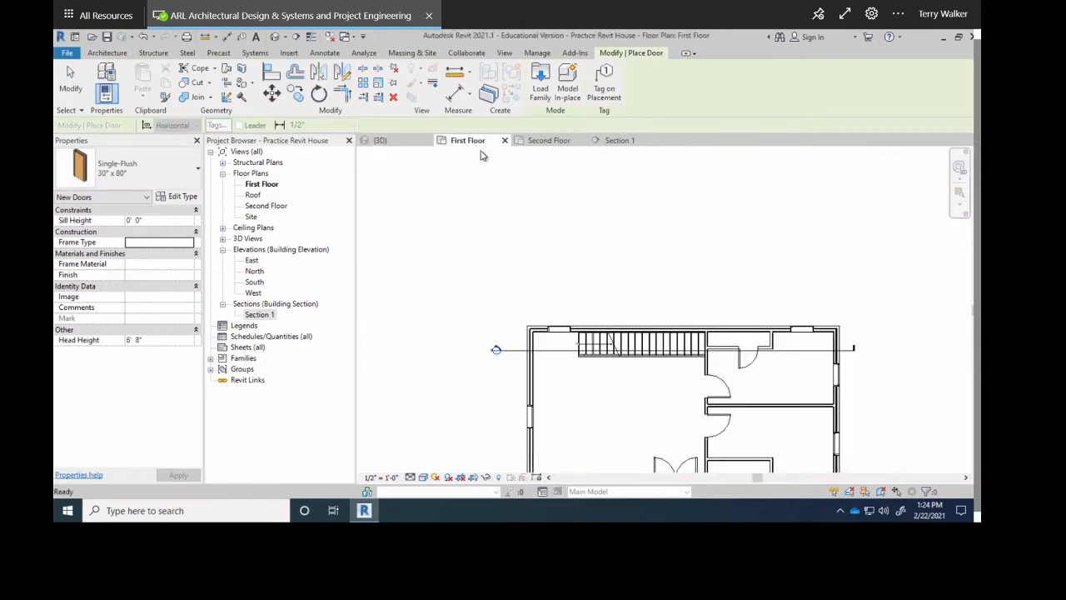
pyautogui.scroll(5, 763, 381)
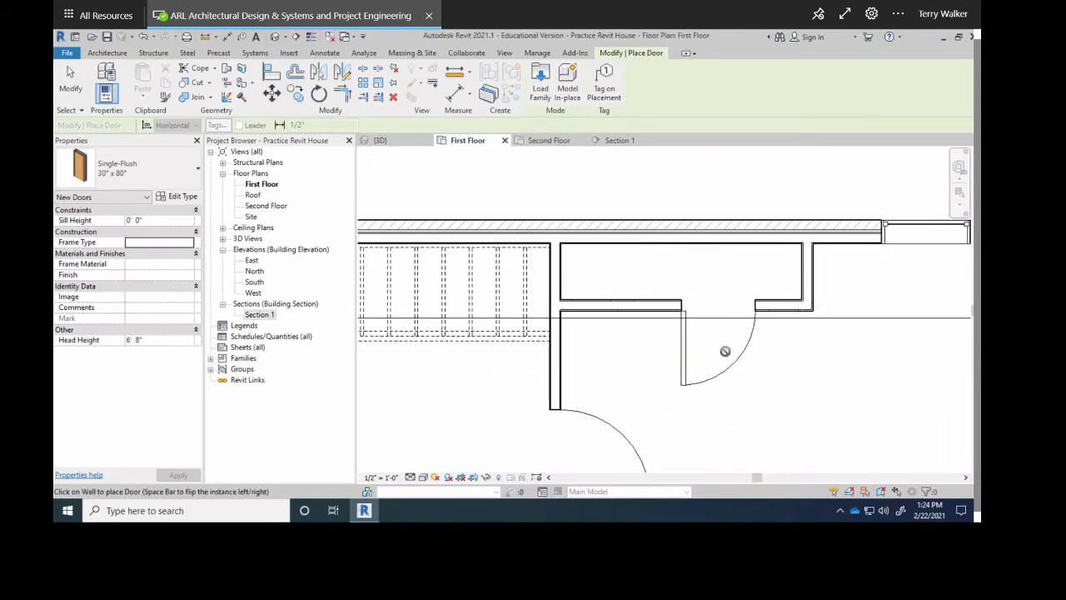
# Place another door in the lower-floor wall of Section 1, then view the First Floor plan.
pyautogui.click(620, 140)
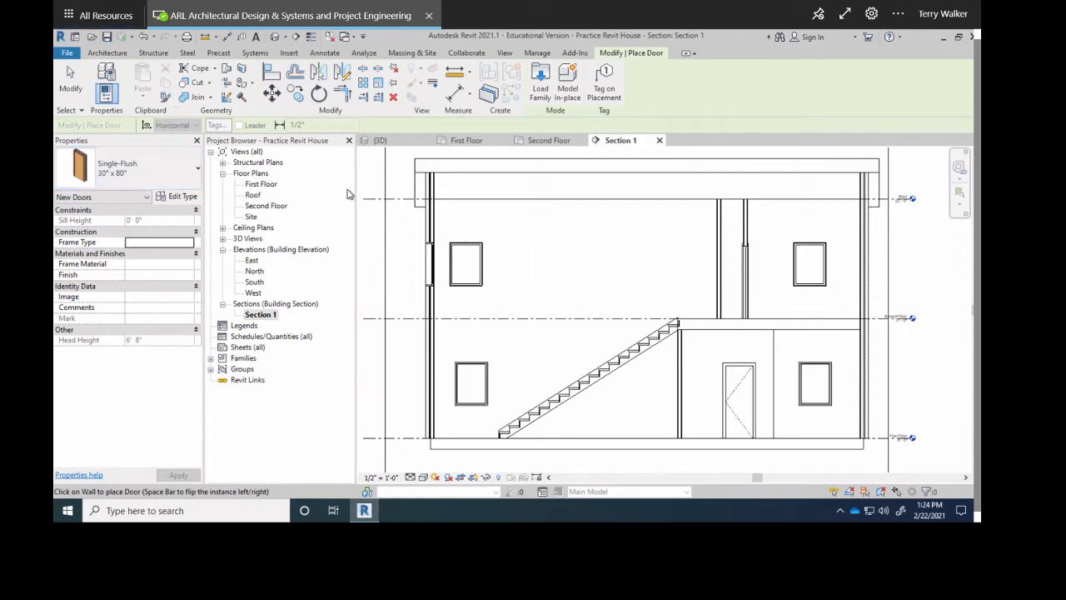
pyautogui.click(739, 381)
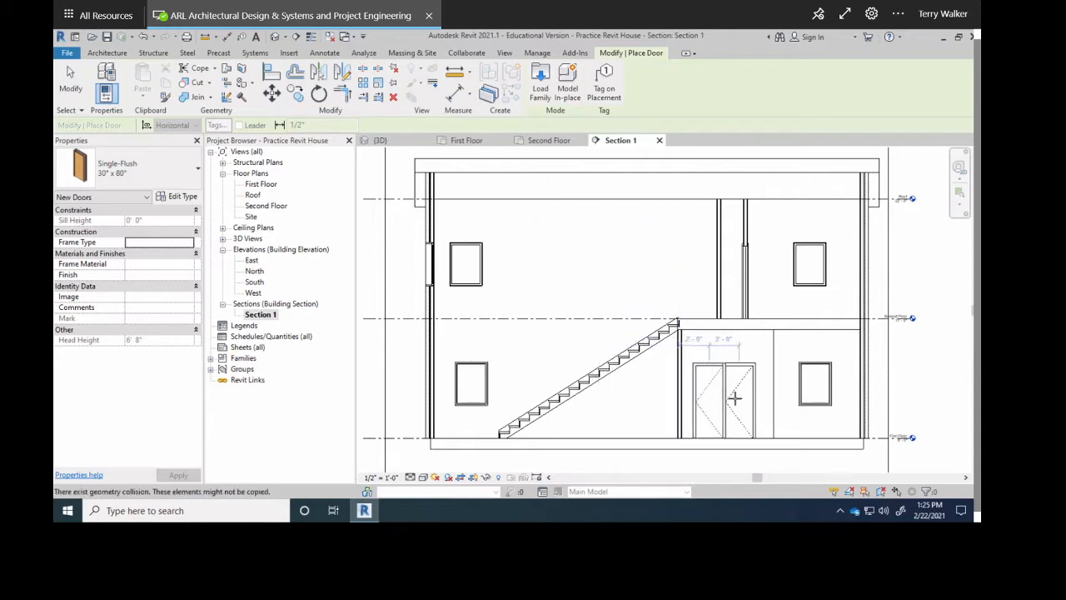
pyautogui.scroll(3, 737, 404)
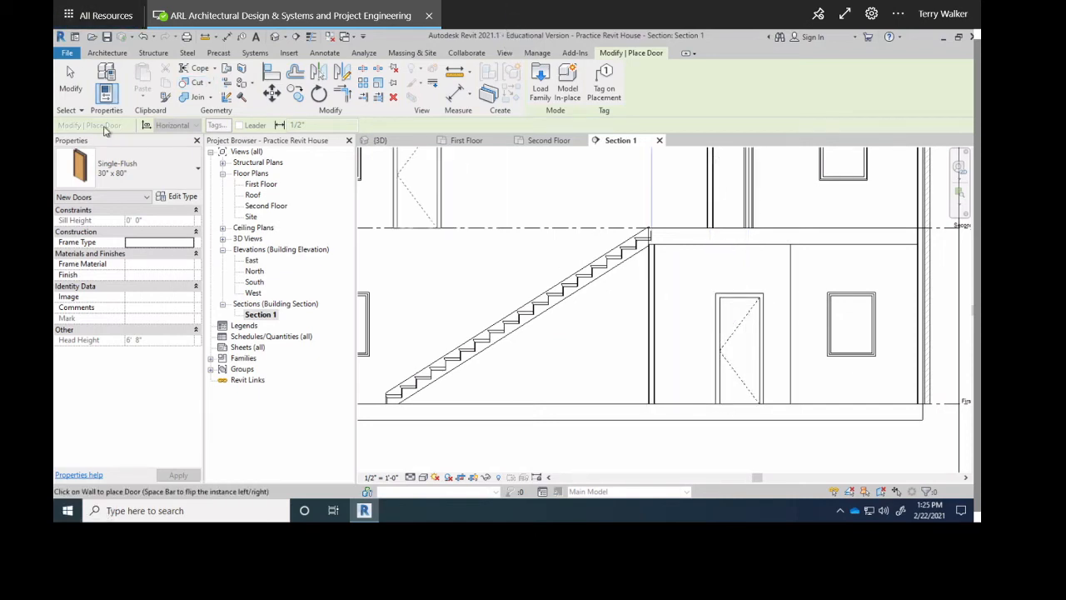
pyautogui.click(468, 141)
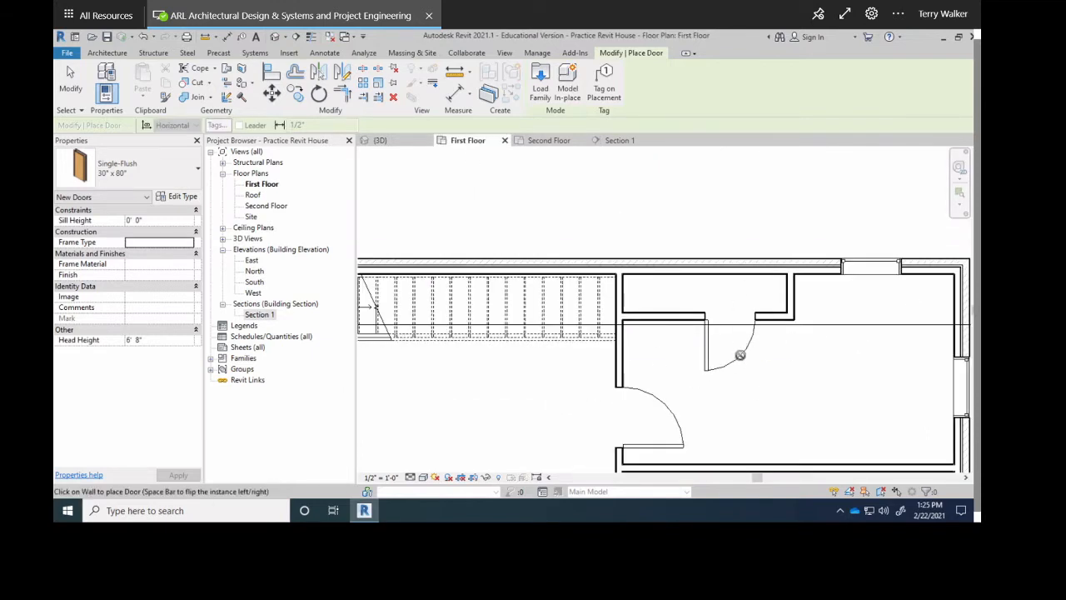
# Move the new door, then drag the short interior wall left to 10'-8".
pyautogui.press('Escape')
pyautogui.press('Escape')
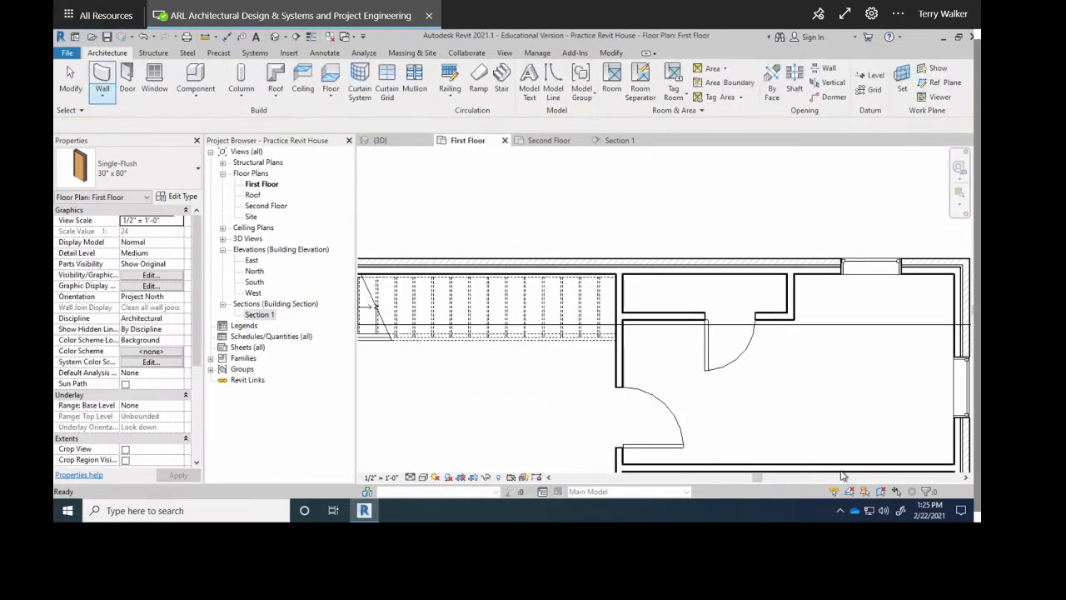
pyautogui.click(706, 360)
pyautogui.moveTo(714, 352)
pyautogui.mouseDown()
pyautogui.moveTo(661, 359)
pyautogui.moveTo(680, 363)
pyautogui.moveTo(729, 344)
pyautogui.moveTo(718, 349)
pyautogui.mouseUp()
pyautogui.click(790, 296)
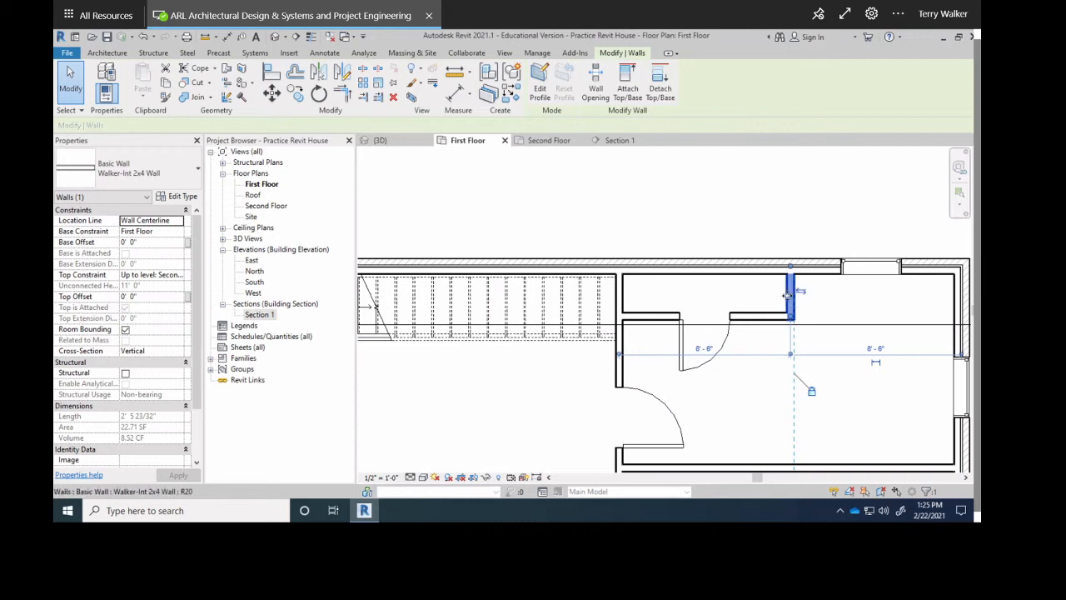
pyautogui.moveTo(764, 295); pyautogui.dragTo(721, 300)
# Nudge the door slightly left along the wall and check it in Section 1.
pyautogui.click(679, 337)
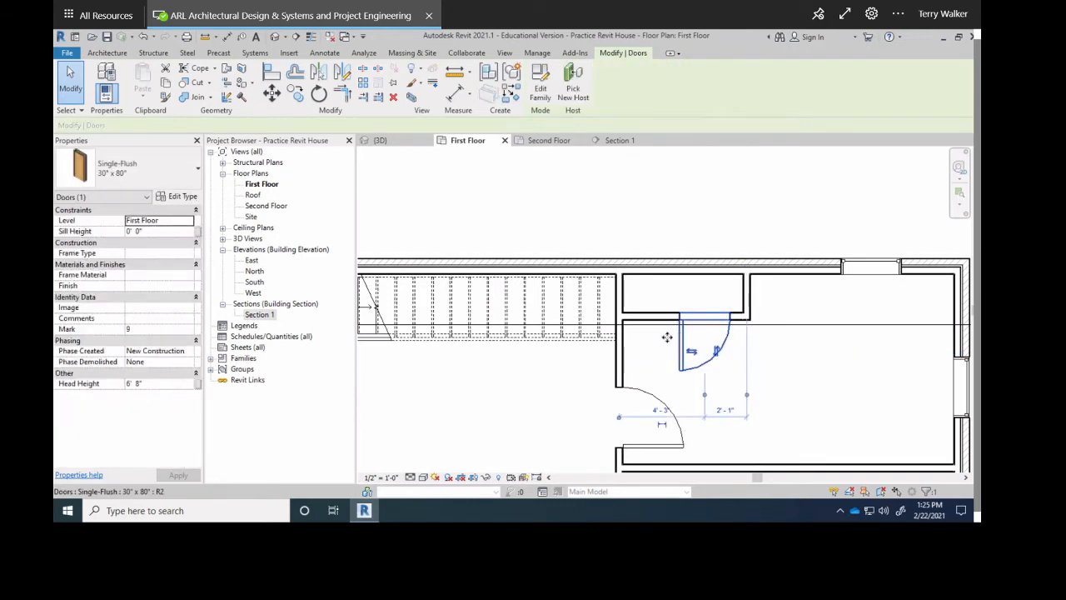
pyautogui.moveTo(667, 337); pyautogui.dragTo(644, 336)
pyautogui.click(792, 376)
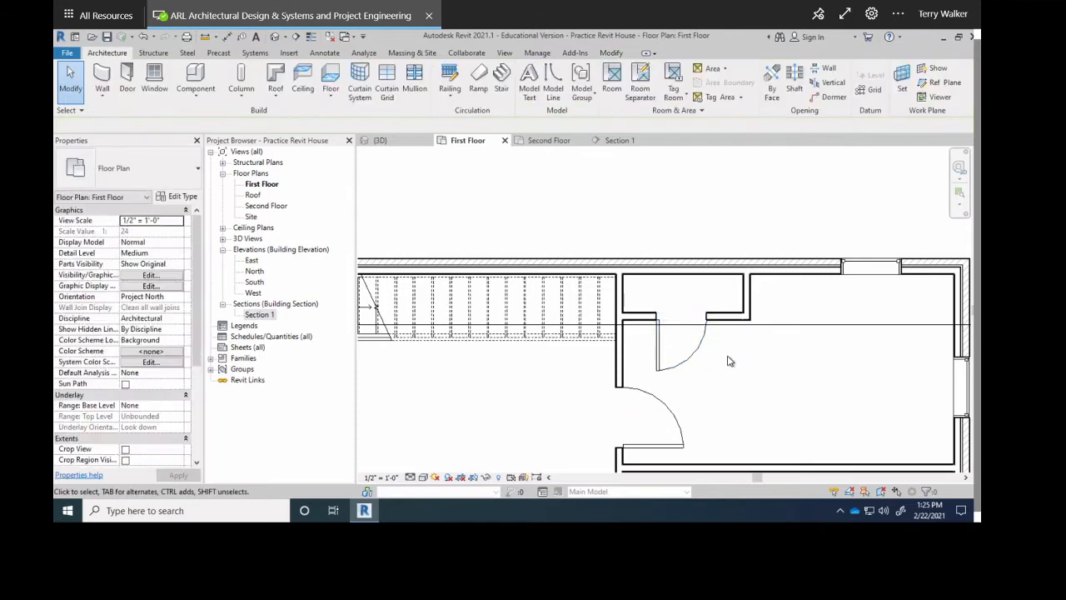
pyautogui.scroll(-5, 728, 358)
pyautogui.moveTo(724, 368); pyautogui.dragTo(748, 313, button='middle')
pyautogui.click(616, 140)
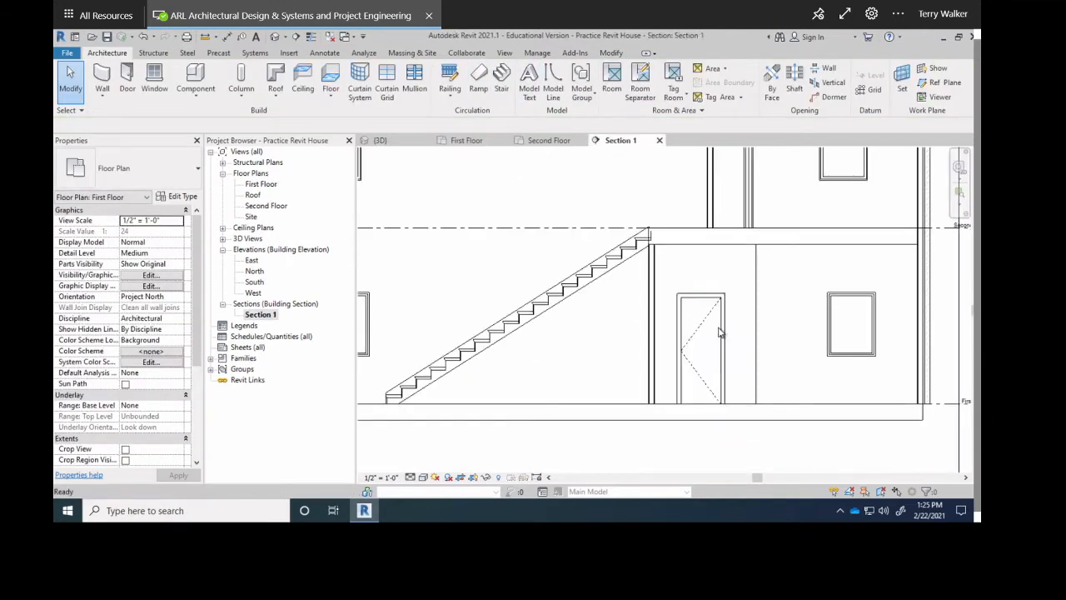
pyautogui.scroll(-2, 725, 341)
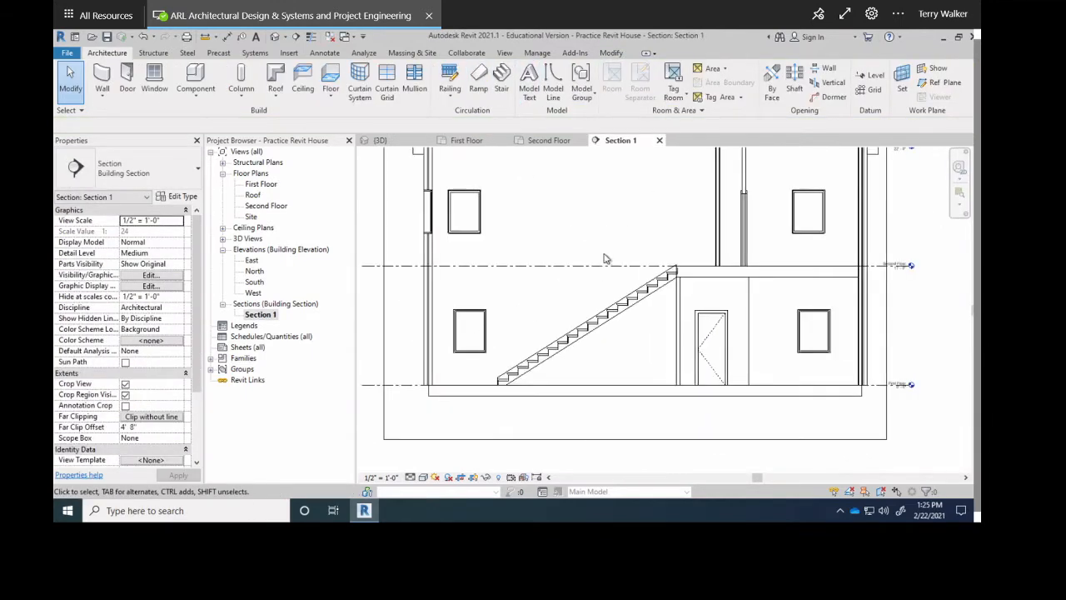
pyautogui.click(467, 141)
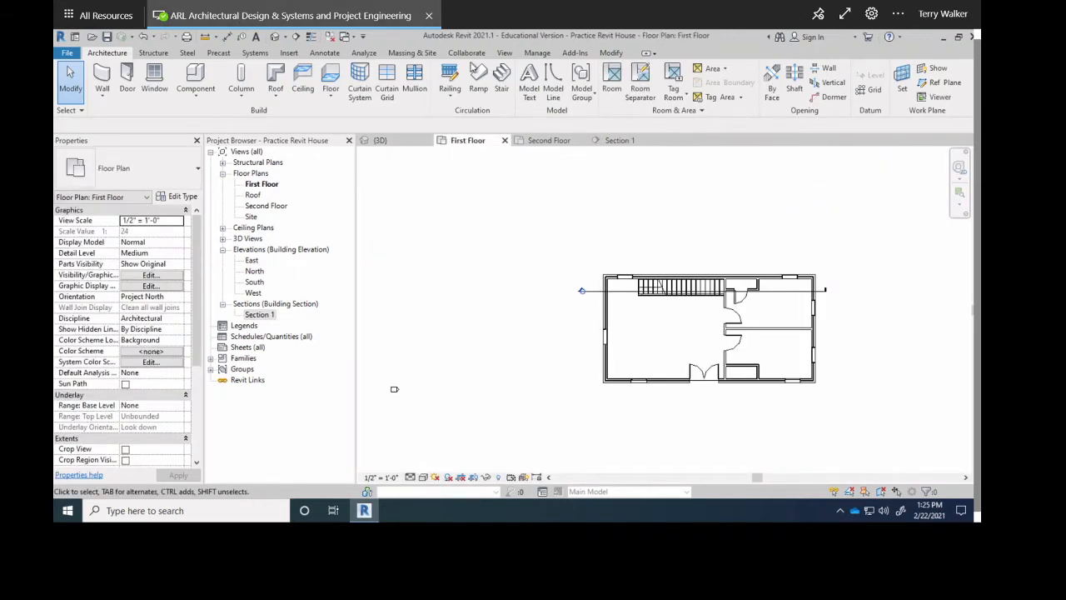
# Draw the callout First Floor - Callout 1 framing the plan's lower-right rooms.
pyautogui.click(505, 53)
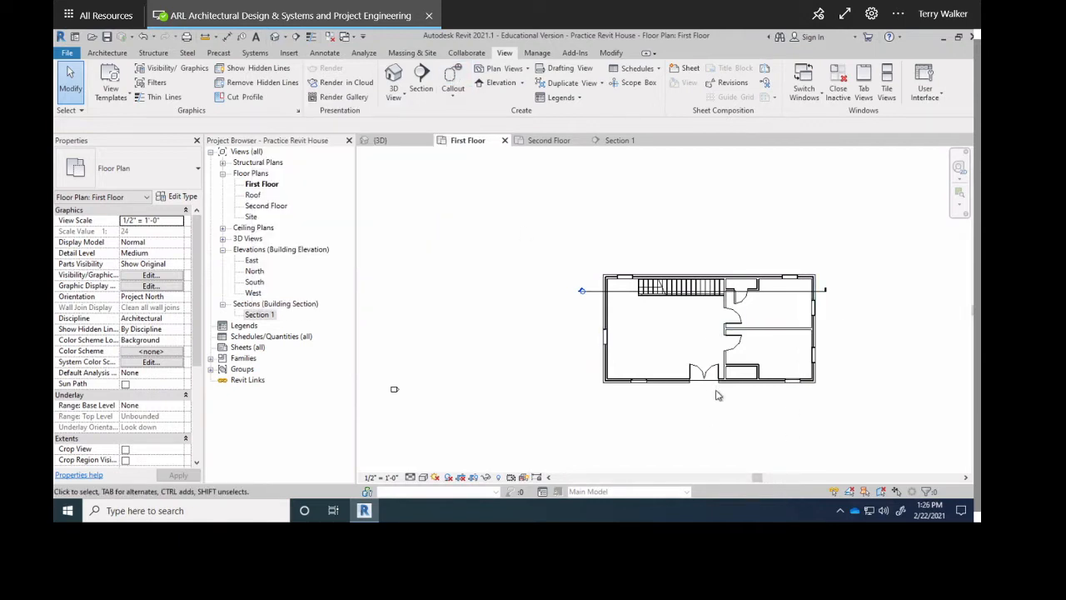
pyautogui.scroll(2, 820, 385)
pyautogui.moveTo(820, 385); pyautogui.dragTo(760, 363, button='middle')
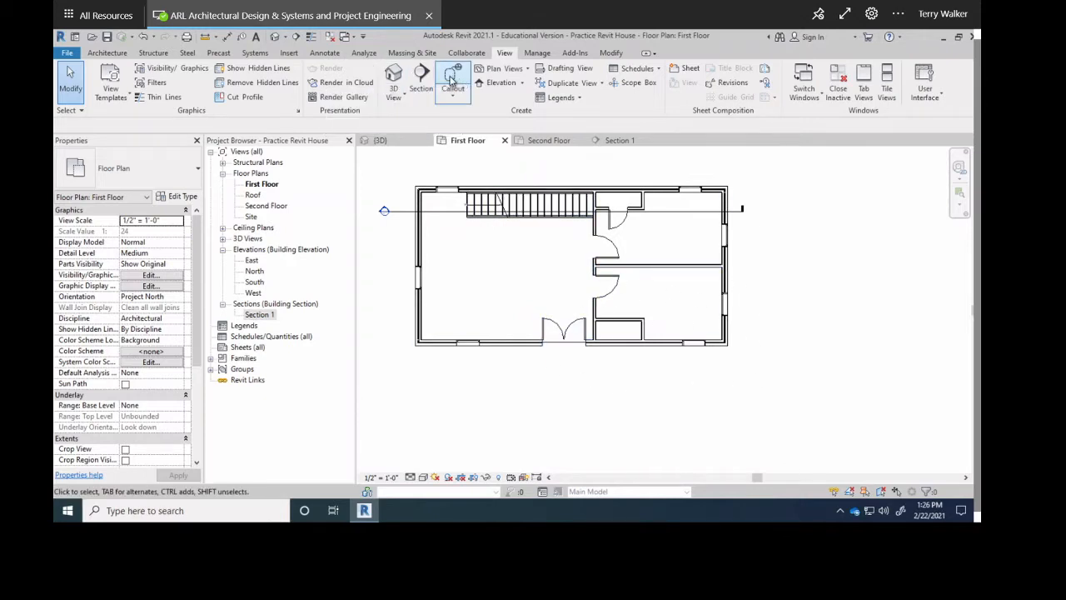
pyautogui.click(451, 79)
pyautogui.click(581, 255)
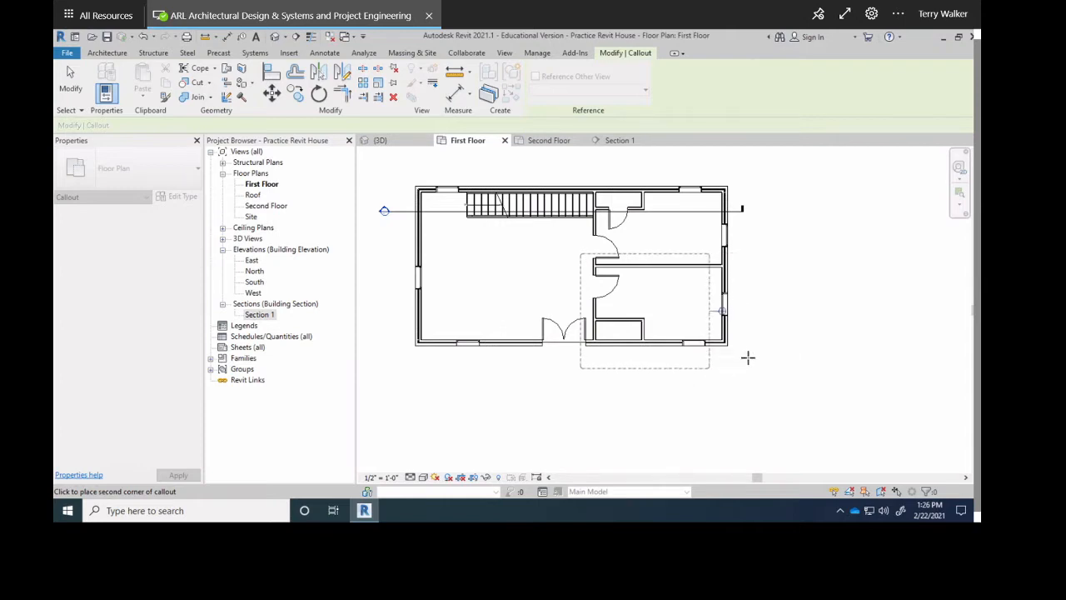
pyautogui.click(747, 358)
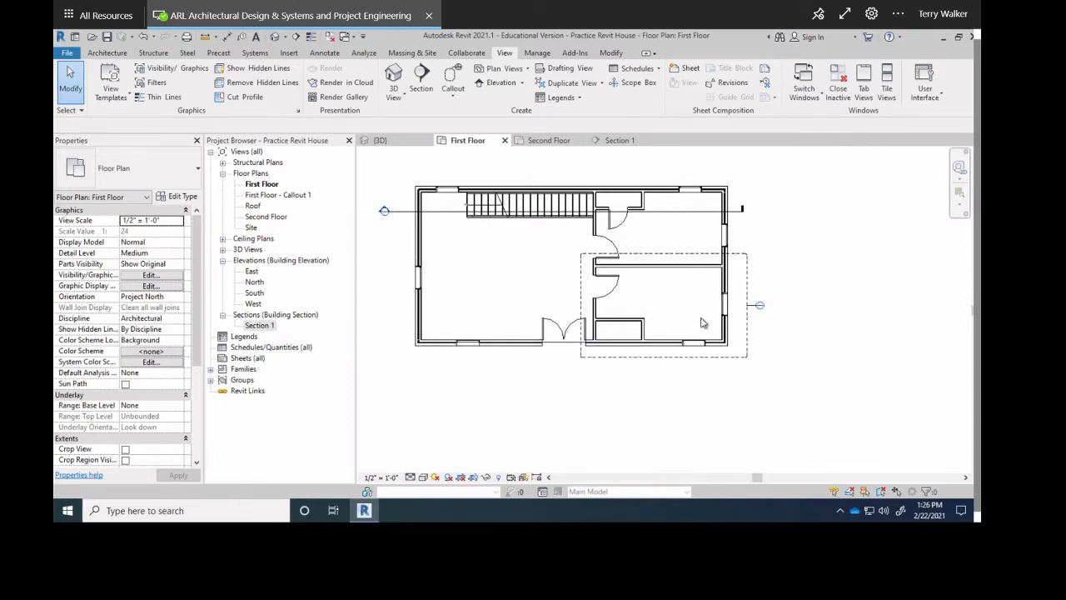
# Open the First Floor - Callout 1 view and check its scale list without changing it.
pyautogui.scroll(8, 755, 326)
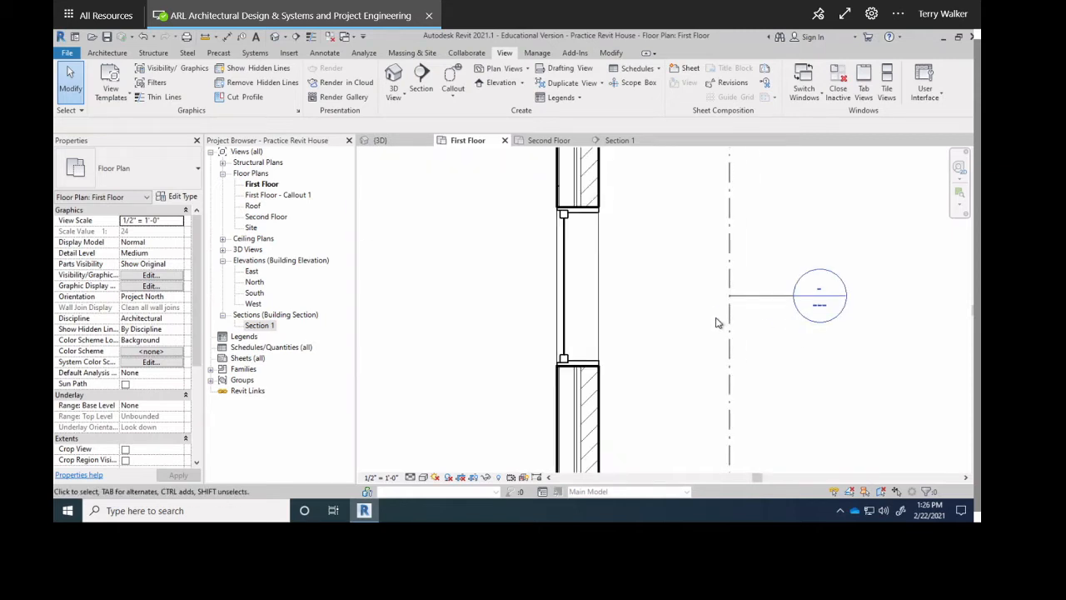
pyautogui.scroll(-2, 717, 323)
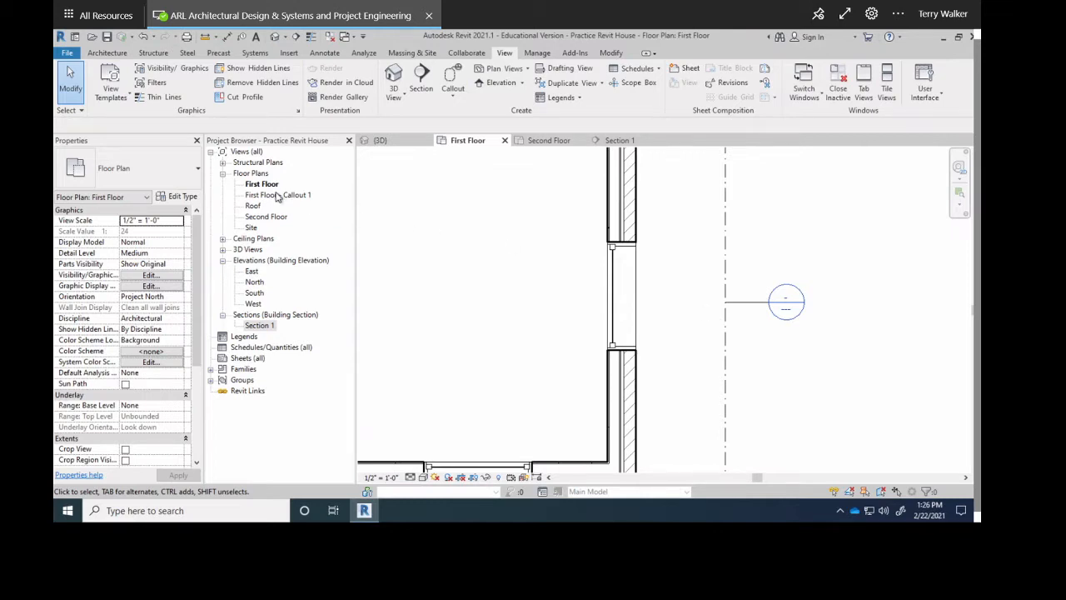
pyautogui.click(263, 197)
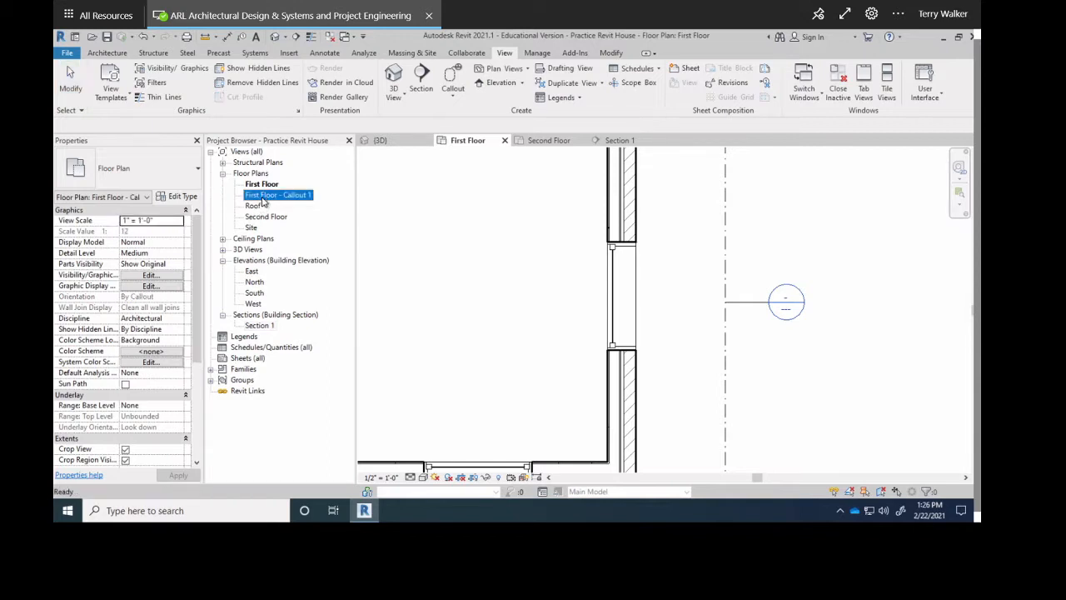
pyautogui.doubleClick(262, 196)
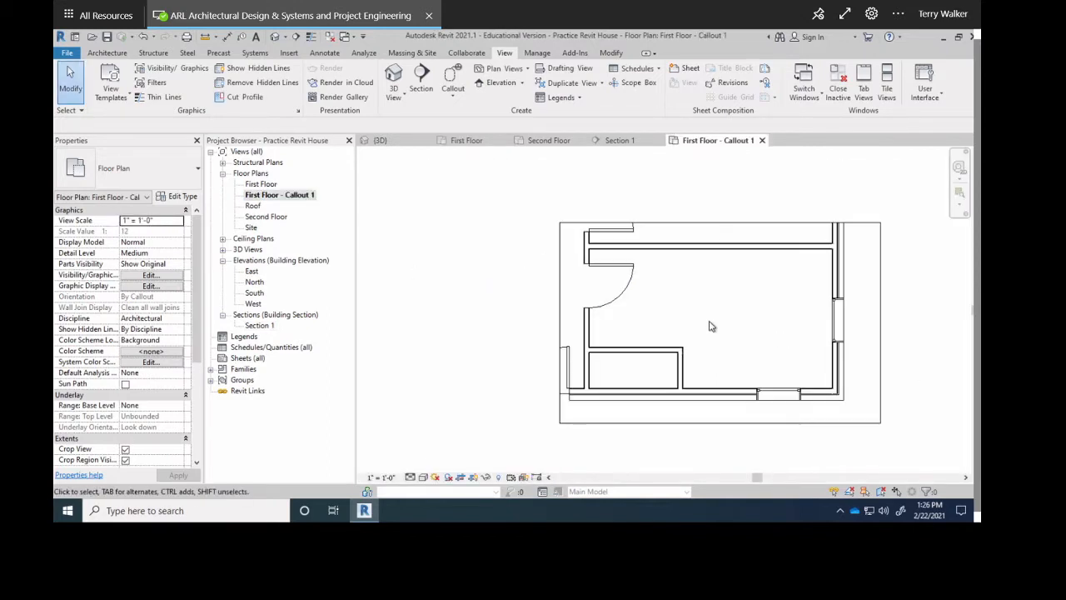
pyautogui.scroll(-2, 648, 313)
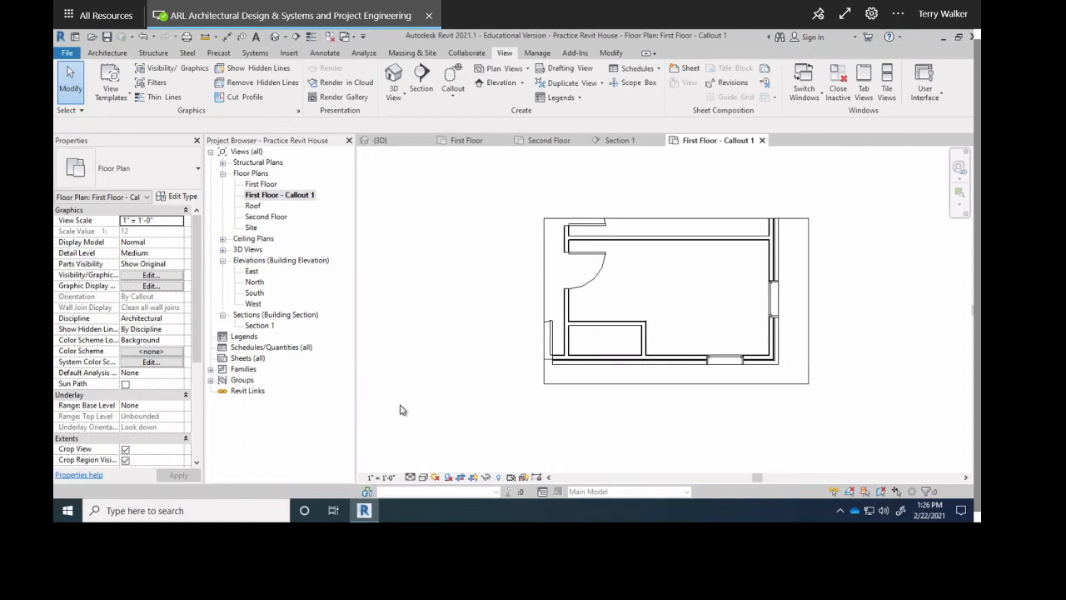
pyautogui.click(373, 480)
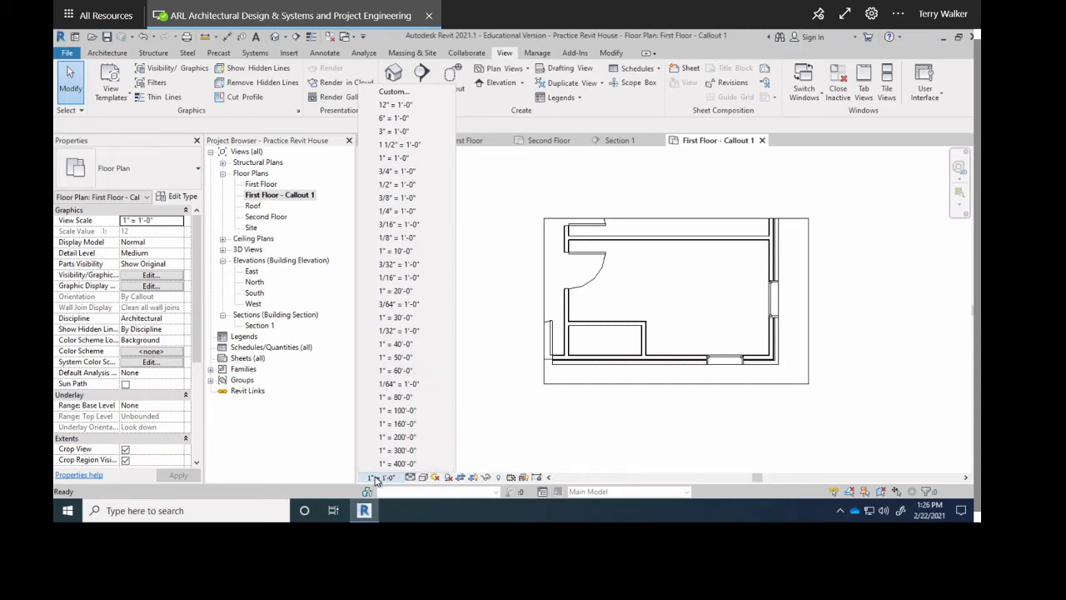
pyautogui.click(377, 480)
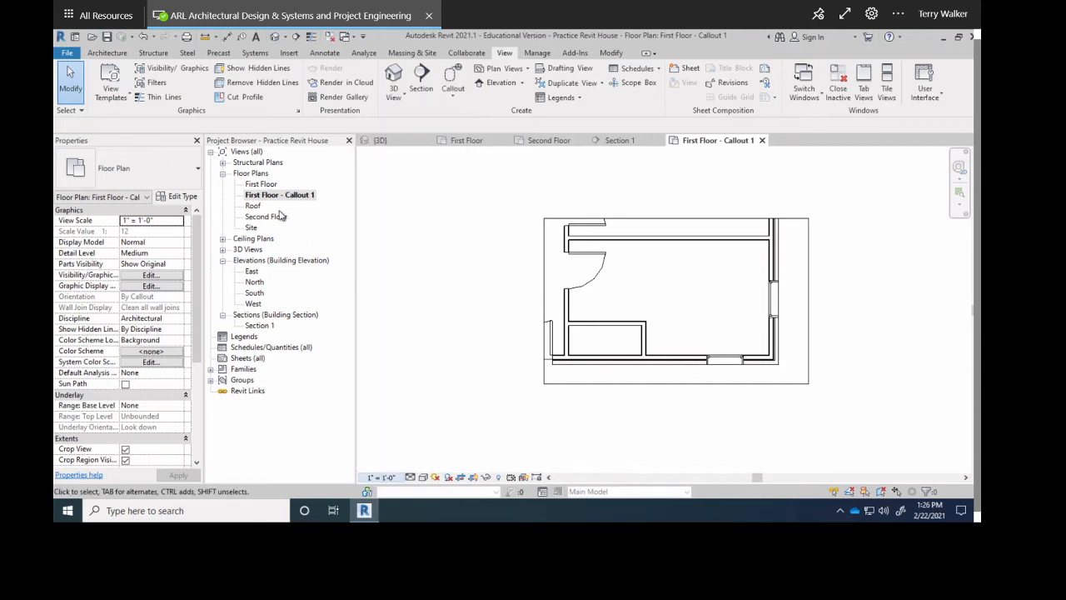
# Set the First Floor plan scale to 1/4" = 1'-0", then go back to Callout 1.
pyautogui.doubleClick(265, 185)
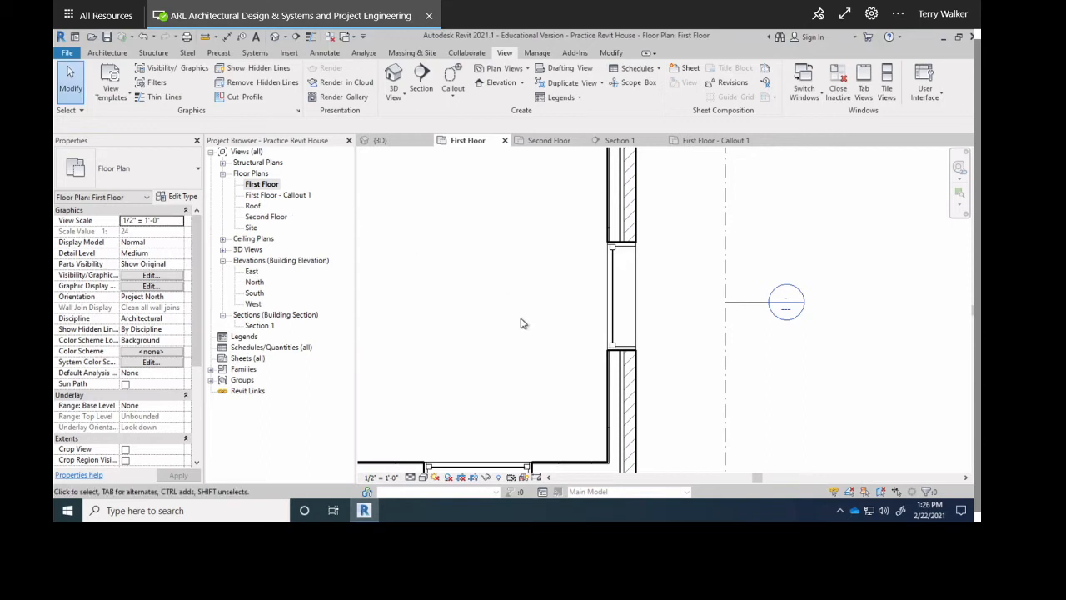
pyautogui.click(370, 480)
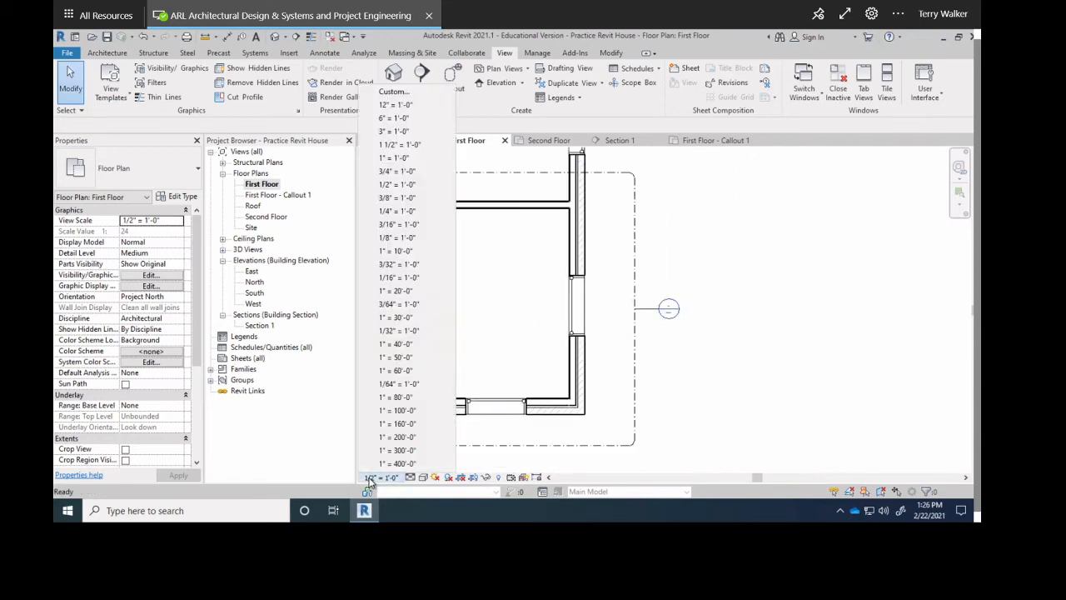
pyautogui.click(396, 211)
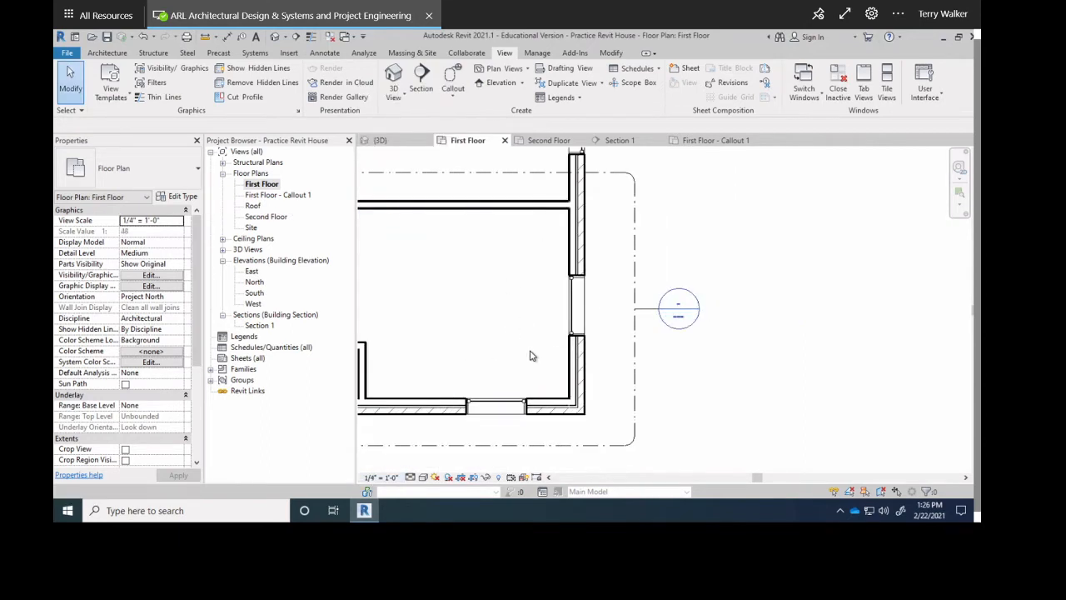
pyautogui.doubleClick(292, 195)
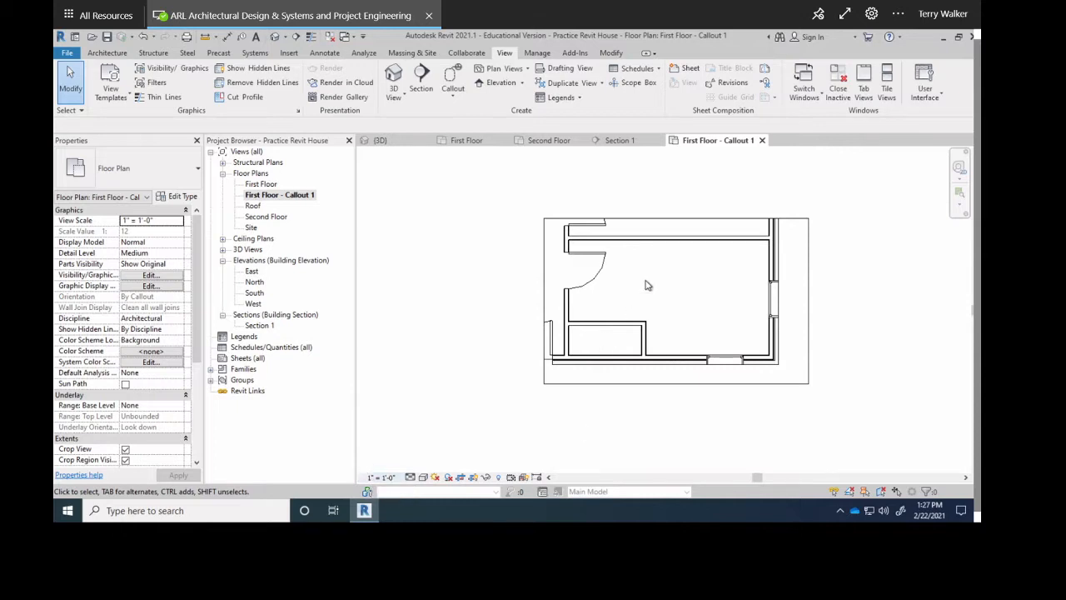
pyautogui.scroll(3, 683, 292)
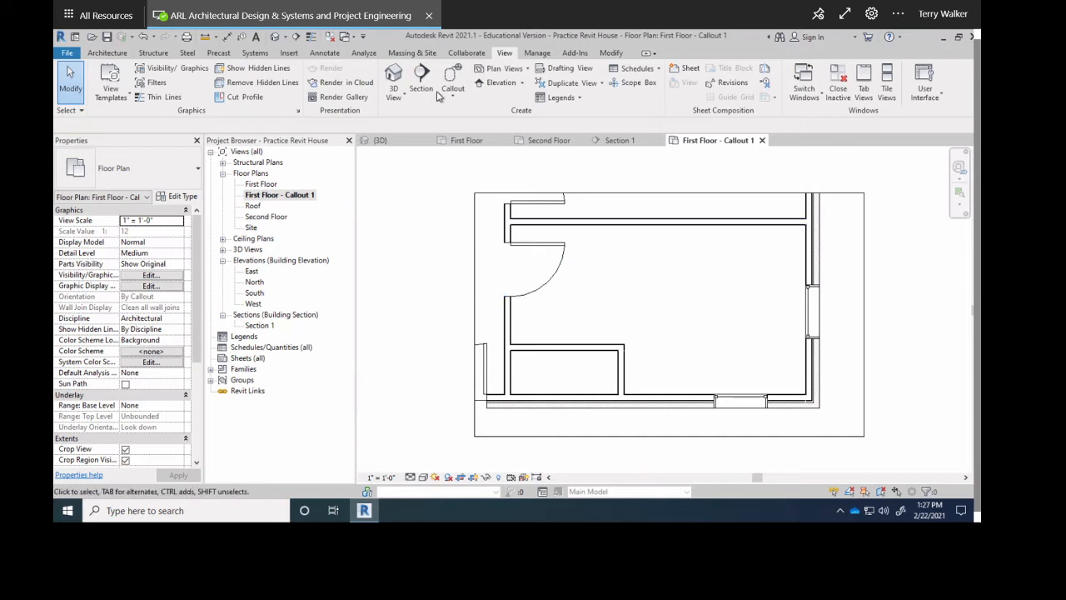
# Draw a text note box in the upper-right room and copy its text.
pyautogui.click(324, 53)
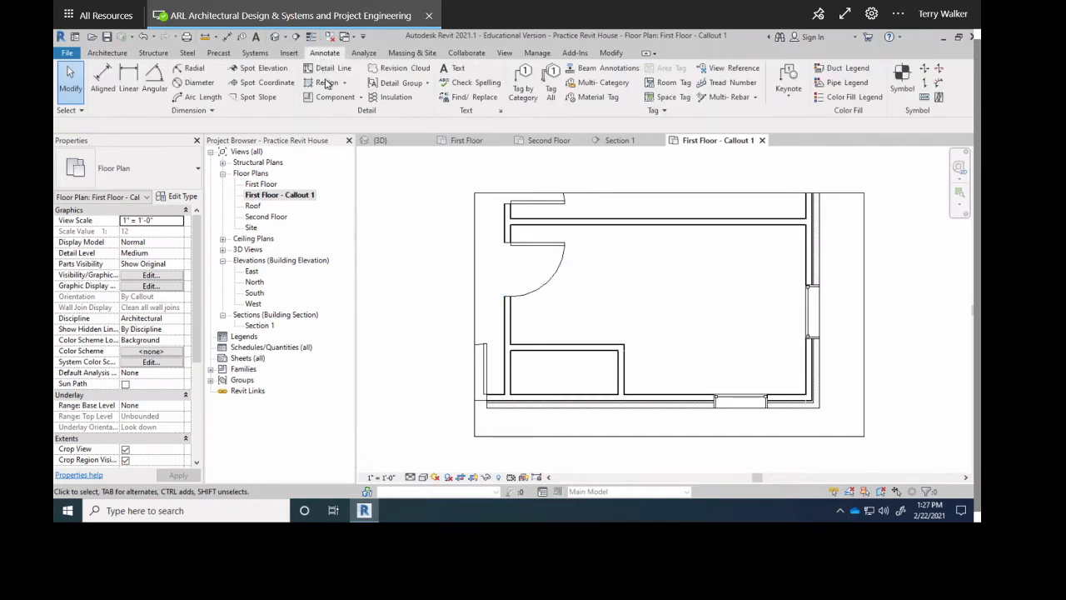
pyautogui.click(454, 67)
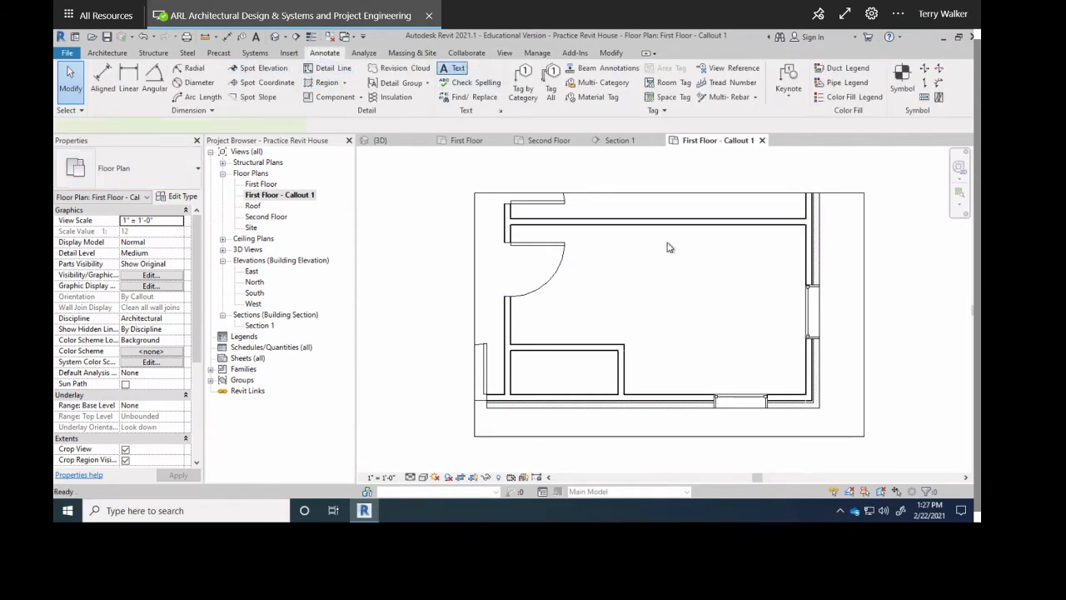
pyautogui.moveTo(638, 259); pyautogui.dragTo(760, 293)
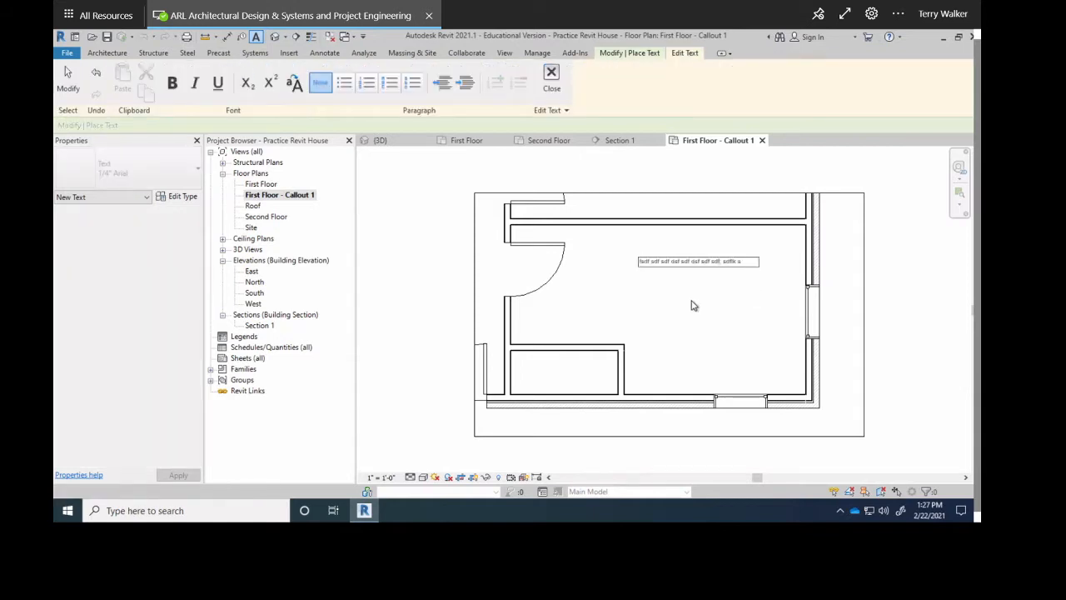
pyautogui.hotkey('ctrl', 'a')
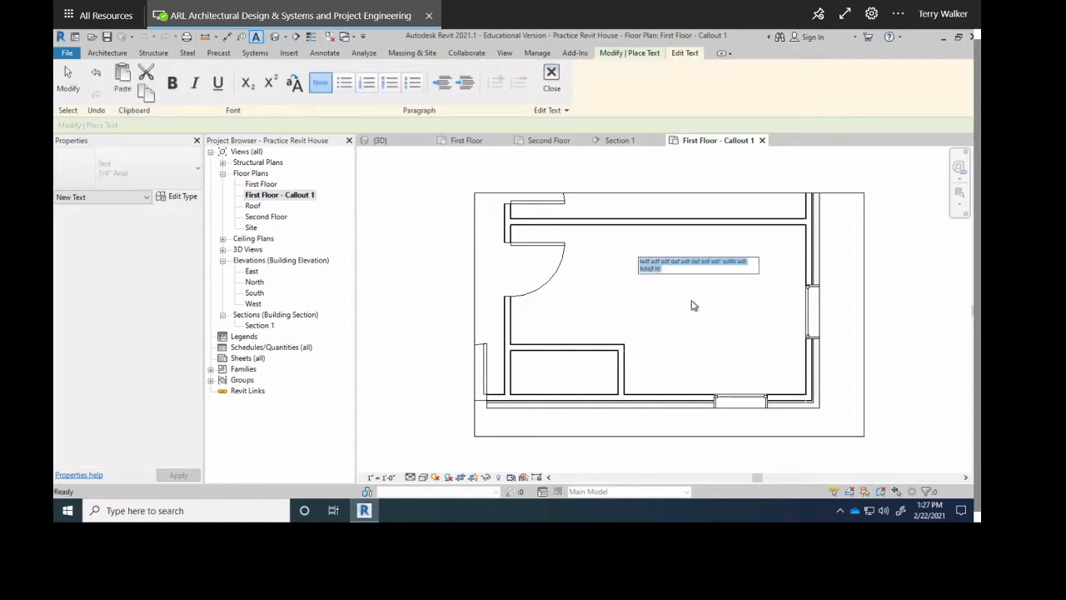
pyautogui.hotkey('ctrl', 'c')
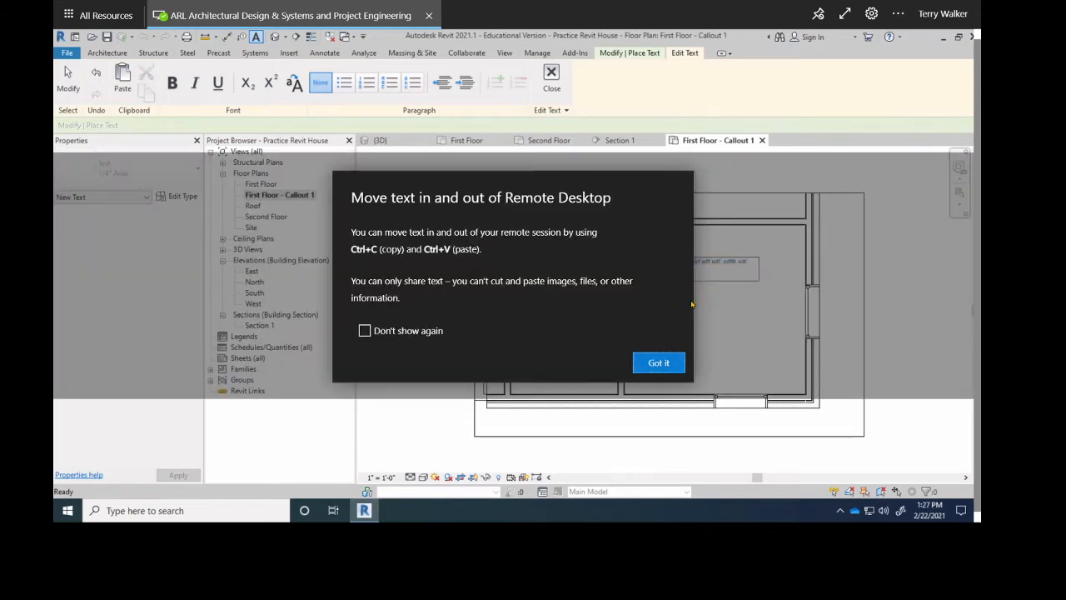
pyautogui.press('Escape')
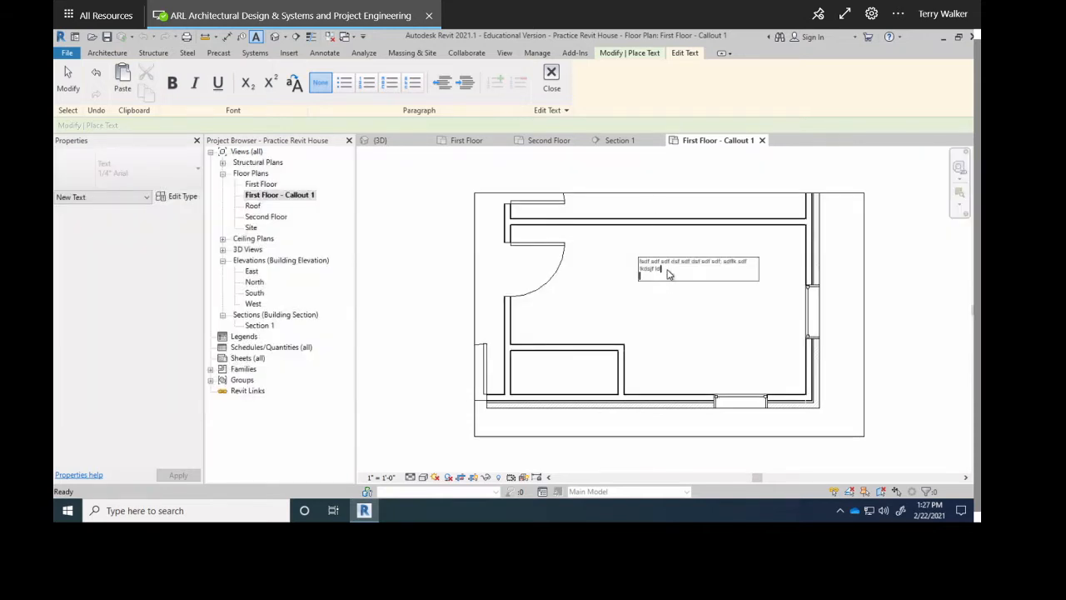
# Paste the copied sentence twice more on new lines to make a multi-line note.
pyautogui.moveTo(654, 267); pyautogui.dragTo(631, 264)
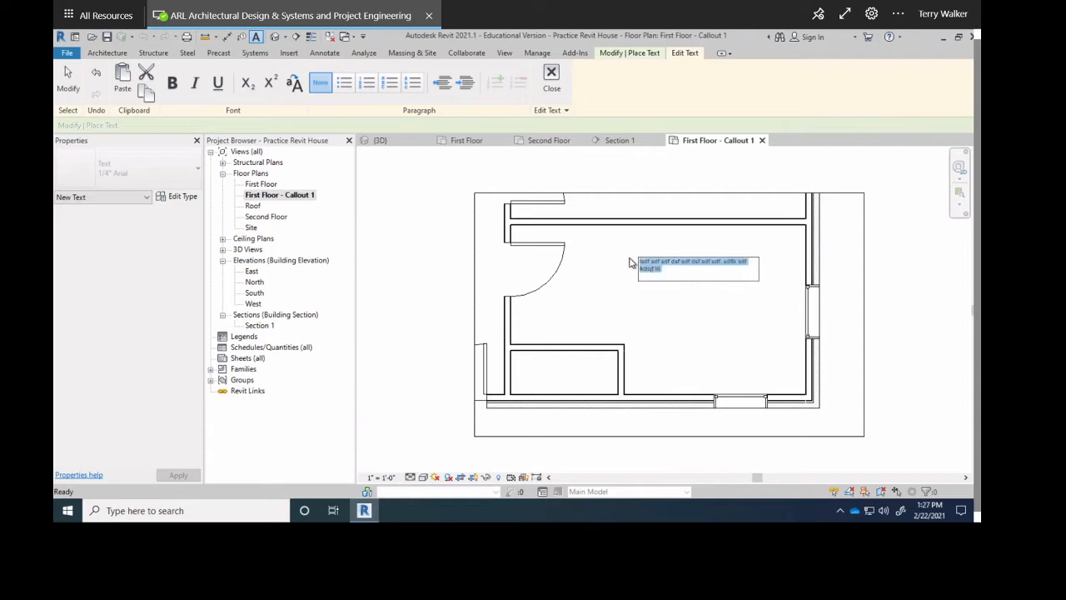
pyautogui.click(672, 272)
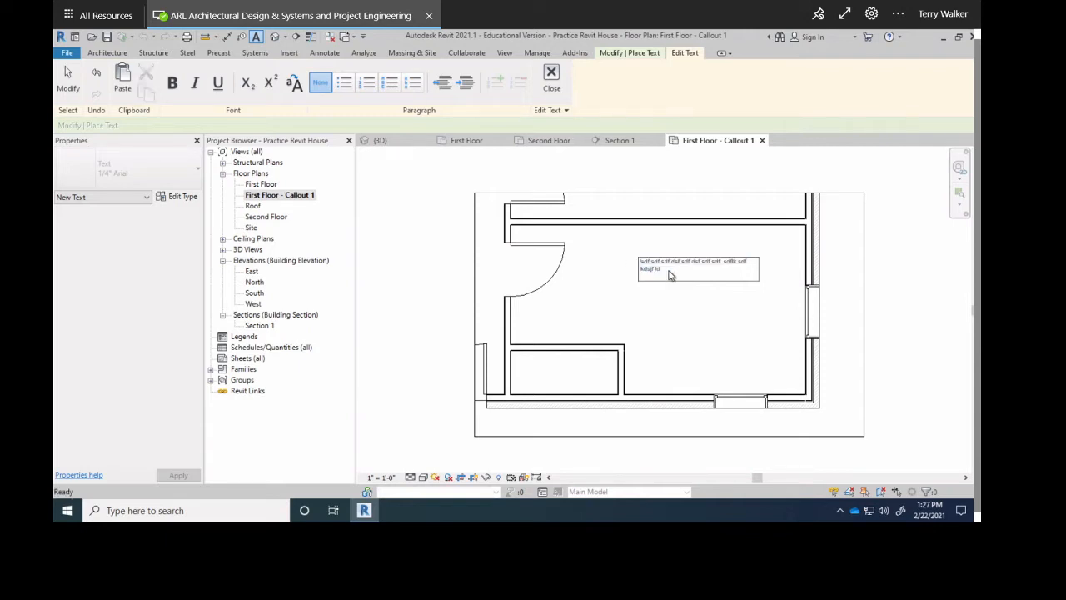
pyautogui.hotkey('ctrl', 'v')
pyautogui.press('Return')
pyautogui.hotkey('ctrl', 'v')
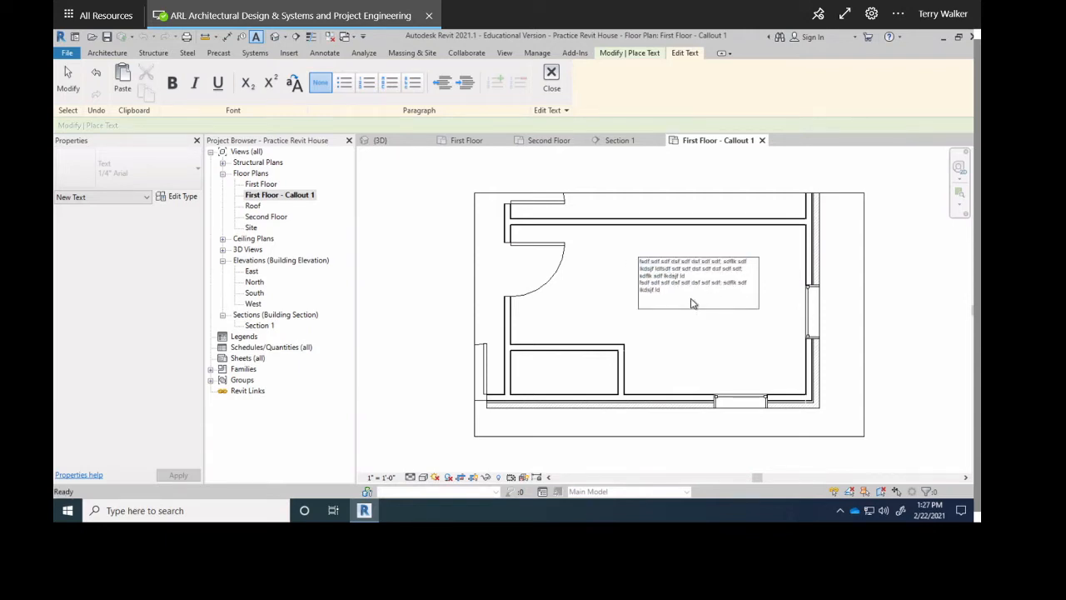
pyautogui.click(615, 304)
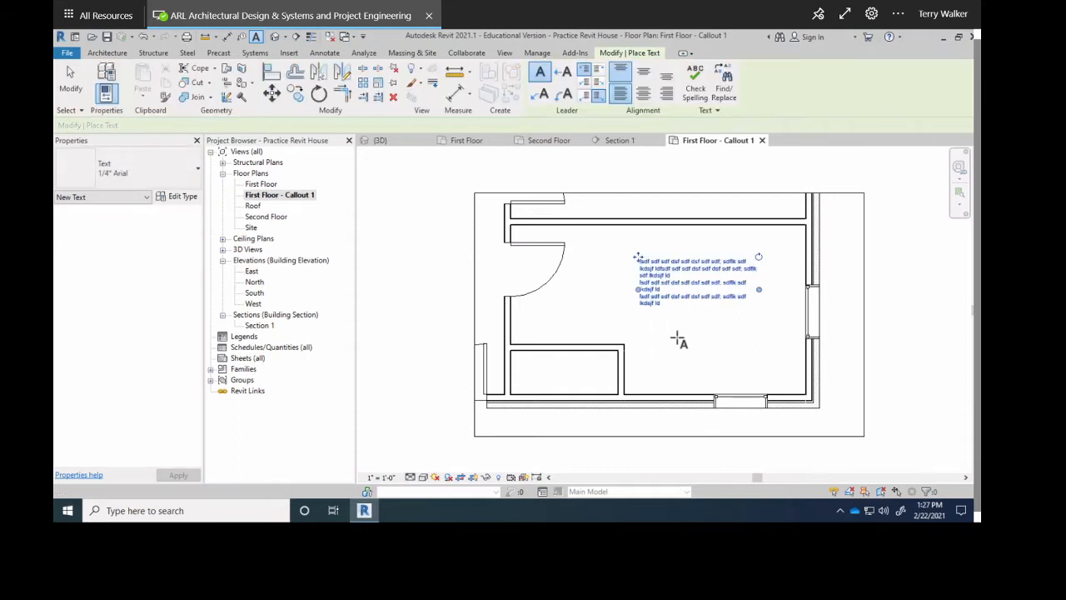
# Align the note text to the top and reopen the note for editing.
pyautogui.click(621, 73)
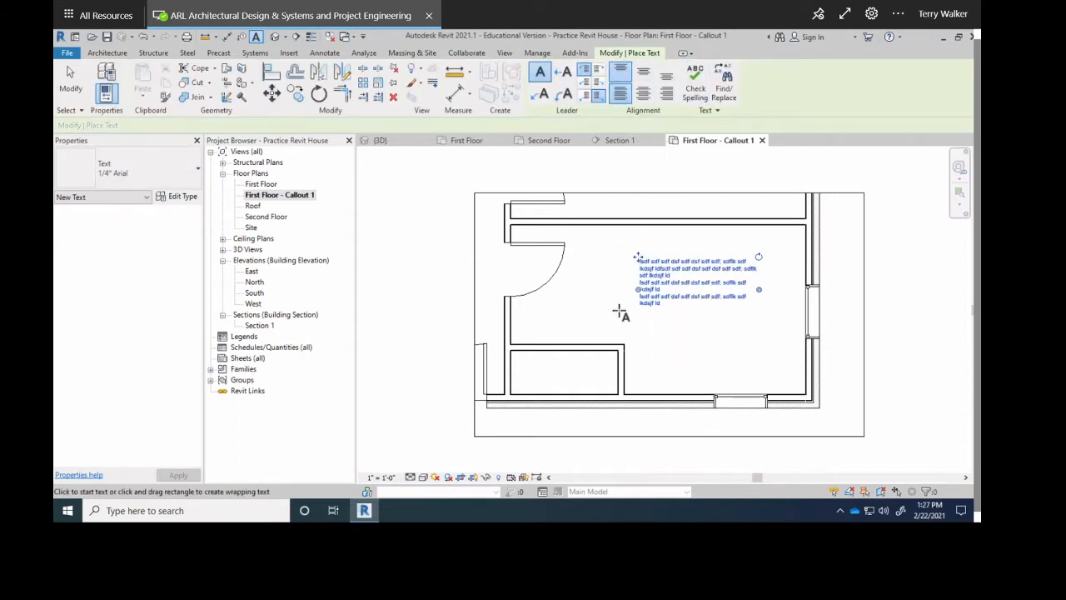
pyautogui.click(666, 274)
pyautogui.moveTo(664, 270); pyautogui.dragTo(668, 281)
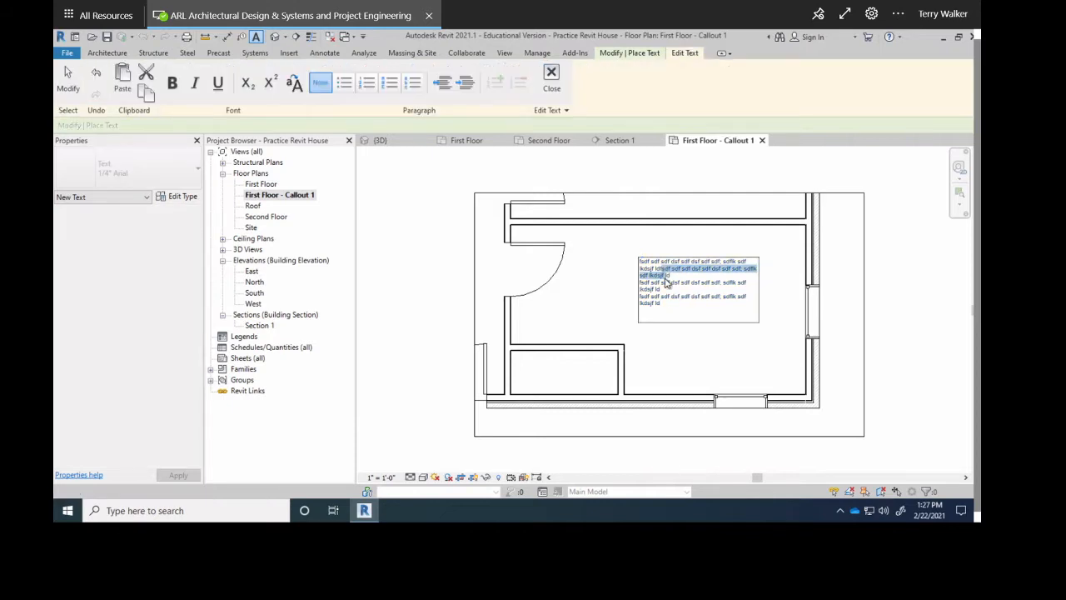
pyautogui.click(71, 79)
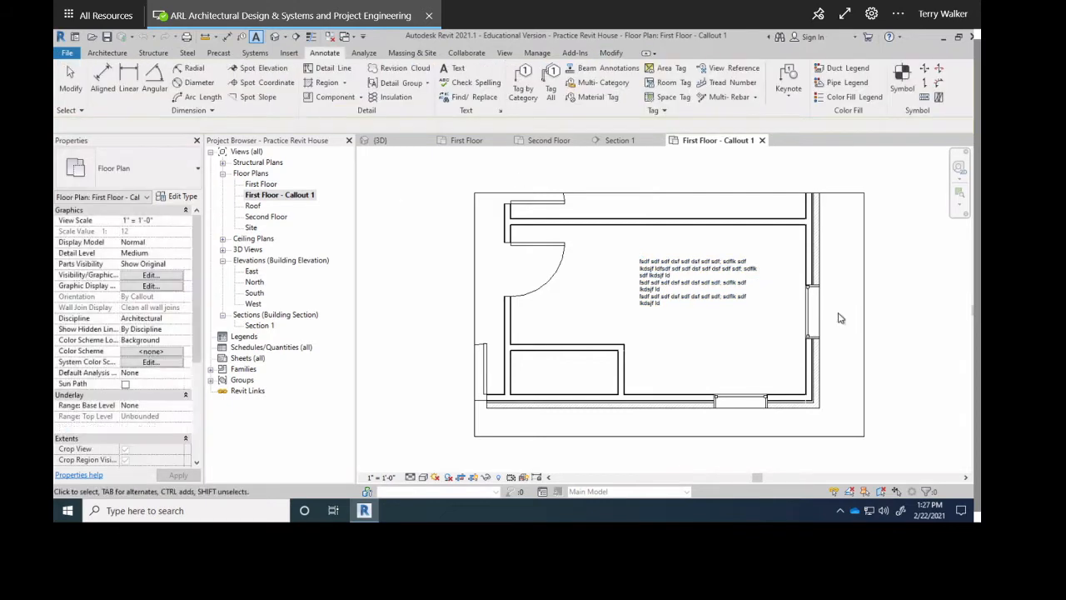
pyautogui.click(692, 265)
pyautogui.click(690, 264)
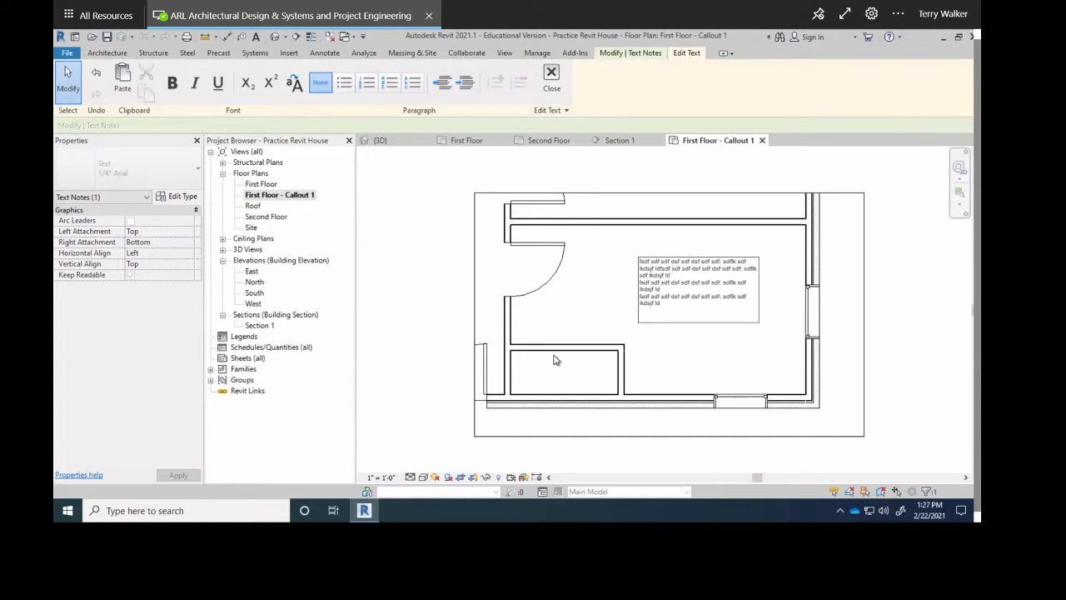
pyautogui.doubleClick(258, 185)
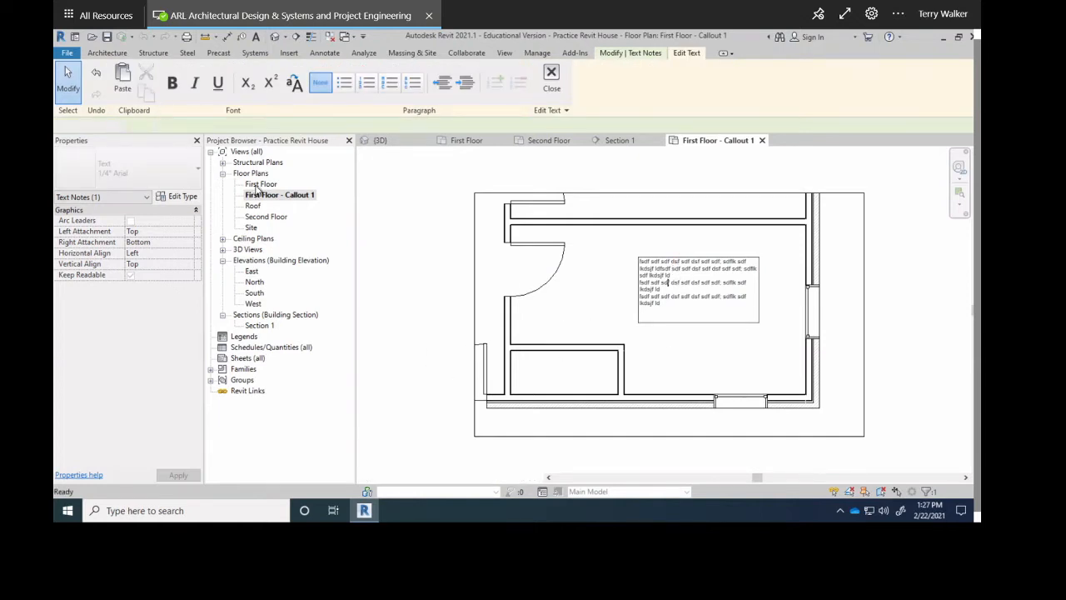
# Compare First Floor with Callout 1 to confirm the note appears only in the callout, then centre the whole floor.
pyautogui.scroll(-3, 726, 314)
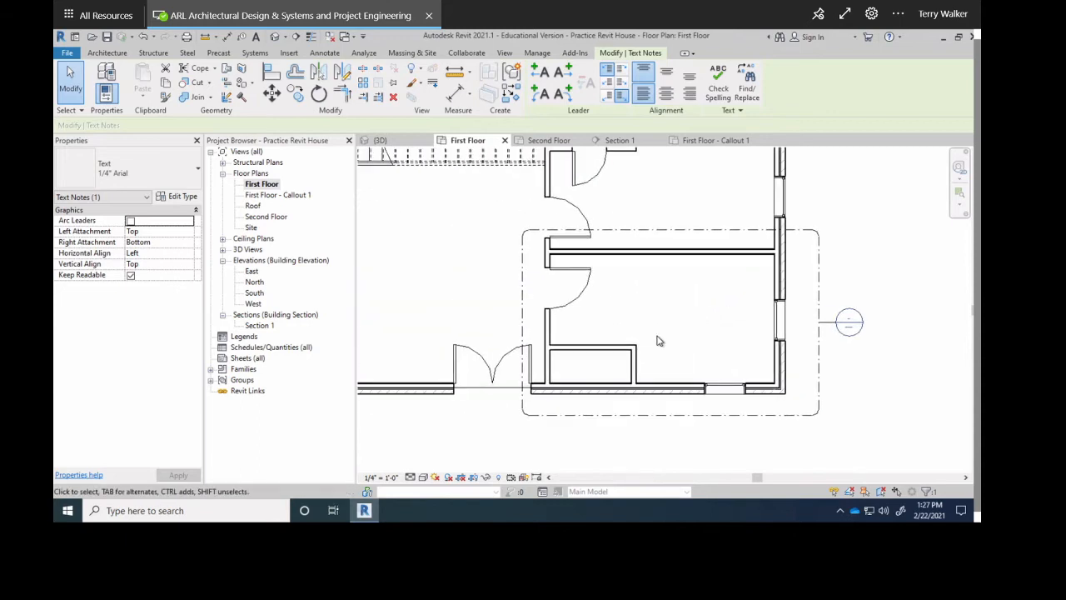
pyautogui.doubleClick(259, 197)
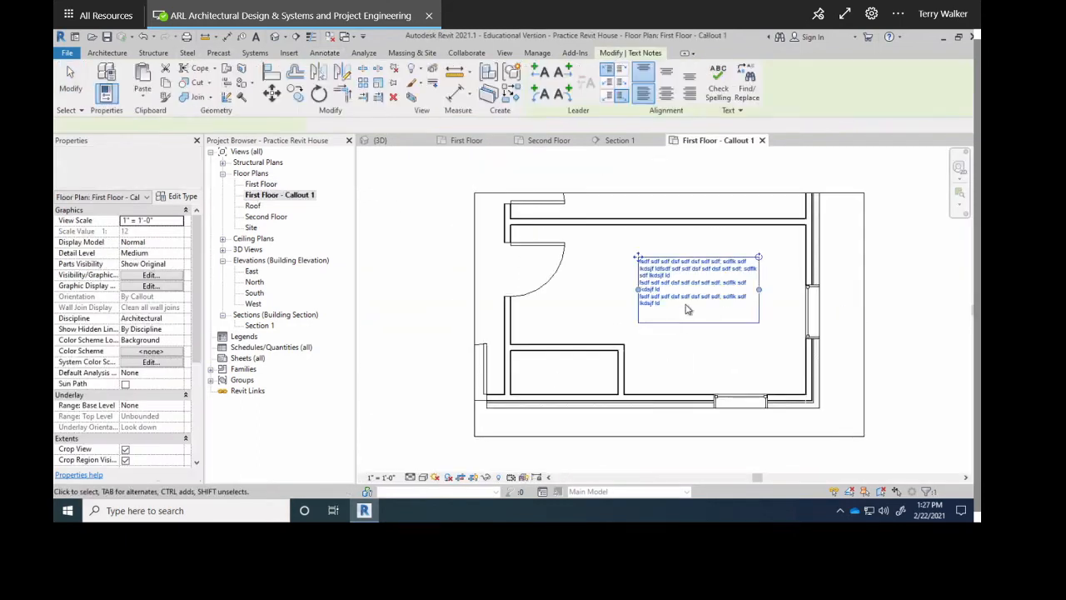
pyautogui.click(651, 379)
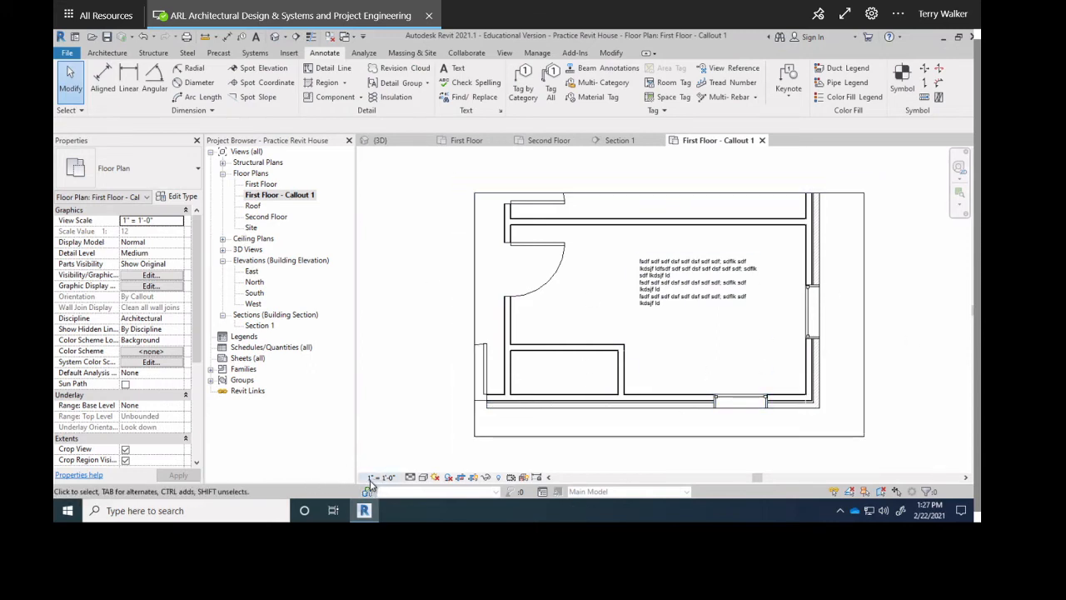
pyautogui.doubleClick(260, 185)
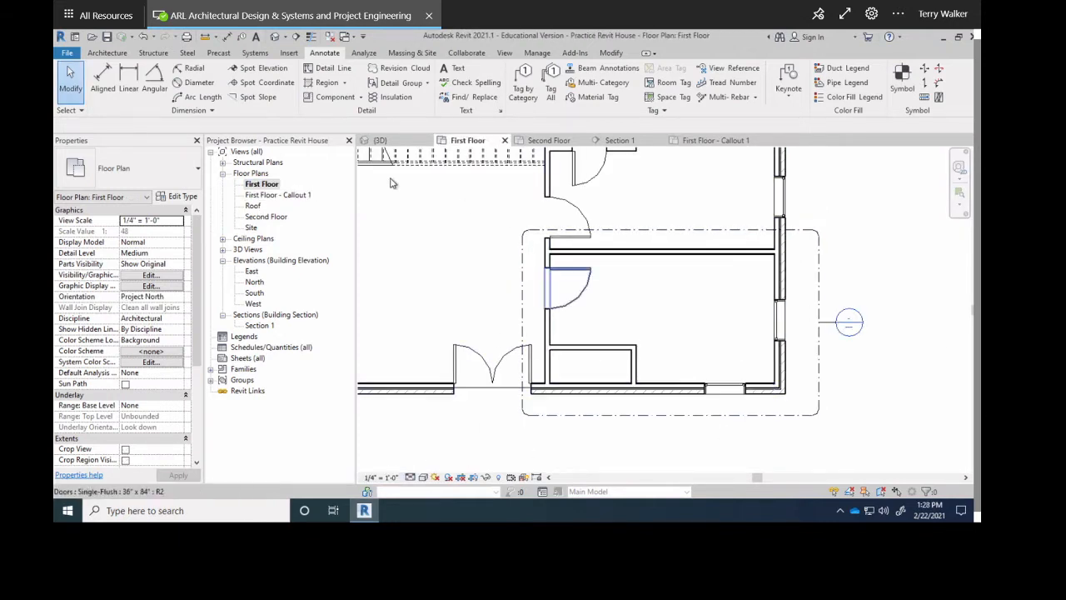
pyautogui.doubleClick(262, 195)
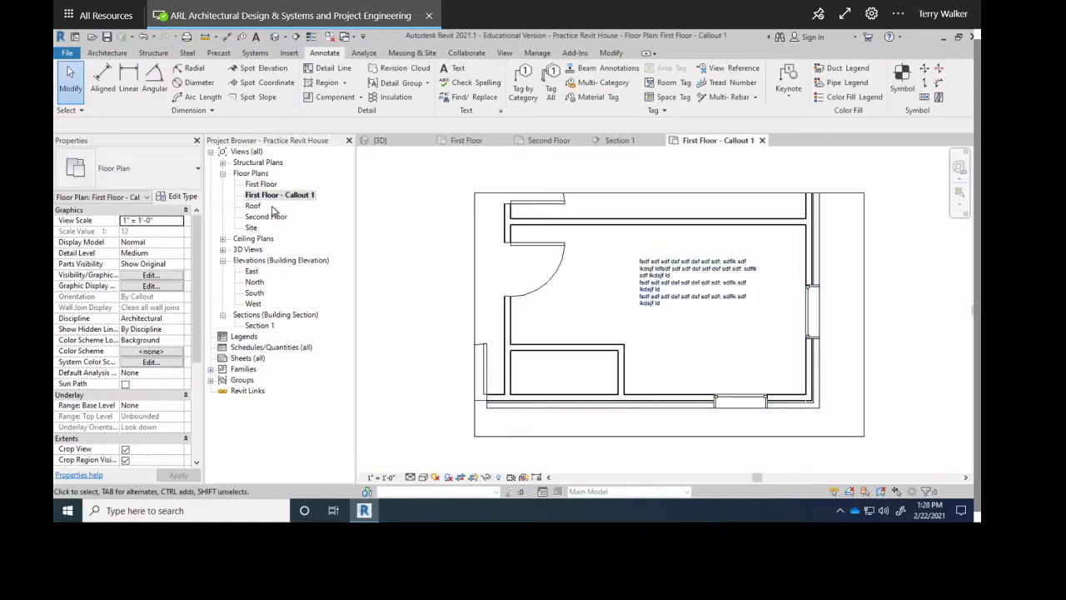
pyautogui.doubleClick(261, 184)
pyautogui.scroll(-3, 570, 354)
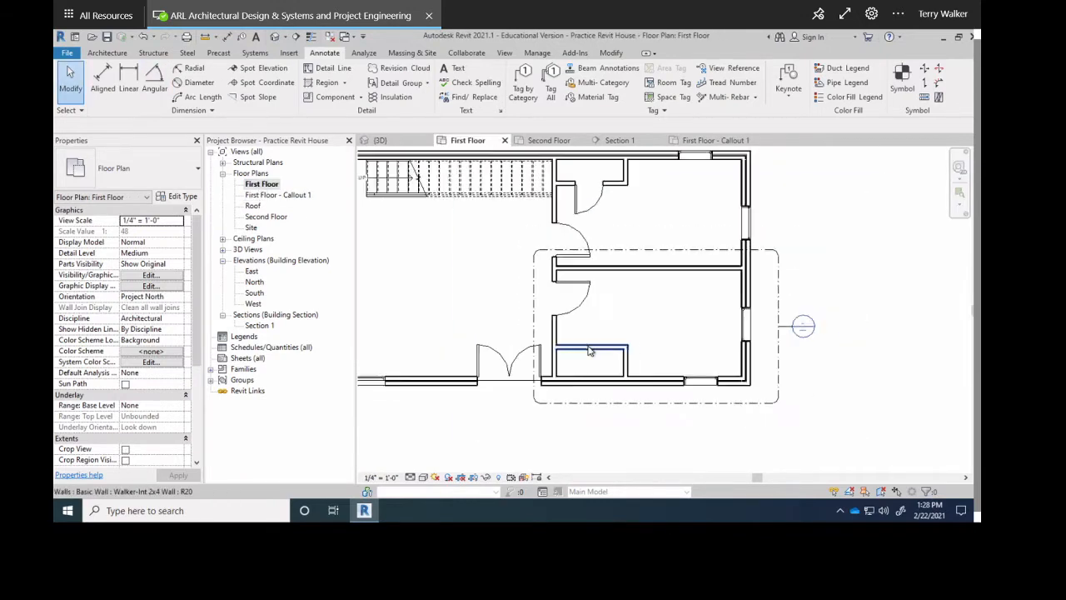
pyautogui.moveTo(574, 338); pyautogui.dragTo(721, 350, button='middle')
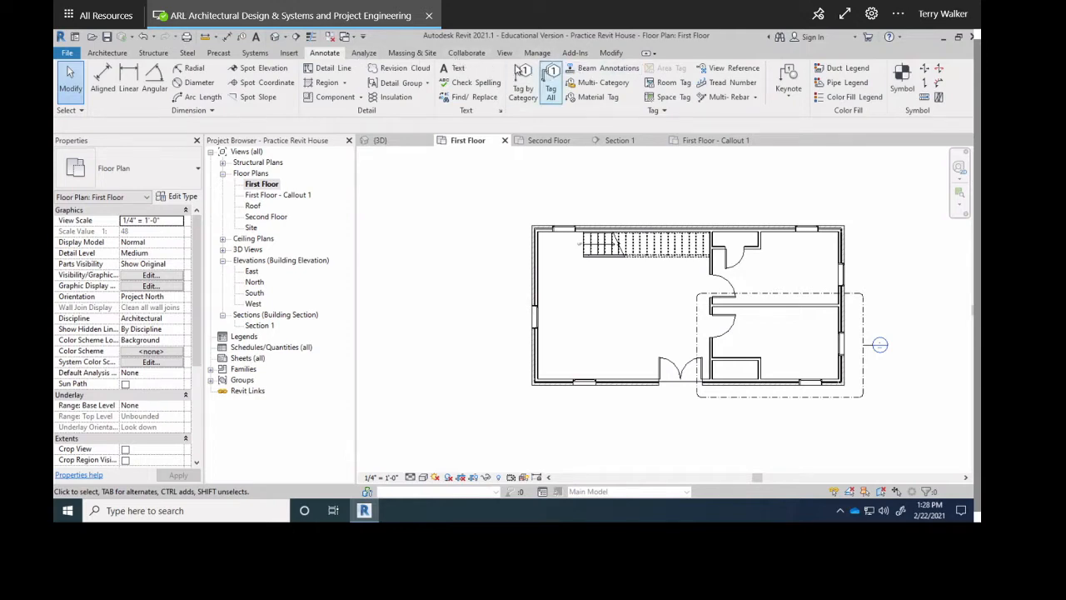
# Place a perspective camera at the plan's lower-left, aimed at the door beside the stair.
pyautogui.click(504, 53)
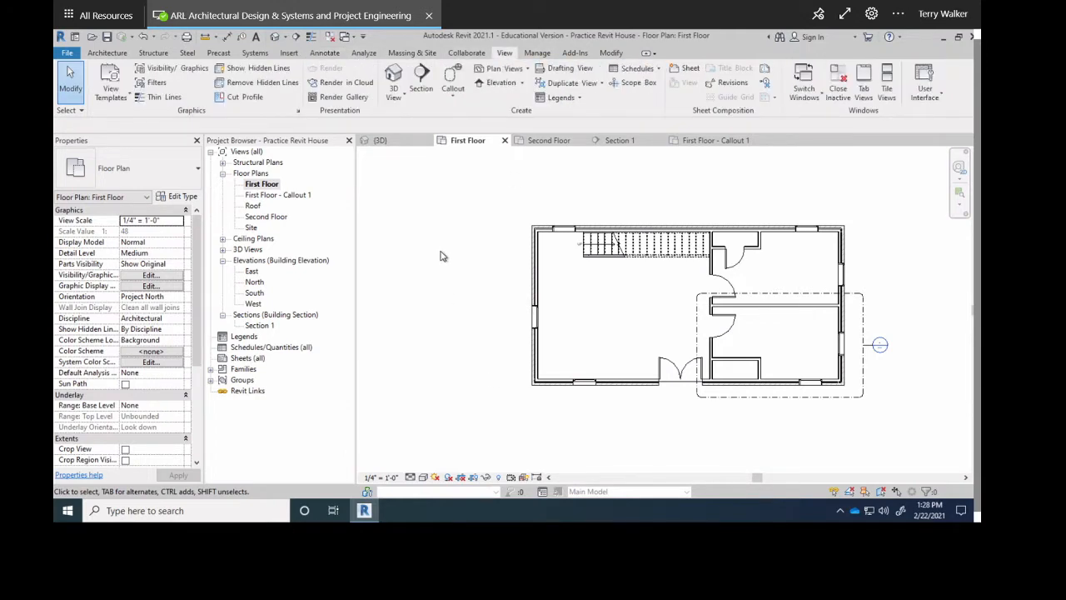
pyautogui.click(396, 101)
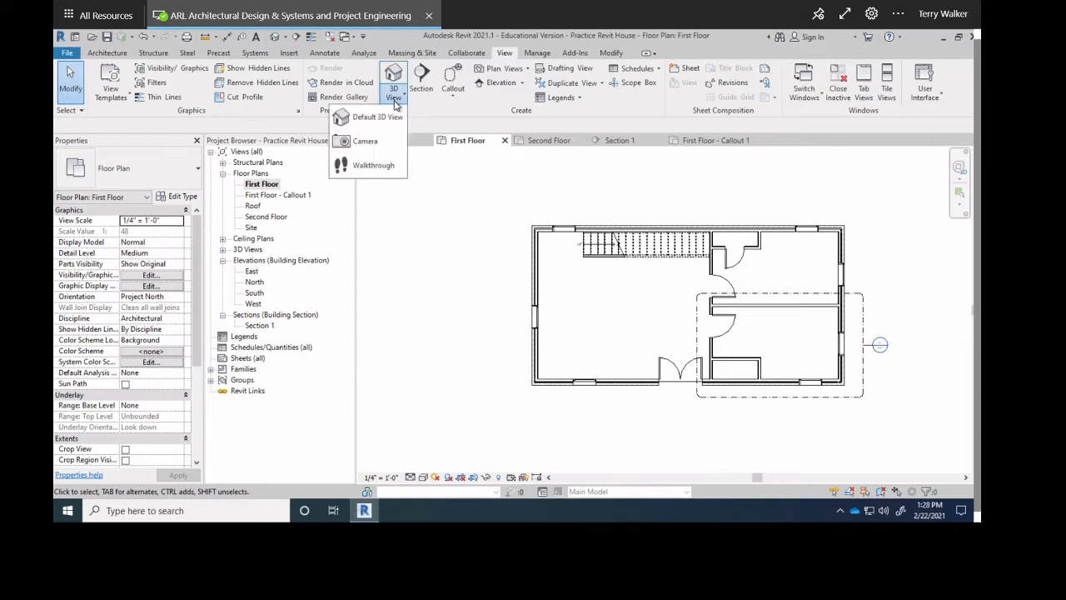
pyautogui.click(396, 101)
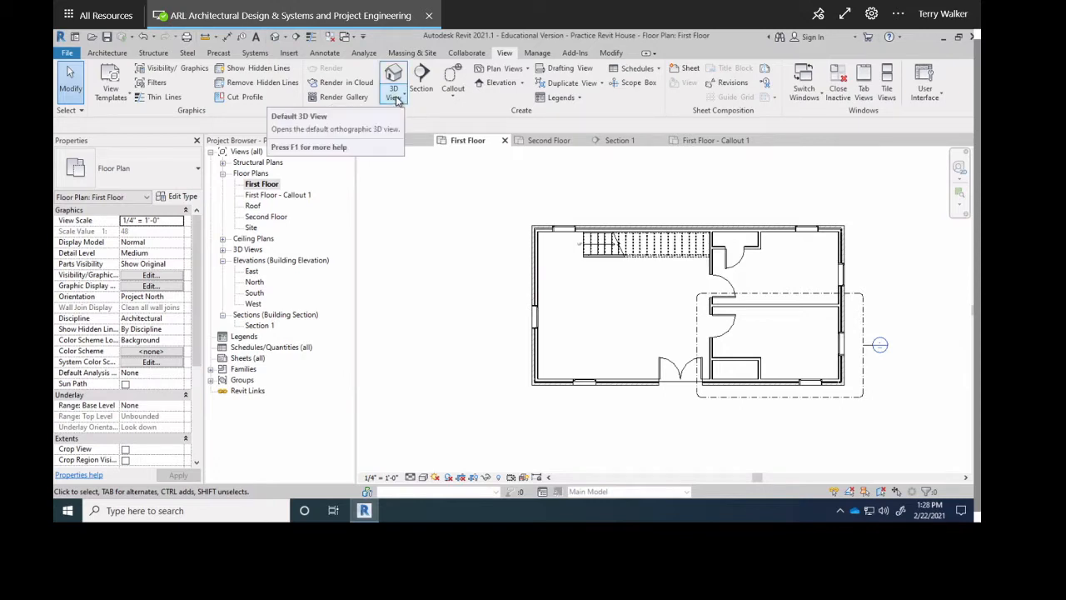
pyautogui.click(397, 100)
pyautogui.click(364, 140)
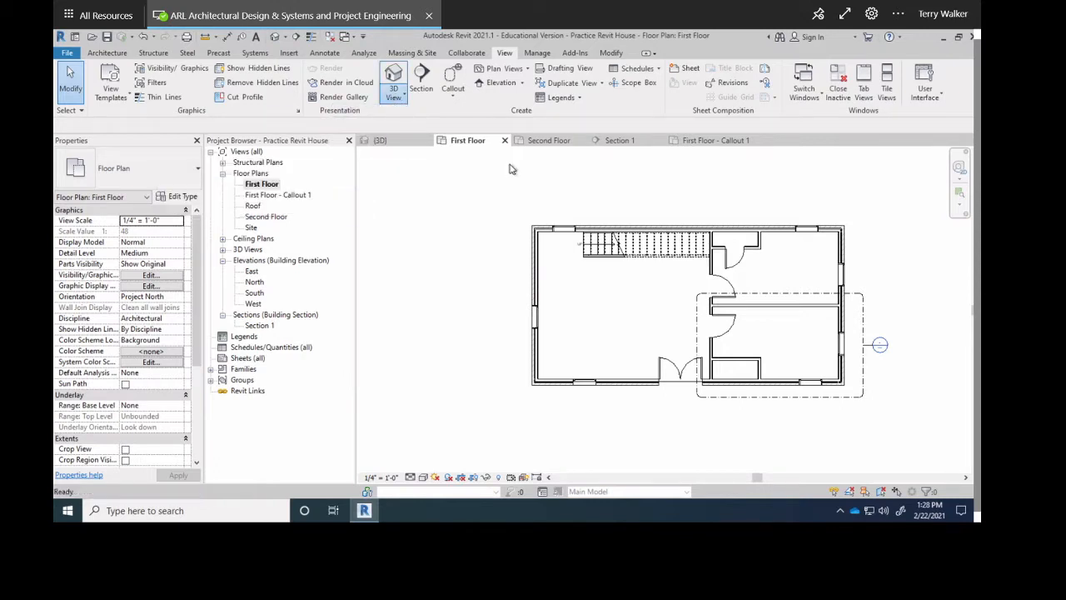
pyautogui.click(560, 365)
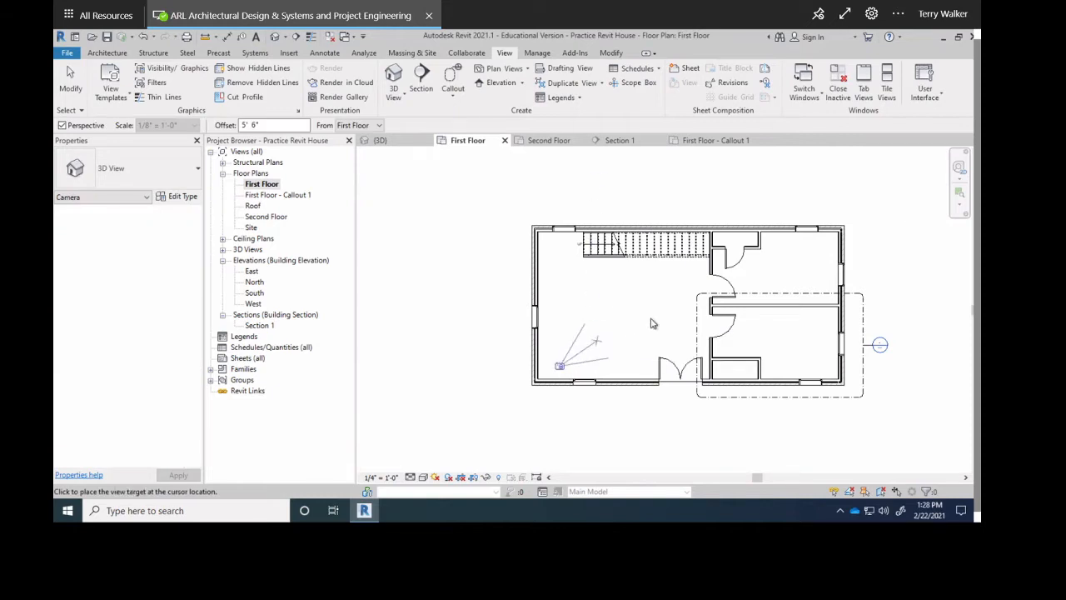
pyautogui.click(721, 286)
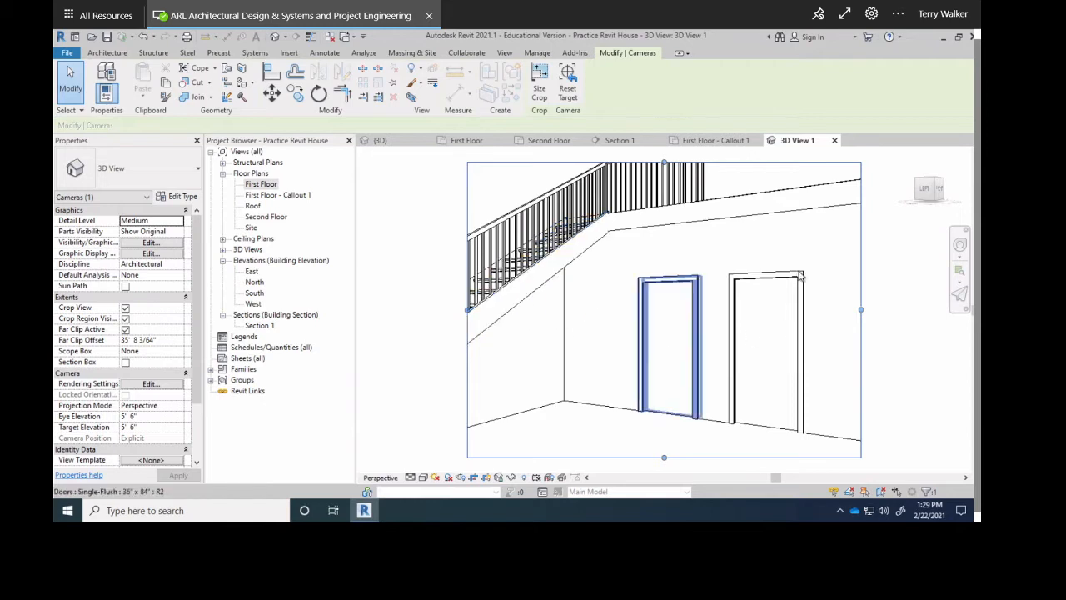
# Drag the crop region outward to include the stair railing, floor, right and upper walls, then close 3D View 1.
pyautogui.scroll(-5, 548, 321)
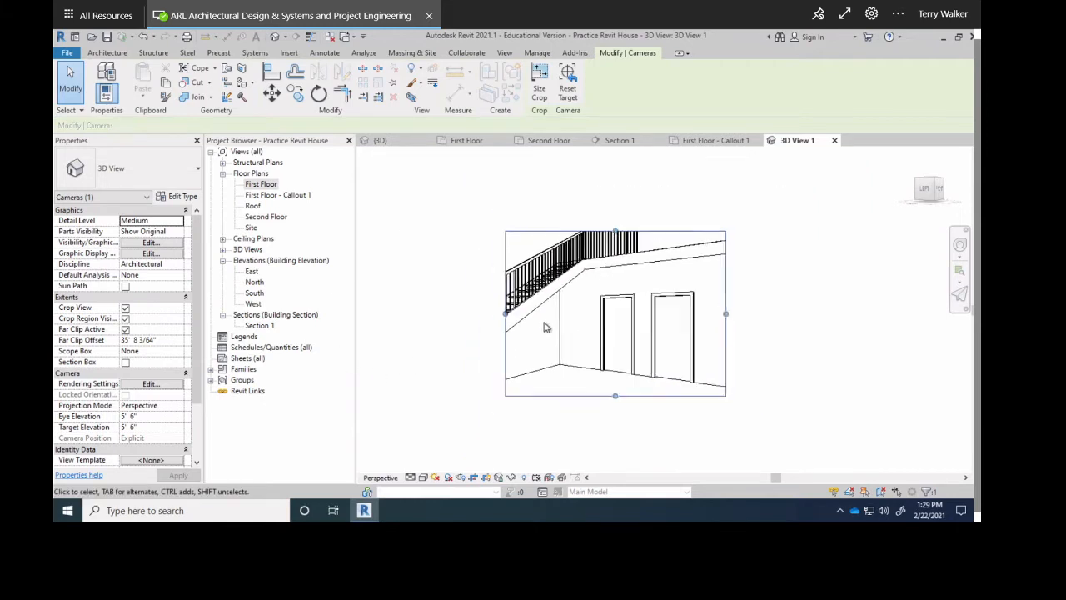
pyautogui.moveTo(510, 316); pyautogui.dragTo(436, 313)
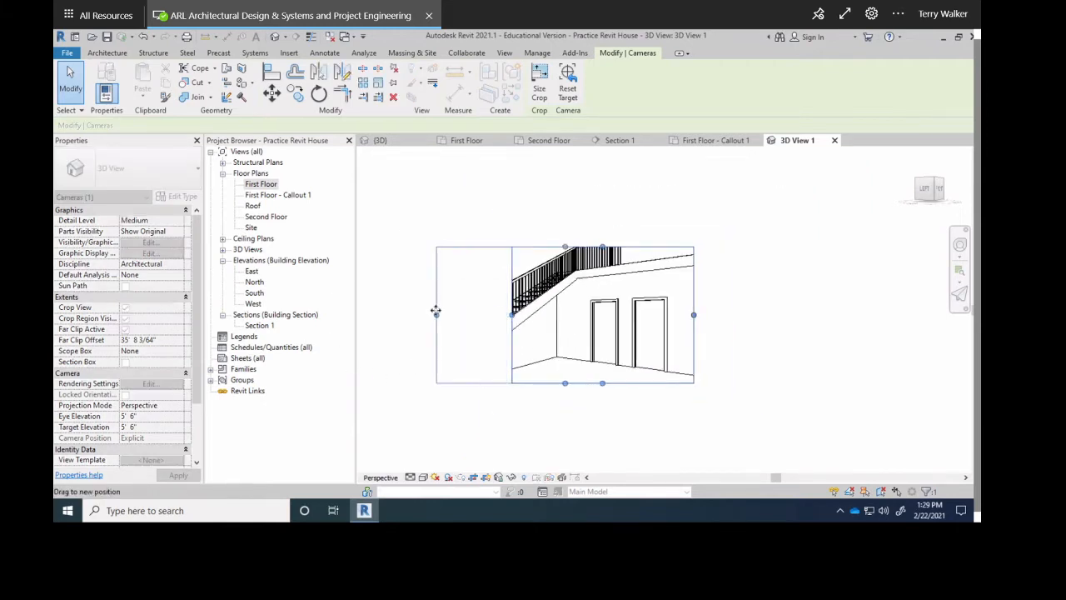
pyautogui.moveTo(564, 244); pyautogui.dragTo(565, 208)
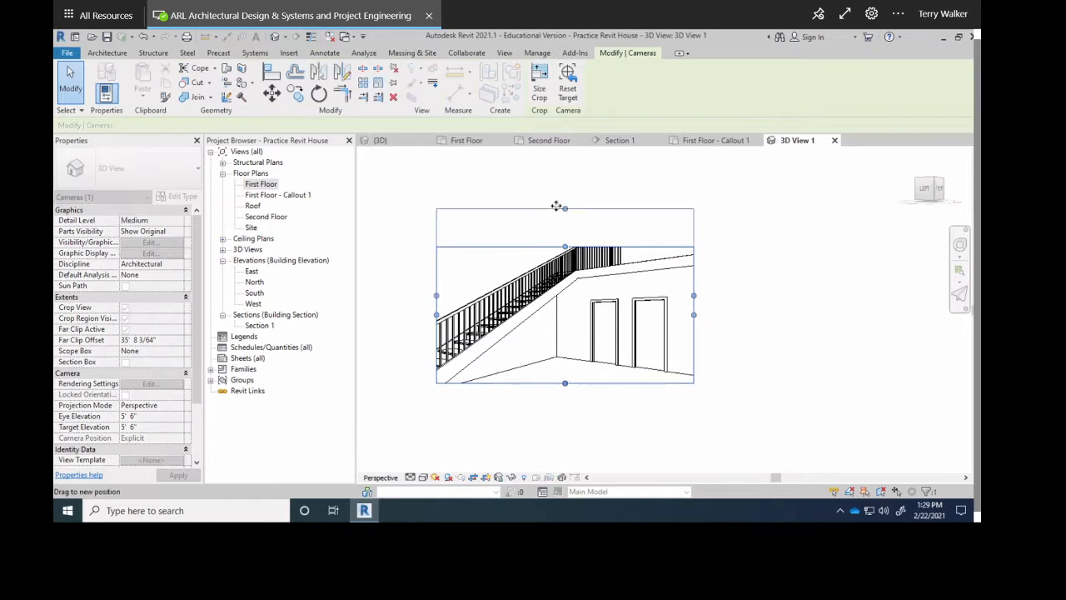
pyautogui.moveTo(563, 397); pyautogui.dragTo(565, 435)
pyautogui.moveTo(695, 323); pyautogui.dragTo(758, 330)
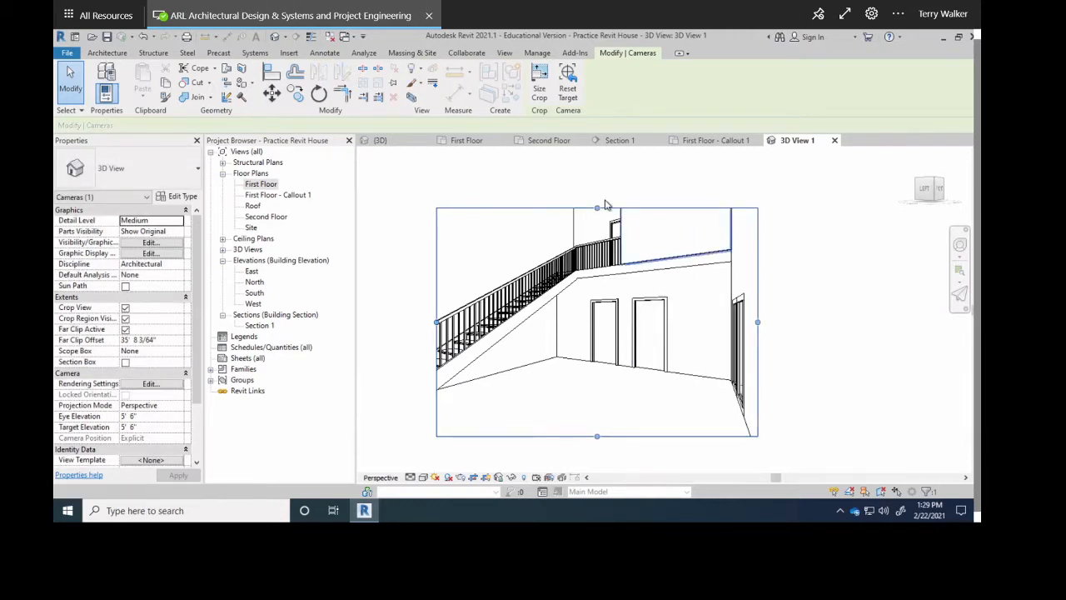
pyautogui.moveTo(597, 208); pyautogui.dragTo(595, 192)
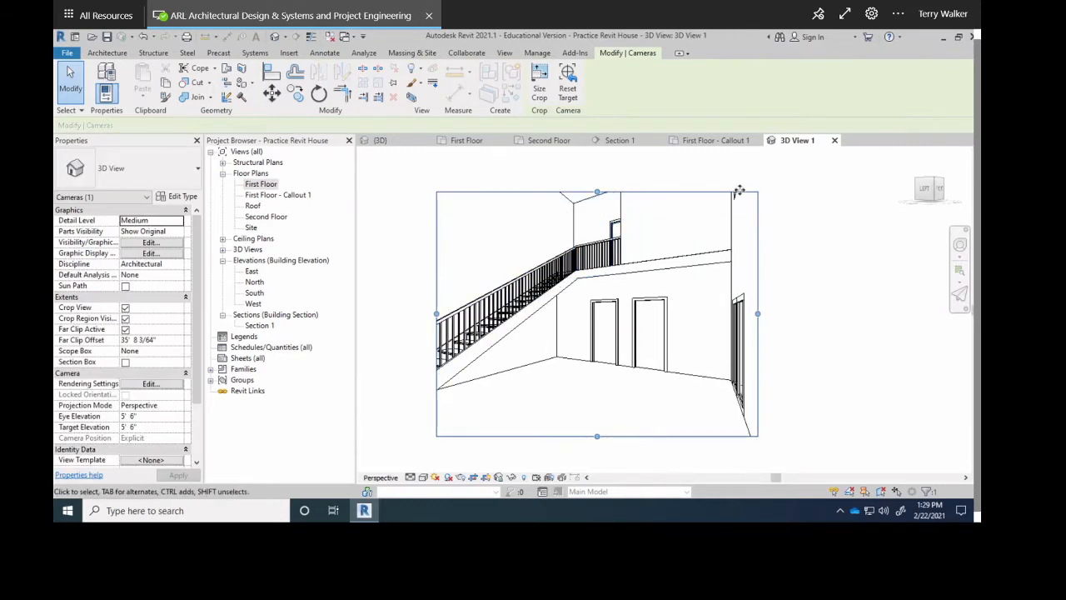
pyautogui.click(835, 140)
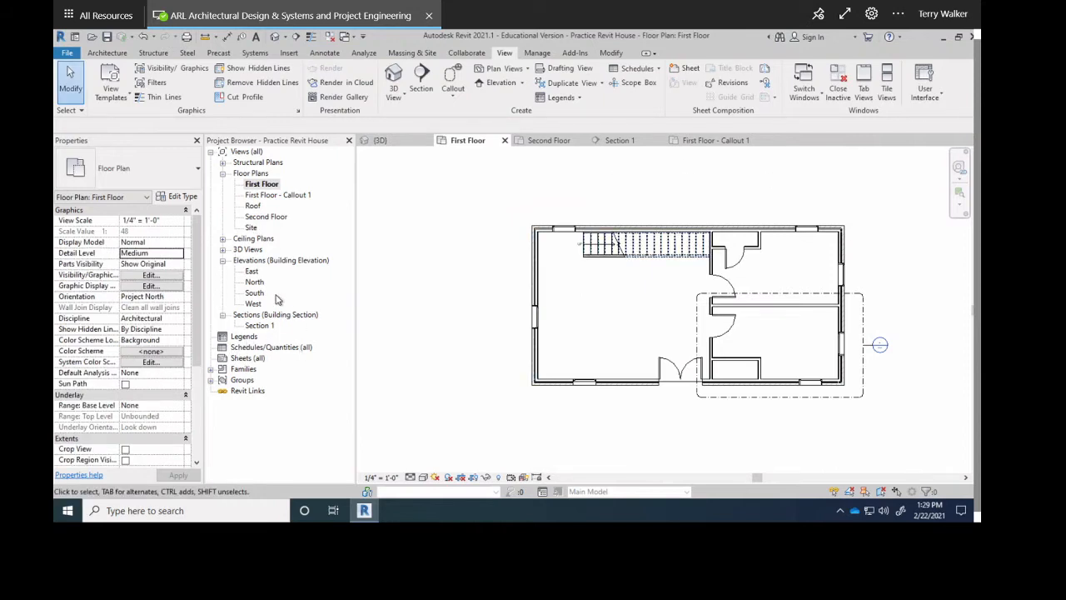
# Delete the 3D View 1 camera view from the Project Browser's 3D Views.
pyautogui.click(223, 251)
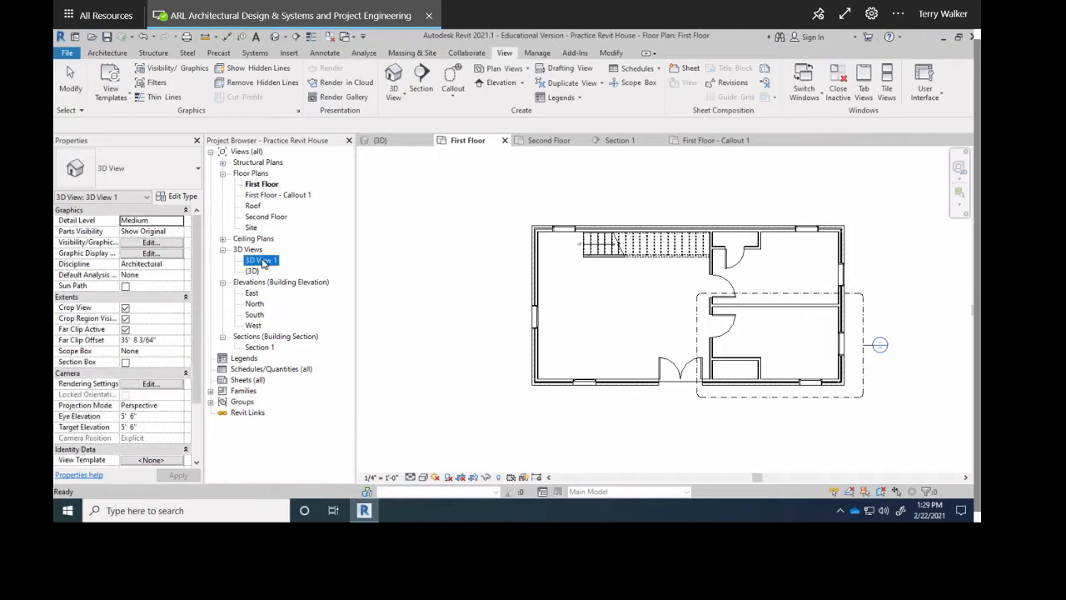
pyautogui.rightClick(263, 261)
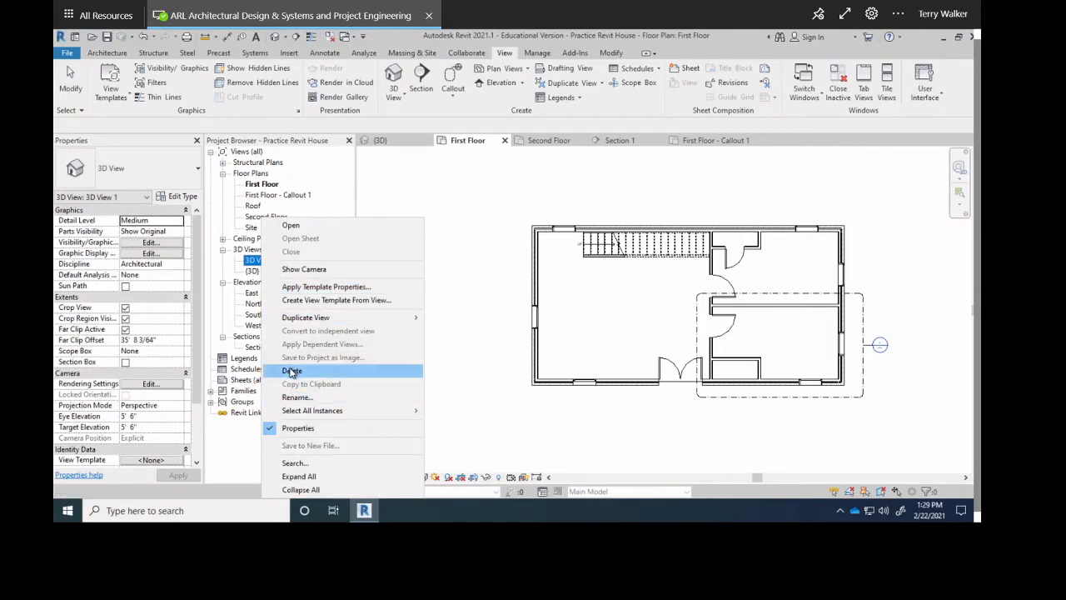
pyautogui.click(291, 371)
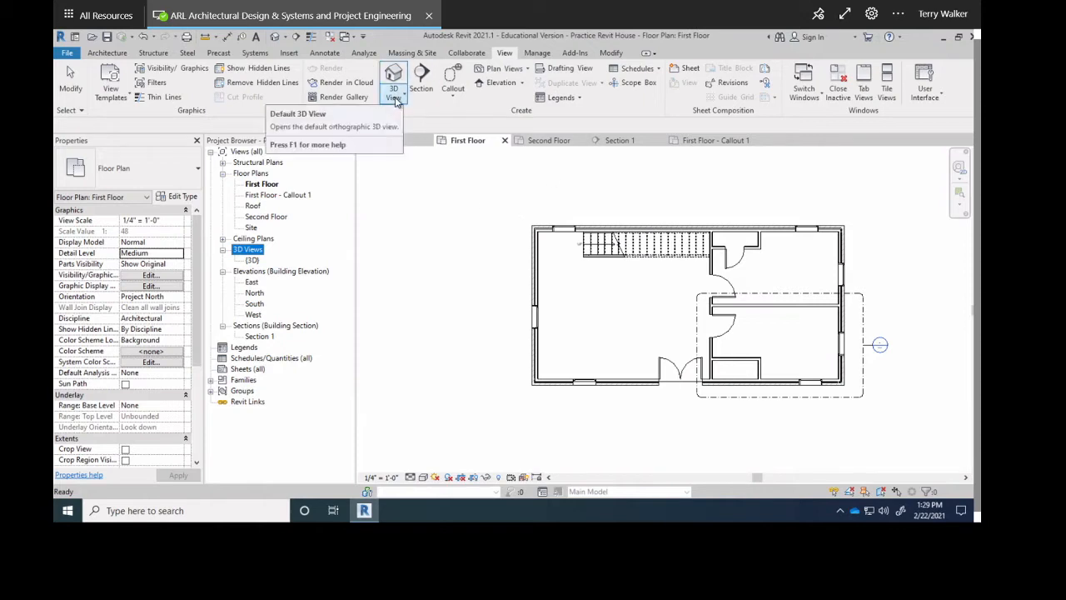
# Place a new perspective camera on the plan's left side, aimed at the central door.
pyautogui.click(396, 98)
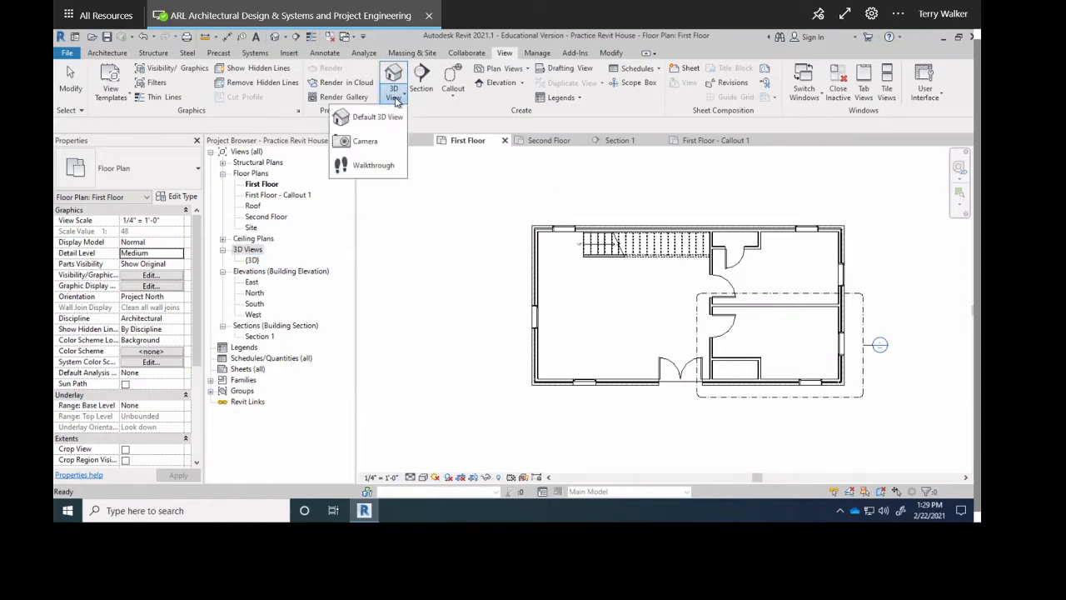
pyautogui.click(363, 142)
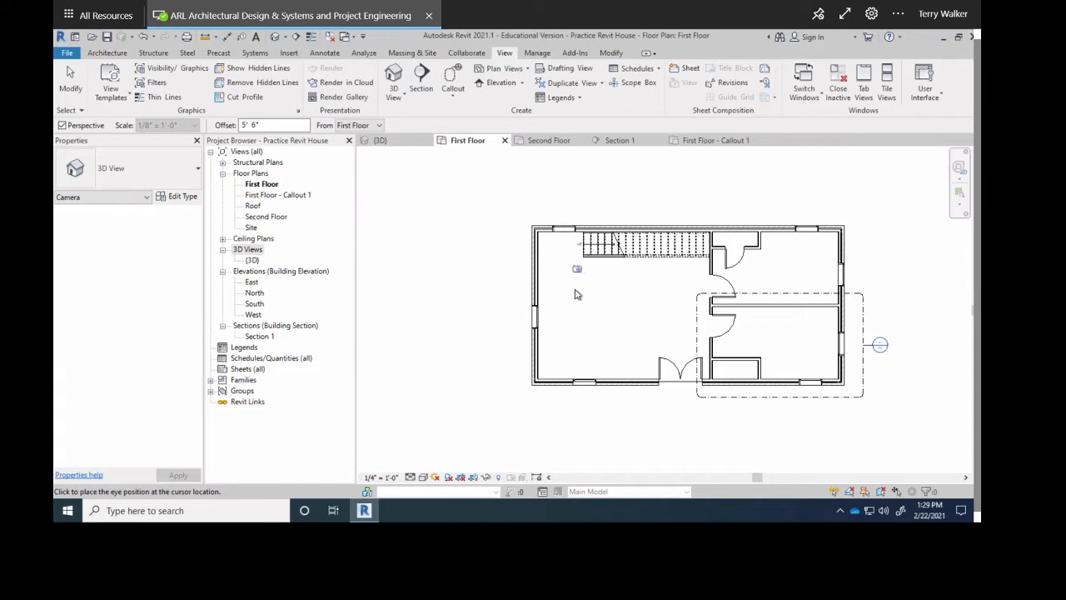
pyautogui.click(551, 341)
pyautogui.click(733, 281)
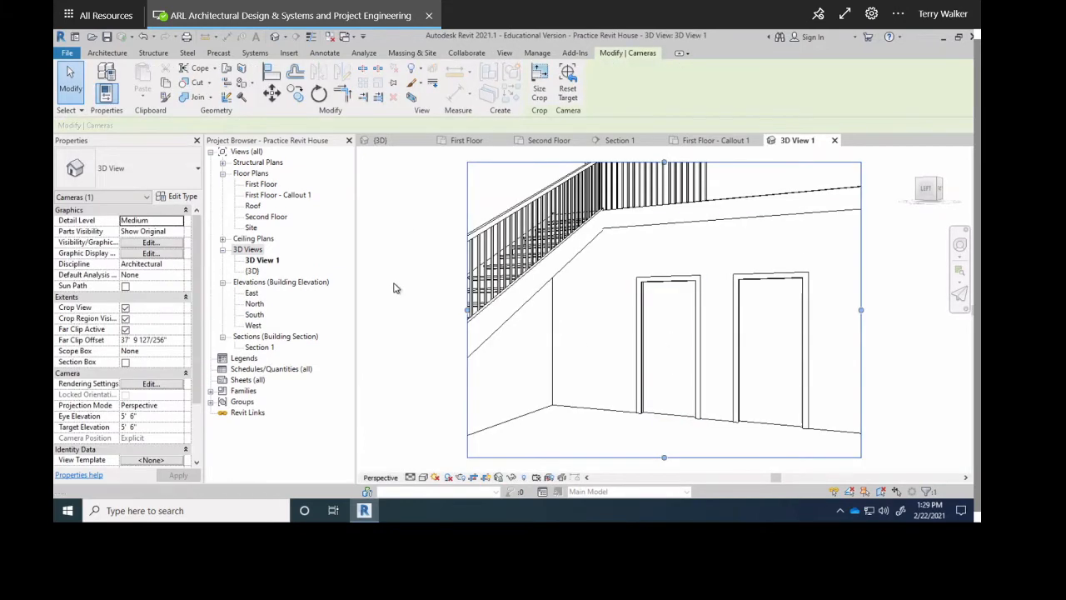
# Change 3D View 1's Eye Elevation in Properties to 2' 0".
pyautogui.scroll(-1, 579, 333)
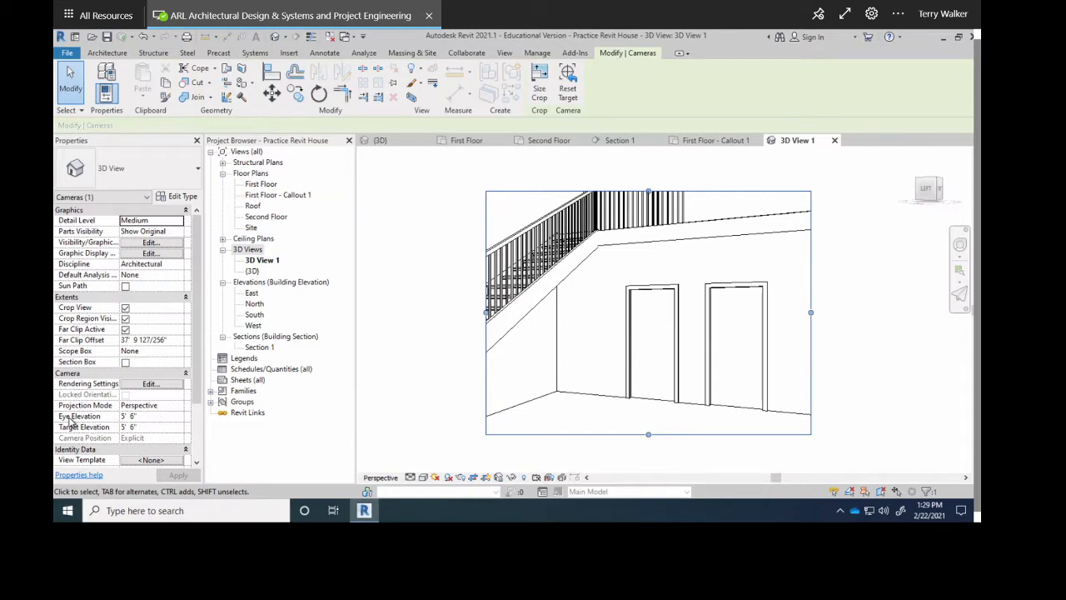
pyautogui.click(151, 420)
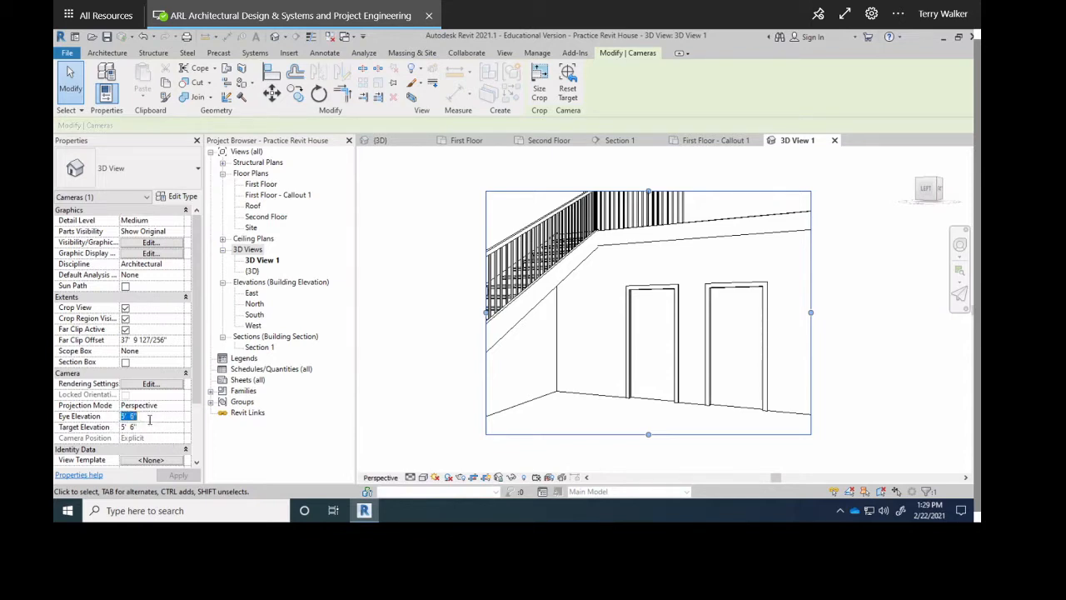
pyautogui.write('3')
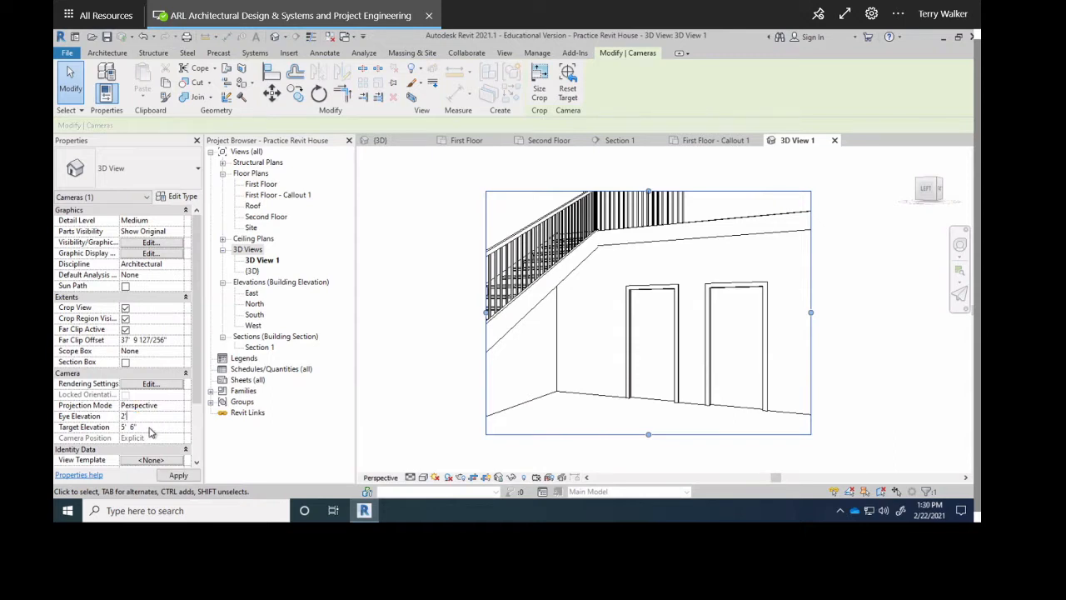
pyautogui.click(150, 428)
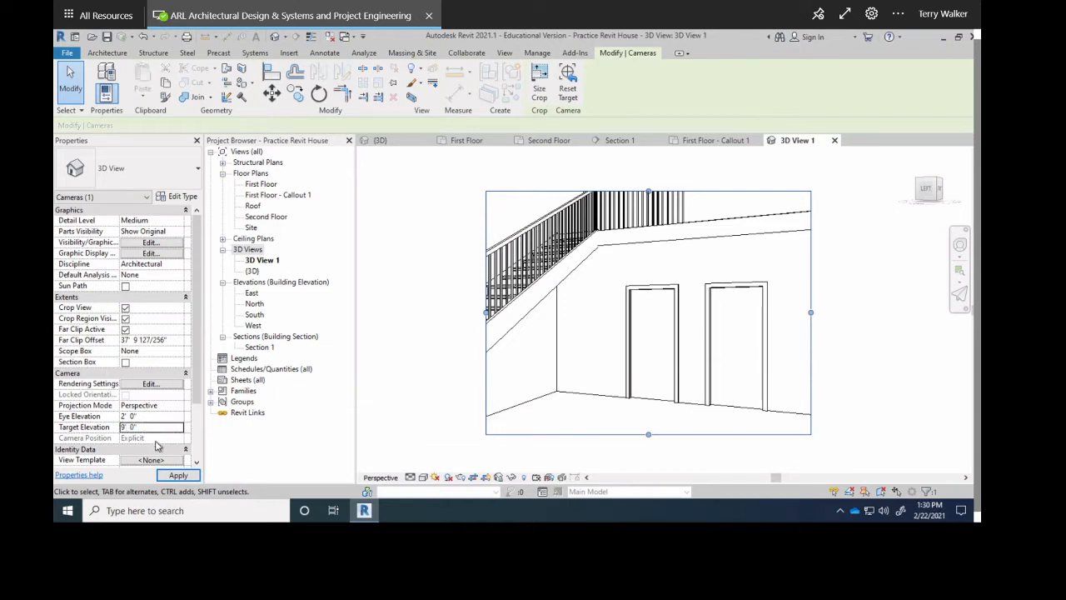
# Apply a 9' 0" target elevation and widen the crop on all sides around stair, doors and right wall.
pyautogui.click(178, 474)
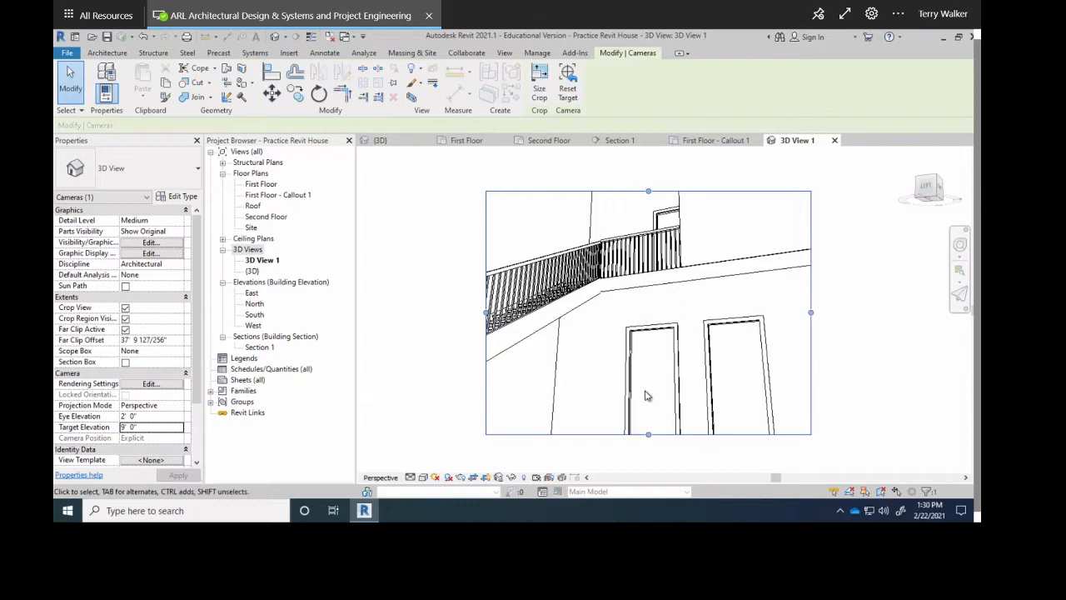
pyautogui.scroll(-2, 710, 290)
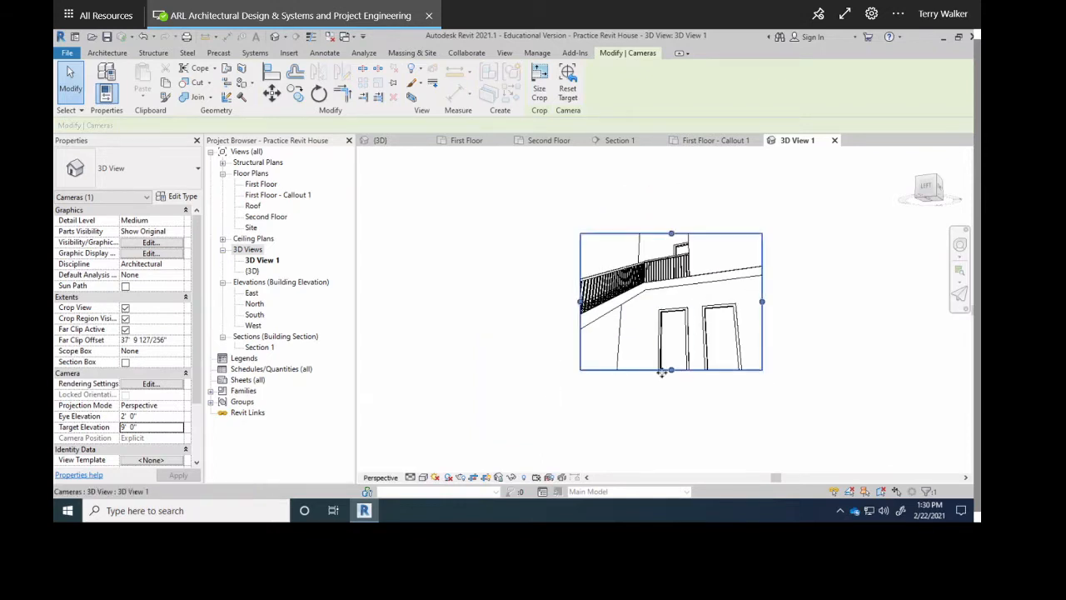
pyautogui.moveTo(671, 369); pyautogui.dragTo(672, 404)
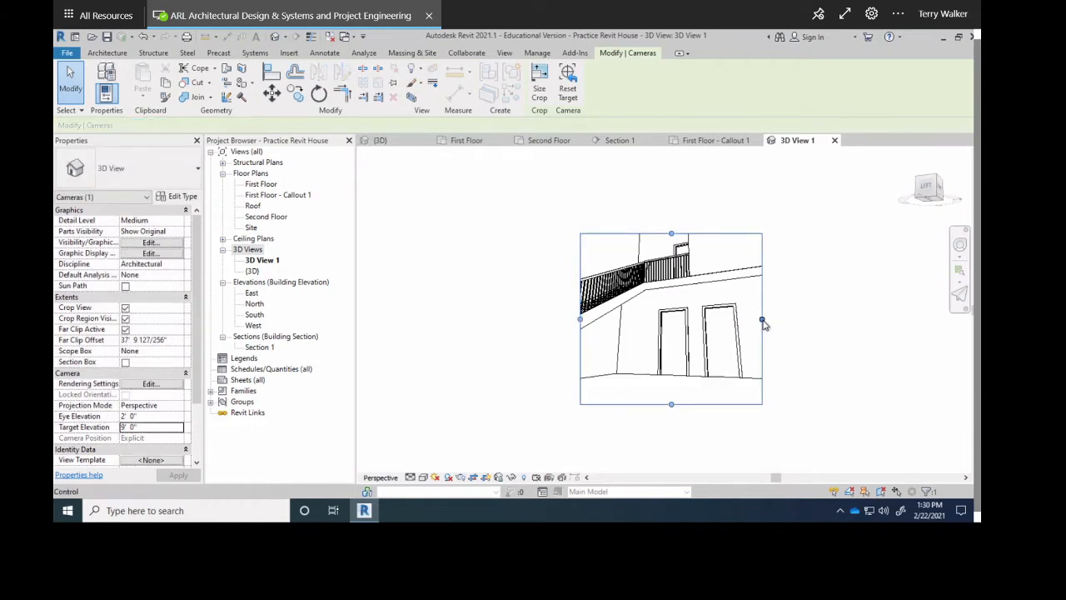
pyautogui.moveTo(763, 325); pyautogui.dragTo(815, 319)
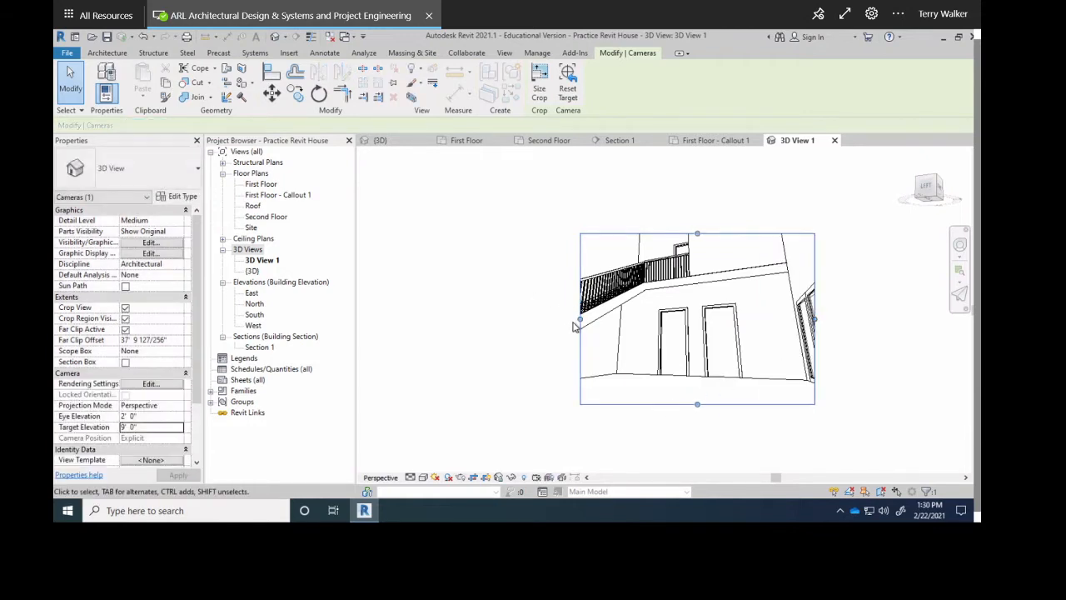
pyautogui.moveTo(579, 320); pyautogui.dragTo(492, 320)
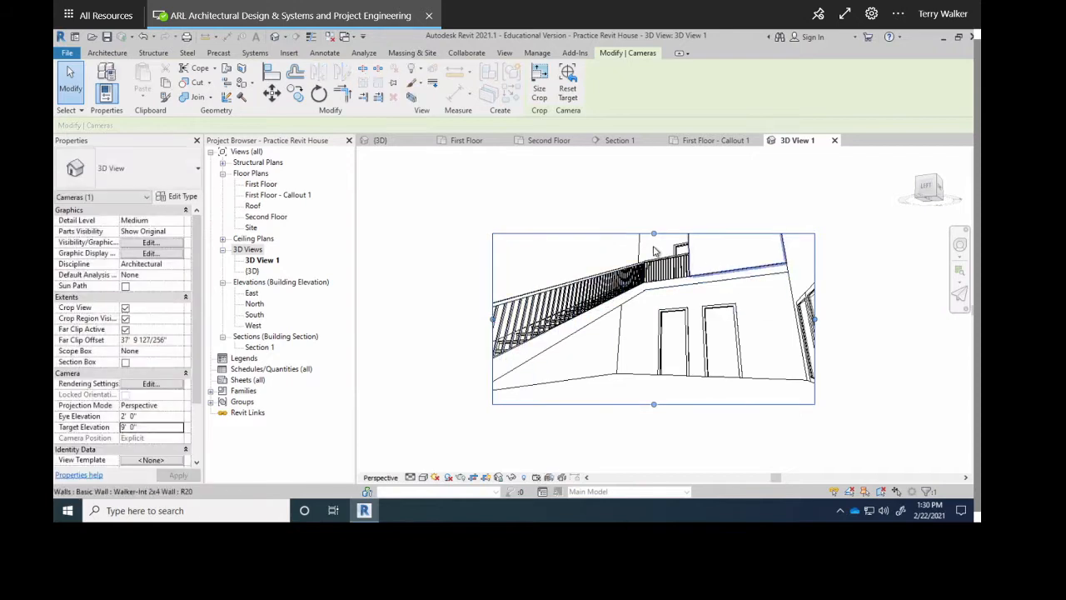
pyautogui.moveTo(655, 235); pyautogui.dragTo(654, 202)
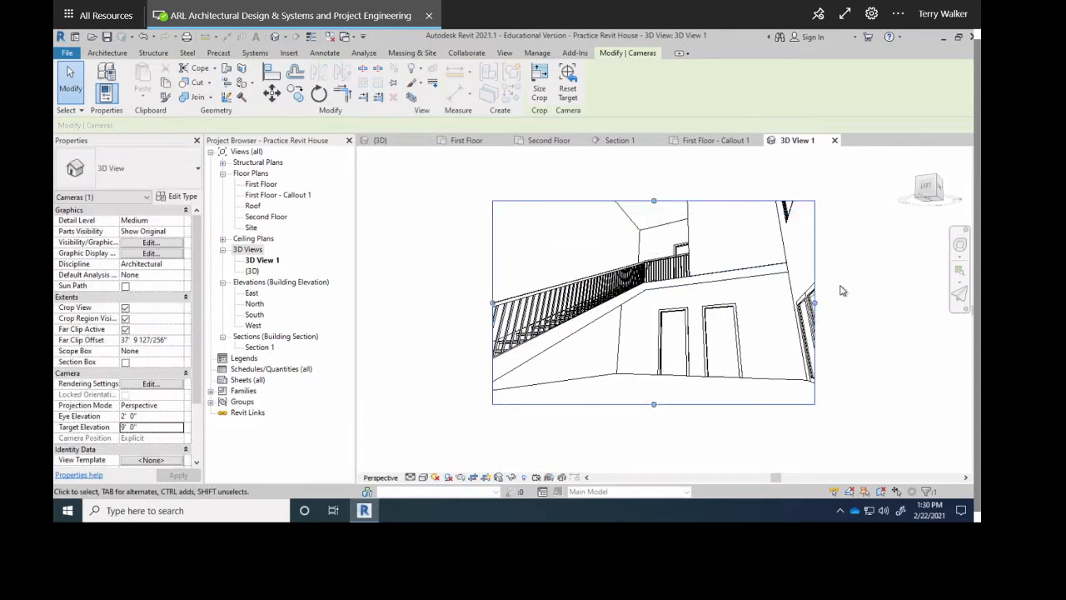
pyautogui.moveTo(824, 301); pyautogui.dragTo(833, 302)
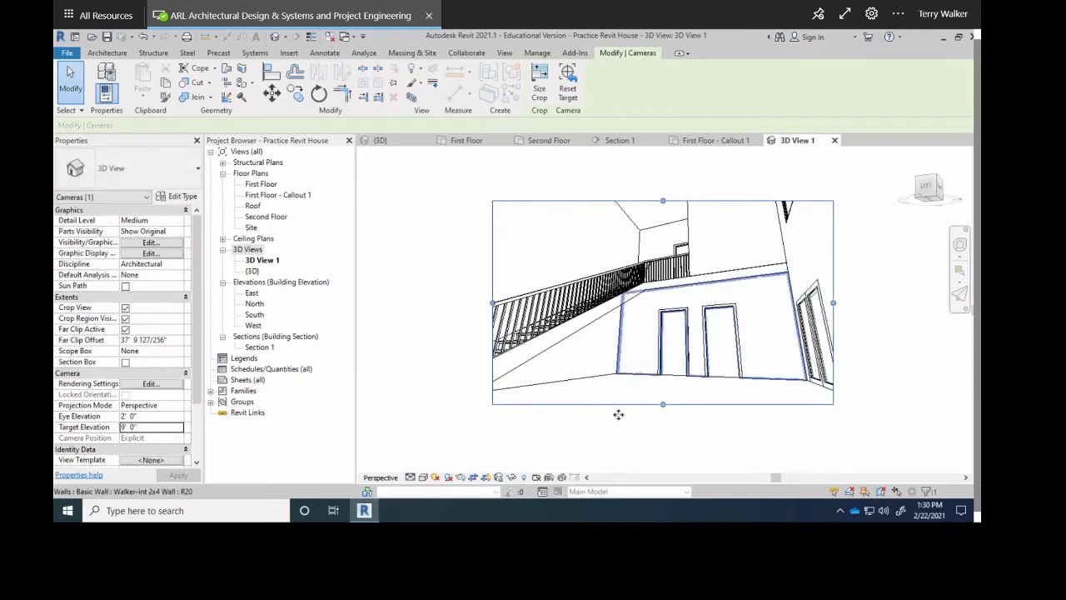
pyautogui.click(454, 349)
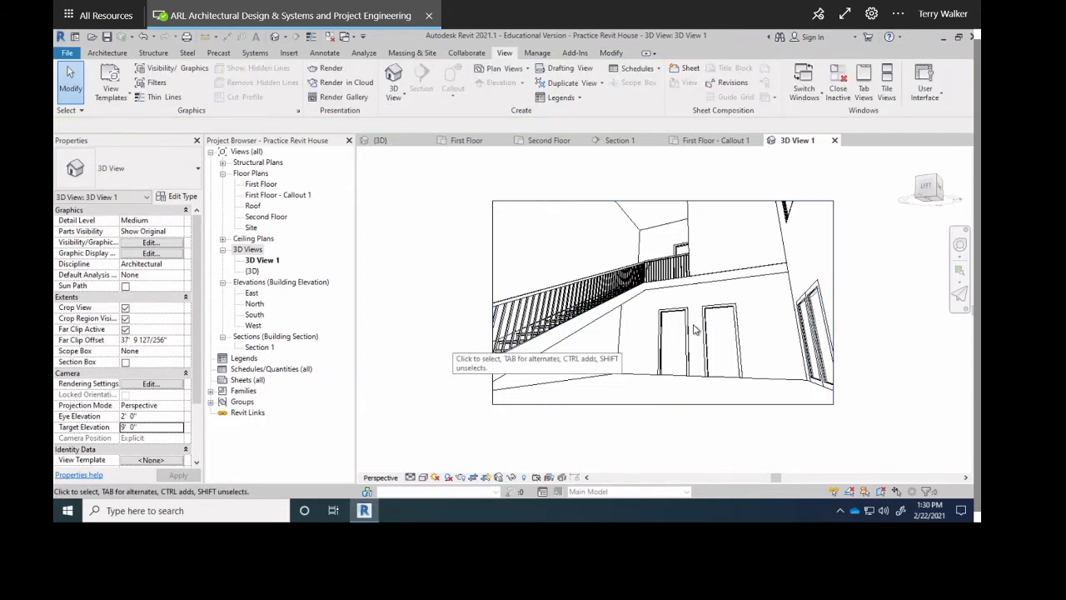
# Rename the 3D View 1 camera view to 'Lobby to Rail'.
pyautogui.click(265, 262)
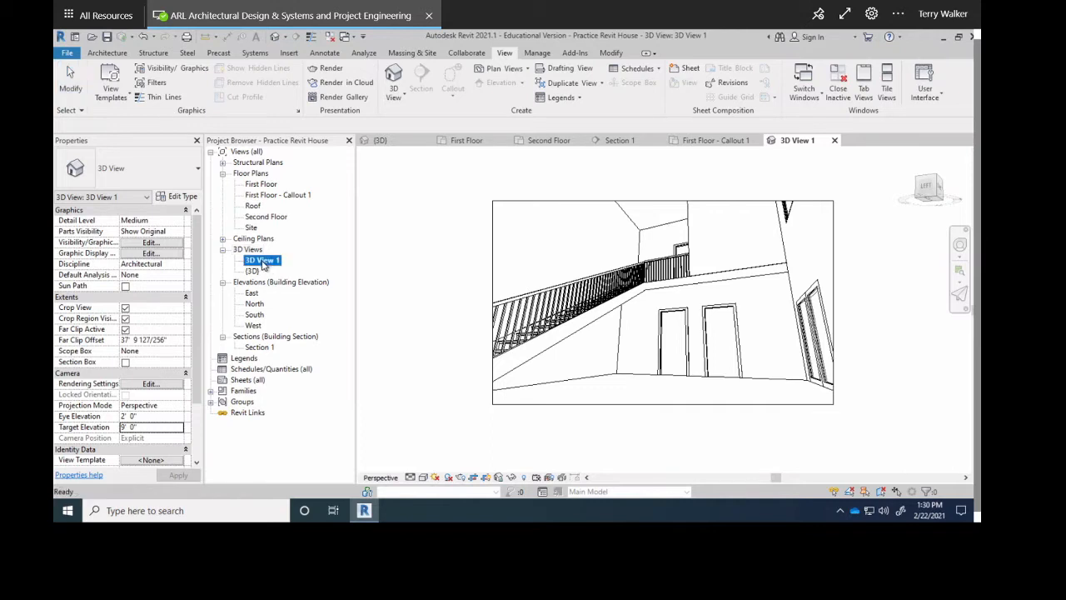
pyautogui.rightClick(263, 263)
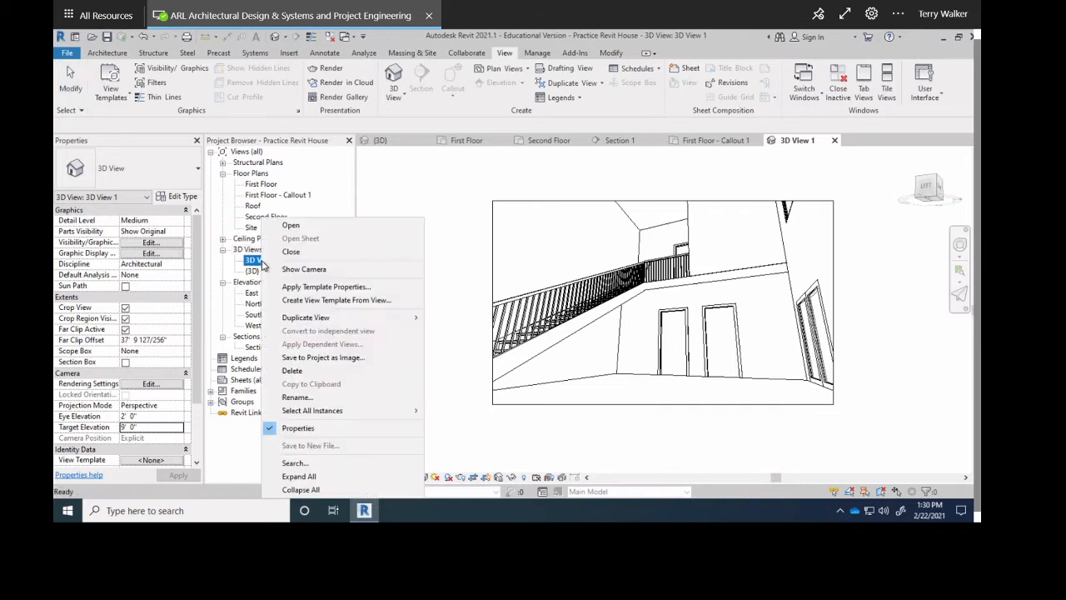
pyautogui.click(293, 397)
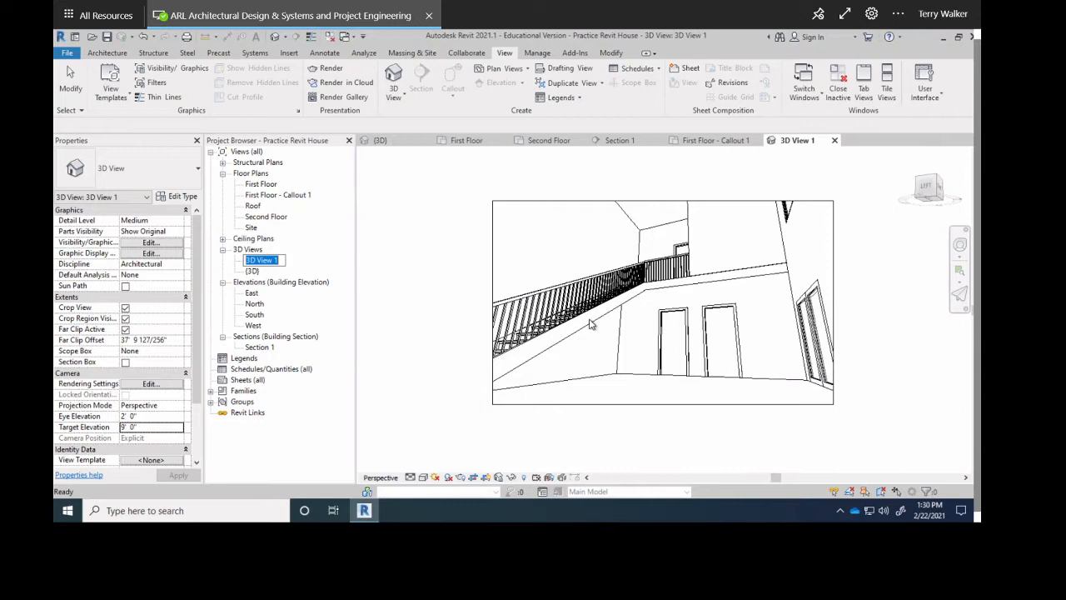
pyautogui.write('Lobby to Rail')
pyautogui.press('Return')
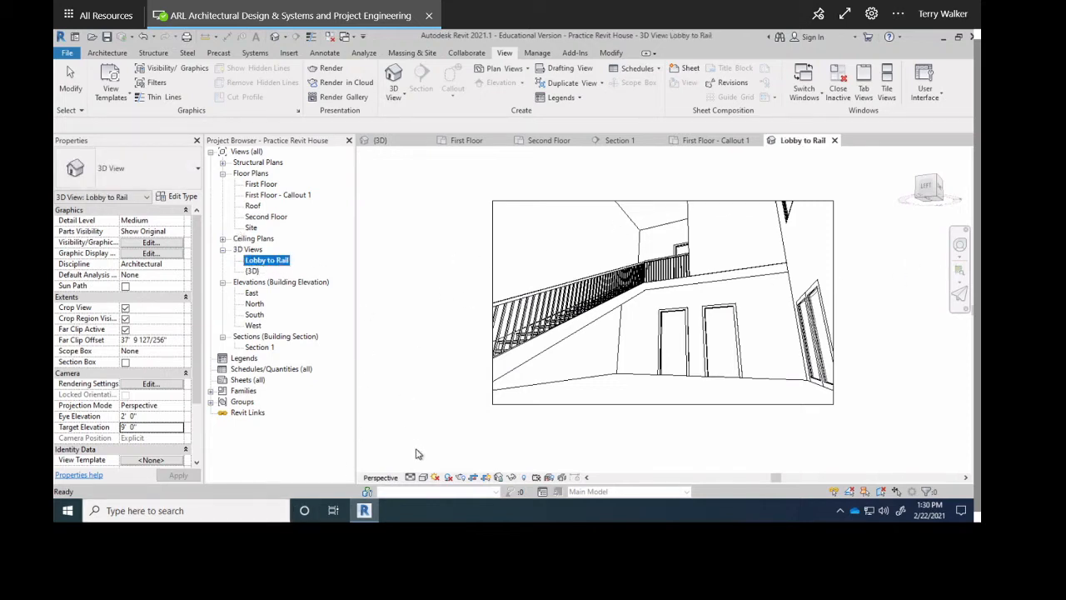
# Try the Shaded and Realistic visual styles, settling on grey Shaded.
pyautogui.click(422, 478)
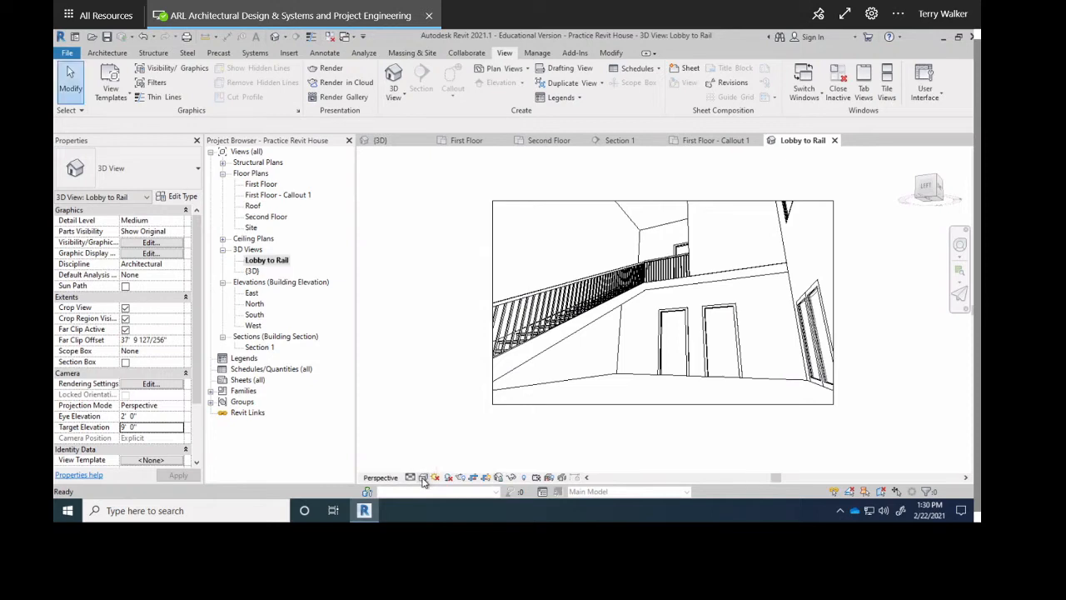
pyautogui.click(422, 478)
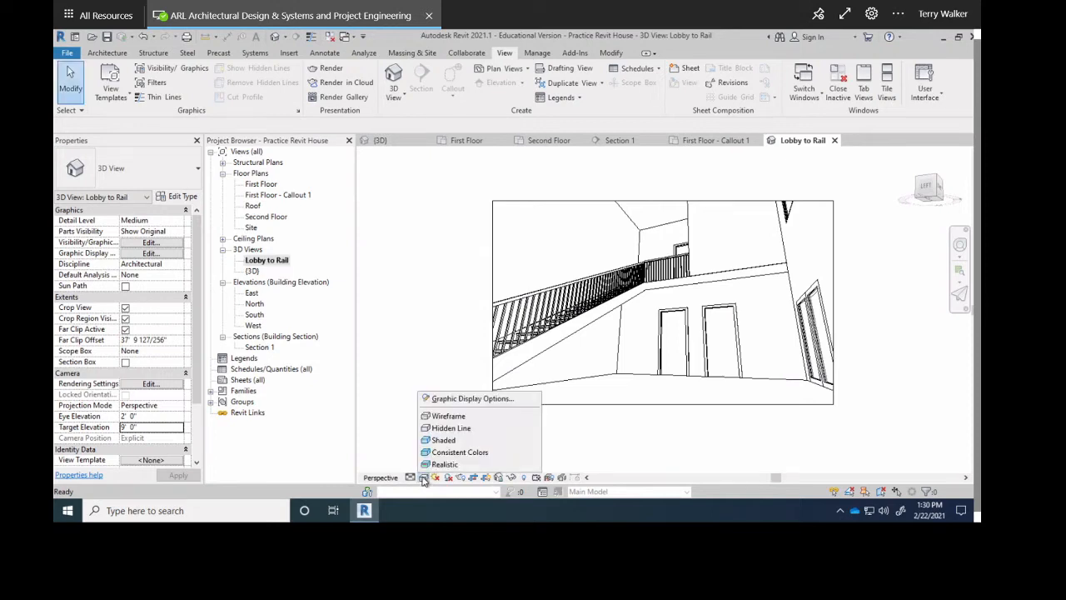
pyautogui.click(450, 441)
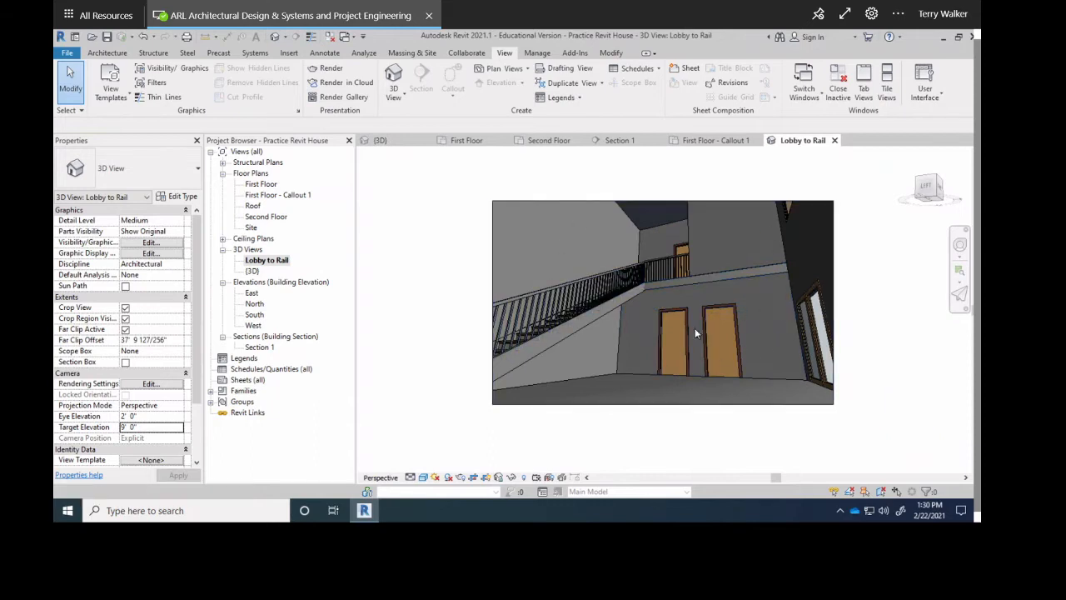
pyautogui.click(423, 477)
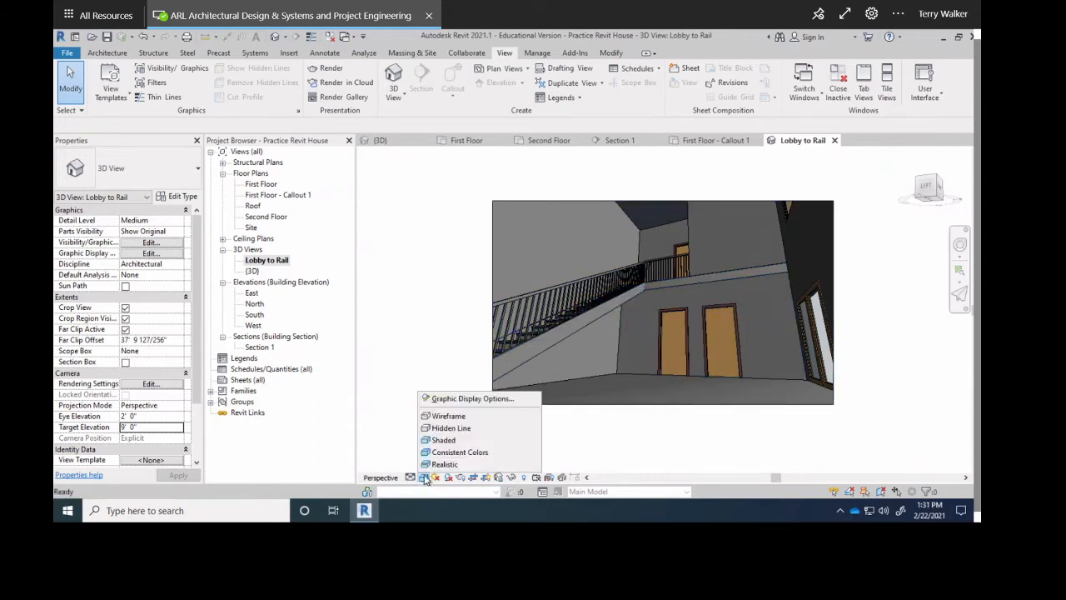
pyautogui.click(446, 465)
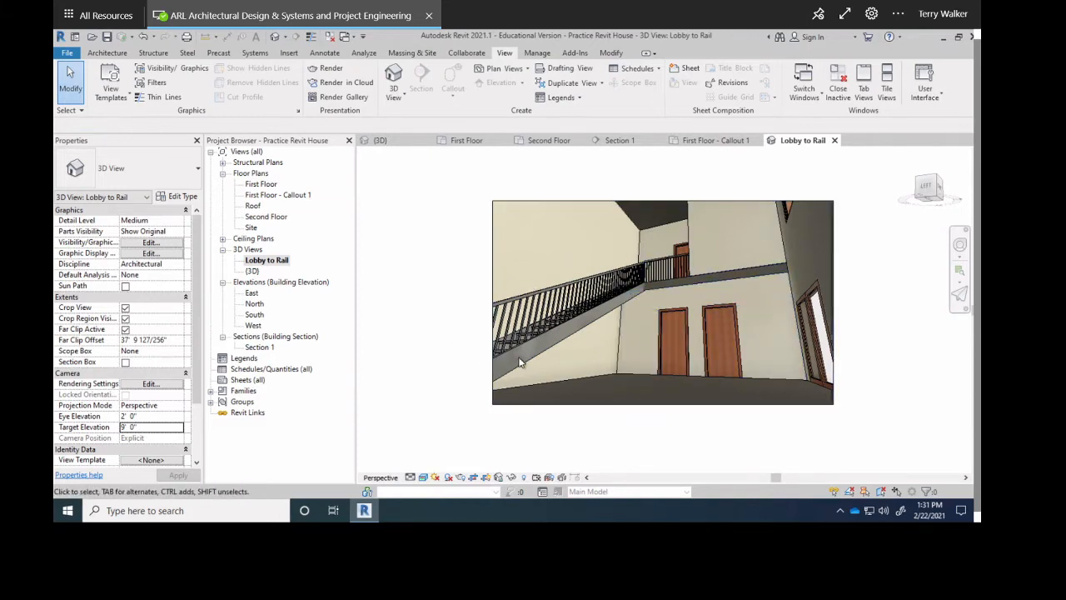
pyautogui.click(400, 98)
pyautogui.click(377, 117)
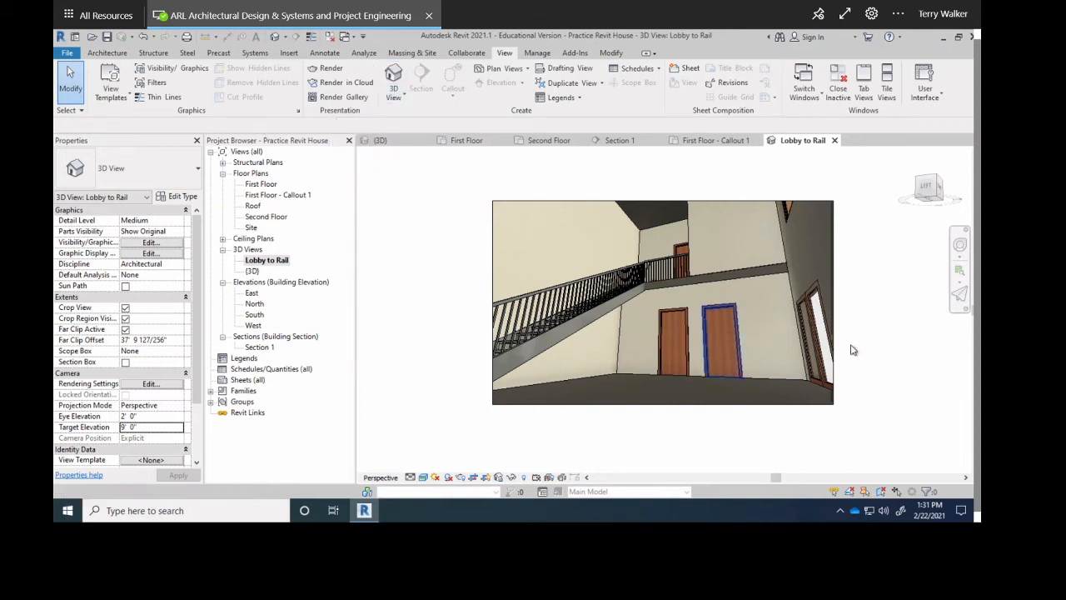
pyautogui.click(422, 478)
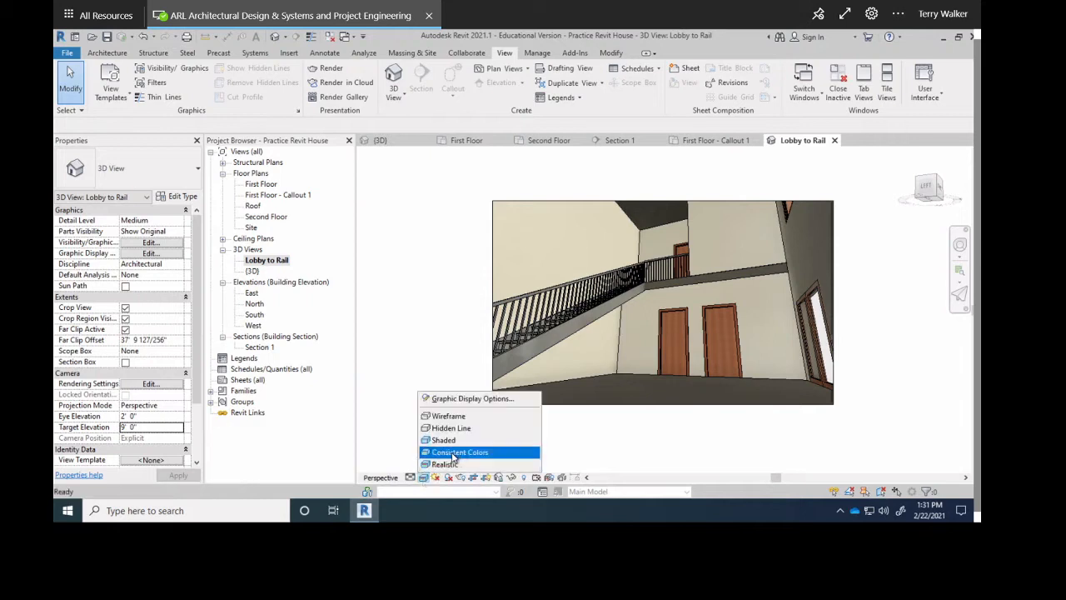
pyautogui.click(449, 441)
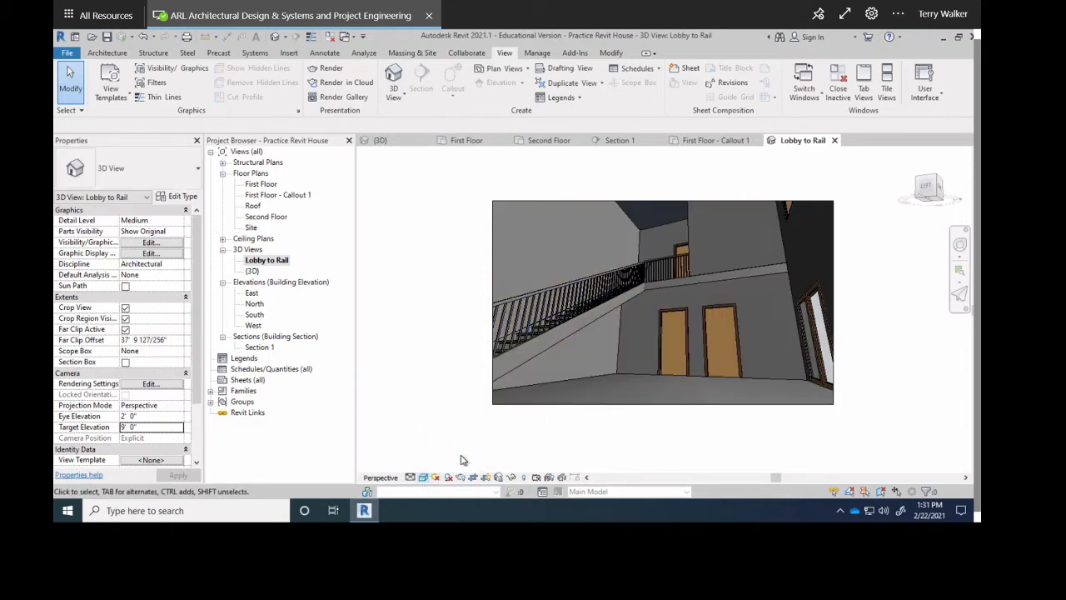
# Switch the detail level to Coarse and then back to Medium.
pyautogui.click(410, 477)
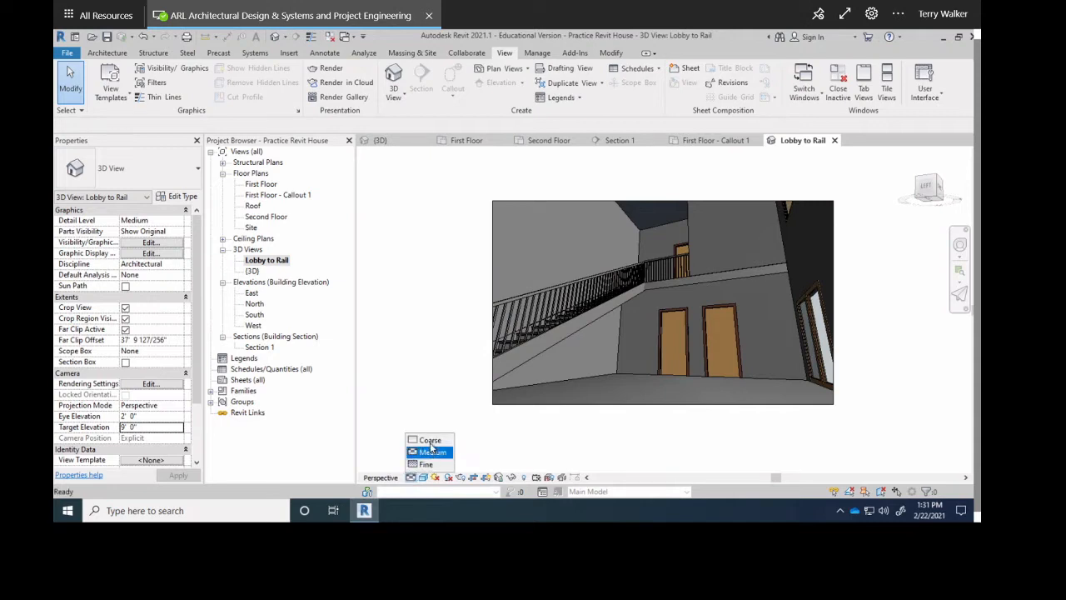
pyautogui.click(426, 452)
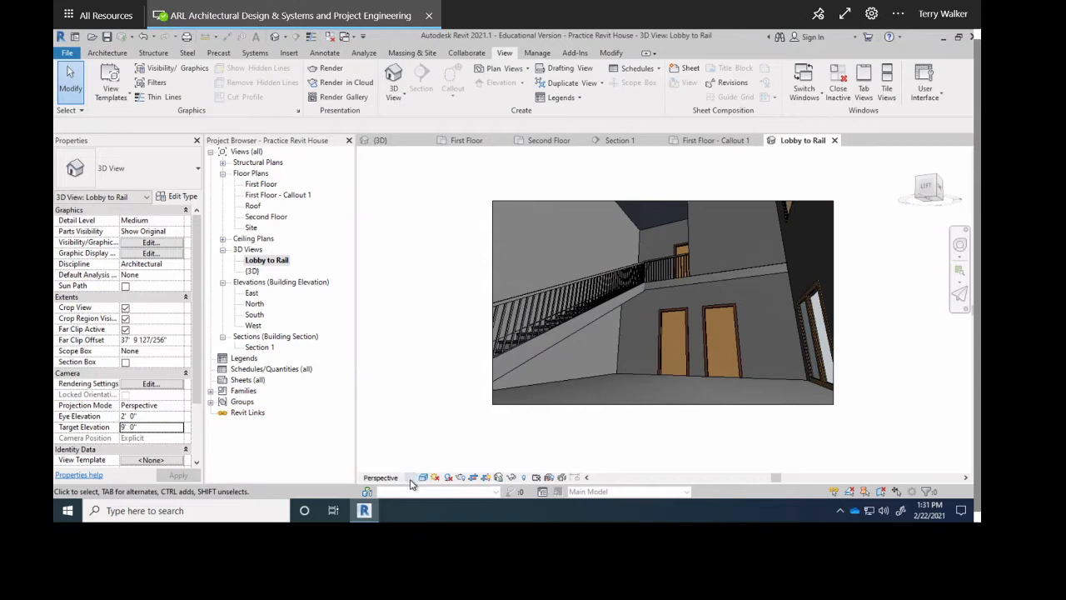
pyautogui.click(412, 478)
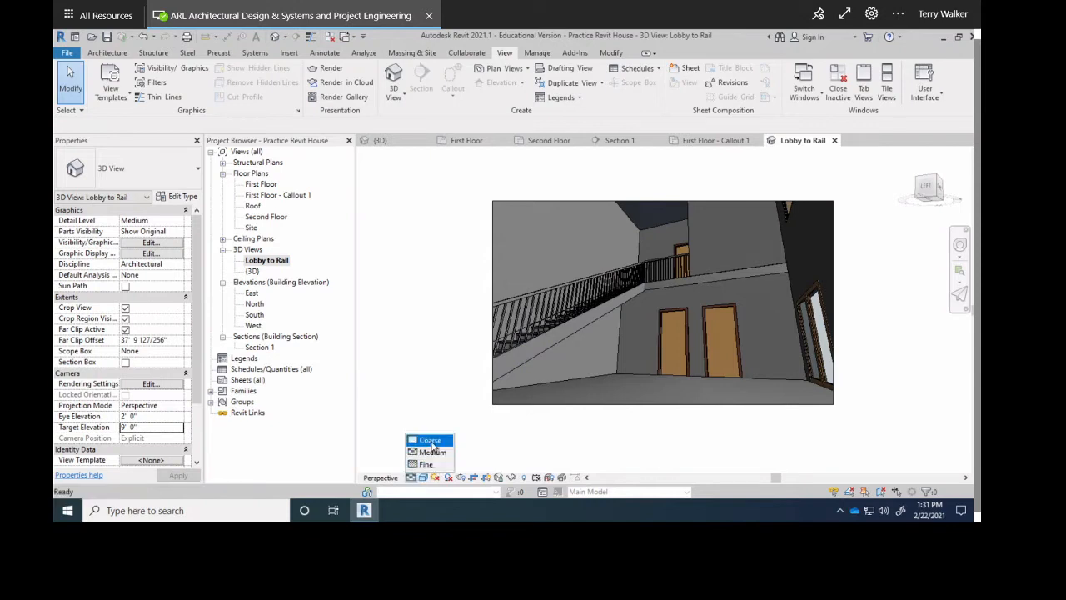
pyautogui.click(431, 441)
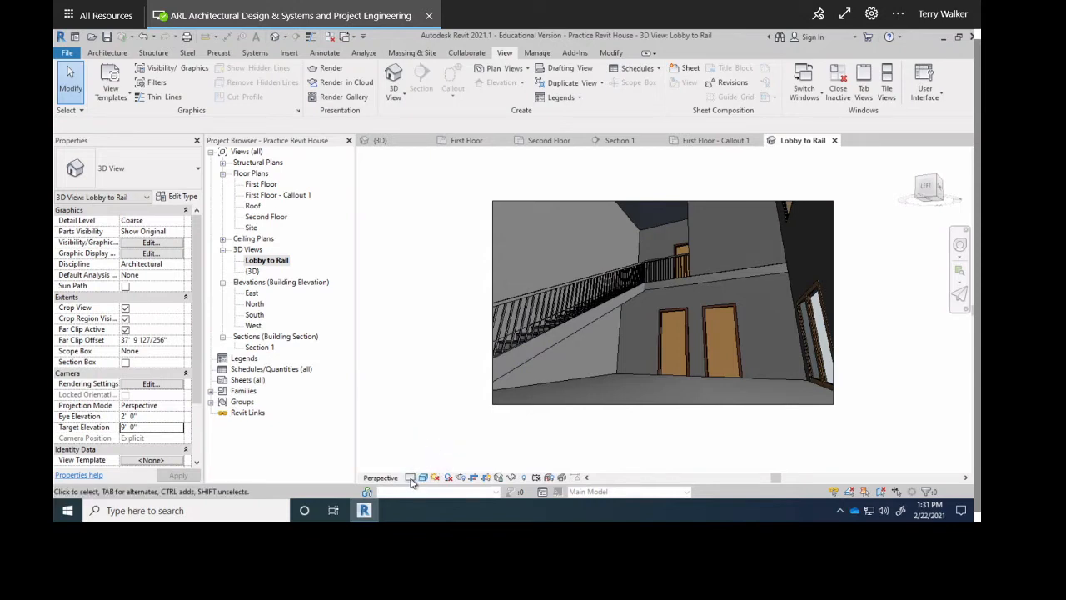
pyautogui.click(414, 478)
pyautogui.click(431, 451)
pyautogui.click(259, 186)
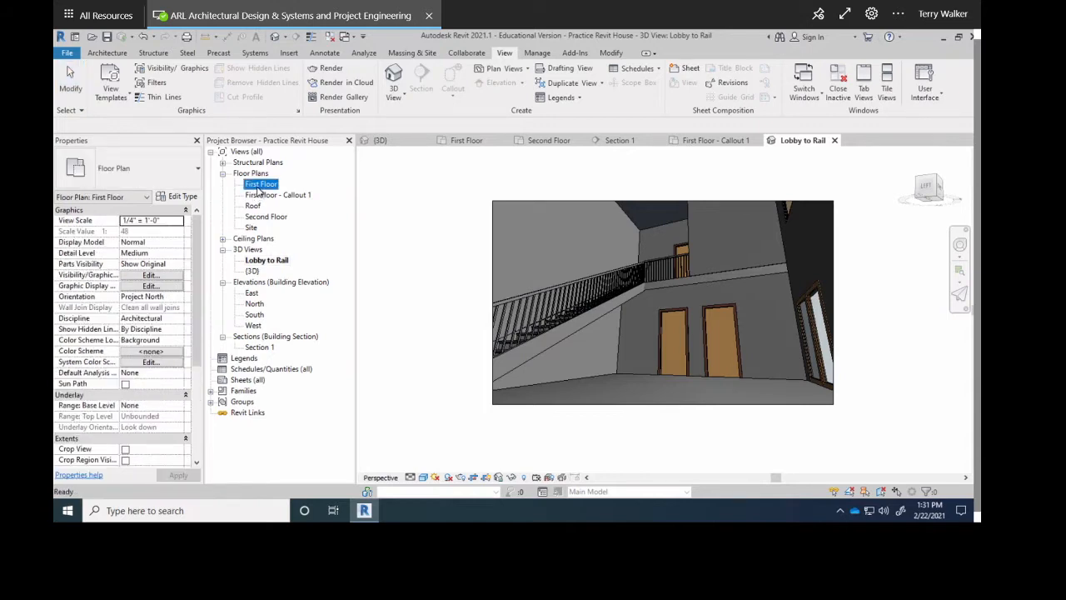
# Rename First Floor - Callout 1 to 'Office Detail' and reopen the First Floor plan.
pyautogui.doubleClick(261, 185)
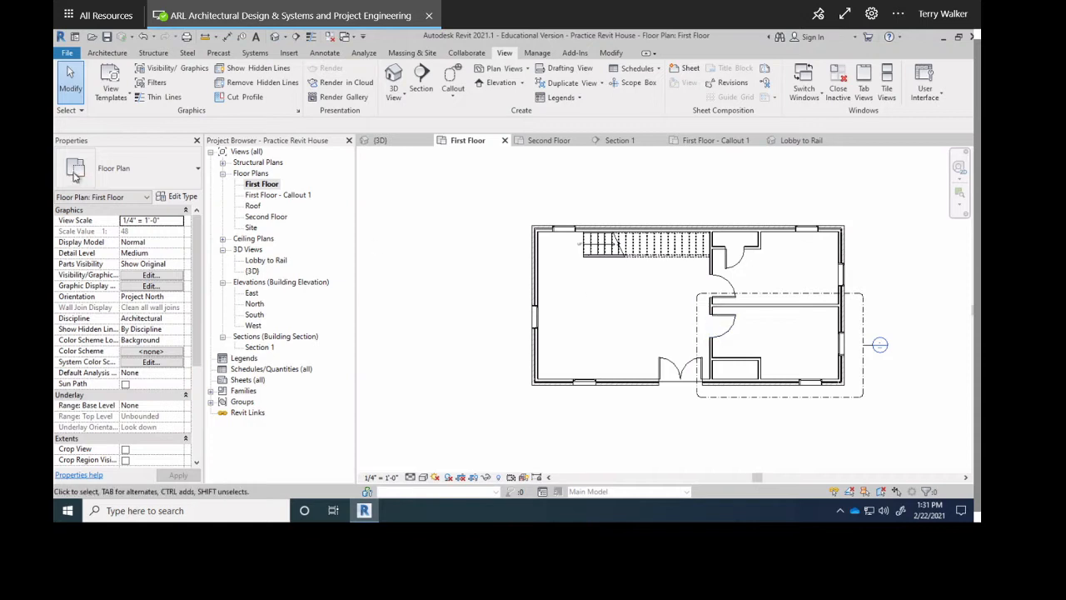
pyautogui.click(269, 199)
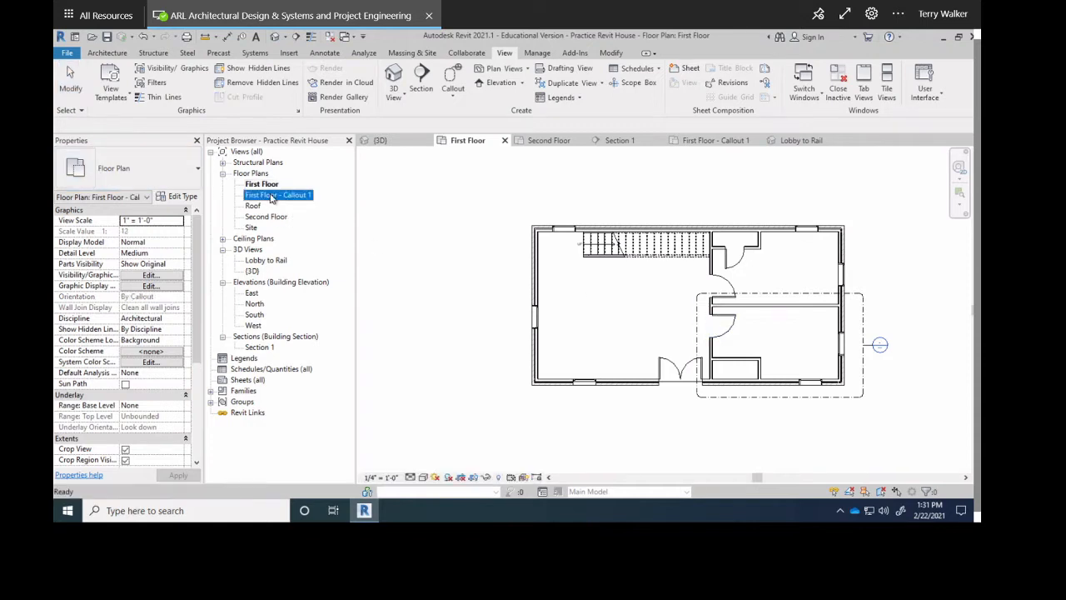
pyautogui.doubleClick(269, 196)
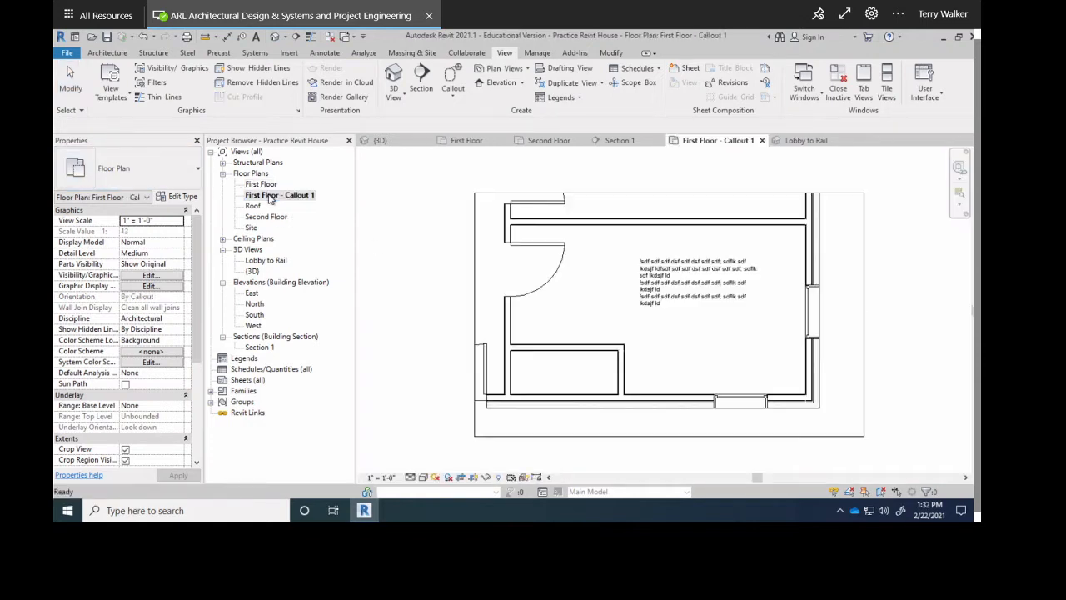
pyautogui.rightClick(268, 200)
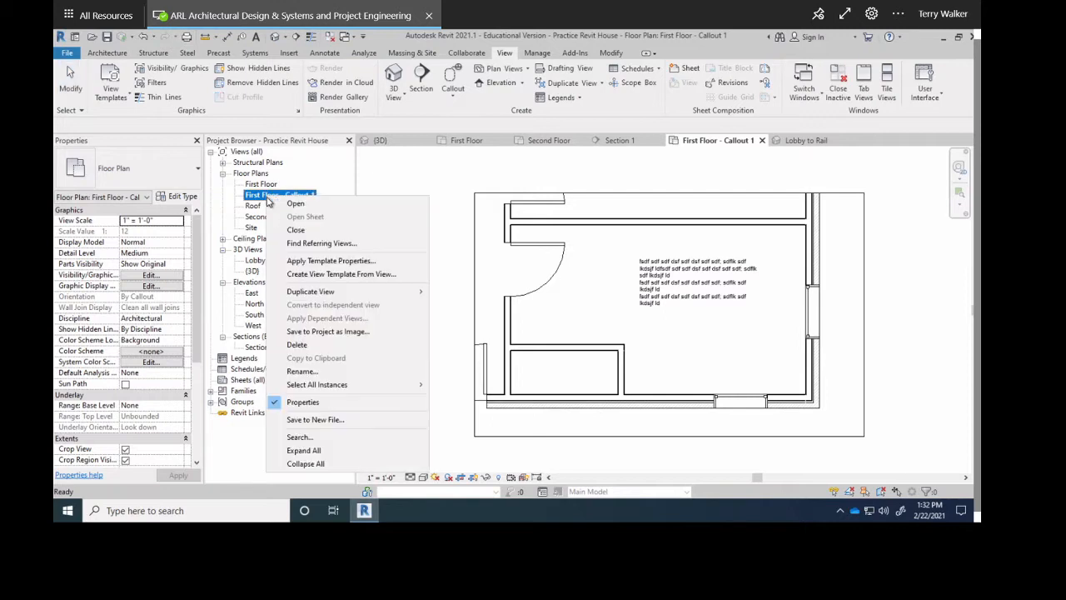
pyautogui.click(301, 372)
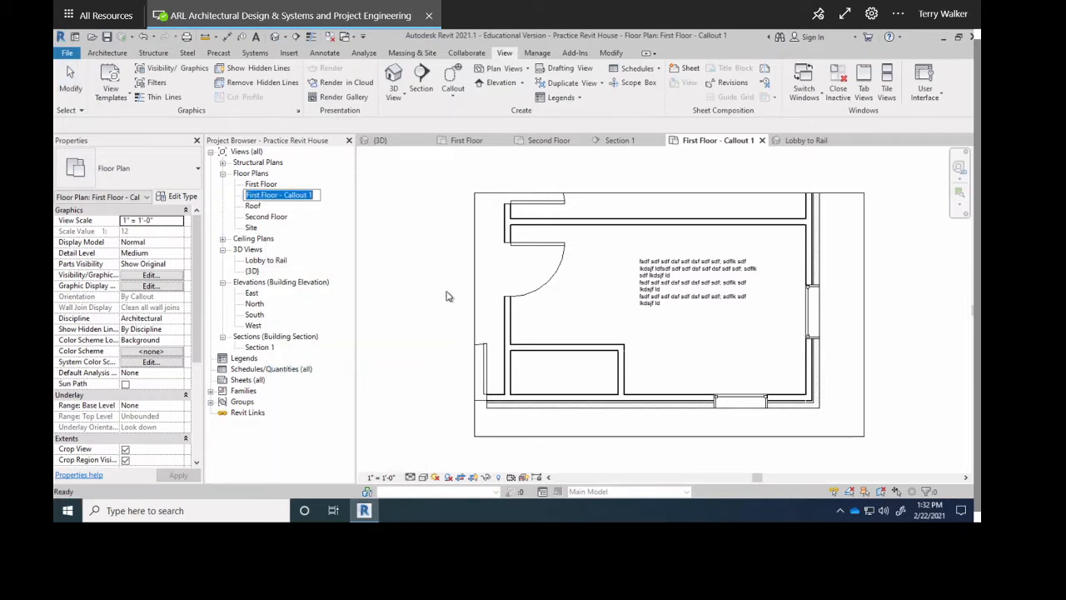
pyautogui.write('Be')
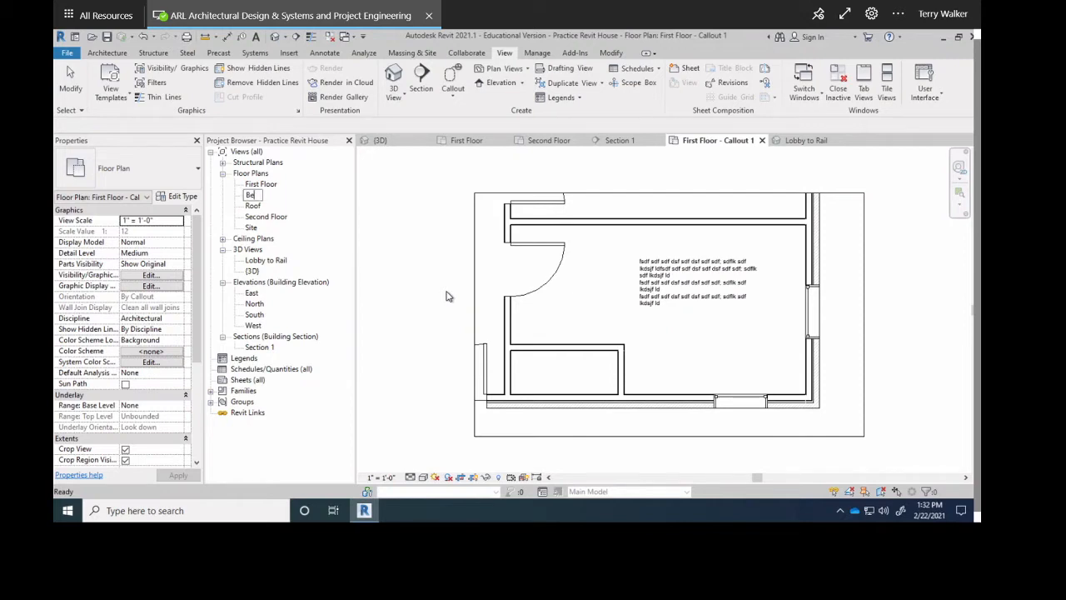
pyautogui.write('ffice Detail')
pyautogui.press('Return')
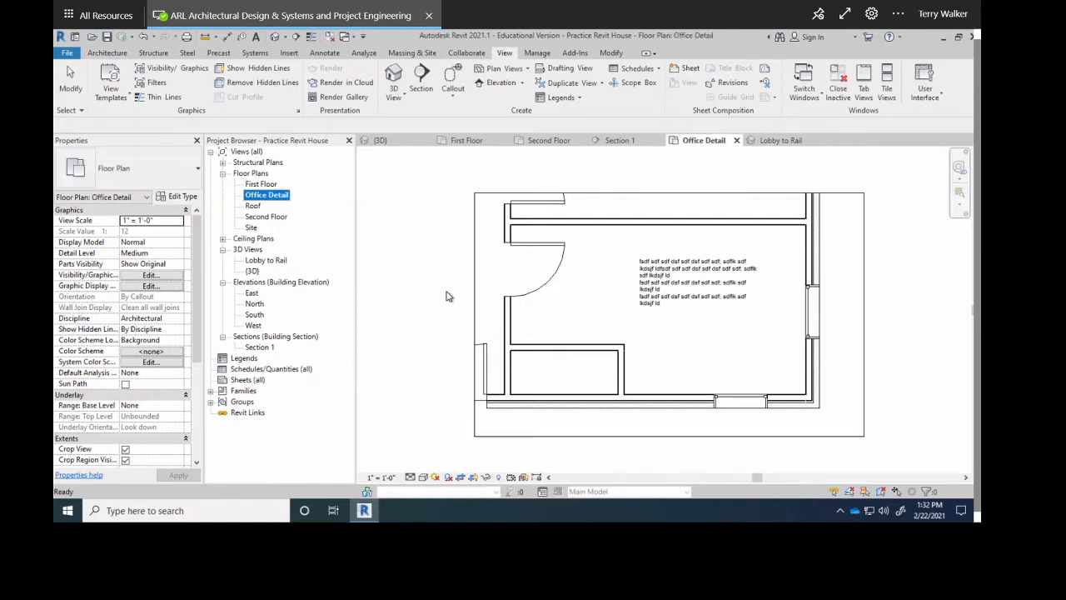
pyautogui.click(268, 197)
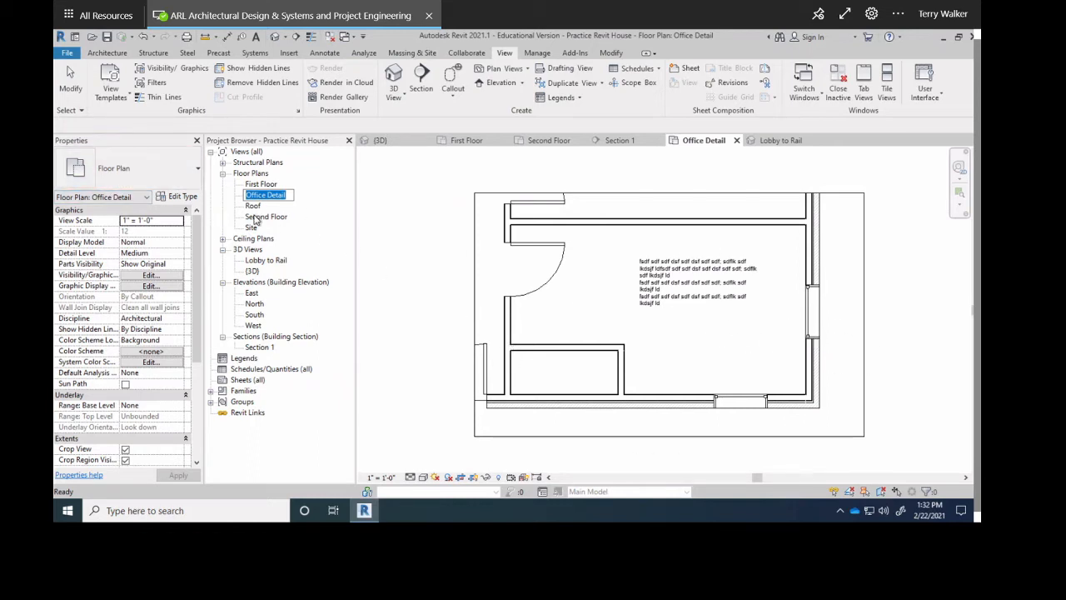
pyautogui.doubleClick(260, 185)
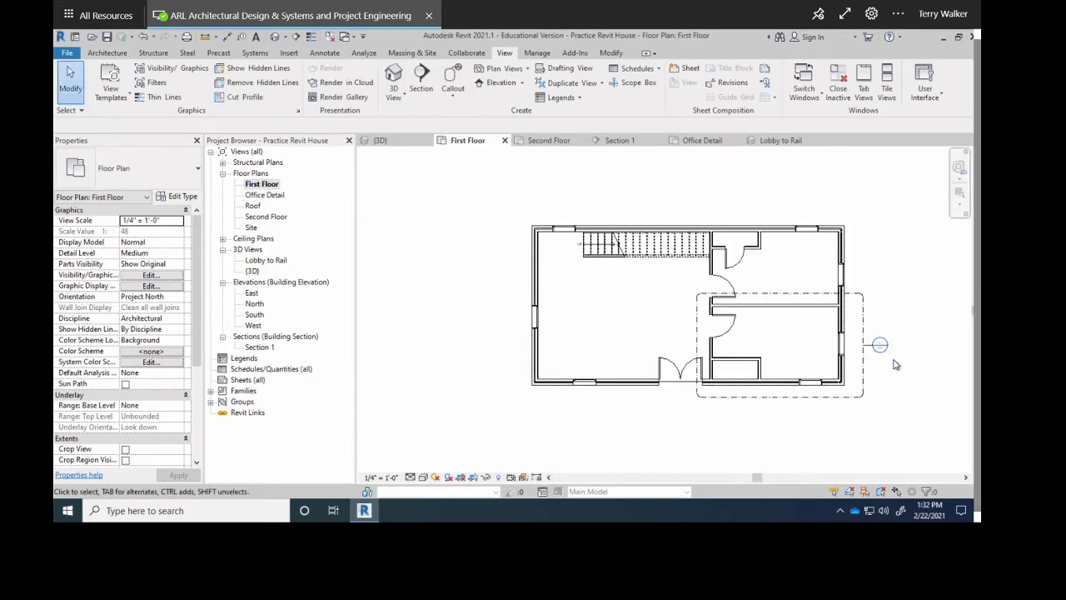
# Dismiss the Elevation and Plan Views dropdowns and switch back to the Lobby to Rail 3D view.
pyautogui.scroll(5, 884, 349)
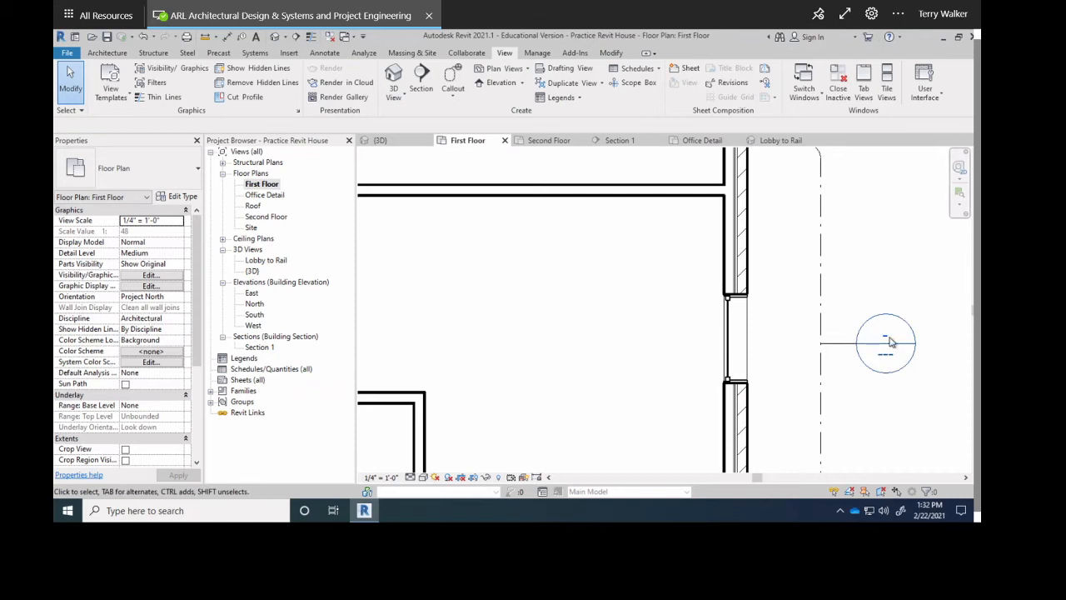
pyautogui.scroll(3, 891, 342)
pyautogui.scroll(-6, 878, 324)
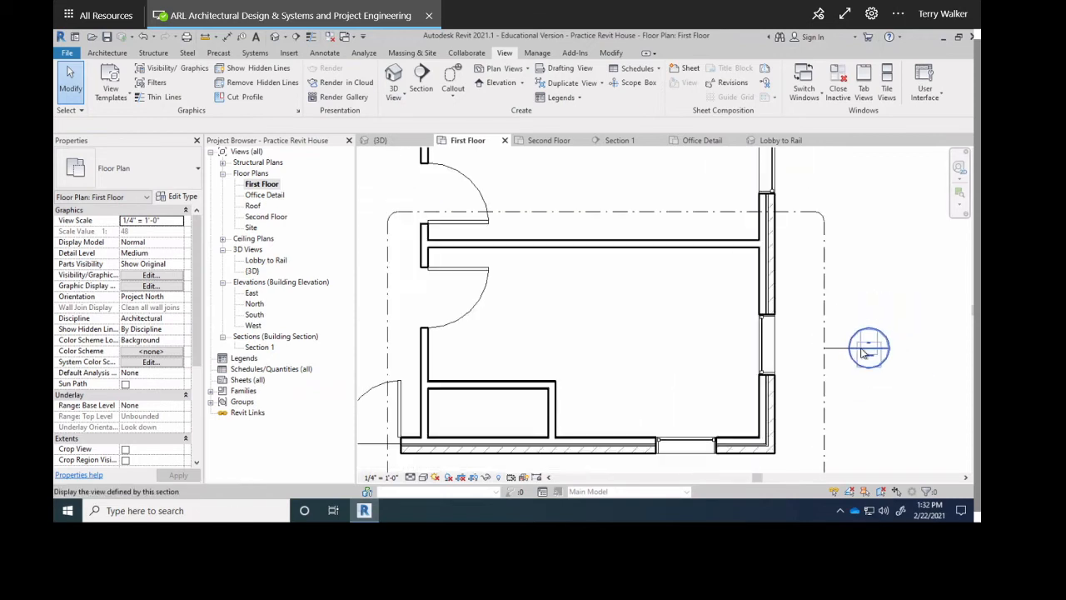
pyautogui.scroll(-4, 864, 353)
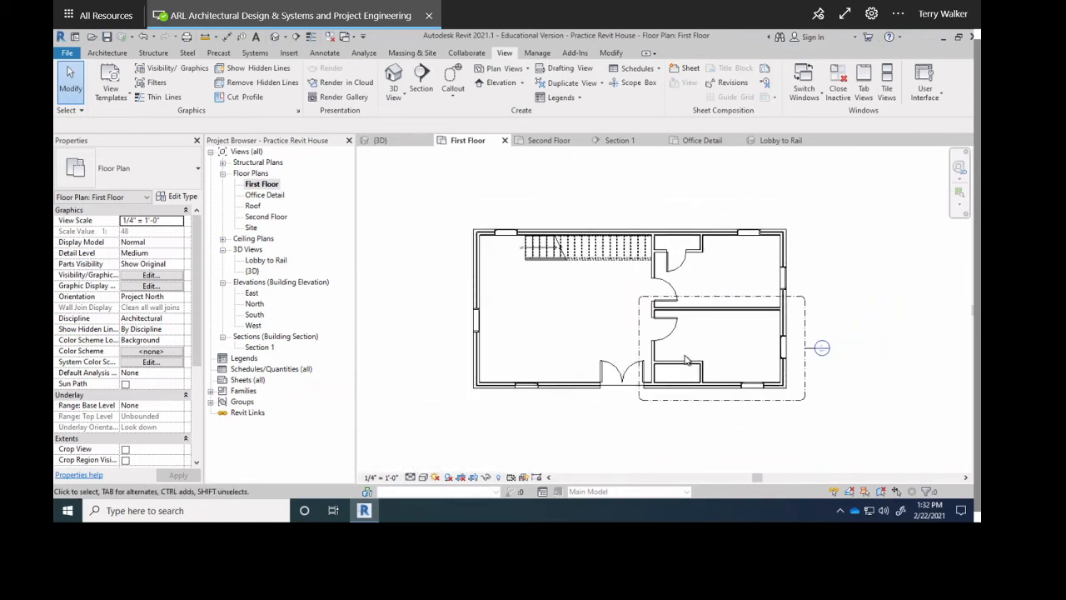
pyautogui.moveTo(597, 325); pyautogui.dragTo(596, 335, button='middle')
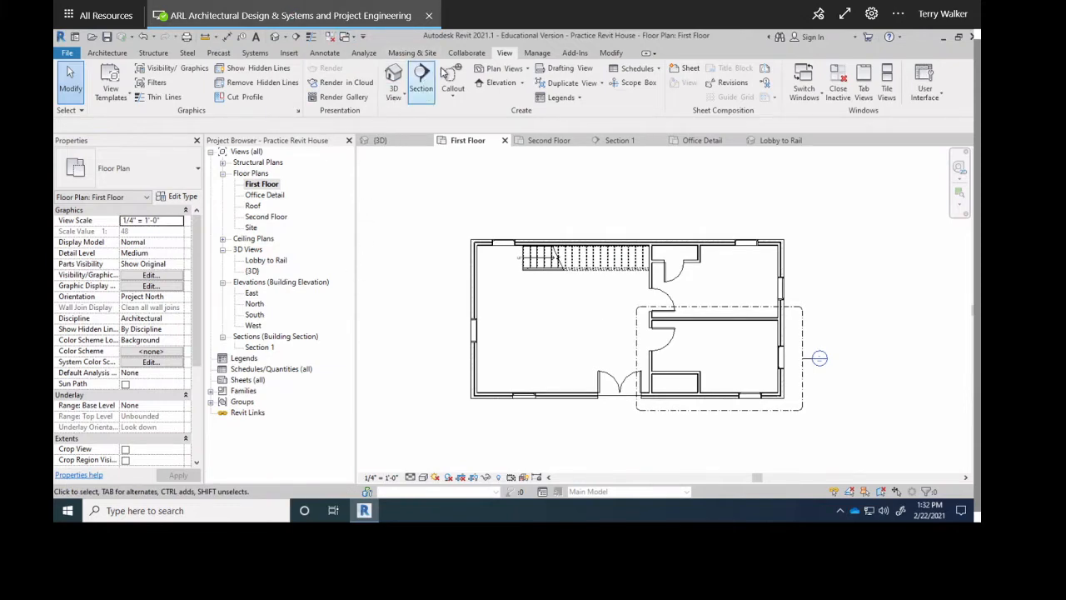
pyautogui.click(522, 83)
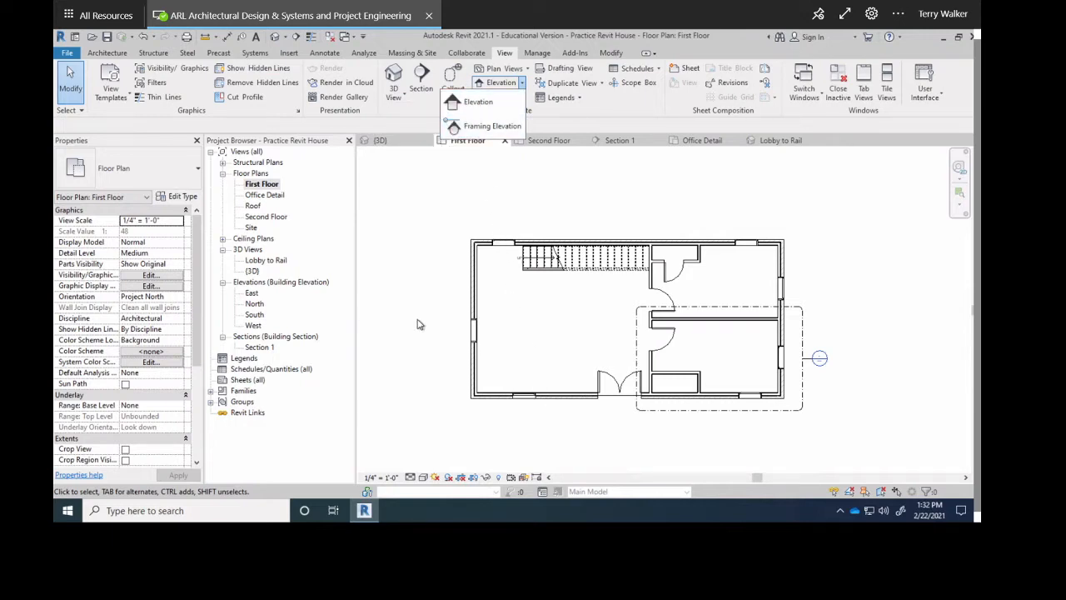
pyautogui.click(423, 226)
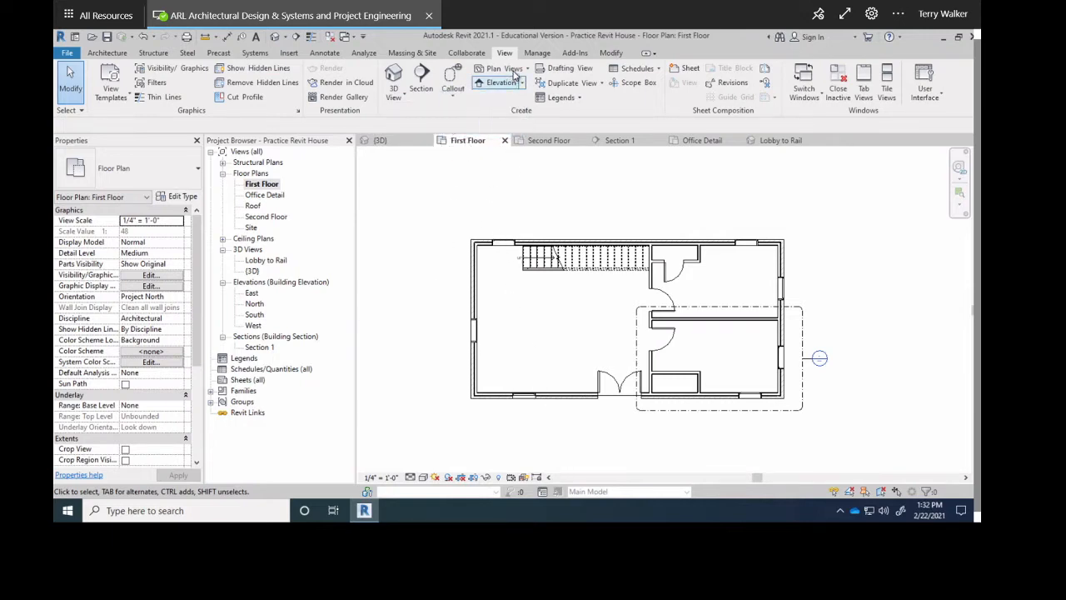
pyautogui.click(528, 70)
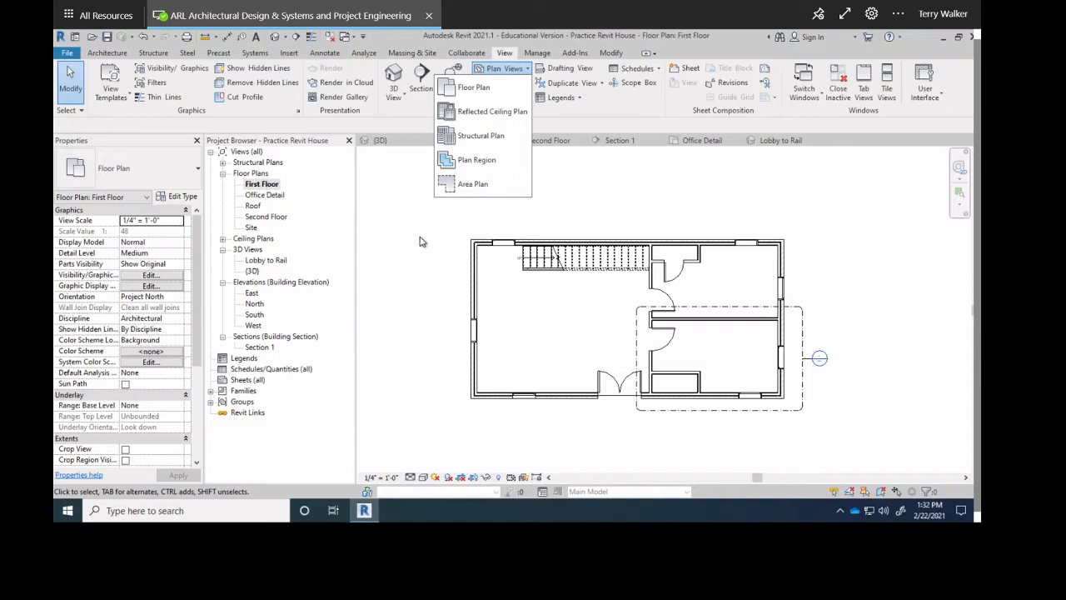
pyautogui.click(411, 260)
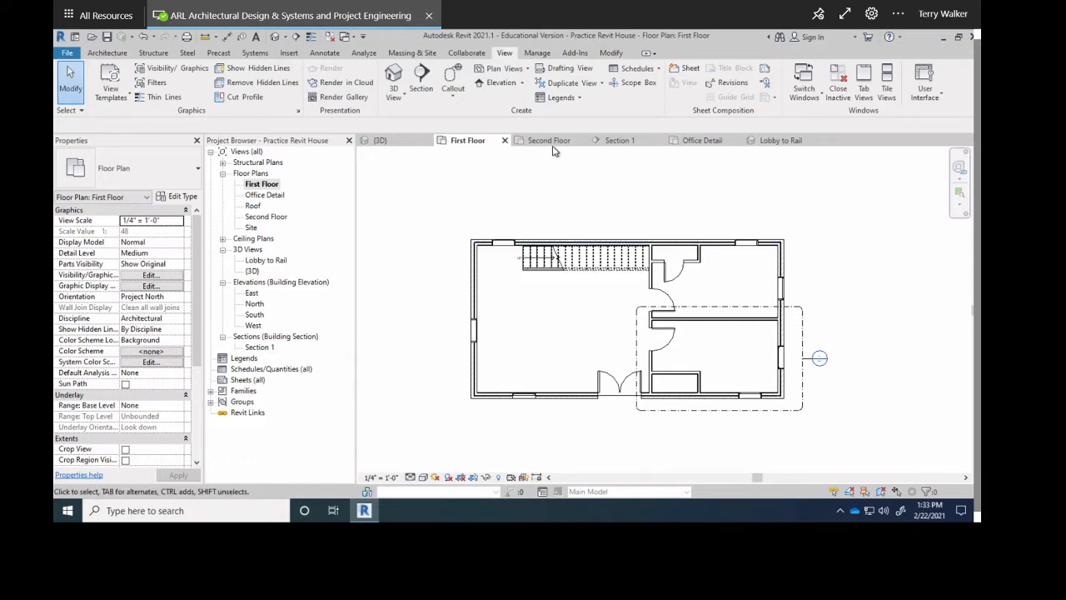
pyautogui.click(771, 141)
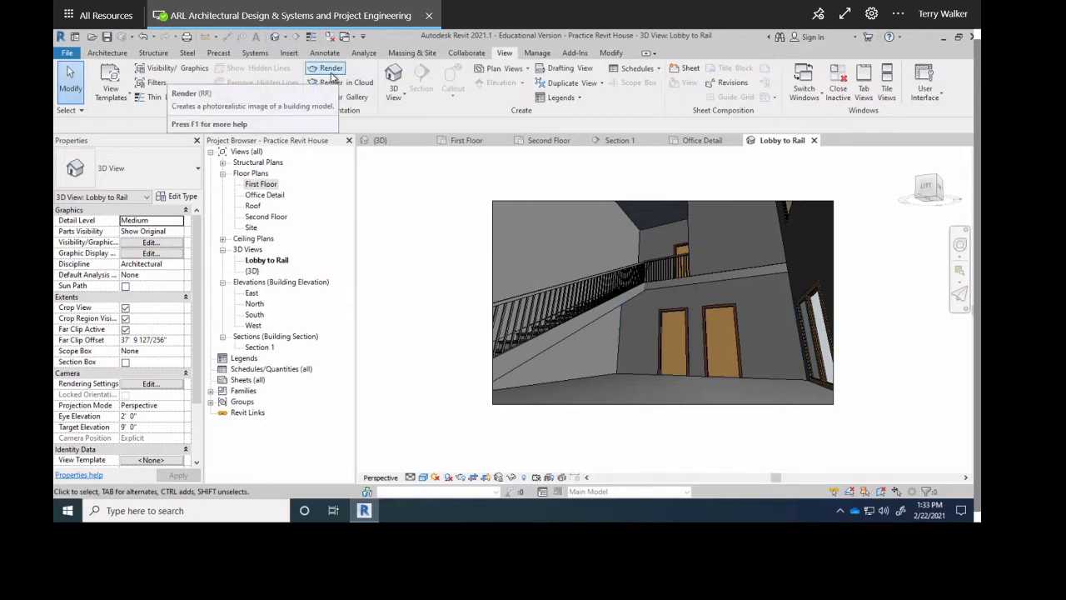
# Render the view with lighting scheme Interior: Sun and Artificial at Medium quality.
pyautogui.click(330, 70)
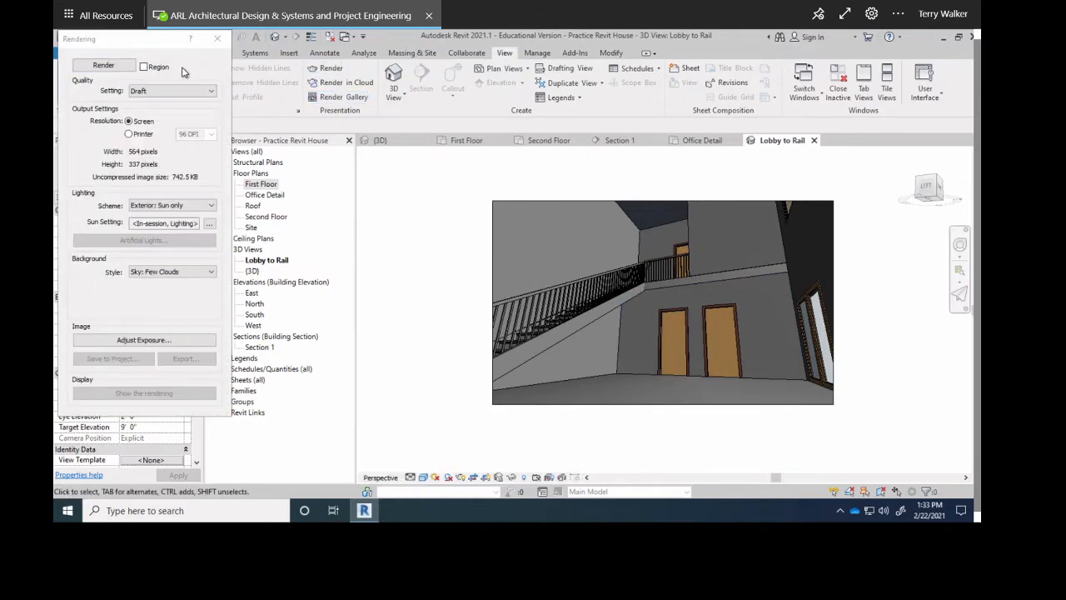
pyautogui.moveTo(150, 48); pyautogui.dragTo(587, 79)
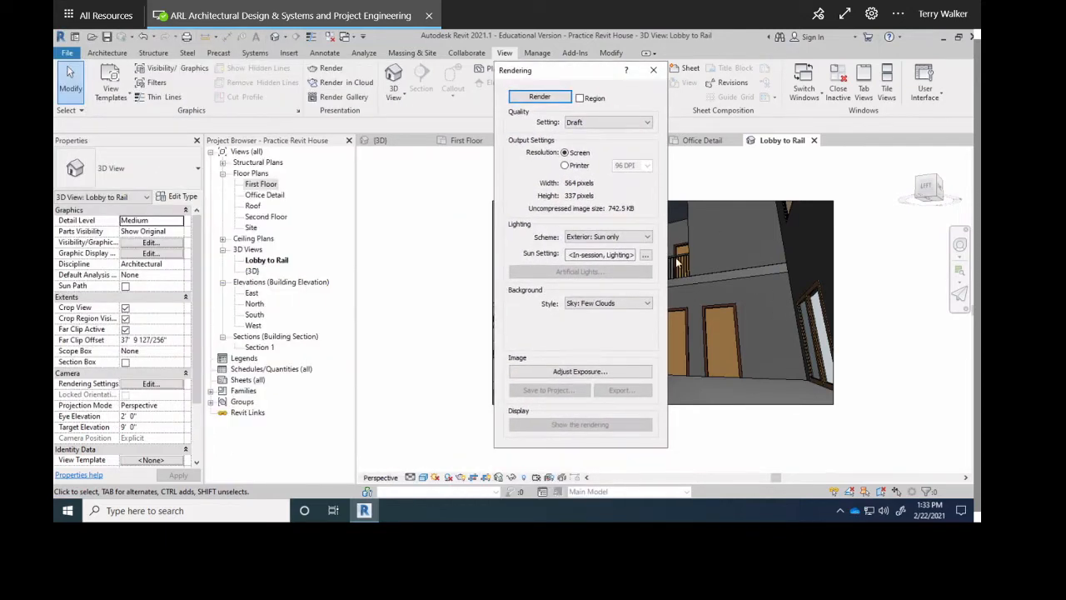
pyautogui.click(640, 236)
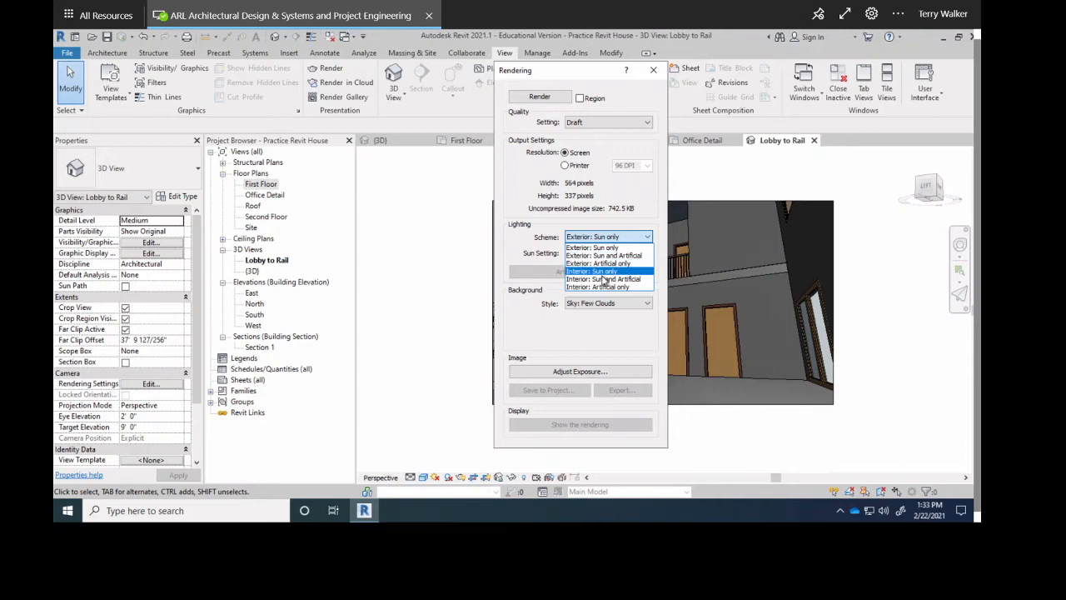
pyautogui.click(604, 279)
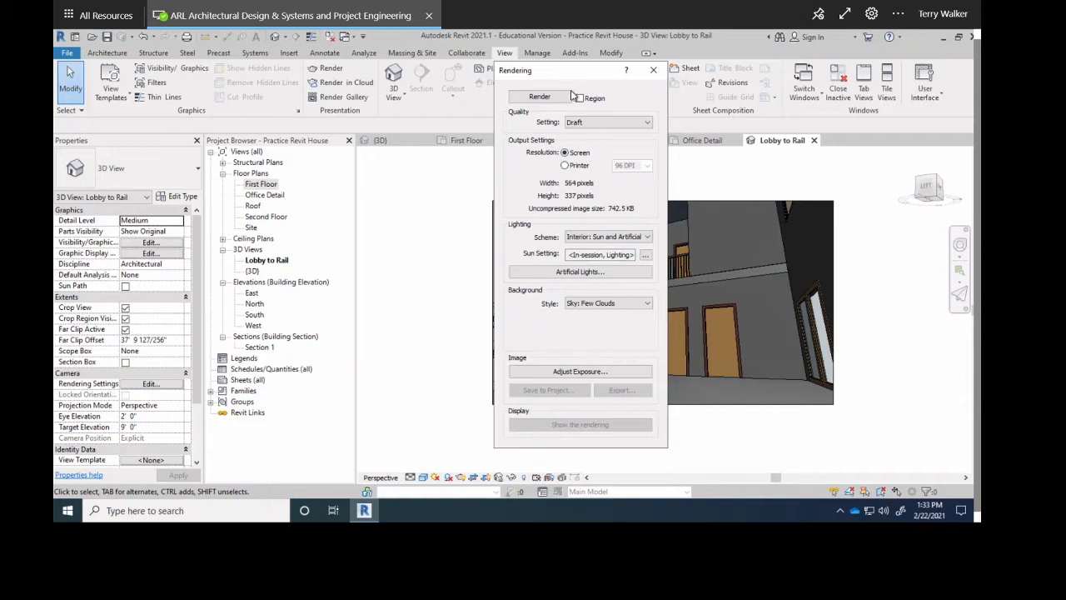
pyautogui.click(575, 123)
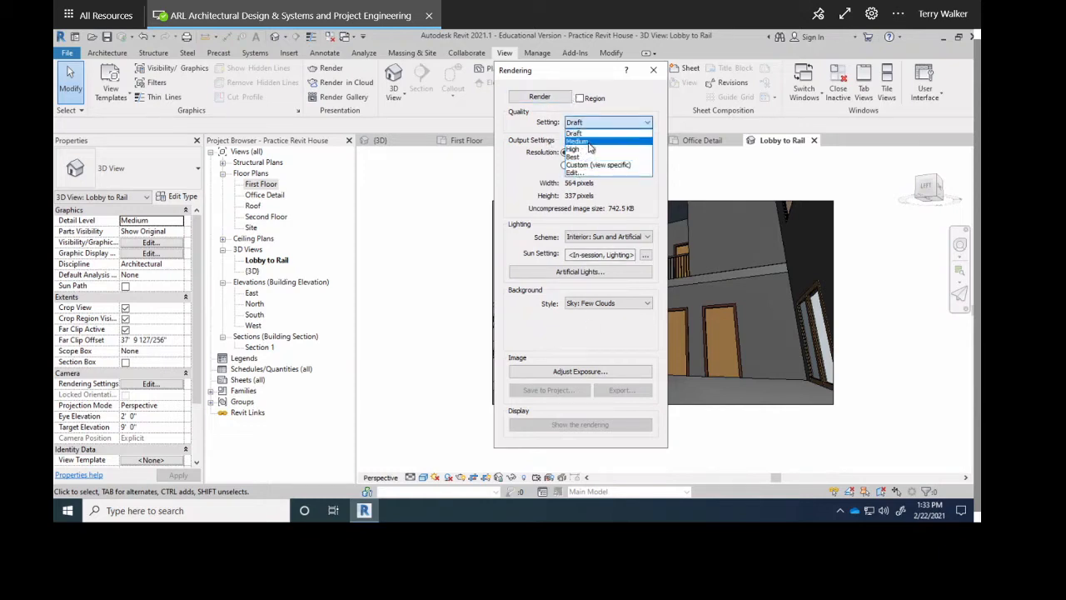
pyautogui.click(583, 141)
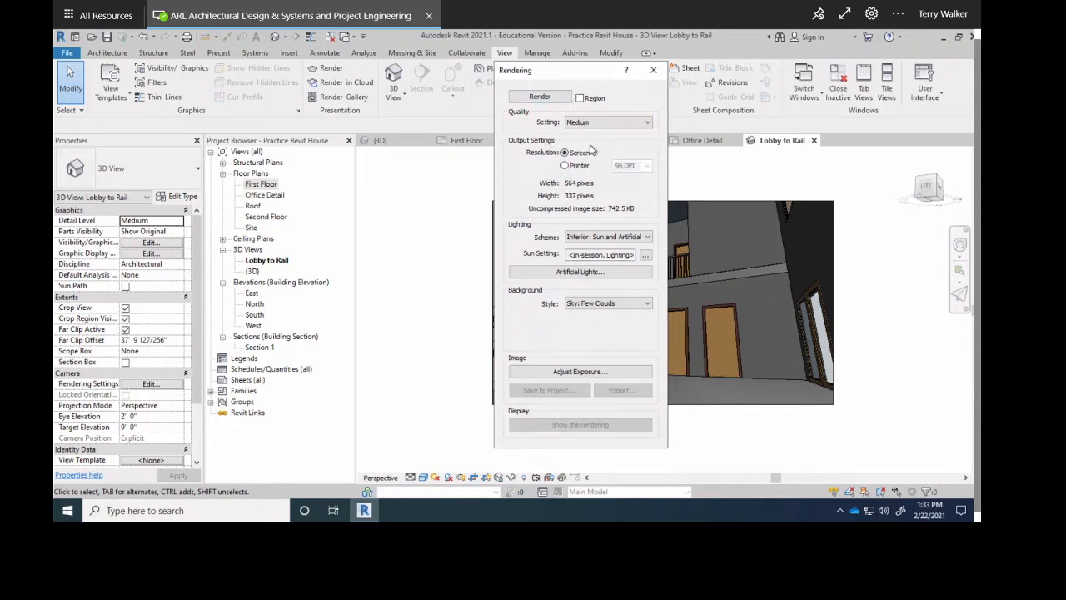
pyautogui.click(539, 97)
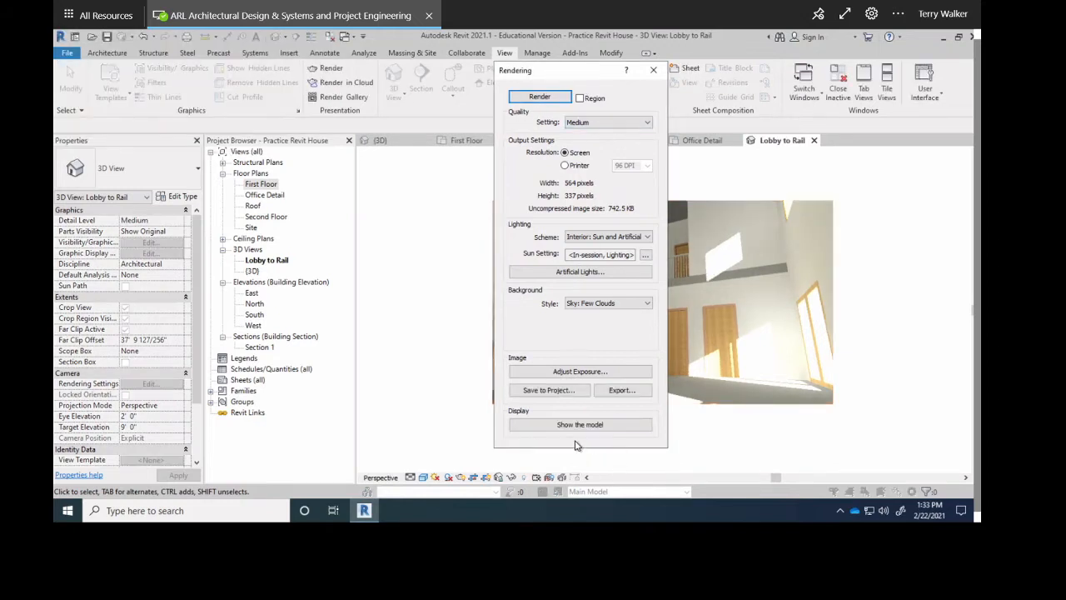
# Compare the rendered image against the shaded model, then close the Rendering dialog.
pyautogui.click(580, 425)
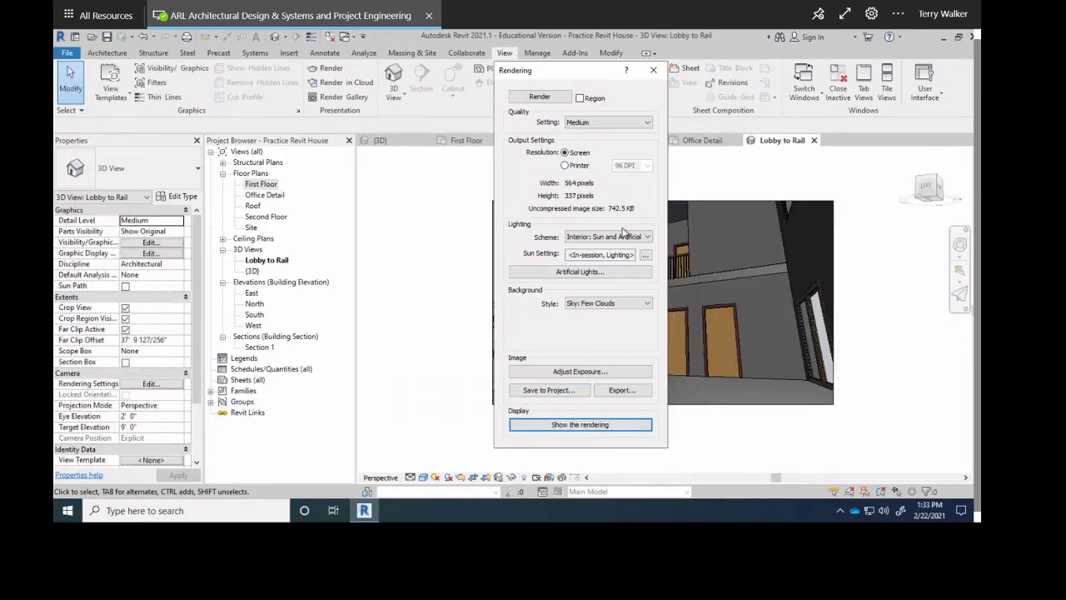
pyautogui.click(569, 429)
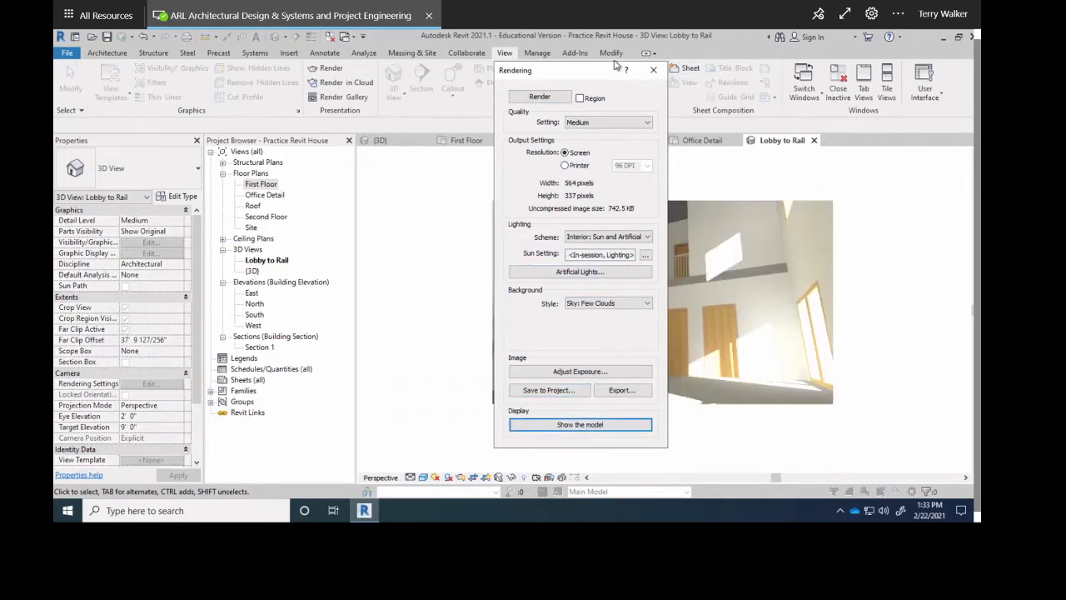
pyautogui.moveTo(614, 70); pyautogui.dragTo(398, 133)
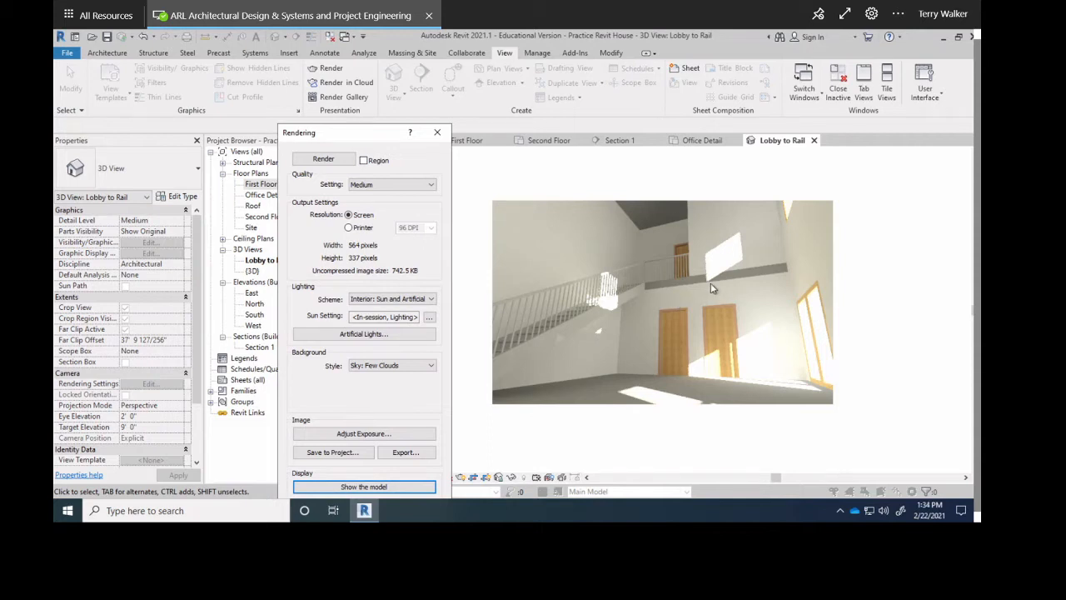
pyautogui.click(437, 132)
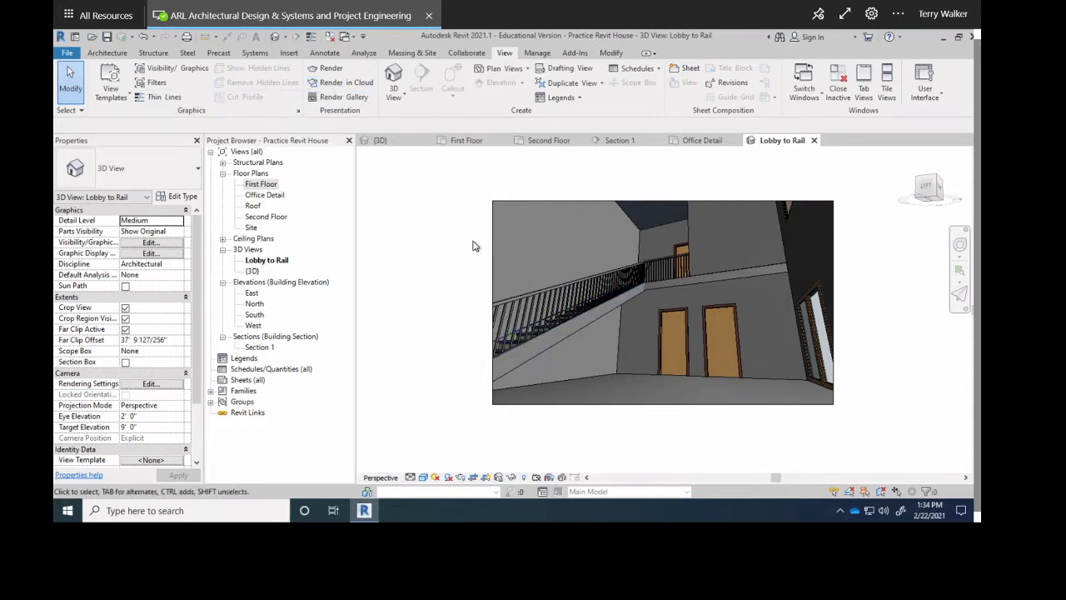
# Start Render in Cloud, sign in with the account e-mail and password, and dismiss the username notice.
pyautogui.click(339, 85)
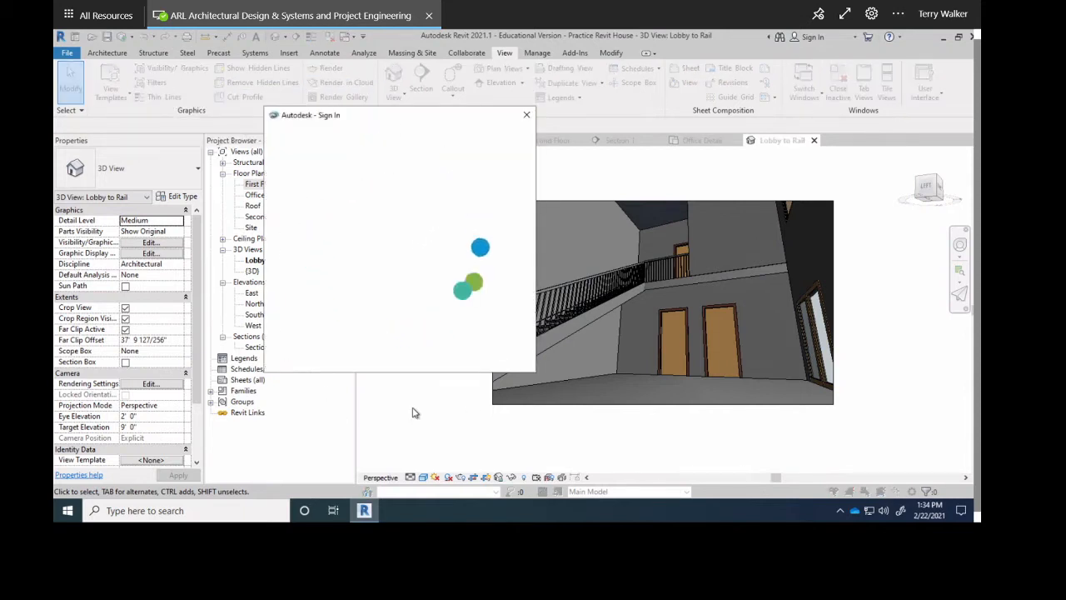
pyautogui.click(343, 200)
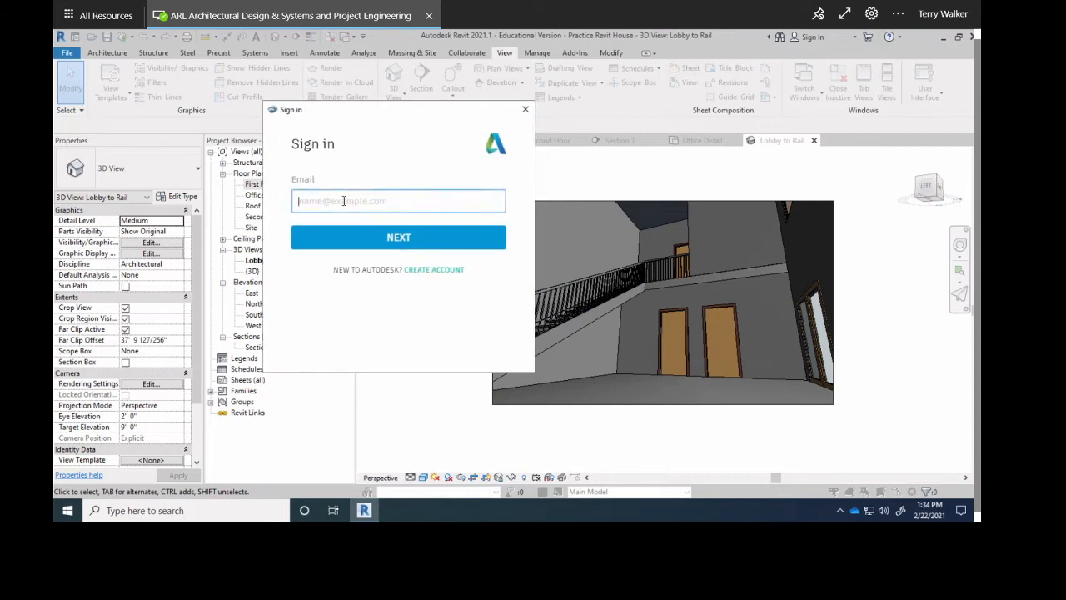
pyautogui.write('terr')
pyautogui.write('g')
pyautogui.press('Return')
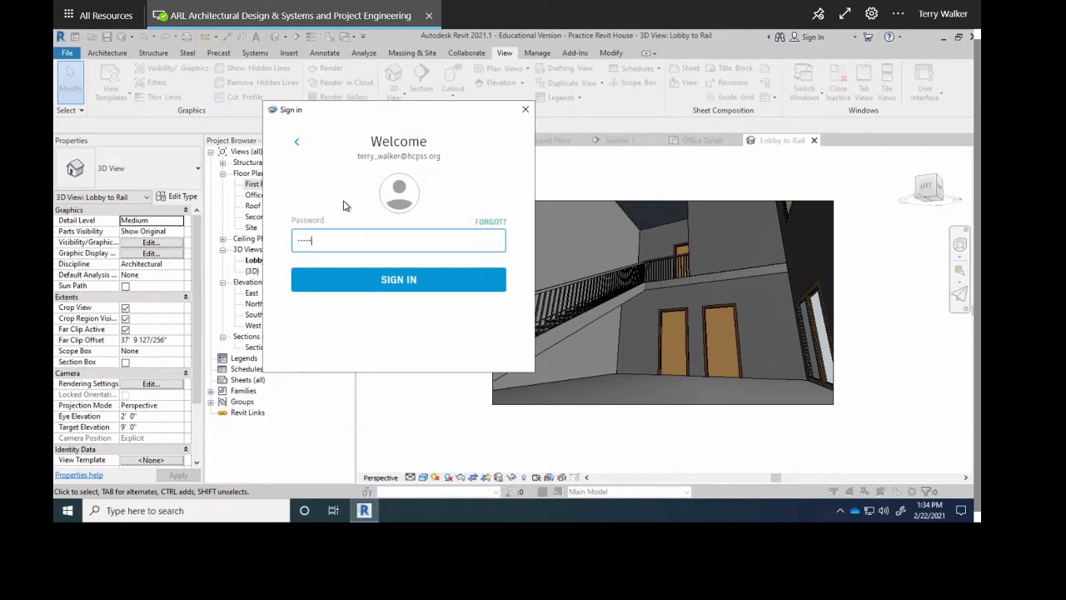
pyautogui.press('Return')
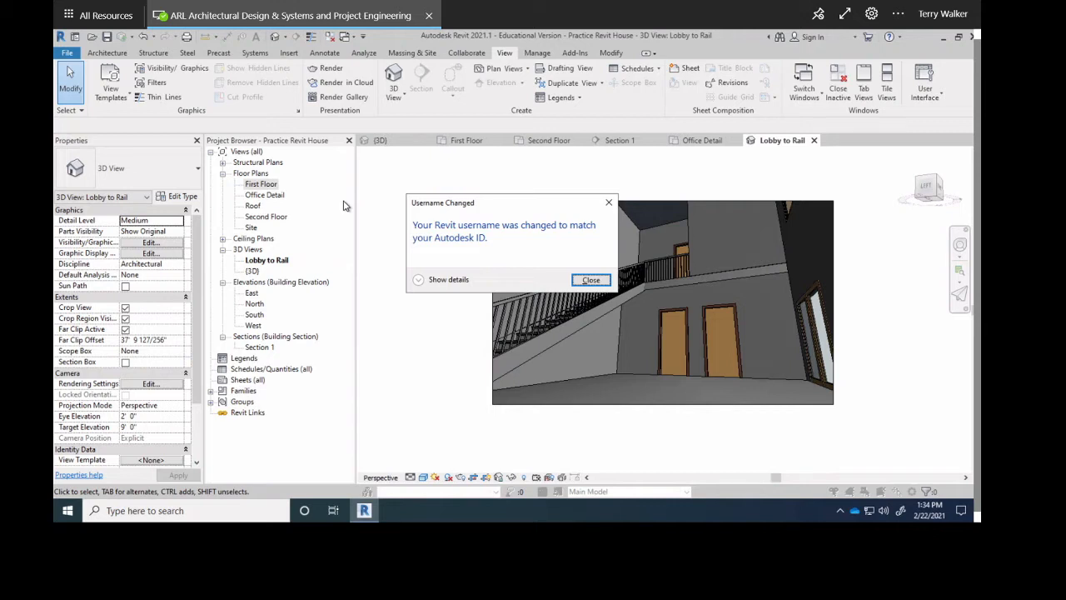
pyautogui.press('Return')
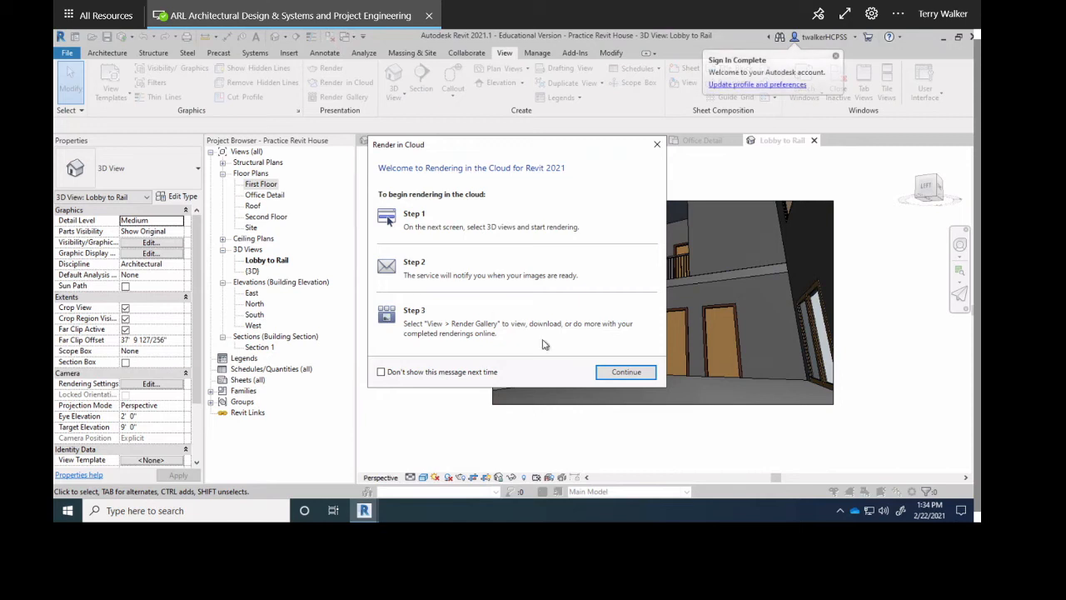
# Submit the Lobby to Rail view as a Panorama cloud render and let it continue in the background.
pyautogui.click(620, 374)
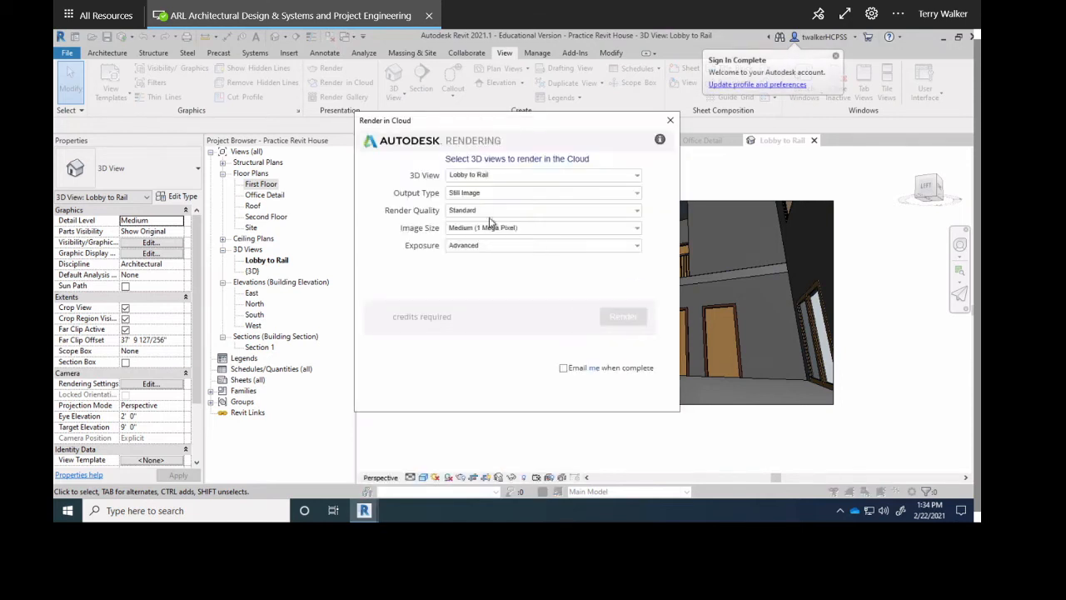
pyautogui.click(510, 176)
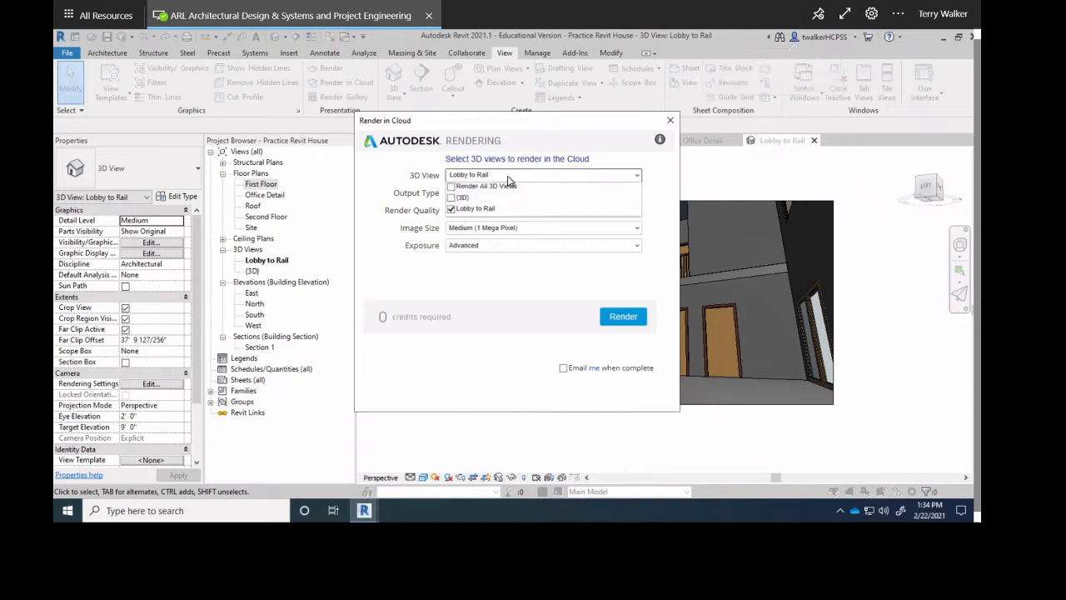
pyautogui.click(510, 177)
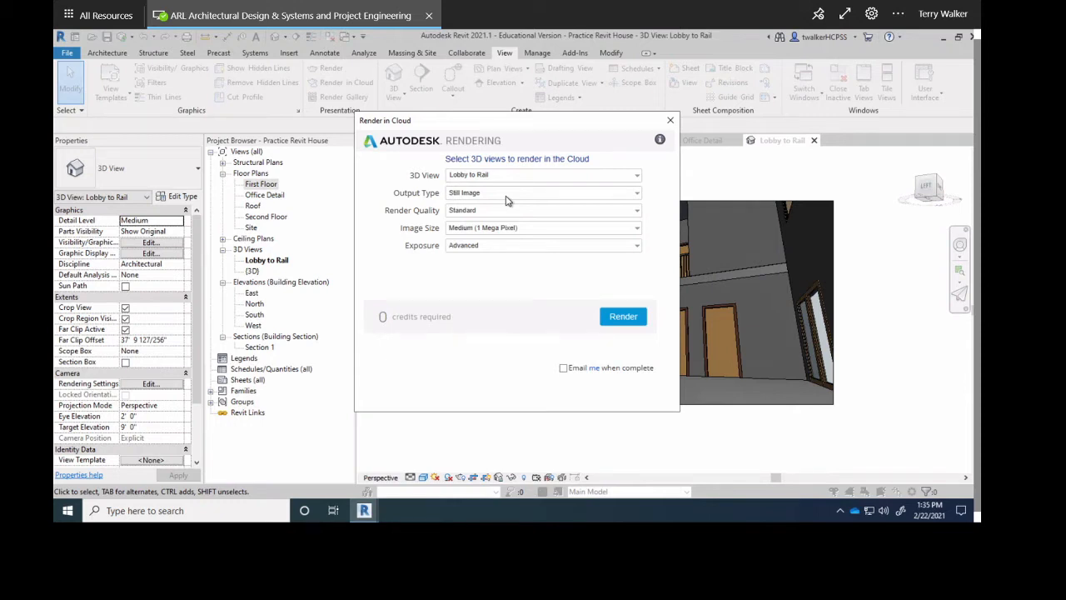
pyautogui.click(508, 194)
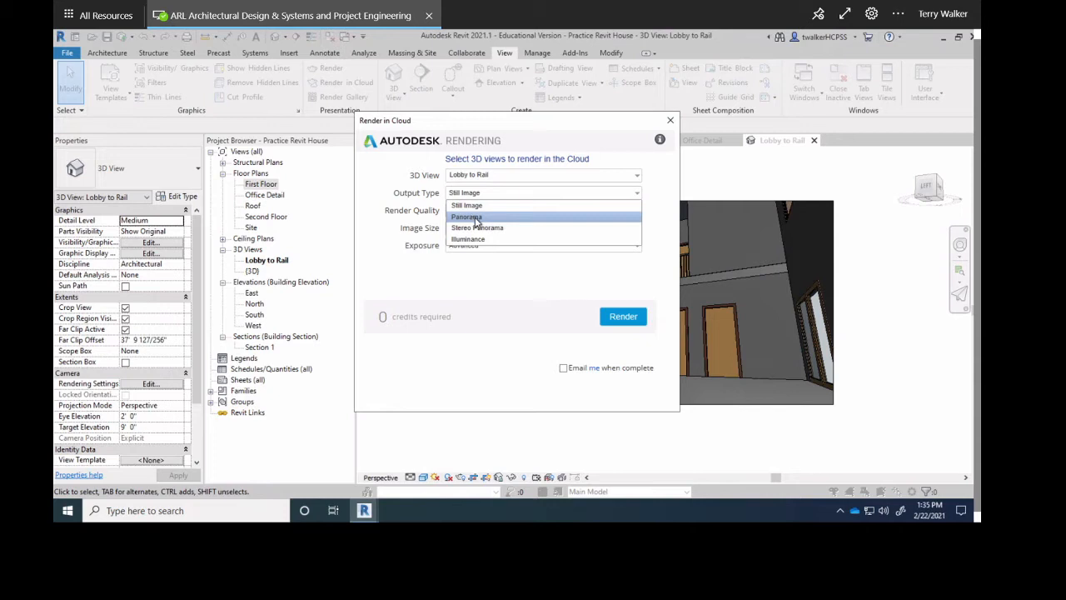
pyautogui.click(477, 218)
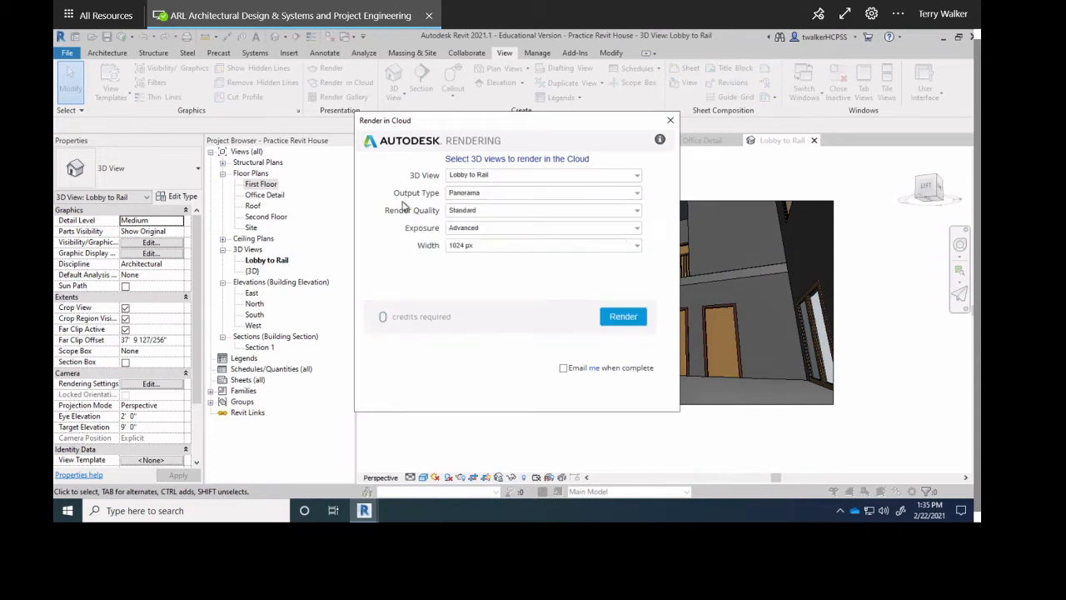
pyautogui.click(498, 194)
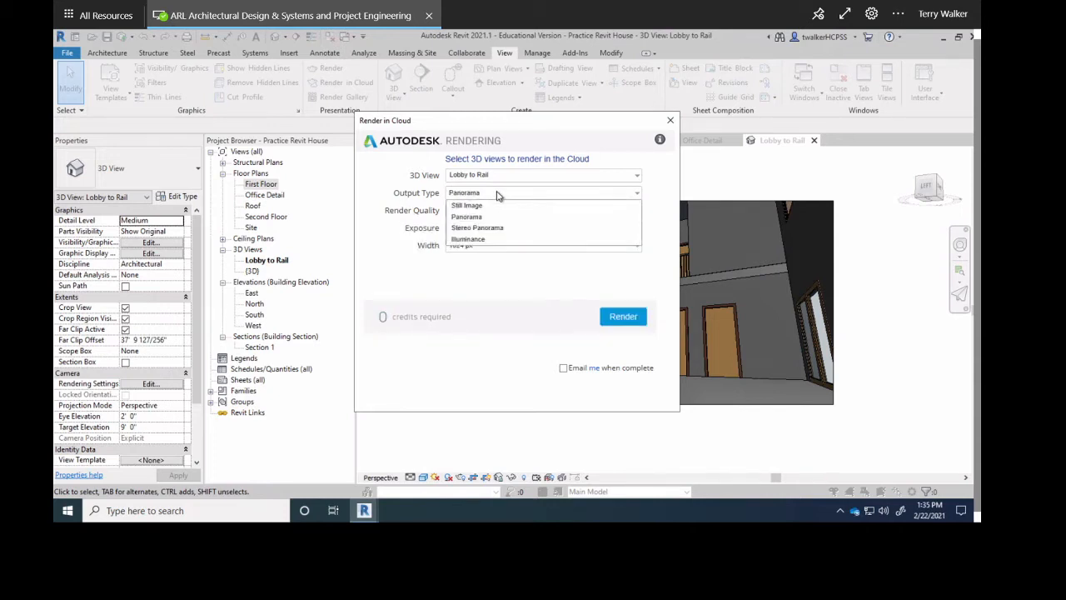
pyautogui.click(498, 194)
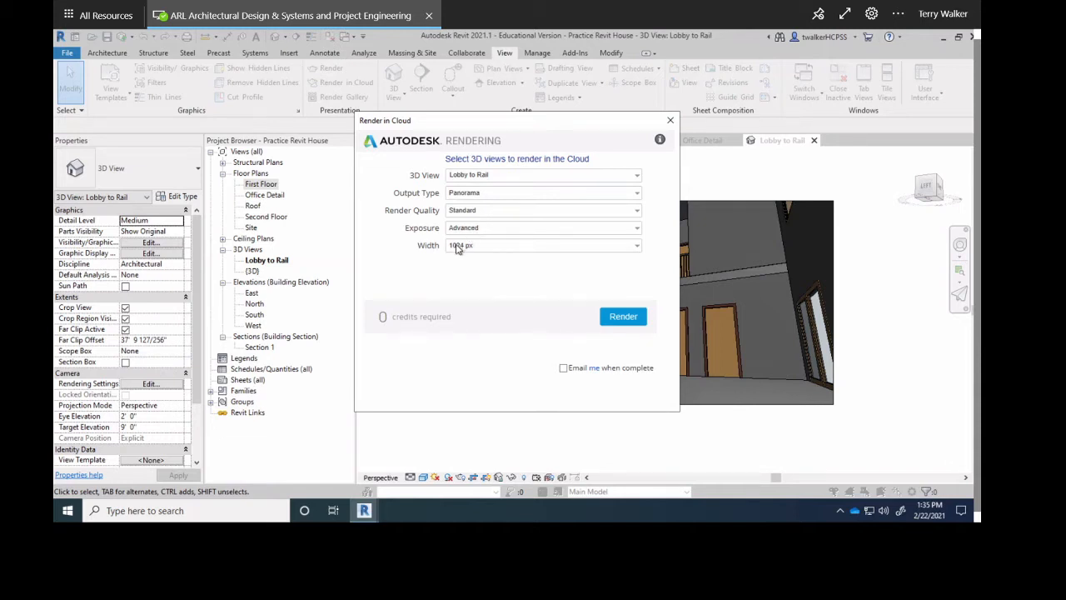
pyautogui.click(623, 317)
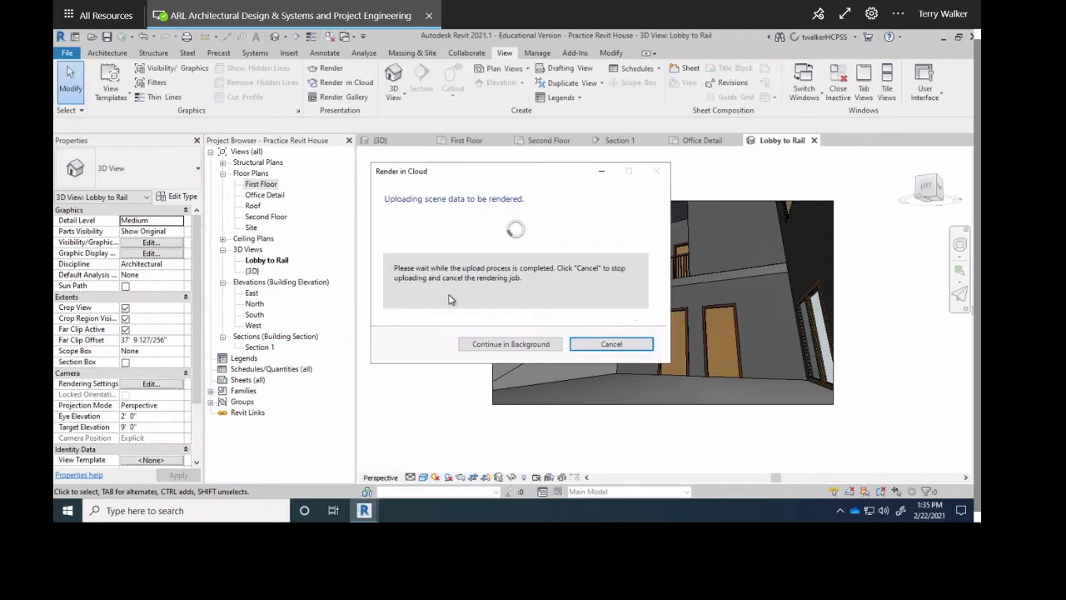
pyautogui.click(510, 344)
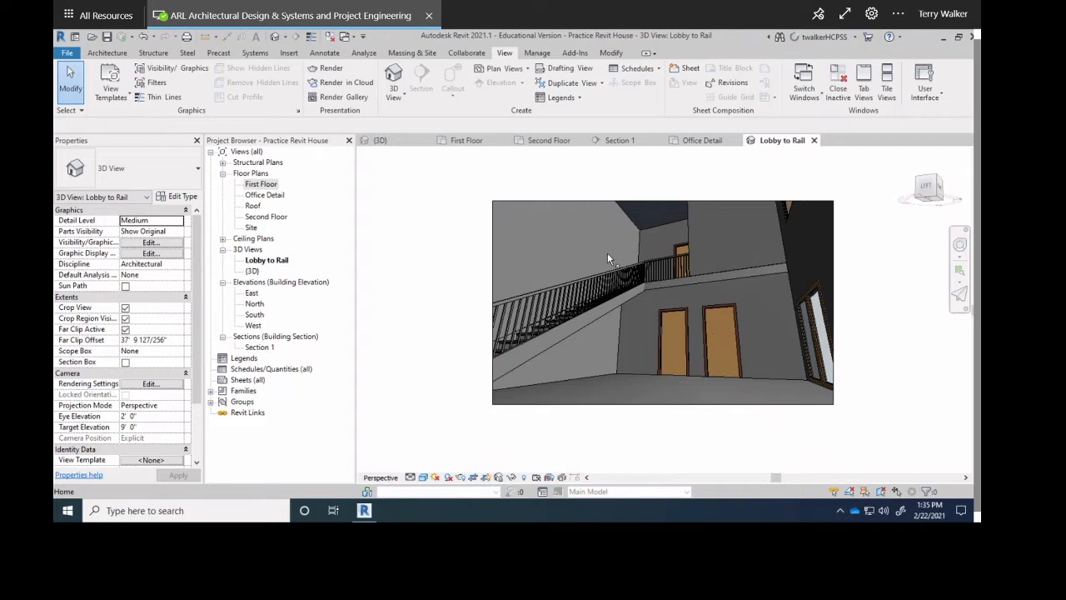
# Choose Render Progress from the account menu and let My Renderings load in Edge.
pyautogui.click(825, 37)
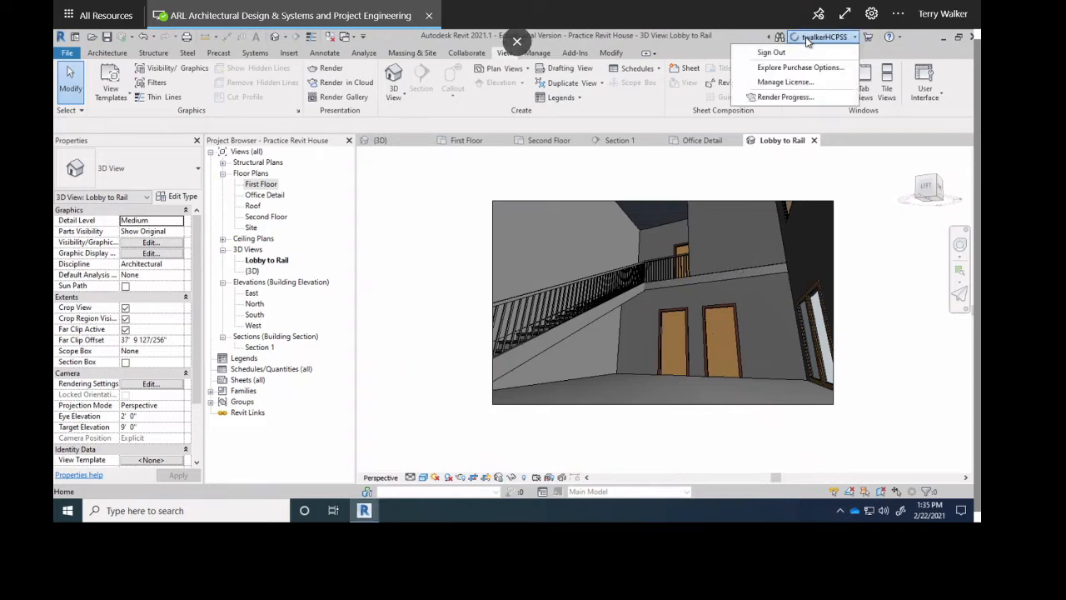
pyautogui.click(768, 100)
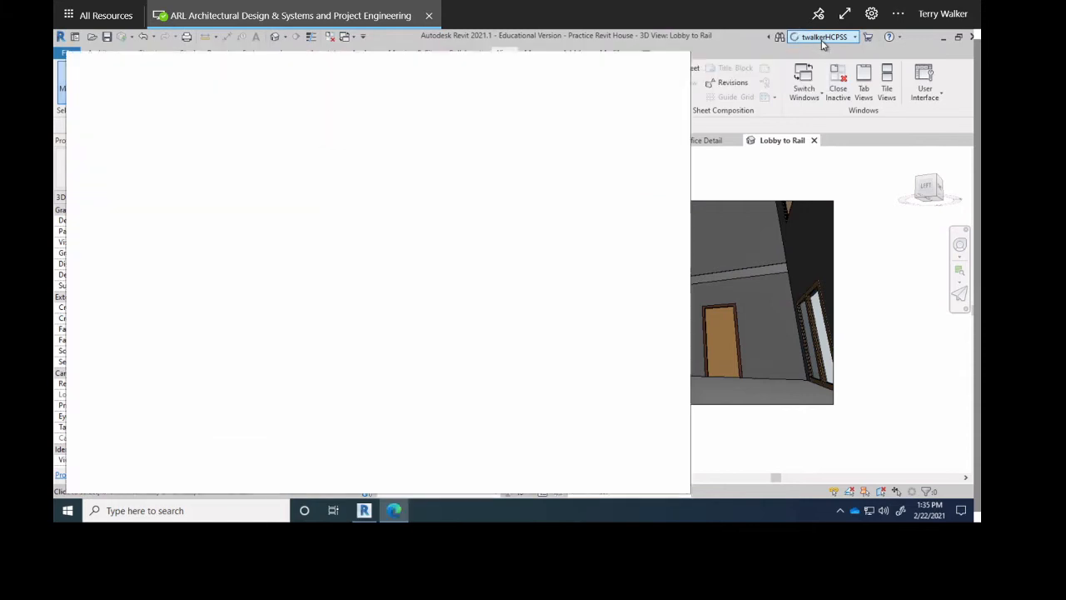
pyautogui.moveTo(548, 68); pyautogui.dragTo(643, 61)
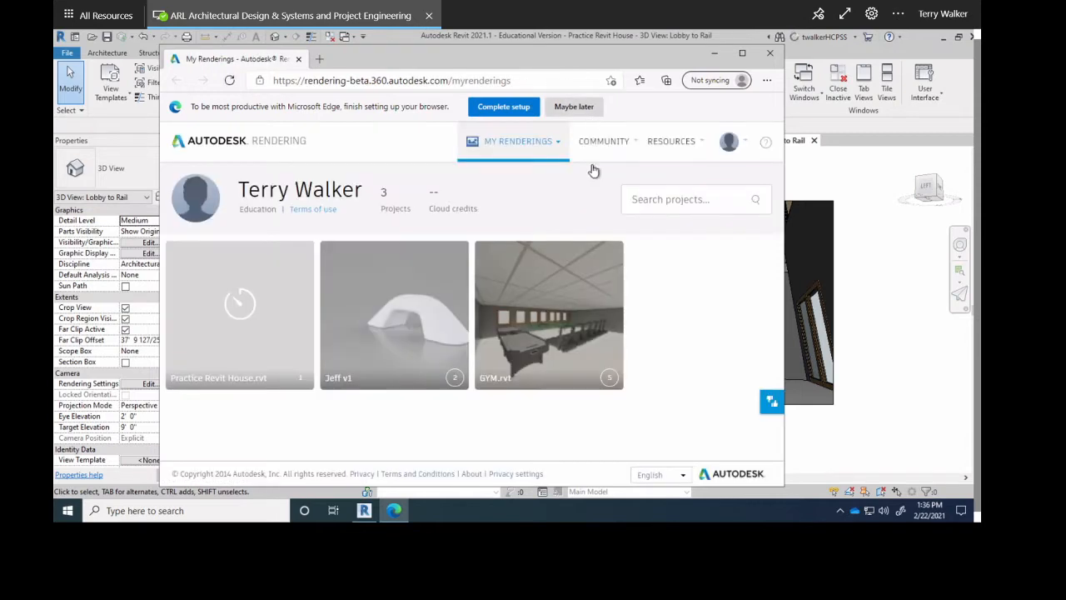
pyautogui.moveTo(579, 282)
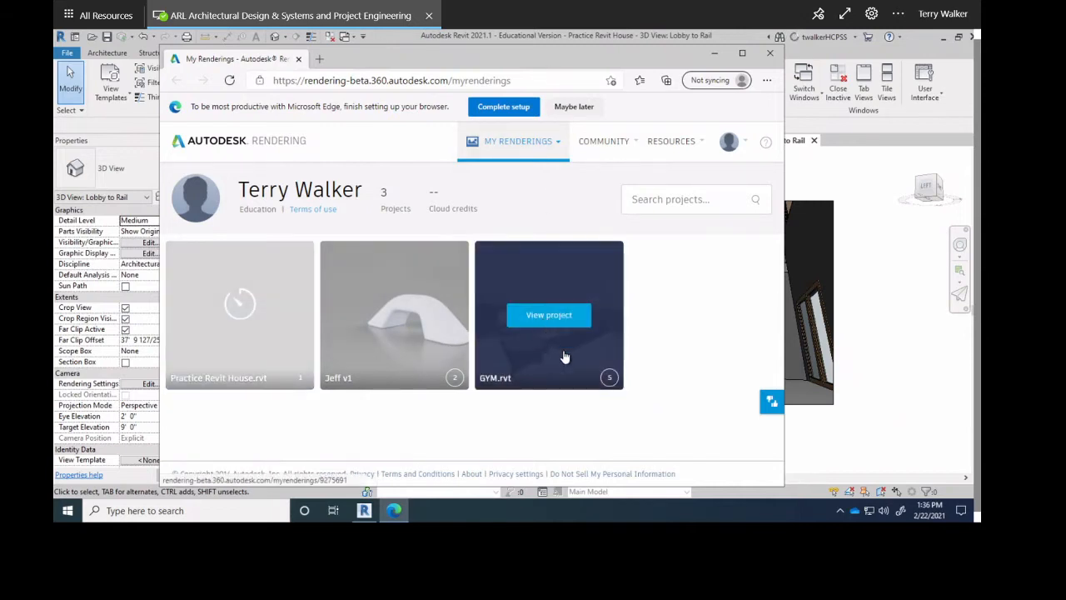
# Open the GYM.rvt project and orbit its panorama around the game room tables and ceiling.
pyautogui.click(580, 323)
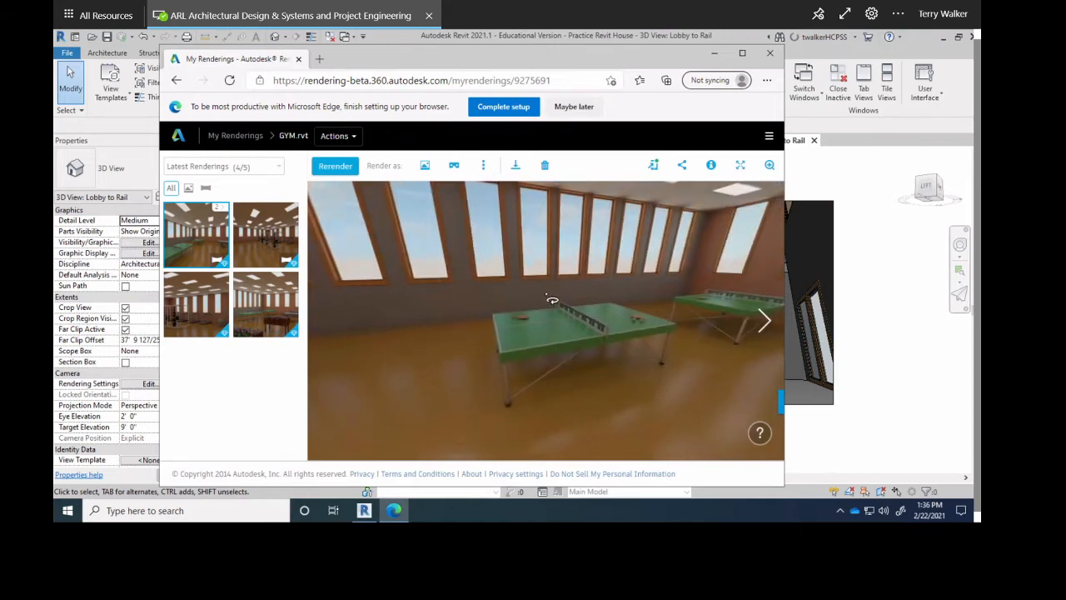
pyautogui.moveTo(564, 351); pyautogui.dragTo(492, 299)
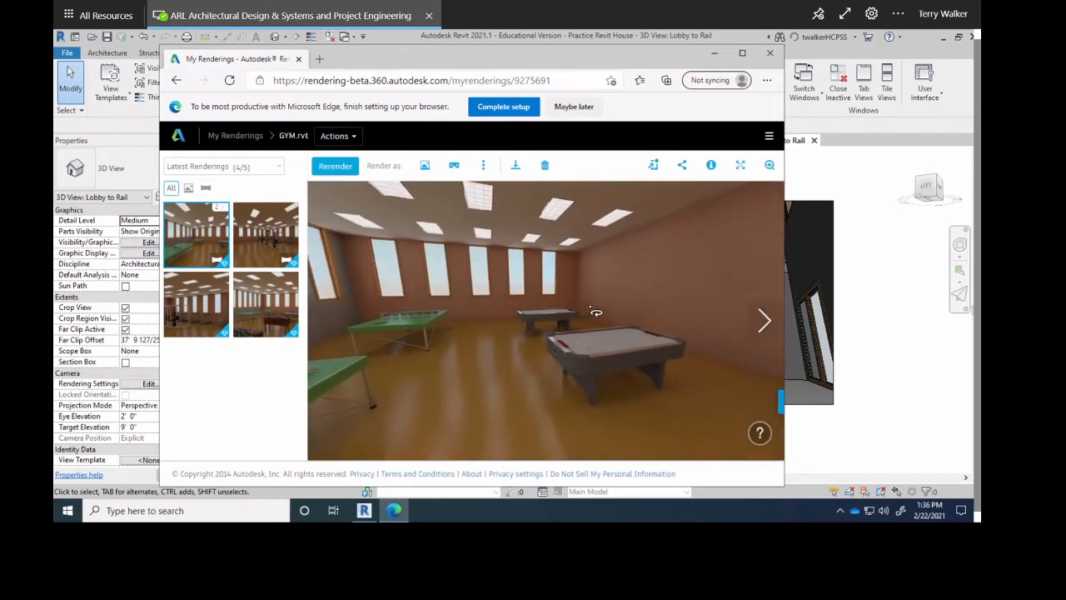
pyautogui.moveTo(635, 324); pyautogui.dragTo(489, 324)
pyautogui.moveTo(650, 342); pyautogui.dragTo(550, 328)
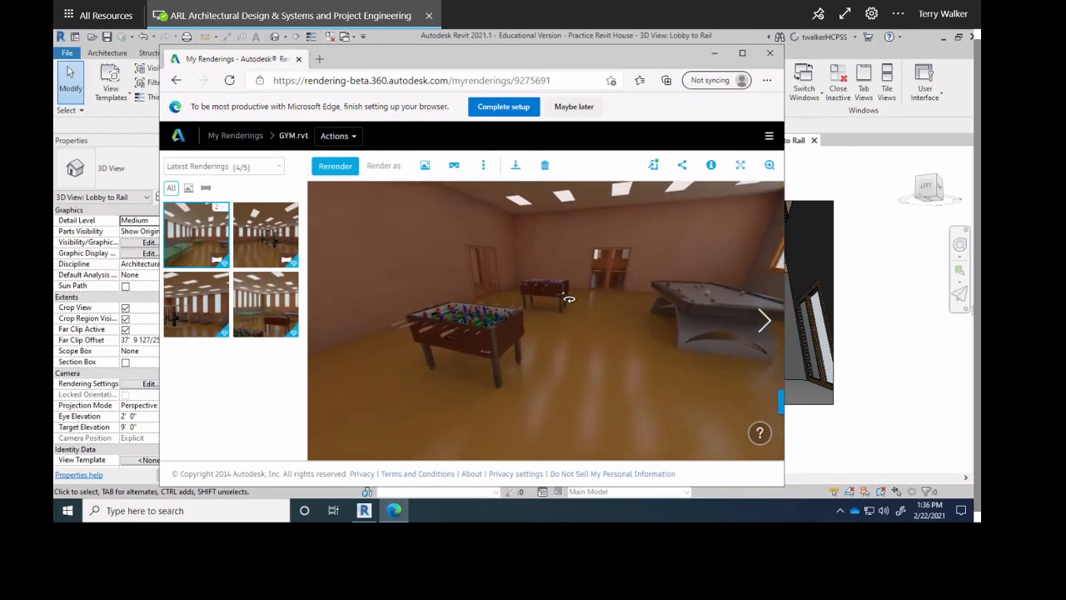
pyautogui.moveTo(493, 282); pyautogui.dragTo(736, 262)
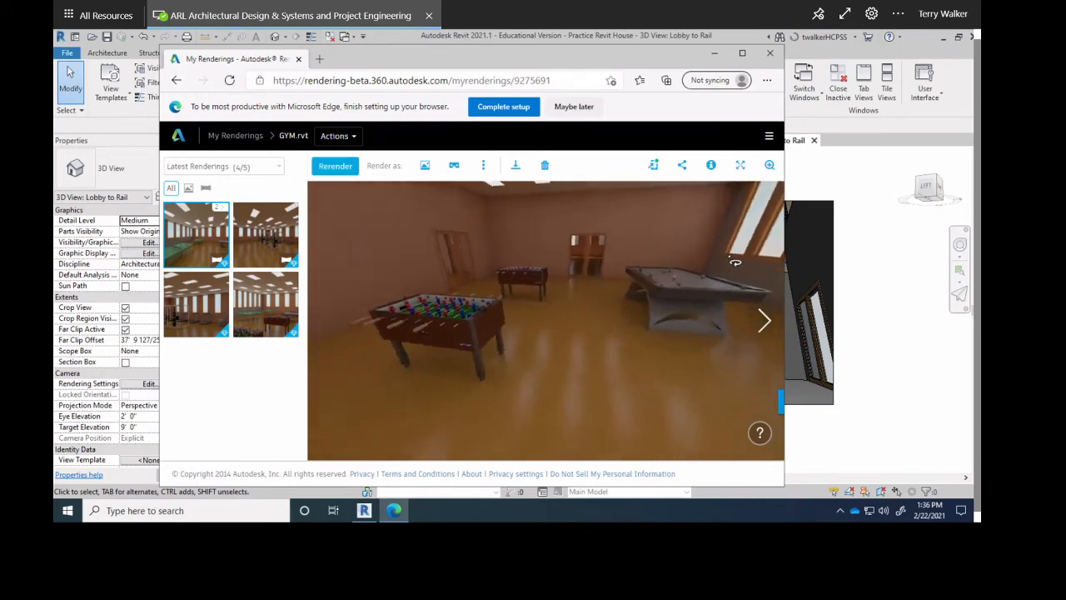
pyautogui.moveTo(567, 239); pyautogui.dragTo(519, 457)
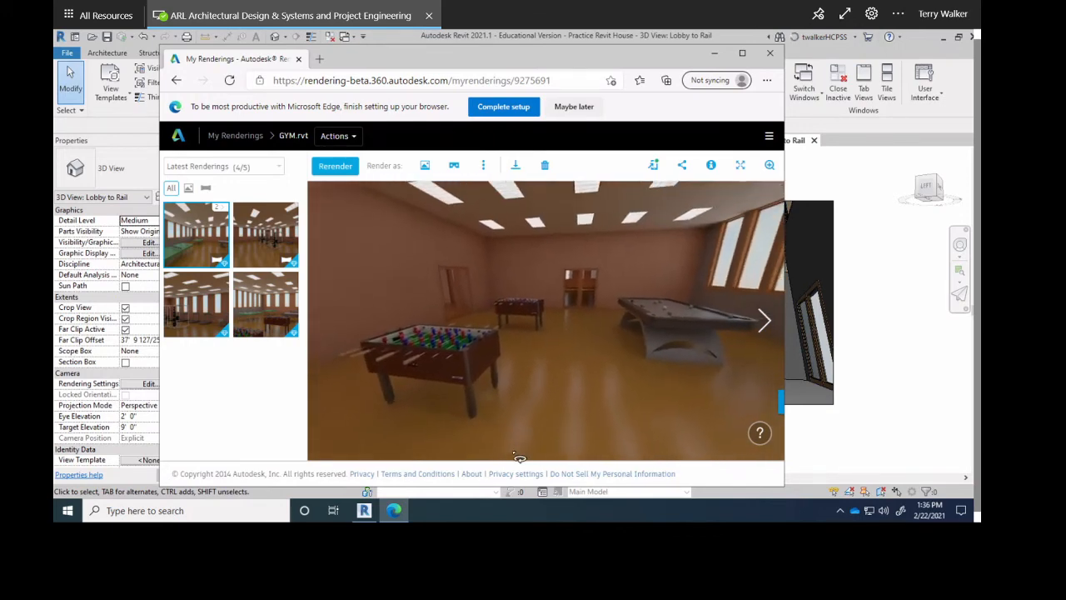
pyautogui.moveTo(559, 280); pyautogui.dragTo(776, 264)
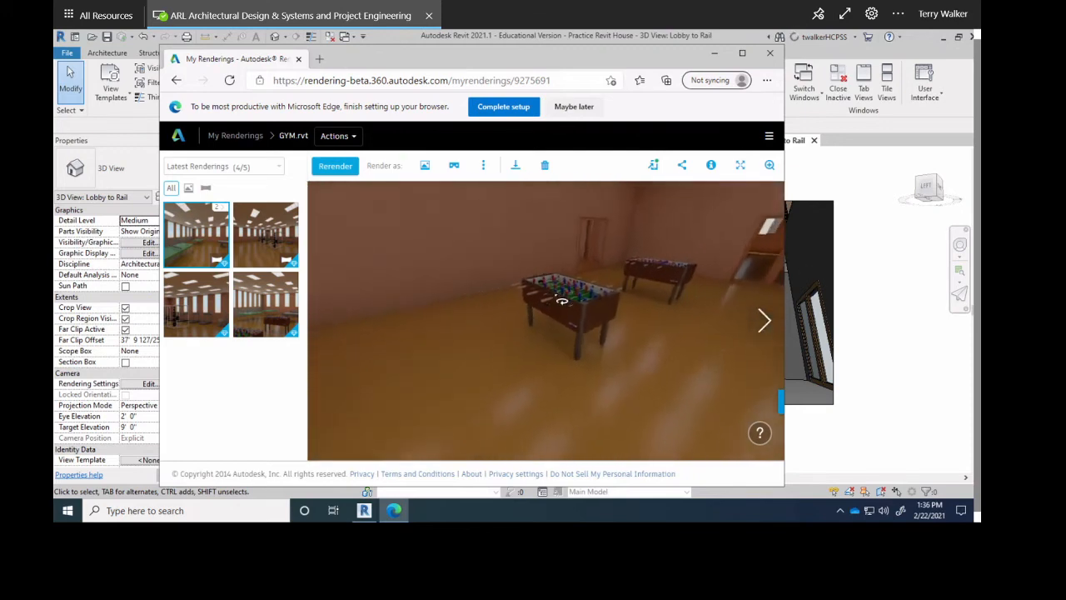
pyautogui.moveTo(492, 305); pyautogui.dragTo(740, 381)
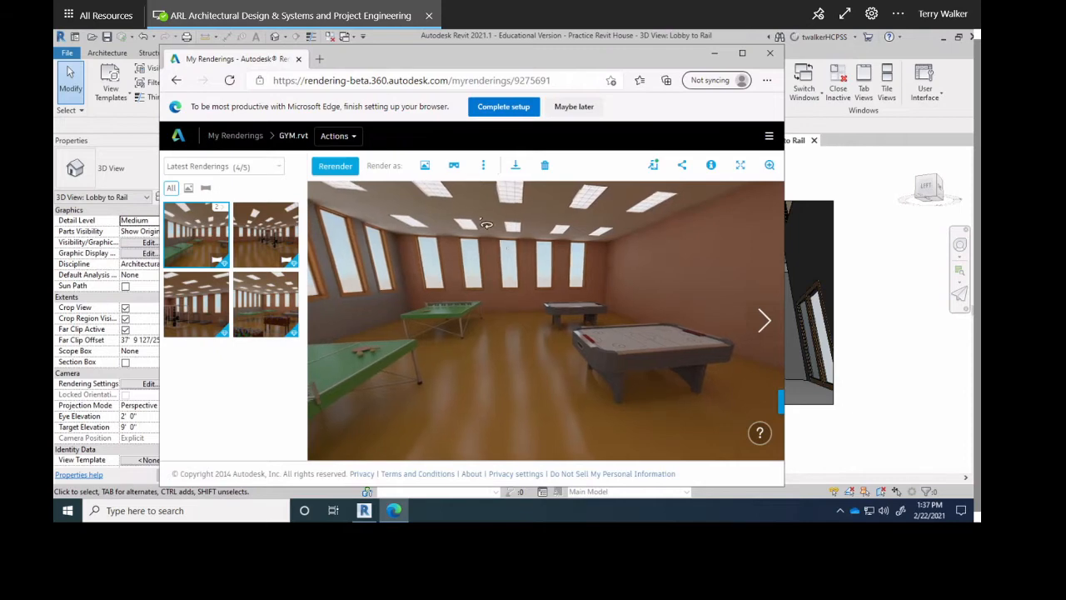
# Open and cancel the Stereo Panorama render settings, then turn the panorama toward the windows and pool table.
pyautogui.click(454, 165)
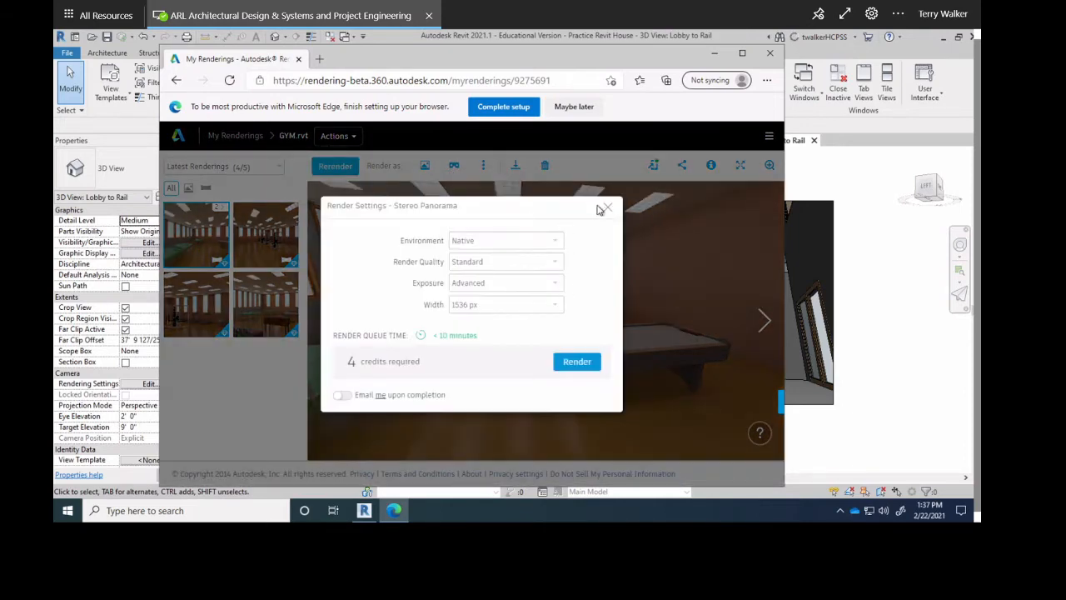
pyautogui.click(609, 208)
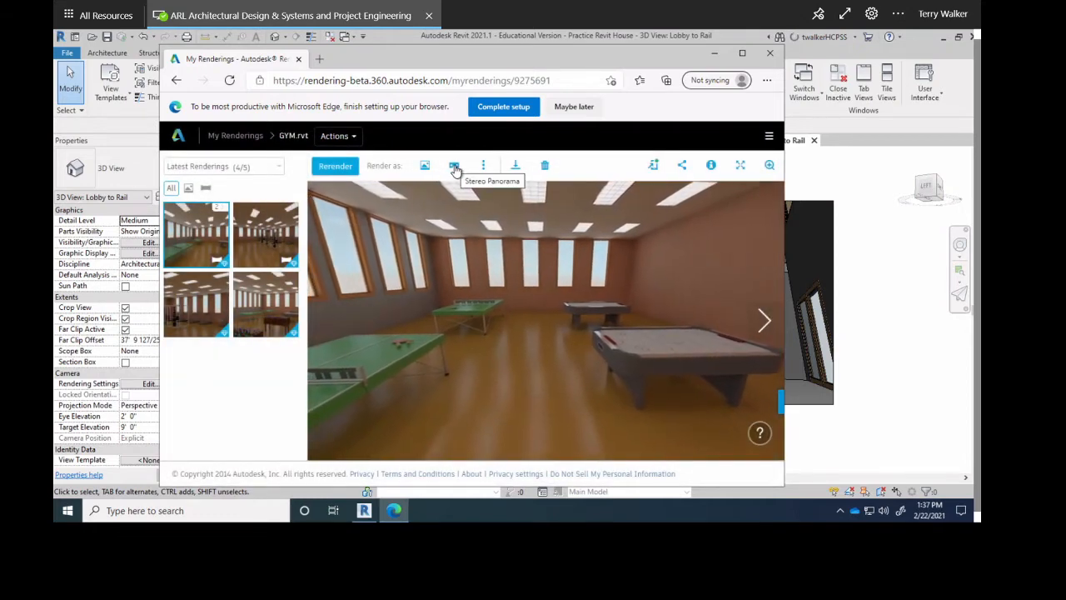
pyautogui.moveTo(505, 311); pyautogui.dragTo(609, 300)
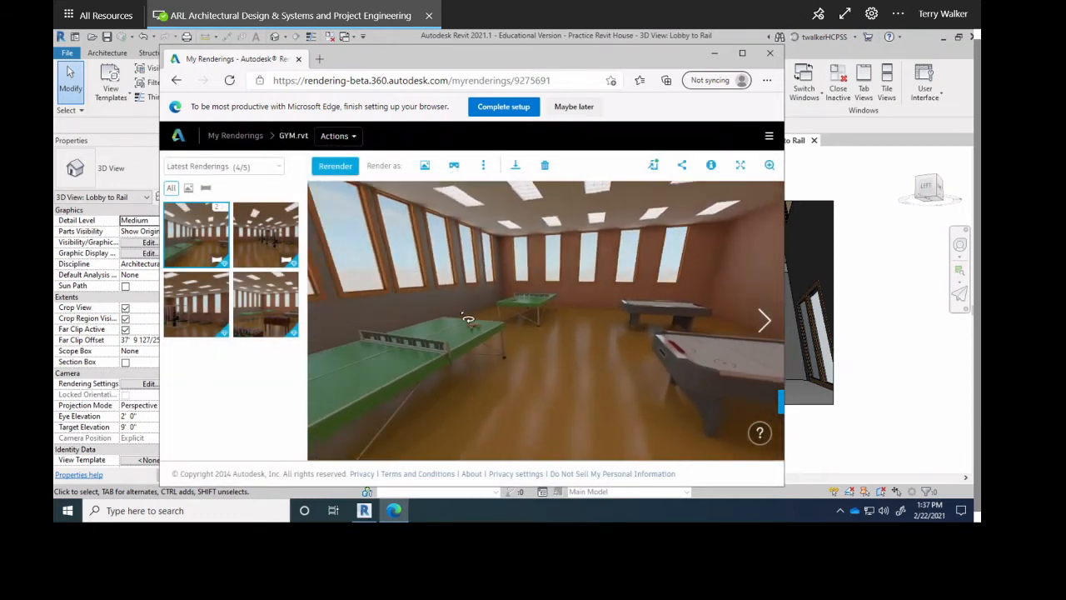
pyautogui.moveTo(466, 319); pyautogui.dragTo(552, 304)
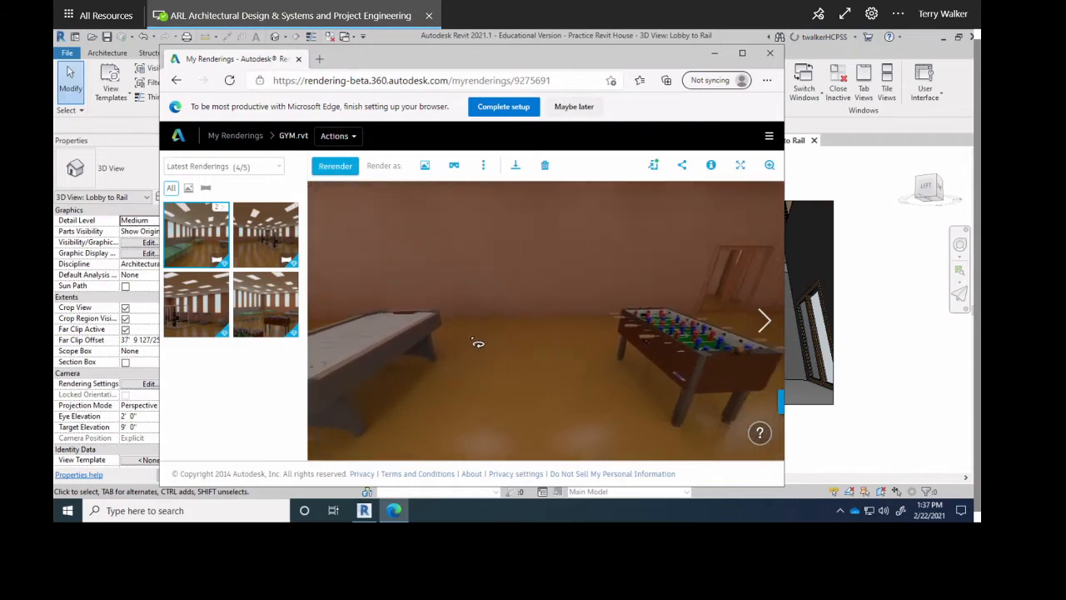
pyautogui.moveTo(498, 350); pyautogui.dragTo(622, 329)
pyautogui.moveTo(489, 315); pyautogui.dragTo(503, 305)
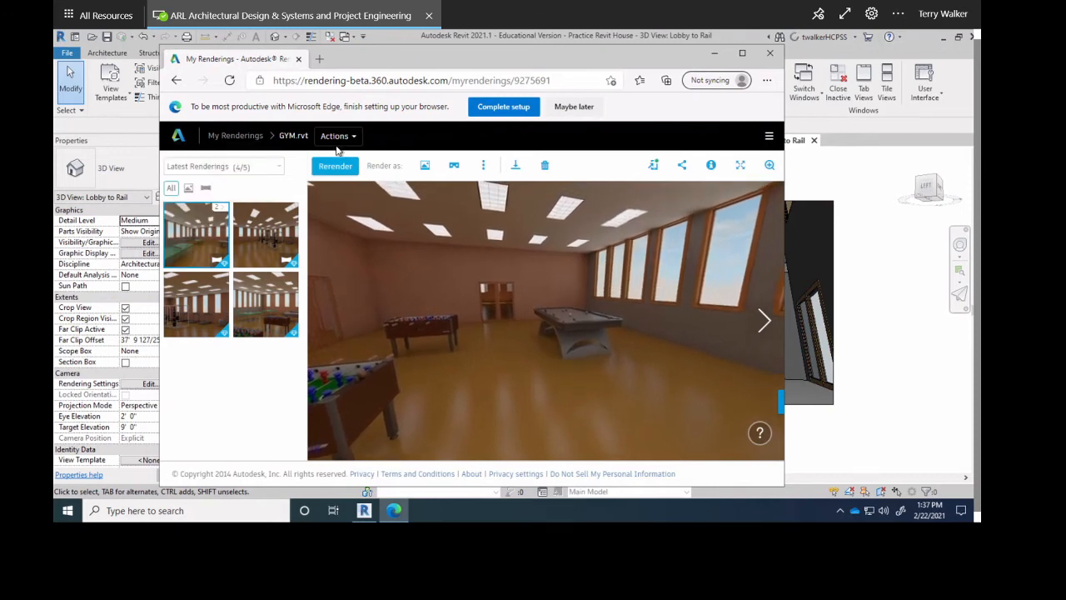
# Open the Practice Revit House project to check its queued render, then return to Revit.
pyautogui.click(178, 136)
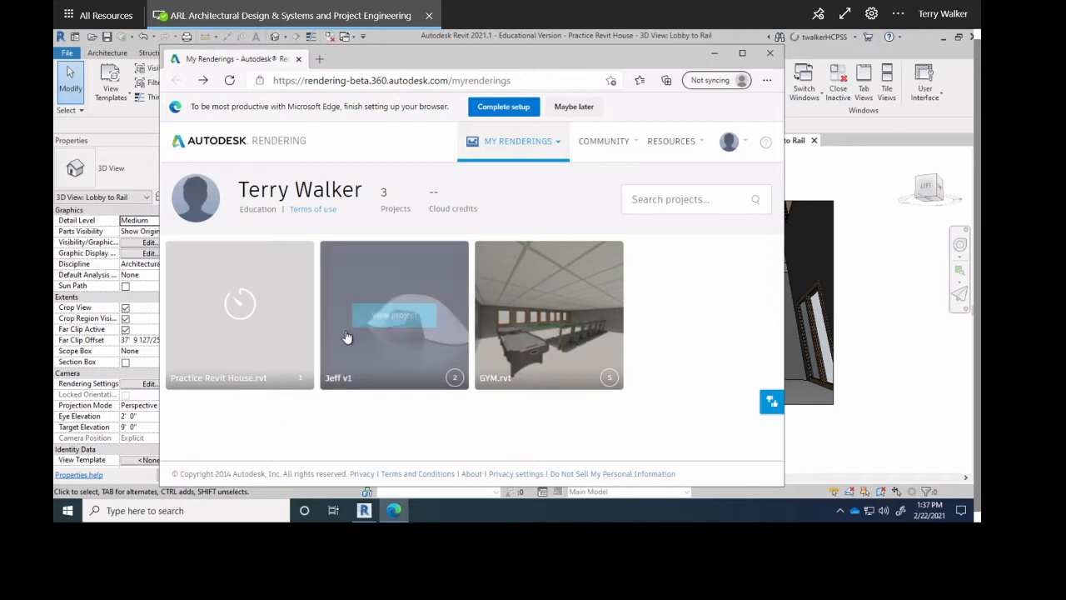
pyautogui.click(277, 369)
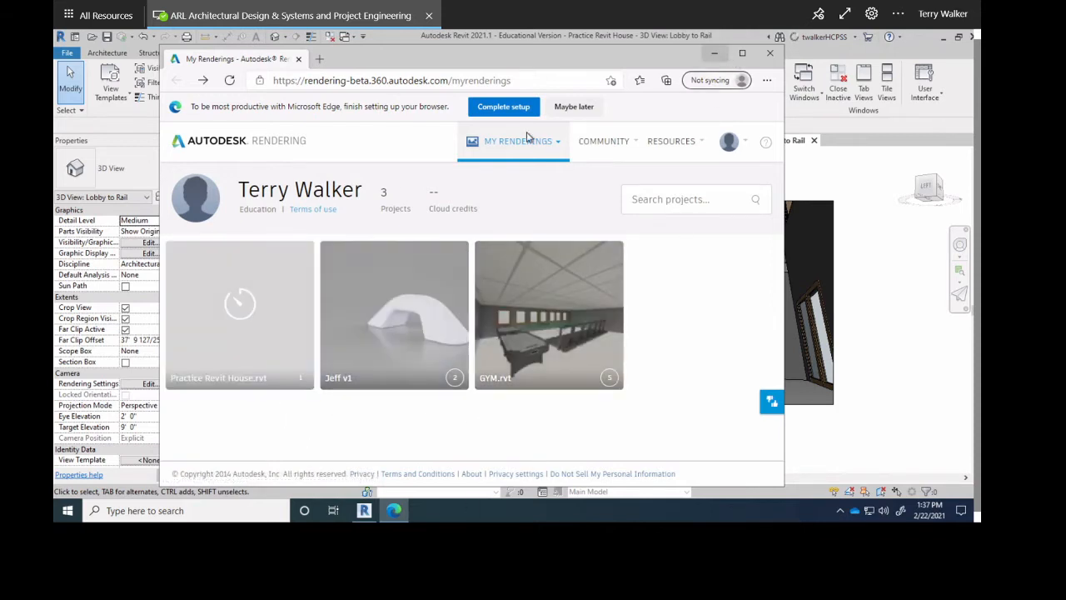
pyautogui.moveTo(250, 315)
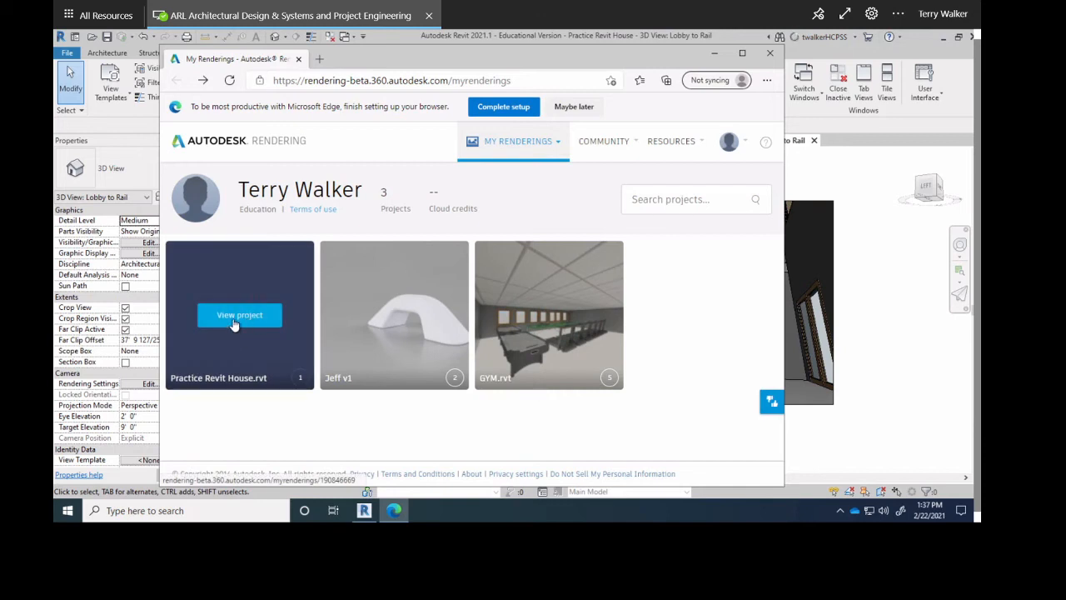
pyautogui.click(237, 317)
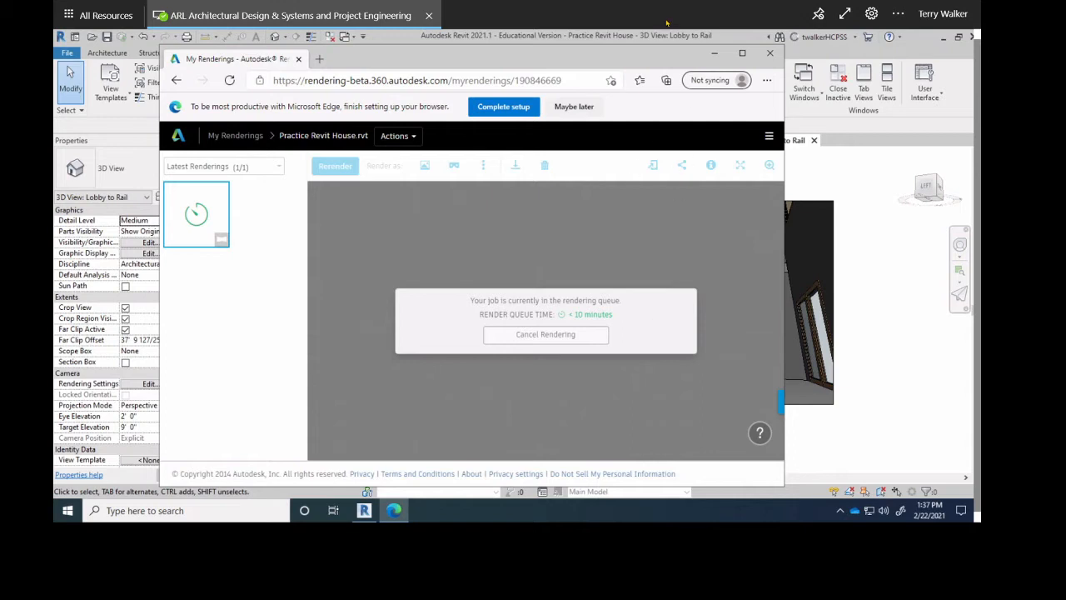
pyautogui.click(889, 275)
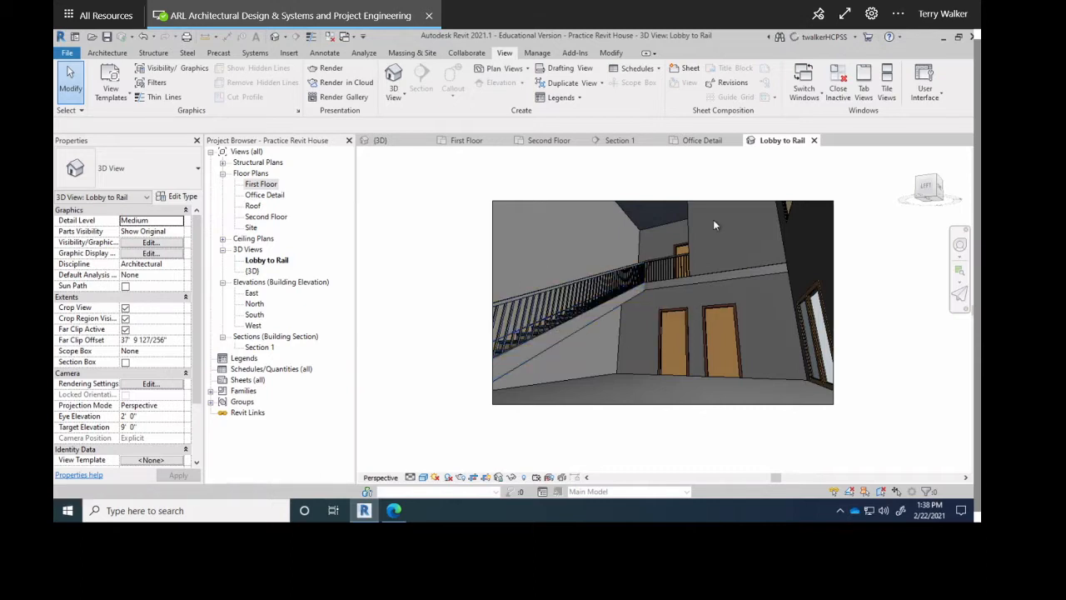
pyautogui.click(814, 39)
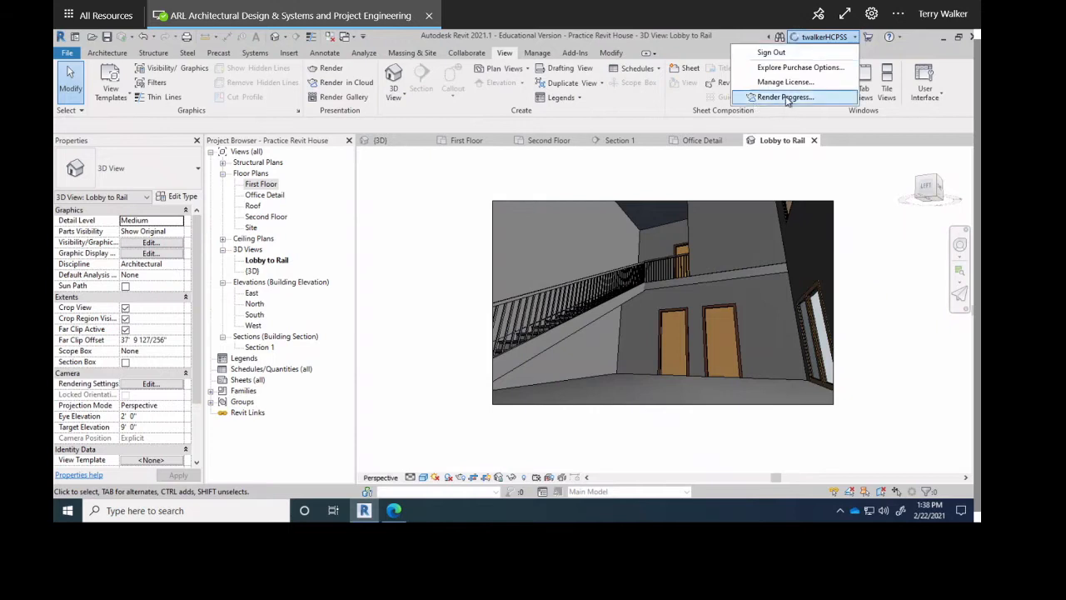
pyautogui.click(448, 304)
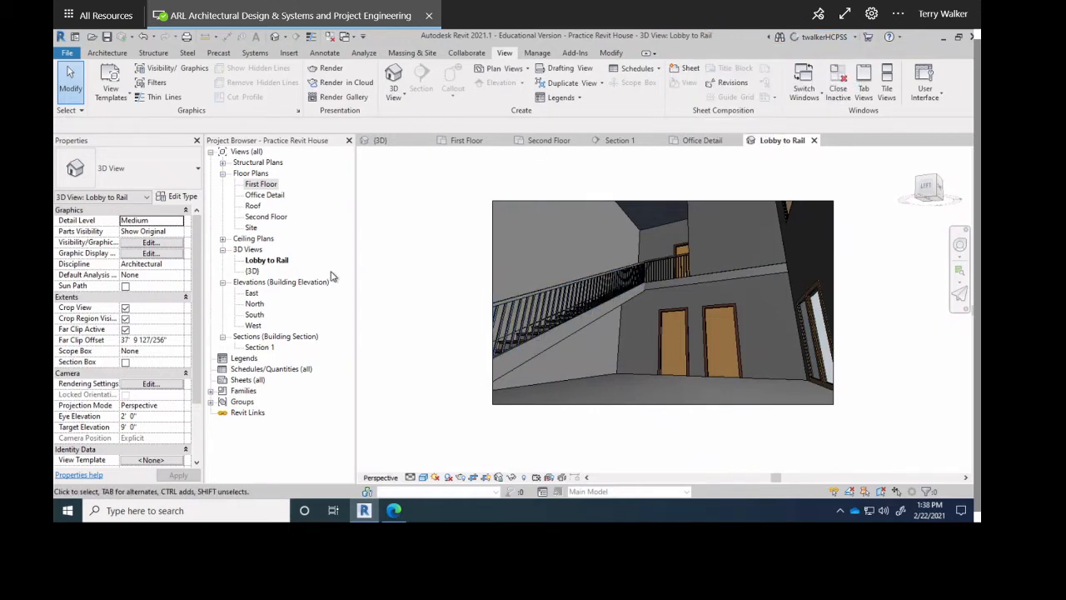
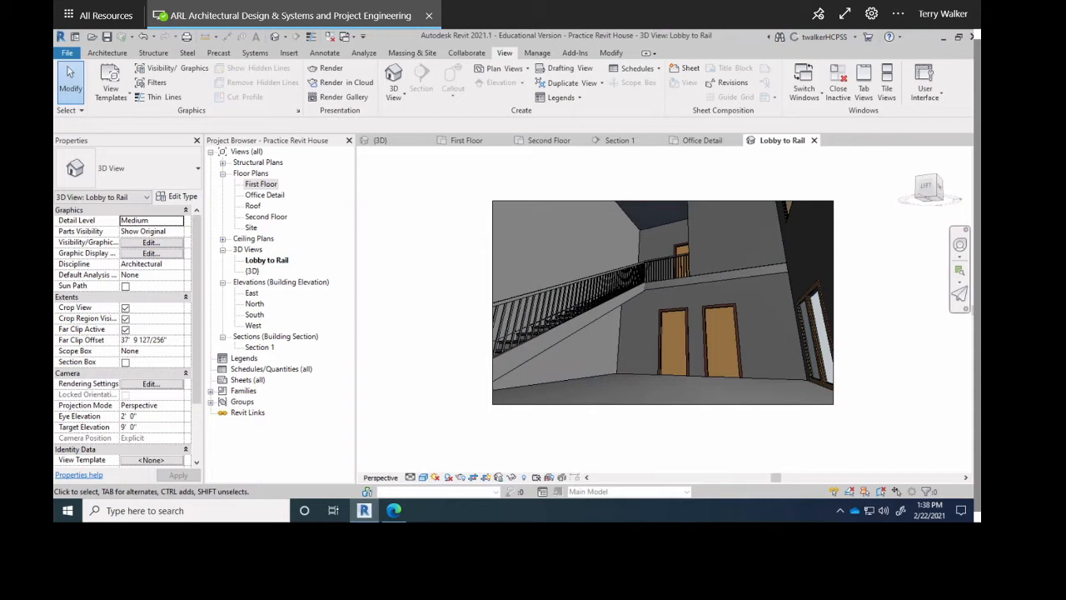
# Switch to the Section 1 building section and zoom in toward the stair and second floor.
pyautogui.click(616, 142)
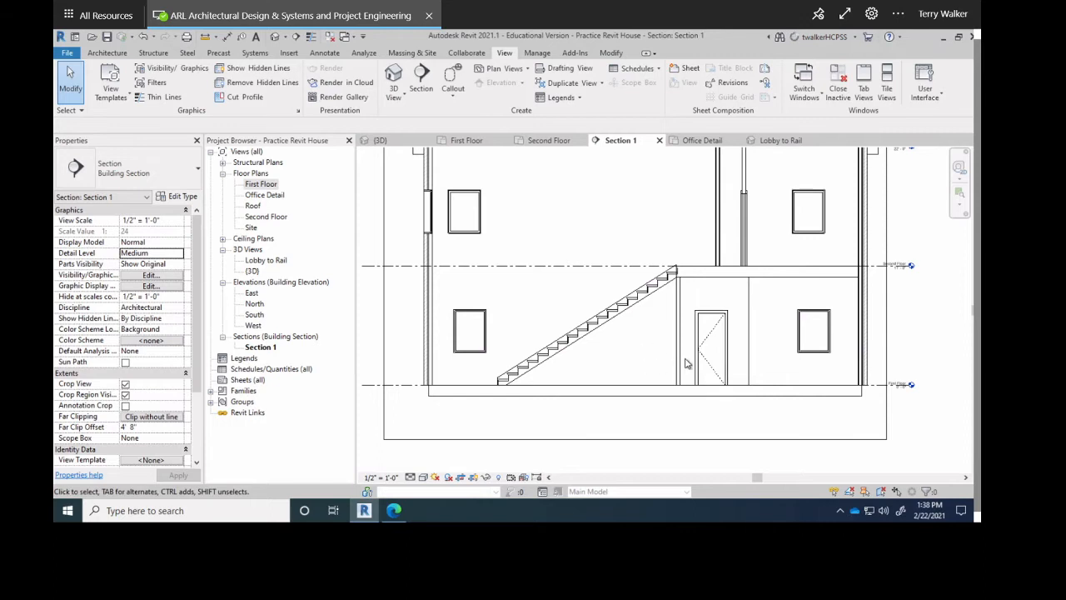
pyautogui.moveTo(733, 341); pyautogui.dragTo(610, 350, button='middle')
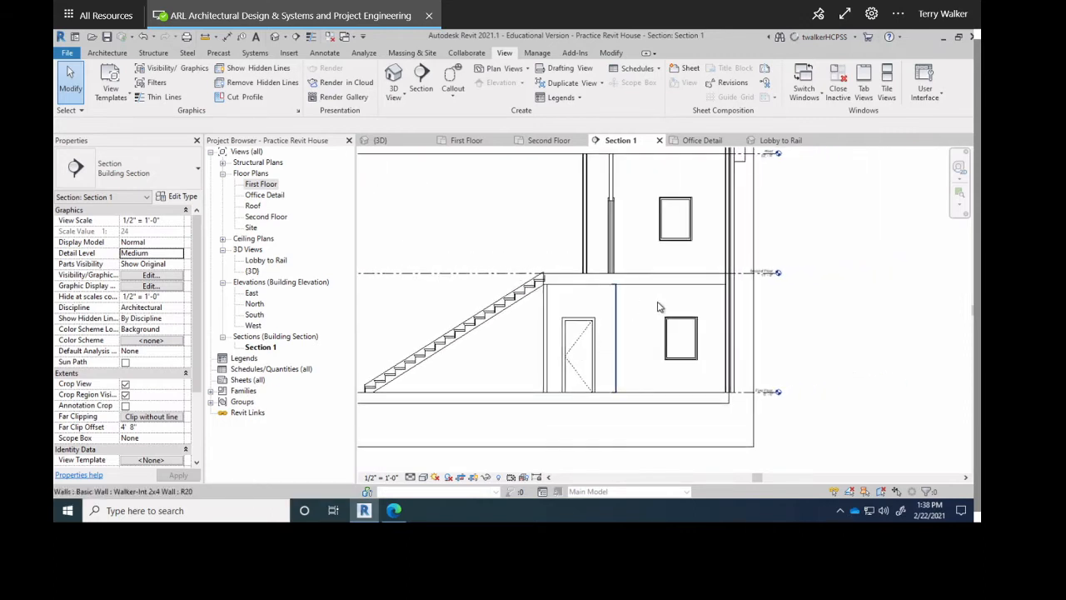
pyautogui.scroll(4, 729, 300)
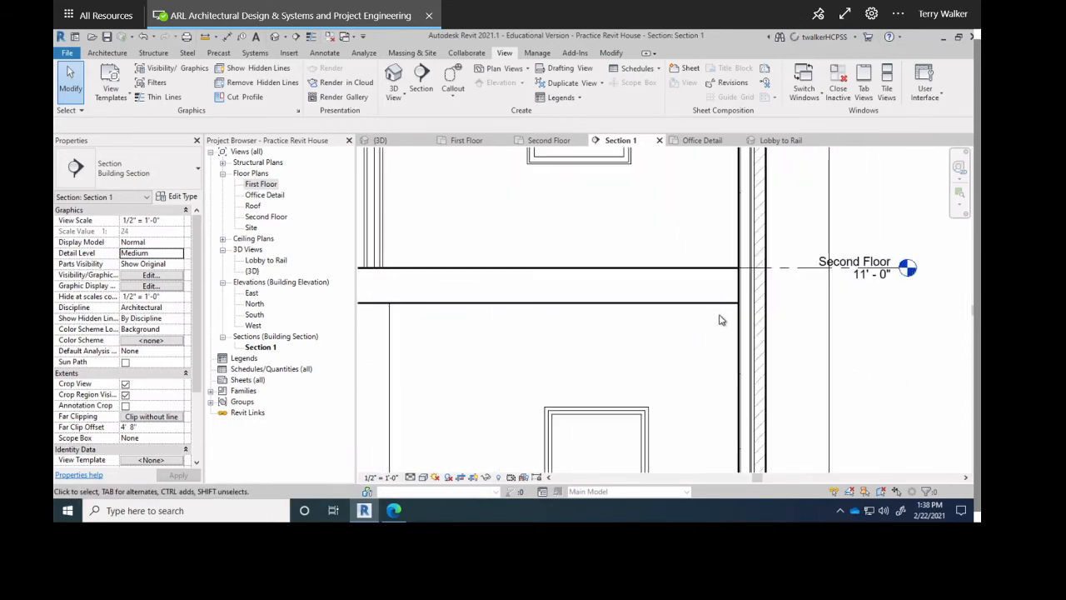
pyautogui.scroll(2, 722, 318)
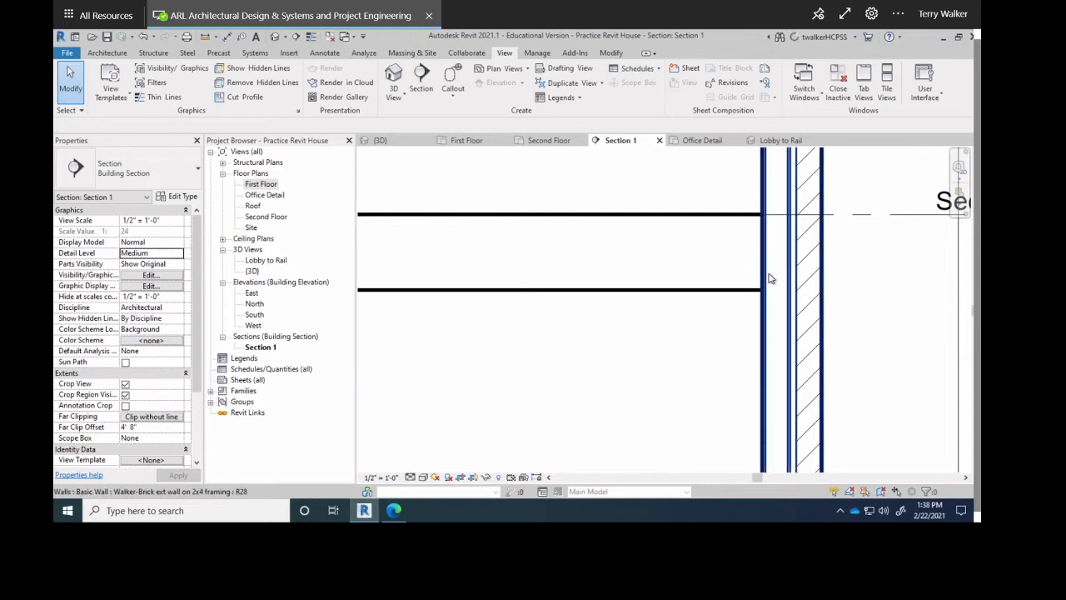
pyautogui.scroll(2, 767, 276)
# Frame the stair top at the Second Floor slab and bring up the Architecture tools.
pyautogui.moveTo(773, 230); pyautogui.dragTo(663, 307, button='middle')
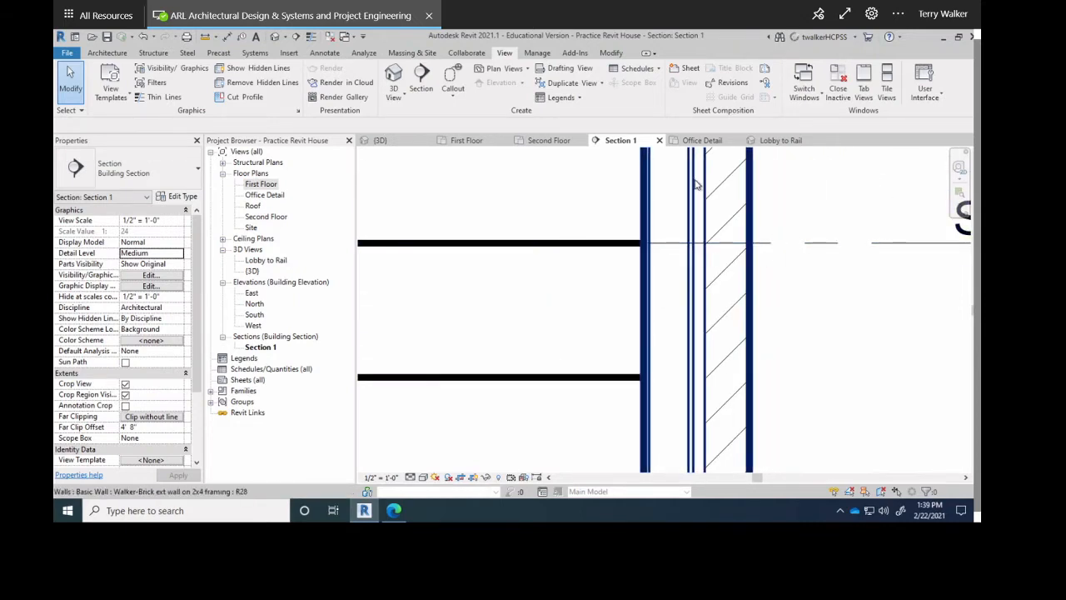
pyautogui.scroll(-1, 728, 256)
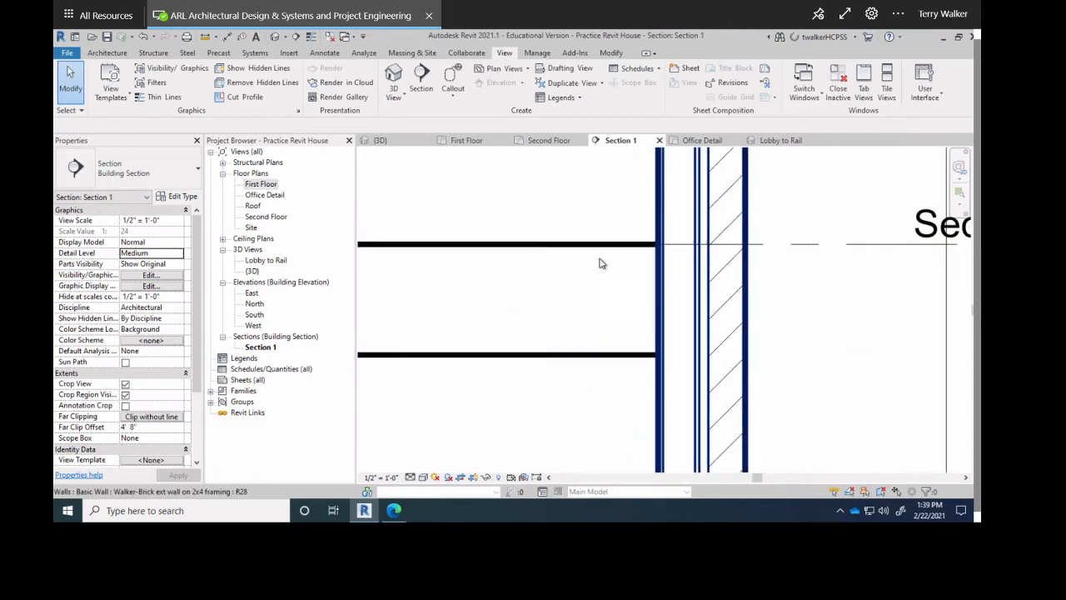
pyautogui.scroll(-2, 643, 280)
pyautogui.scroll(2, 648, 283)
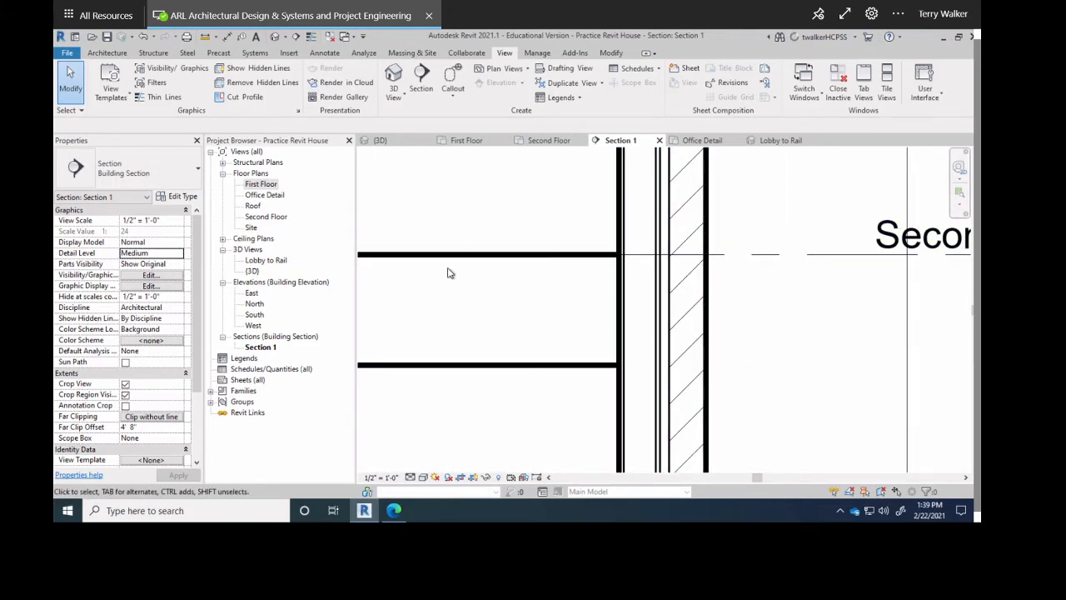
pyautogui.scroll(-5, 618, 268)
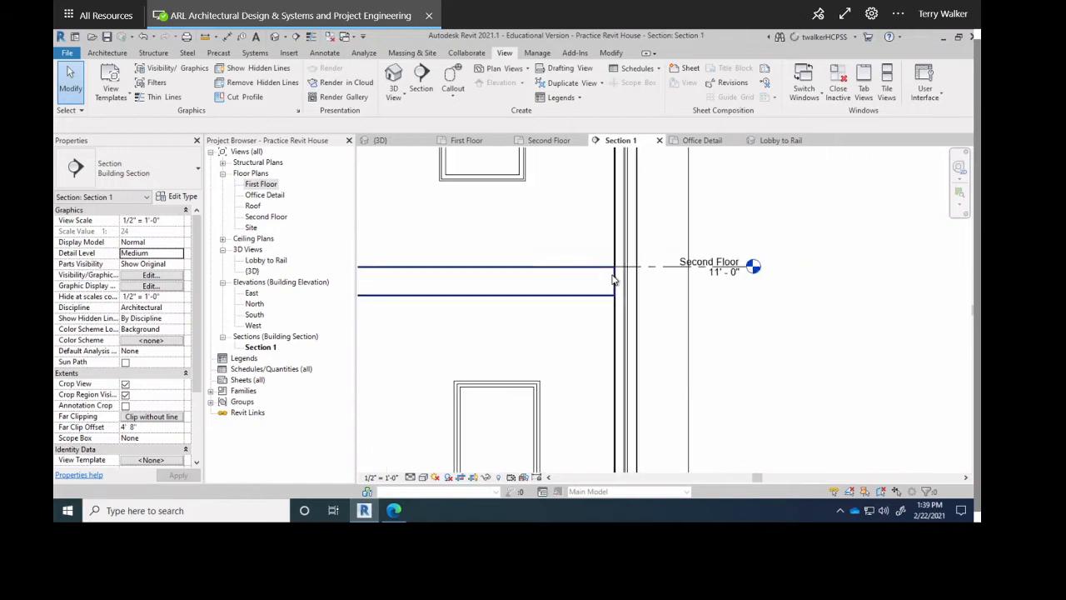
pyautogui.scroll(6, 518, 300)
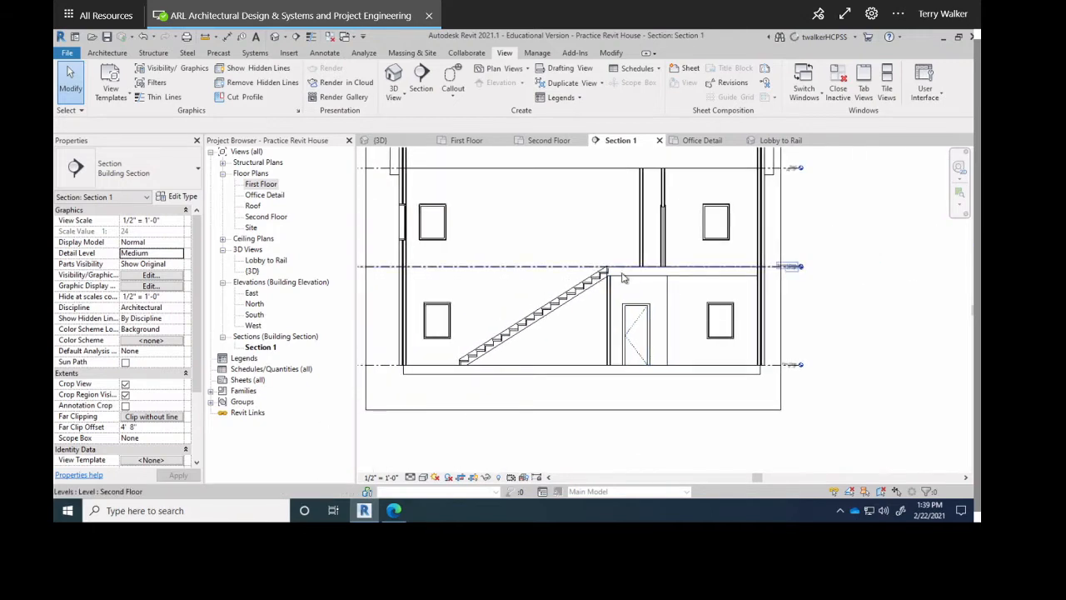
pyautogui.scroll(2, 600, 279)
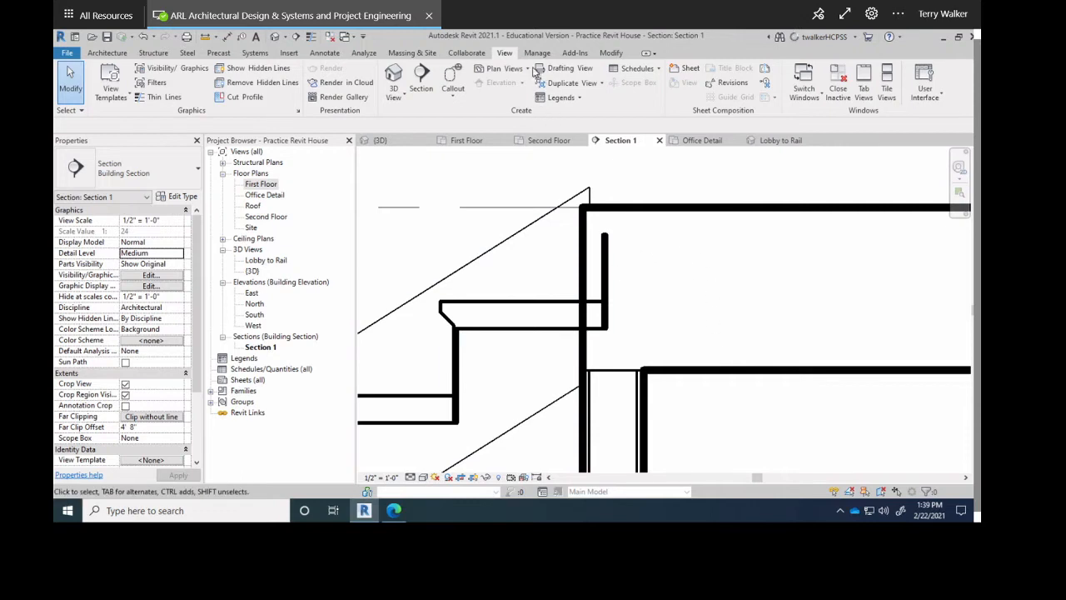
pyautogui.click(110, 53)
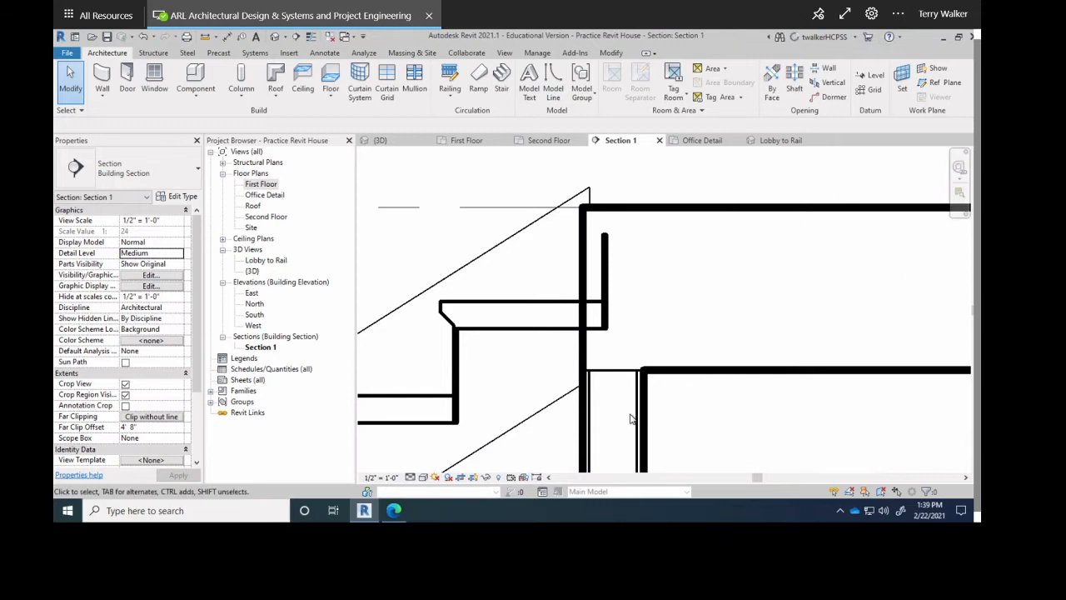
pyautogui.scroll(-1, 685, 325)
pyautogui.scroll(-1, 685, 325)
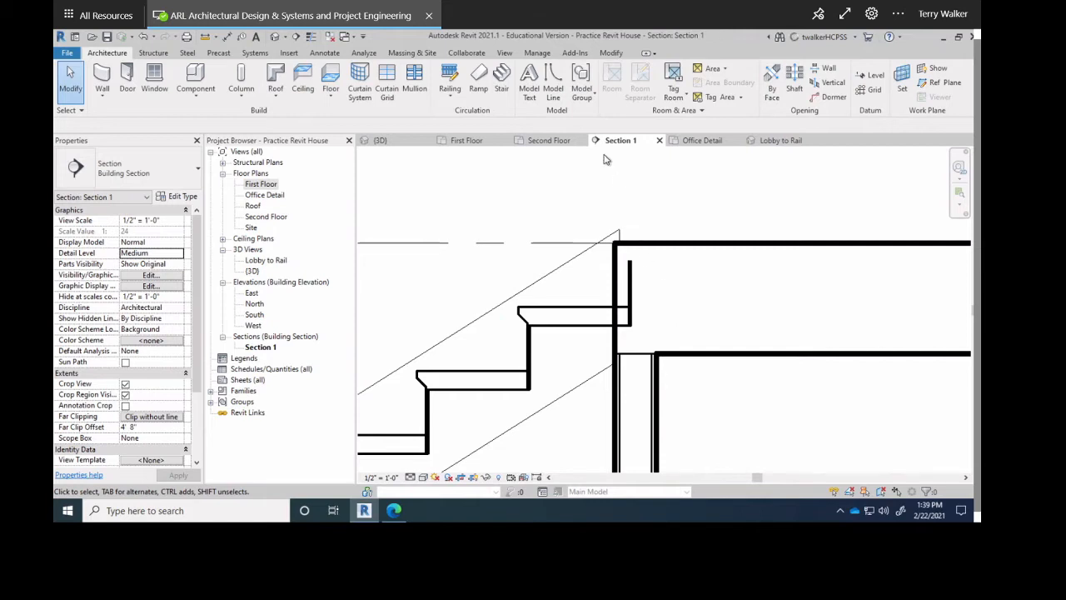
pyautogui.click(552, 85)
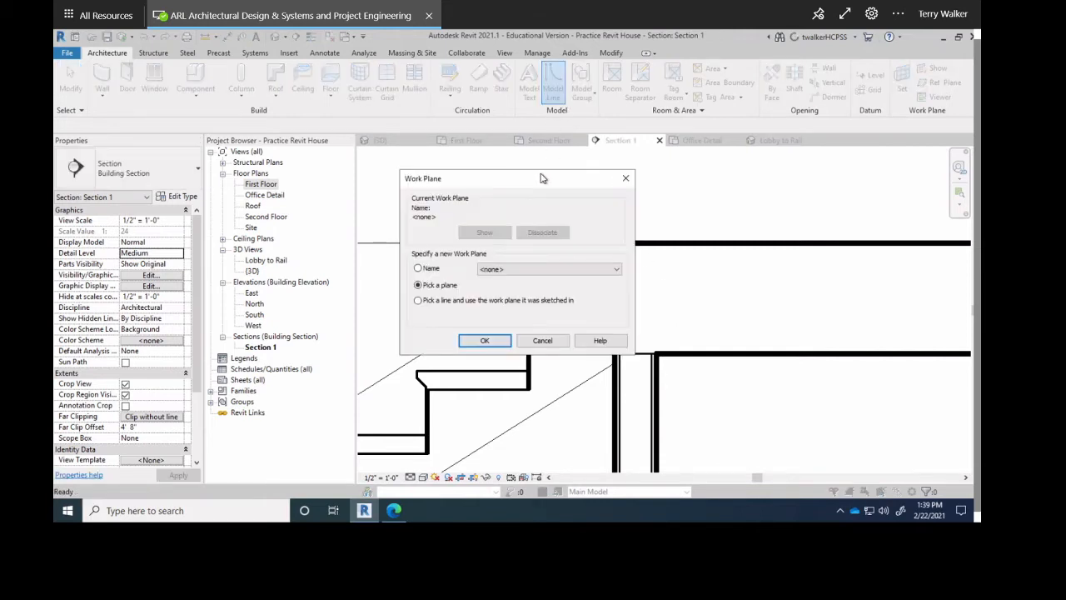
pyautogui.moveTo(537, 181); pyautogui.dragTo(534, 175)
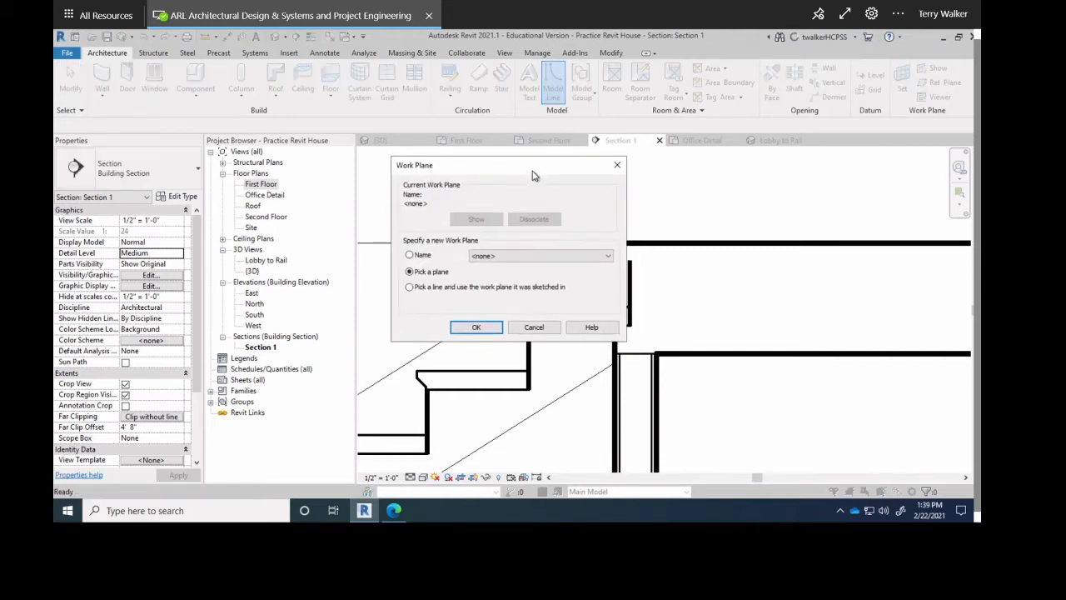
pyautogui.click(544, 258)
pyautogui.click(543, 265)
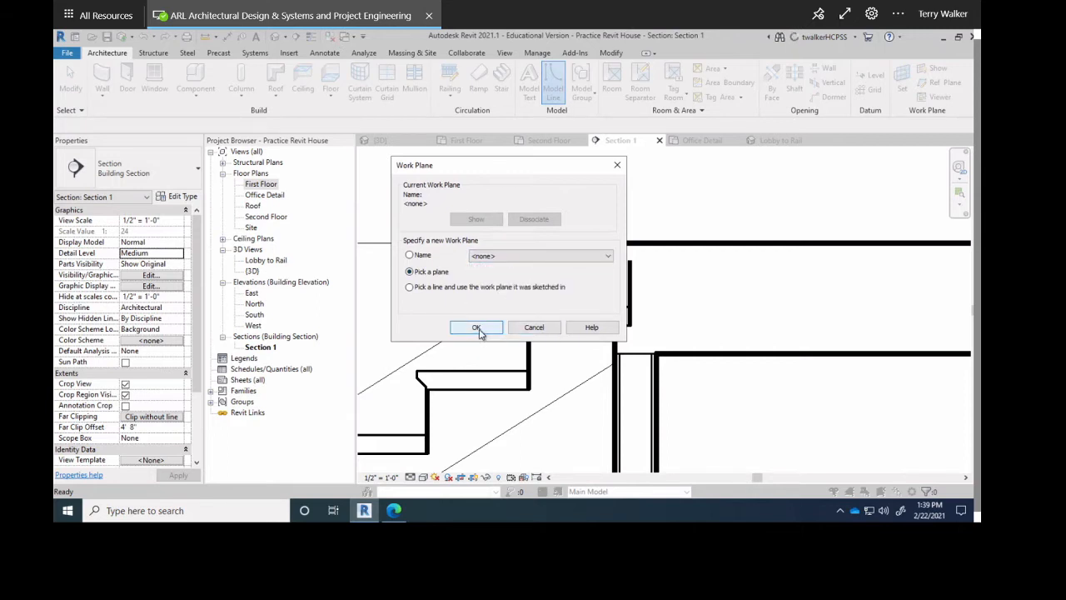
pyautogui.click(534, 327)
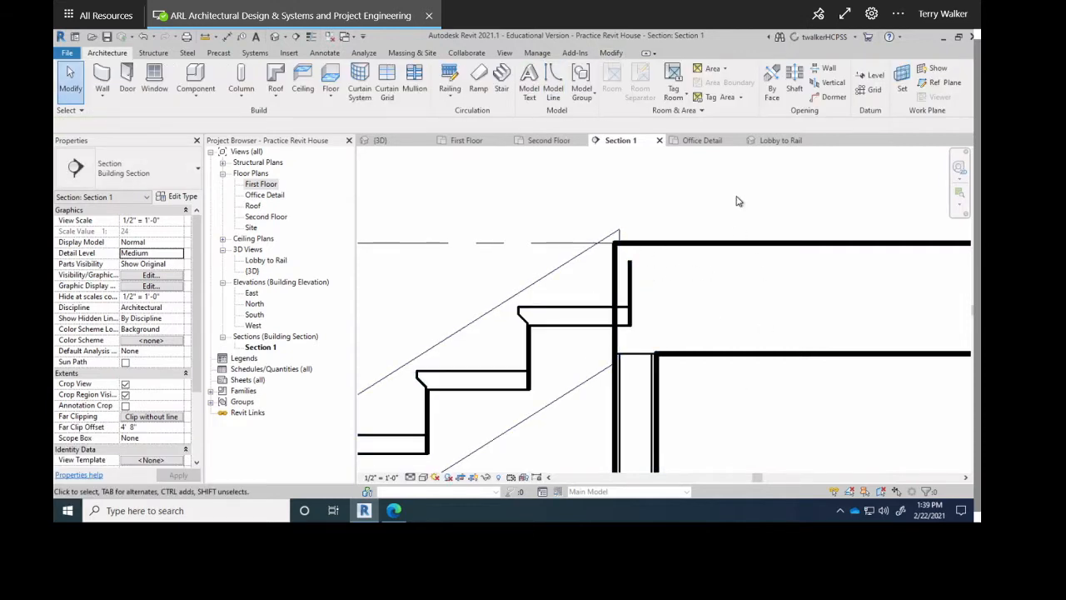
pyautogui.click(609, 55)
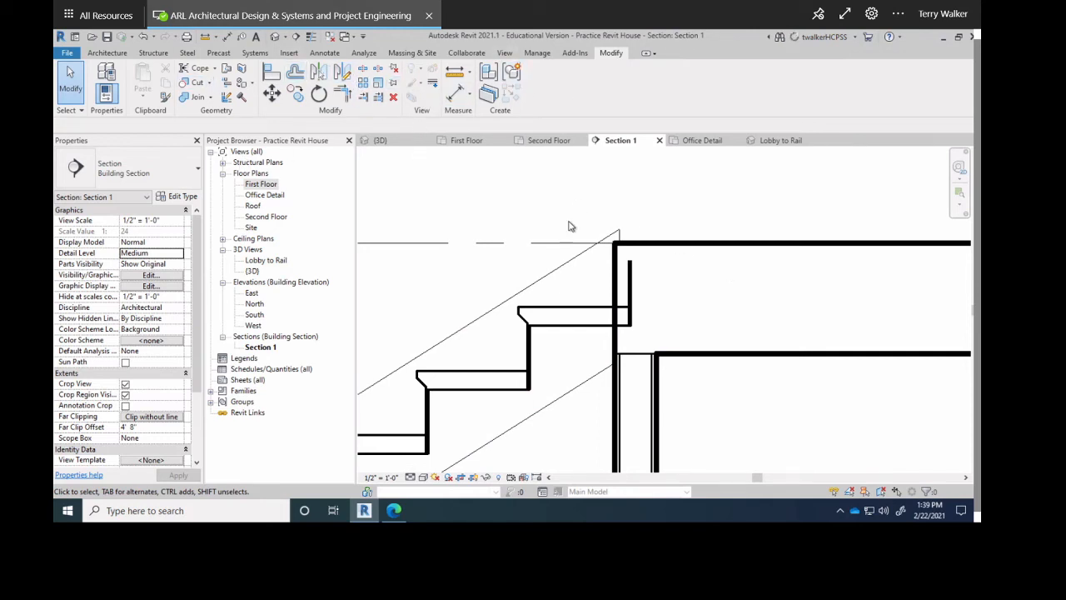
pyautogui.scroll(-2, 626, 305)
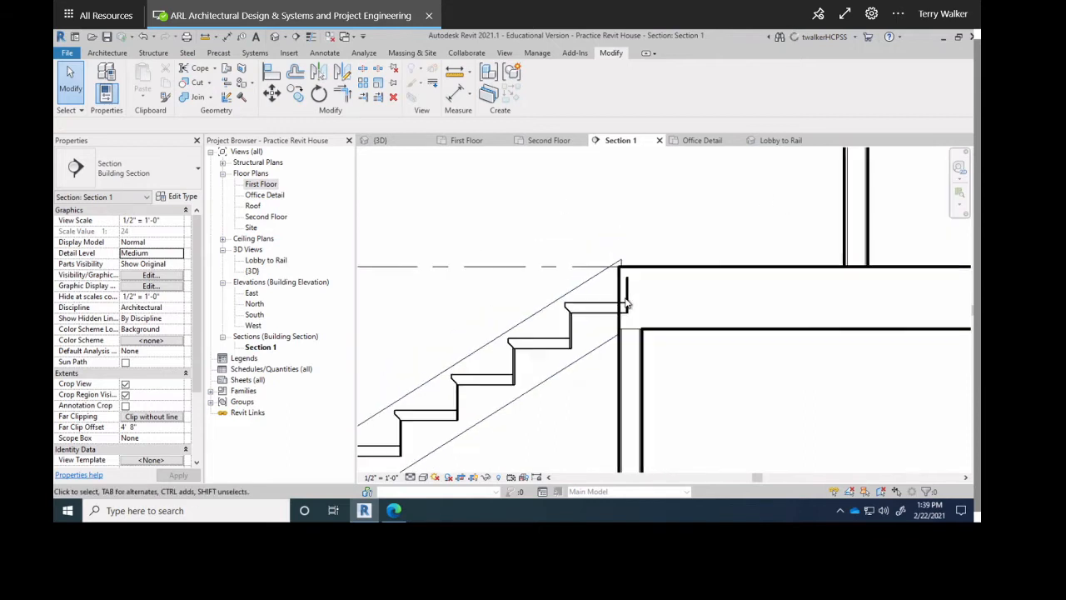
pyautogui.scroll(-1, 626, 304)
pyautogui.scroll(-1, 683, 269)
pyautogui.moveTo(639, 309); pyautogui.dragTo(724, 224, button='middle')
pyautogui.click(713, 240)
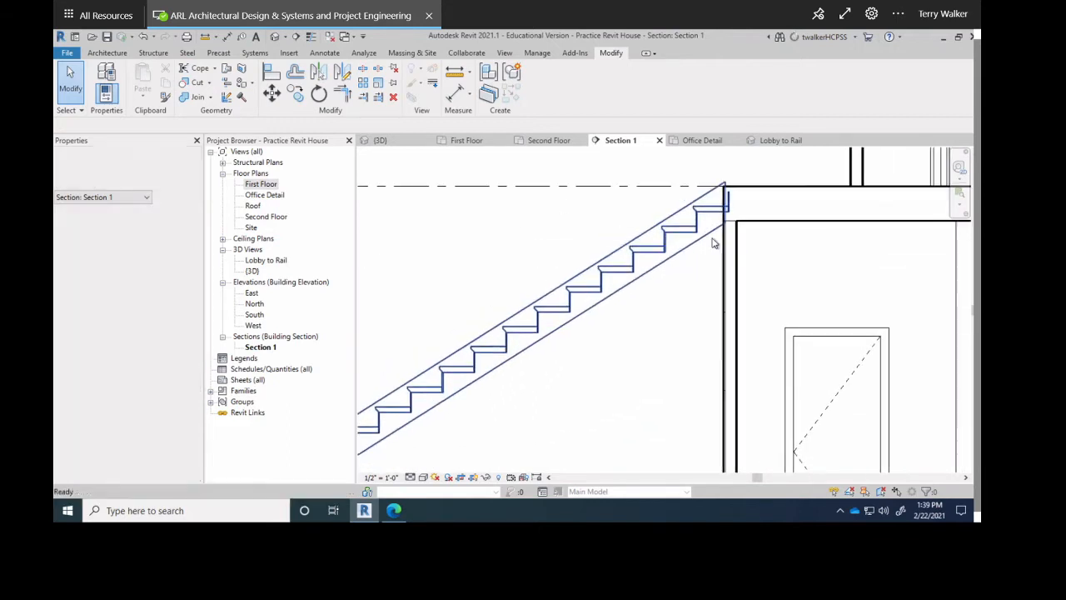
pyautogui.scroll(-2, 713, 239)
pyautogui.moveTo(716, 269); pyautogui.dragTo(695, 330, button='middle')
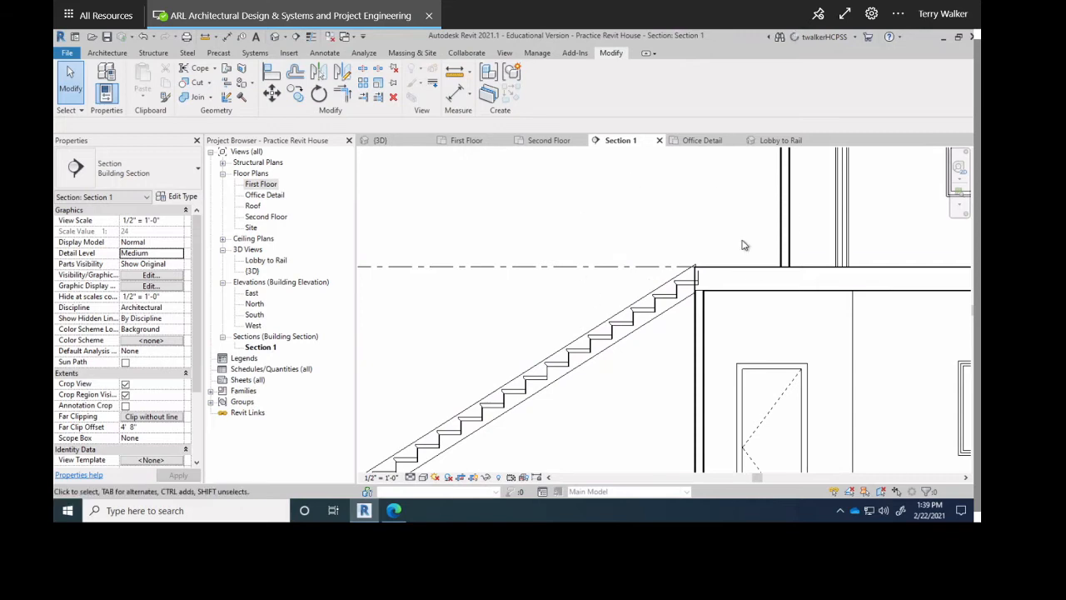
pyautogui.click(533, 55)
pyautogui.click(506, 55)
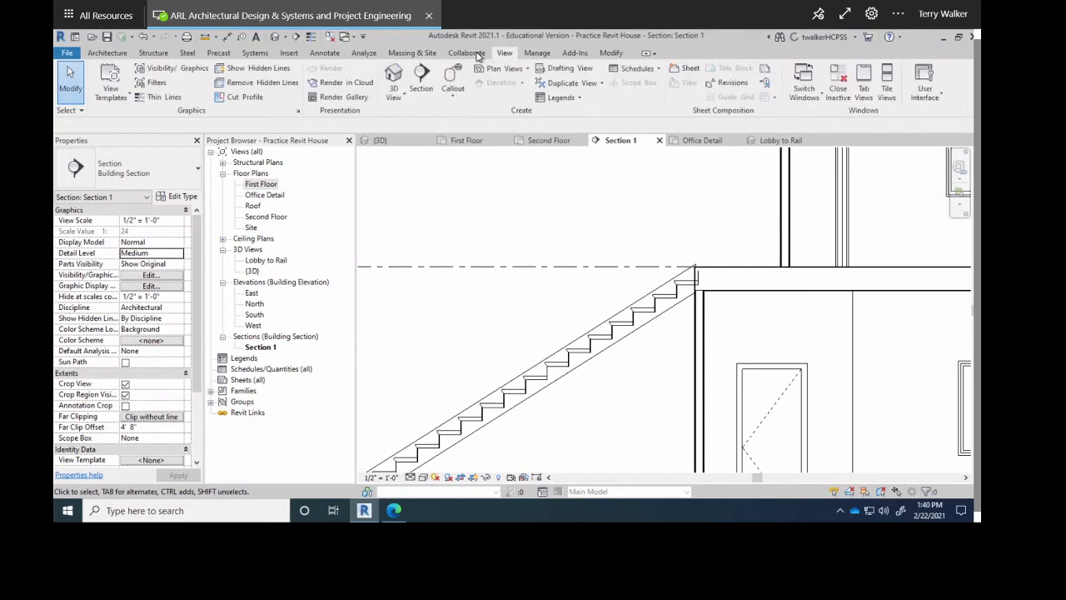
pyautogui.click(468, 53)
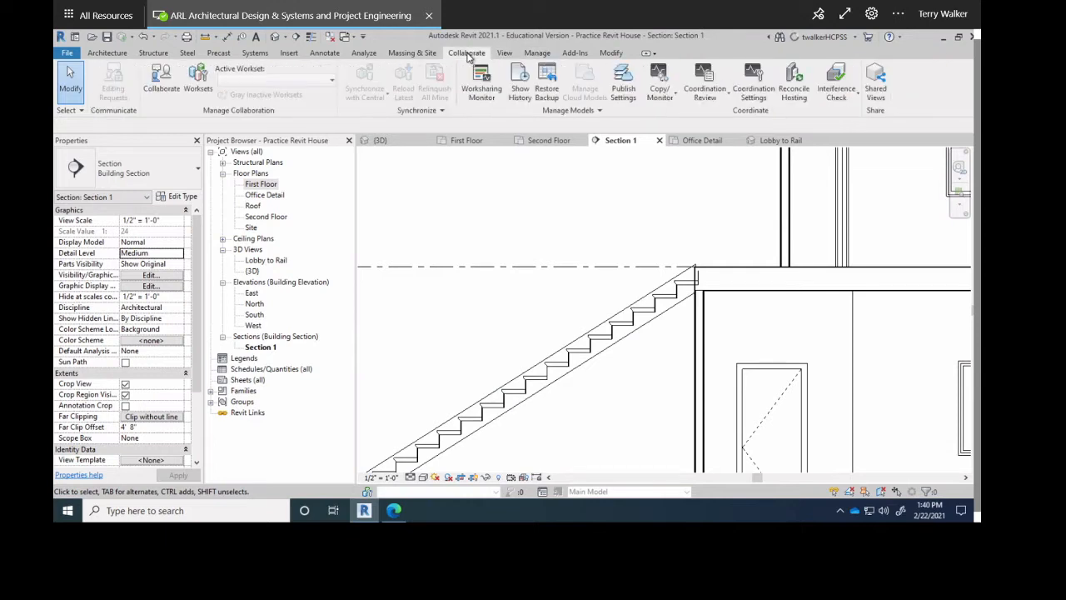
pyautogui.click(414, 53)
pyautogui.click(359, 55)
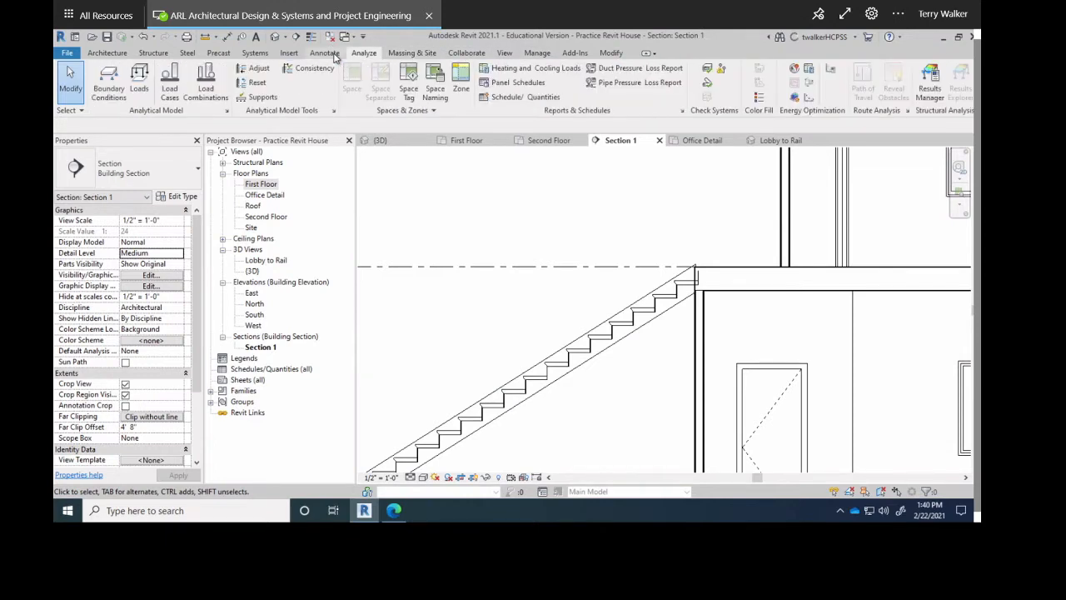
pyautogui.click(332, 54)
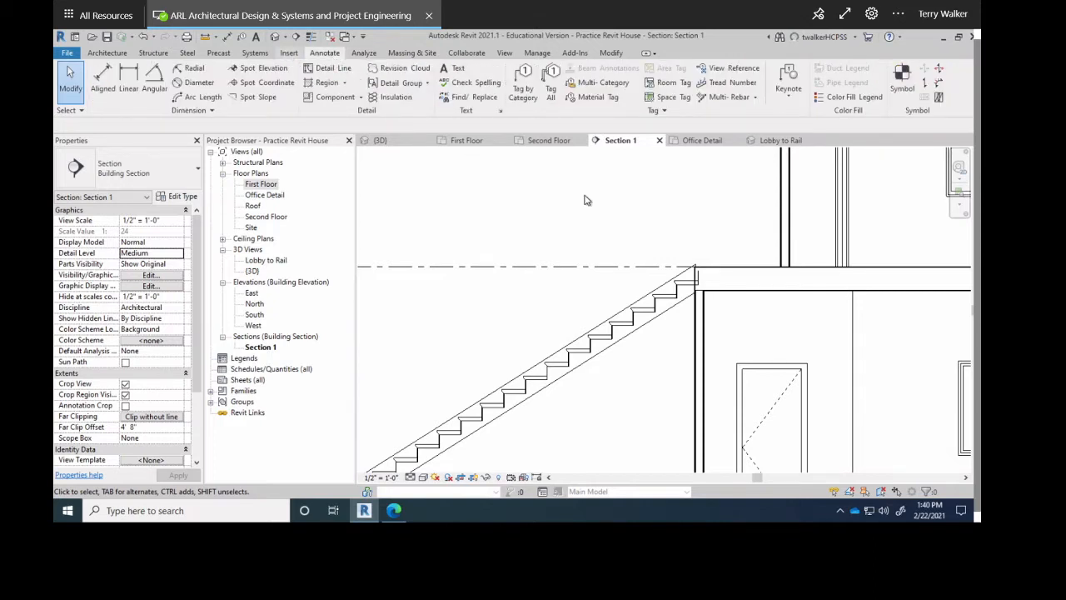
pyautogui.click(289, 53)
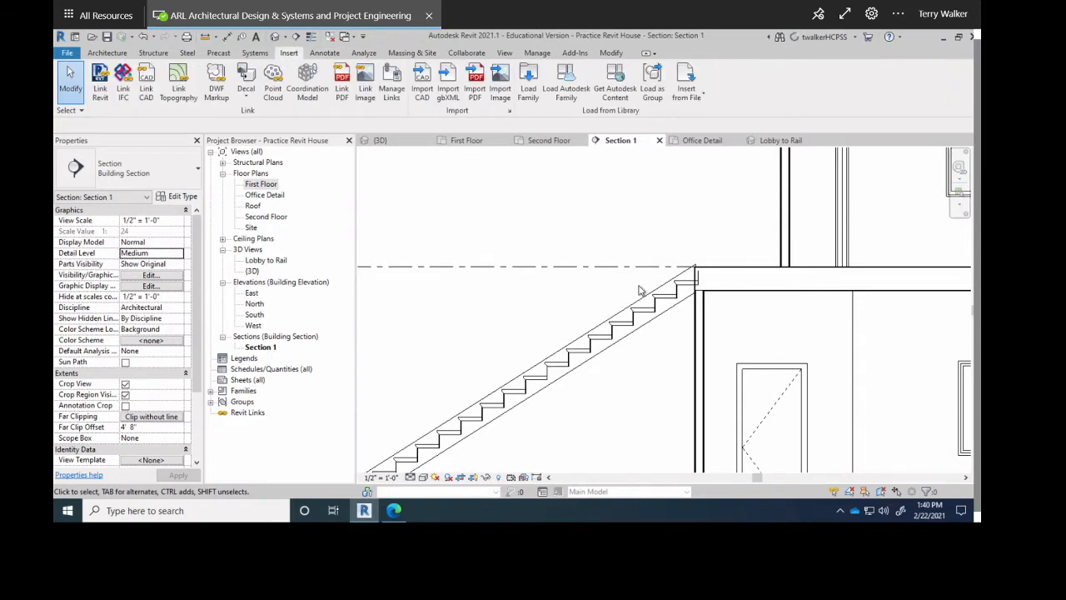
pyautogui.click(253, 53)
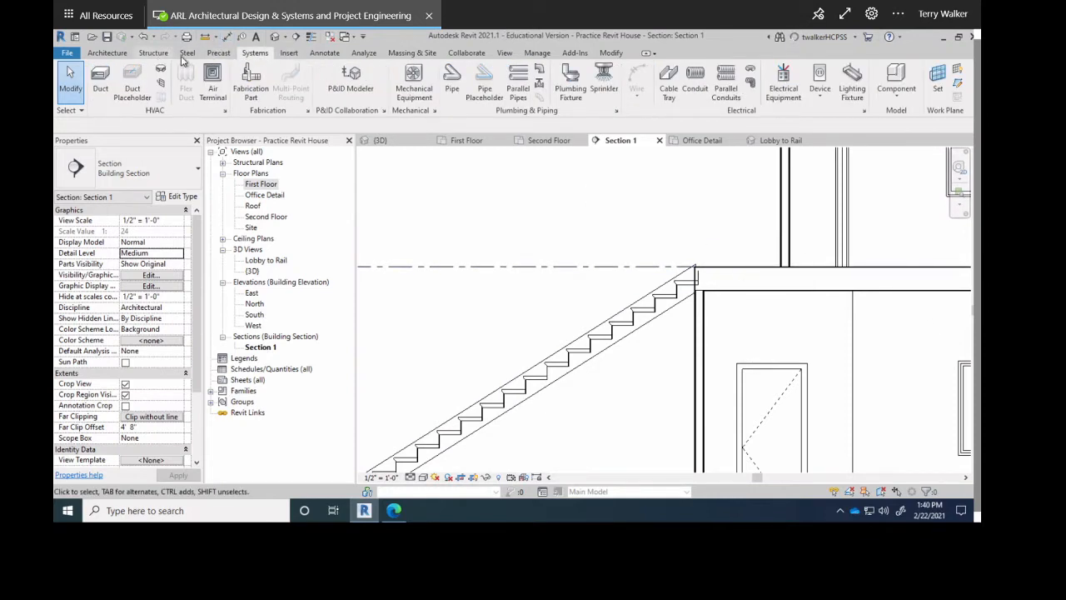
pyautogui.click(154, 55)
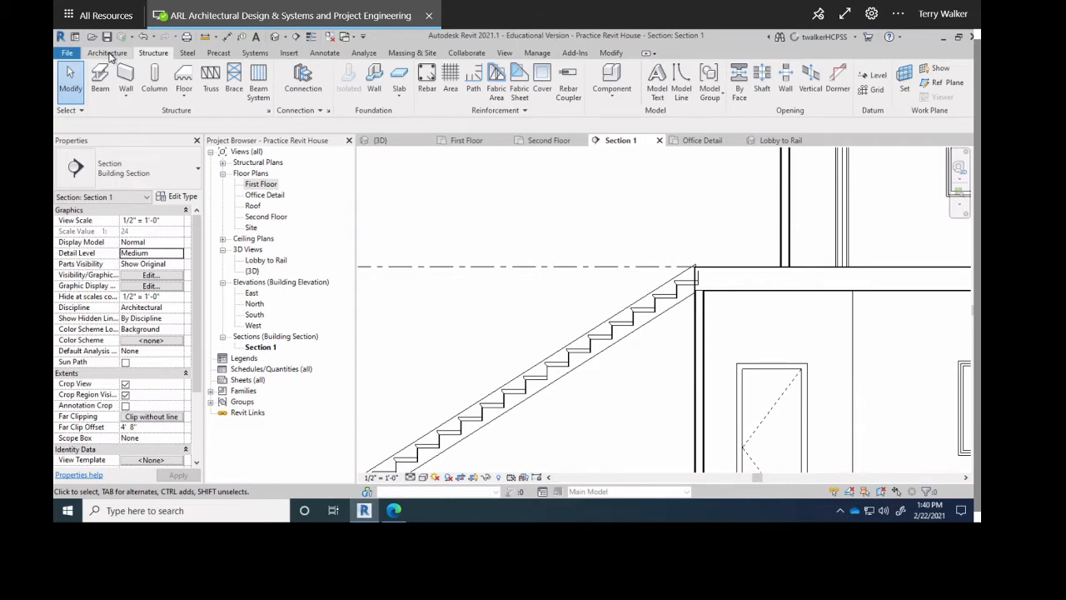
# Abandon the model line's Pick a Plane placement, leaving Section 1 framed on the stair top.
pyautogui.click(108, 54)
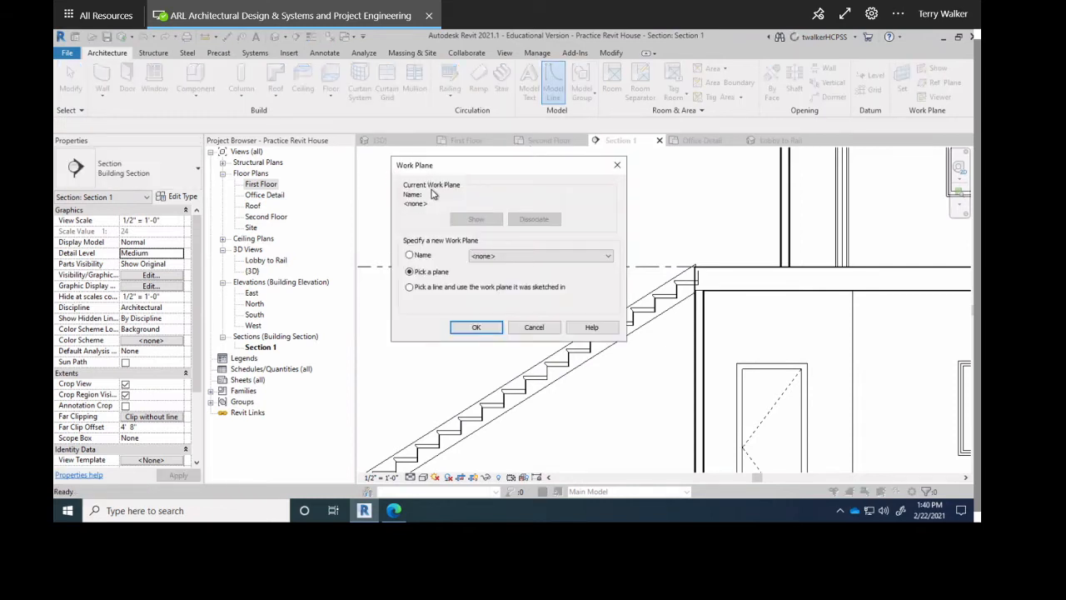
pyautogui.click(463, 333)
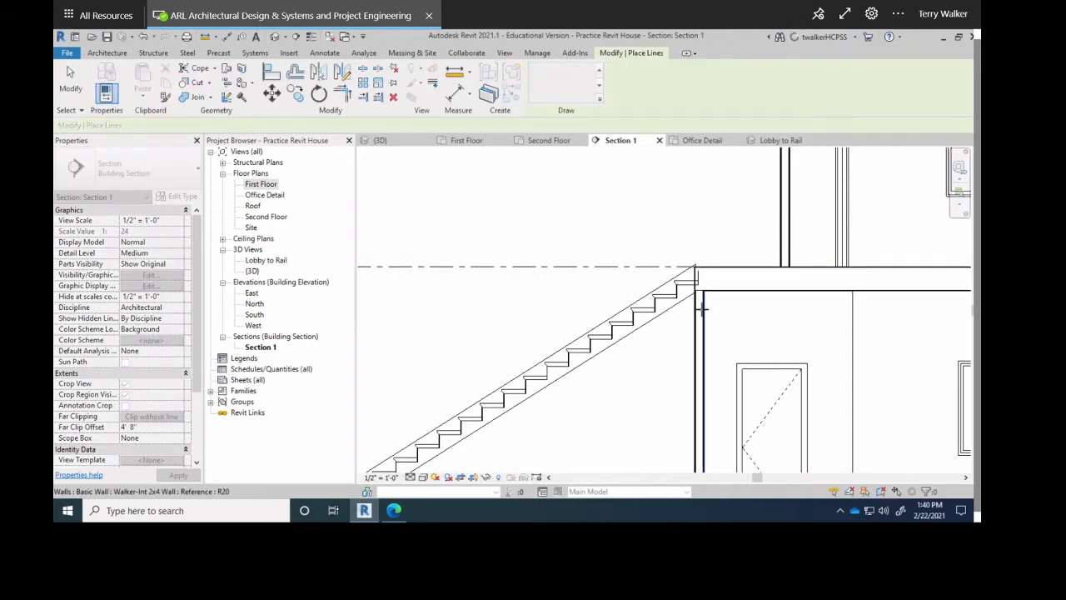
pyautogui.scroll(3, 705, 283)
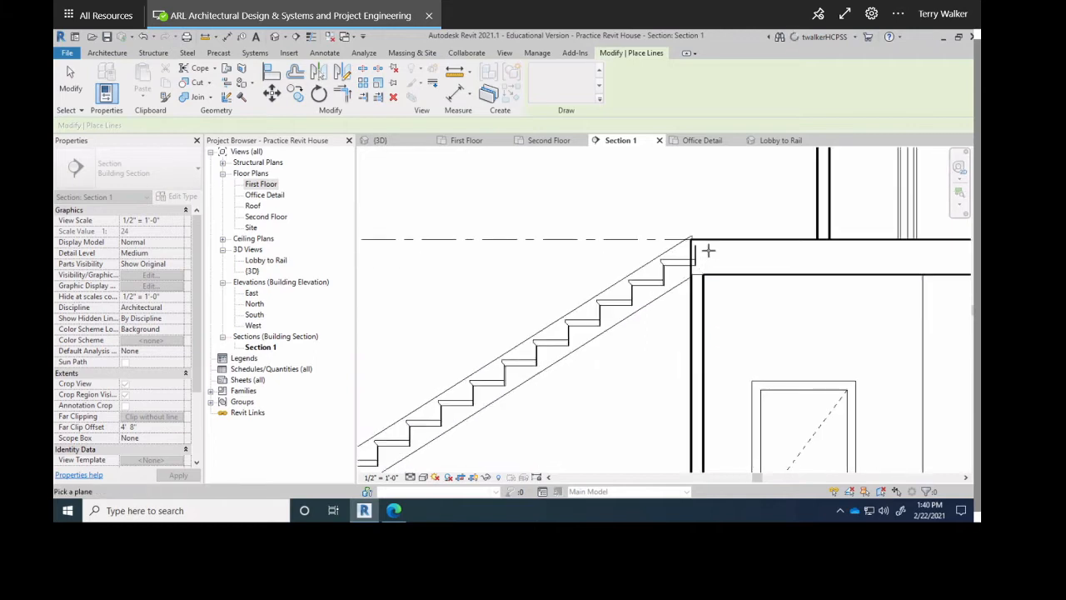
pyautogui.scroll(1, 727, 237)
pyautogui.moveTo(732, 246); pyautogui.dragTo(692, 285, button='middle')
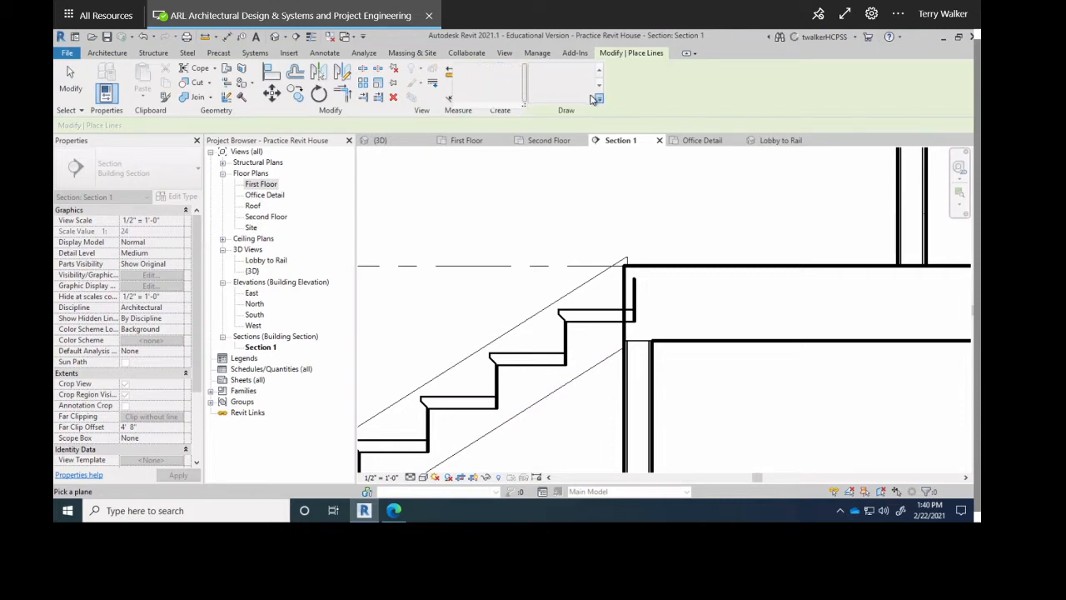
pyautogui.click(395, 99)
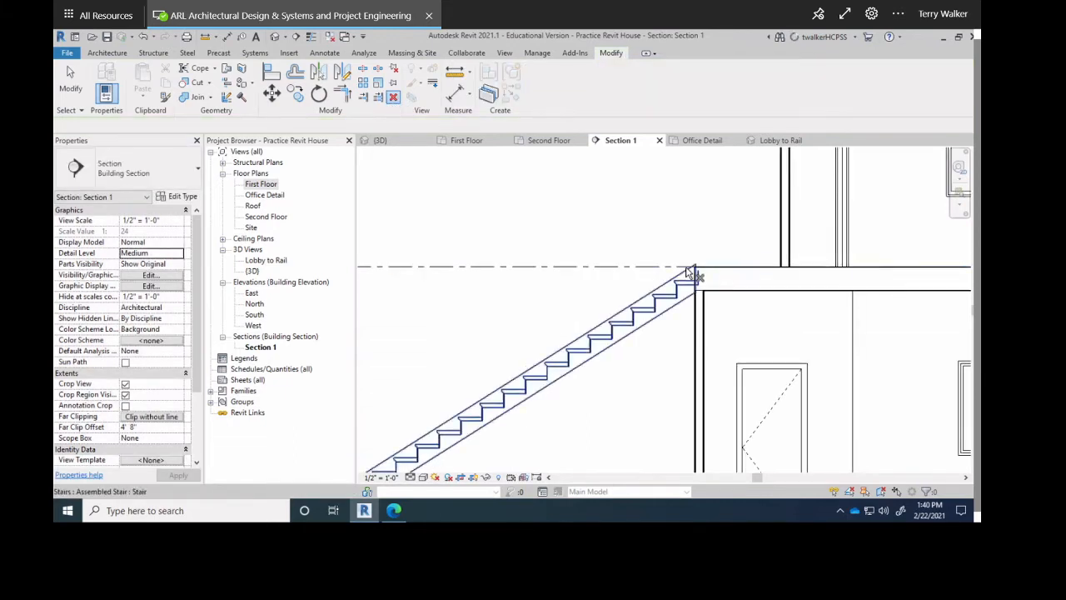
pyautogui.scroll(3, 688, 272)
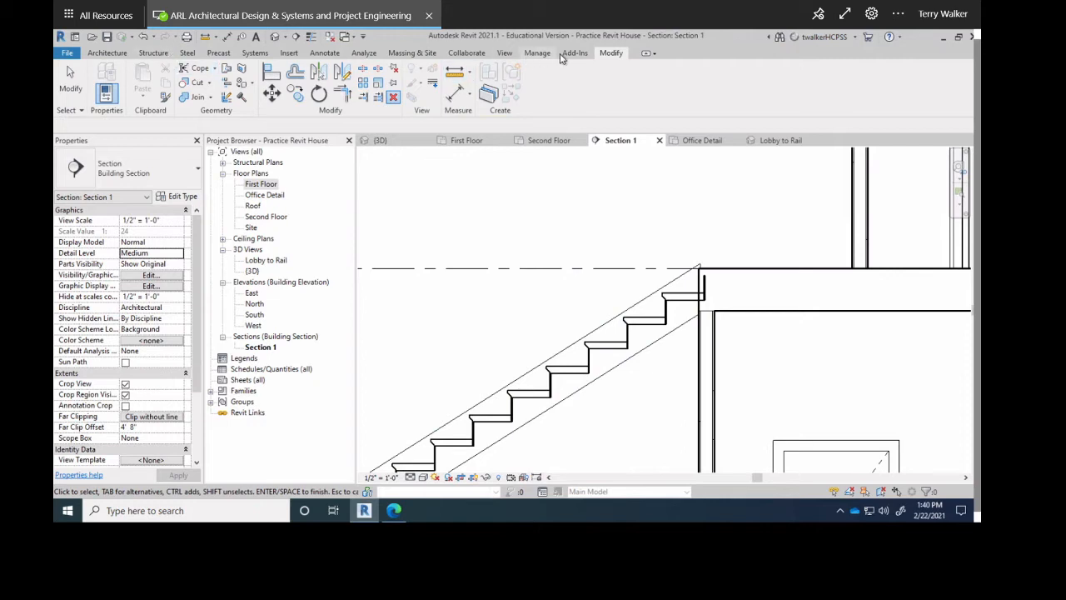
pyautogui.scroll(3, 733, 310)
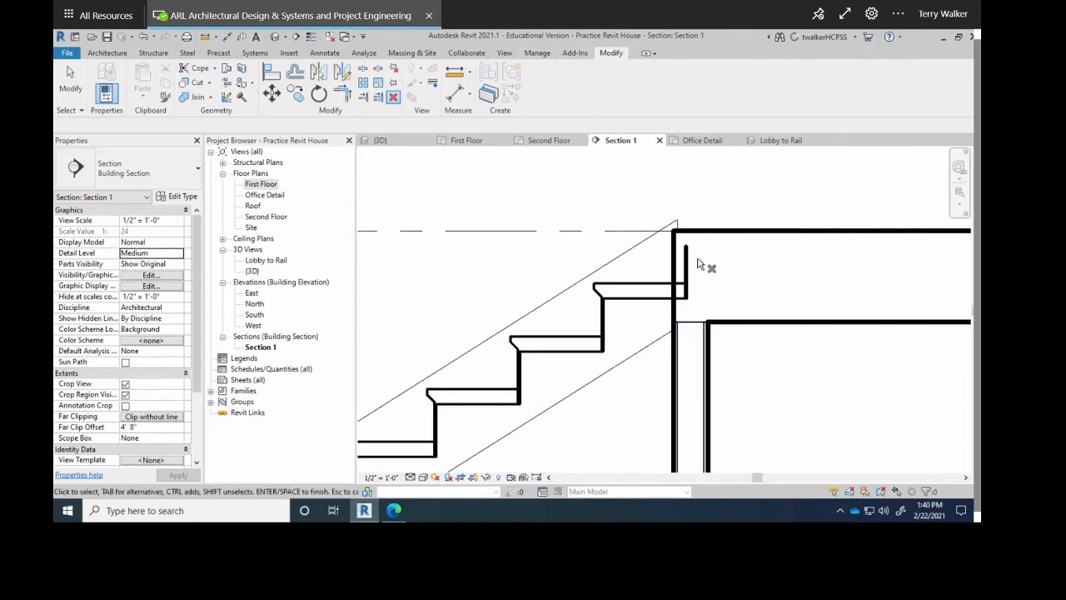
pyautogui.scroll(-5, 640, 319)
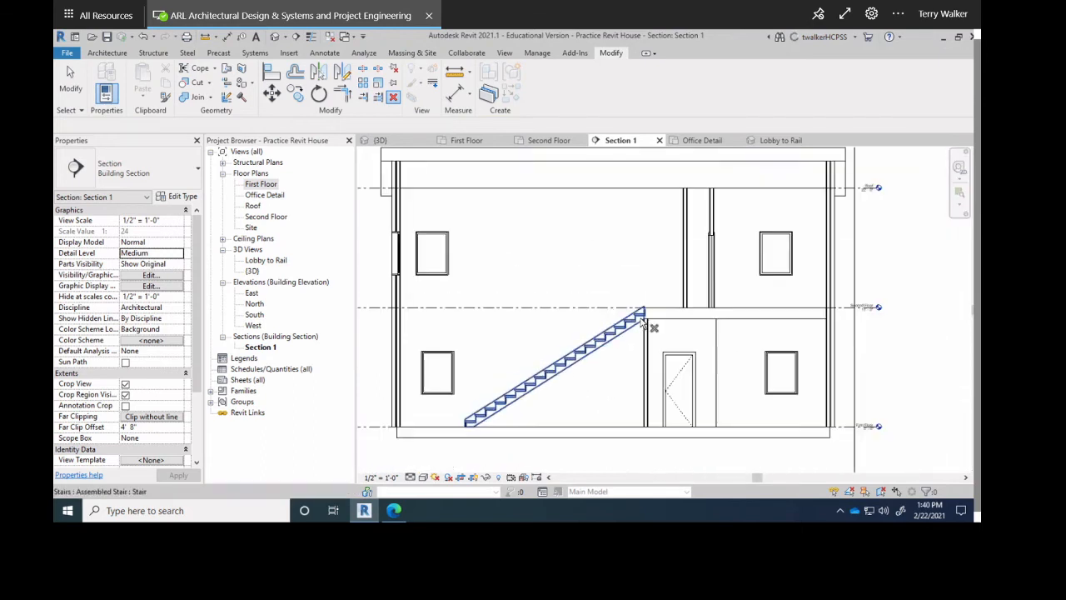
pyautogui.scroll(2, 640, 319)
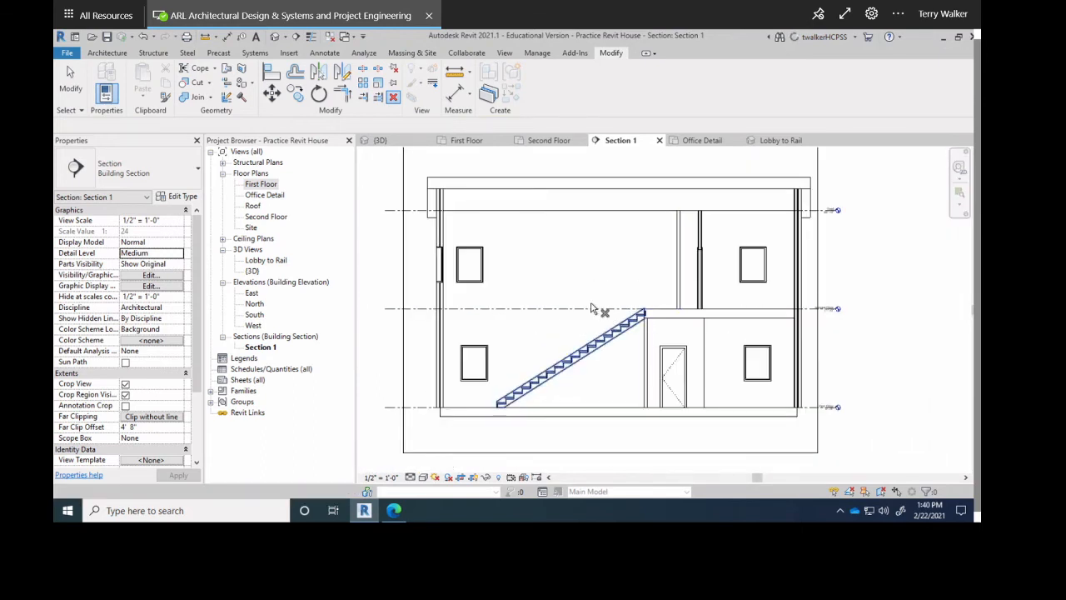
pyautogui.scroll(1, 452, 310)
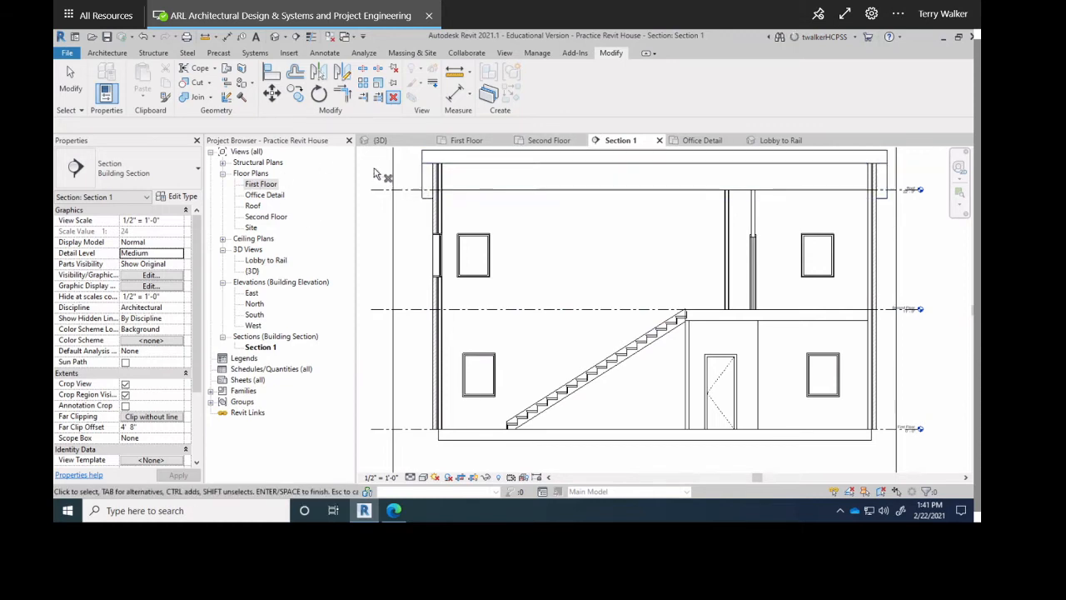
pyautogui.click(377, 140)
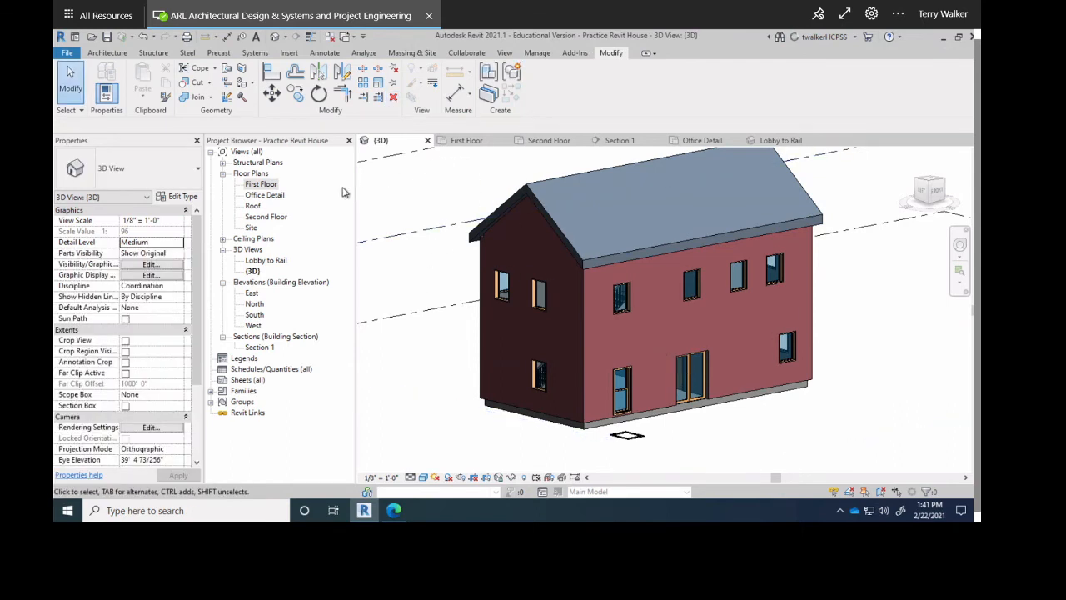
pyautogui.doubleClick(252, 261)
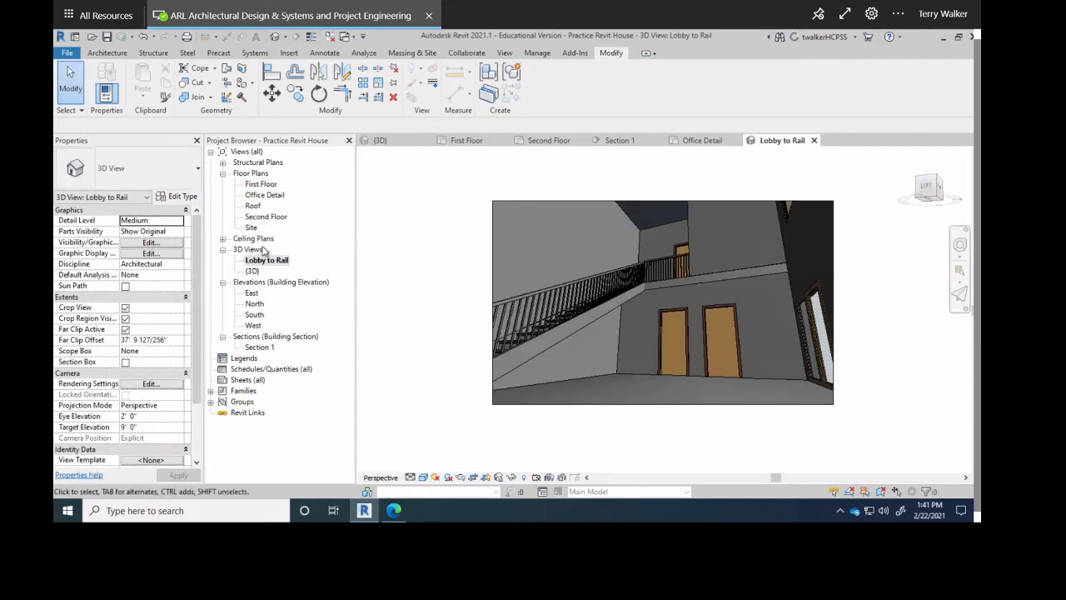
pyautogui.doubleClick(258, 347)
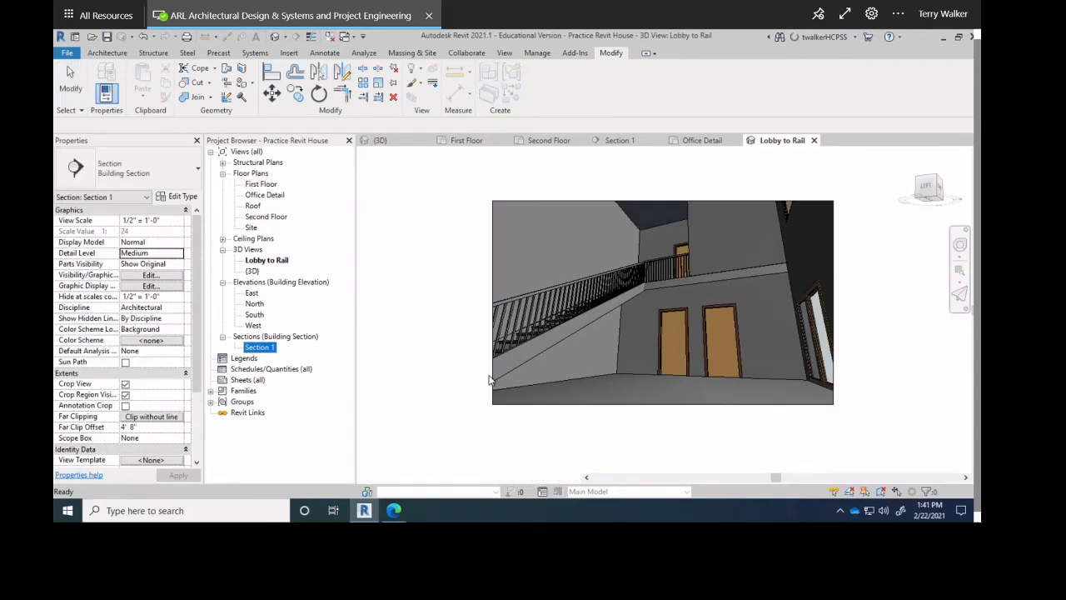
pyautogui.scroll(5, 702, 311)
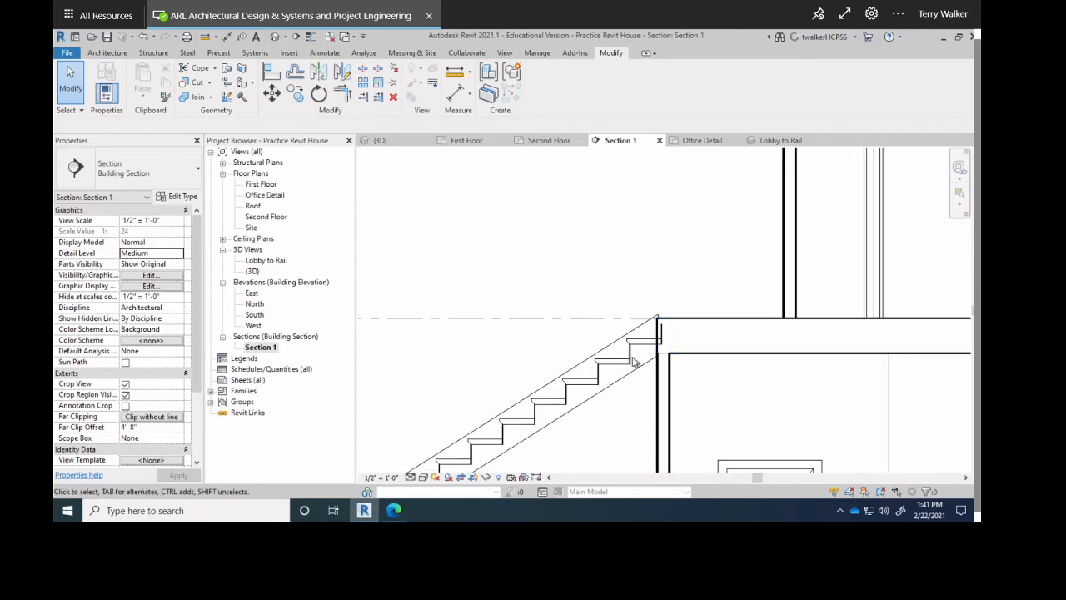
pyautogui.scroll(-4, 619, 339)
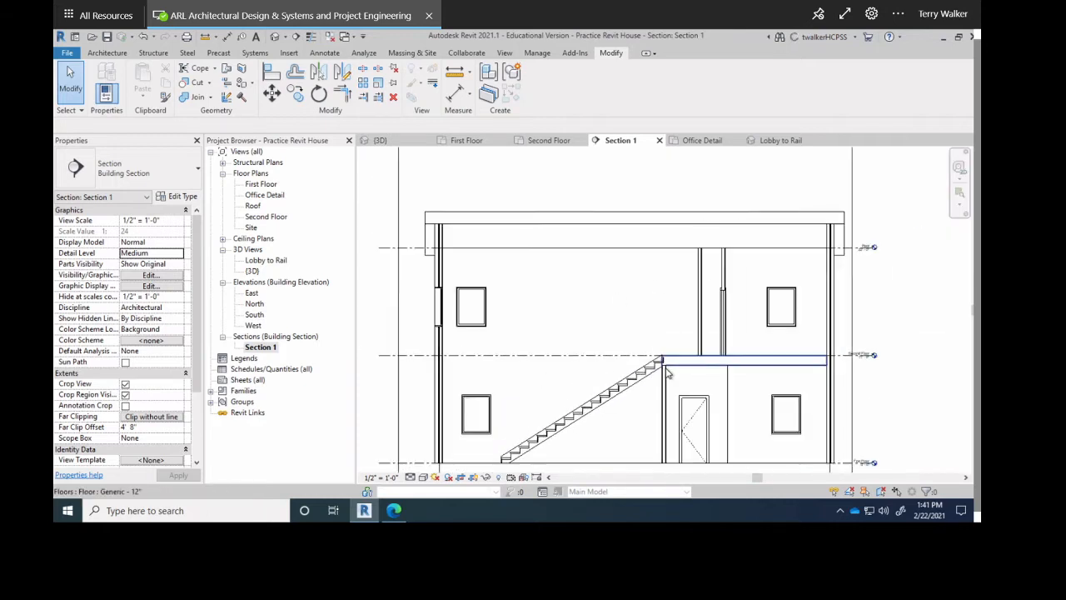
pyautogui.moveTo(671, 358); pyautogui.dragTo(666, 303, button='middle')
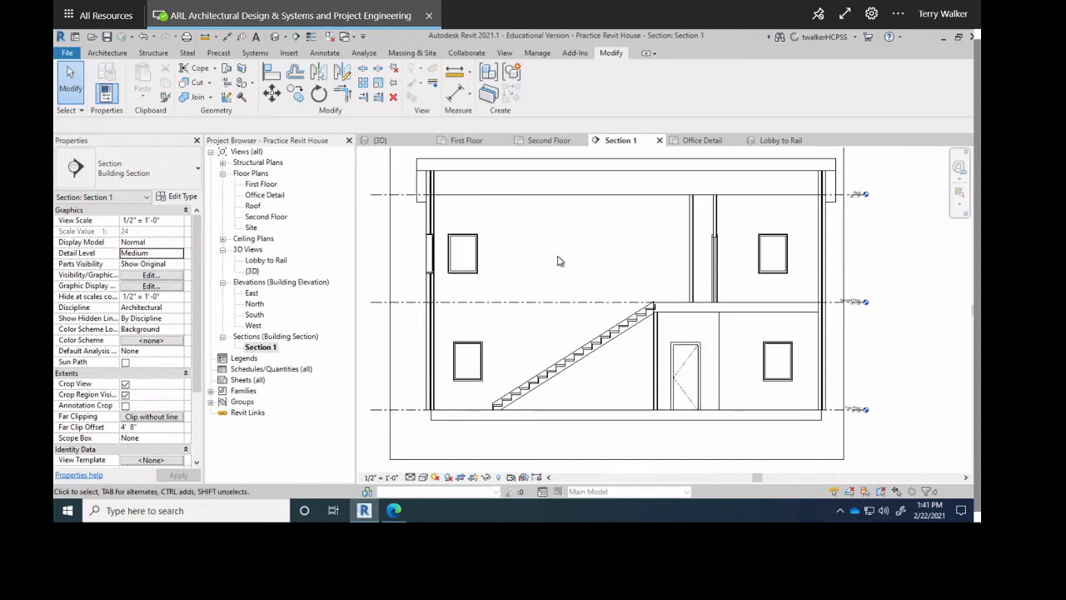
pyautogui.scroll(-3, 554, 254)
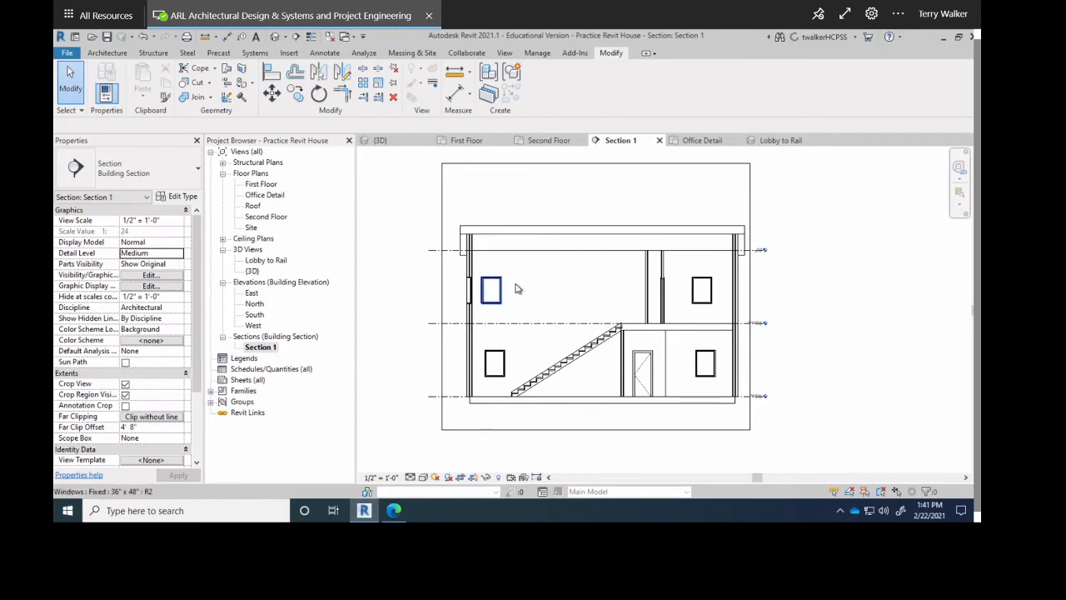
# Open the First Floor plan and the {3D} house view.
pyautogui.doubleClick(253, 184)
pyautogui.scroll(2, 637, 366)
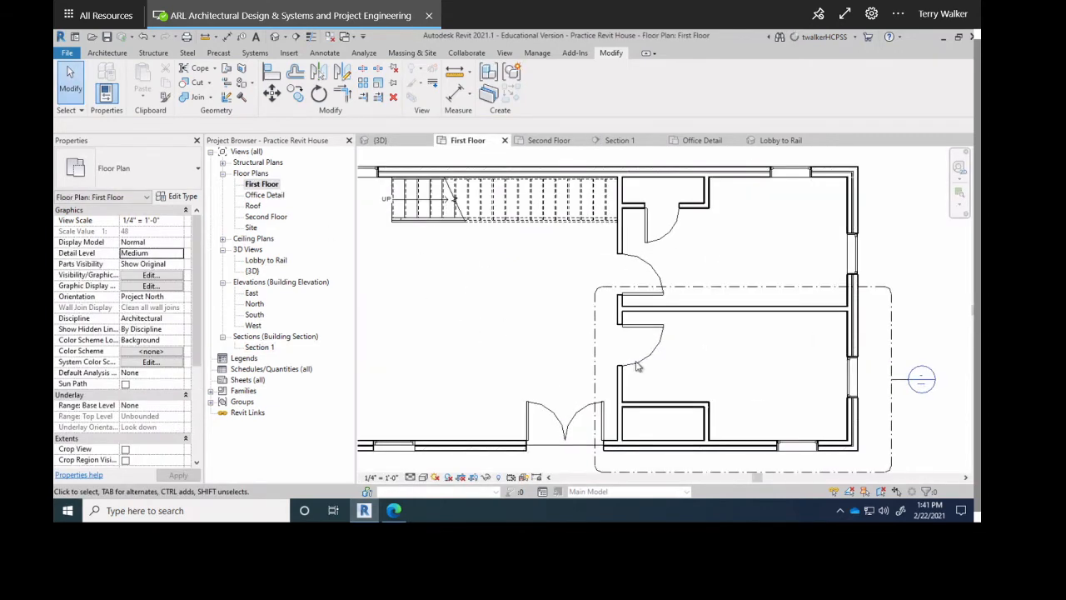
pyautogui.moveTo(637, 366); pyautogui.dragTo(692, 354, button='middle')
pyautogui.scroll(-1, 604, 370)
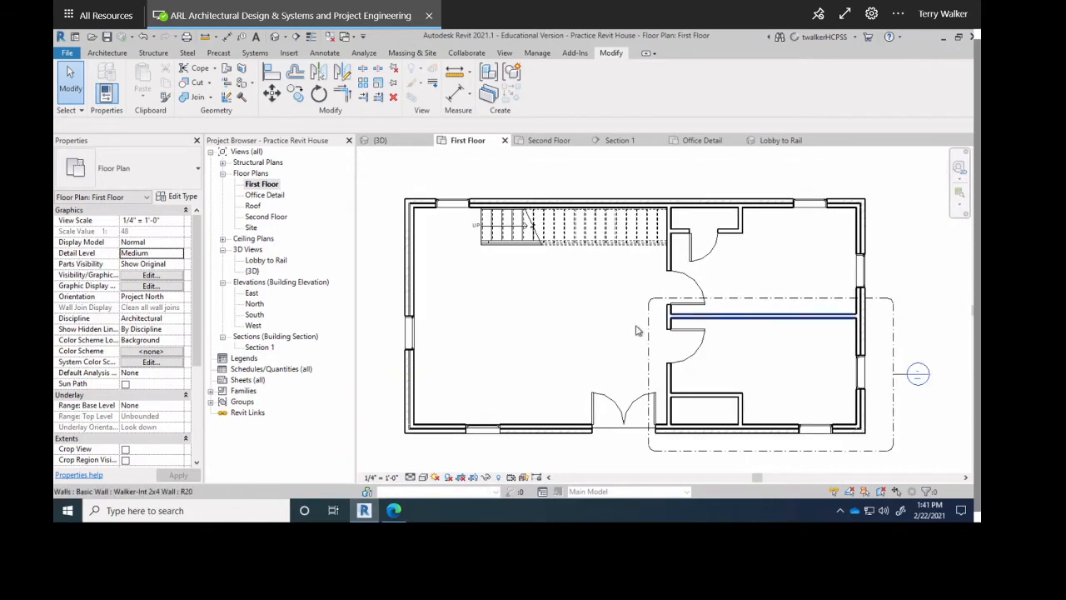
pyautogui.doubleClick(251, 271)
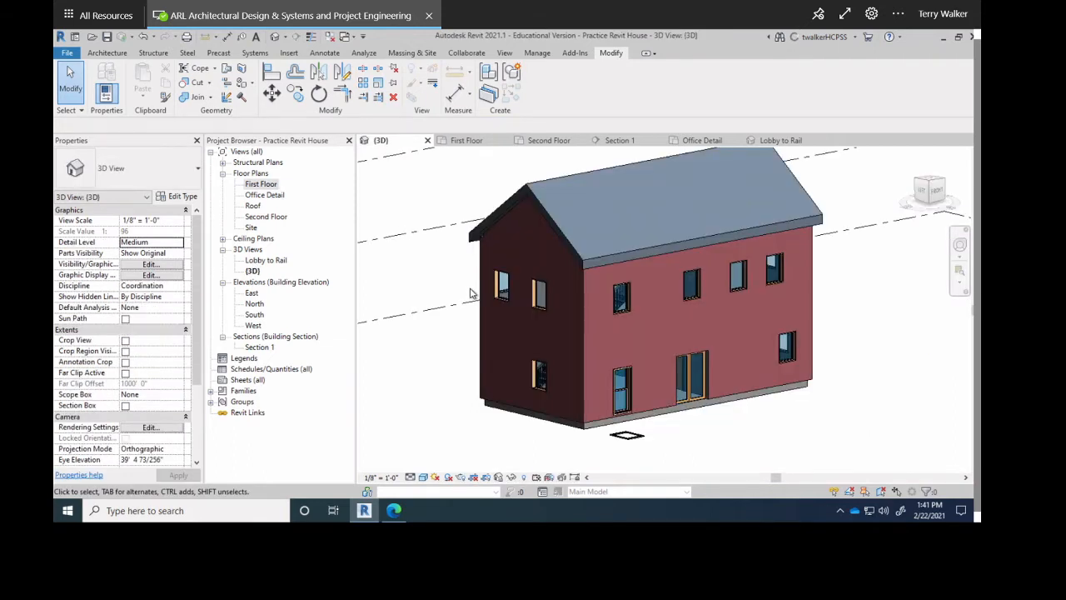
pyautogui.click(468, 142)
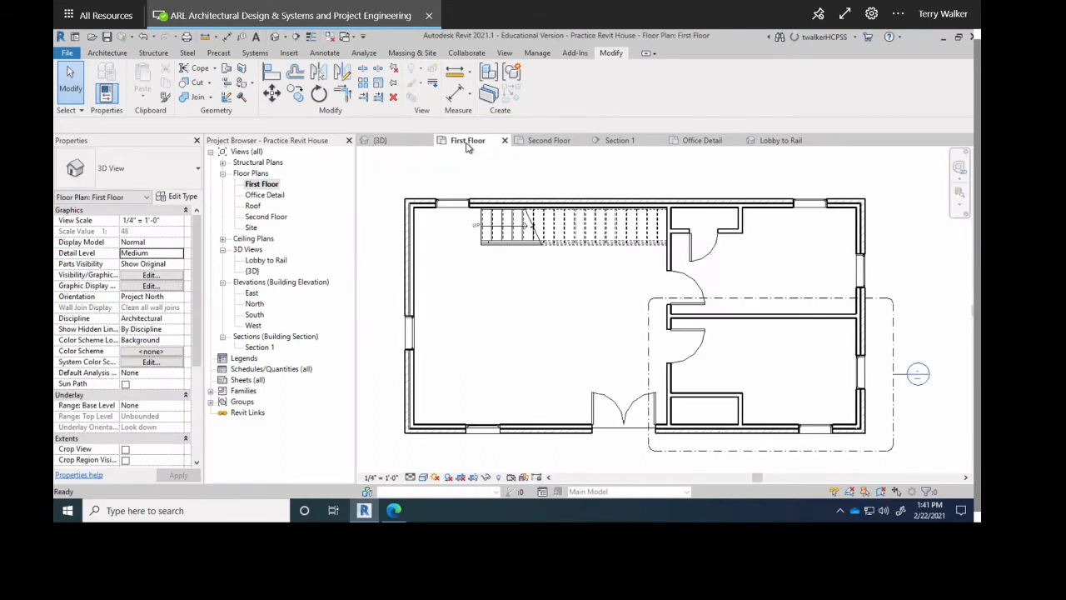
# Open the Office Detail, Roof, Second Floor and Site views, ending on Lobby to Rail.
pyautogui.doubleClick(264, 196)
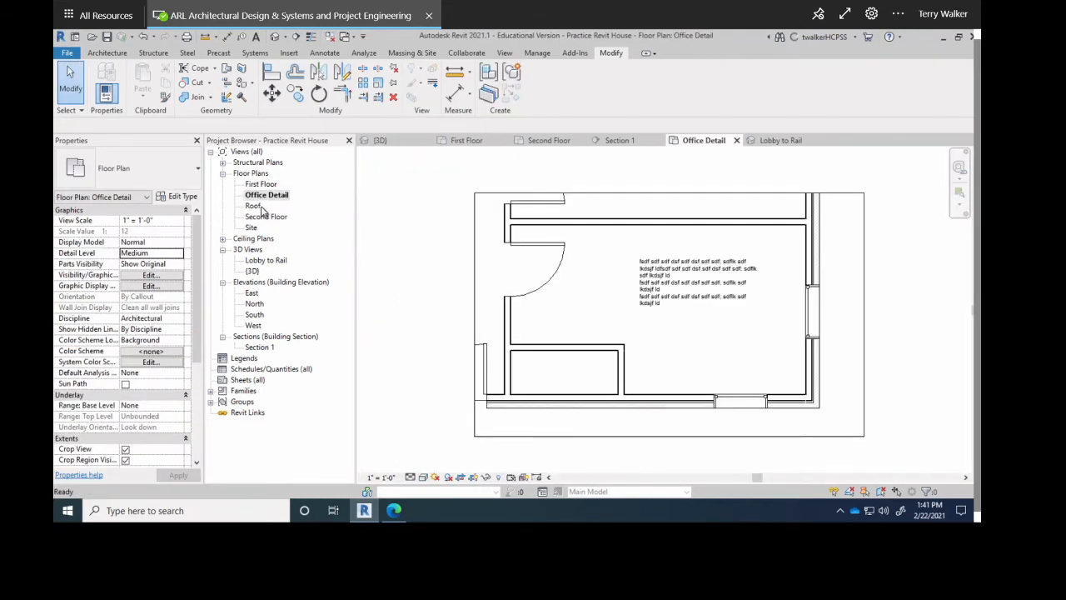
pyautogui.doubleClick(257, 207)
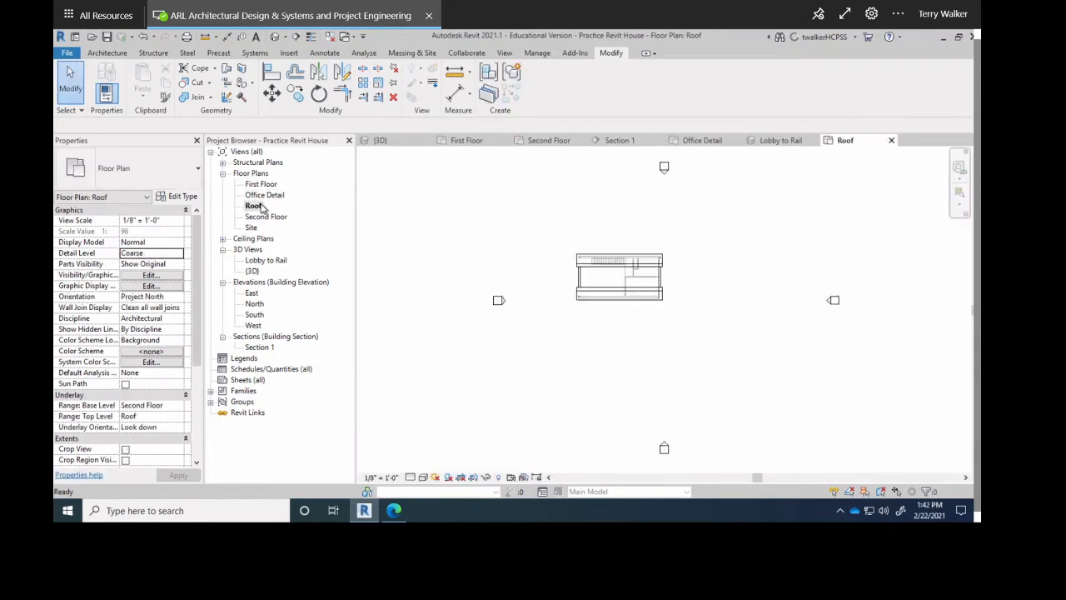
pyautogui.scroll(5, 624, 281)
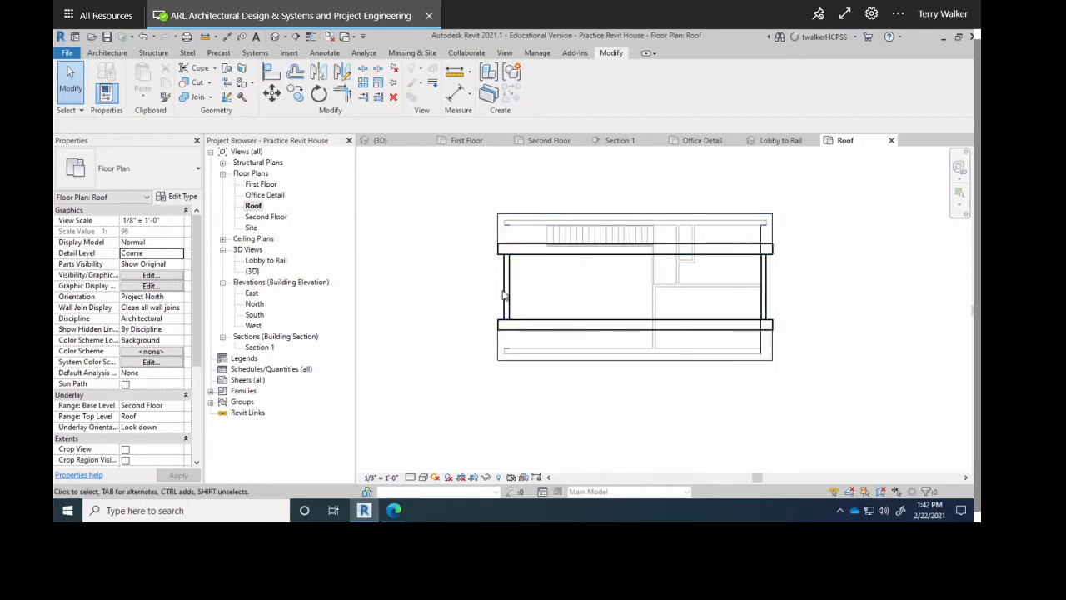
pyautogui.scroll(1, 554, 268)
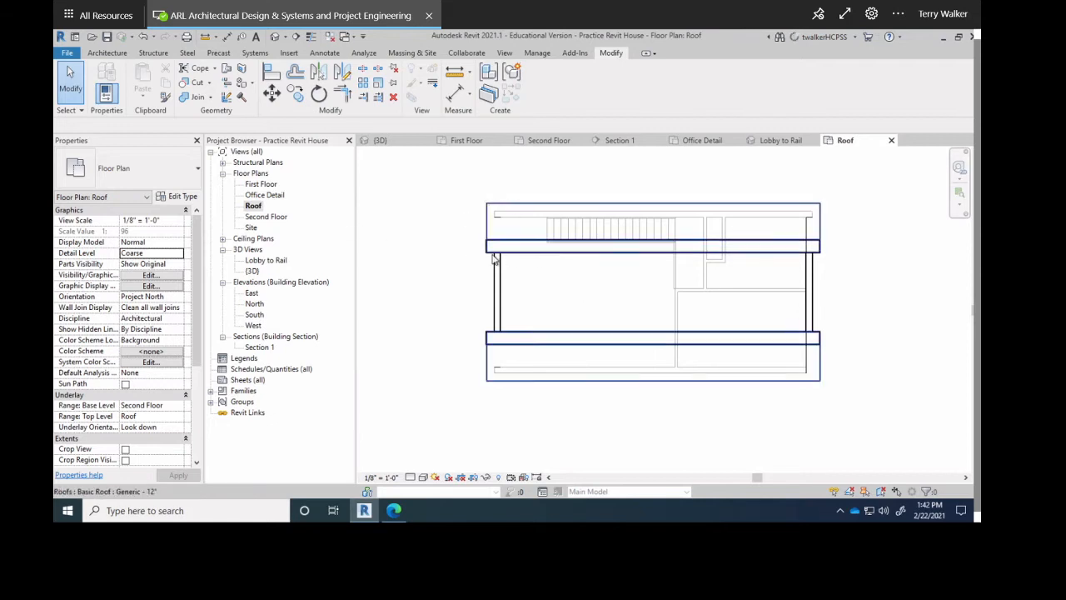
pyautogui.doubleClick(267, 218)
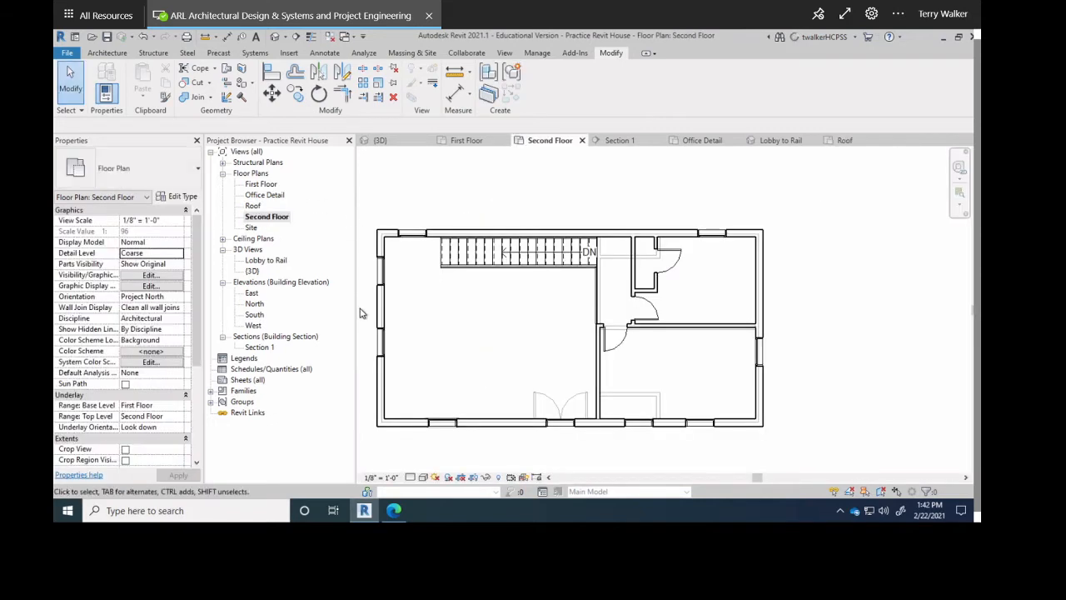
pyautogui.doubleClick(251, 227)
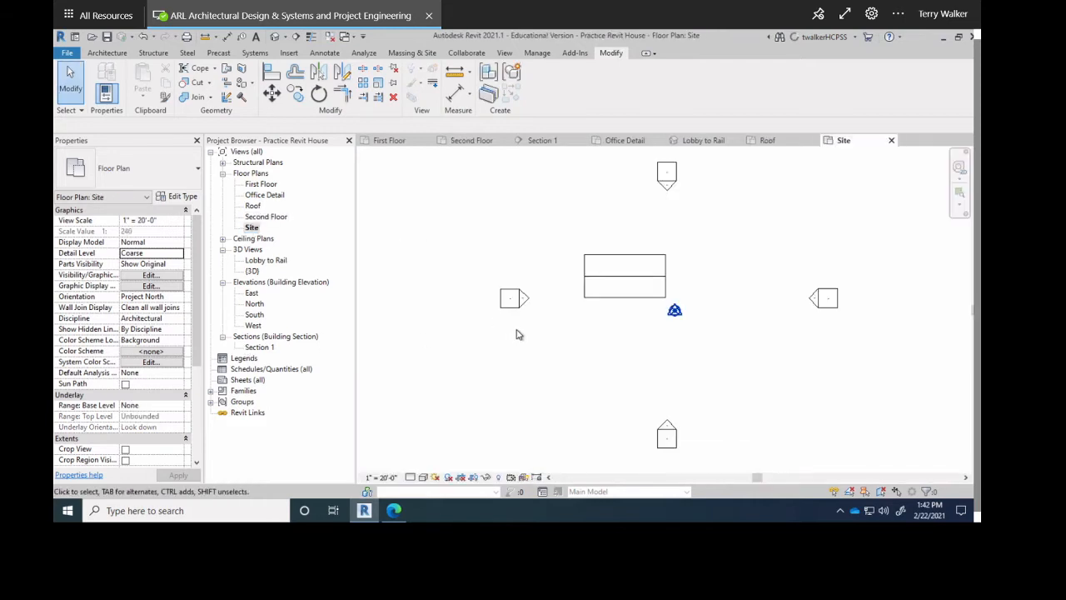
pyautogui.scroll(2, 749, 354)
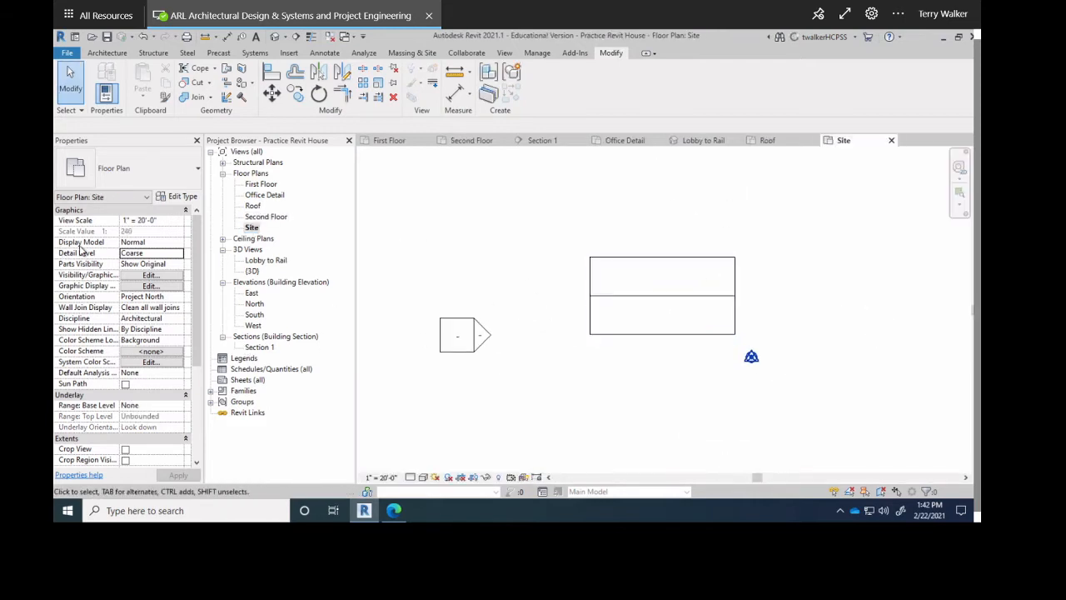
pyautogui.doubleClick(263, 261)
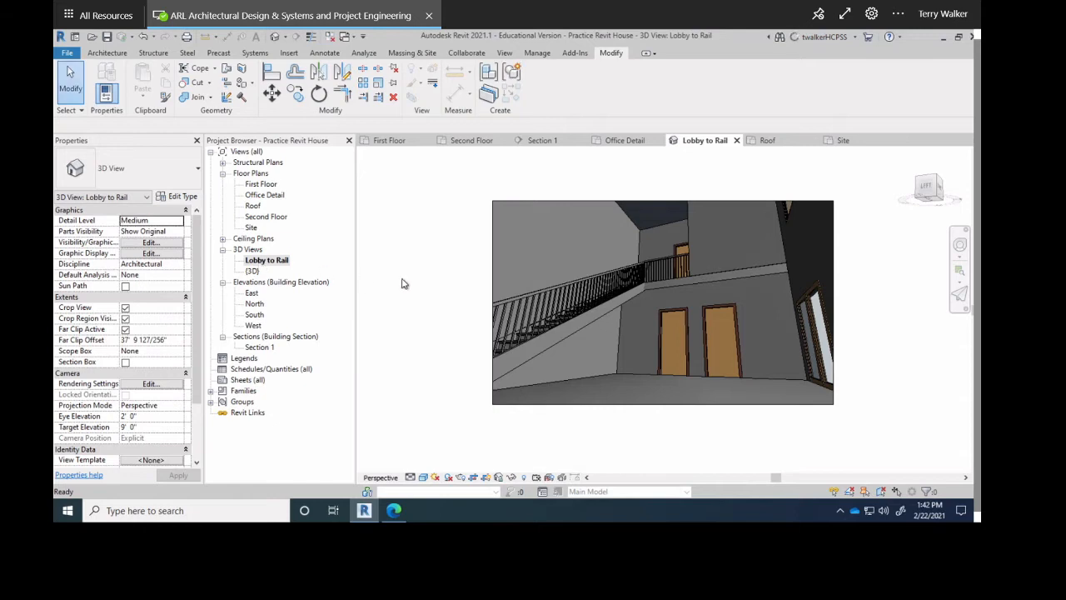
# Open the East, North, South and West elevations and Section 1, then the First Floor plan.
pyautogui.click(252, 293)
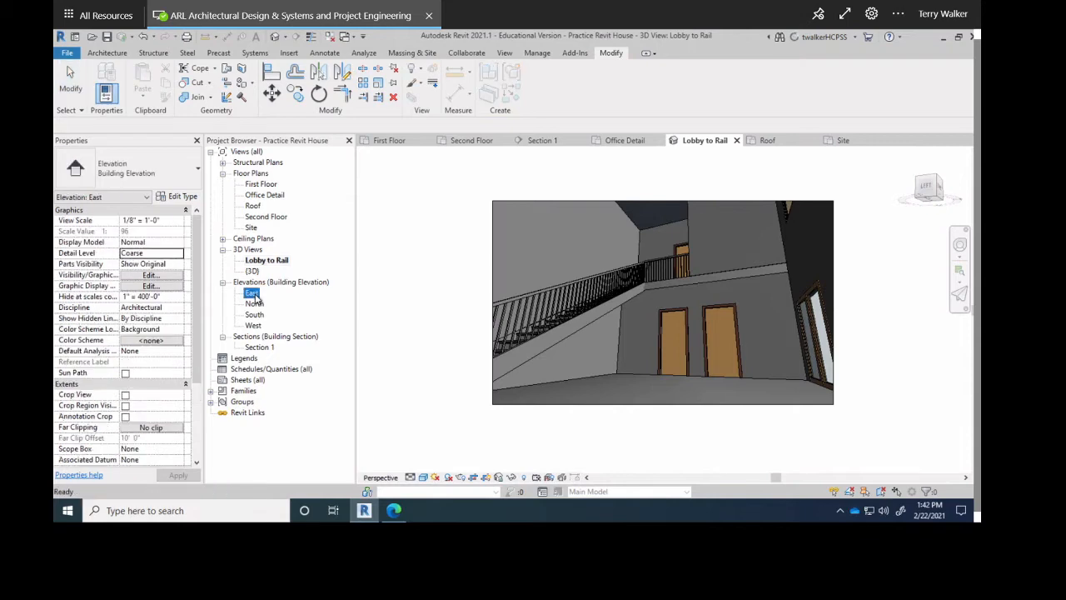
pyautogui.doubleClick(253, 294)
pyautogui.doubleClick(254, 305)
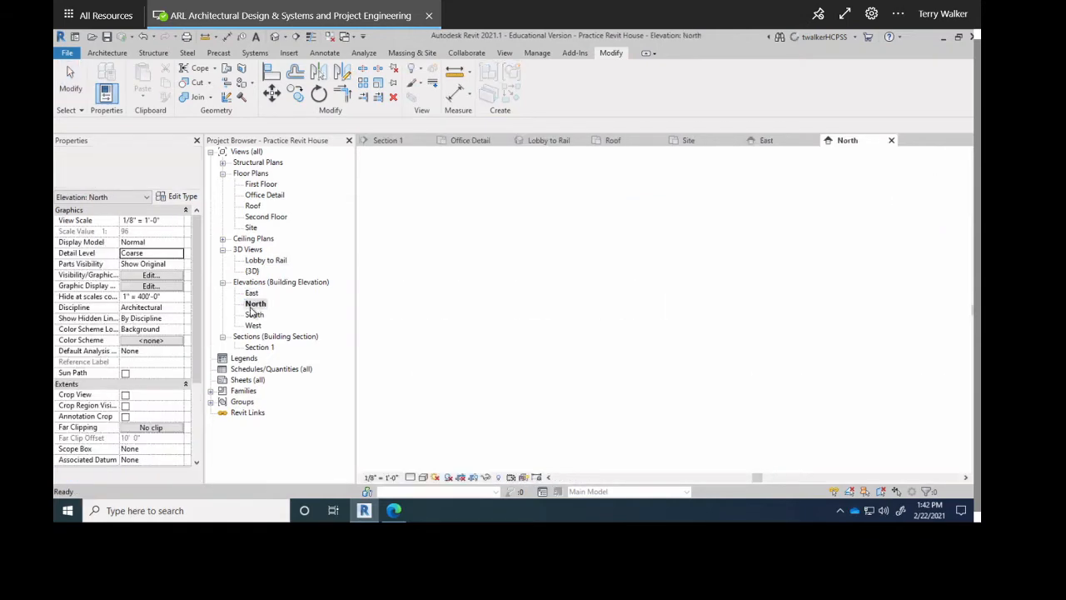
pyautogui.doubleClick(254, 314)
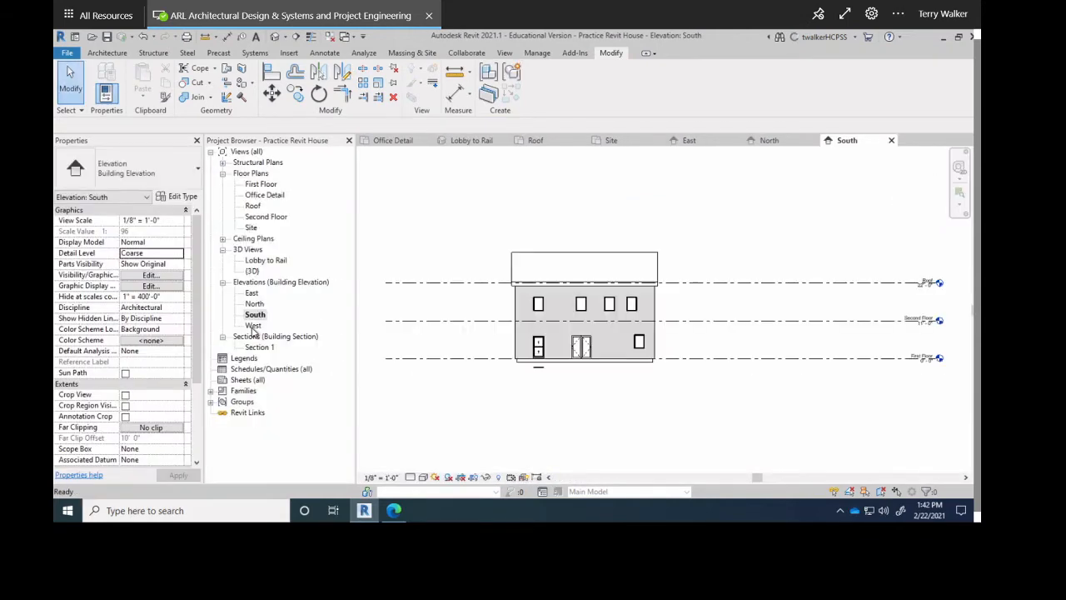
pyautogui.doubleClick(253, 326)
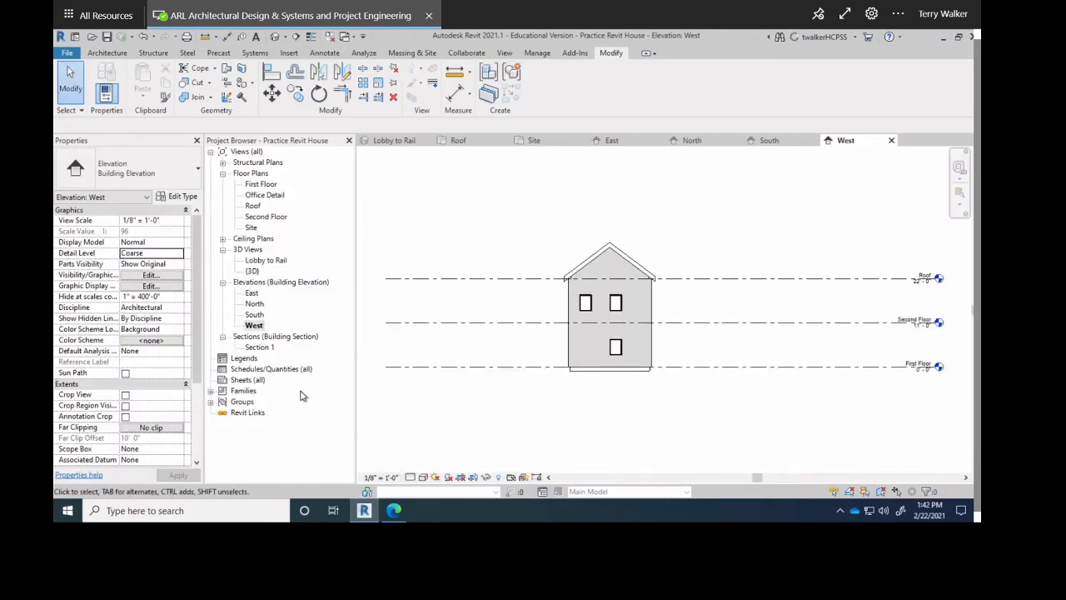
pyautogui.doubleClick(269, 351)
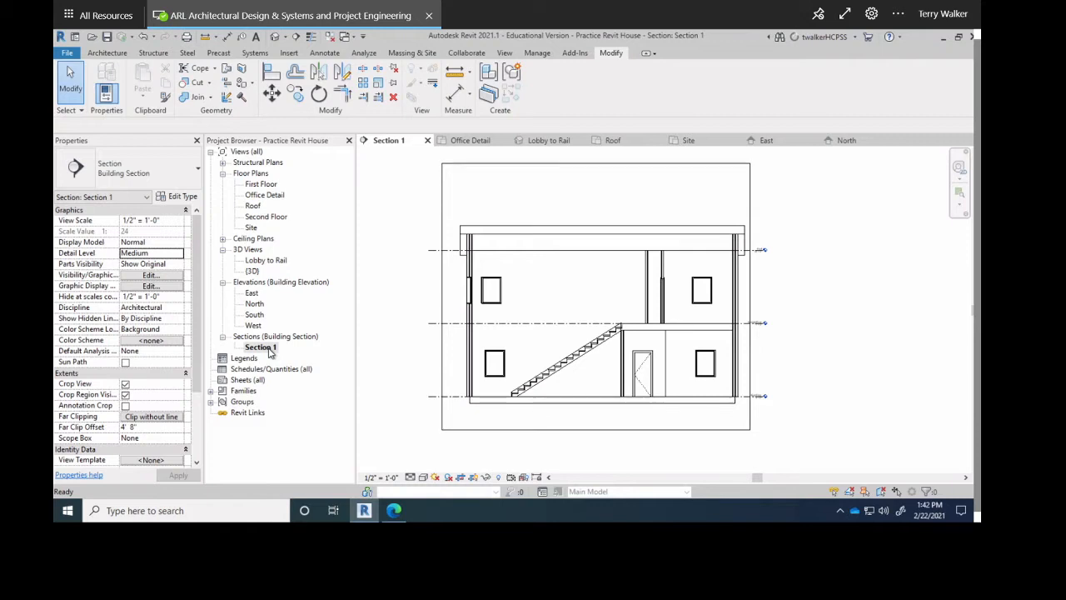
pyautogui.doubleClick(265, 184)
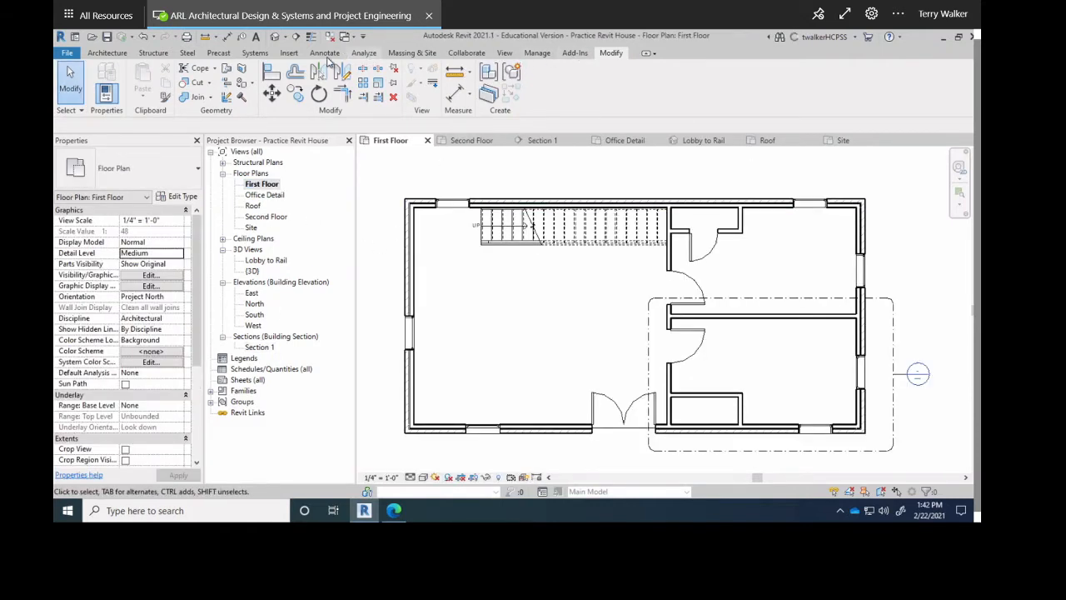
# Draw Section 2 top to bottom across the First Floor plan, pulling its far clip near the cut.
pyautogui.click(506, 53)
pyautogui.click(425, 84)
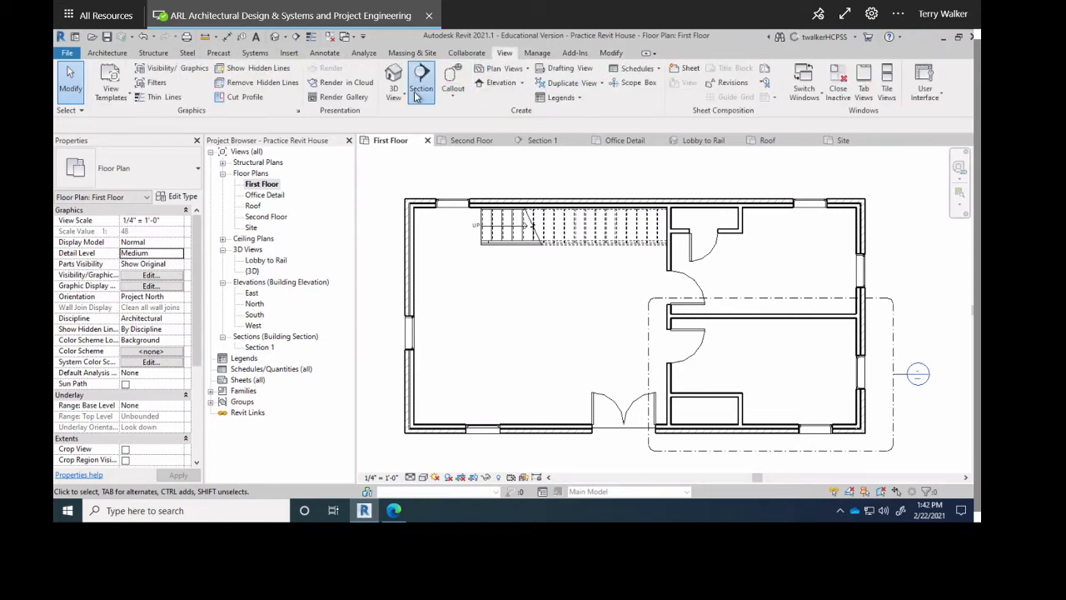
pyautogui.click(622, 190)
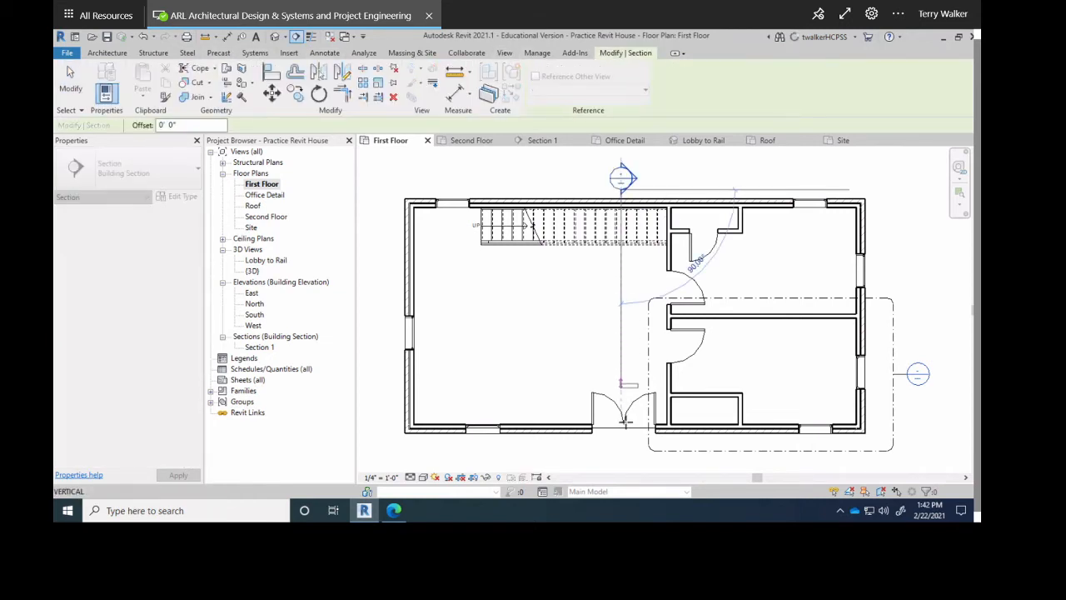
pyautogui.click(624, 460)
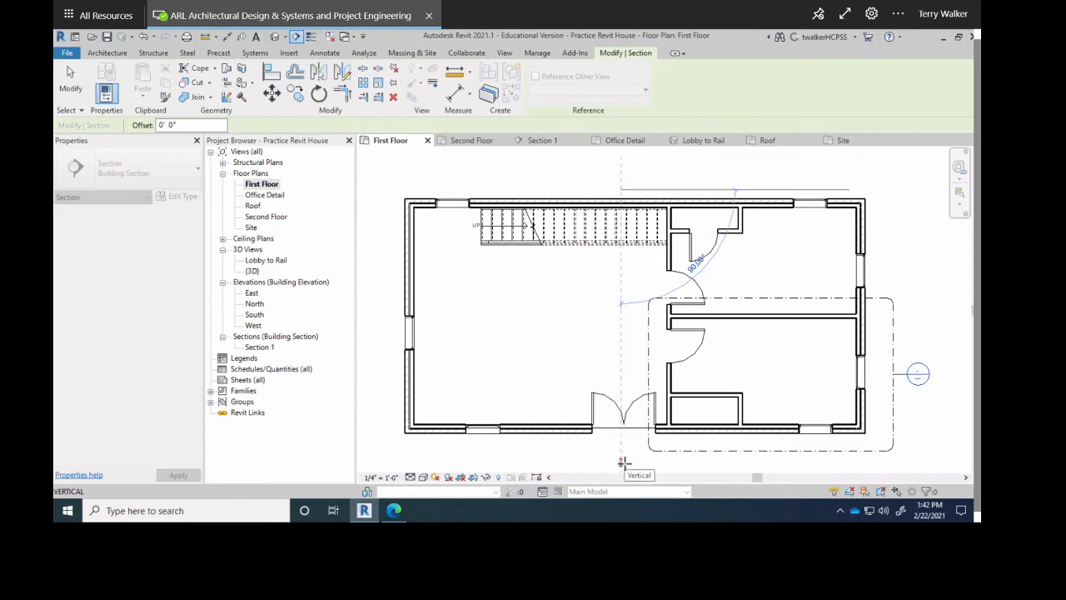
pyautogui.click(621, 463)
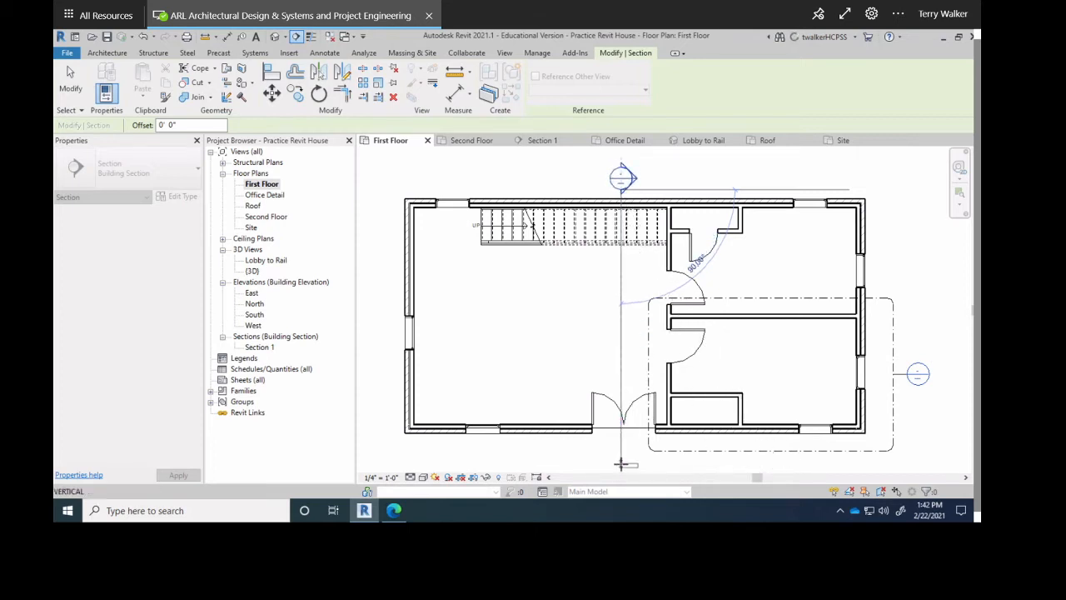
pyautogui.press('Escape')
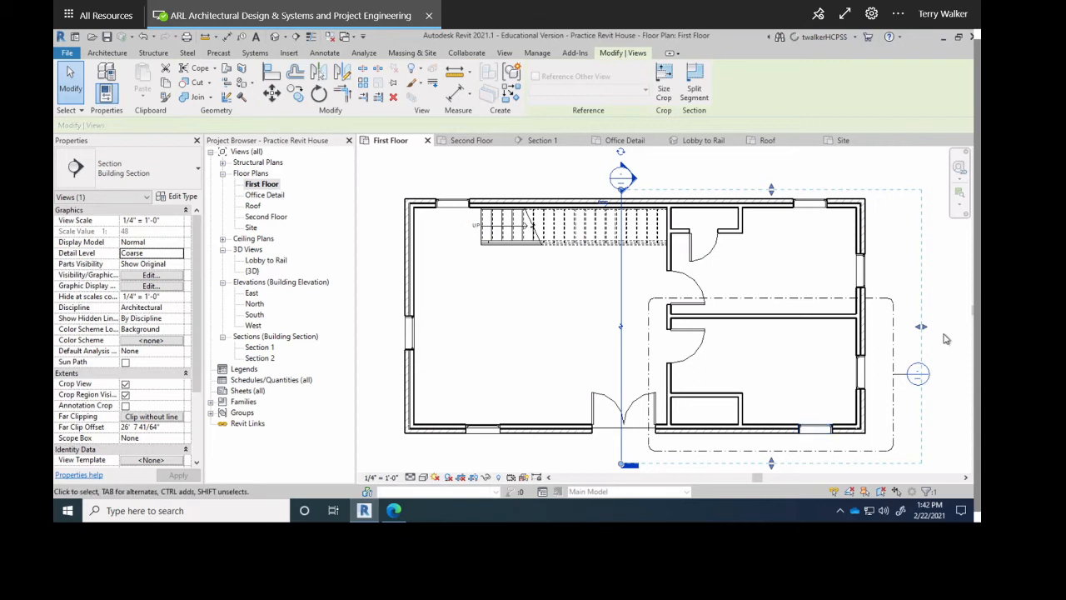
pyautogui.moveTo(921, 330); pyautogui.dragTo(684, 375)
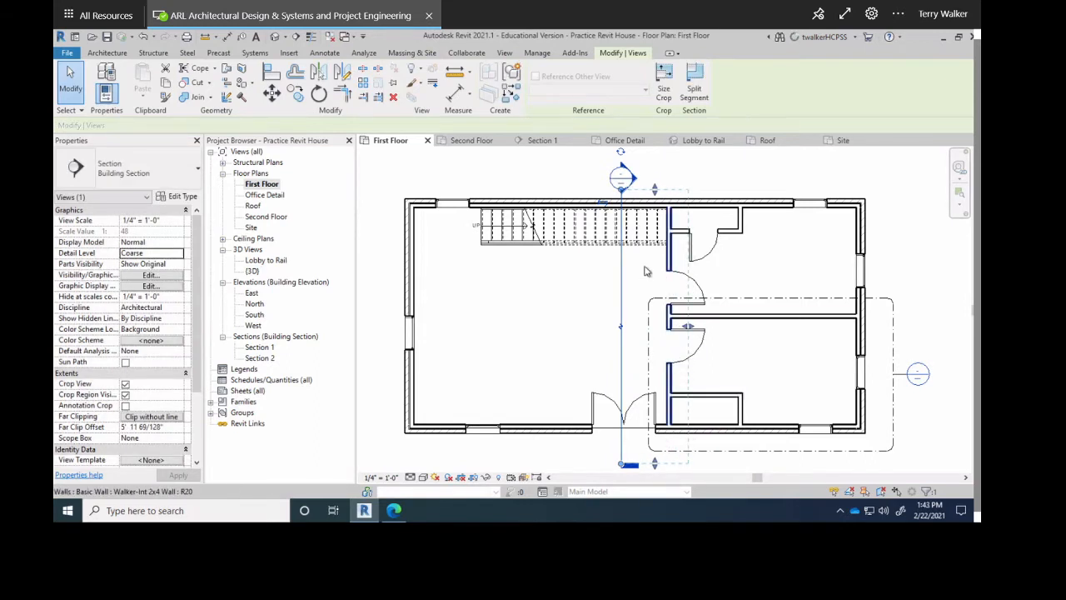
# Open Section 2, move its crop region's left edge outward, and check the upper levels.
pyautogui.doubleClick(260, 358)
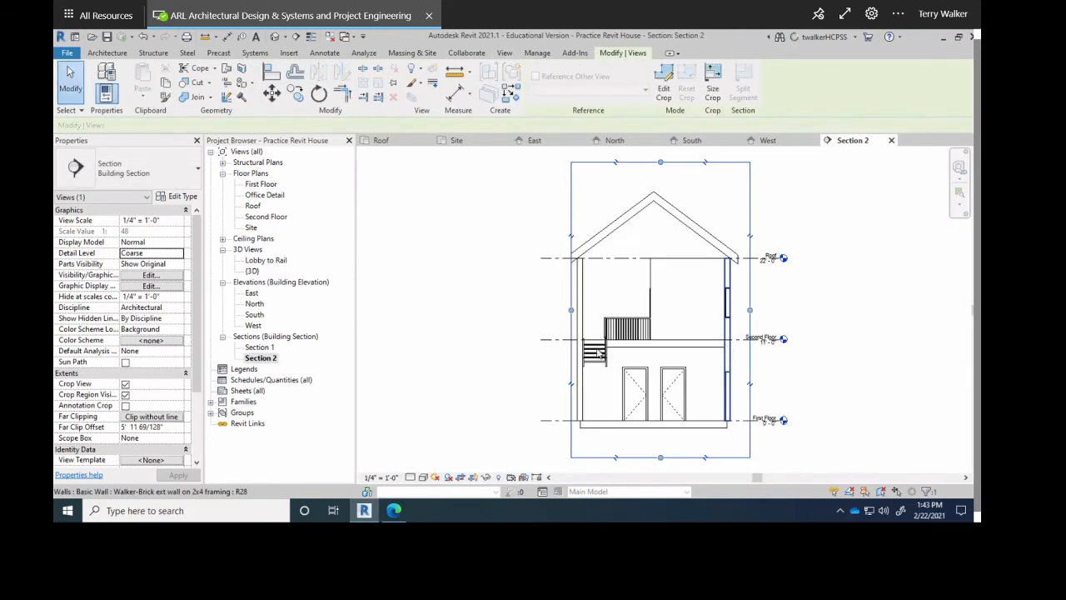
pyautogui.scroll(1, 565, 308)
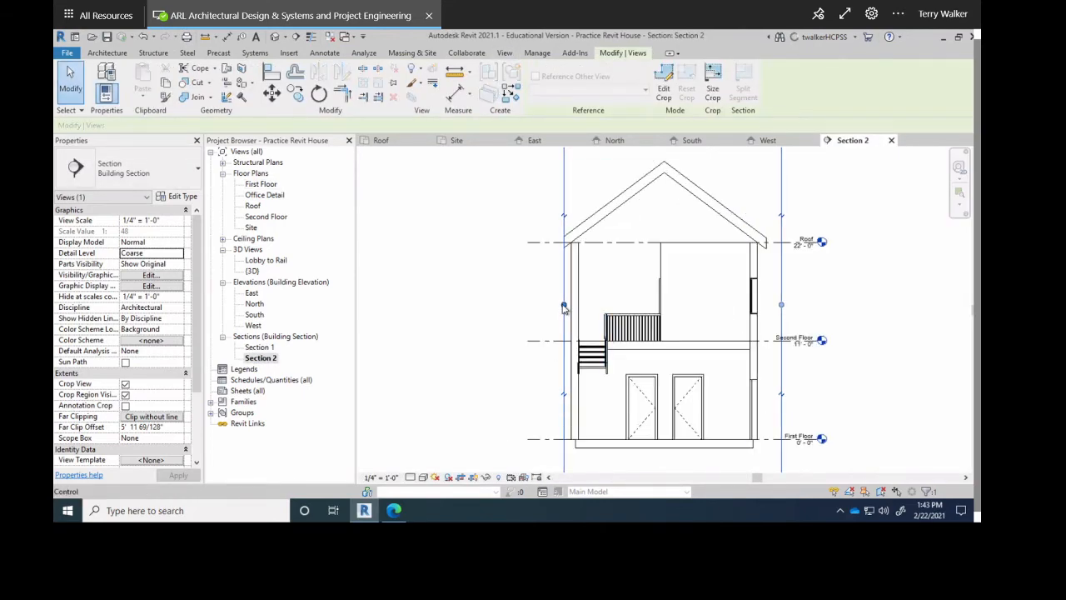
pyautogui.moveTo(564, 309); pyautogui.dragTo(540, 305)
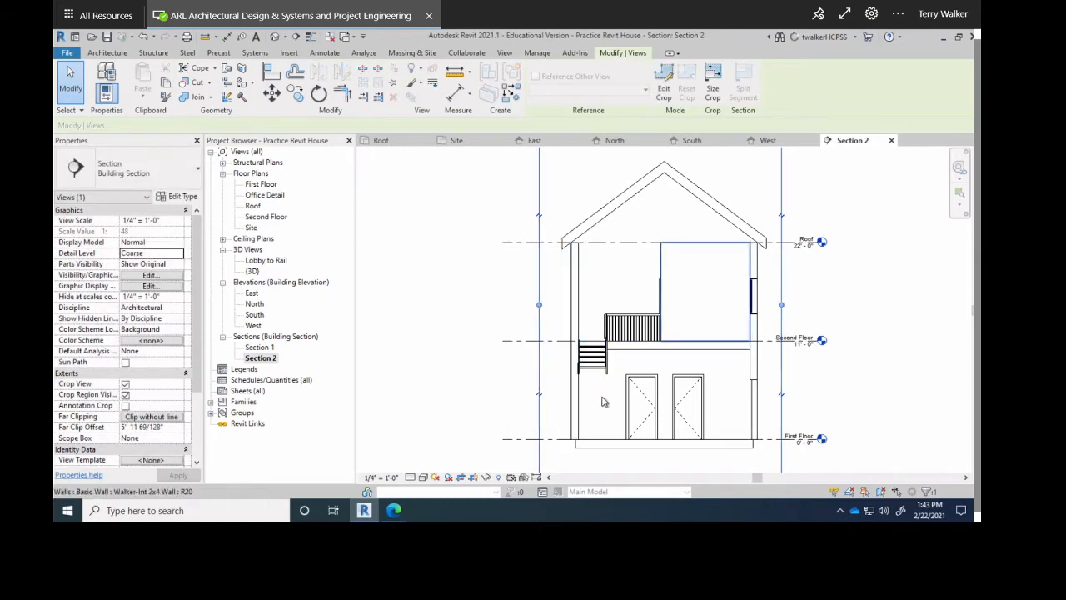
pyautogui.scroll(3, 778, 345)
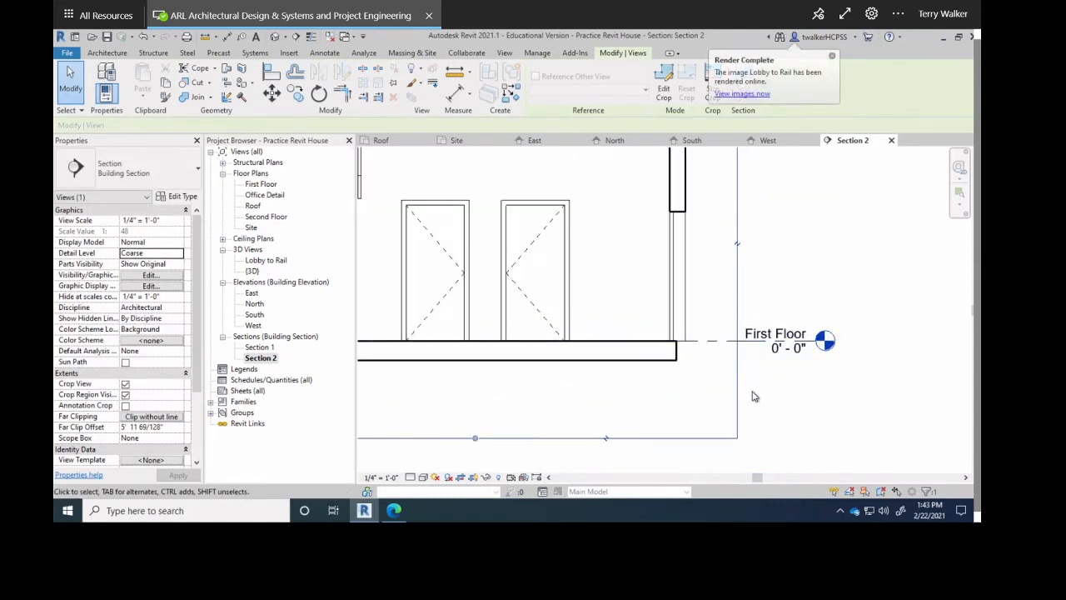
pyautogui.moveTo(799, 345); pyautogui.dragTo(717, 476, button='middle')
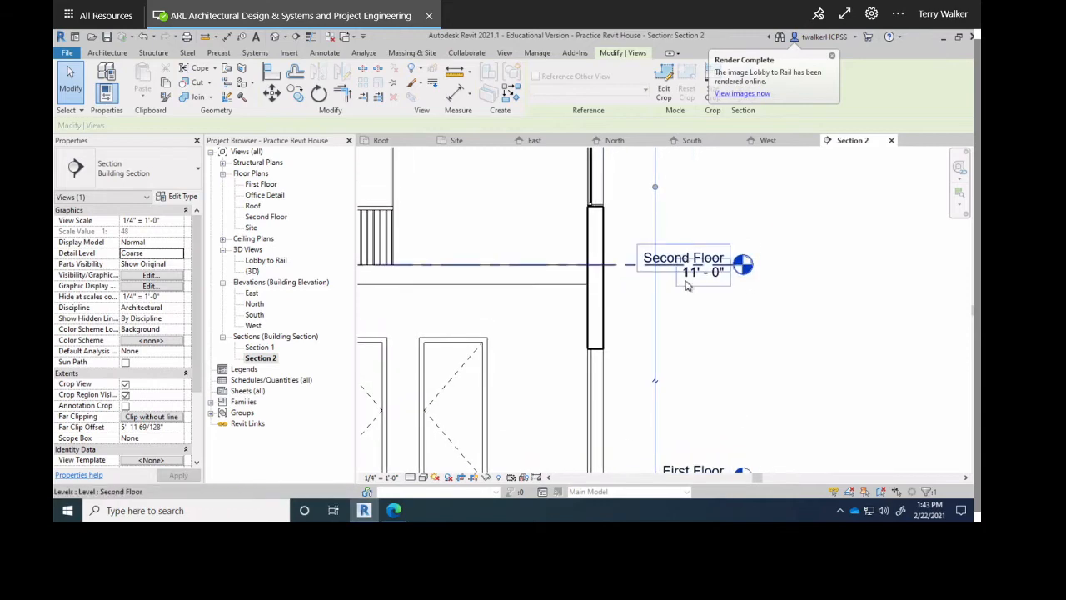
pyautogui.moveTo(688, 286); pyautogui.dragTo(685, 443, button='middle')
pyautogui.scroll(-5, 666, 250)
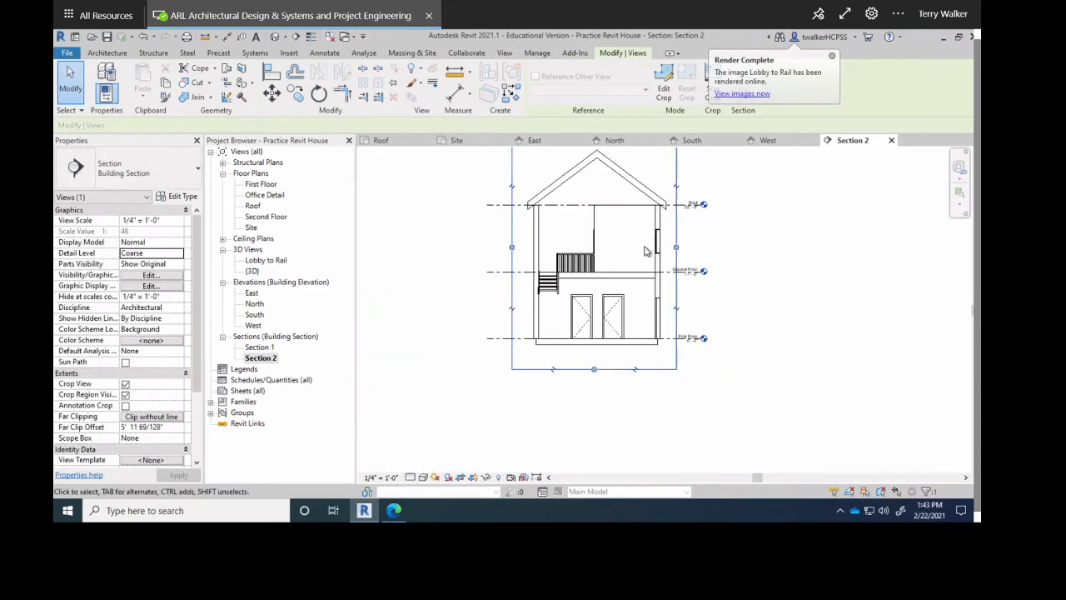
pyautogui.moveTo(668, 333); pyautogui.dragTo(649, 315, button='middle')
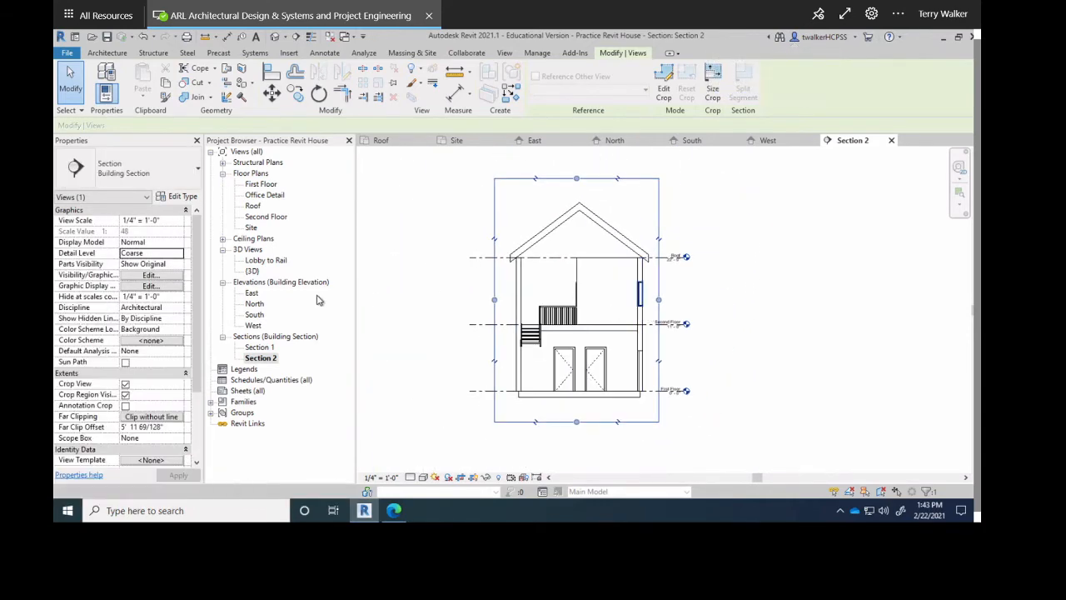
pyautogui.click(223, 337)
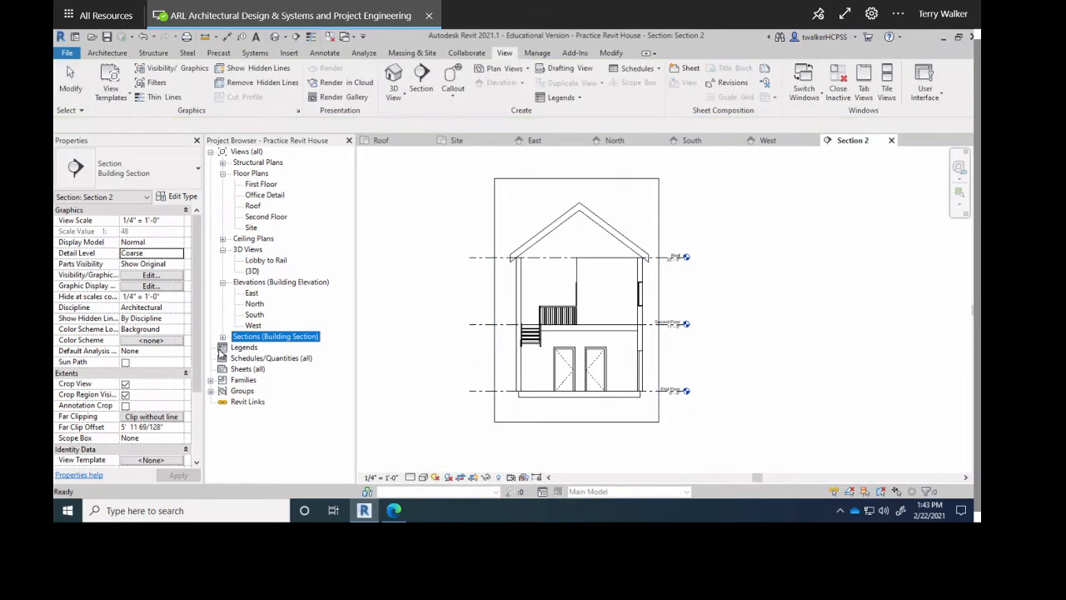
# Reopen the First Floor plan and the Office Detail view.
pyautogui.click(222, 336)
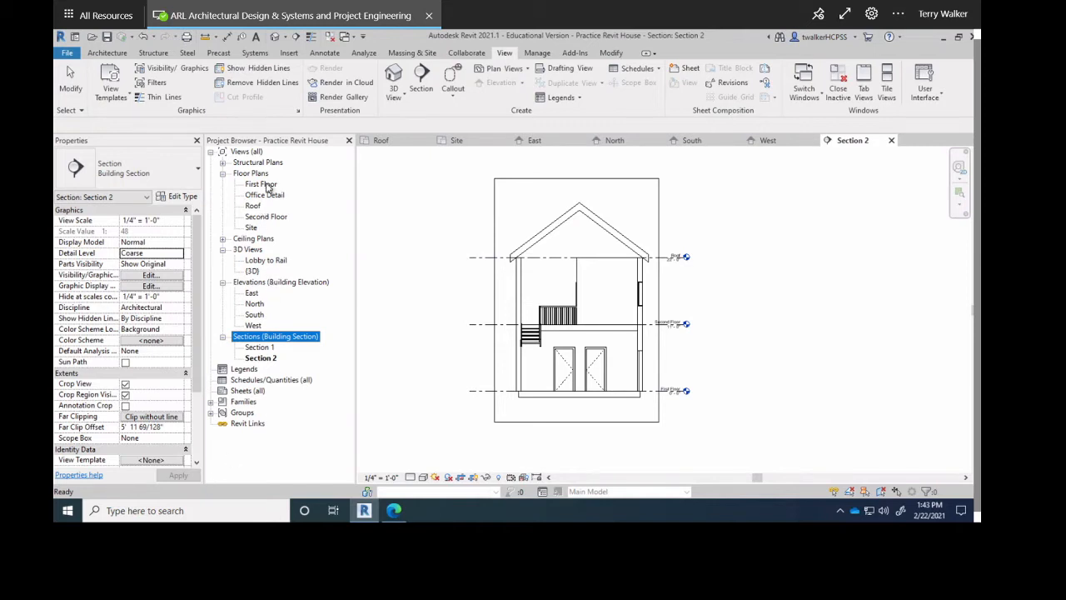
pyautogui.click(260, 185)
pyautogui.doubleClick(267, 187)
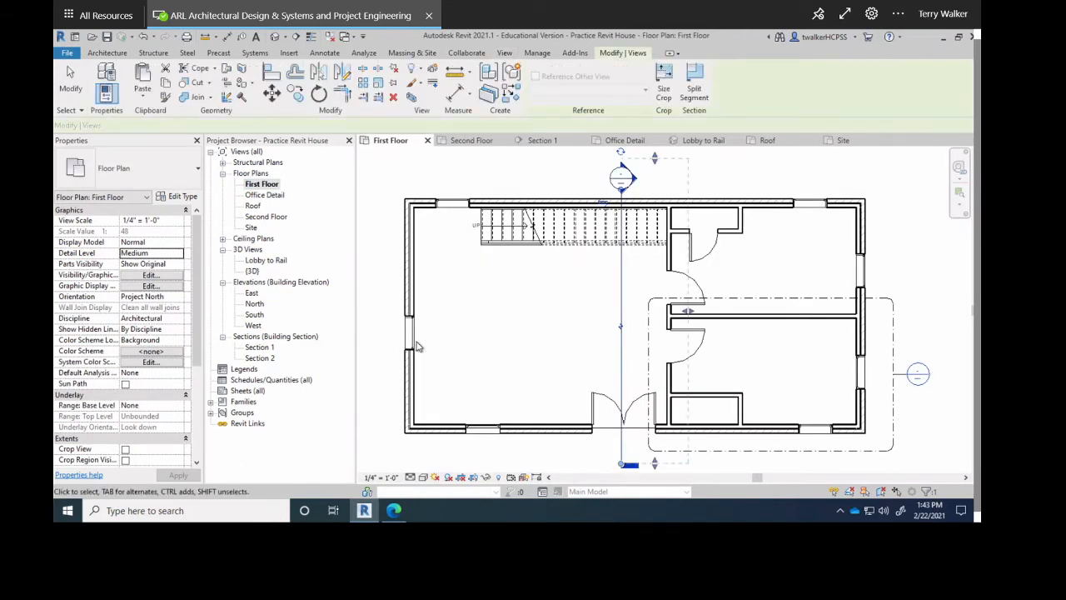
pyautogui.doubleClick(265, 196)
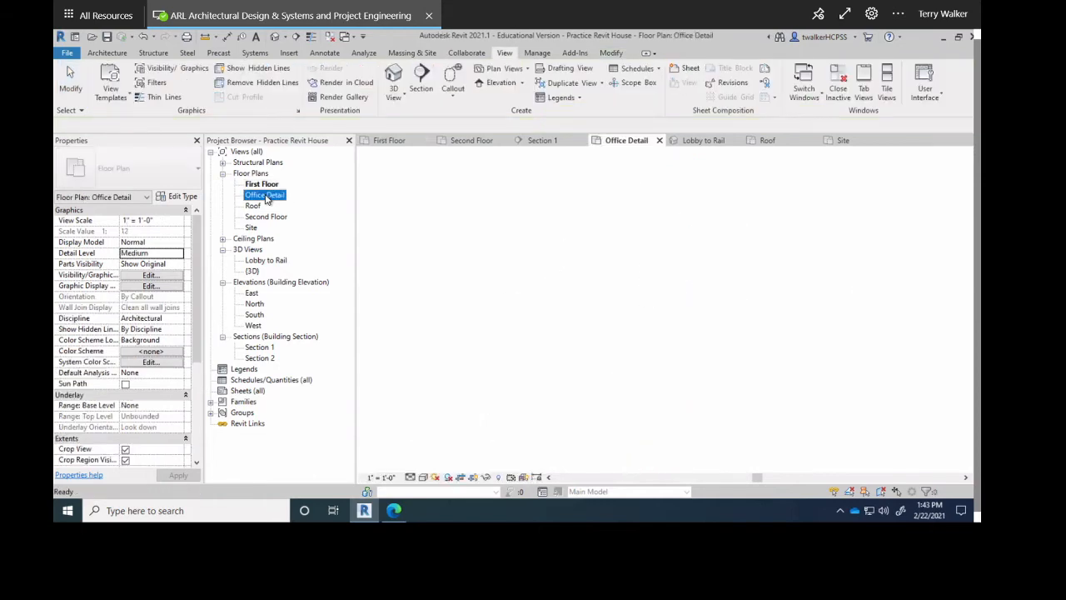
pyautogui.click(263, 184)
pyautogui.doubleClick(263, 184)
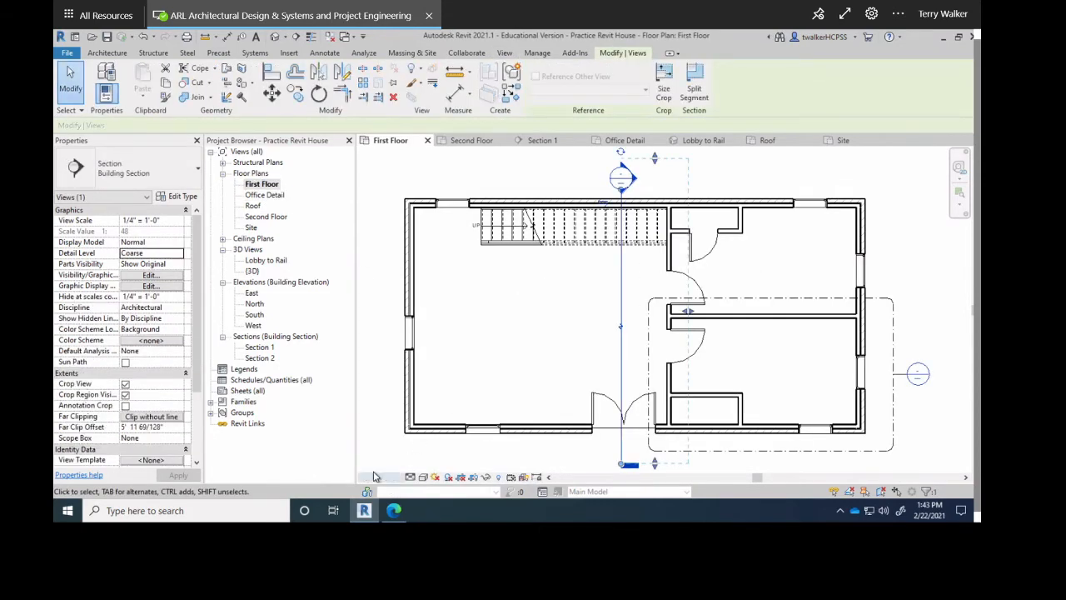
pyautogui.doubleClick(264, 195)
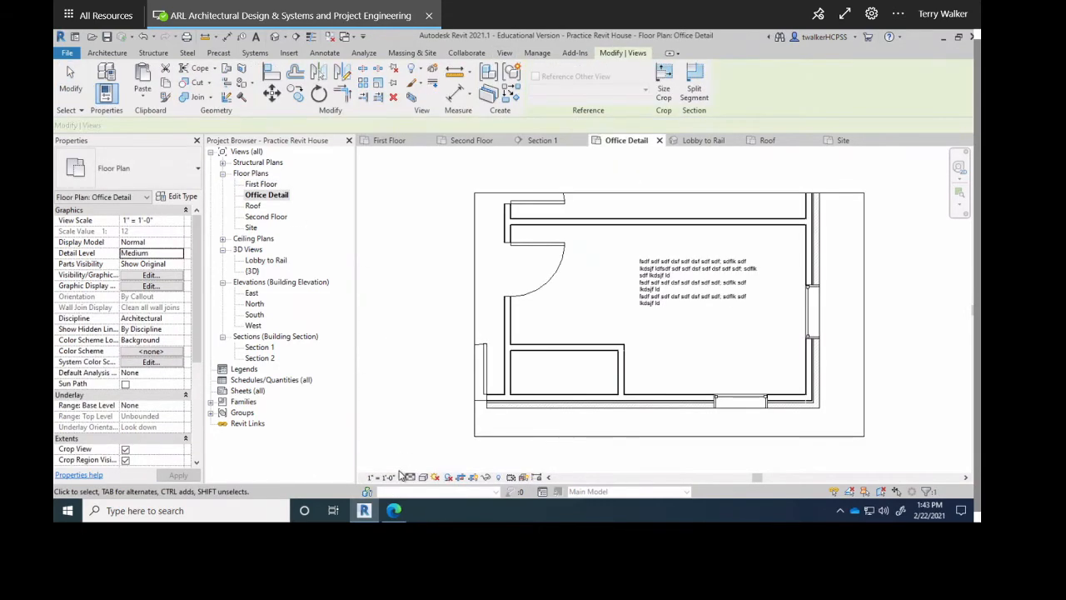
# Set the Second Floor plan and East elevation to 1/4" = 1'-0" scale.
pyautogui.doubleClick(254, 216)
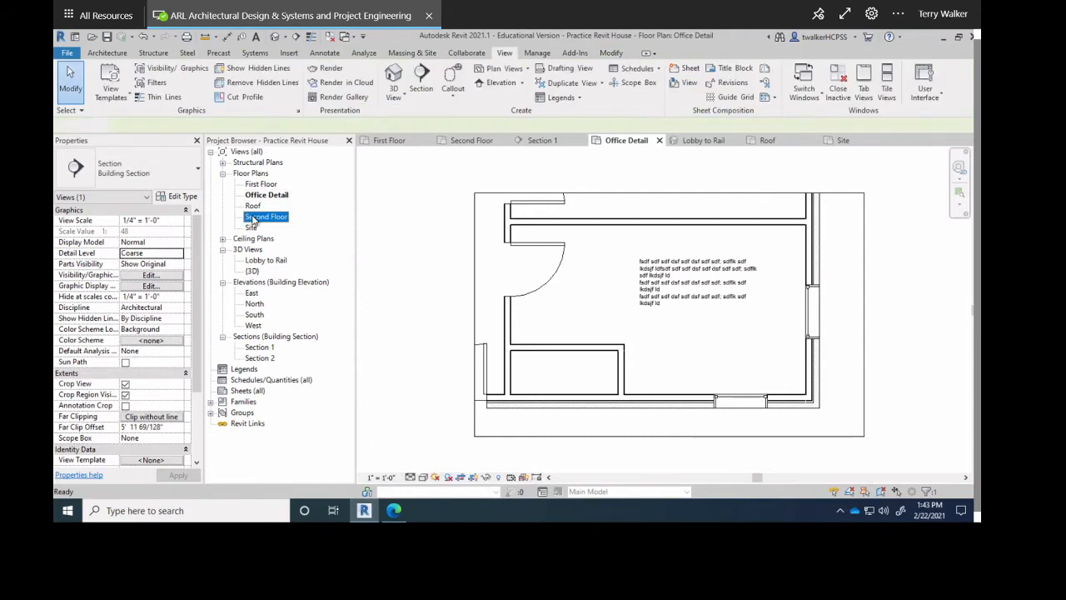
pyautogui.click(381, 476)
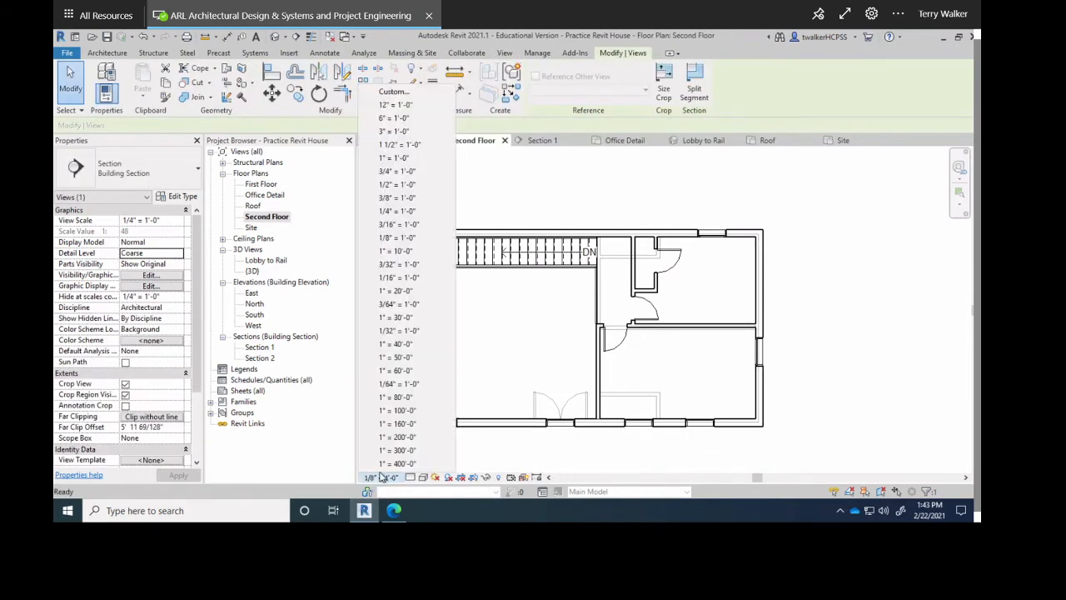
pyautogui.click(389, 211)
pyautogui.click(636, 209)
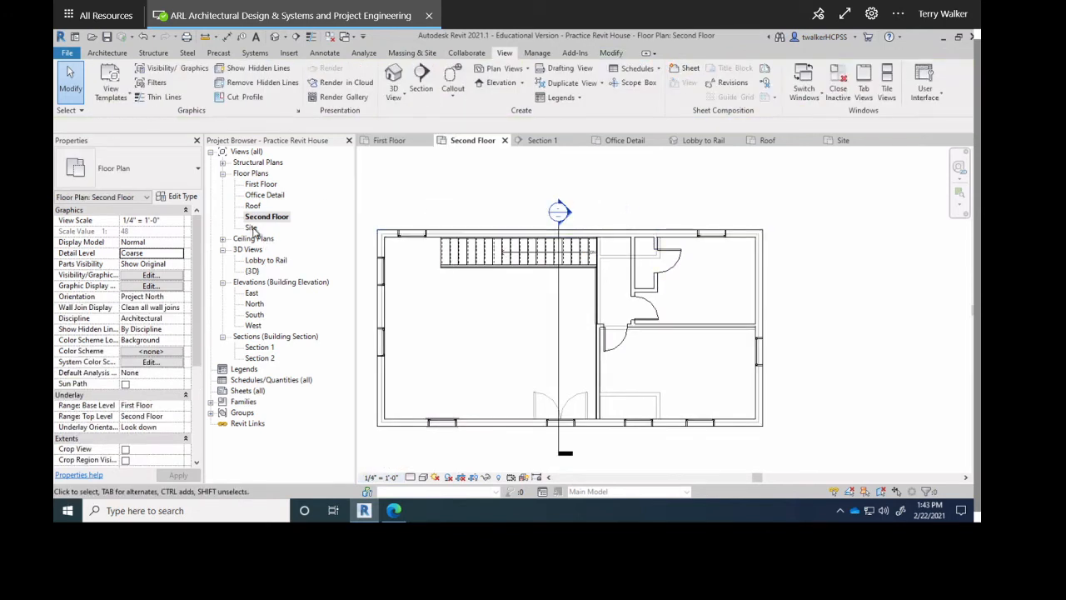
pyautogui.click(264, 260)
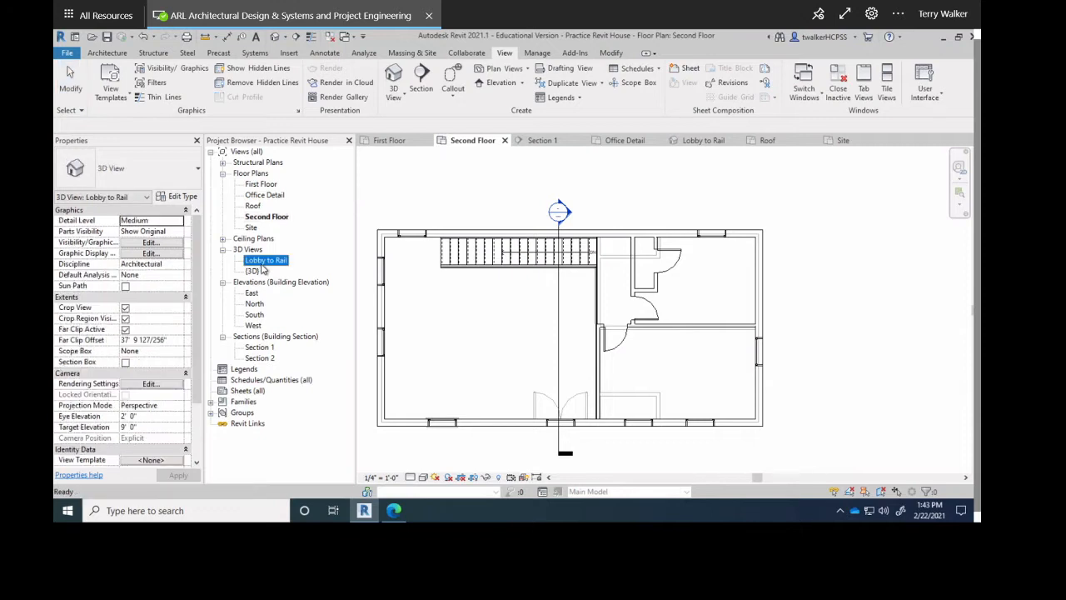
pyautogui.click(250, 293)
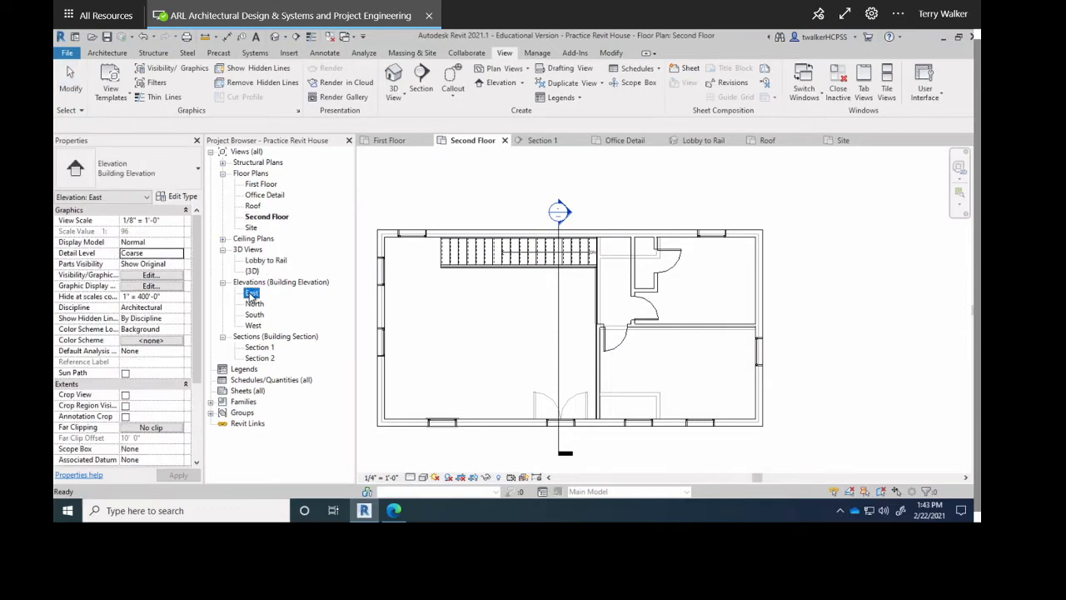
pyautogui.doubleClick(251, 293)
pyautogui.click(381, 477)
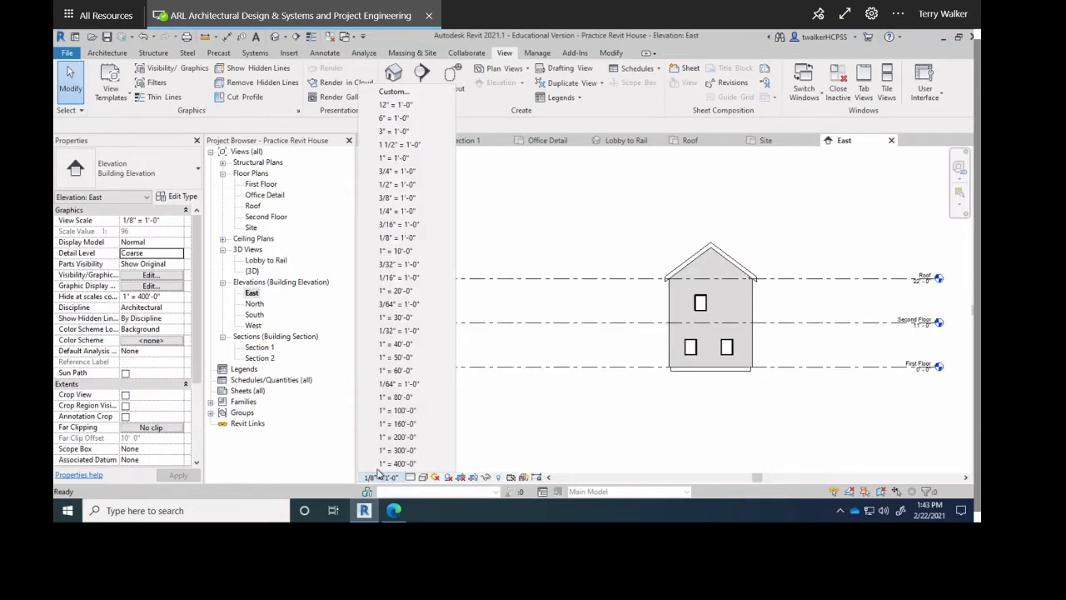
pyautogui.click(388, 213)
# Set the South and West elevations to 1/4" = 1'-0", leaving North unchanged, then open Section 1.
pyautogui.doubleClick(253, 304)
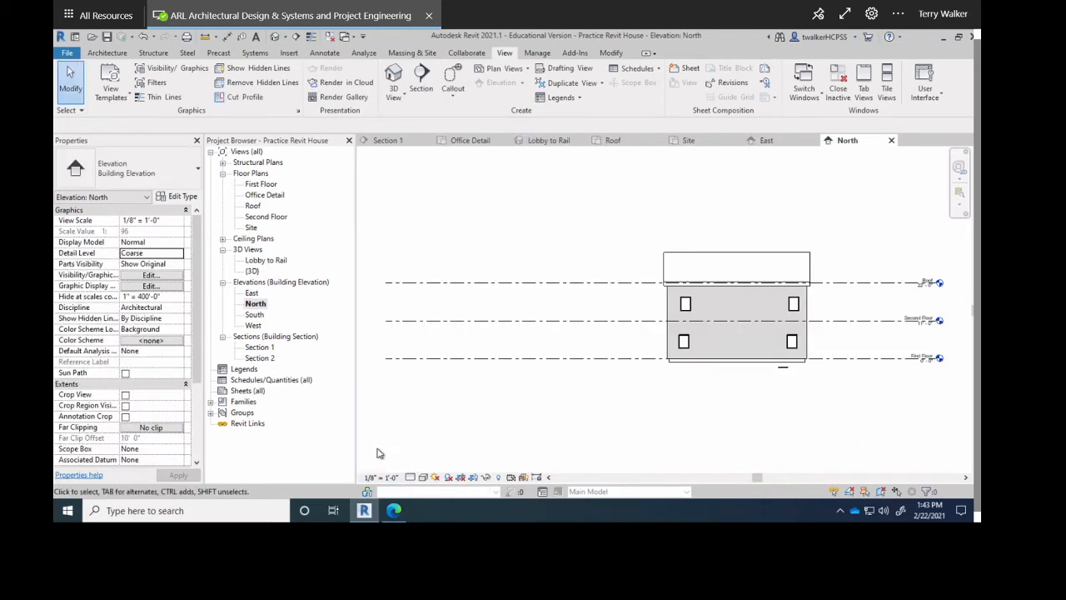
pyautogui.click(375, 478)
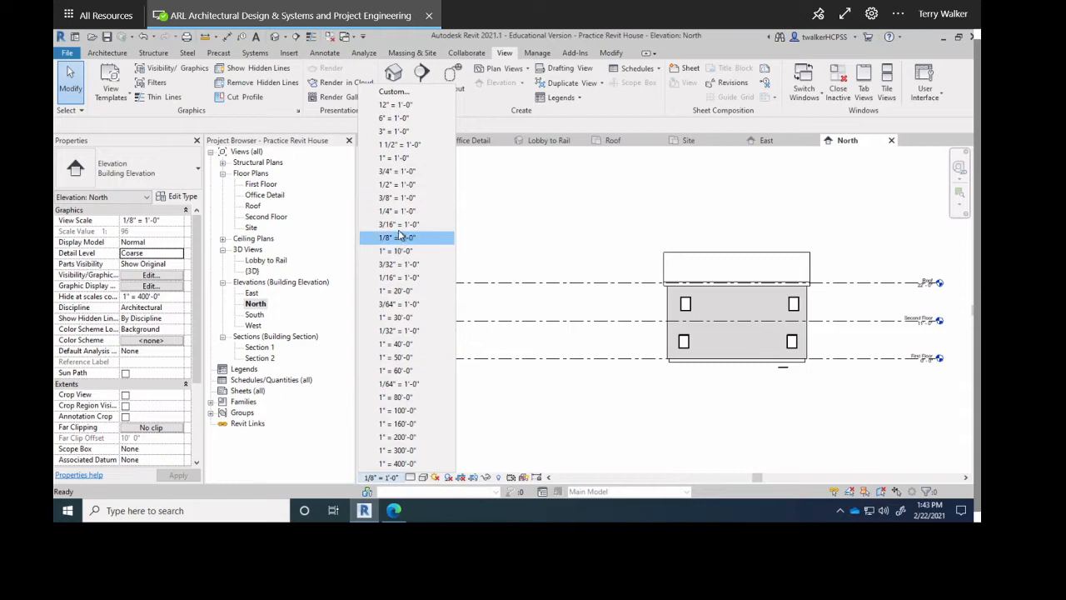
pyautogui.press('Escape')
pyautogui.doubleClick(254, 314)
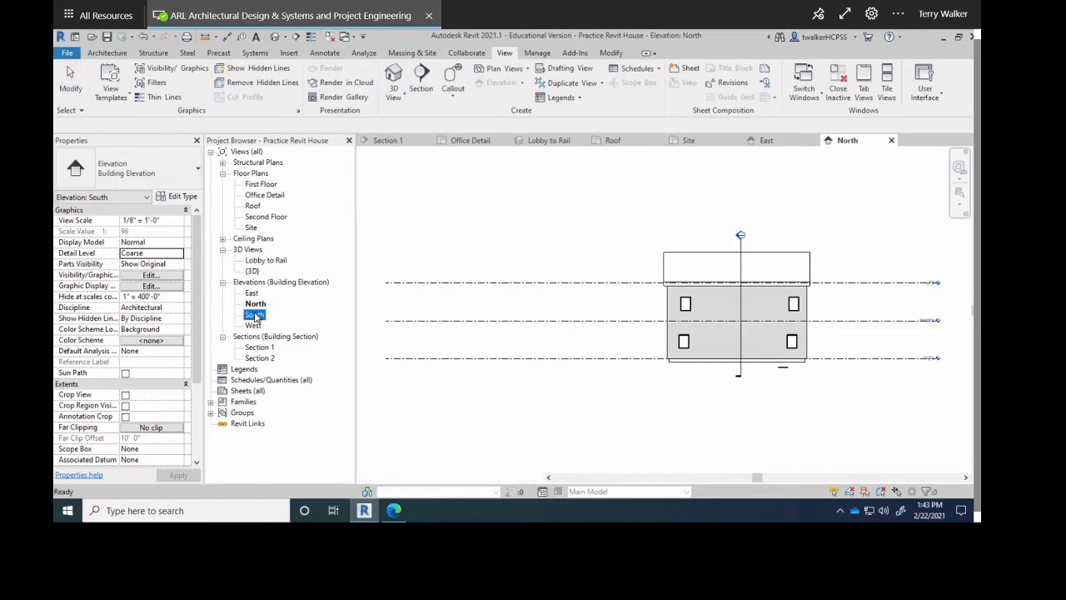
pyautogui.click(380, 477)
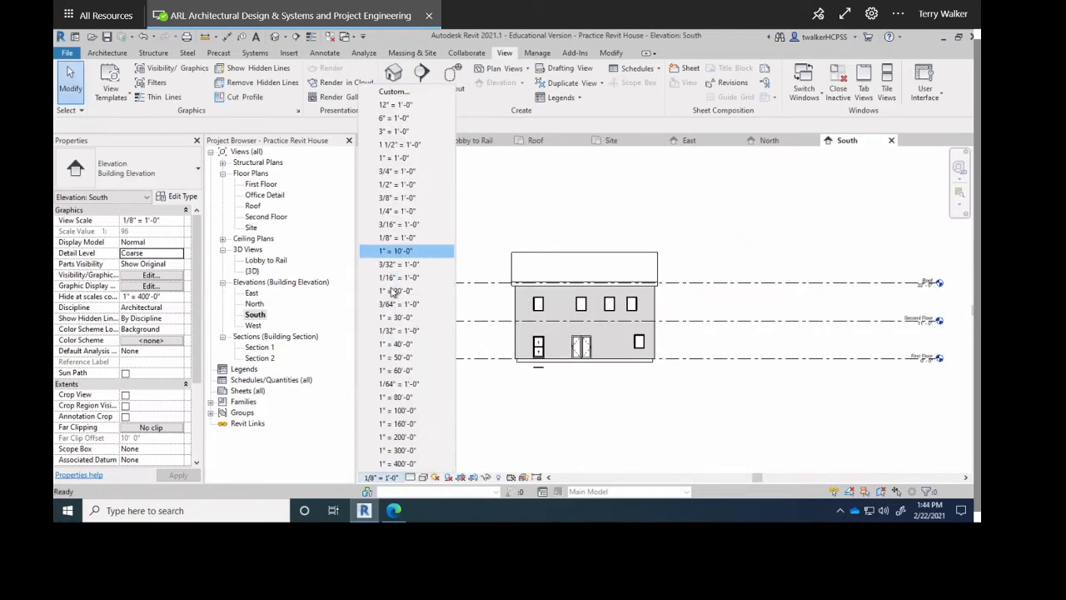
pyautogui.click(388, 214)
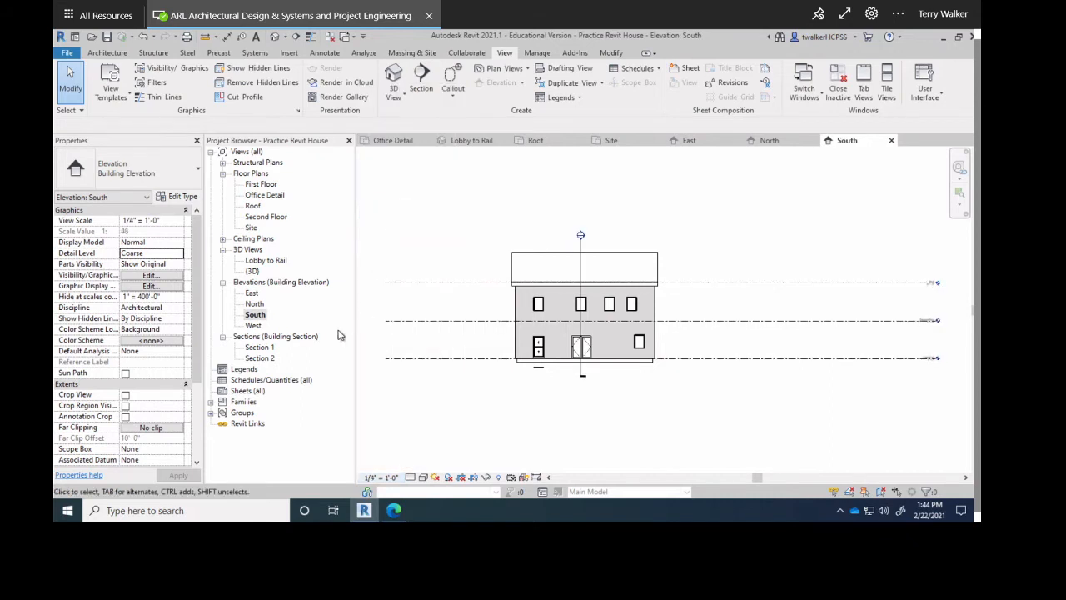
pyautogui.doubleClick(251, 326)
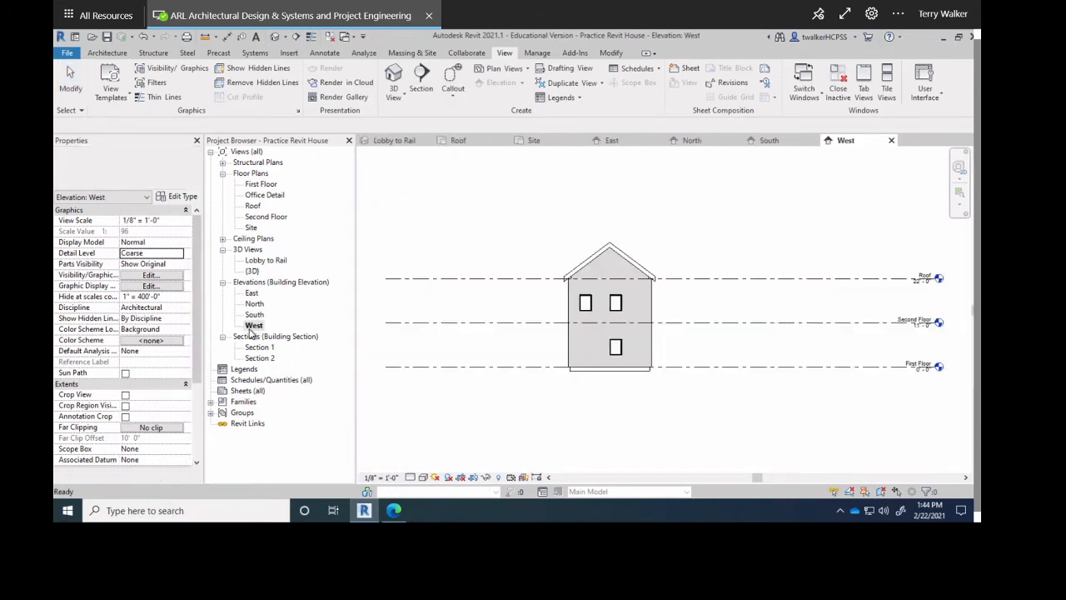
pyautogui.click(377, 477)
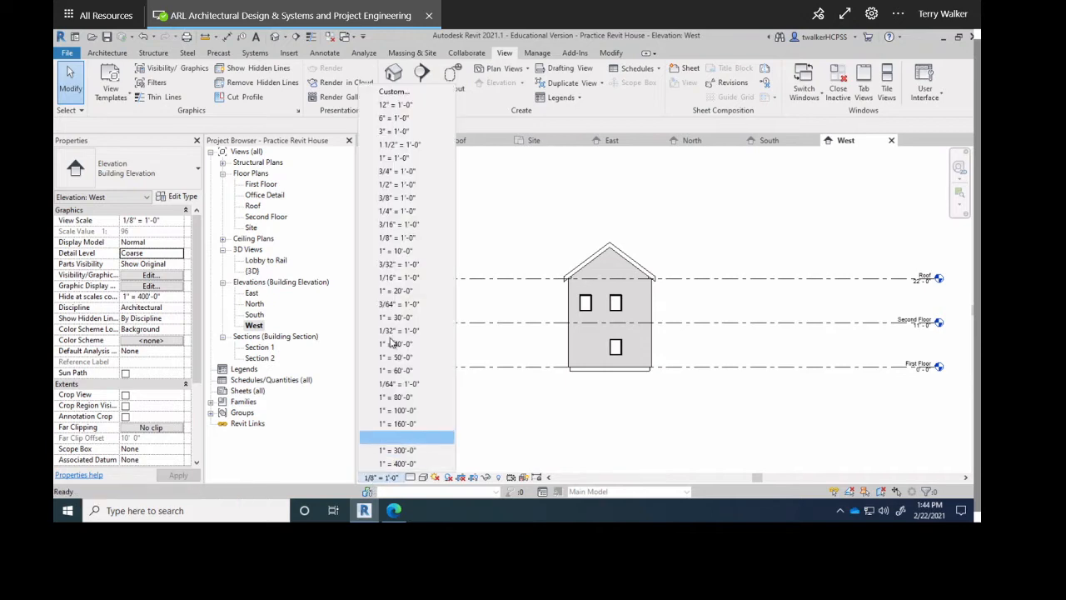
pyautogui.click(395, 212)
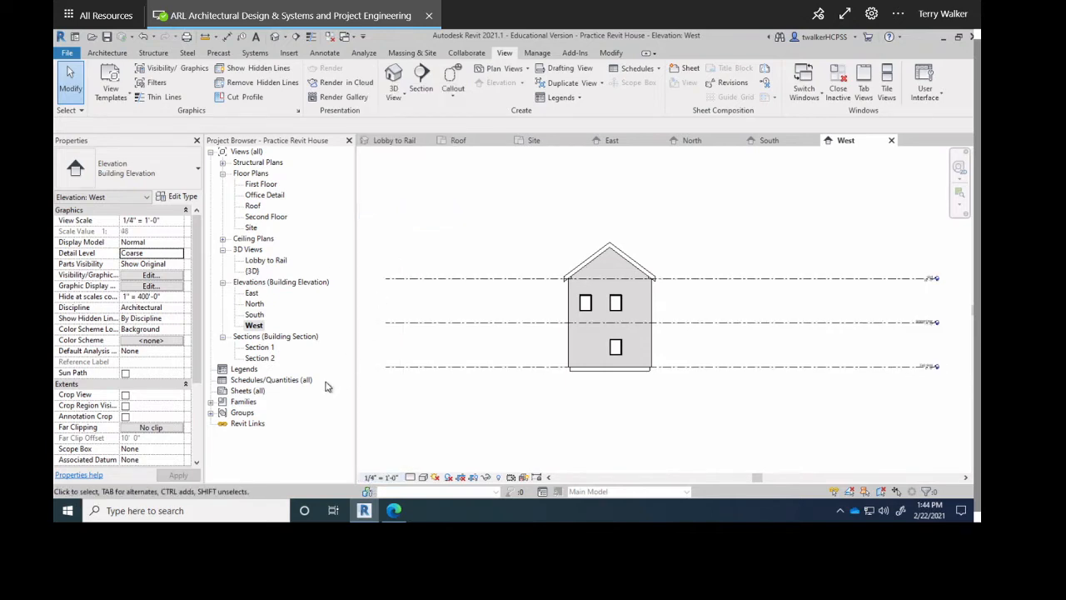
pyautogui.click(259, 348)
pyautogui.doubleClick(265, 349)
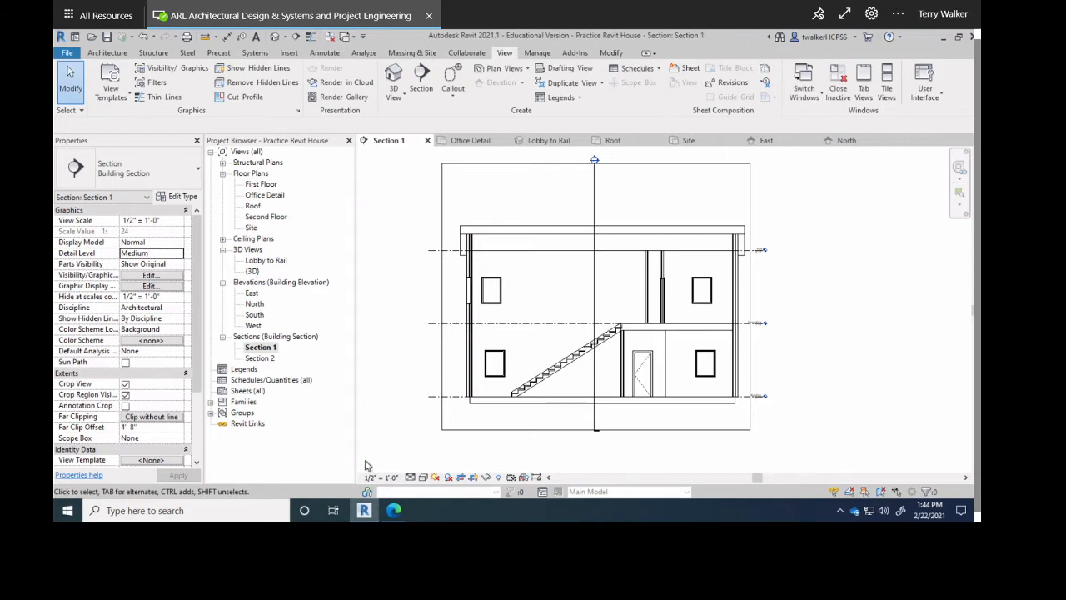
pyautogui.click(260, 359)
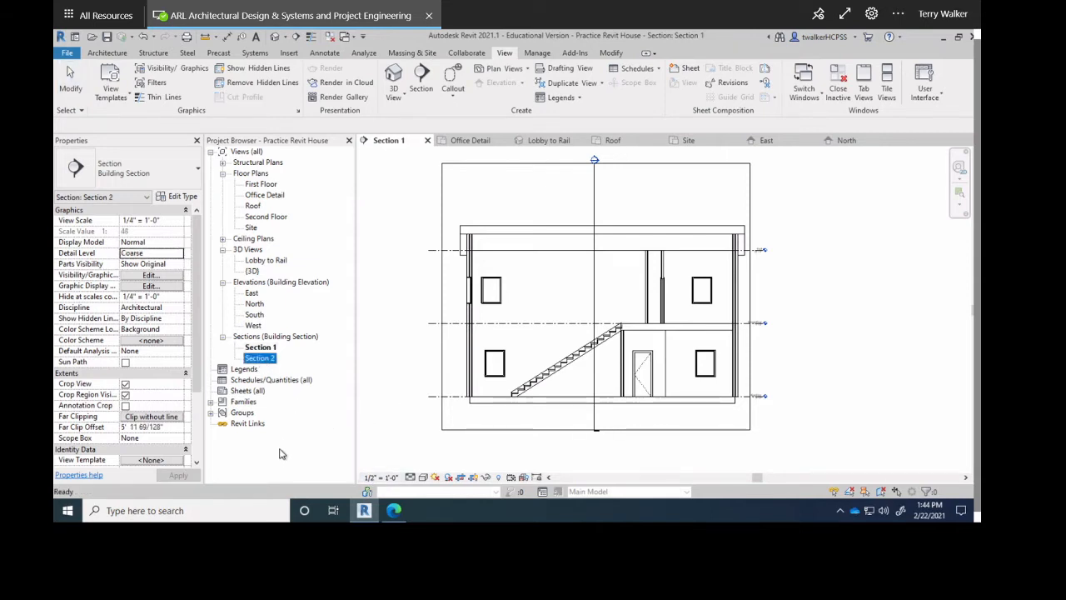
pyautogui.click(248, 391)
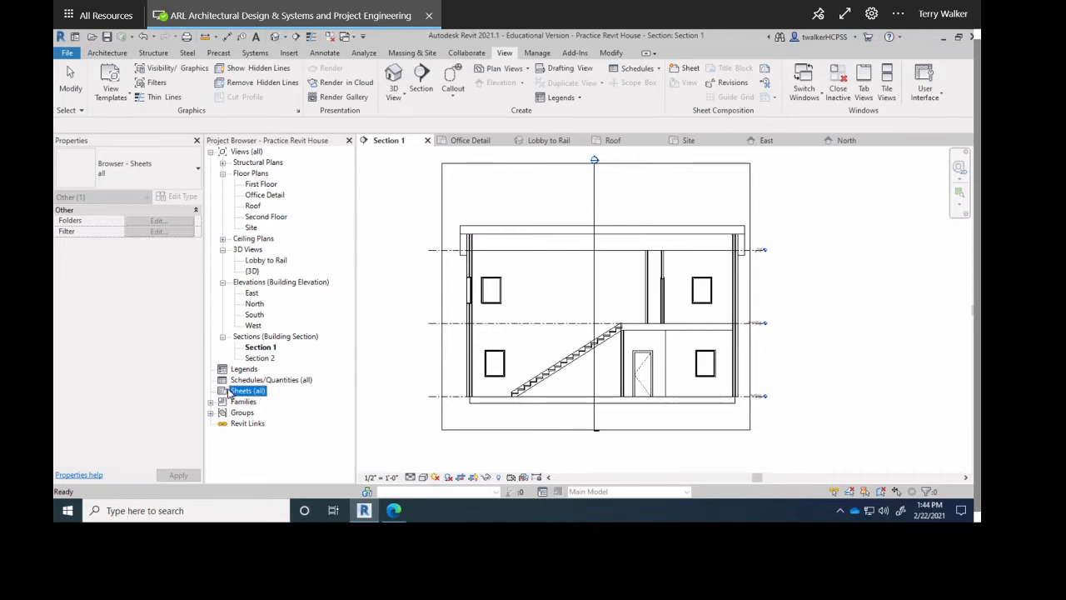
pyautogui.click(164, 183)
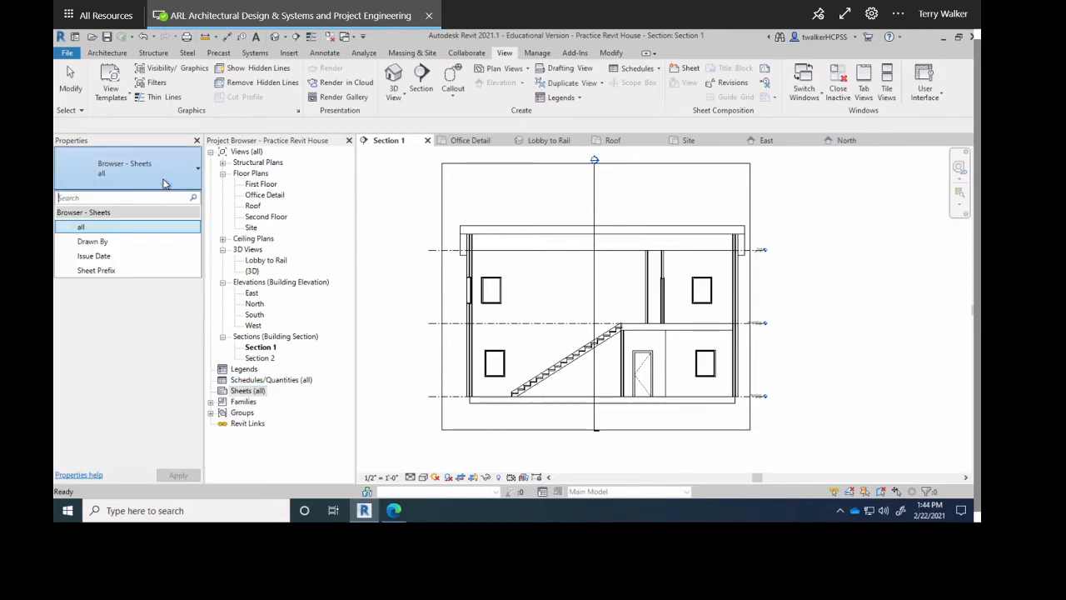
pyautogui.click(161, 243)
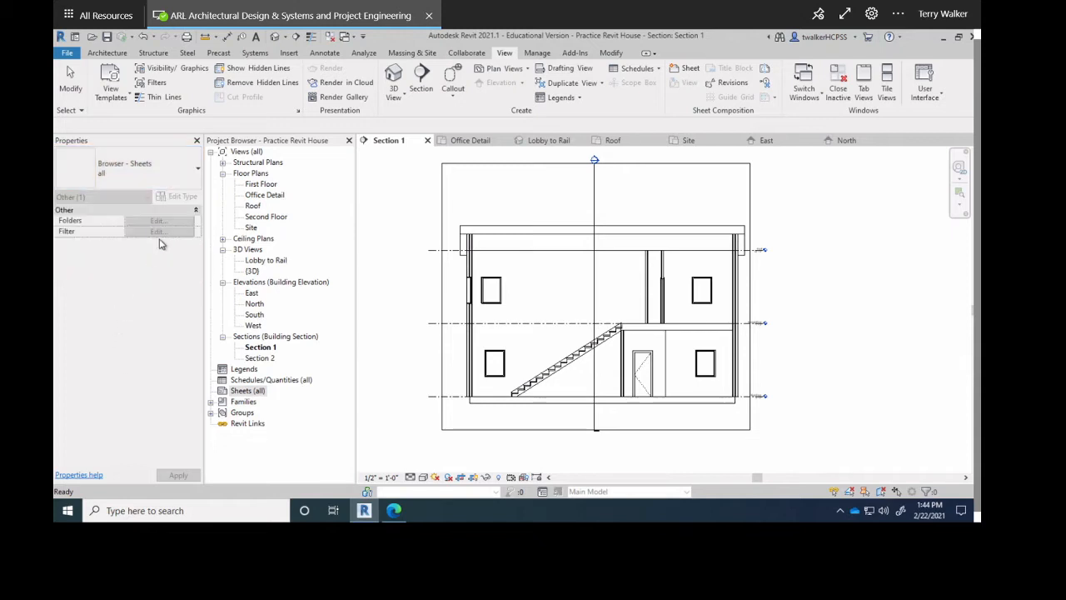
pyautogui.click(240, 391)
# Create sheet A101 with the D 22 x 34 Horizontal titleblock loaded from the Titleblocks folder.
pyautogui.rightClick(241, 394)
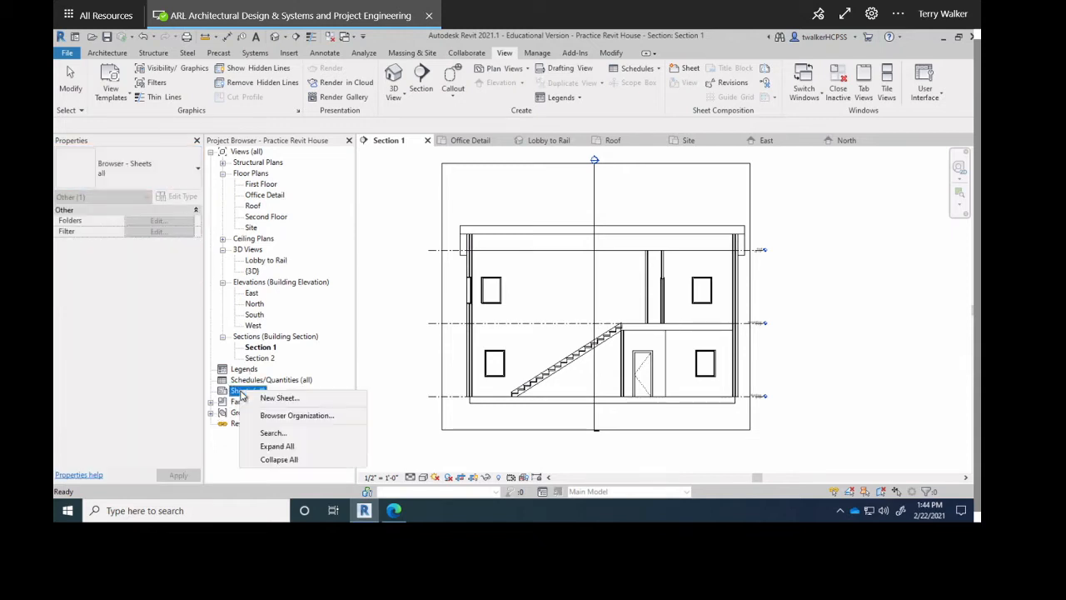
pyautogui.click(264, 403)
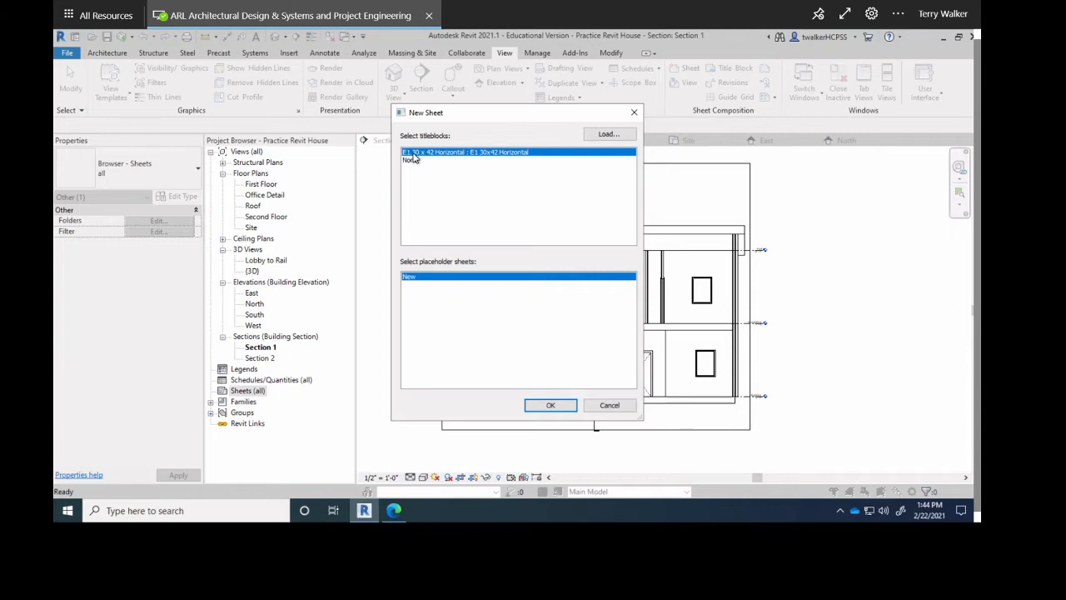
pyautogui.click(608, 134)
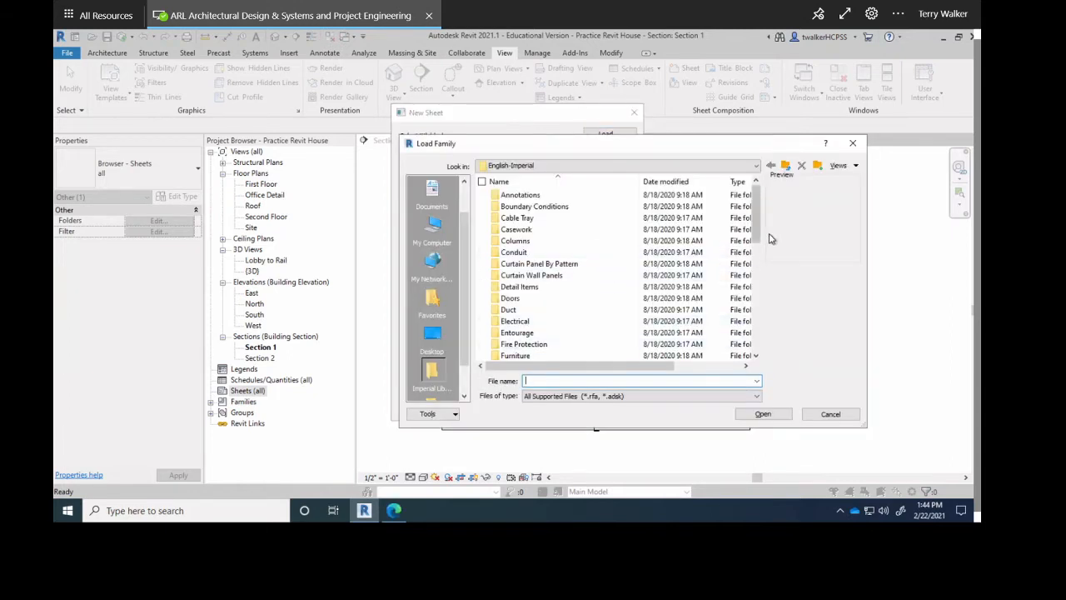
pyautogui.moveTo(753, 230); pyautogui.dragTo(753, 348)
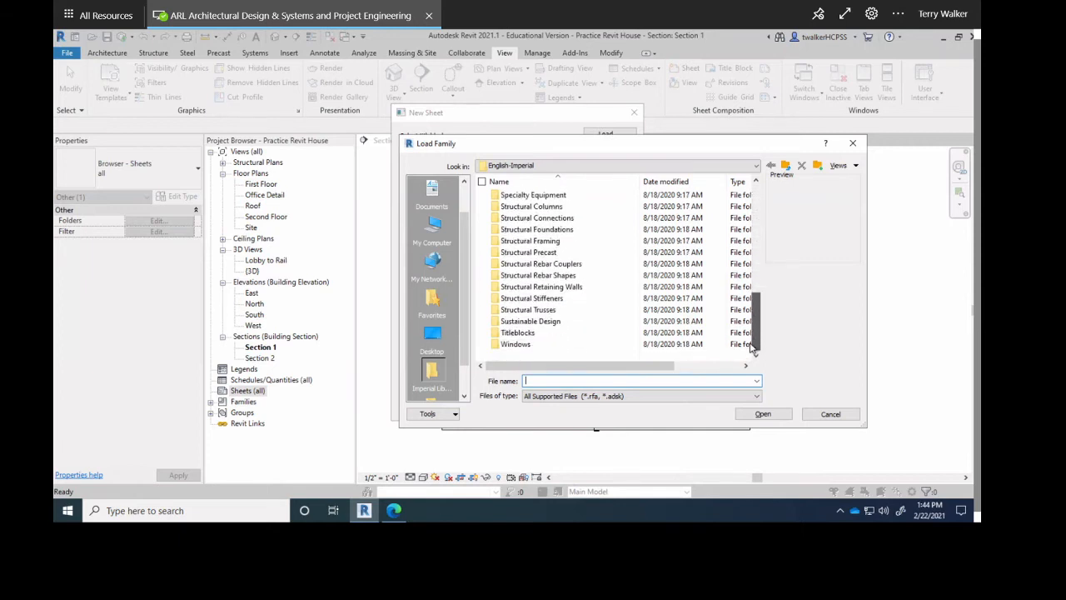
pyautogui.doubleClick(518, 332)
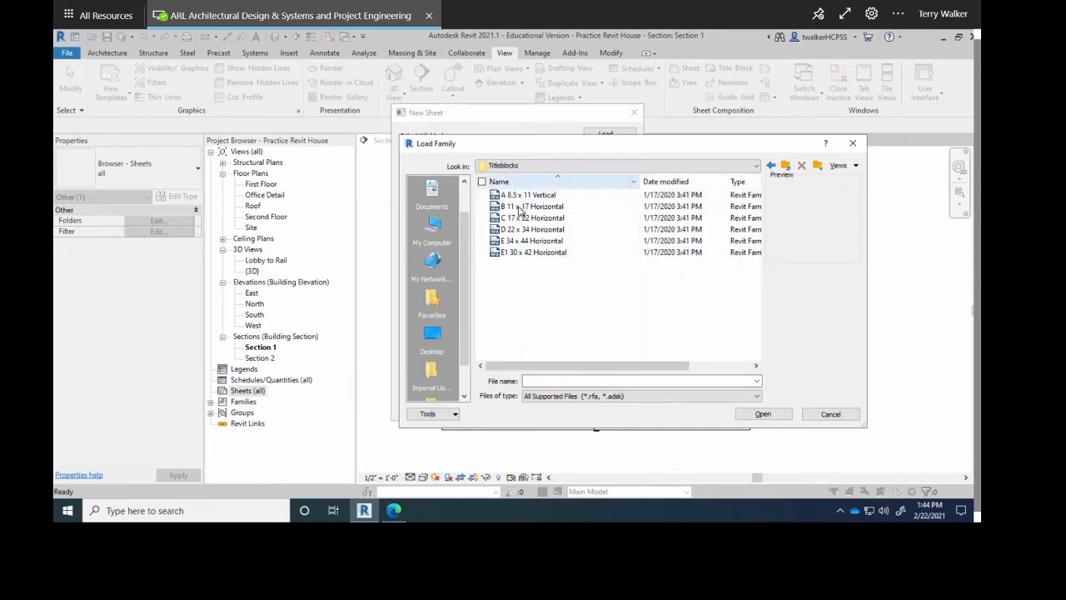
pyautogui.click(525, 209)
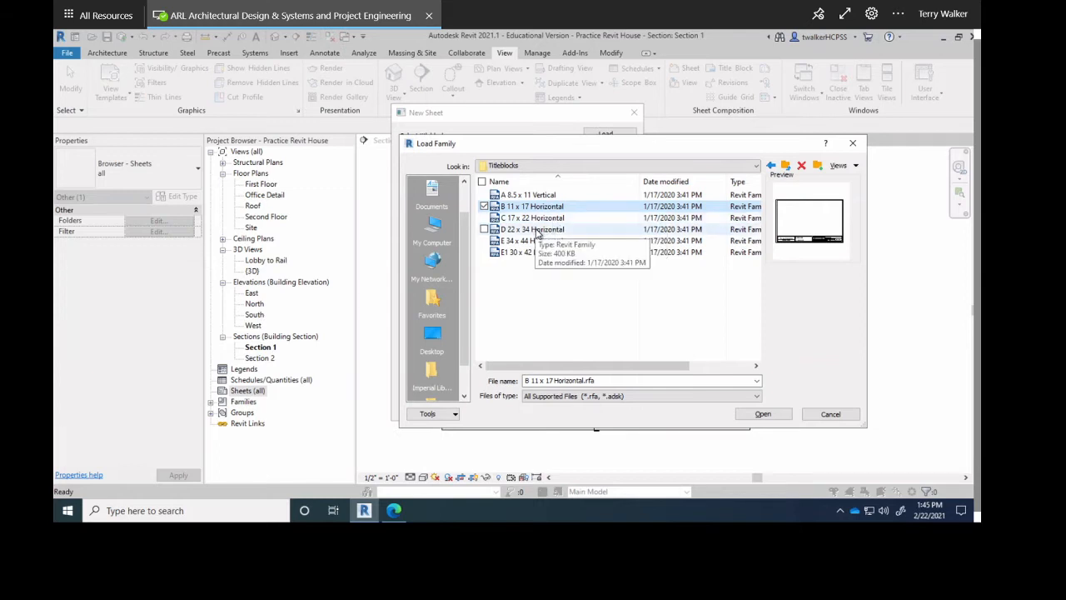
pyautogui.click(537, 229)
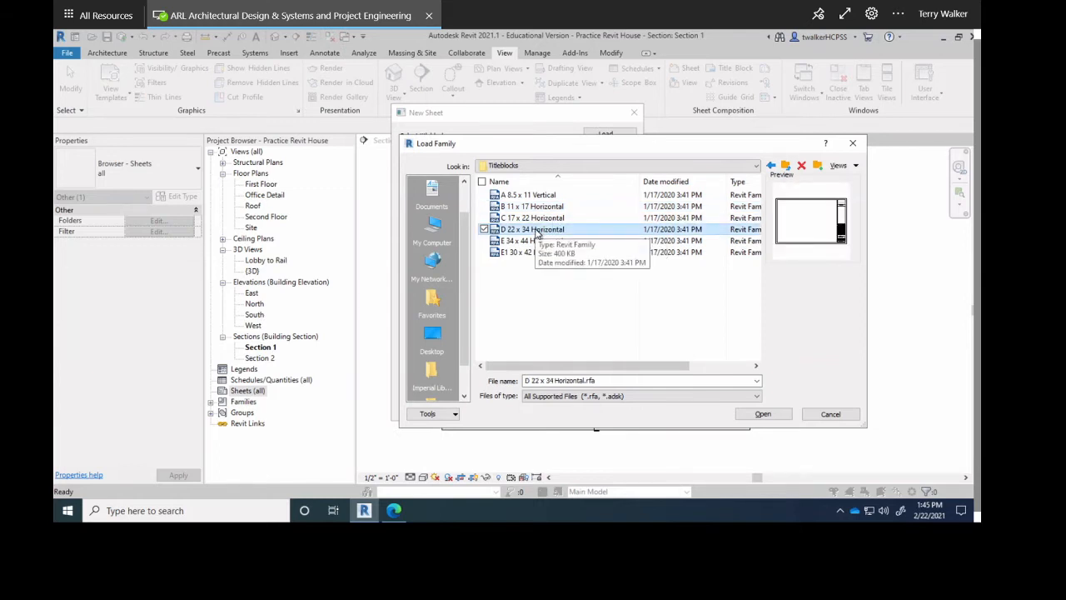
pyautogui.click(761, 414)
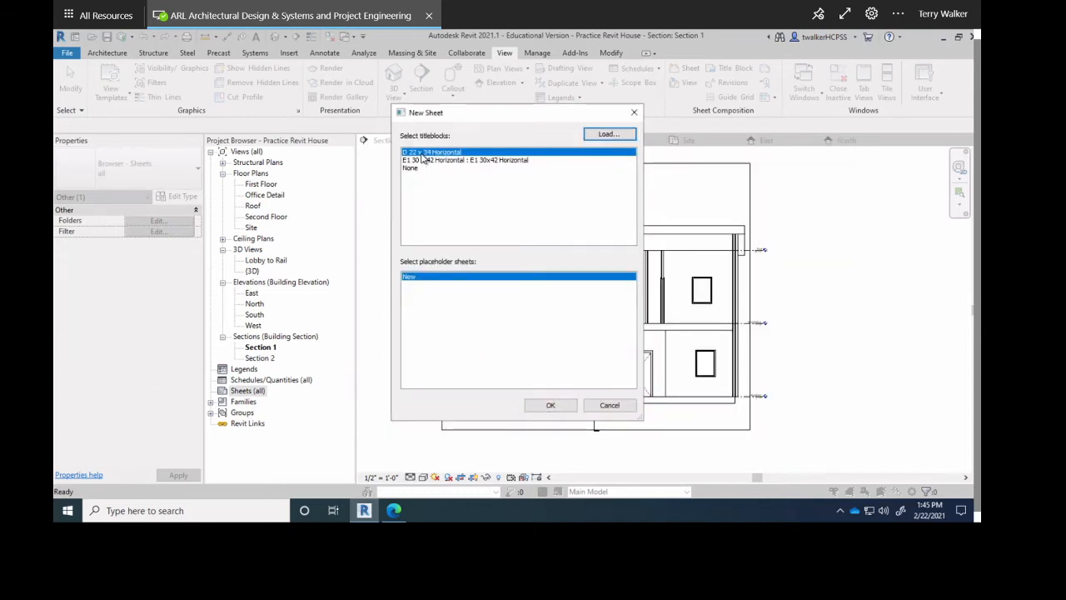
pyautogui.click(549, 405)
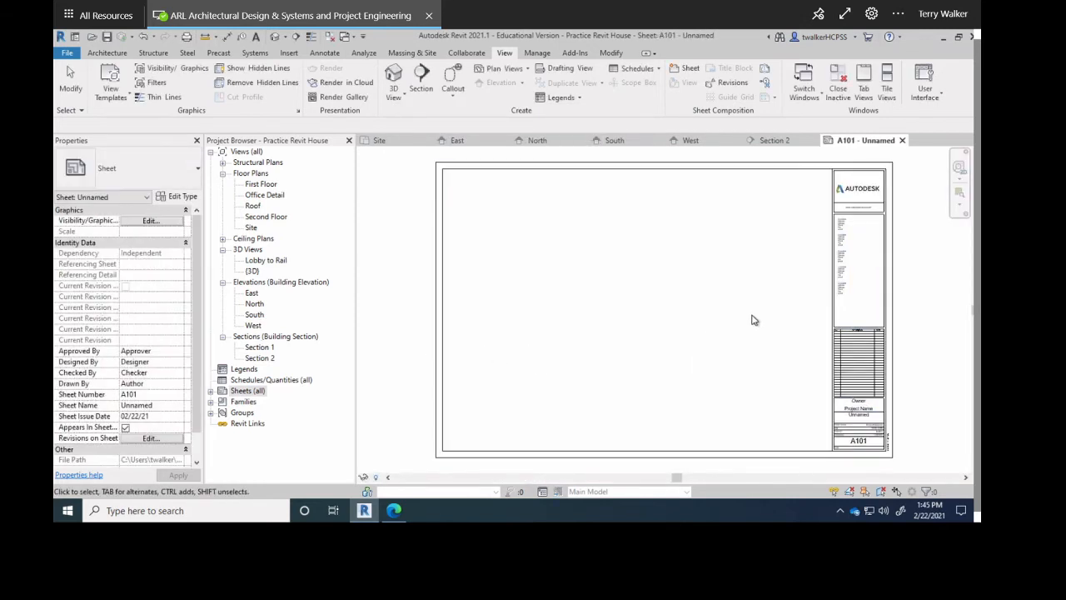
# Pan and zoom over sheet A101's titleblock to inspect its consultant boxes and bottom edge.
pyautogui.moveTo(831, 283); pyautogui.dragTo(725, 265, button='middle')
pyautogui.scroll(5, 730, 182)
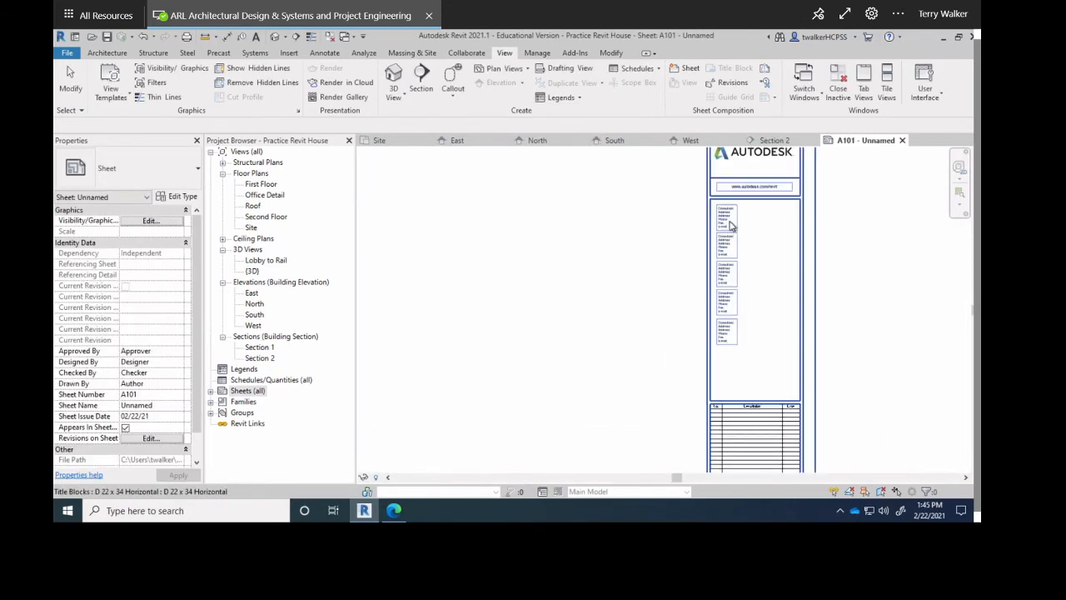
pyautogui.scroll(2, 787, 335)
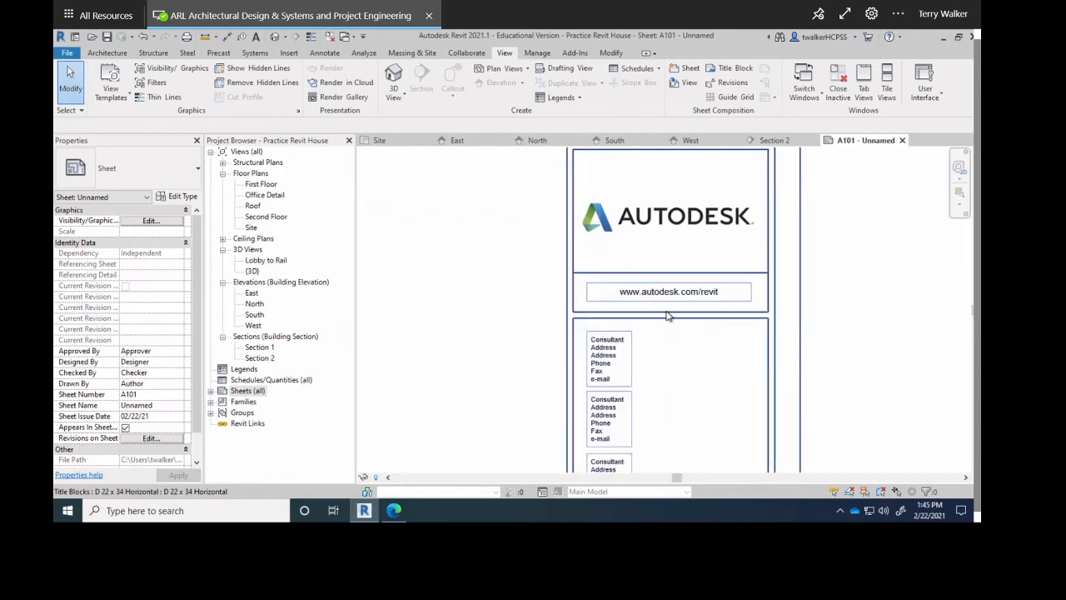
pyautogui.scroll(-2, 568, 266)
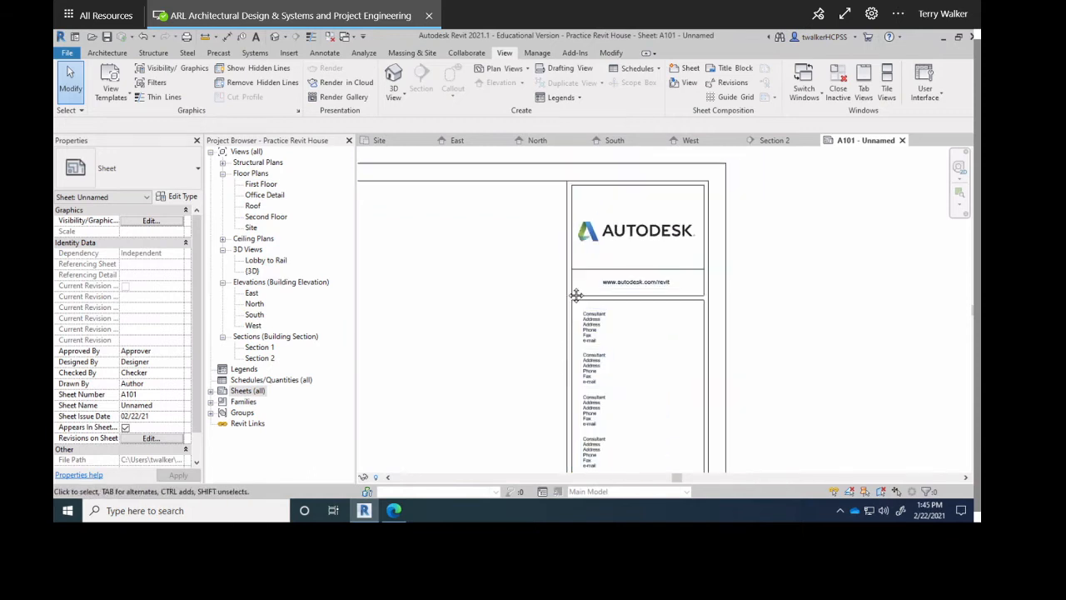
pyautogui.moveTo(575, 292); pyautogui.dragTo(590, 210, button='middle')
pyautogui.scroll(1, 587, 321)
pyautogui.moveTo(640, 424); pyautogui.dragTo(609, 207, button='middle')
pyautogui.moveTo(616, 267); pyautogui.dragTo(625, 152, button='middle')
pyautogui.moveTo(609, 393); pyautogui.dragTo(617, 244, button='middle')
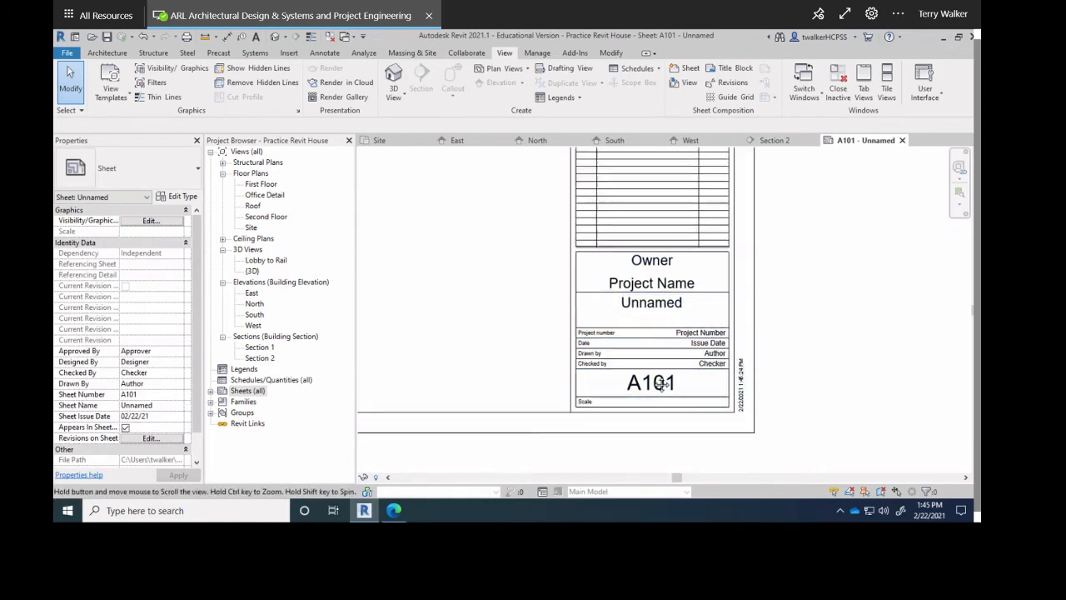
pyautogui.scroll(-4, 638, 362)
pyautogui.moveTo(533, 333); pyautogui.dragTo(701, 372, button='middle')
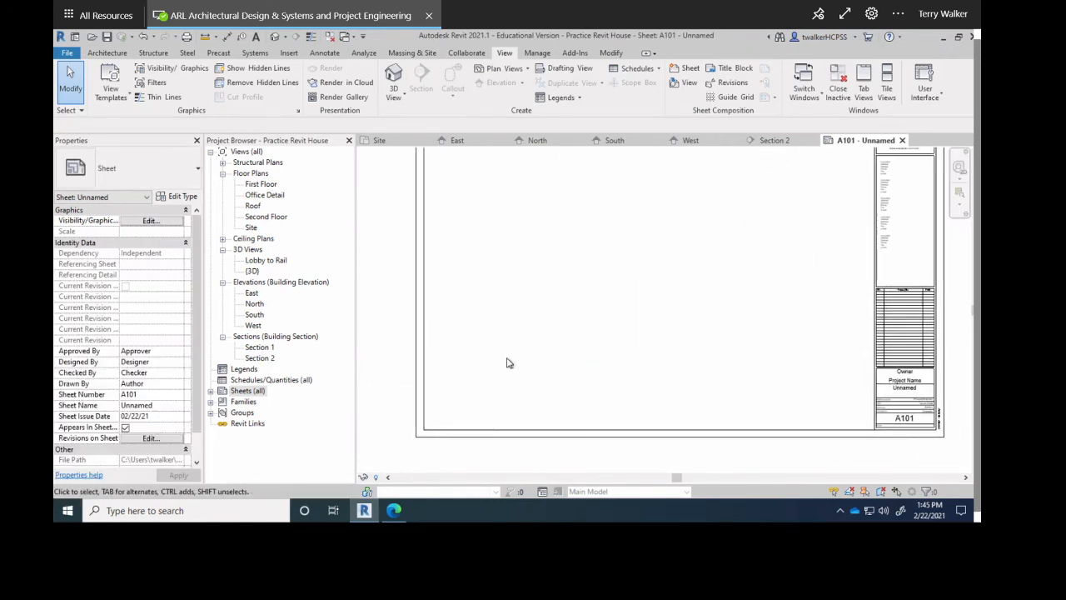
pyautogui.moveTo(599, 373); pyautogui.dragTo(617, 396, button='middle')
# Select A101 in the sheet list, then exit the title block's Unnamed label edit, leaving it unchanged.
pyautogui.click(214, 392)
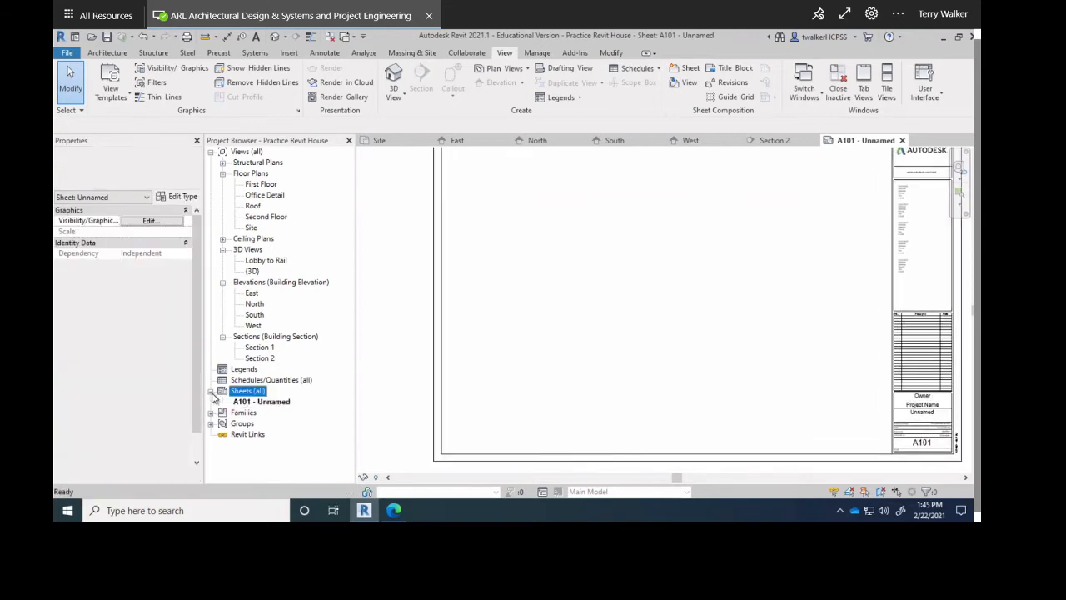
pyautogui.click(252, 402)
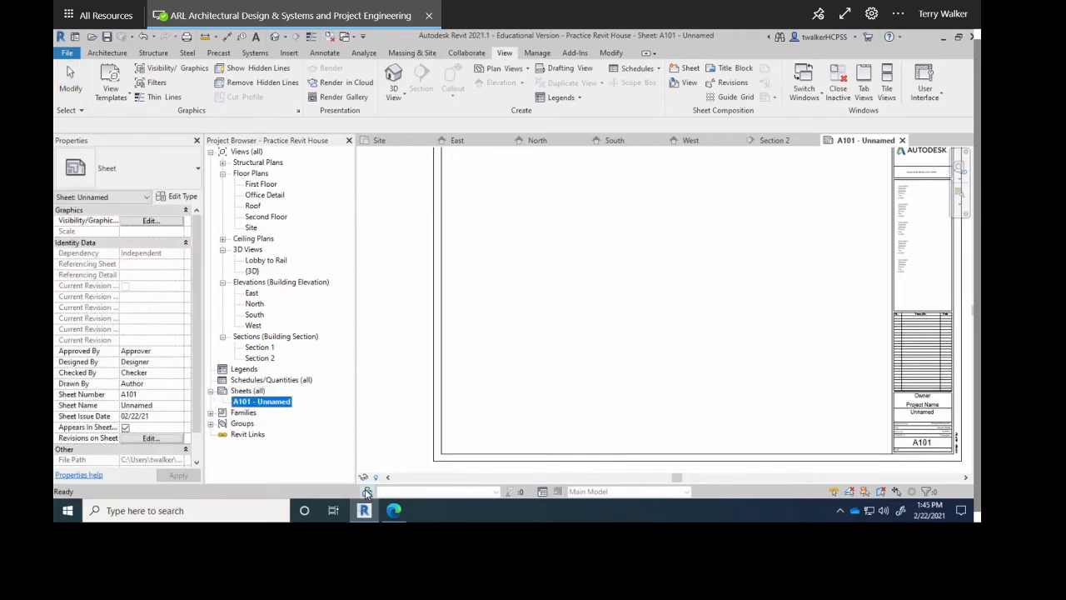
pyautogui.click(676, 395)
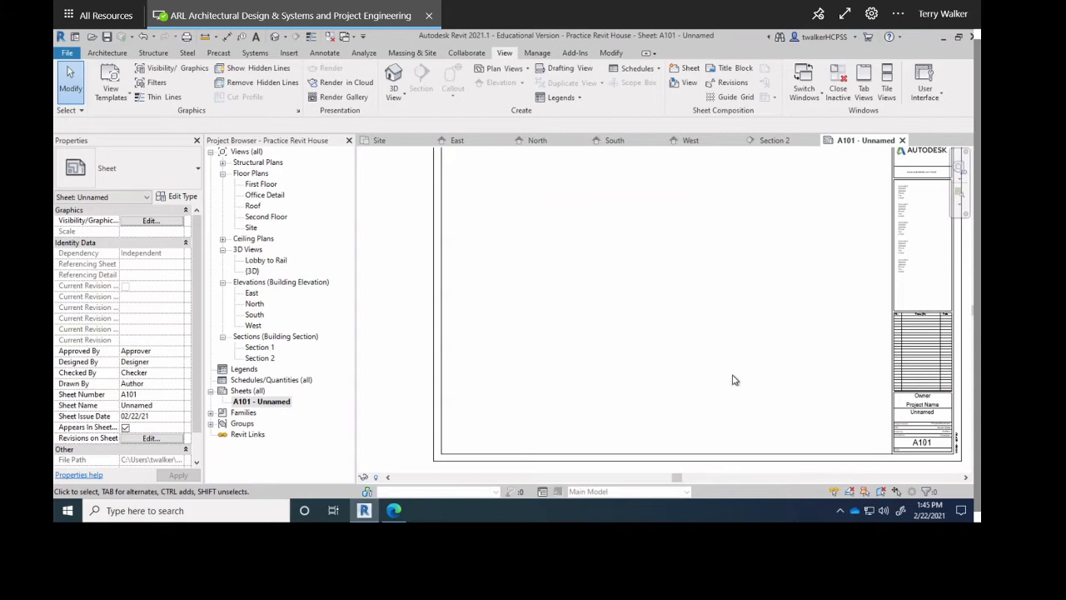
pyautogui.scroll(-2, 734, 379)
pyautogui.click(860, 406)
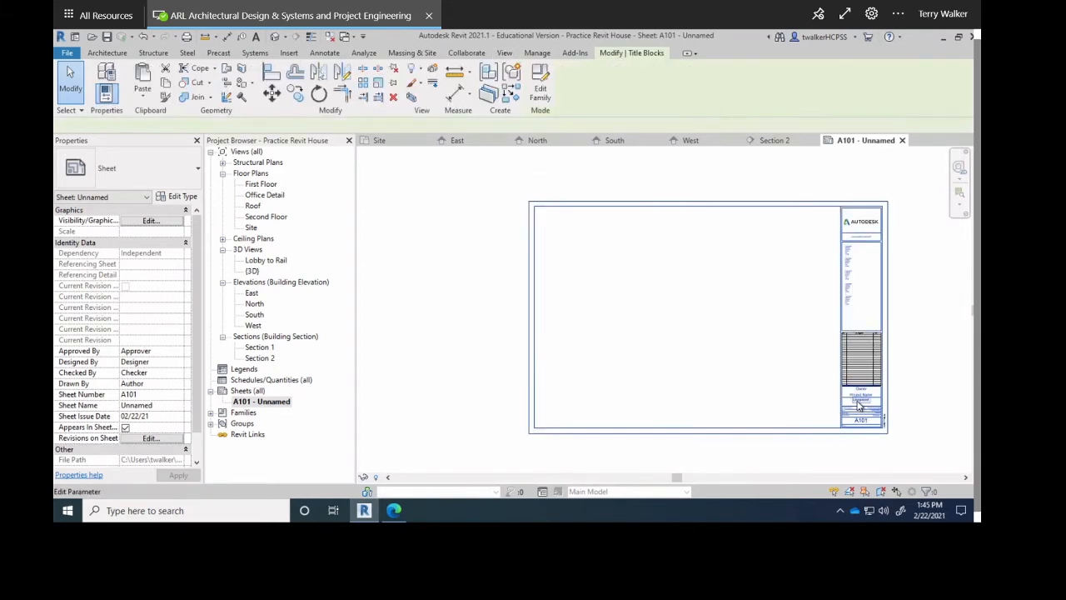
pyautogui.scroll(4, 859, 406)
pyautogui.click(857, 403)
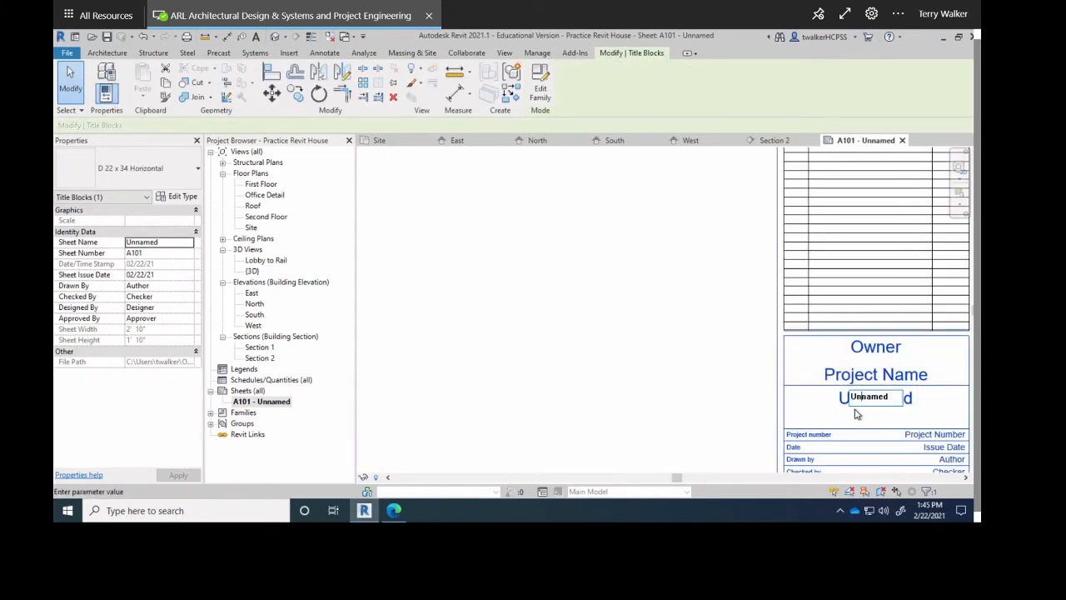
pyautogui.click(852, 413)
pyautogui.click(577, 359)
pyautogui.click(852, 352)
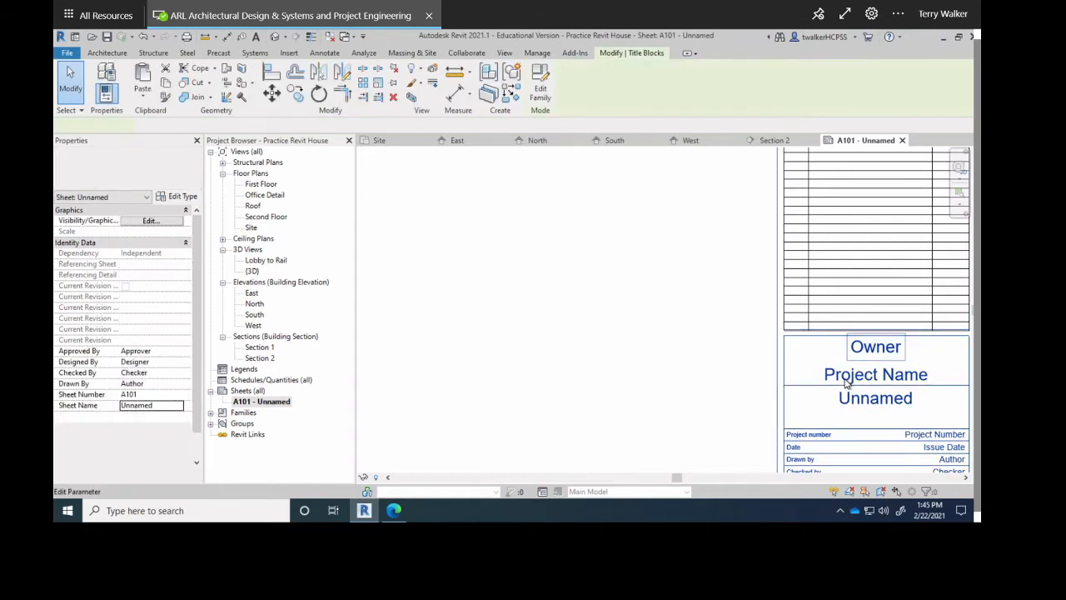
pyautogui.click(534, 344)
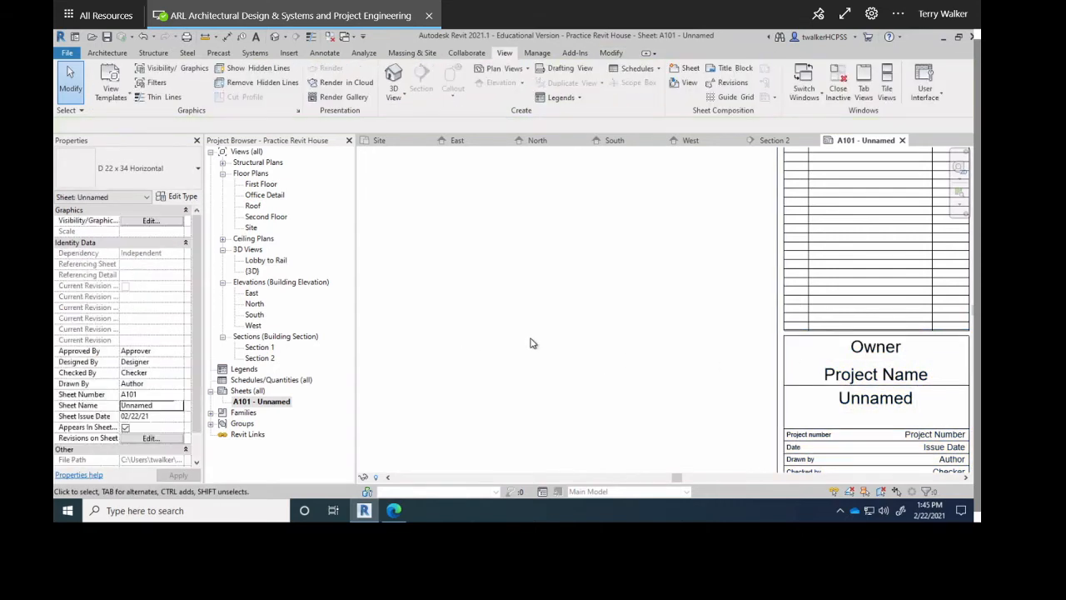
pyautogui.scroll(-6, 533, 343)
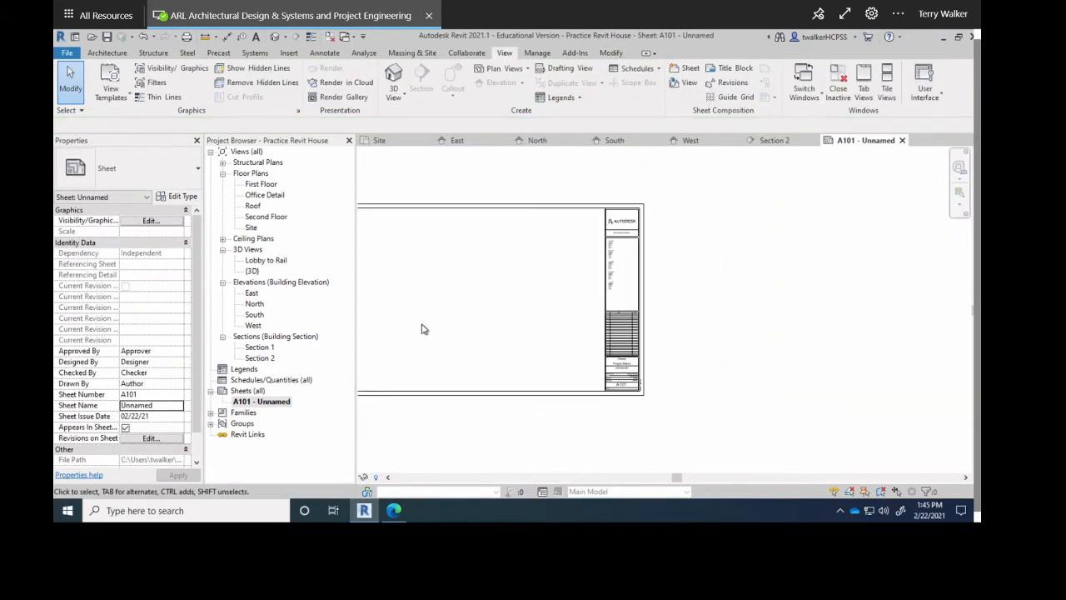
# Place the East elevation as a viewport across the upper part of sheet A101.
pyautogui.moveTo(422, 329); pyautogui.dragTo(548, 342, button='middle')
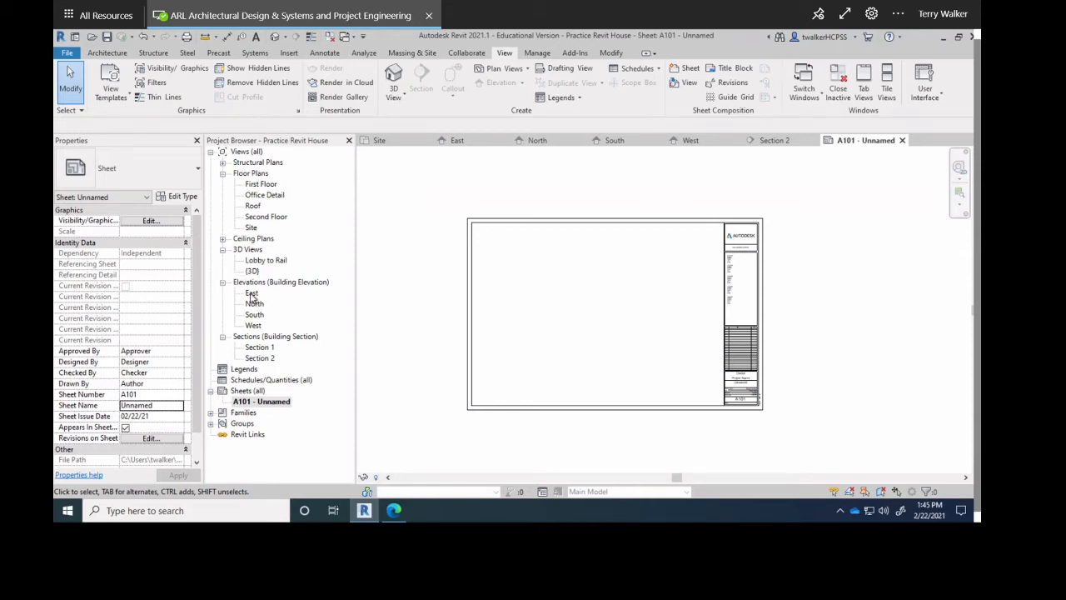
pyautogui.moveTo(252, 296); pyautogui.dragTo(537, 275)
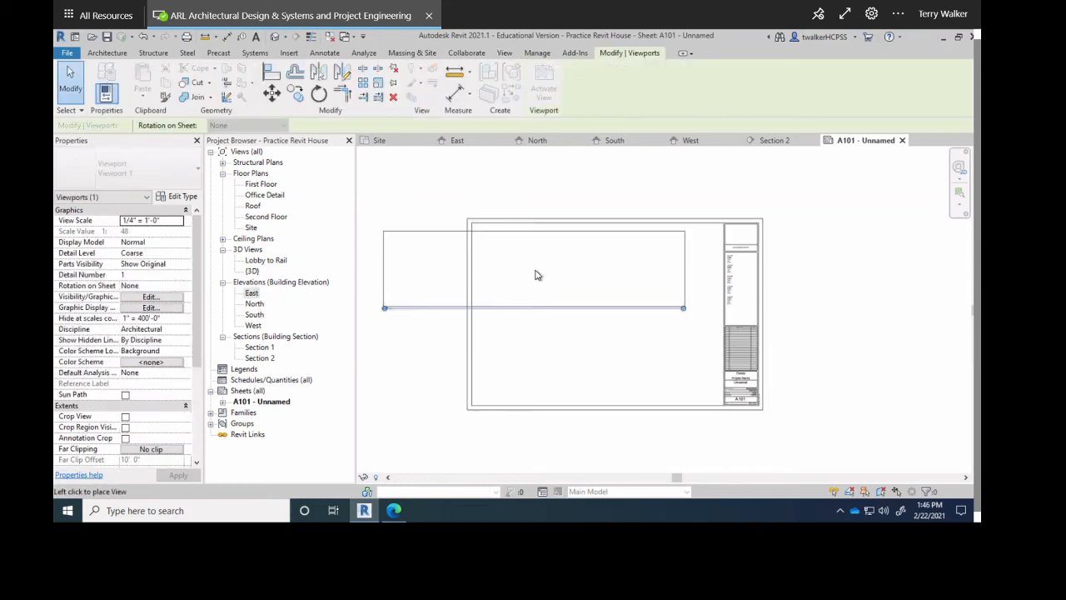
pyautogui.click(554, 290)
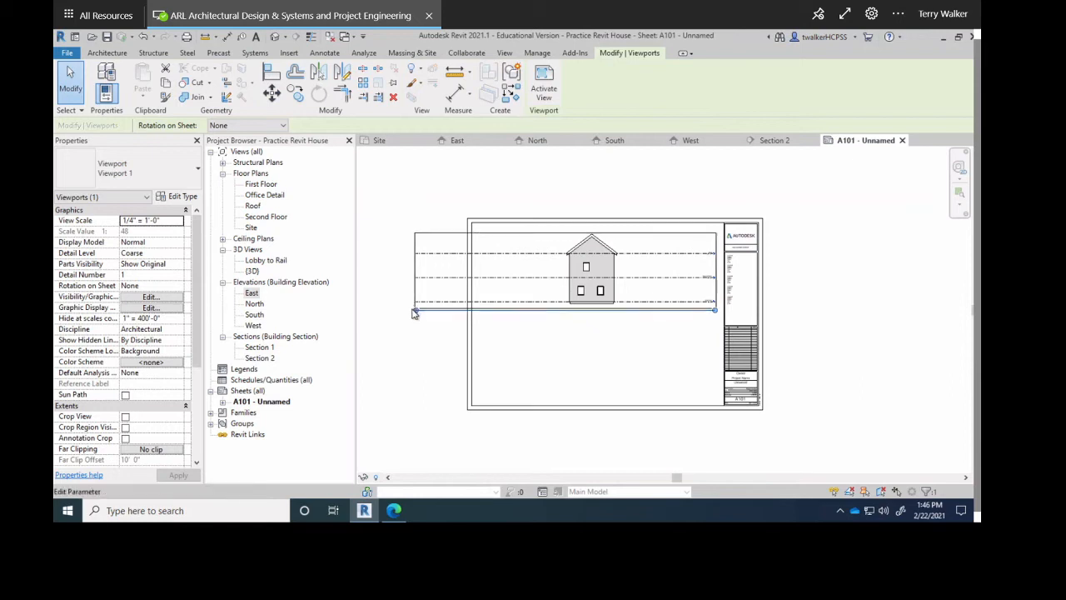
pyautogui.click(418, 314)
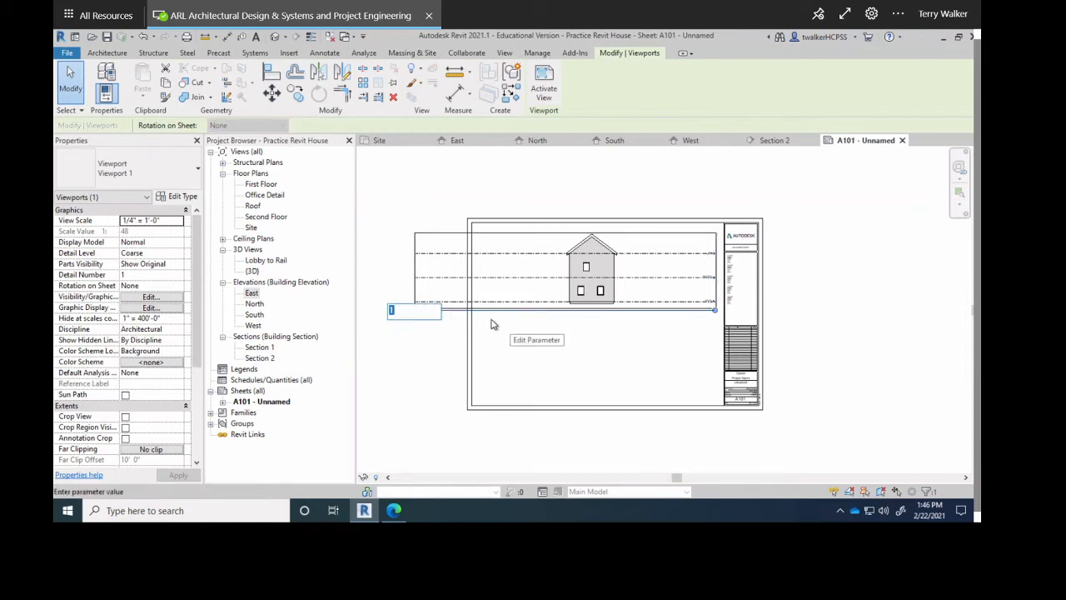
# Cancel the detail number edit and delete the East elevation viewport from sheet A101.
pyautogui.press('Escape')
pyautogui.scroll(5, 709, 308)
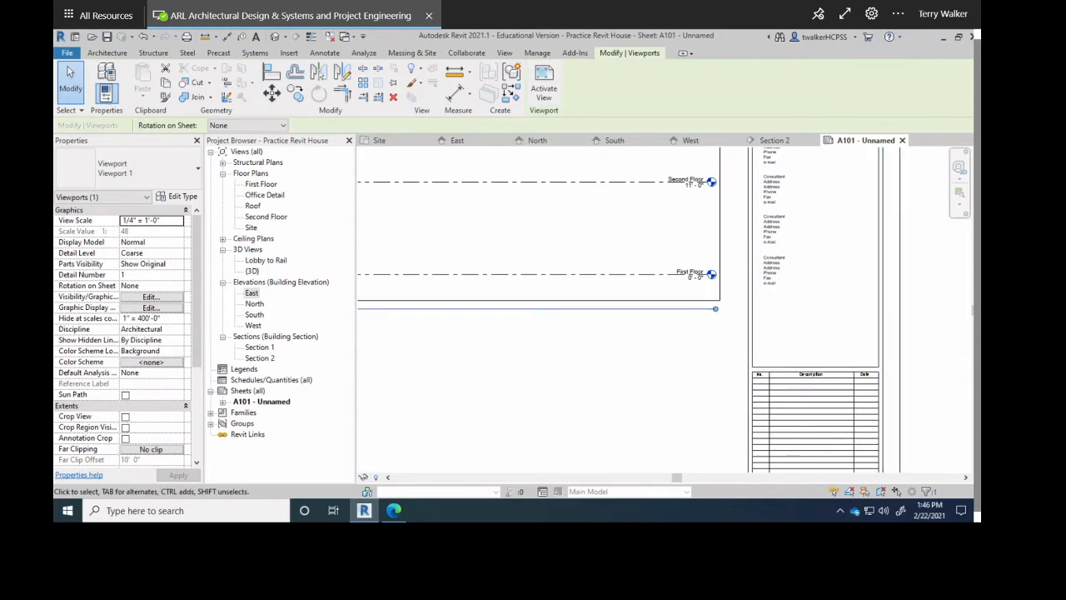
pyautogui.click(614, 369)
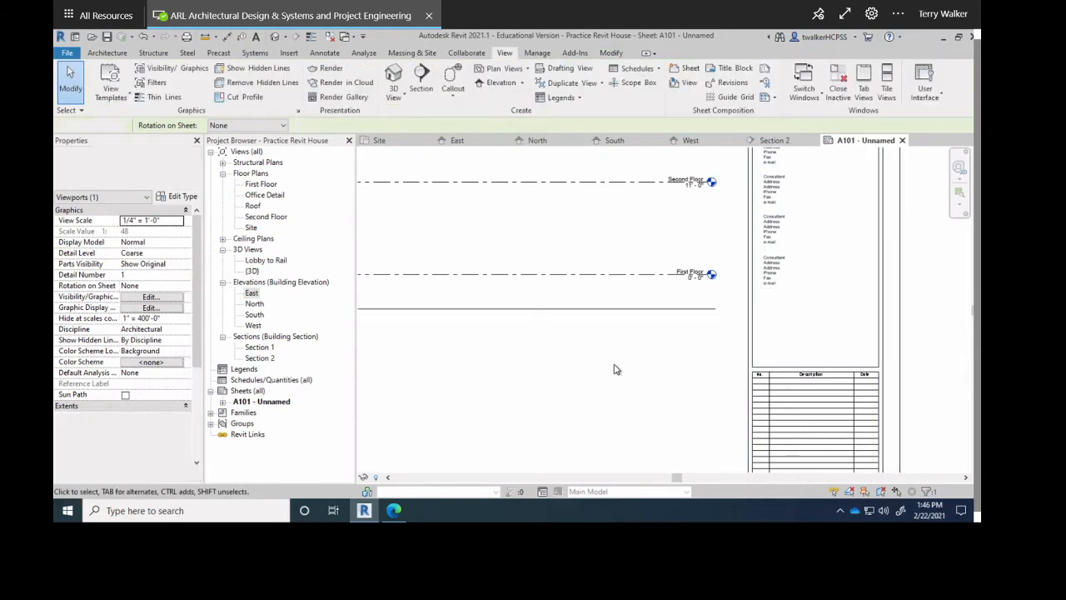
pyautogui.click(642, 305)
pyautogui.press('Delete')
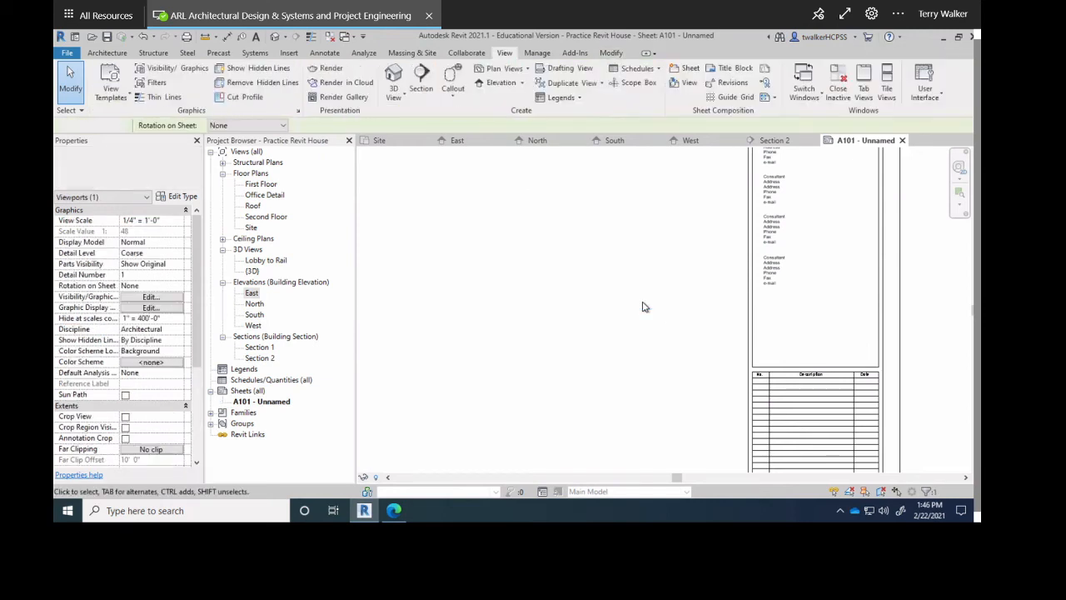
pyautogui.scroll(-2, 641, 307)
pyautogui.scroll(-4, 683, 308)
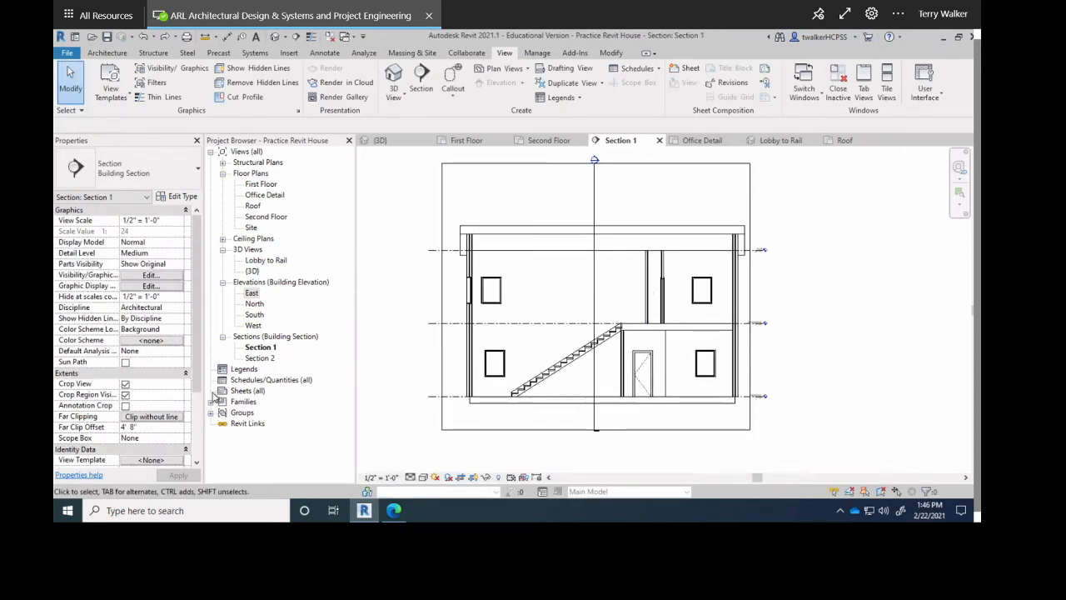
# Start a new sheet from the Sheets (all) list in the Project Browser.
pyautogui.click(244, 391)
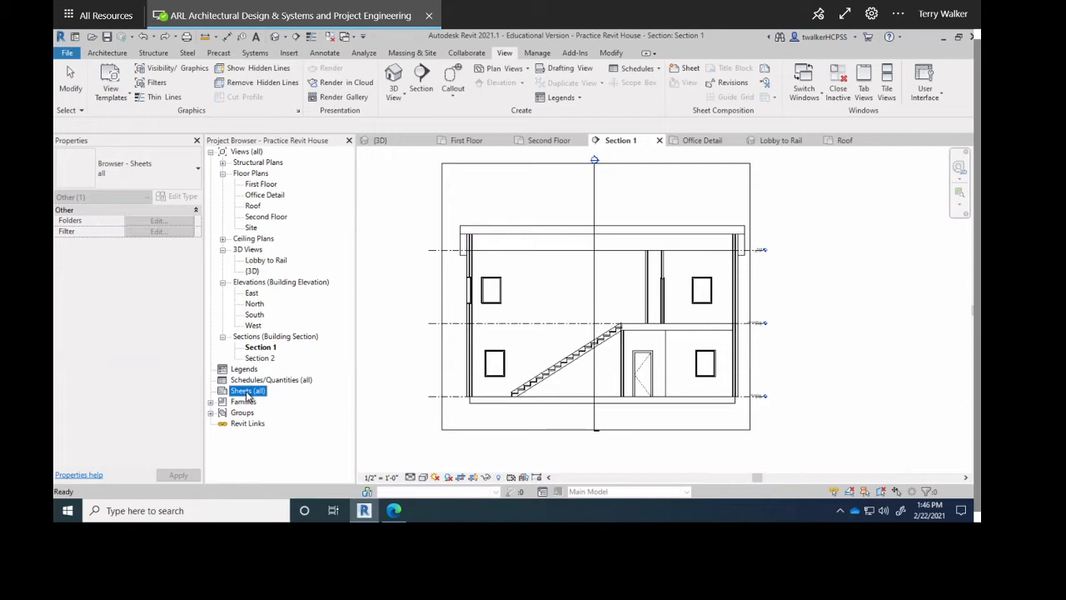
pyautogui.rightClick(247, 396)
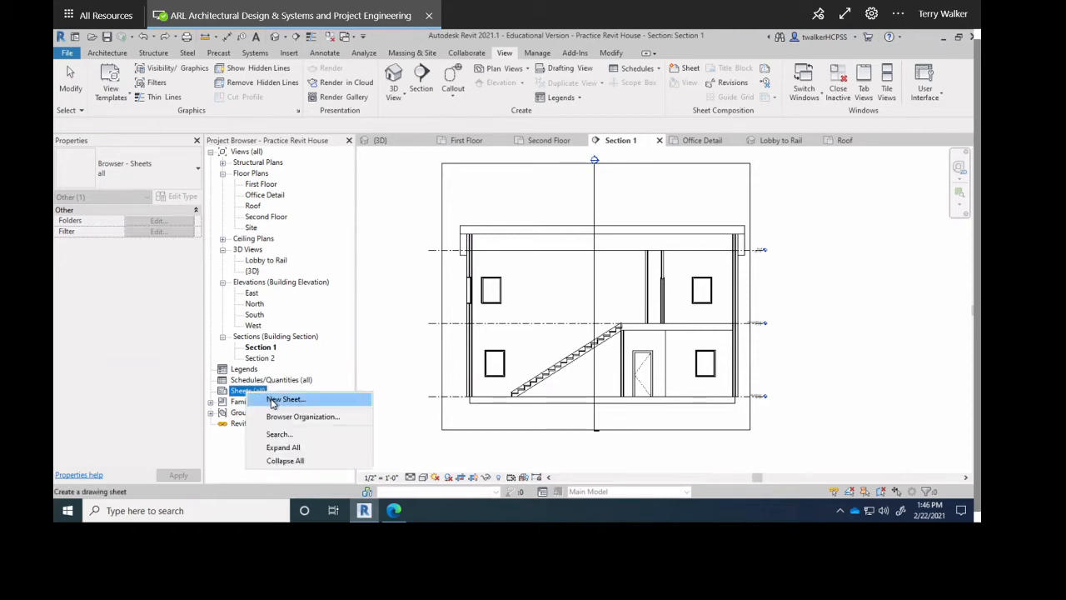
pyautogui.click(283, 399)
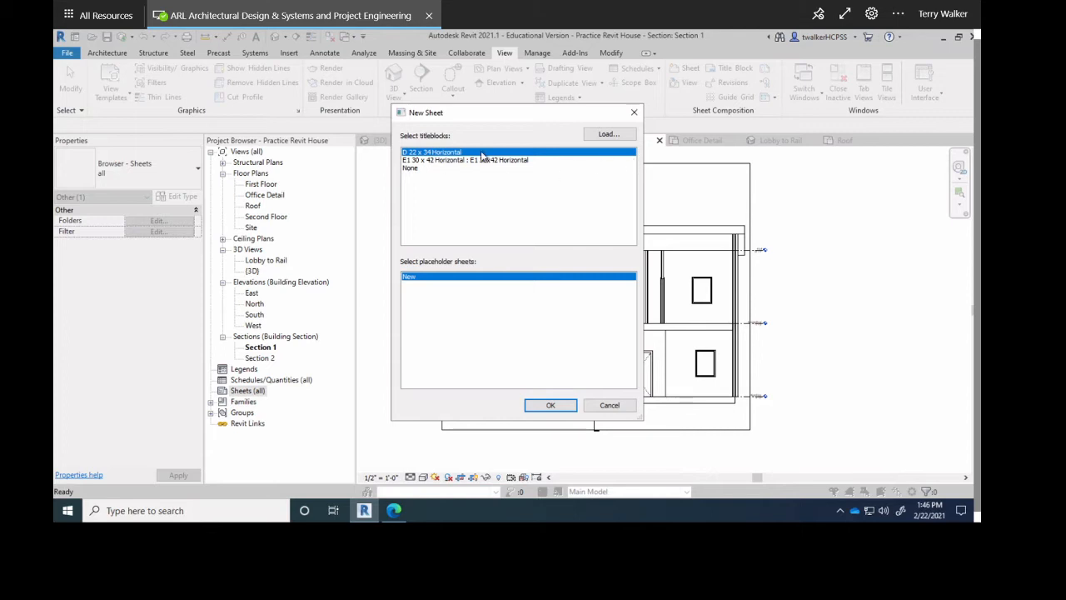
pyautogui.click(411, 161)
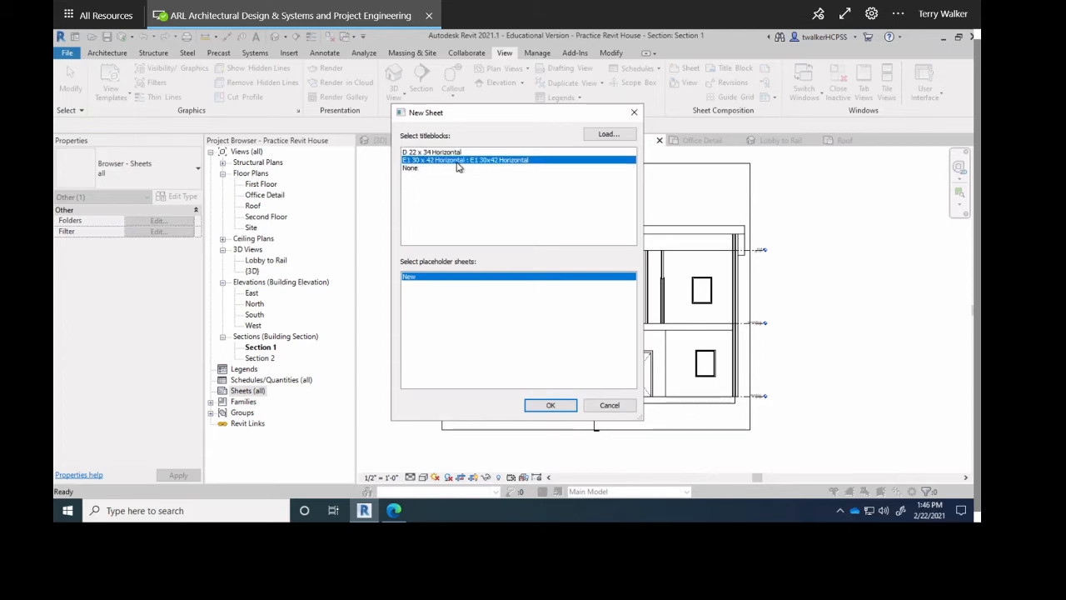
# Load the D 22 x 34 Horizontal title block from the Titleblocks library and create the sheet with it.
pyautogui.click(599, 135)
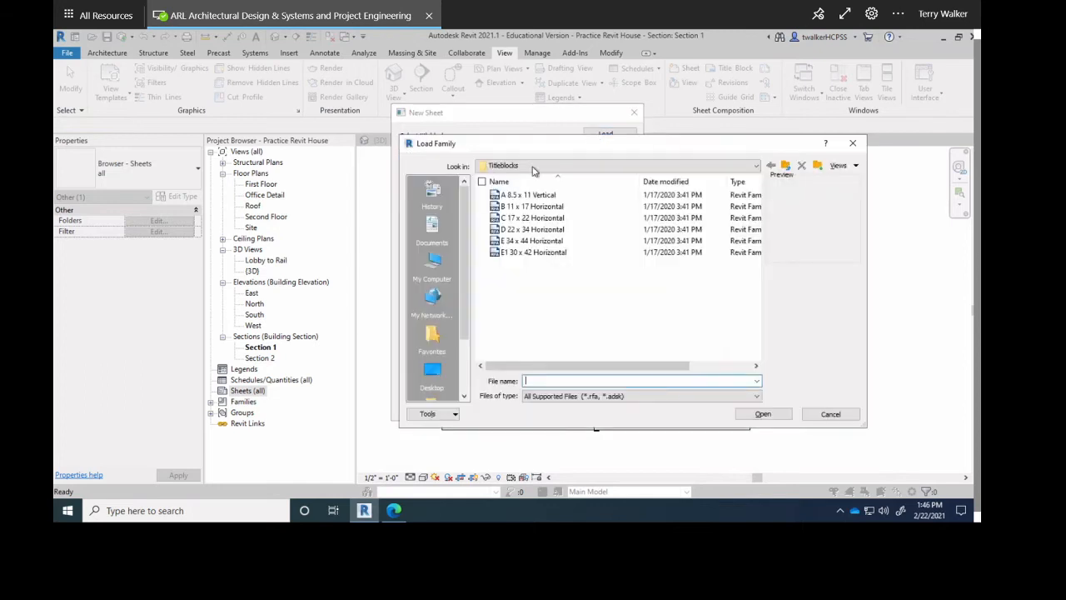
pyautogui.click(546, 165)
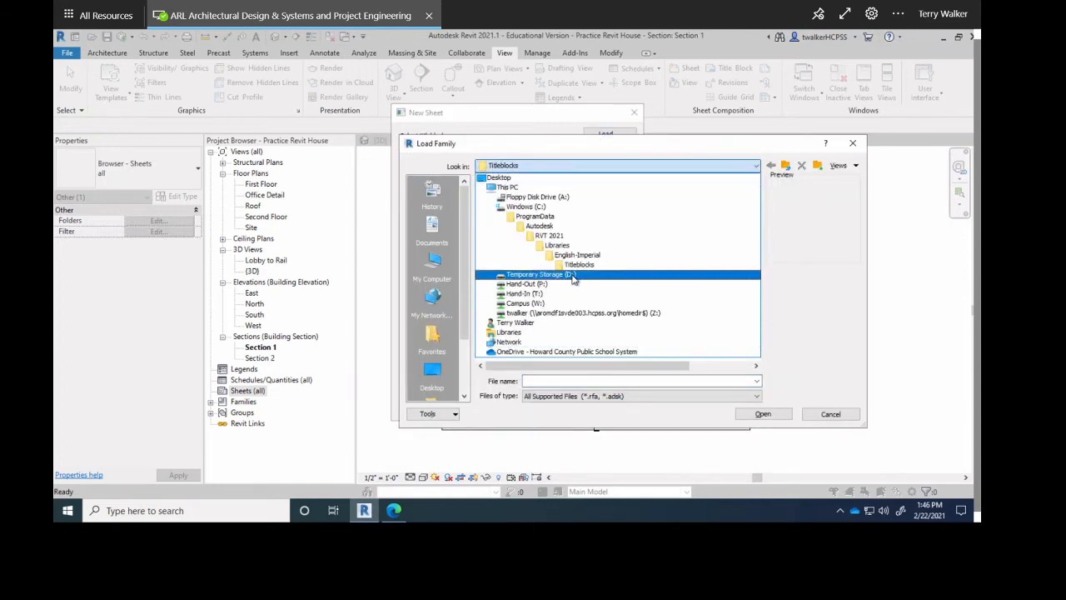
pyautogui.click(578, 265)
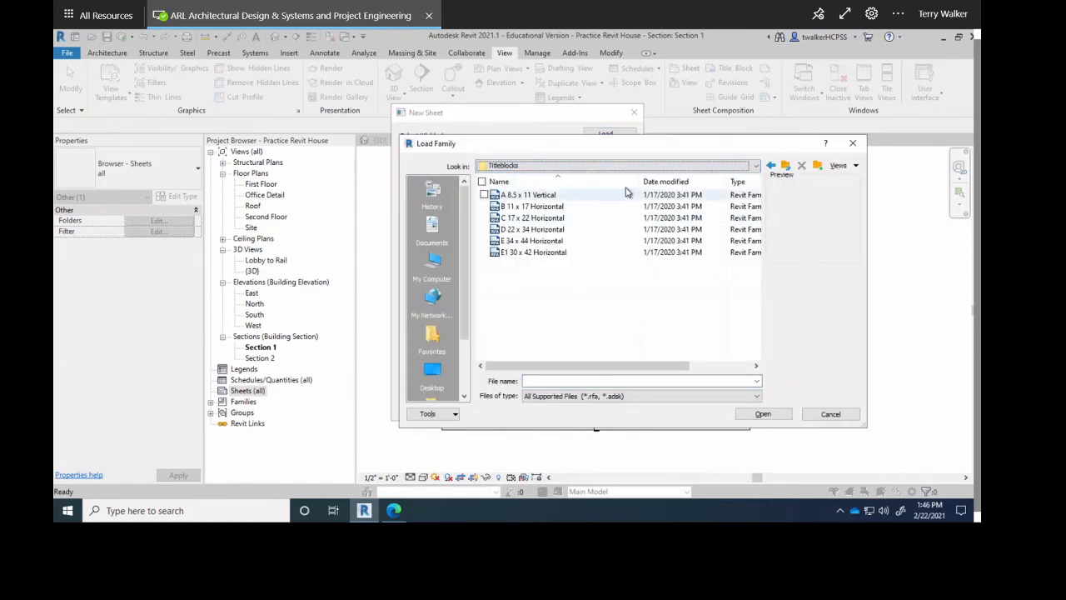
pyautogui.click(784, 166)
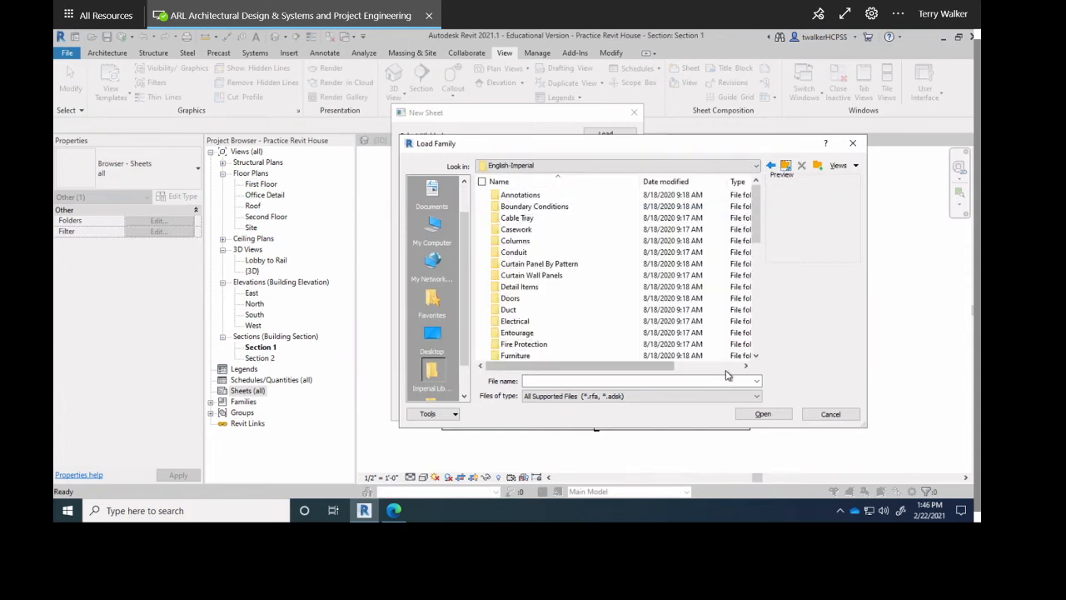
pyautogui.scroll(-8, 726, 375)
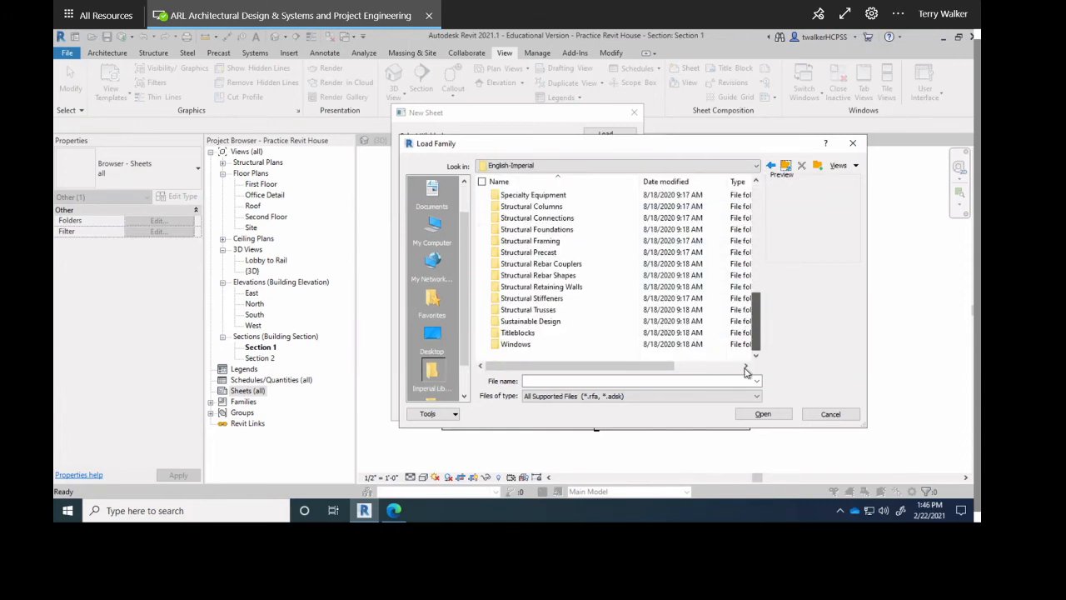
pyautogui.click(526, 334)
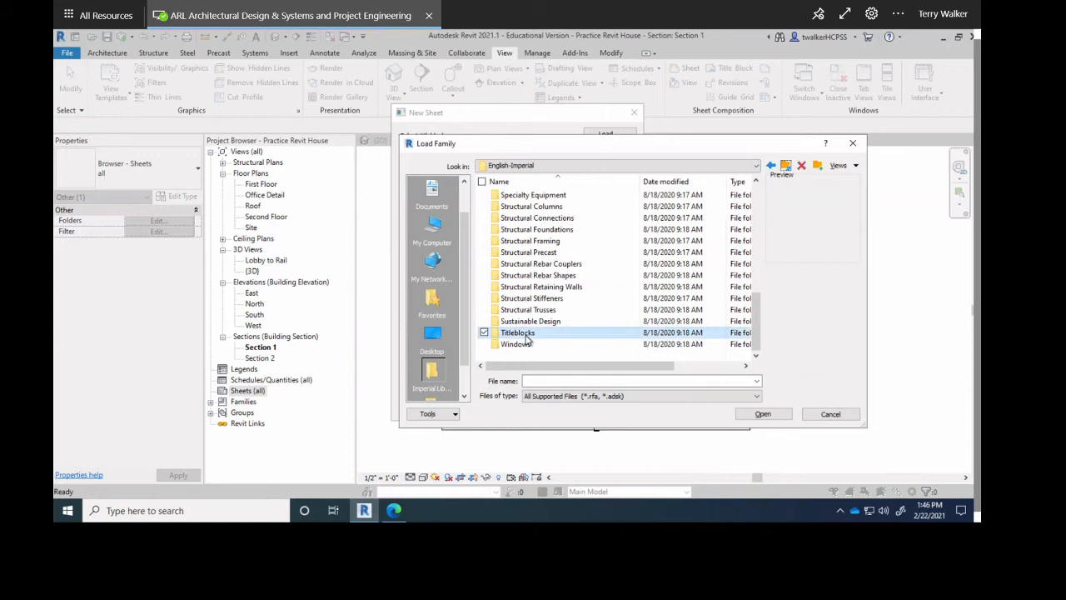
pyautogui.doubleClick(525, 334)
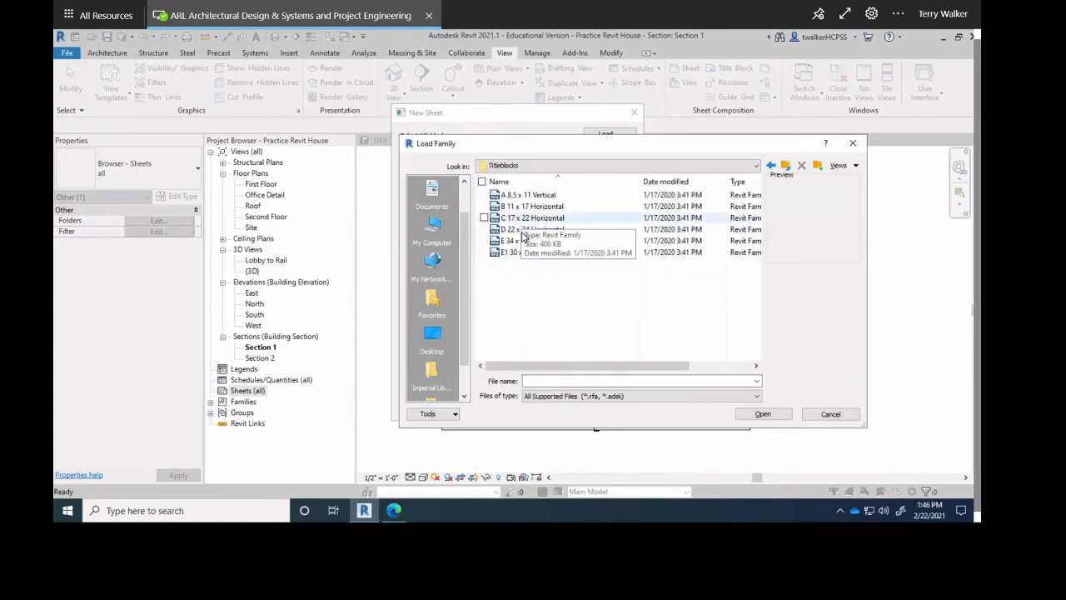
pyautogui.click(530, 229)
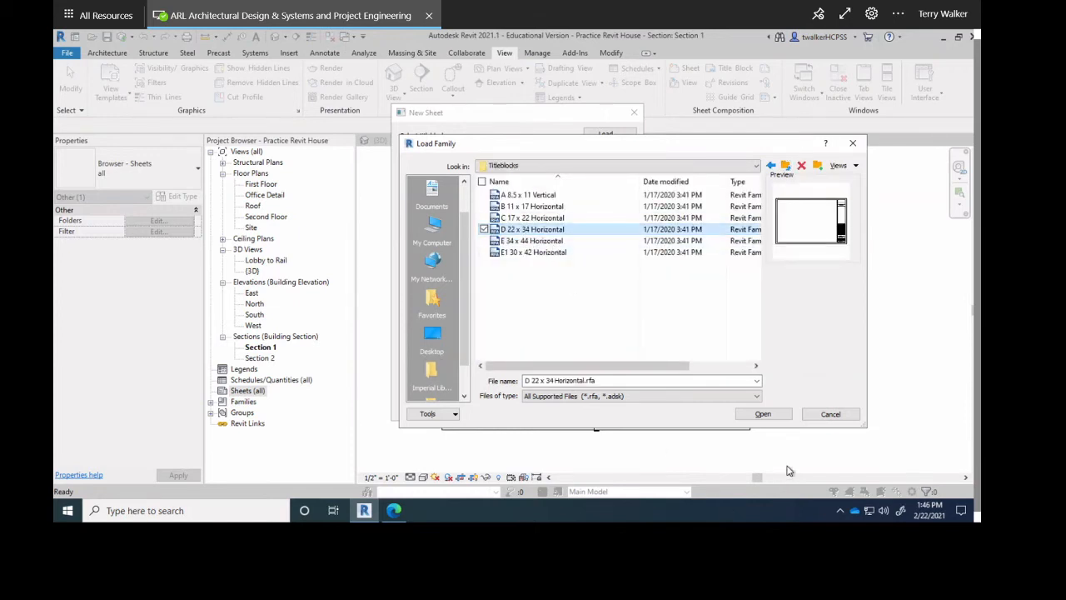
pyautogui.click(770, 416)
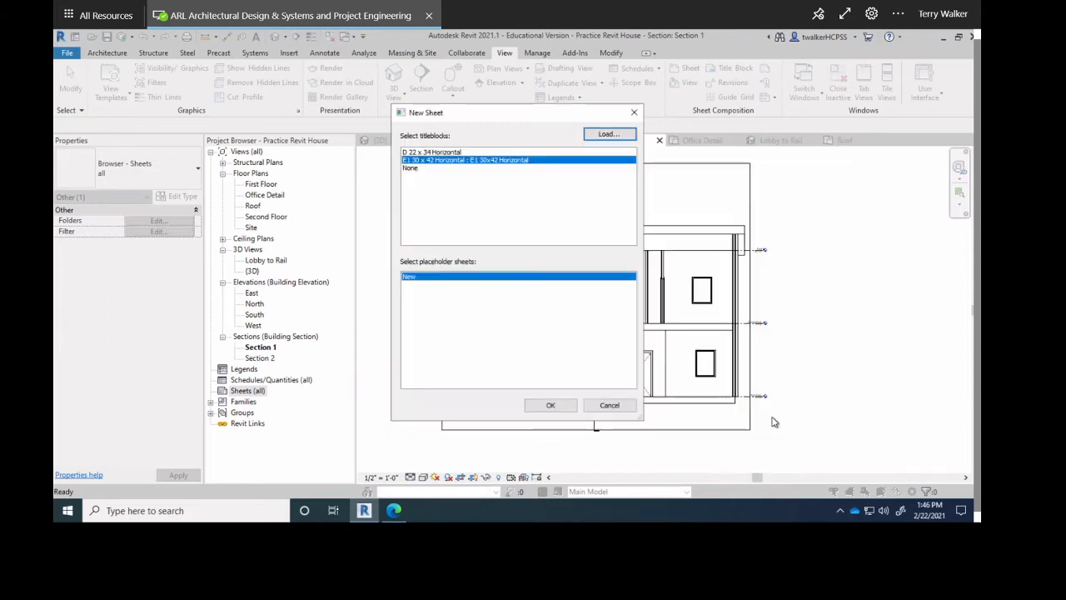
pyautogui.click(444, 152)
pyautogui.click(551, 406)
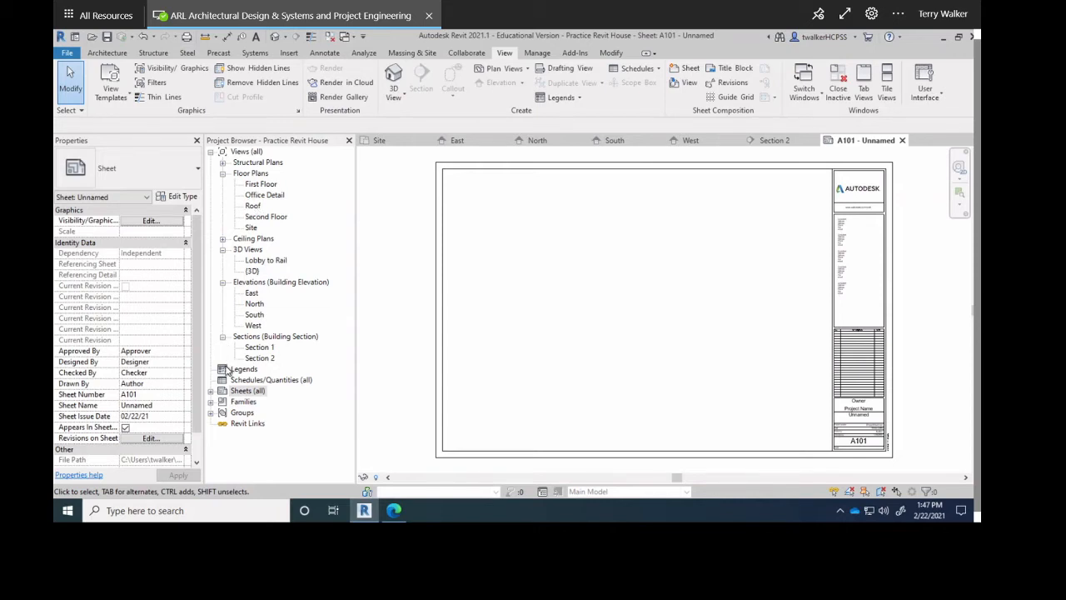
# Open the East elevation and drag the First Floor, Second Floor and Roof level ends in to span the house.
pyautogui.click(256, 295)
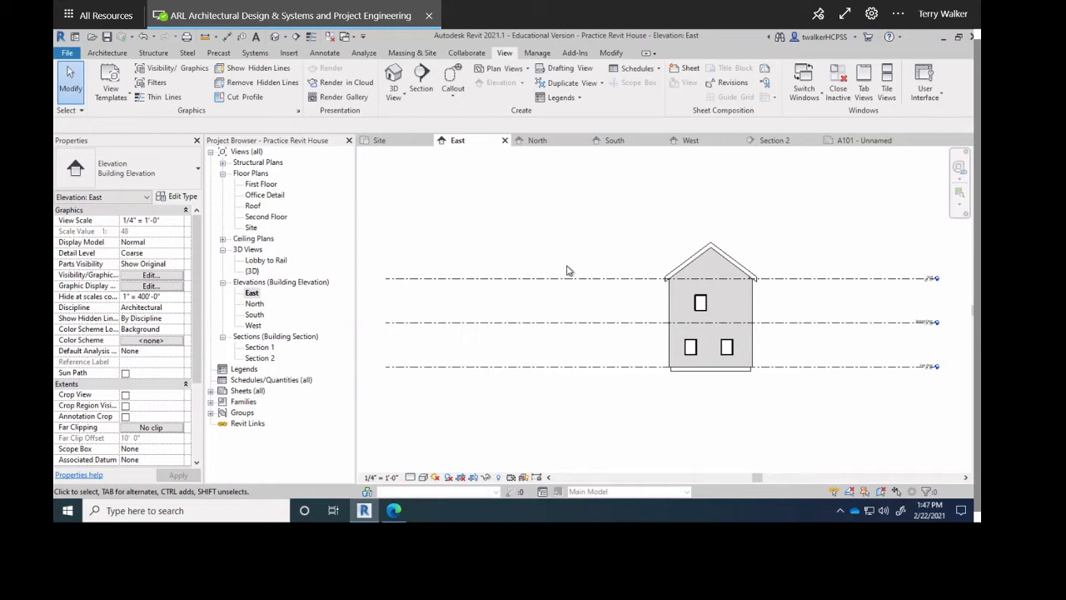
pyautogui.moveTo(548, 258); pyautogui.dragTo(504, 392)
pyautogui.click(440, 367)
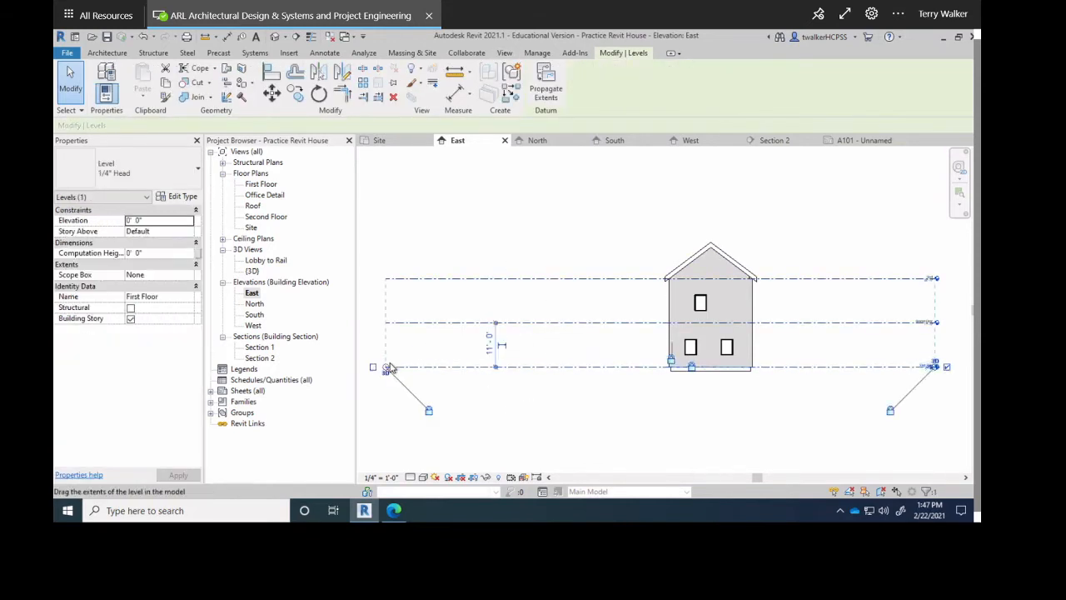
pyautogui.moveTo(389, 371); pyautogui.dragTo(649, 388)
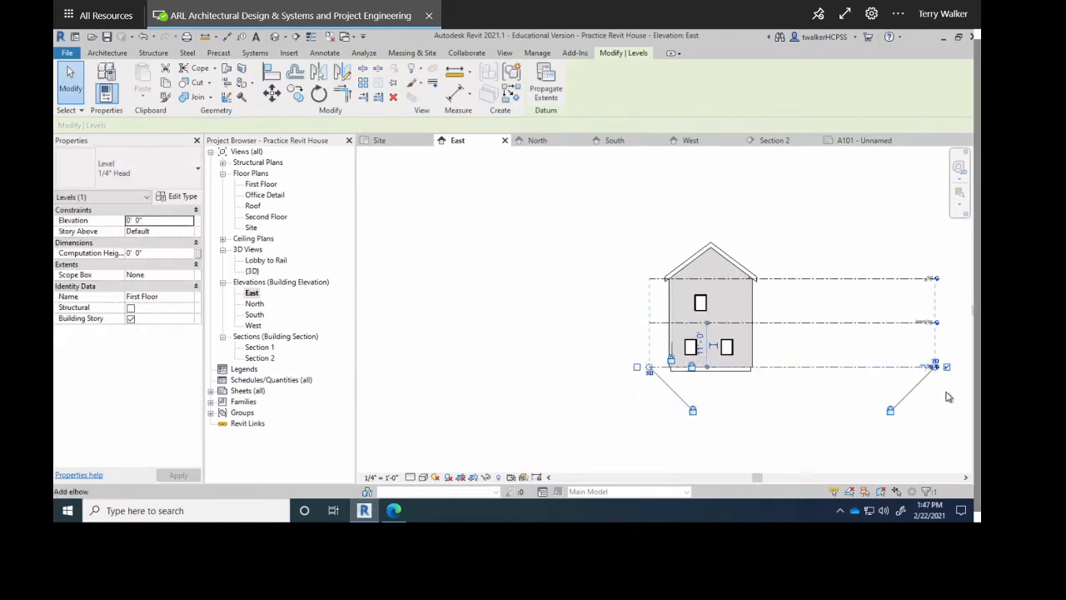
pyautogui.click(947, 396)
pyautogui.click(933, 367)
pyautogui.scroll(5, 937, 369)
pyautogui.moveTo(934, 381)
pyautogui.mouseDown()
pyautogui.moveTo(633, 400)
pyautogui.moveTo(572, 424)
pyautogui.moveTo(452, 414)
pyautogui.moveTo(468, 419)
pyautogui.mouseUp()
pyautogui.scroll(-3, 581, 414)
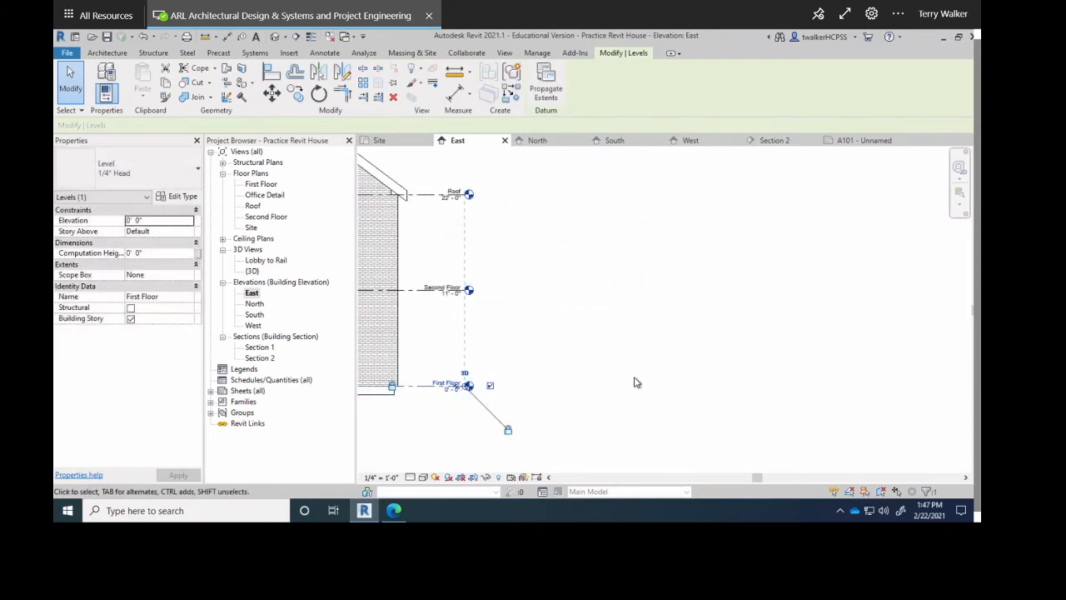
pyautogui.click(547, 376)
pyautogui.scroll(-3, 702, 361)
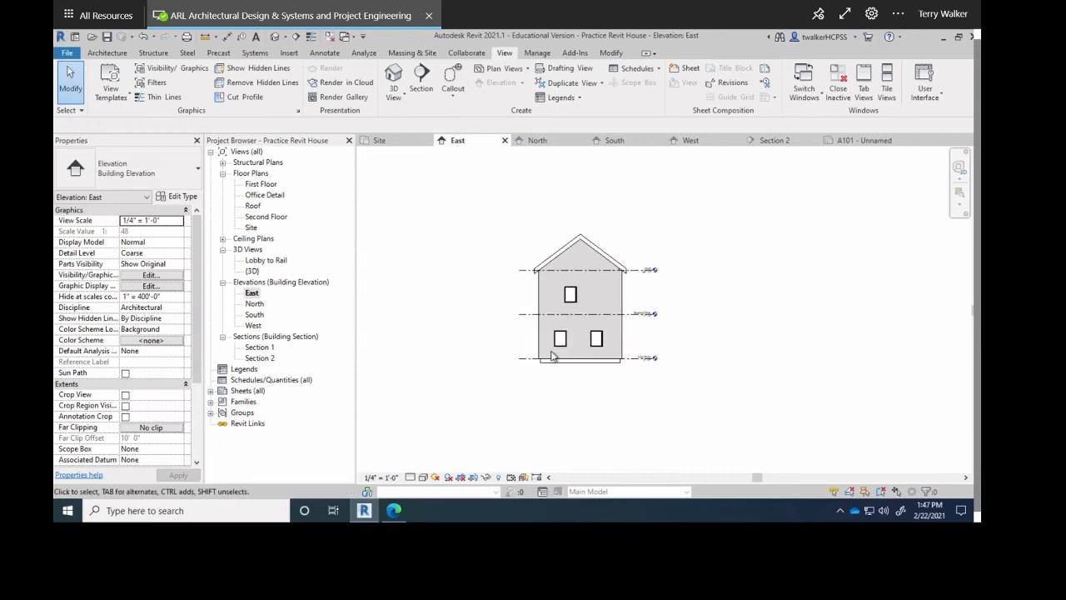
pyautogui.click(255, 304)
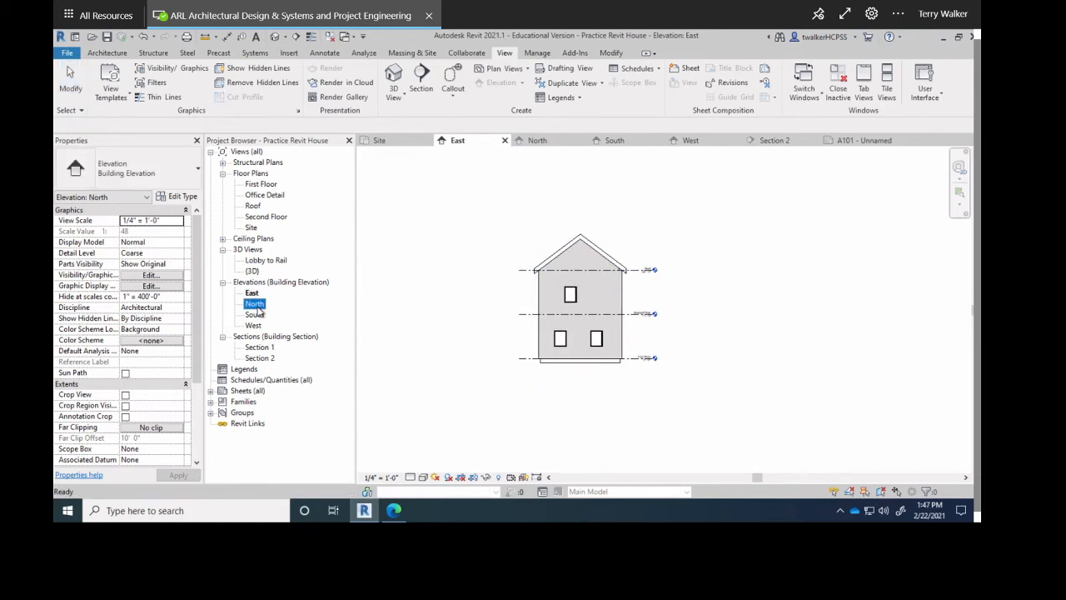
# Open the North elevation and pull the three level lines' right ends in toward the building.
pyautogui.doubleClick(255, 304)
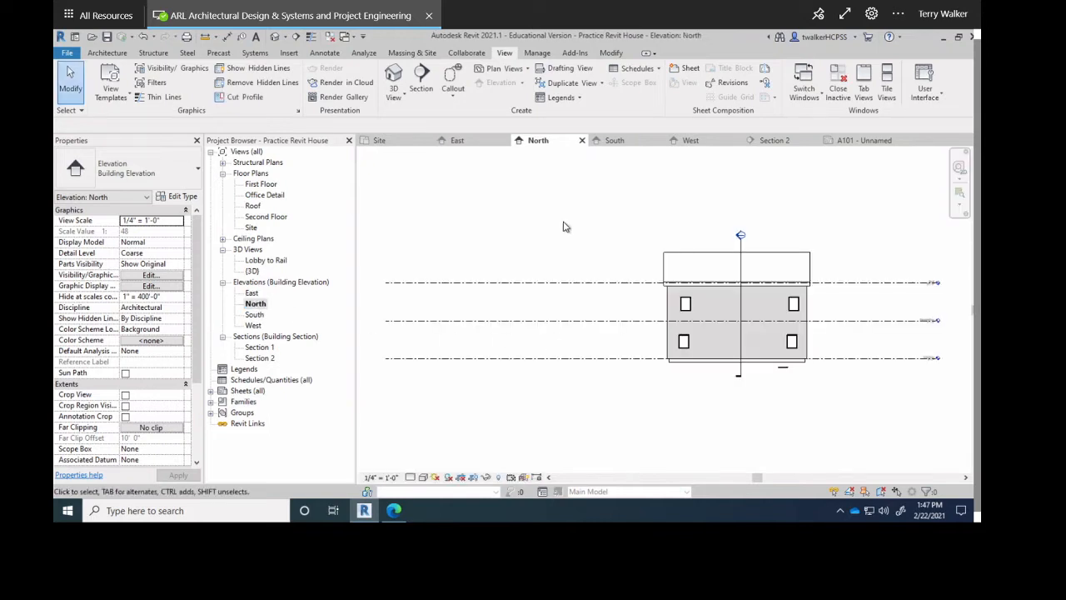
pyautogui.moveTo(538, 267); pyautogui.dragTo(502, 373)
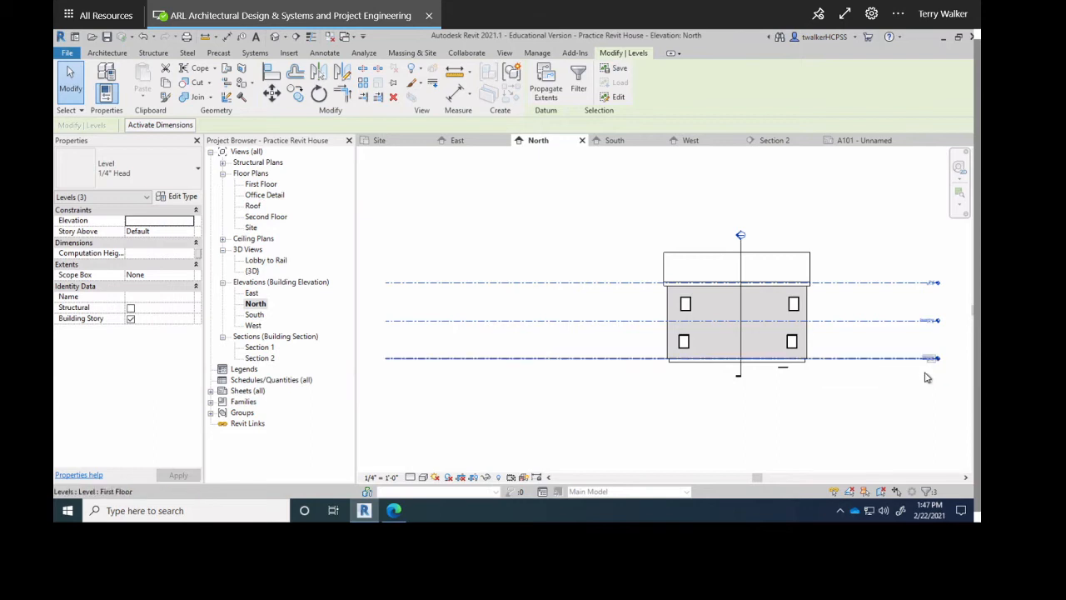
pyautogui.press('Escape')
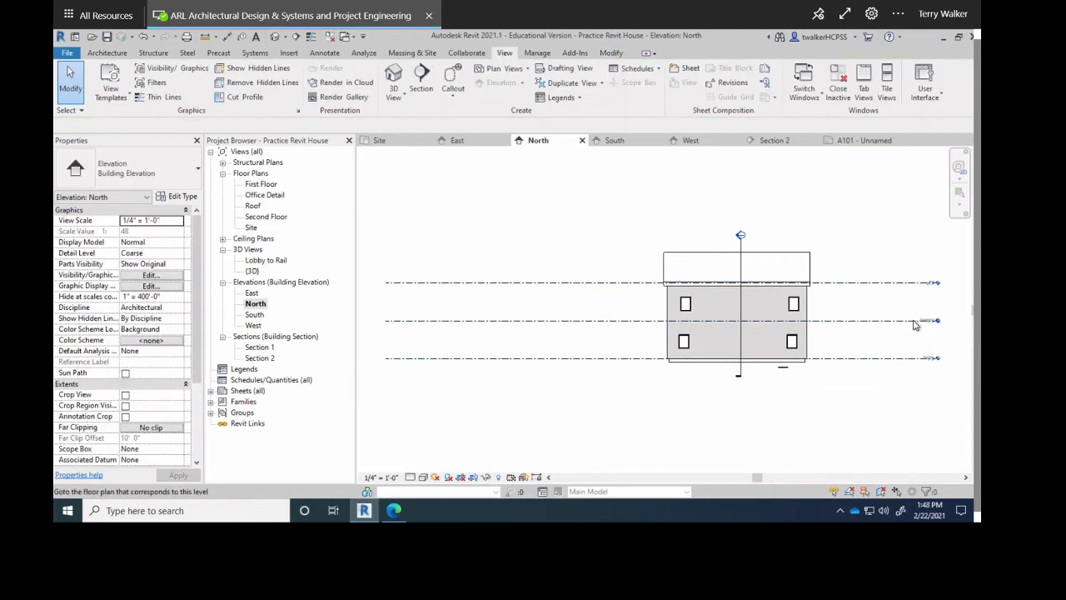
pyautogui.click(925, 326)
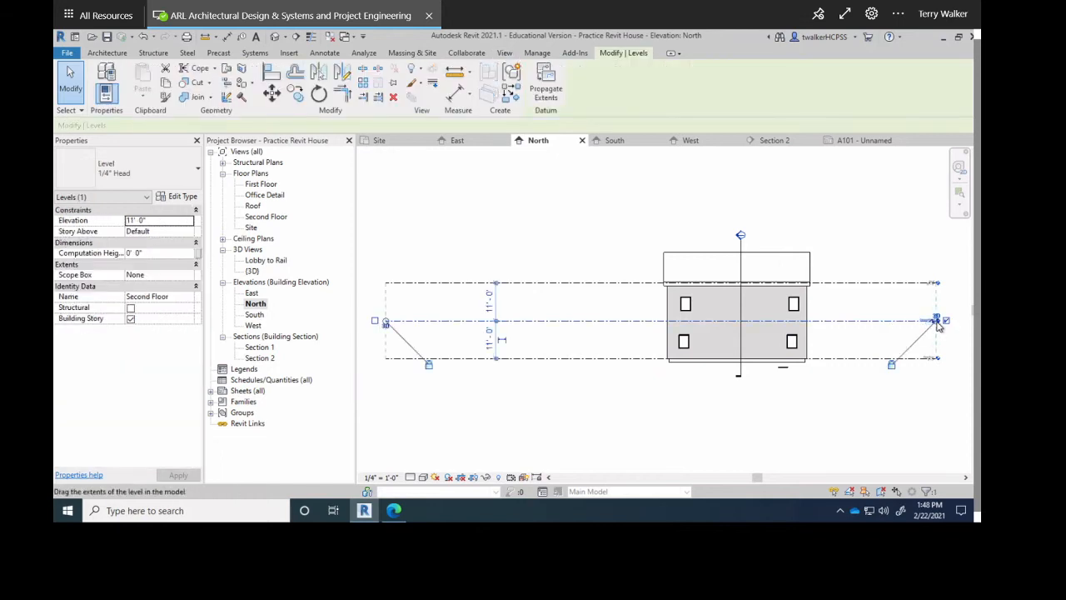
pyautogui.moveTo(937, 327); pyautogui.dragTo(840, 334)
pyautogui.click(821, 424)
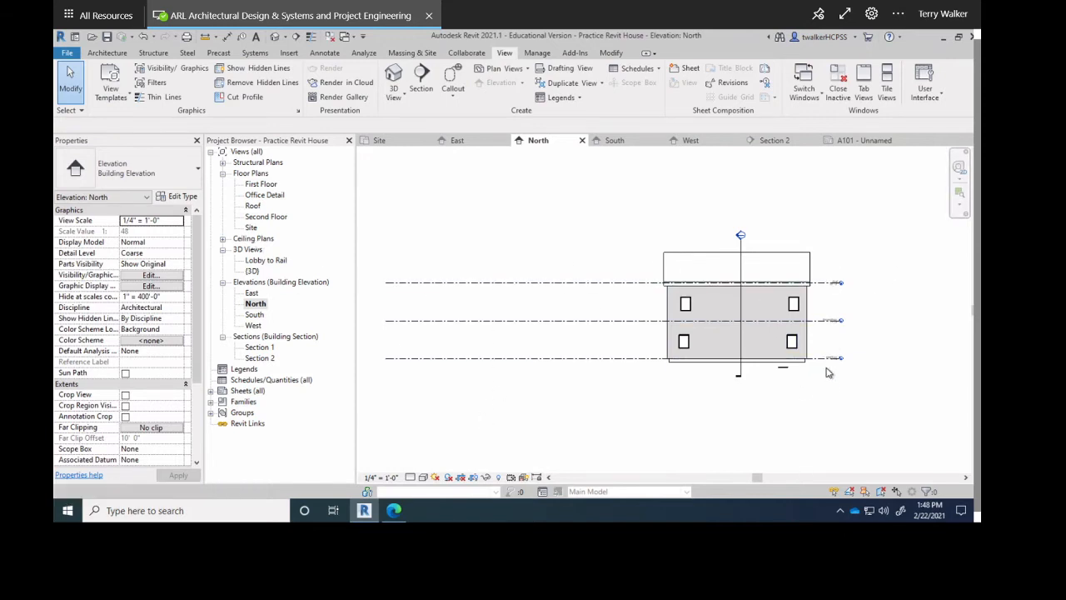
pyautogui.click(212, 390)
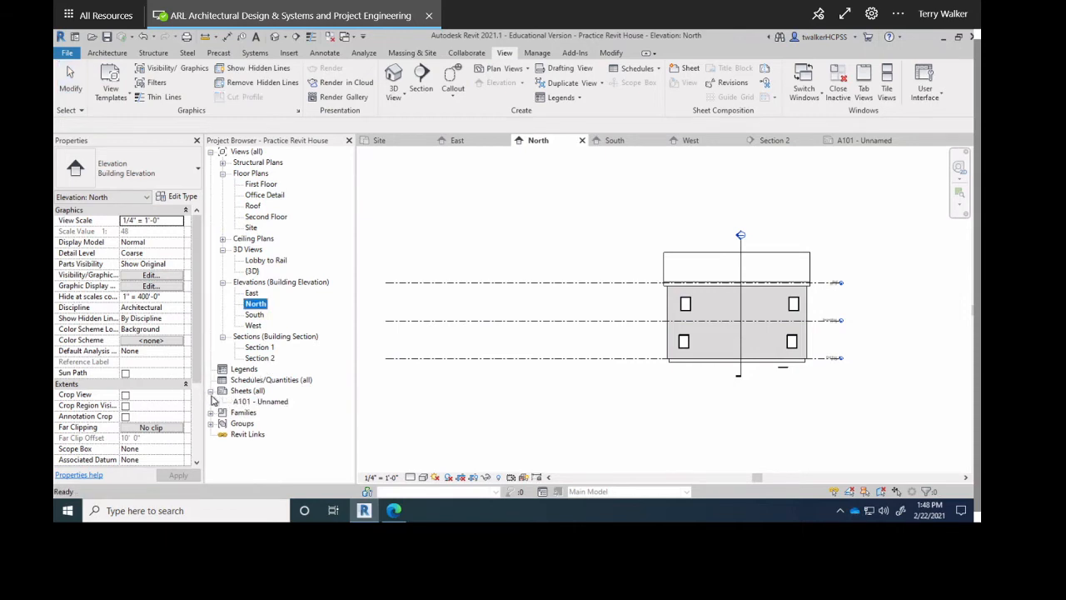
# Open sheet A101 and place the East elevation as a viewport near its upper-left corner.
pyautogui.doubleClick(250, 401)
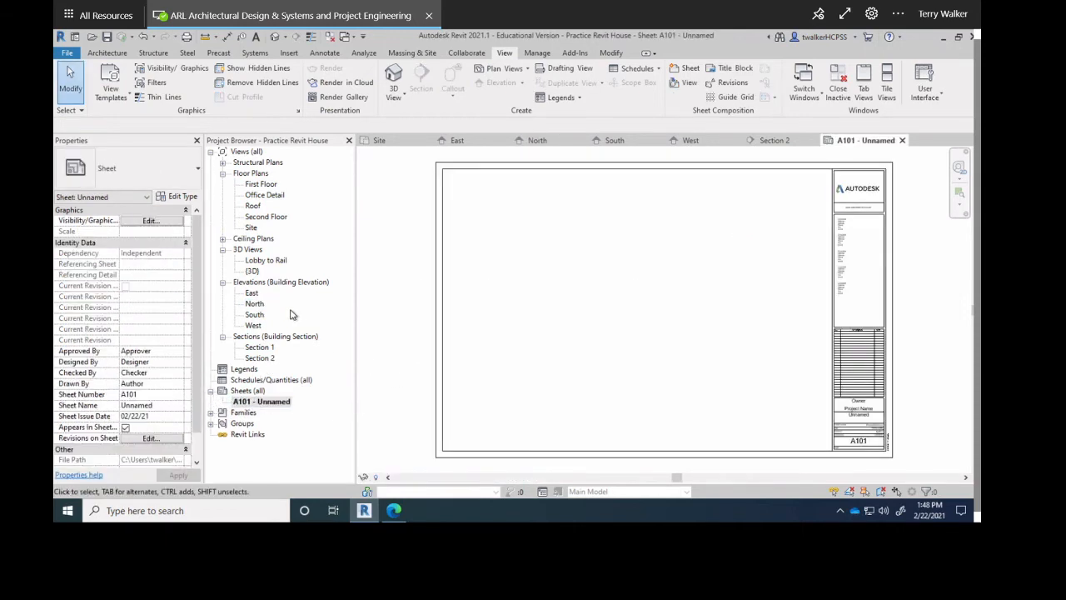
pyautogui.click(251, 294)
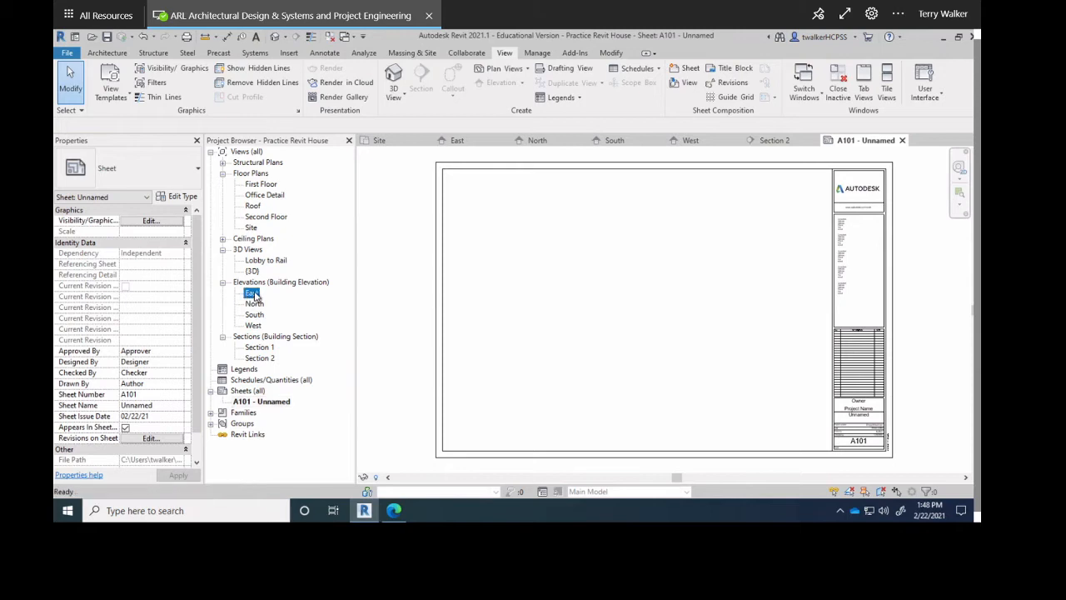
pyautogui.moveTo(621, 248); pyautogui.dragTo(619, 248)
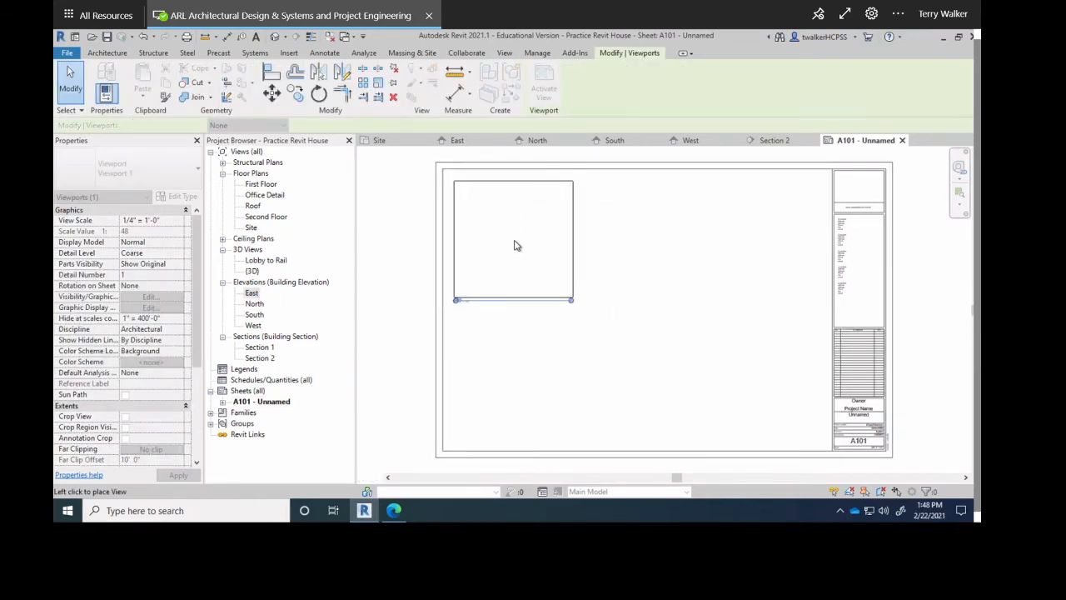
pyautogui.click(514, 246)
pyautogui.scroll(3, 454, 289)
pyautogui.scroll(2, 454, 289)
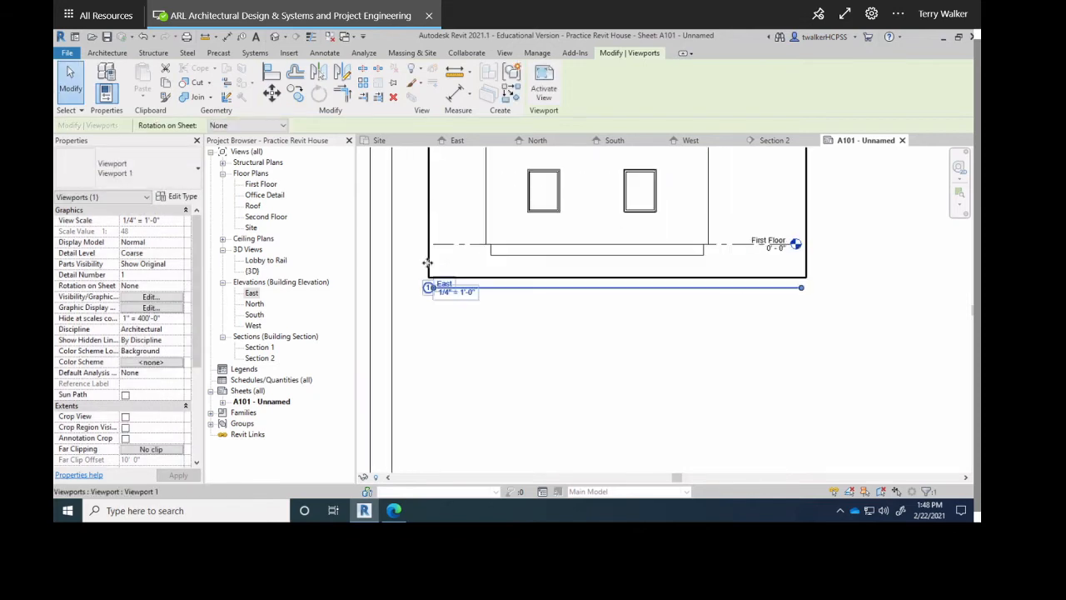
pyautogui.click(602, 401)
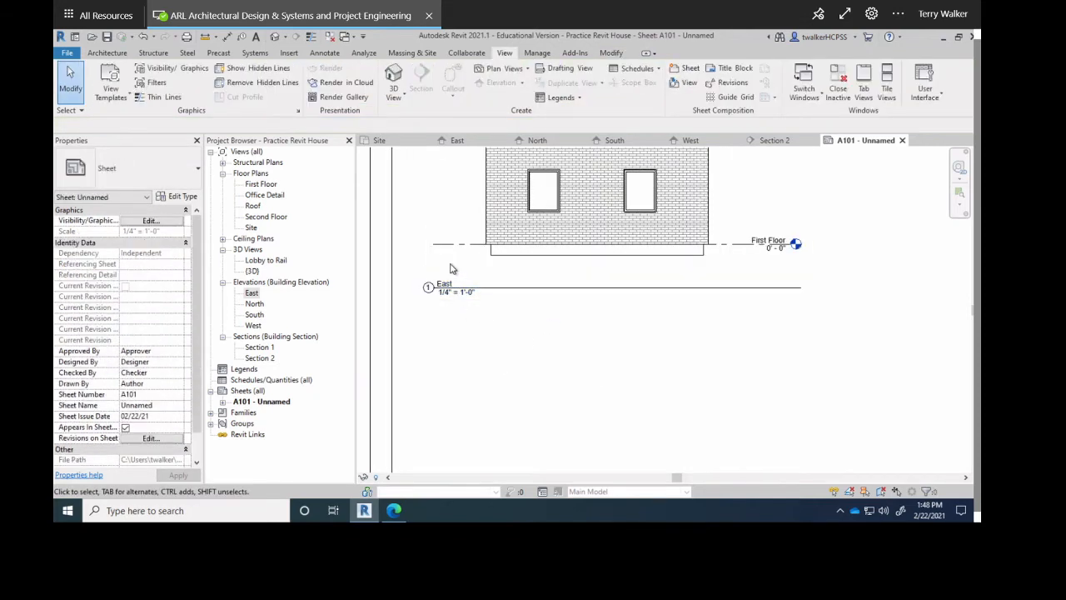
pyautogui.scroll(-3, 670, 329)
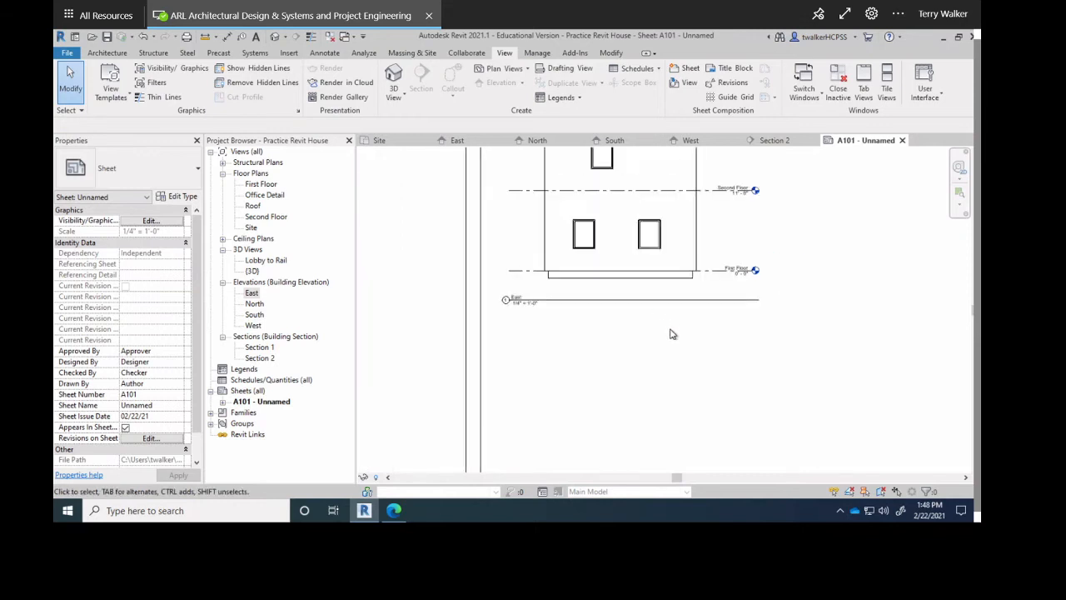
pyautogui.moveTo(634, 379); pyautogui.dragTo(600, 406, button='middle')
pyautogui.scroll(-2, 599, 400)
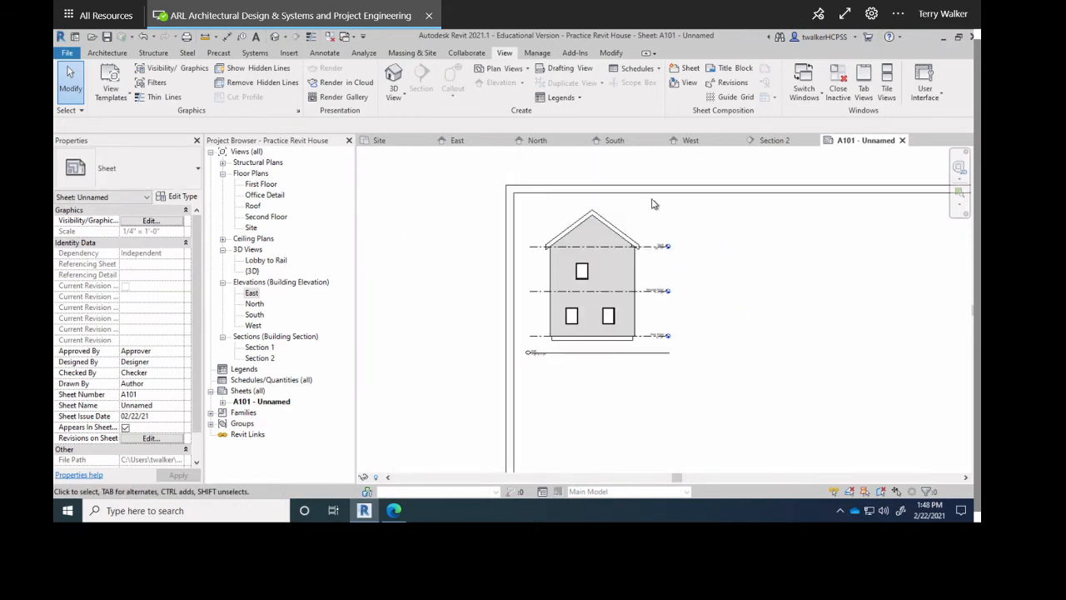
pyautogui.moveTo(472, 309); pyautogui.dragTo(450, 291, button='middle')
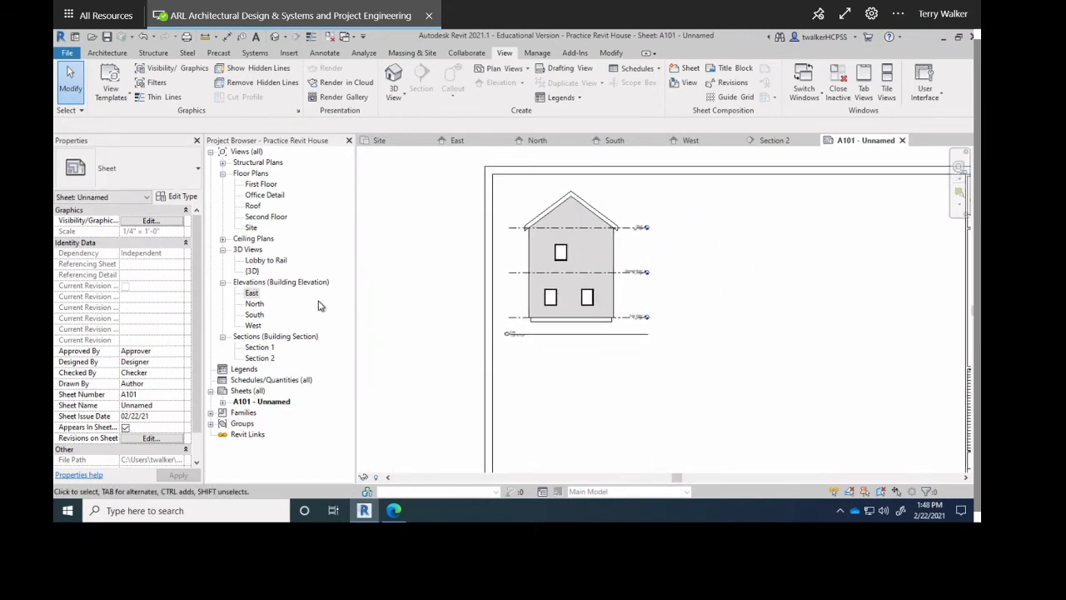
pyautogui.click(255, 305)
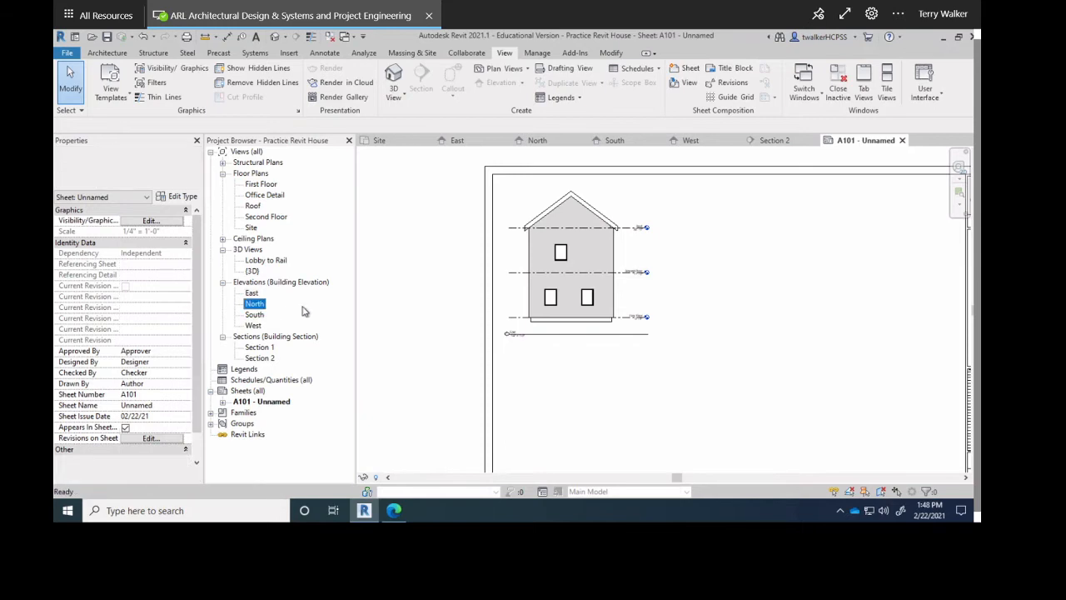
pyautogui.click(723, 343)
pyautogui.scroll(-2, 704, 353)
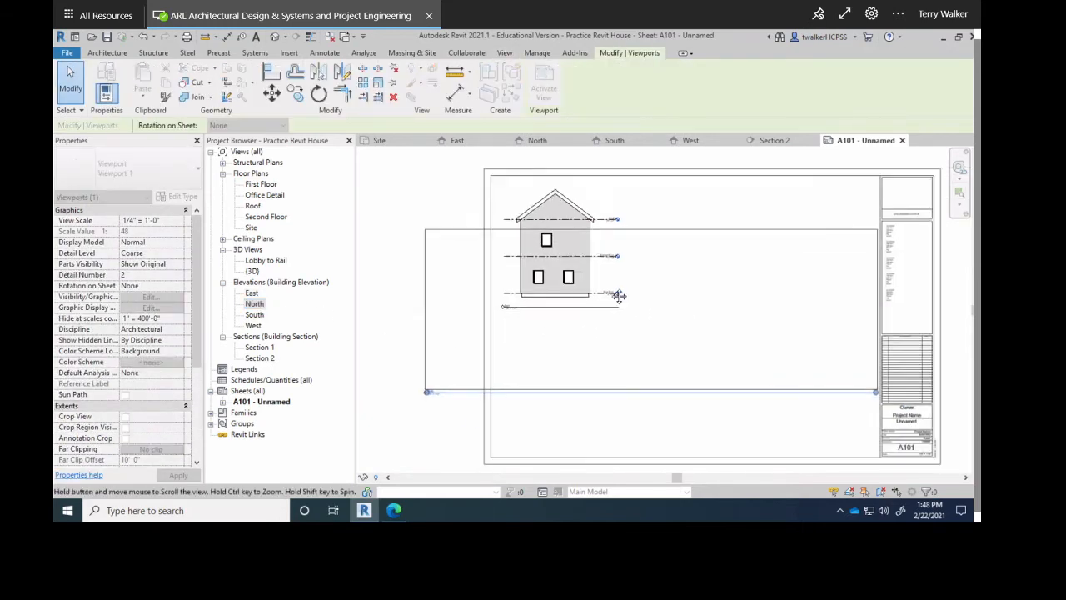
pyautogui.moveTo(608, 320)
pyautogui.mouseDown()
pyautogui.moveTo(597, 364)
pyautogui.moveTo(612, 333)
pyautogui.mouseUp()
pyautogui.moveTo(611, 333); pyautogui.dragTo(647, 221, button='middle')
pyautogui.moveTo(648, 221); pyautogui.dragTo(618, 428)
pyautogui.moveTo(617, 428); pyautogui.dragTo(638, 309, button='middle')
pyautogui.click(662, 329)
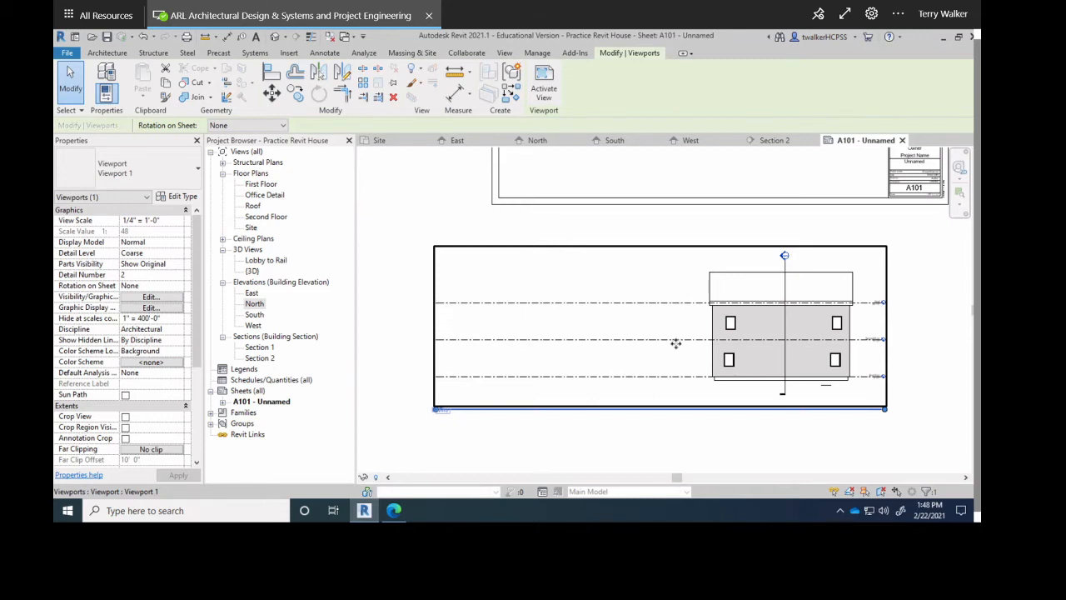
pyautogui.scroll(3, 475, 388)
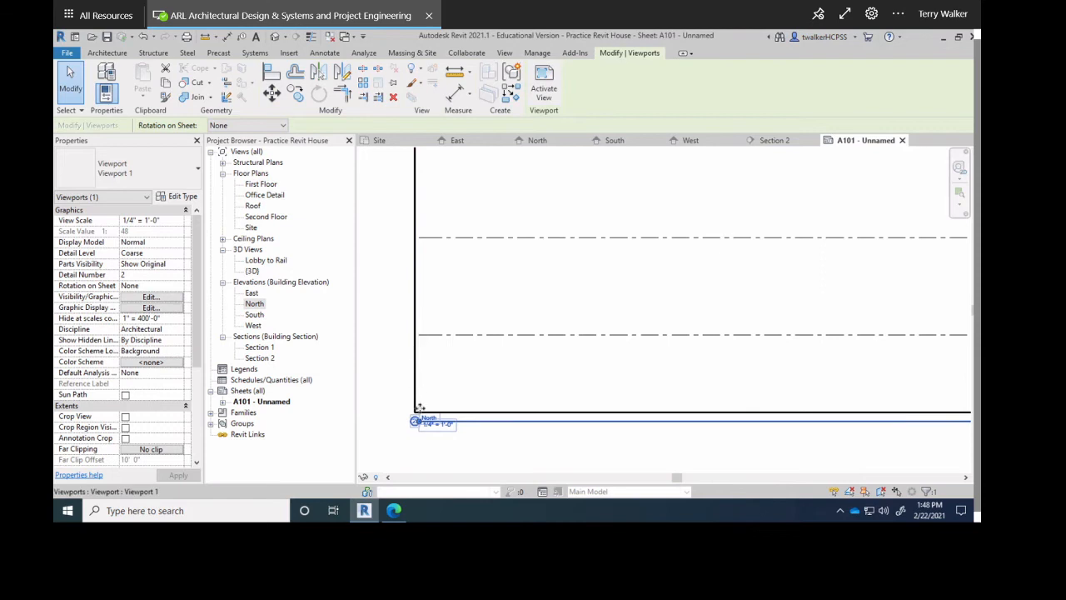
pyautogui.scroll(-2, 444, 344)
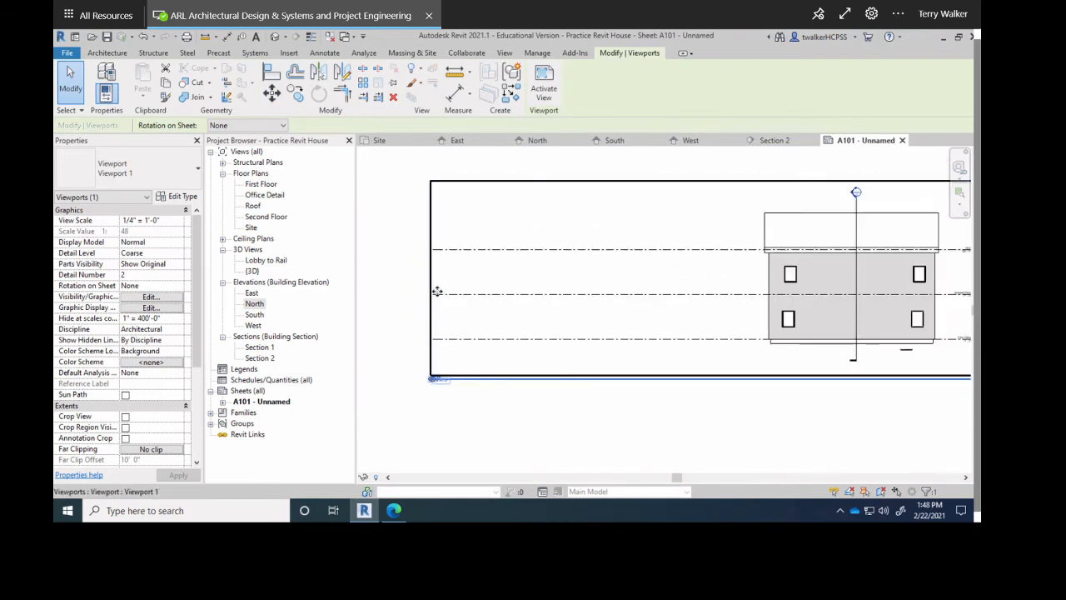
pyautogui.scroll(-1, 495, 297)
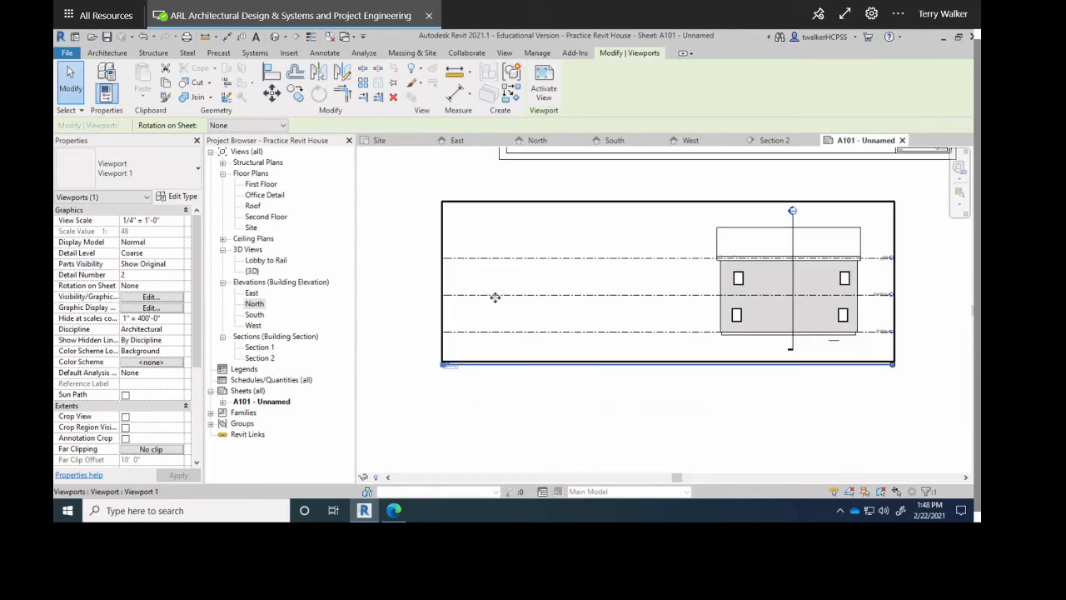
pyautogui.press('Delete')
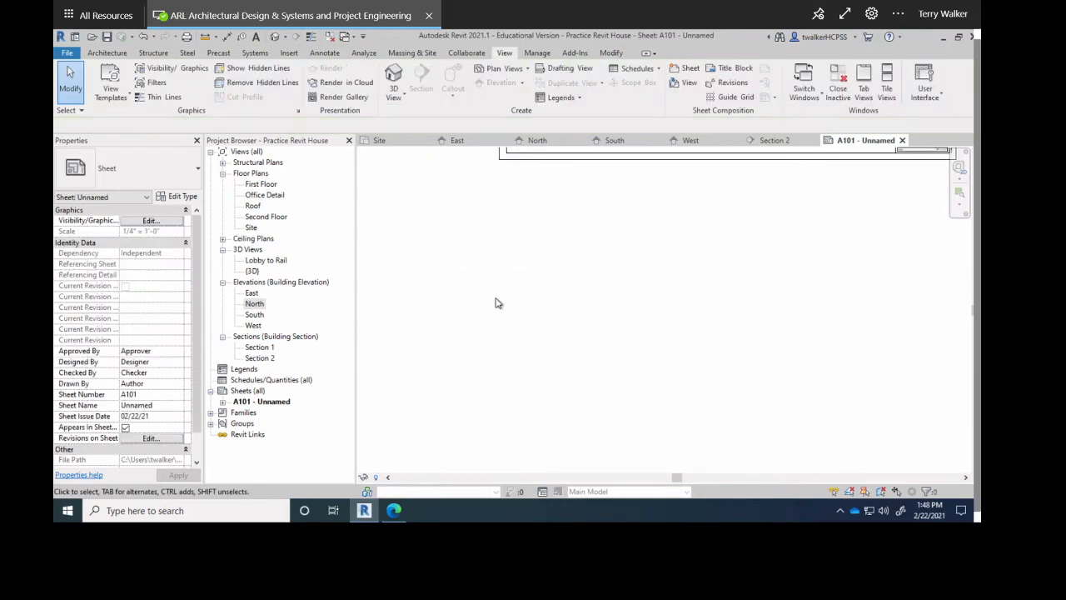
# Drag the North elevation's level left ends to start just left of the house, then reopen A101.
pyautogui.doubleClick(253, 304)
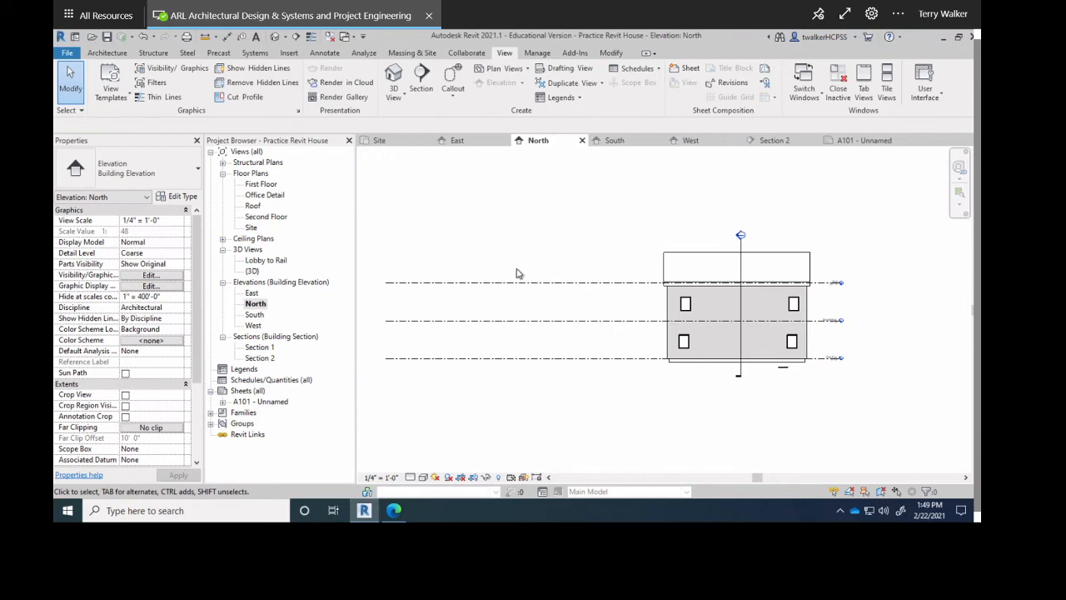
pyautogui.click(450, 282)
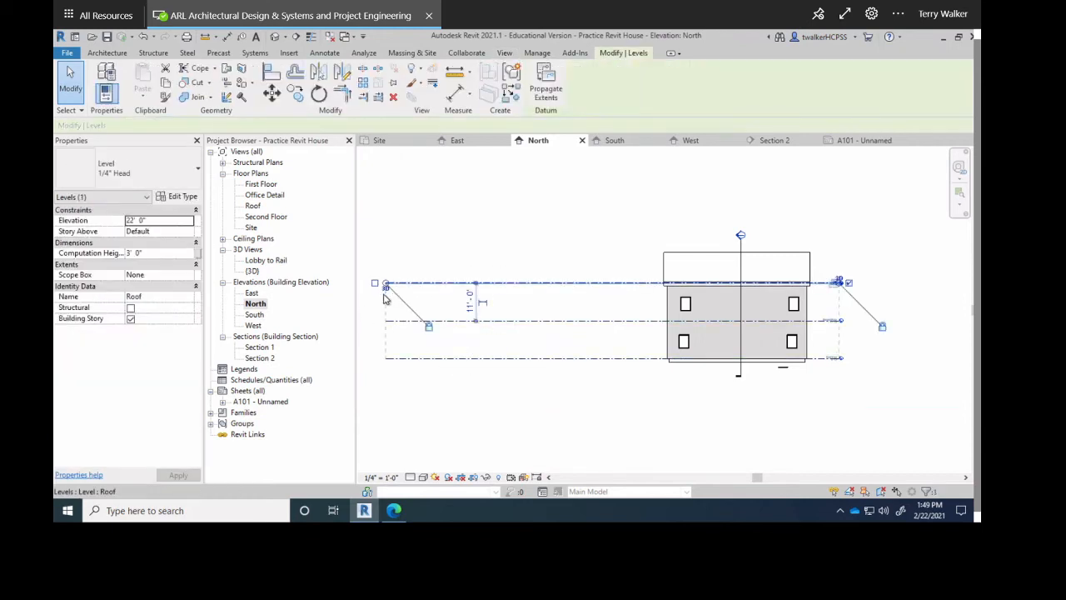
pyautogui.moveTo(386, 285); pyautogui.dragTo(652, 293)
pyautogui.click(602, 219)
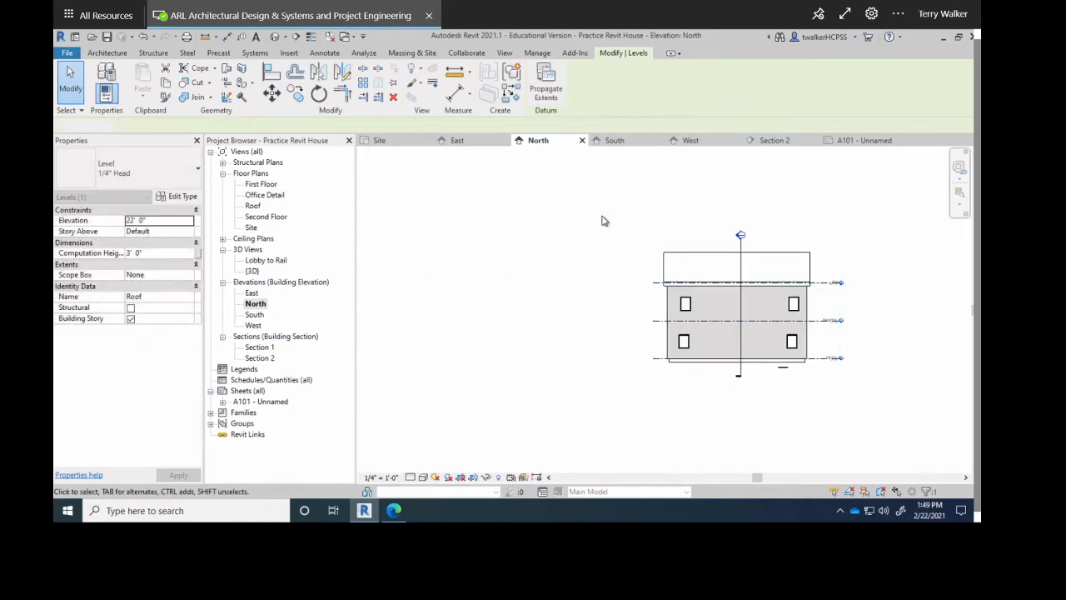
pyautogui.doubleClick(250, 402)
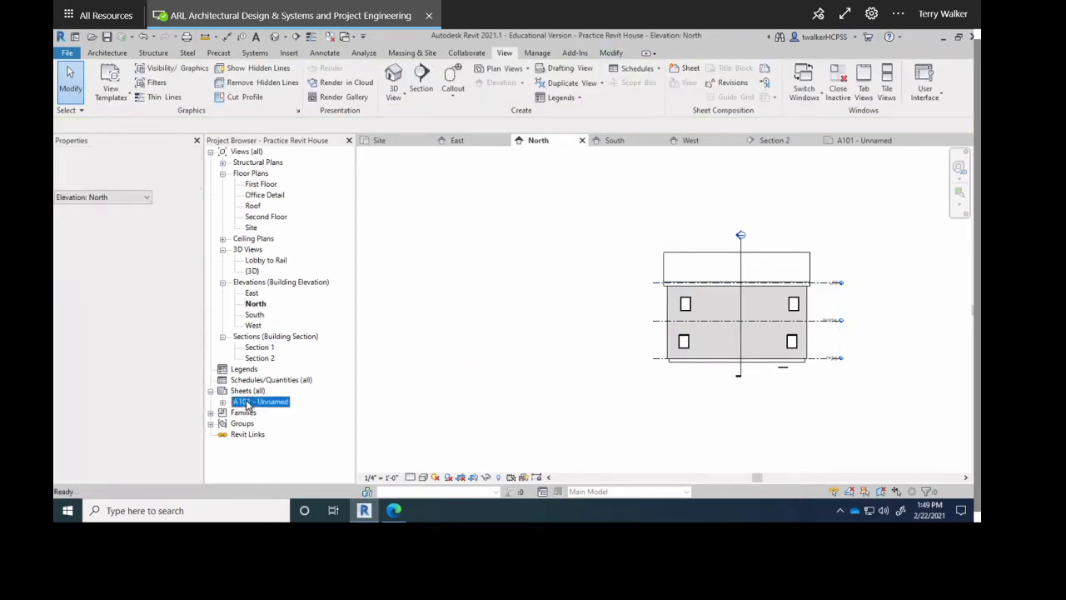
# Place the North elevation on A101 to the right of the East viewport, aligned level with it.
pyautogui.click(255, 304)
pyautogui.moveTo(595, 321); pyautogui.dragTo(592, 319)
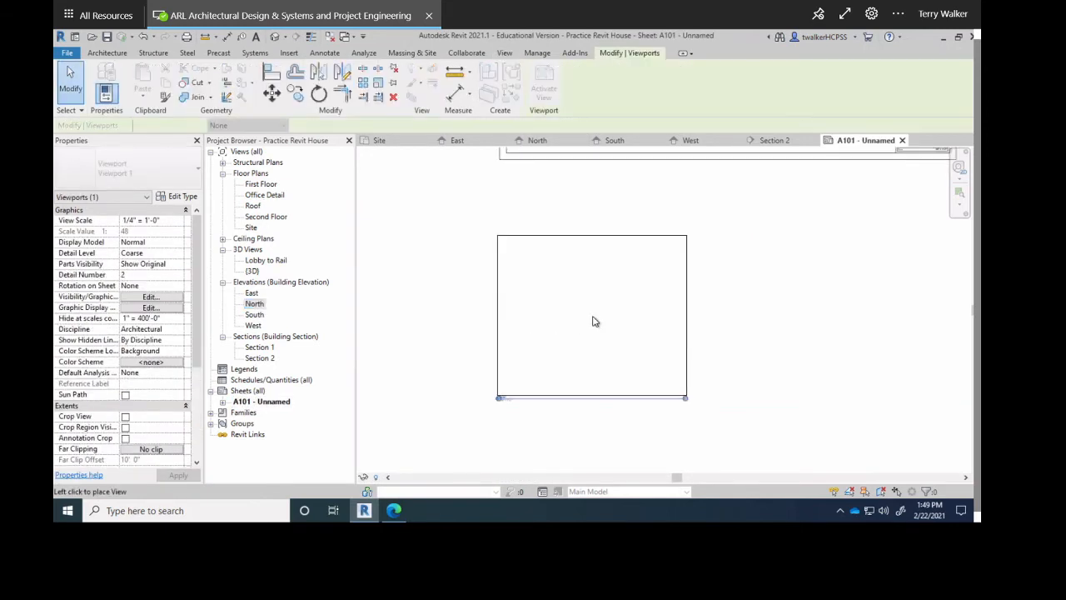
pyautogui.scroll(-2, 592, 319)
pyautogui.moveTo(594, 326); pyautogui.dragTo(555, 481, button='middle')
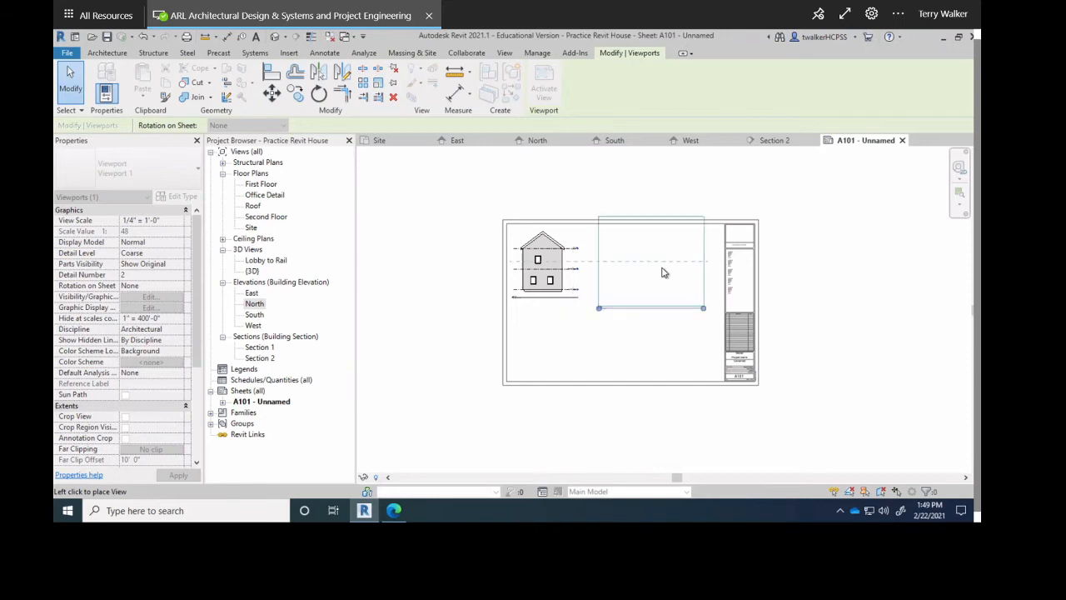
pyautogui.click(661, 274)
pyautogui.scroll(2, 588, 309)
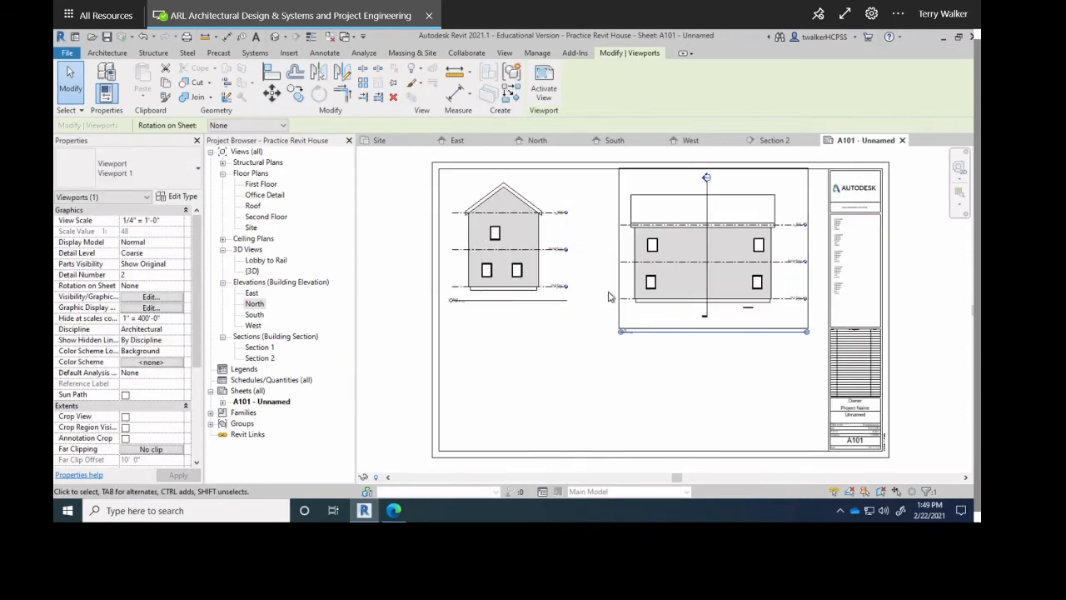
pyautogui.moveTo(613, 267); pyautogui.dragTo(611, 300)
pyautogui.click(611, 395)
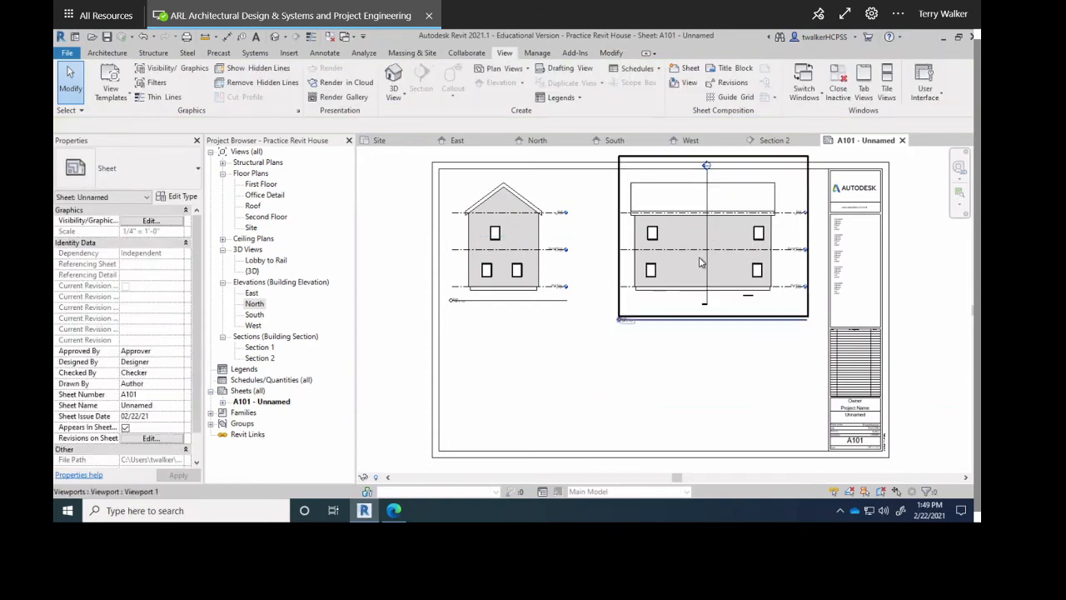
pyautogui.scroll(2, 657, 315)
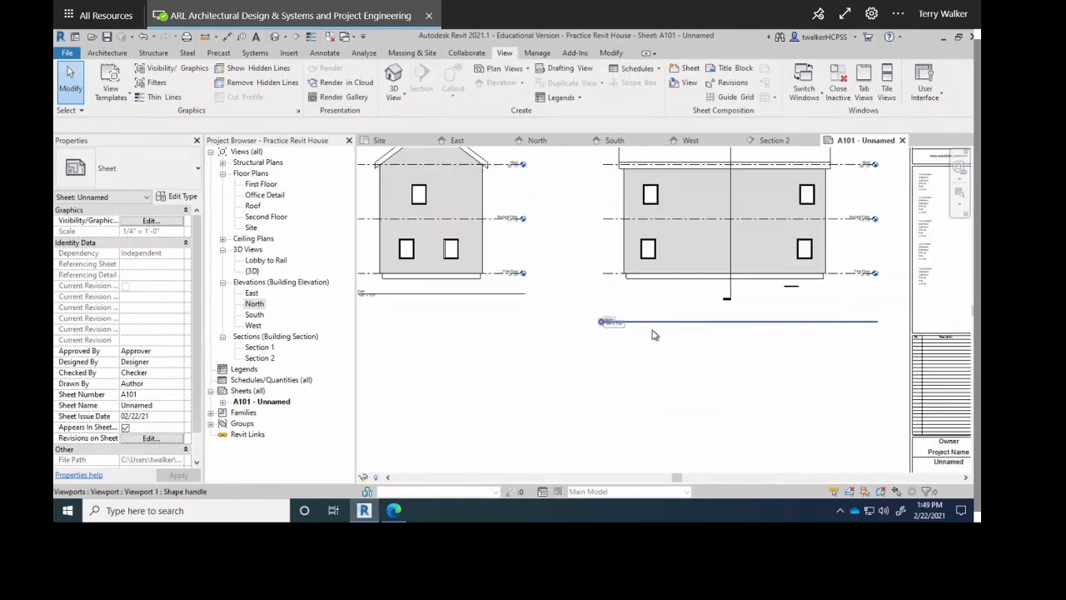
# Move the North viewport's title line up beneath the elevation drawing on A101.
pyautogui.click(650, 324)
pyautogui.scroll(4, 626, 337)
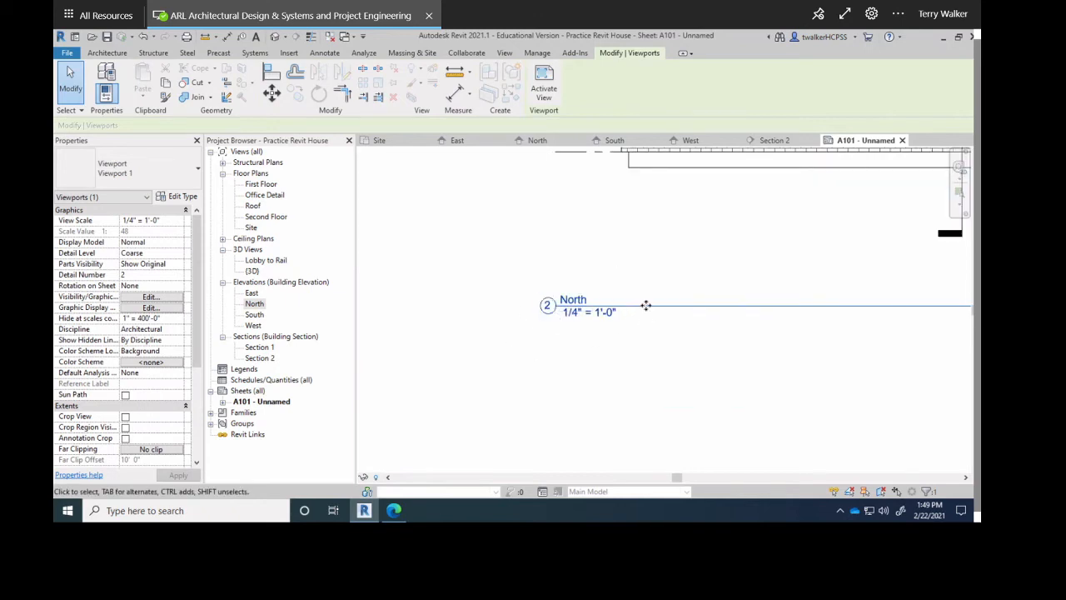
pyautogui.scroll(-4, 646, 305)
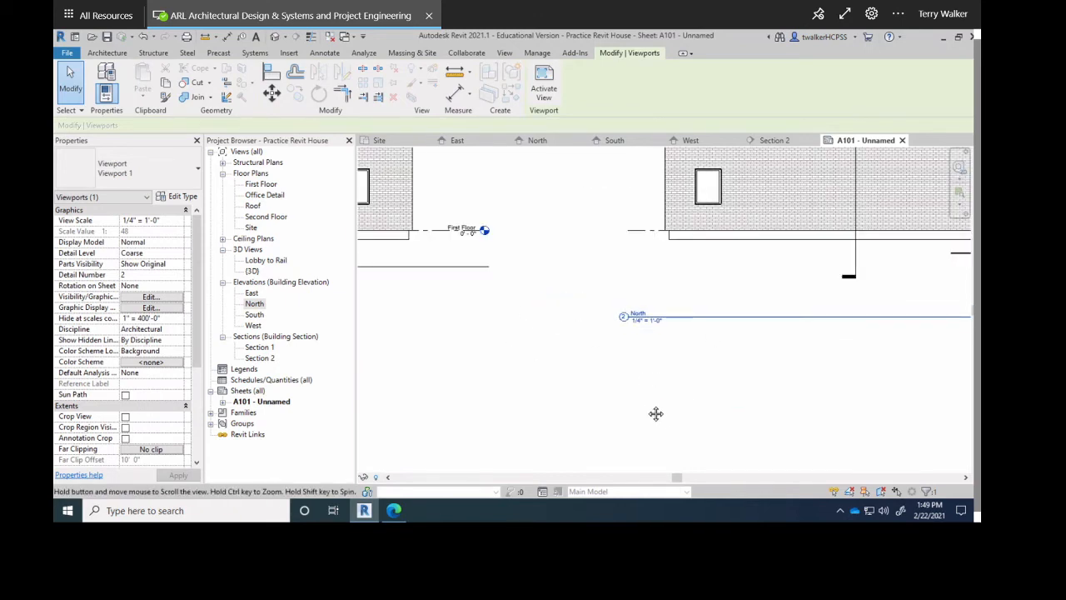
pyautogui.moveTo(655, 414); pyautogui.dragTo(672, 461, button='middle')
pyautogui.scroll(-1, 487, 326)
pyautogui.moveTo(506, 332); pyautogui.dragTo(678, 347, button='middle')
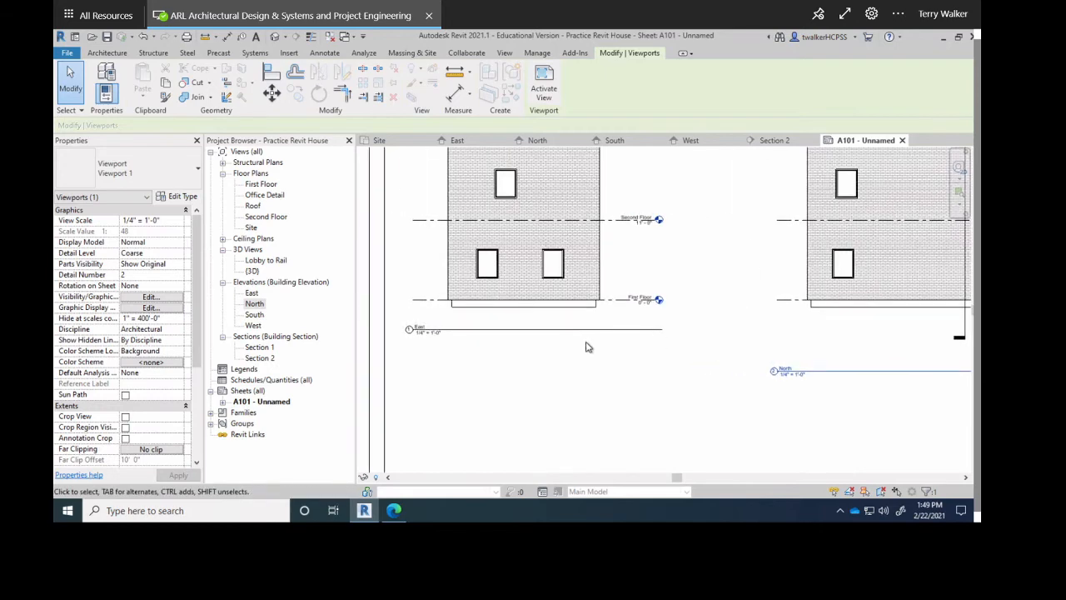
pyautogui.scroll(-1, 586, 348)
pyautogui.moveTo(580, 360); pyautogui.dragTo(359, 409, button='middle')
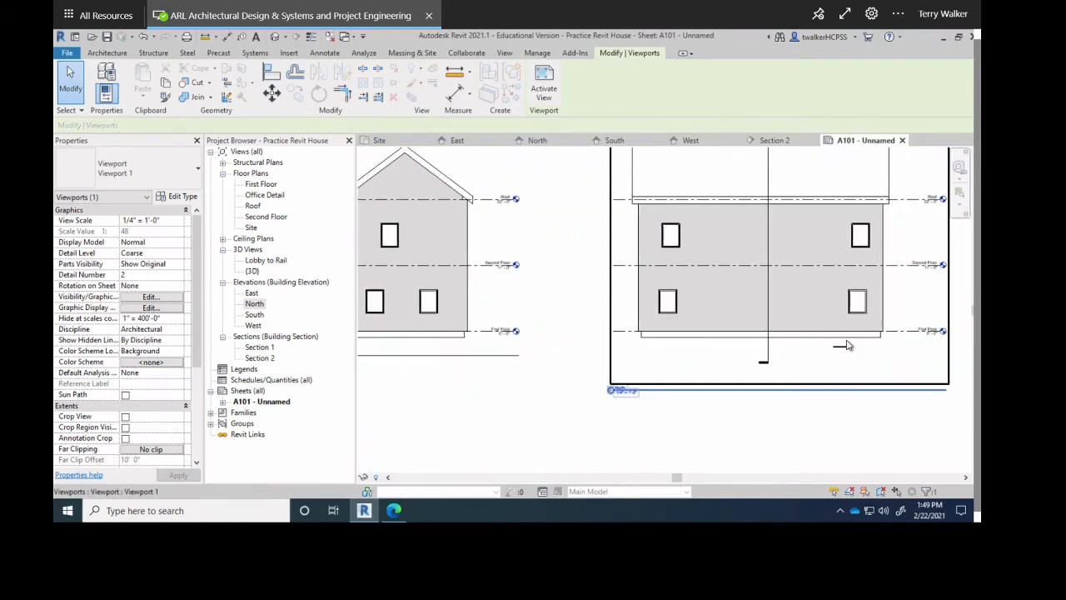
pyautogui.scroll(4, 845, 345)
pyautogui.scroll(-1, 500, 371)
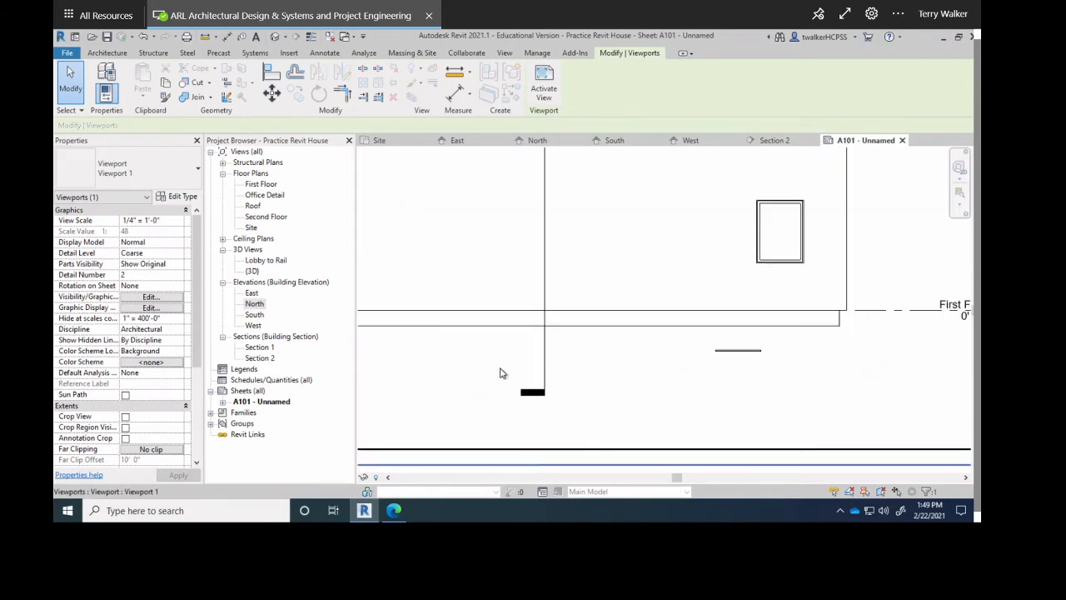
pyautogui.scroll(-1, 521, 398)
pyautogui.click(517, 414)
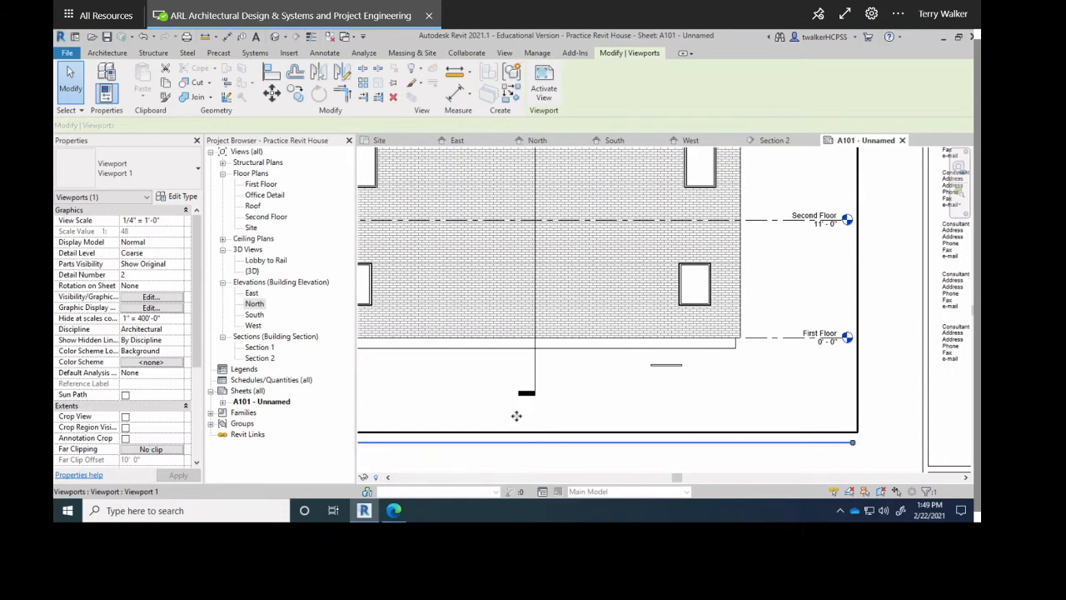
pyautogui.scroll(-1, 531, 402)
pyautogui.scroll(-1, 444, 438)
pyautogui.click(444, 438)
pyautogui.click(442, 424)
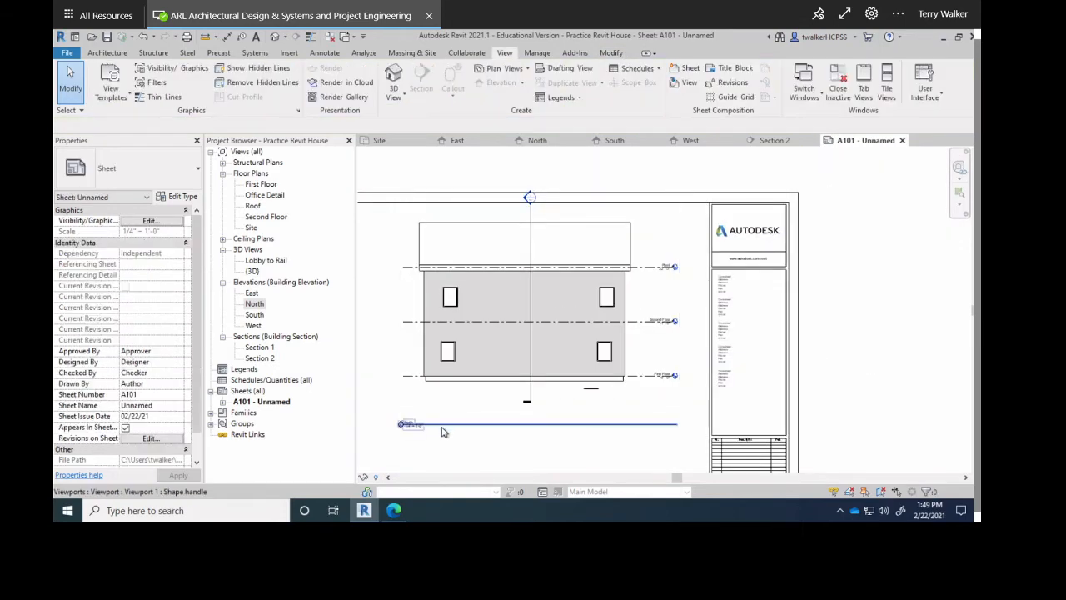
pyautogui.moveTo(442, 424); pyautogui.dragTo(445, 407)
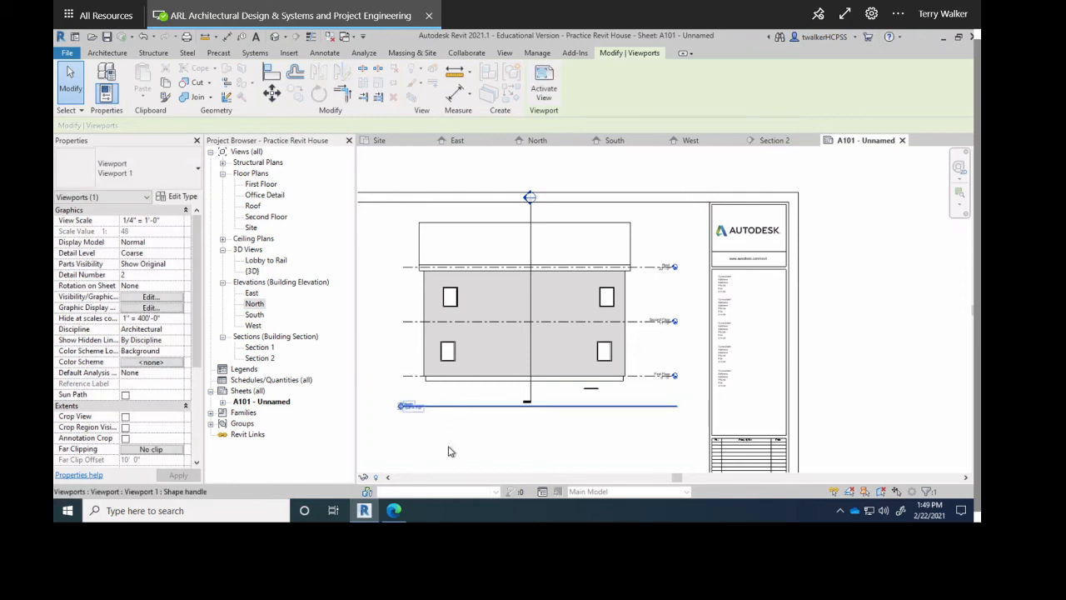
pyautogui.click(447, 449)
# Nudge the North title into its final spot just under the drawing.
pyautogui.click(445, 407)
pyautogui.moveTo(448, 399); pyautogui.dragTo(443, 406)
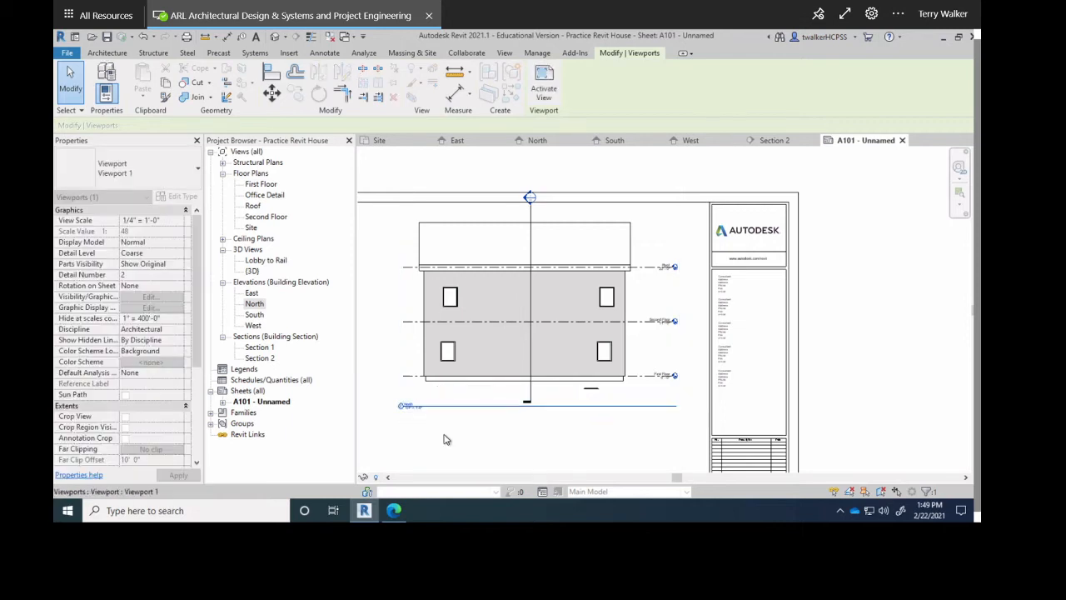
pyautogui.click(445, 434)
pyautogui.scroll(-3, 450, 425)
pyautogui.moveTo(459, 431); pyautogui.dragTo(650, 391, button='middle')
pyautogui.scroll(2, 671, 280)
pyautogui.scroll(3, 676, 283)
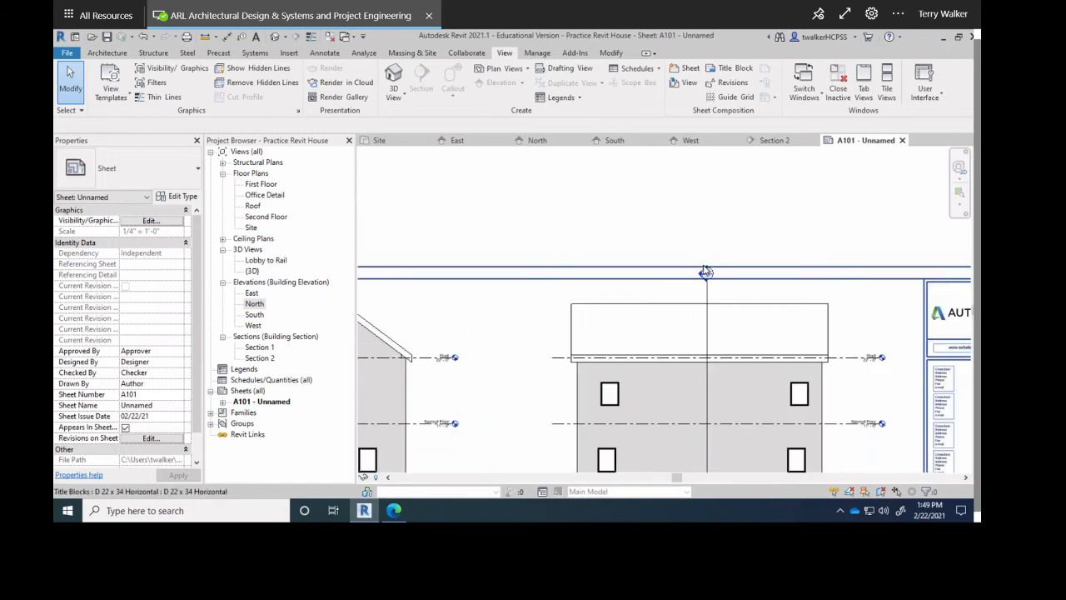
# Nudge the North viewport slightly lower and line the left East viewport up with it.
pyautogui.click(679, 251)
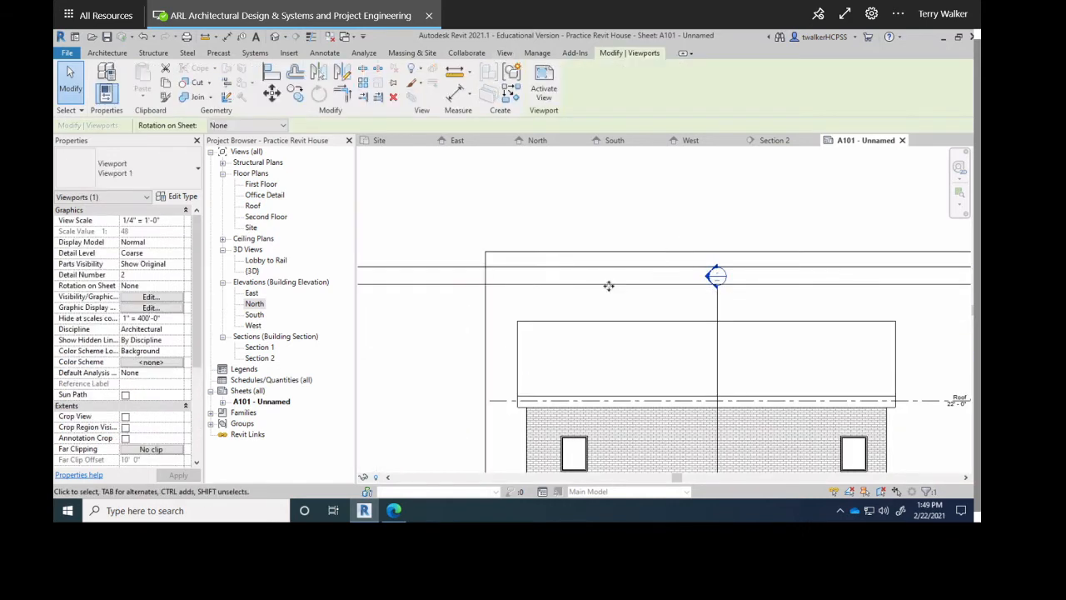
pyautogui.scroll(-3, 500, 360)
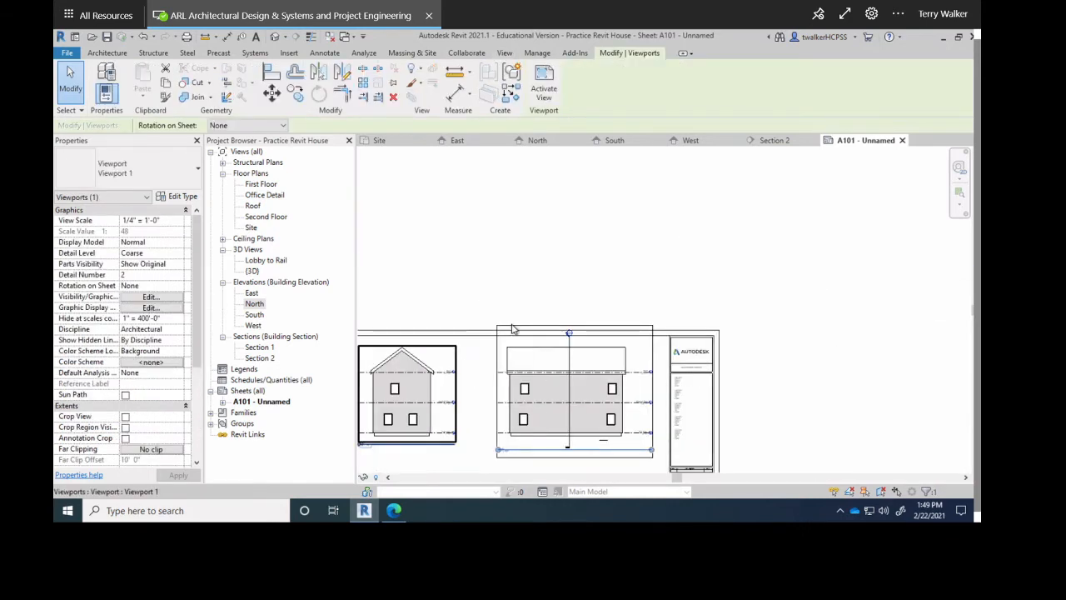
pyautogui.moveTo(511, 359); pyautogui.dragTo(512, 371)
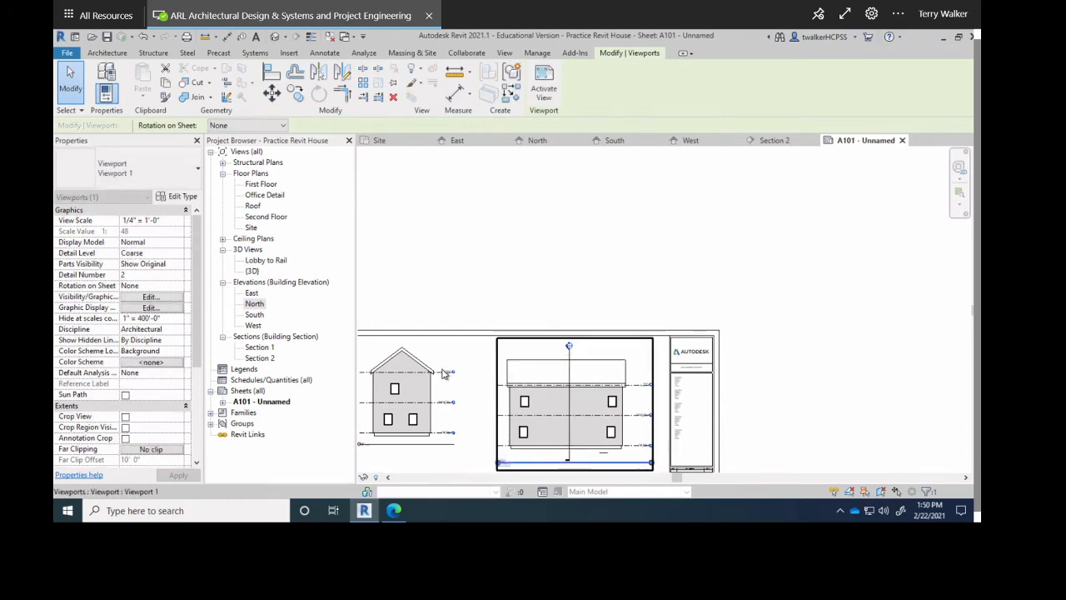
pyautogui.click(441, 350)
pyautogui.moveTo(440, 359); pyautogui.dragTo(433, 371)
pyautogui.click(501, 308)
pyautogui.moveTo(590, 299); pyautogui.dragTo(679, 200, button='middle')
pyautogui.scroll(-2, 595, 310)
pyautogui.click(558, 335)
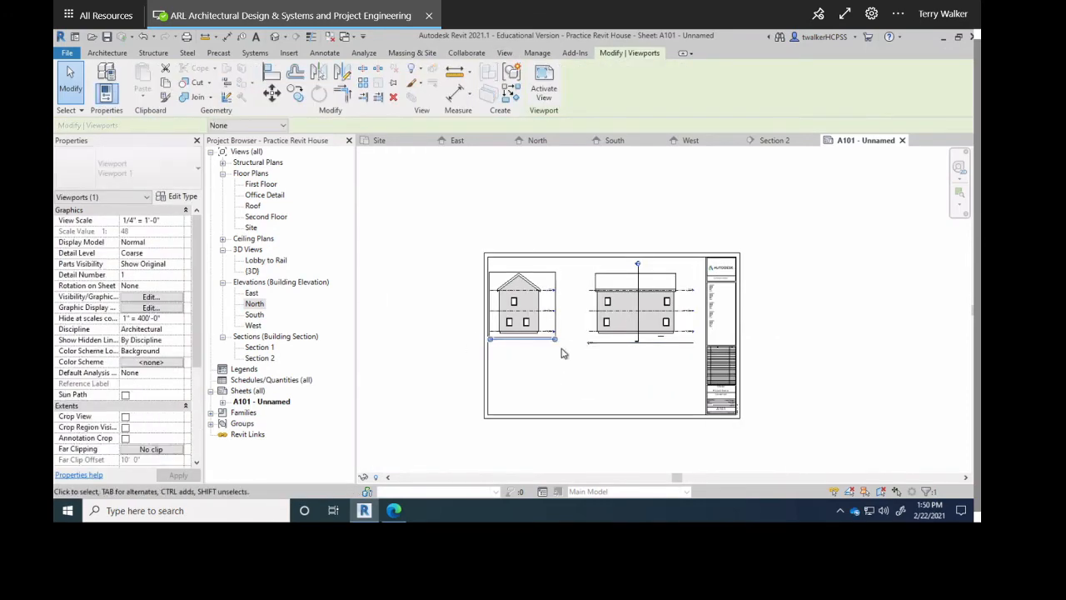
pyautogui.click(521, 376)
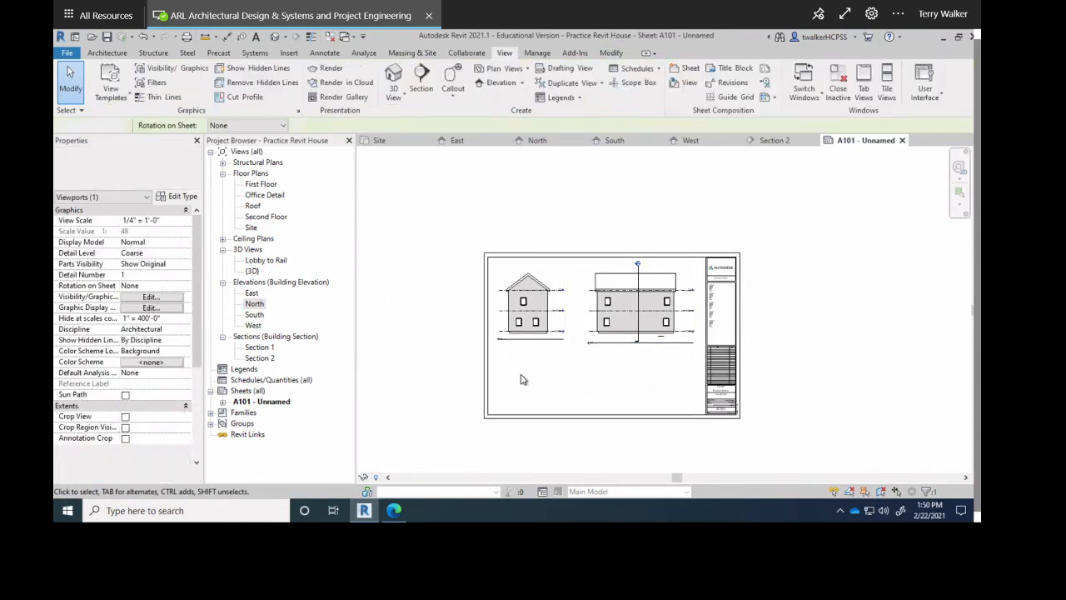
pyautogui.click(254, 315)
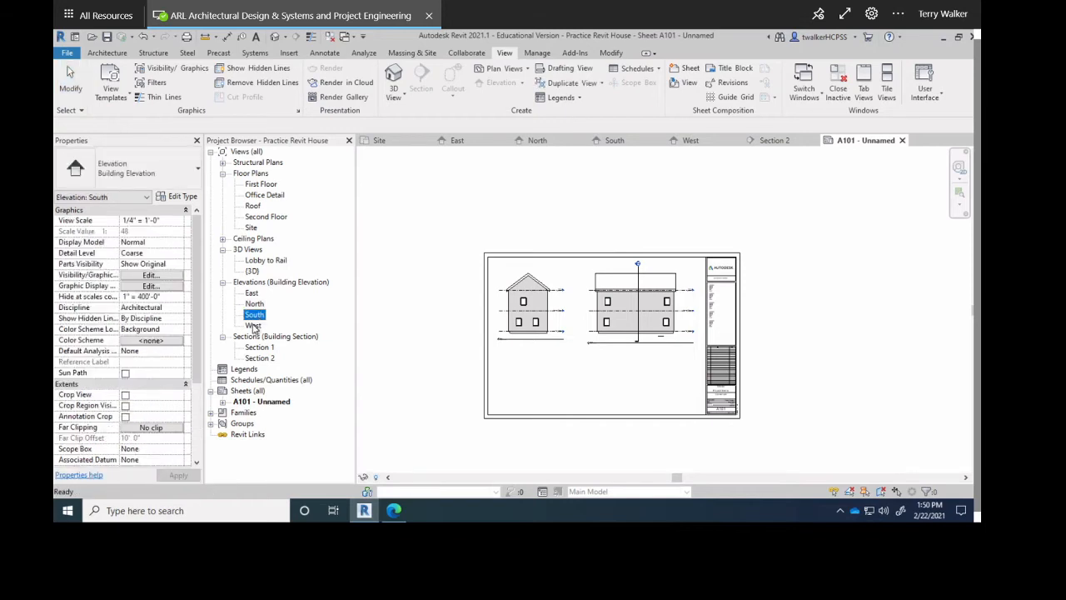
pyautogui.doubleClick(255, 316)
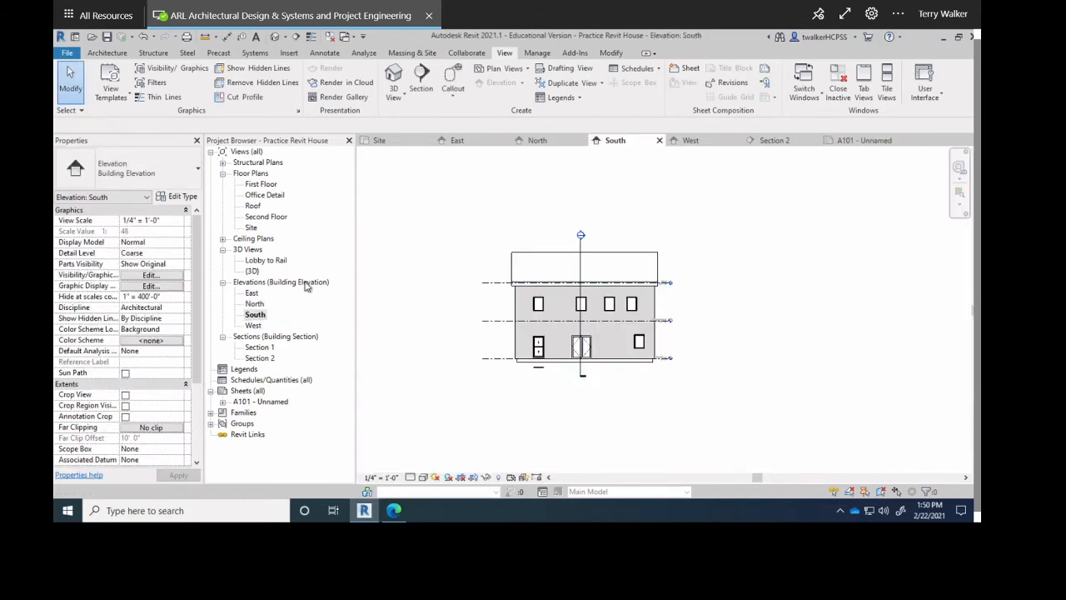
pyautogui.doubleClick(254, 326)
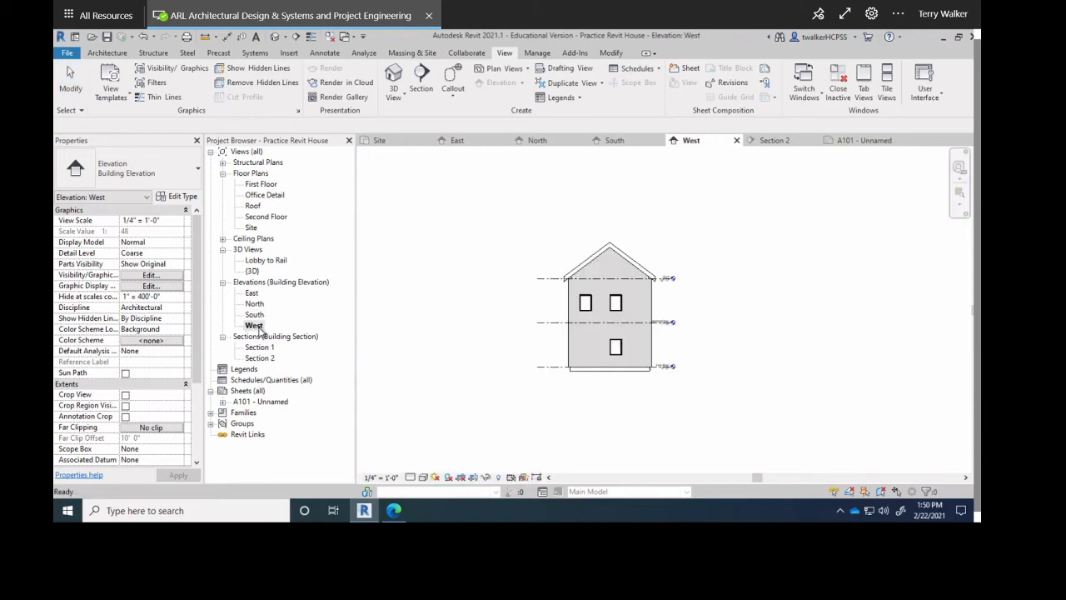
pyautogui.doubleClick(253, 294)
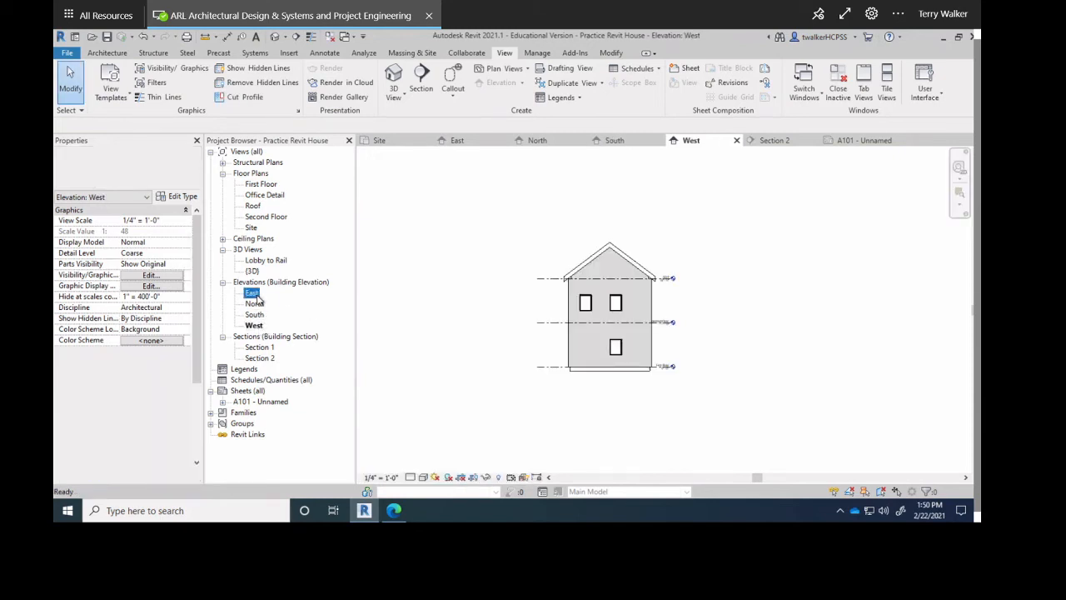
pyautogui.doubleClick(255, 305)
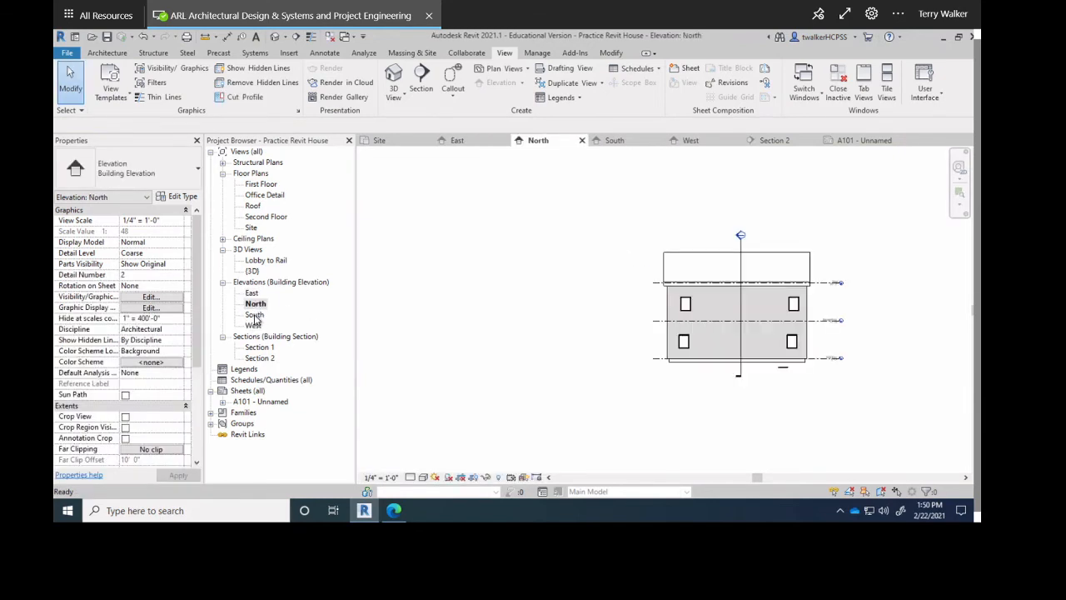
pyautogui.doubleClick(255, 315)
pyautogui.doubleClick(254, 326)
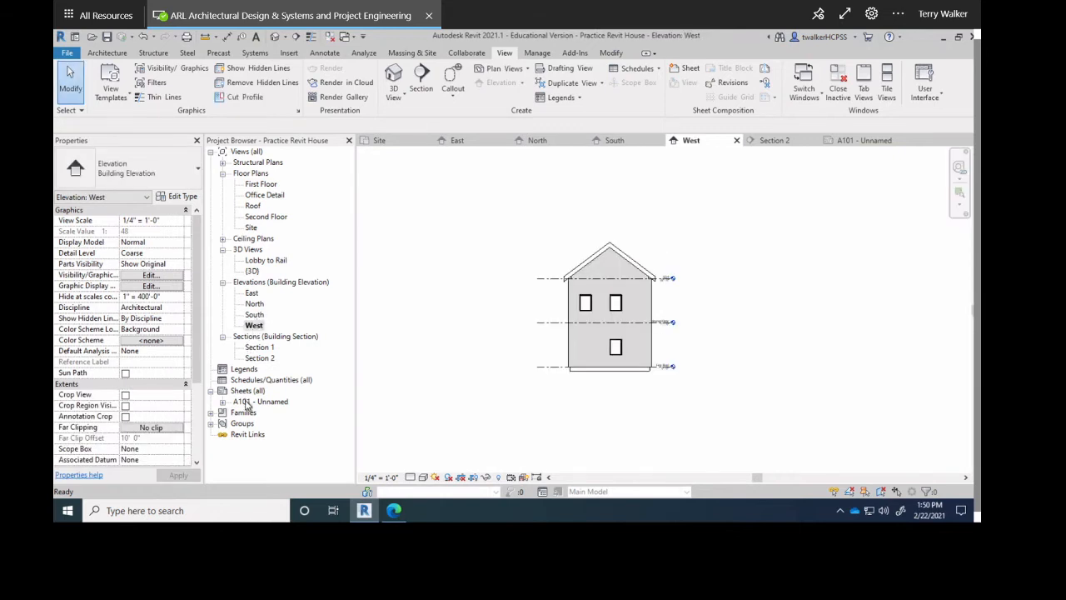
pyautogui.click(247, 402)
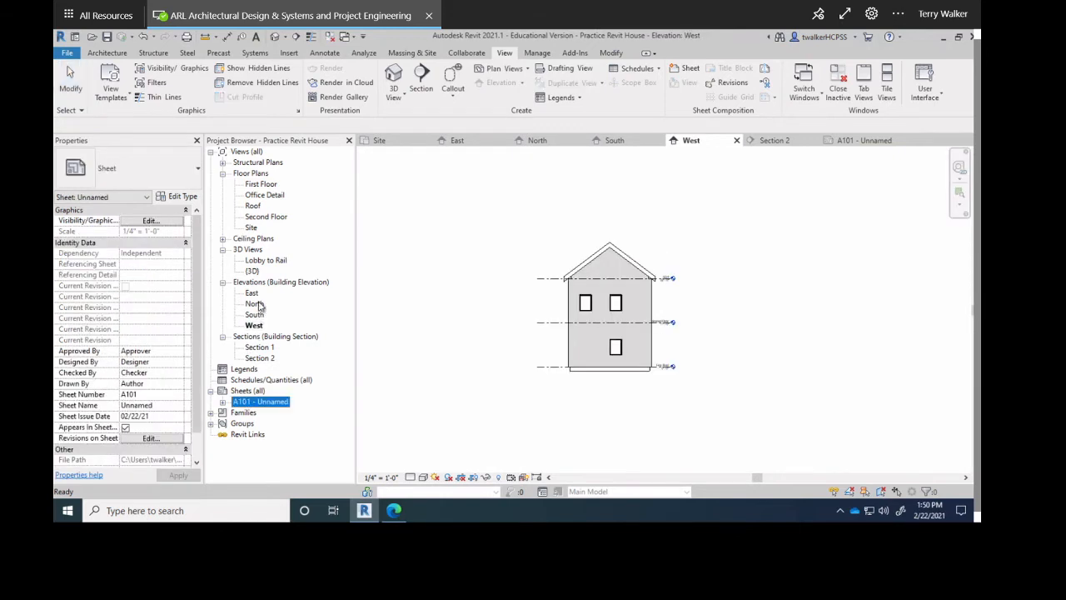
pyautogui.doubleClick(258, 402)
# Place South elevation at A101's lower left and West at lower right, then delete the West viewport.
pyautogui.moveTo(254, 316); pyautogui.dragTo(575, 385)
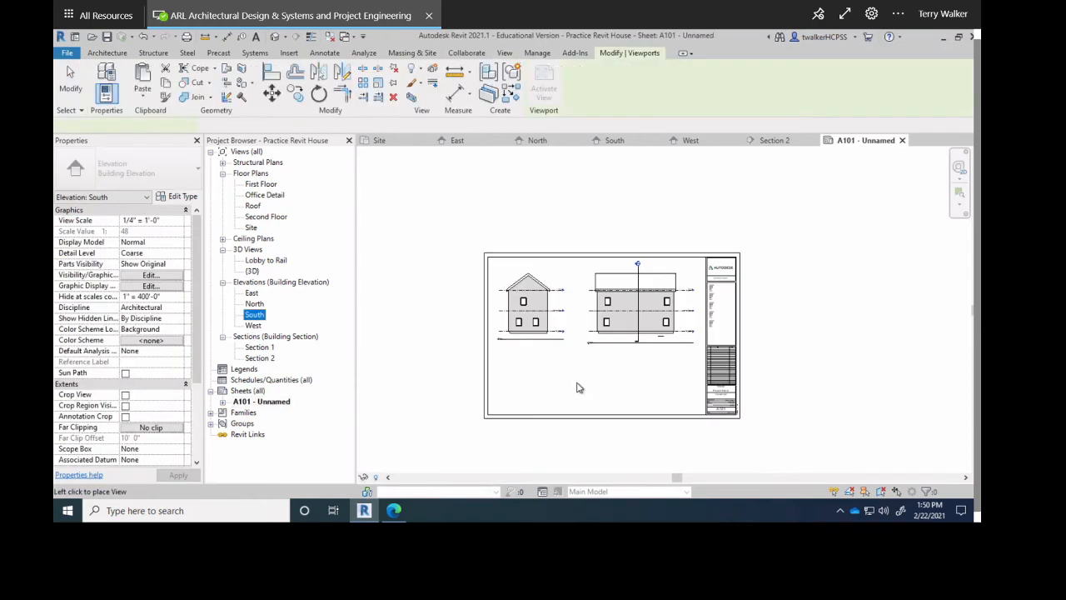
pyautogui.click(545, 389)
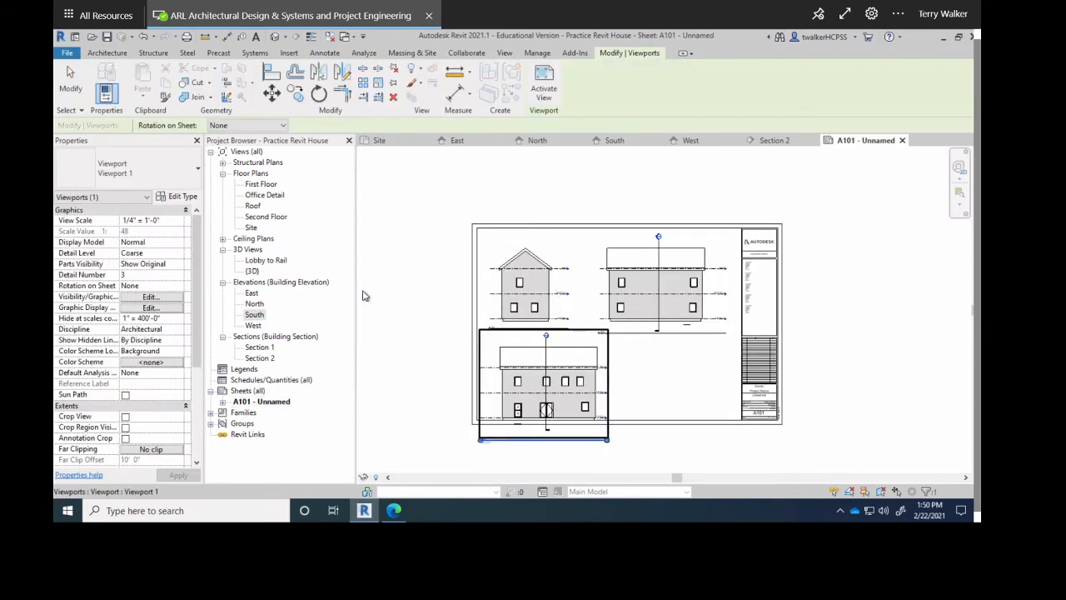
pyautogui.click(253, 325)
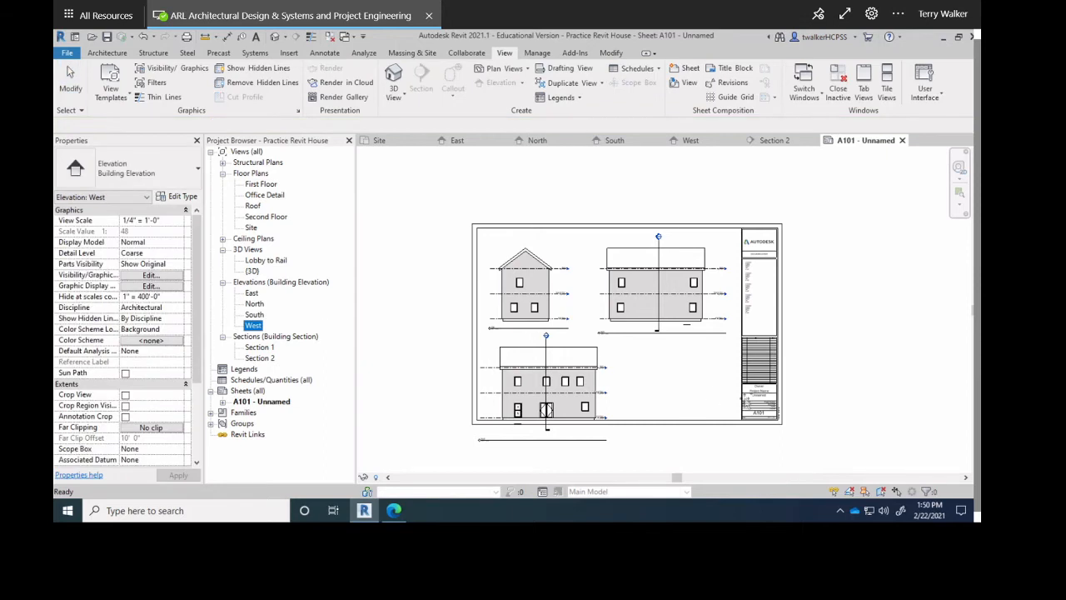
pyautogui.click(672, 387)
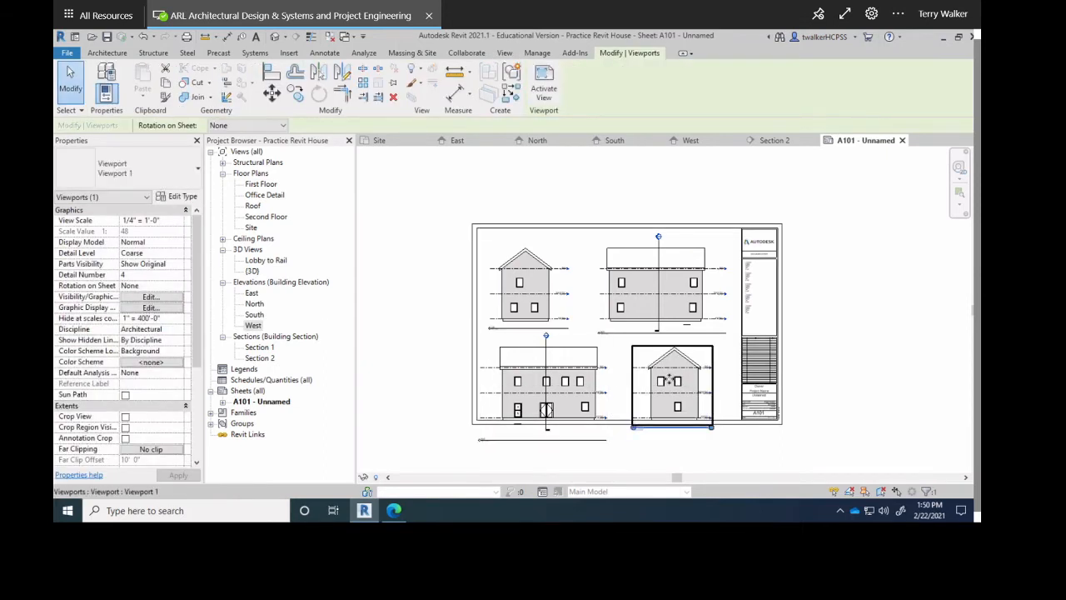
pyautogui.press('Delete')
# Delete the lower South viewport from A101 and move the remaining elevations down toward mid-sheet.
pyautogui.click(593, 386)
pyautogui.press('Delete')
pyautogui.click(656, 312)
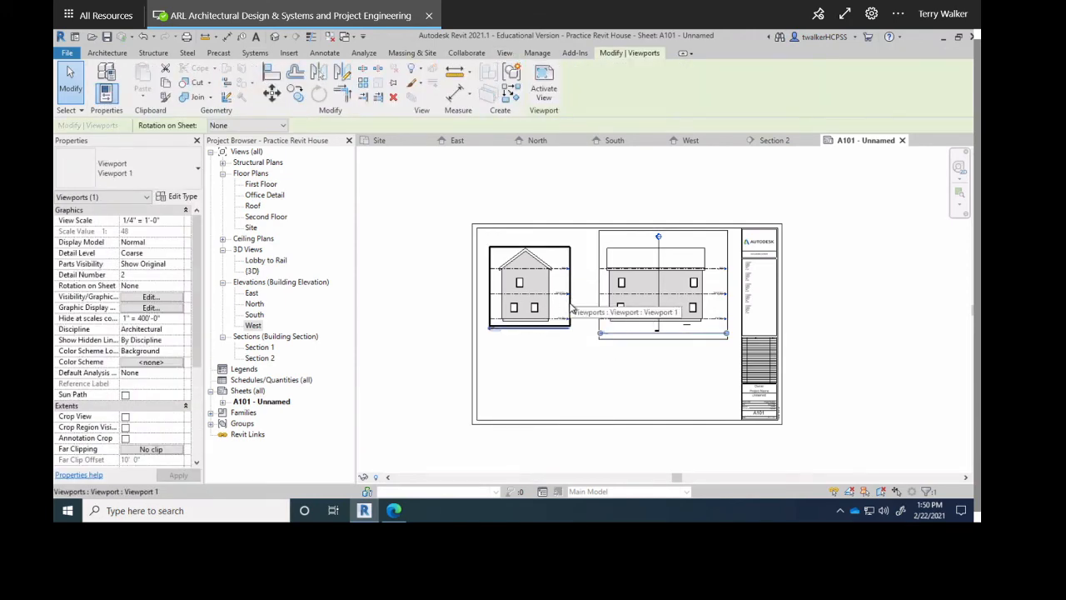
pyautogui.moveTo(572, 310); pyautogui.dragTo(597, 360)
pyautogui.click(637, 300)
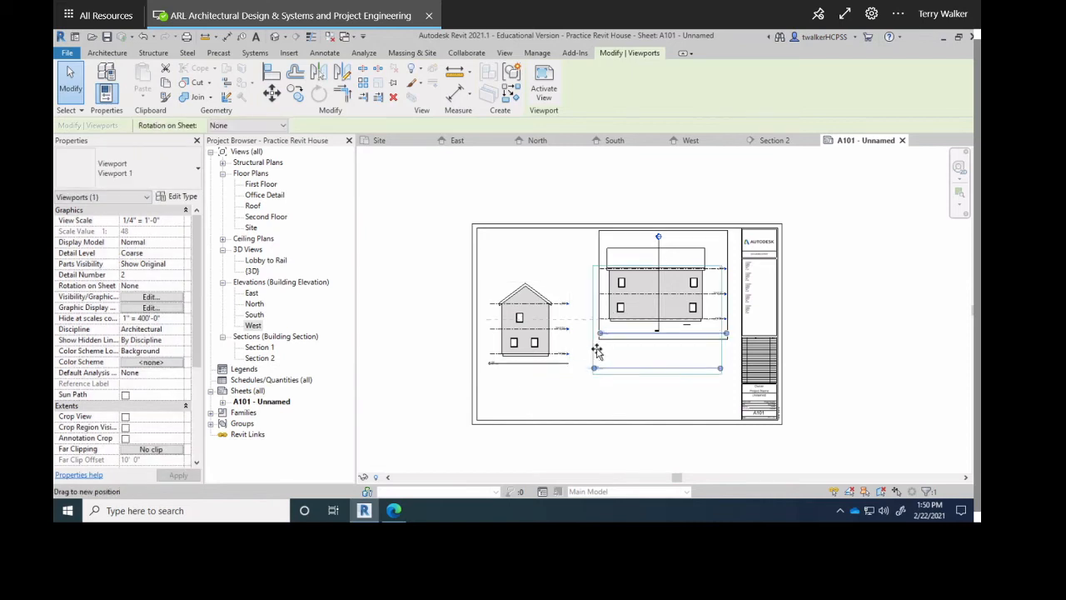
pyautogui.click(379, 342)
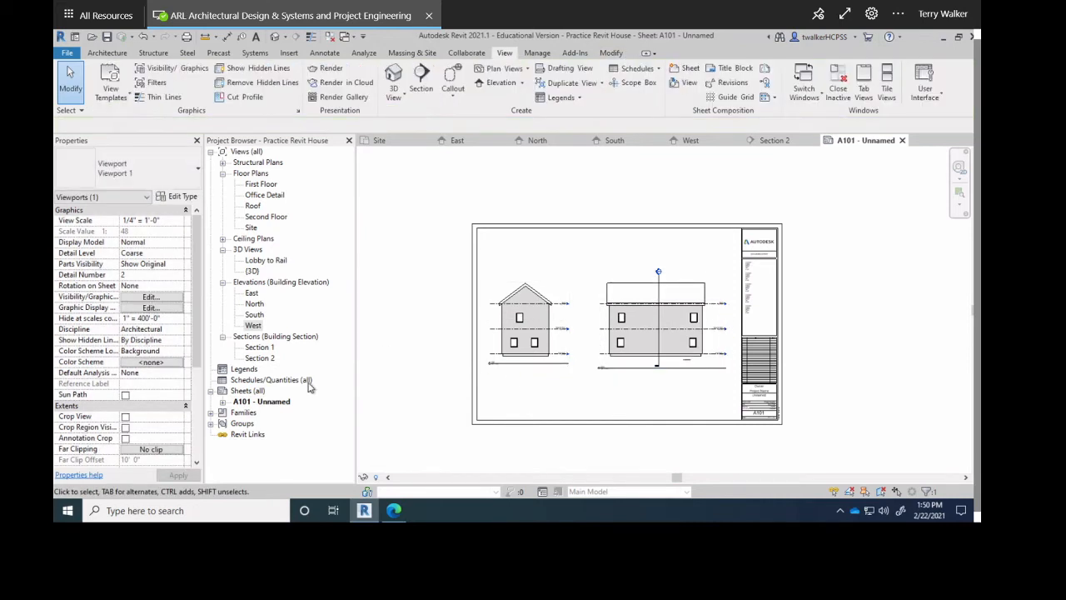
pyautogui.click(262, 402)
# Create new sheet A102 with the default D 22 x 34 titleblock and select it.
pyautogui.rightClick(274, 403)
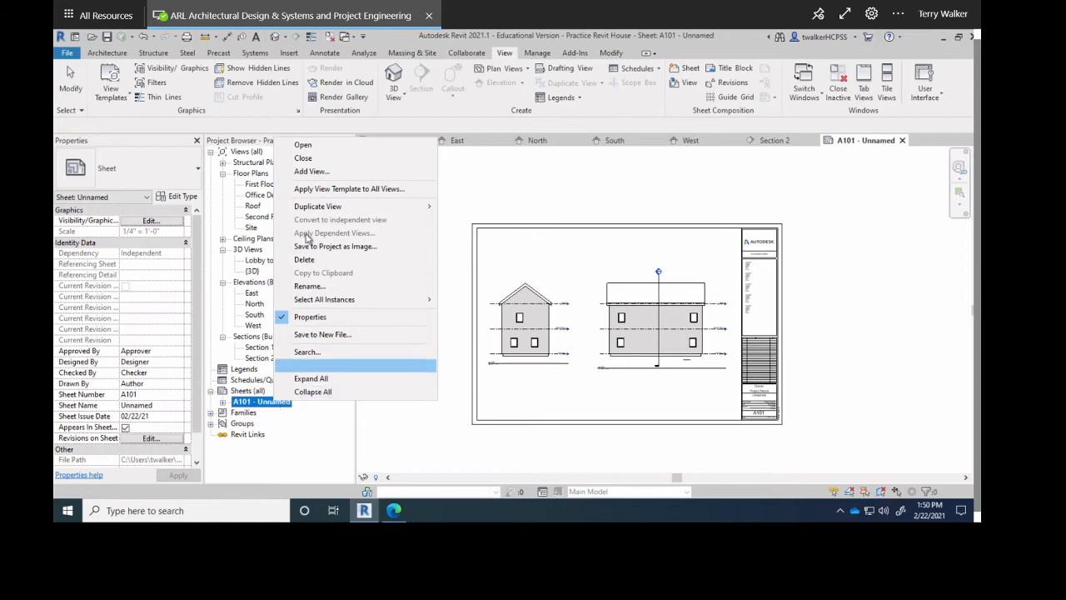
pyautogui.moveTo(326, 208)
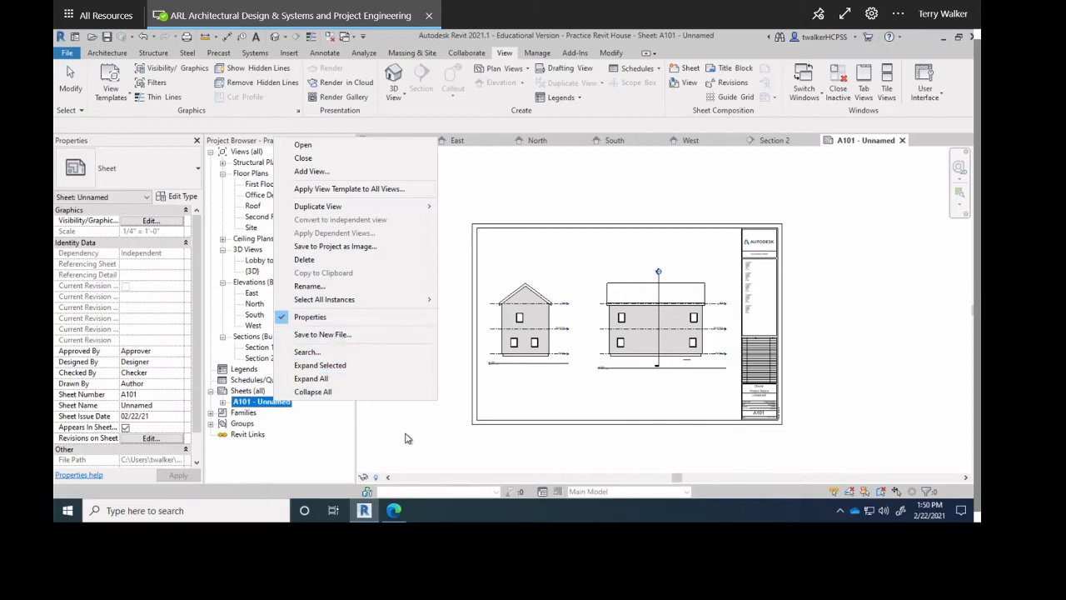
pyautogui.click(242, 395)
pyautogui.click(248, 403)
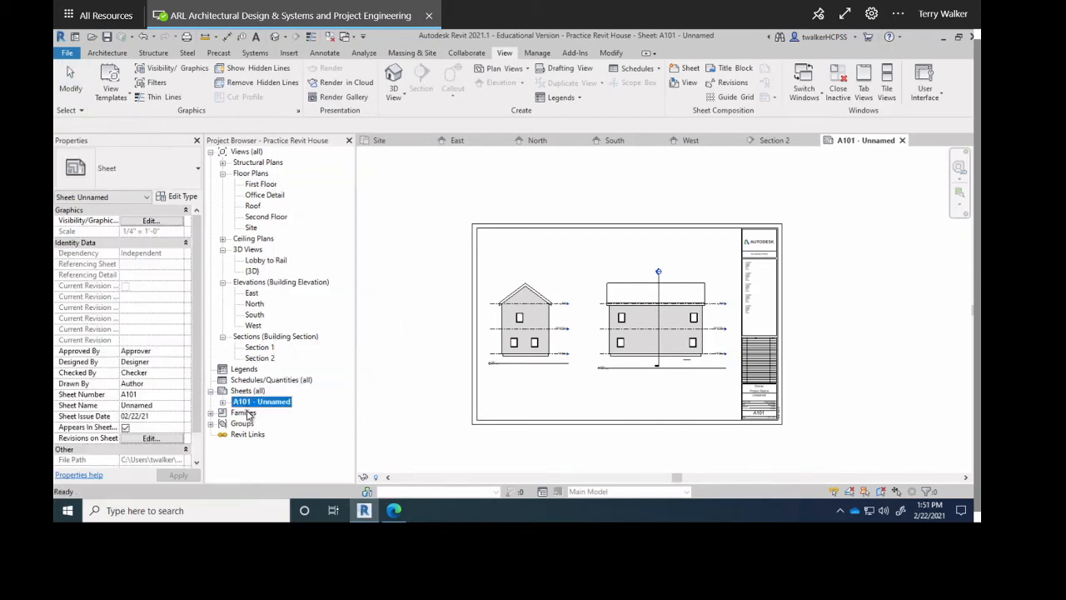
pyautogui.rightClick(248, 391)
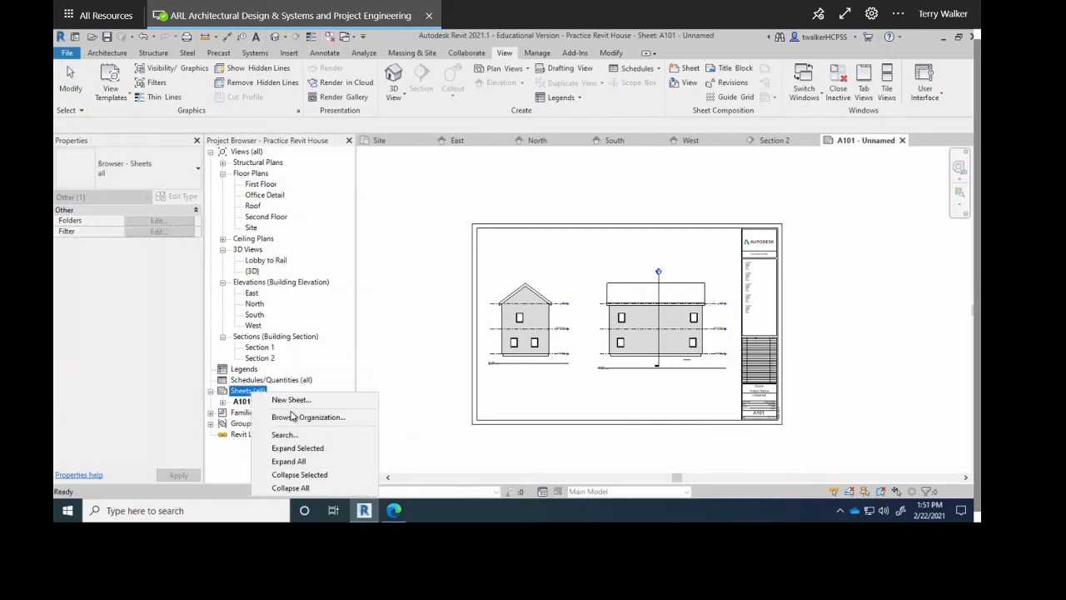
pyautogui.click(287, 401)
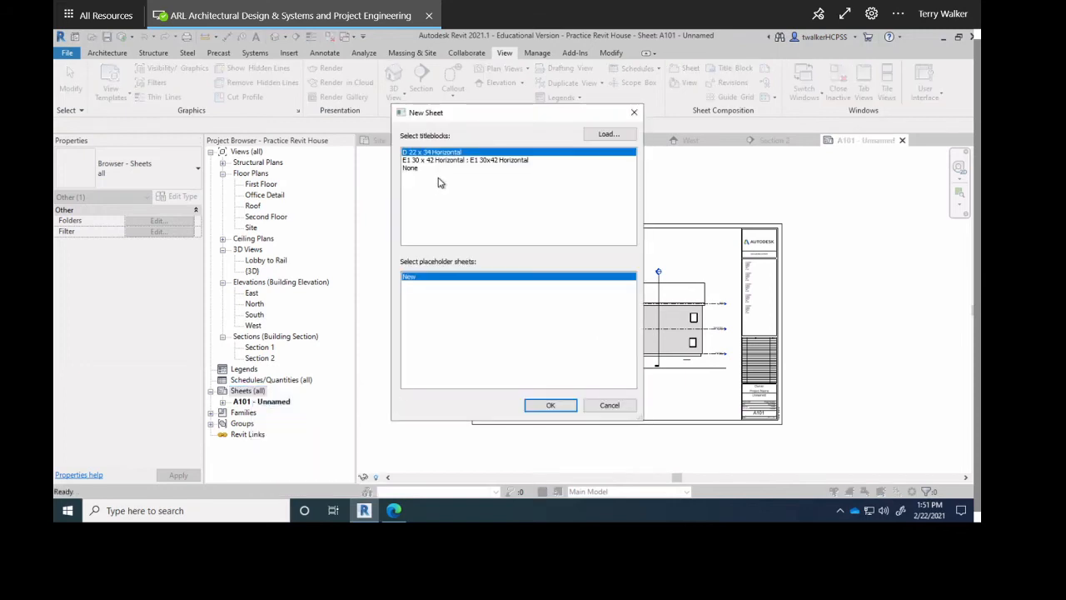
pyautogui.click(553, 406)
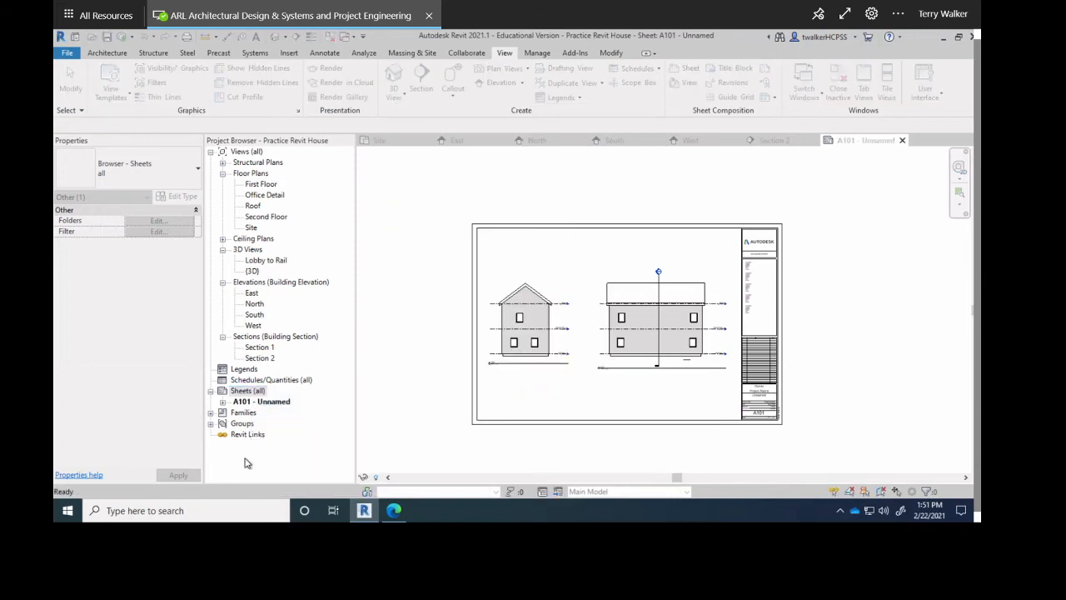
pyautogui.click(256, 413)
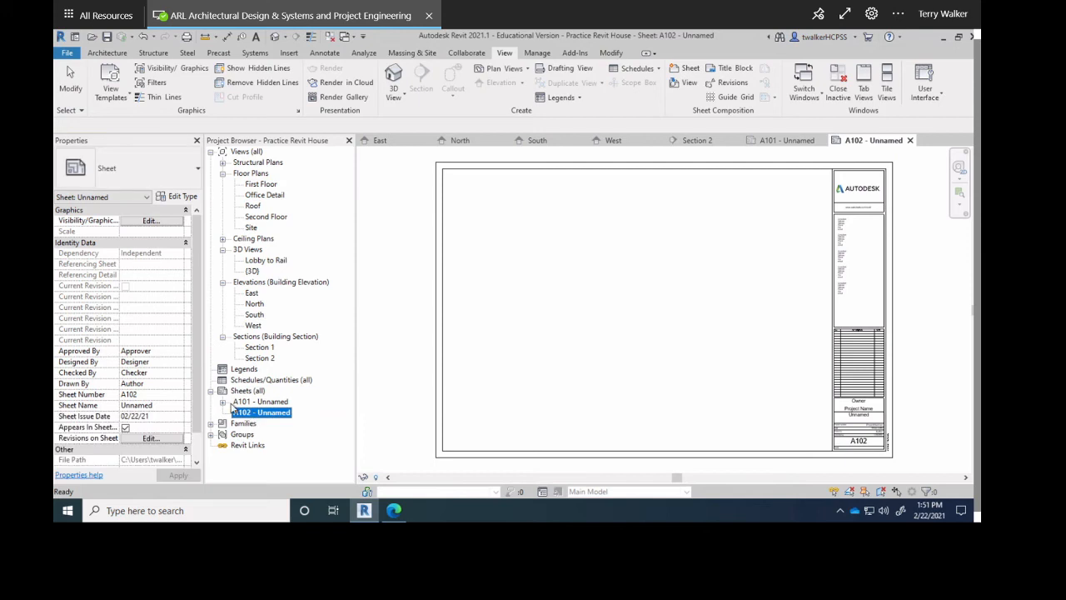
# Place the South and West elevation viewports side by side on sheet A102.
pyautogui.click(222, 401)
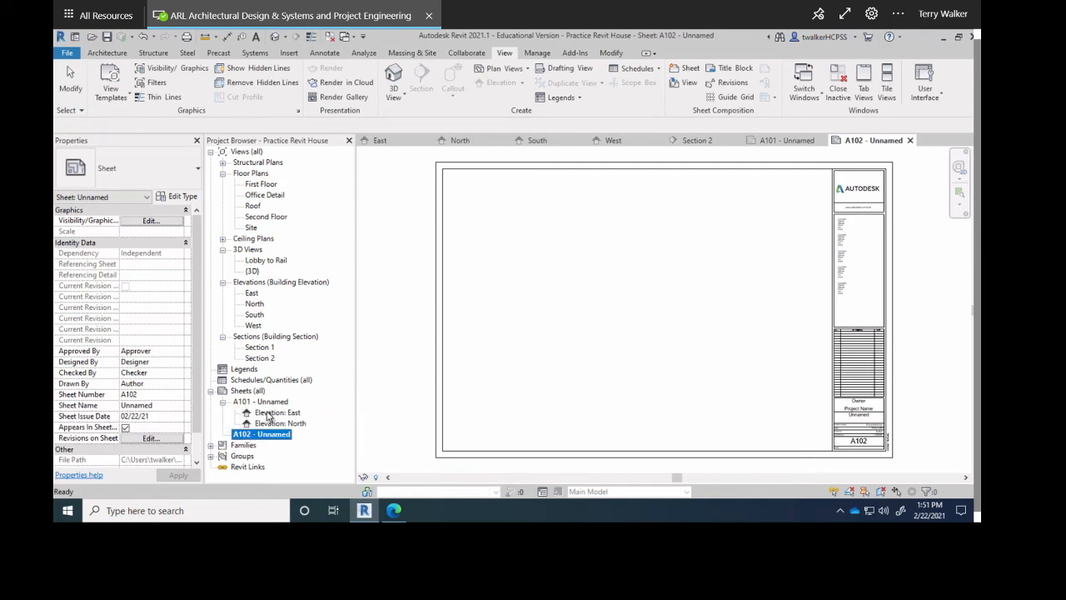
pyautogui.click(268, 413)
pyautogui.click(279, 424)
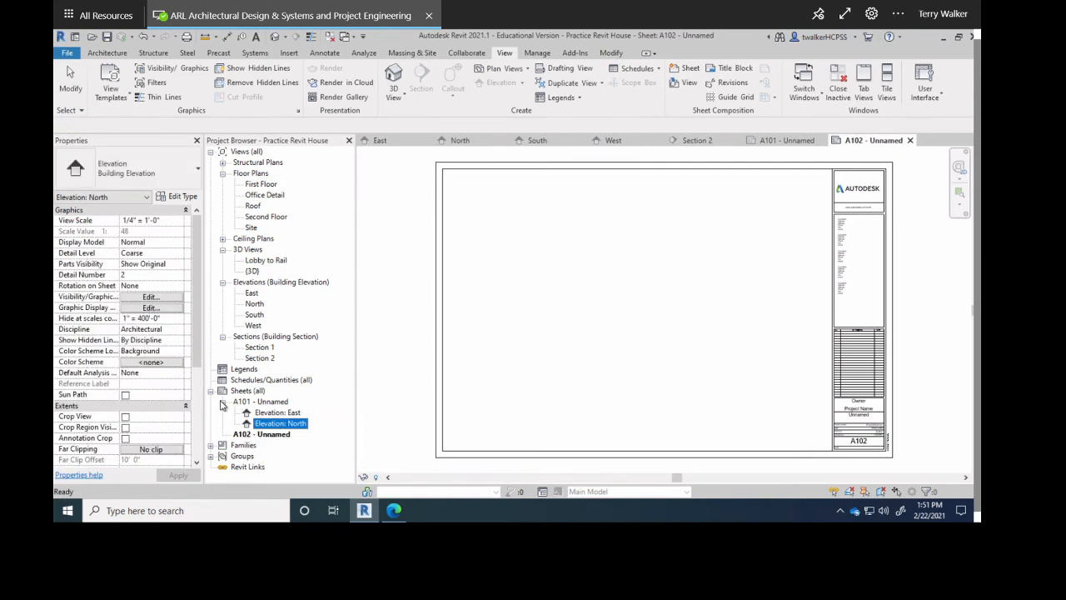
pyautogui.click(222, 402)
pyautogui.click(260, 413)
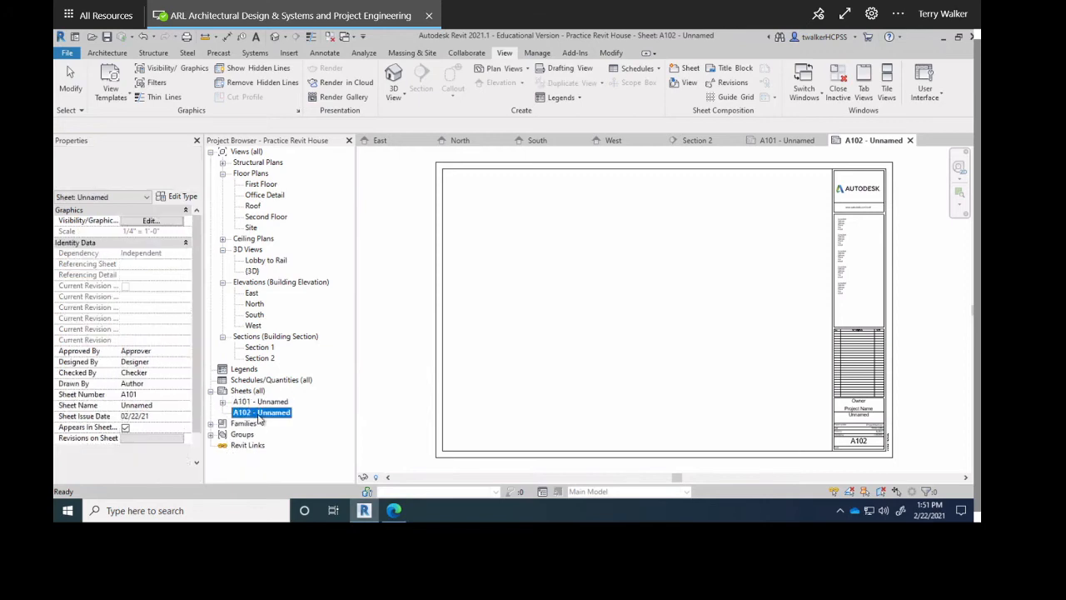
pyautogui.moveTo(254, 315); pyautogui.dragTo(590, 319)
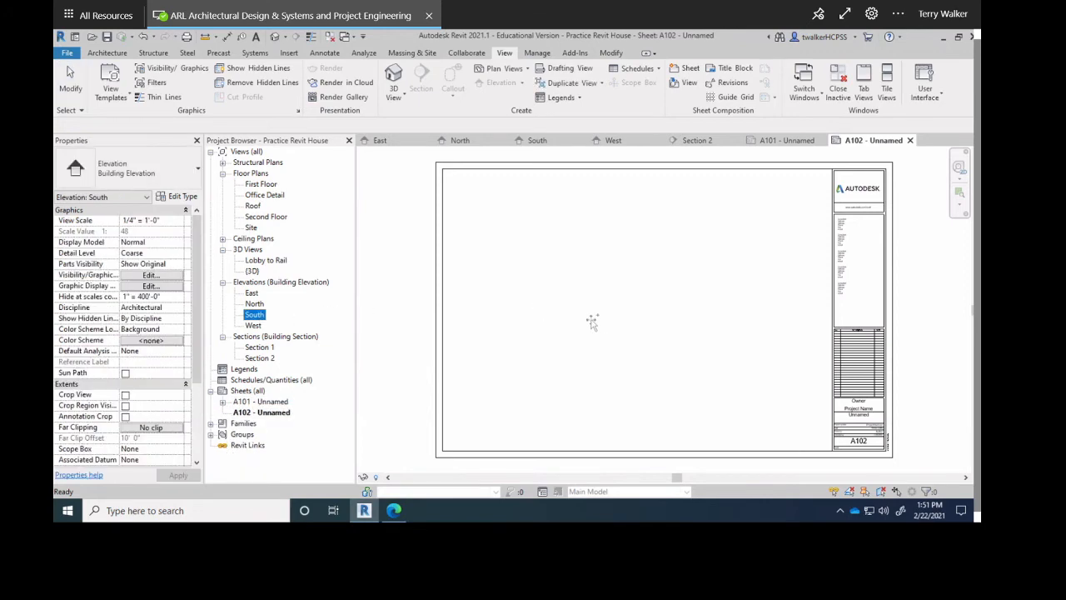
pyautogui.click(548, 305)
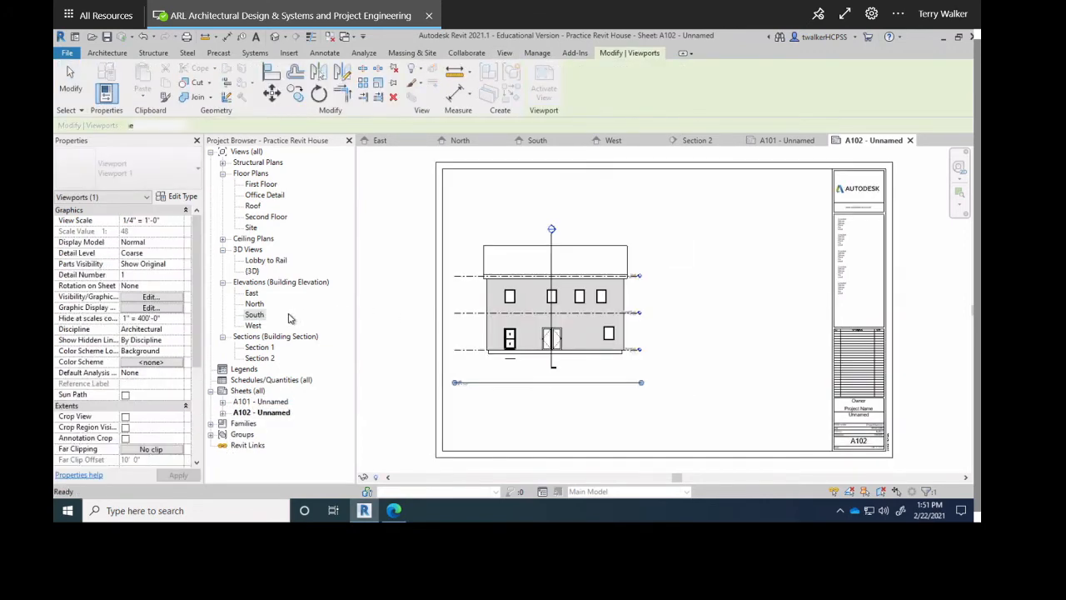
pyautogui.click(252, 325)
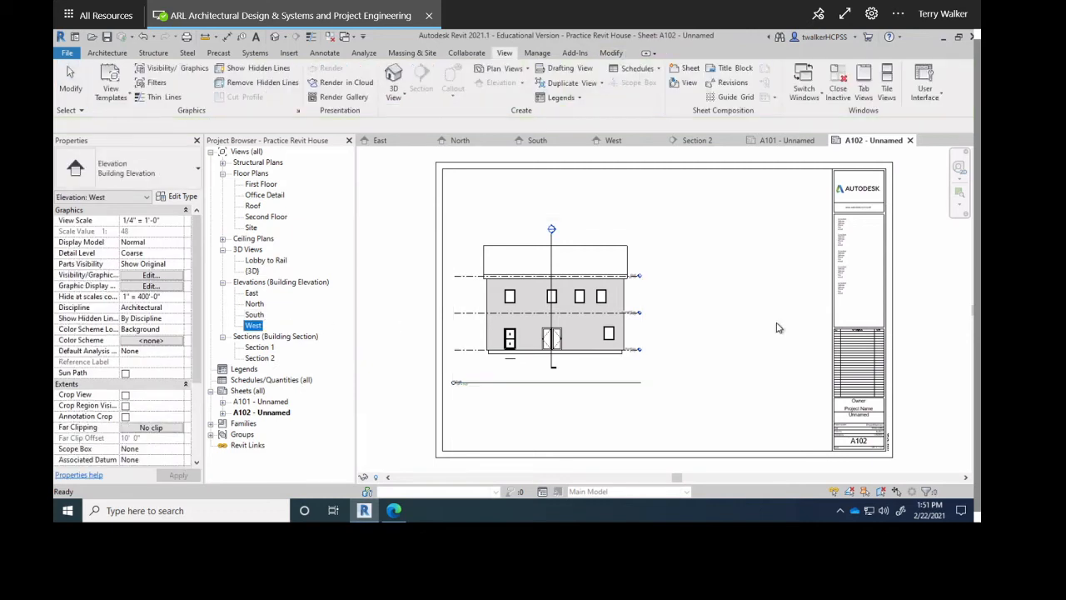
pyautogui.moveTo(777, 327); pyautogui.dragTo(762, 324)
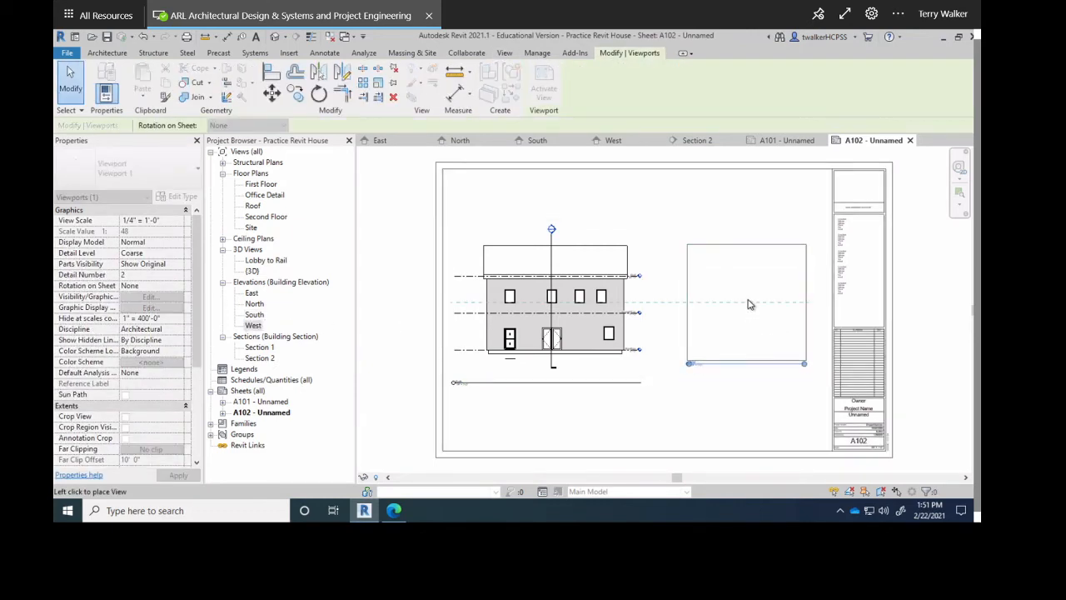
pyautogui.click(747, 306)
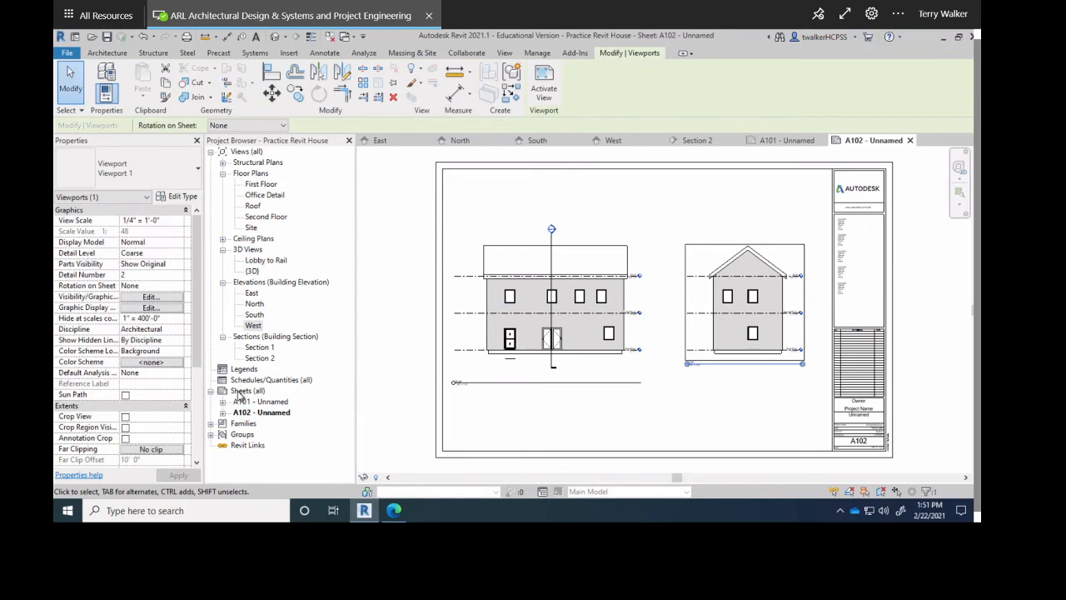
# Create sheet A103 with the default titleblock.
pyautogui.rightClick(242, 390)
pyautogui.click(271, 399)
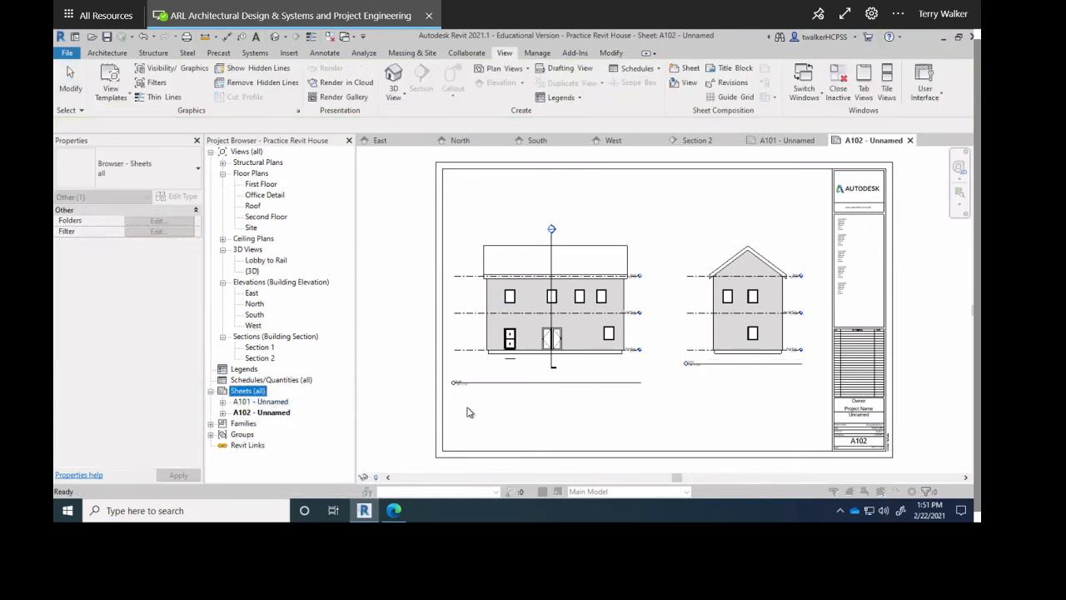
pyautogui.click(549, 406)
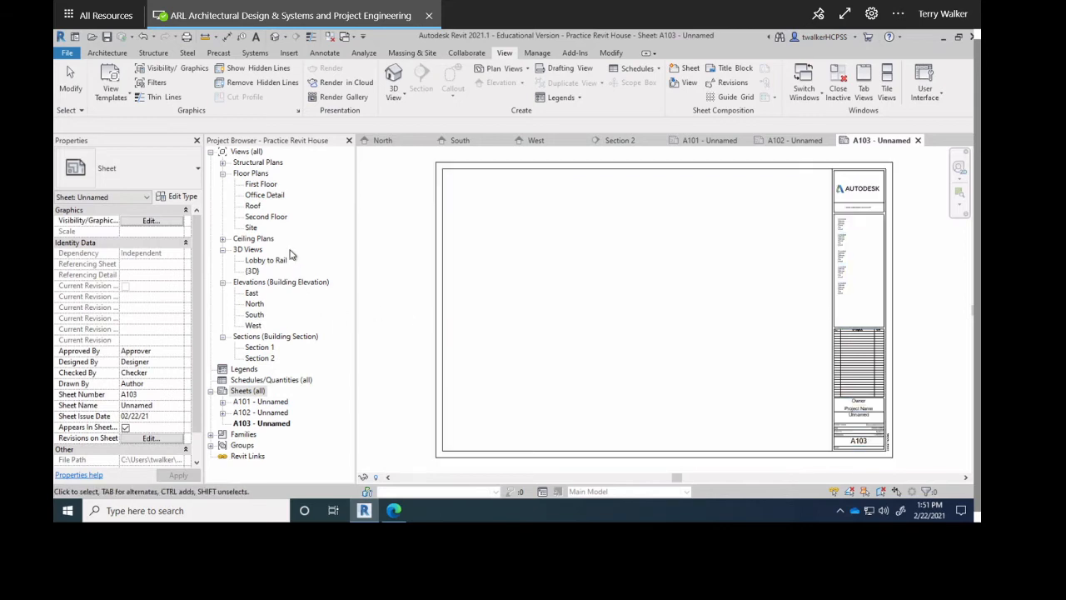
# Place the First Floor plan on A103, delete it again, and open the First Floor plan view.
pyautogui.moveTo(265, 189); pyautogui.dragTo(607, 271)
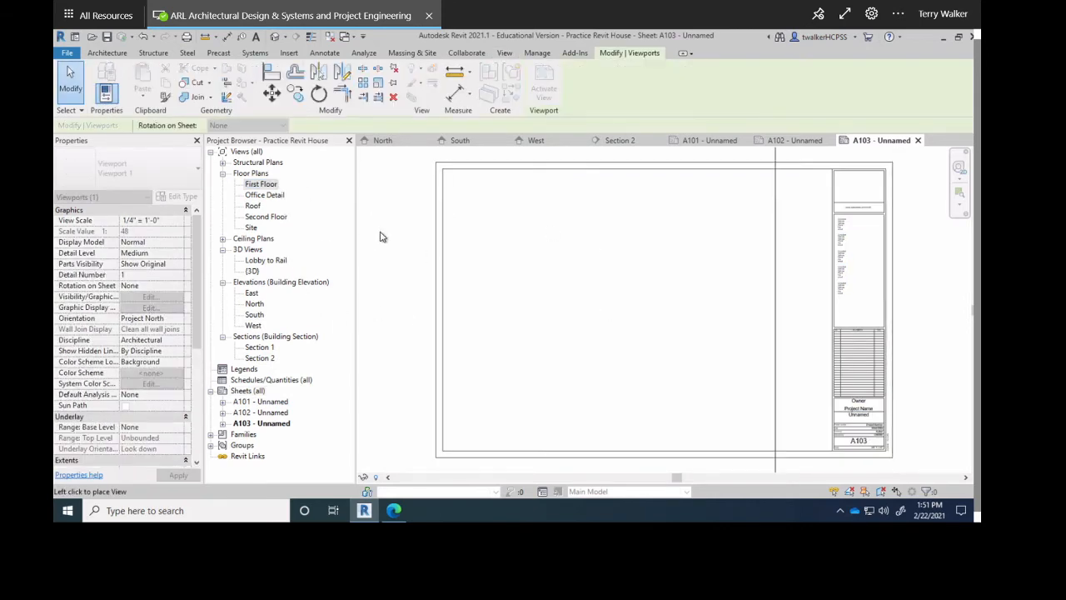
pyautogui.scroll(-5, 512, 287)
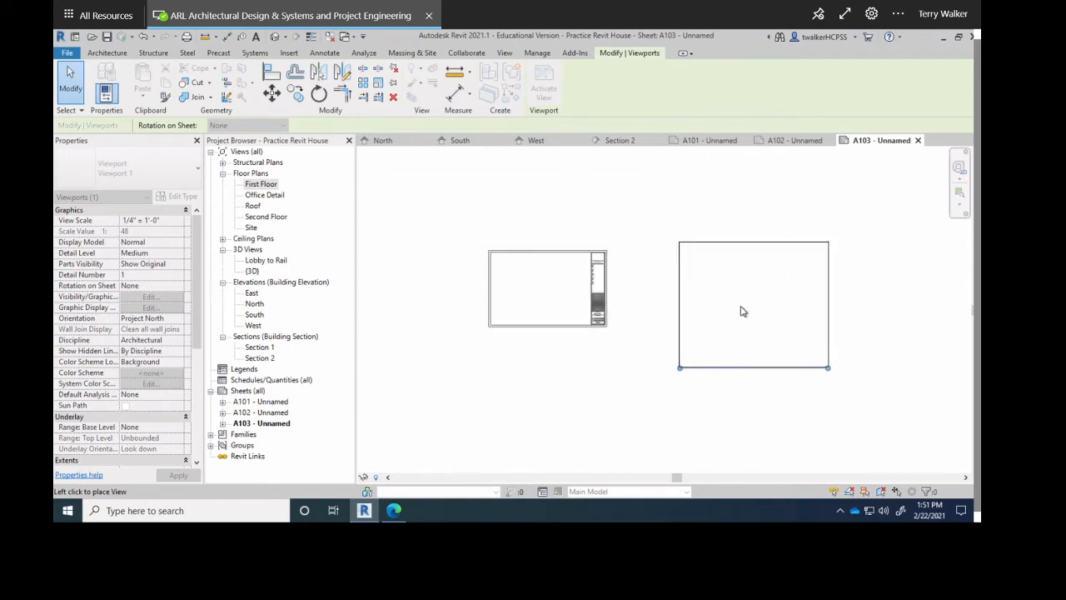
pyautogui.scroll(3, 703, 300)
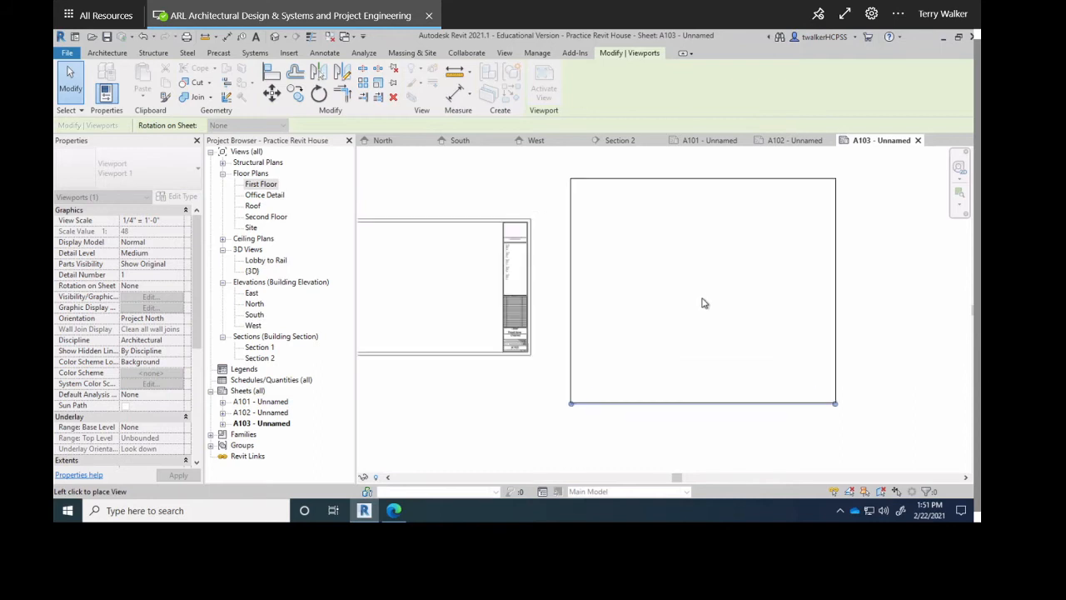
pyautogui.moveTo(703, 302); pyautogui.dragTo(611, 321, button='middle')
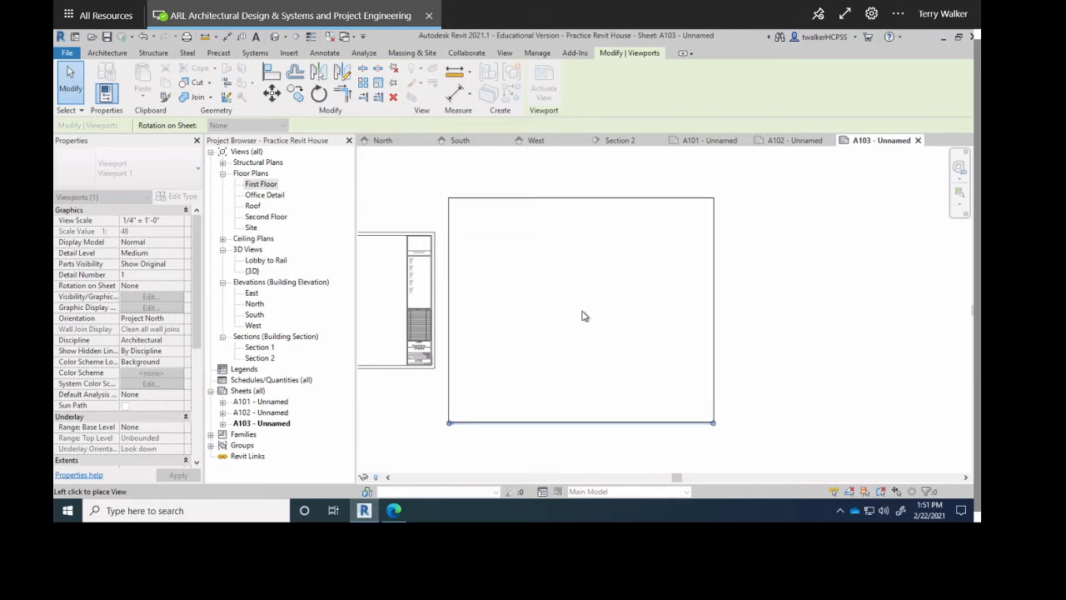
pyautogui.click(583, 316)
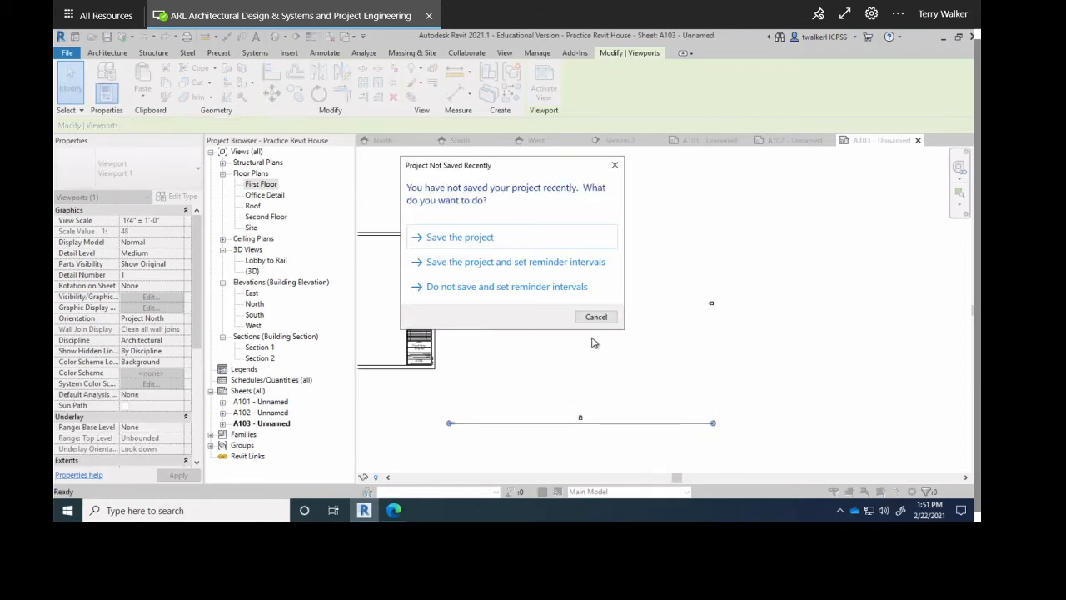
pyautogui.click(596, 318)
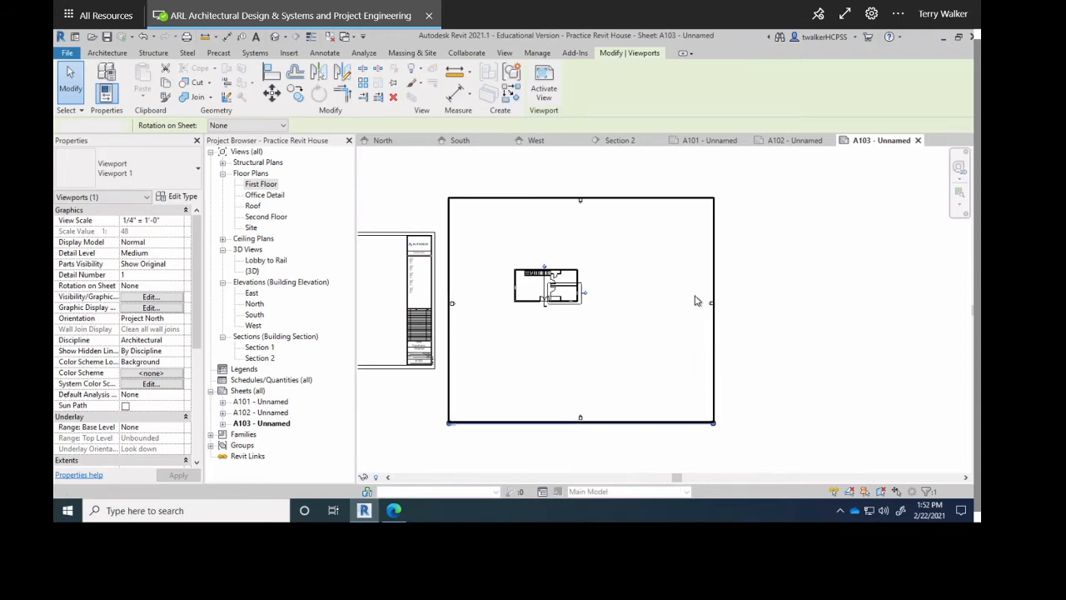
pyautogui.press('Delete')
pyautogui.doubleClick(260, 184)
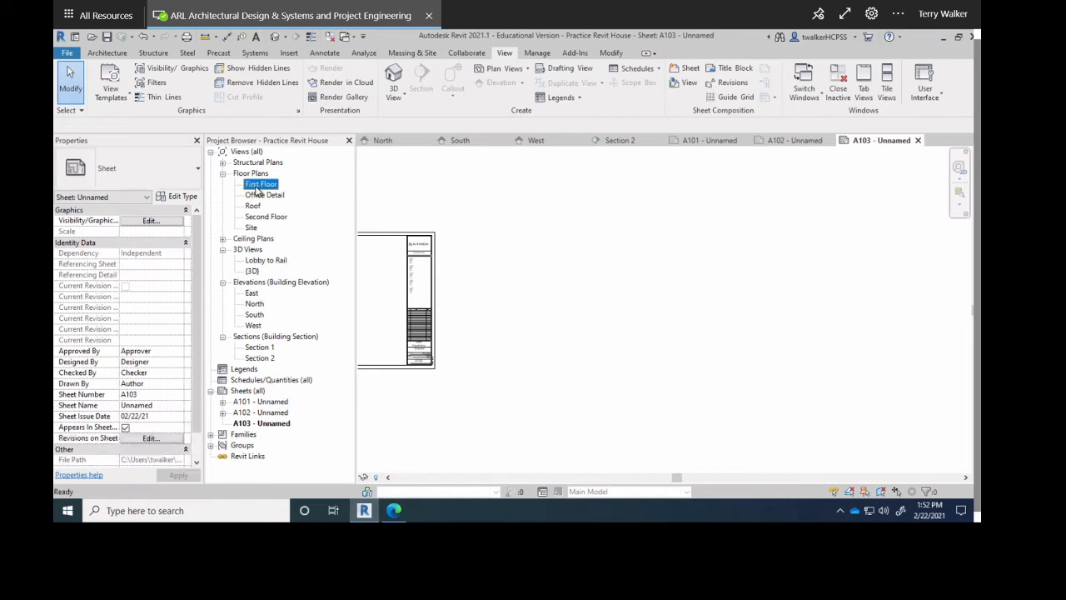
# Move the east and north elevation markers closer to the house.
pyautogui.scroll(-5, 679, 259)
pyautogui.scroll(-2, 678, 254)
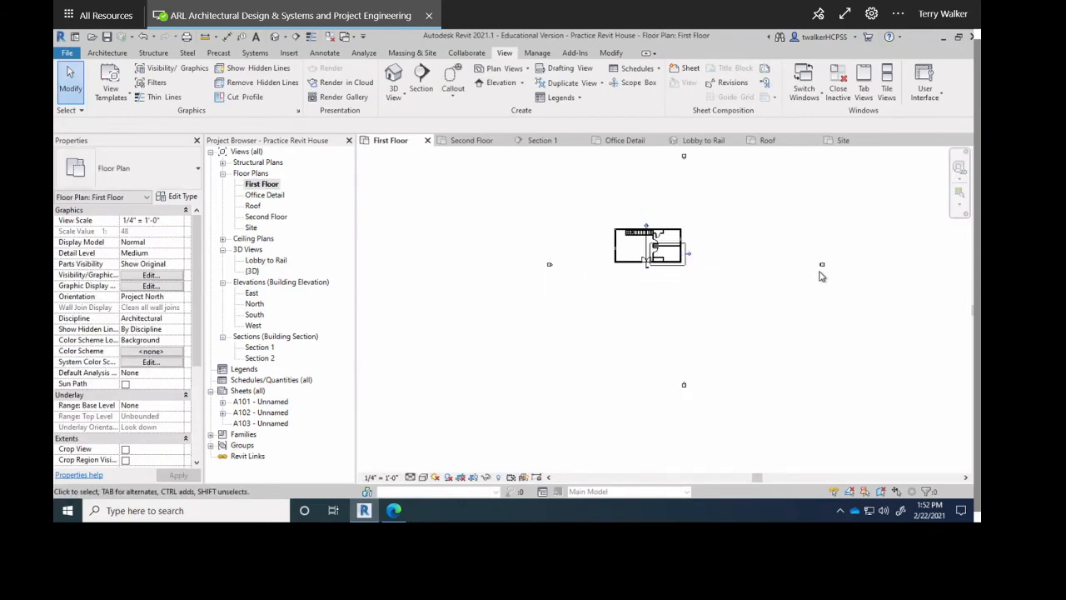
pyautogui.scroll(3, 820, 267)
pyautogui.click(814, 277)
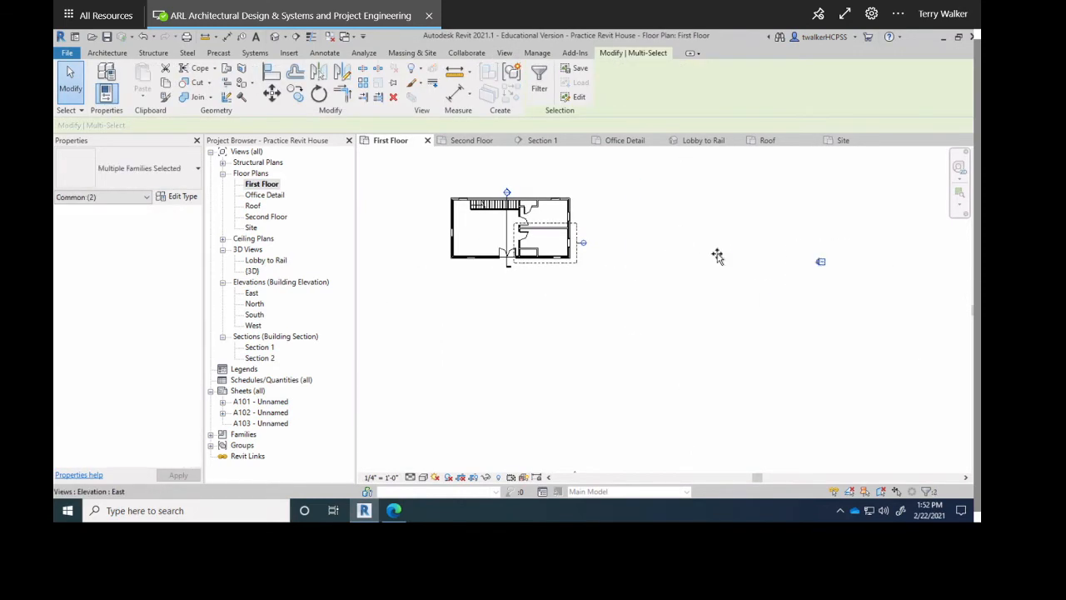
pyautogui.moveTo(717, 255)
pyautogui.mouseDown()
pyautogui.moveTo(602, 224)
pyautogui.moveTo(589, 238)
pyautogui.moveTo(576, 227)
pyautogui.mouseUp()
pyautogui.scroll(4, 593, 233)
pyautogui.scroll(1, 579, 232)
pyautogui.scroll(5, 576, 226)
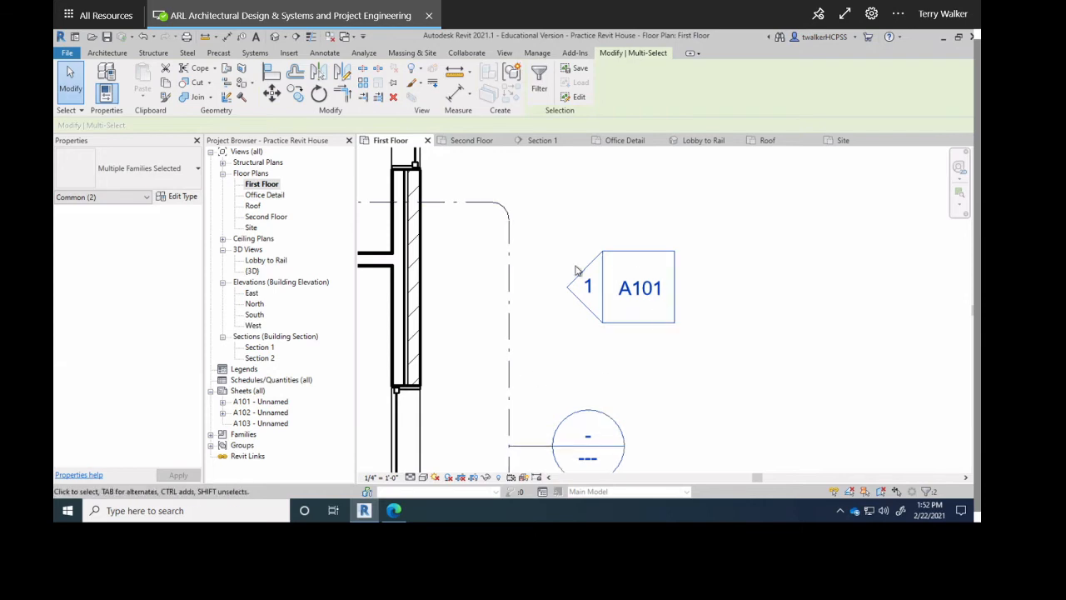
pyautogui.scroll(-5, 576, 269)
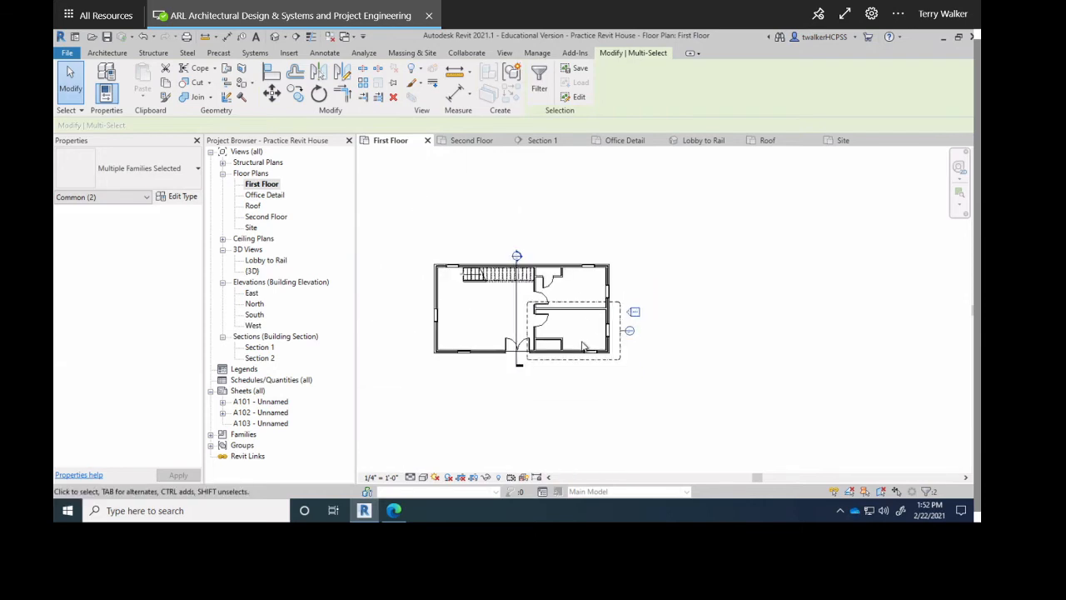
pyautogui.scroll(-1, 583, 346)
pyautogui.moveTo(598, 380); pyautogui.dragTo(633, 430, button='middle')
pyautogui.scroll(2, 662, 208)
pyautogui.click(608, 220)
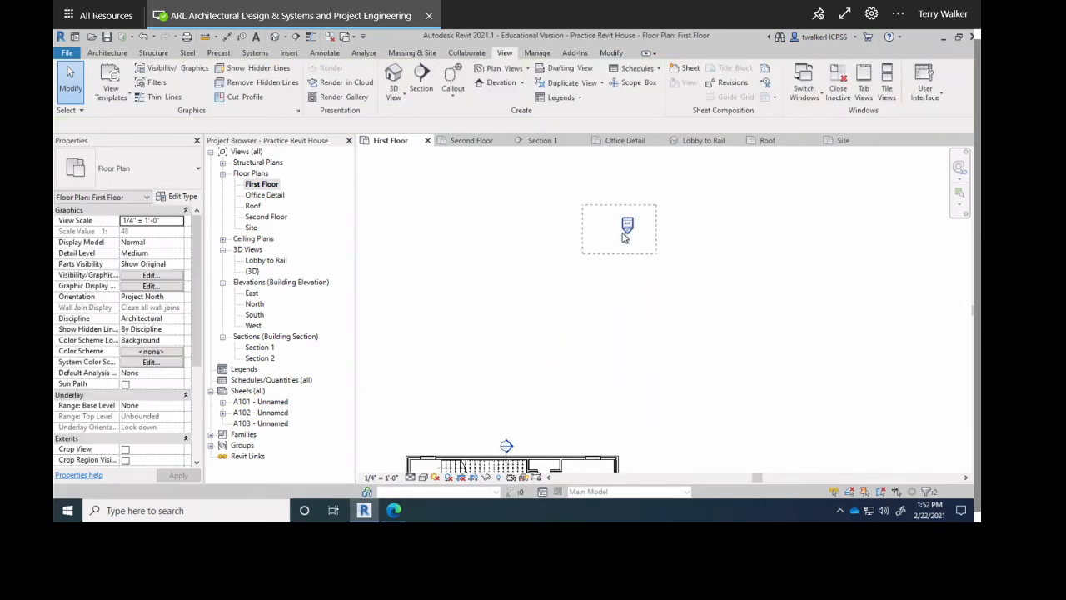
pyautogui.moveTo(625, 238); pyautogui.dragTo(620, 241)
pyautogui.moveTo(508, 405)
pyautogui.mouseDown()
pyautogui.moveTo(522, 439)
pyautogui.moveTo(531, 434)
pyautogui.mouseUp()
# Bring the west marker and the lower marker in close to the house.
pyautogui.moveTo(628, 312); pyautogui.dragTo(747, 164, button='middle')
pyautogui.scroll(-2, 628, 309)
pyautogui.moveTo(533, 353); pyautogui.dragTo(664, 262, button='middle')
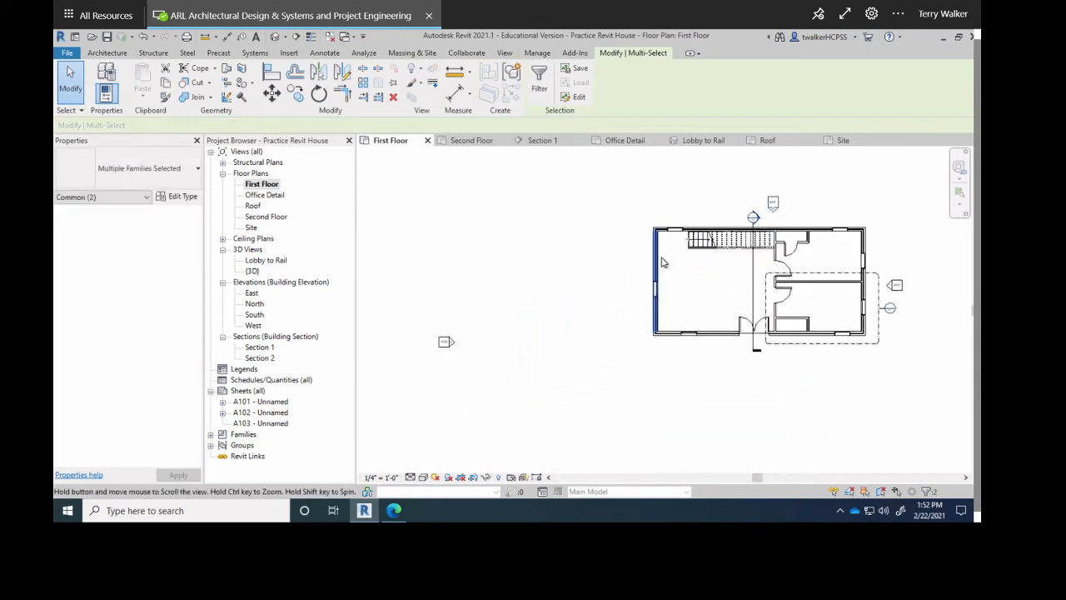
pyautogui.scroll(-2, 663, 261)
pyautogui.moveTo(570, 286)
pyautogui.mouseDown()
pyautogui.moveTo(500, 341)
pyautogui.moveTo(510, 322)
pyautogui.mouseUp()
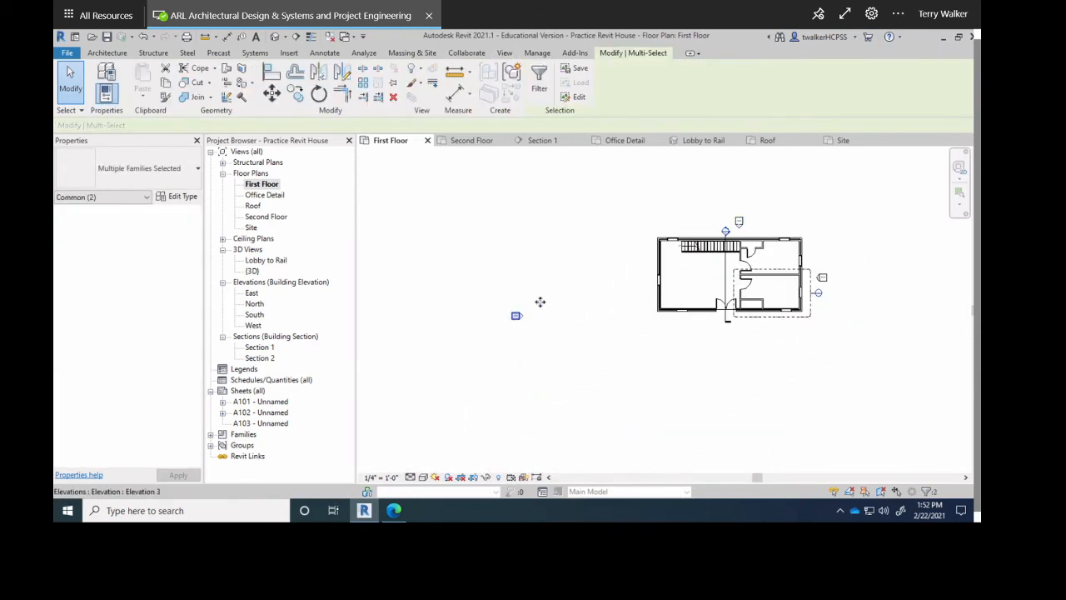
pyautogui.moveTo(632, 285); pyautogui.dragTo(643, 280)
pyautogui.moveTo(637, 280); pyautogui.dragTo(576, 213, button='middle')
pyautogui.moveTo(657, 398); pyautogui.dragTo(633, 280, button='middle')
pyautogui.scroll(-1, 634, 281)
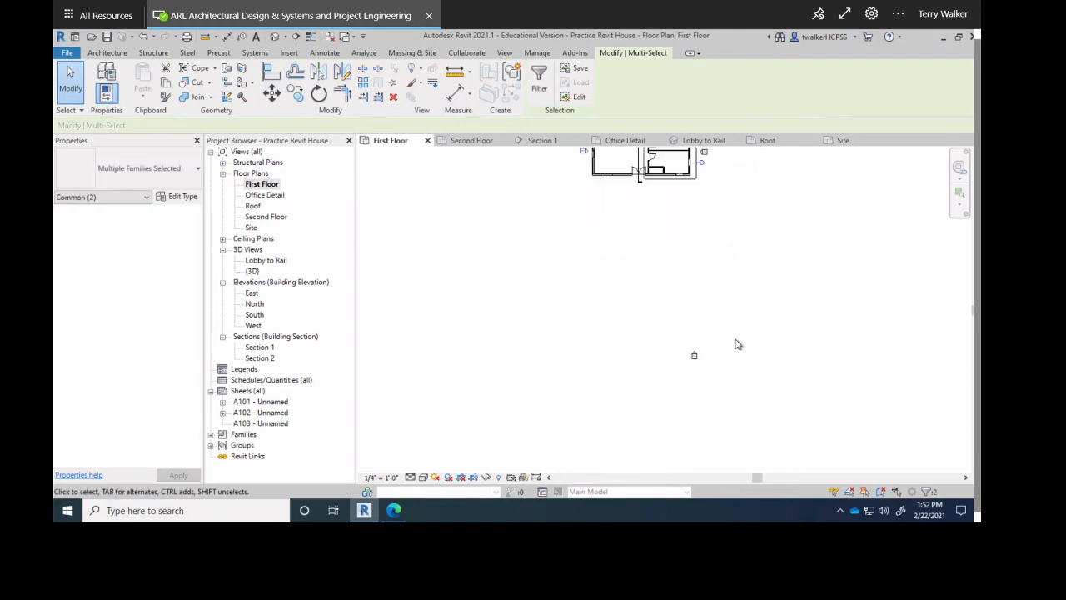
pyautogui.scroll(1, 695, 360)
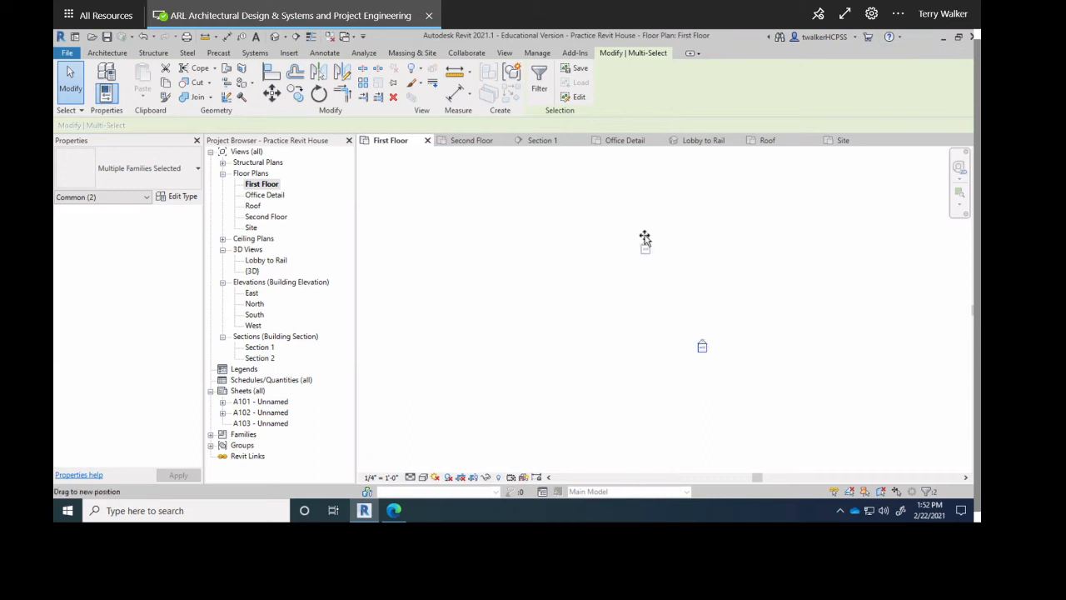
pyautogui.moveTo(651, 225); pyautogui.dragTo(674, 373, button='middle')
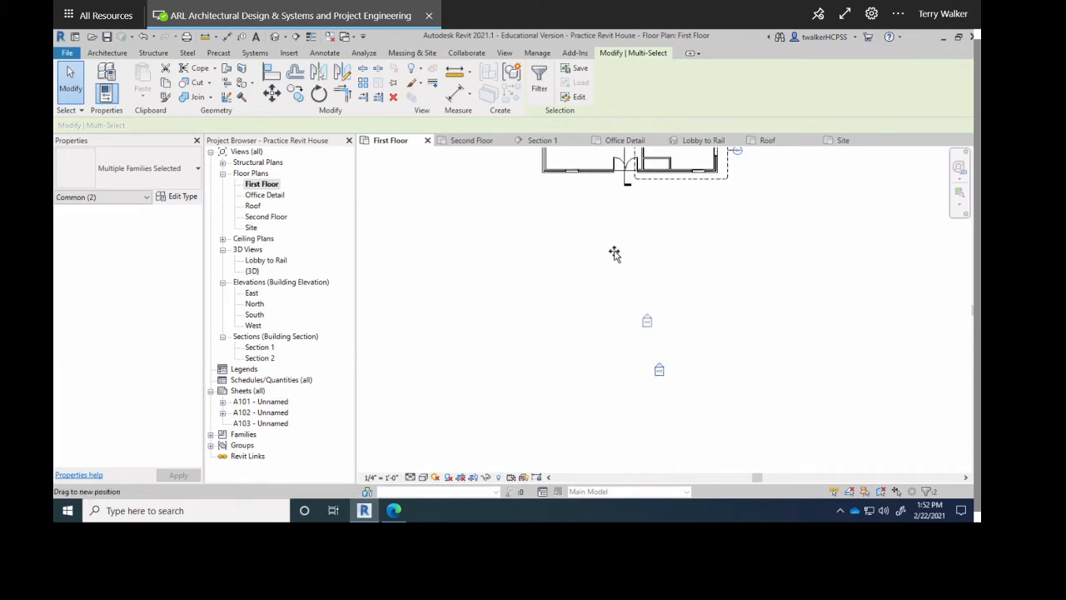
pyautogui.moveTo(614, 253); pyautogui.dragTo(604, 223)
pyautogui.moveTo(601, 185); pyautogui.dragTo(602, 183)
# Position the A102 elevation marker below the entry door and open sheet A102.
pyautogui.moveTo(589, 166); pyautogui.dragTo(626, 324, button='middle')
pyautogui.scroll(4, 627, 328)
pyautogui.moveTo(687, 397)
pyautogui.mouseDown()
pyautogui.moveTo(653, 357)
pyautogui.moveTo(671, 358)
pyautogui.moveTo(689, 397)
pyautogui.mouseUp()
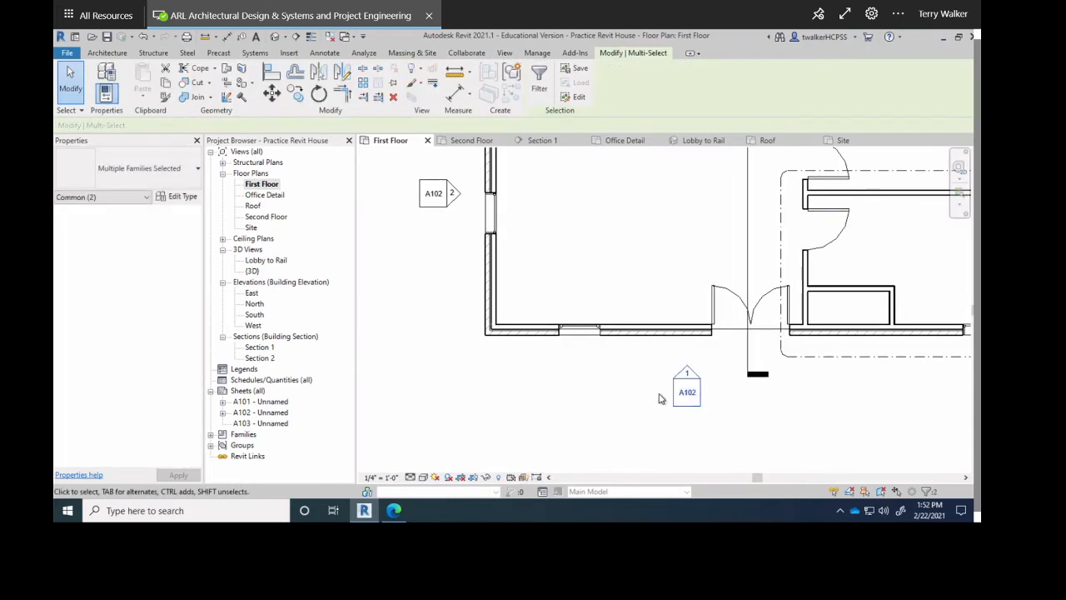
pyautogui.click(654, 401)
pyautogui.scroll(3, 686, 383)
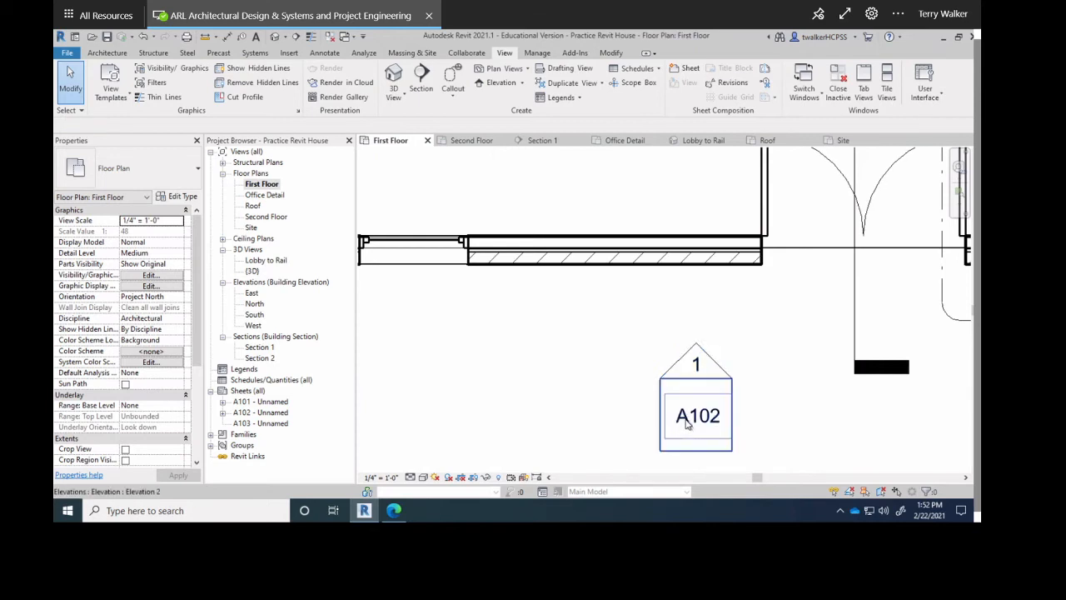
pyautogui.doubleClick(261, 414)
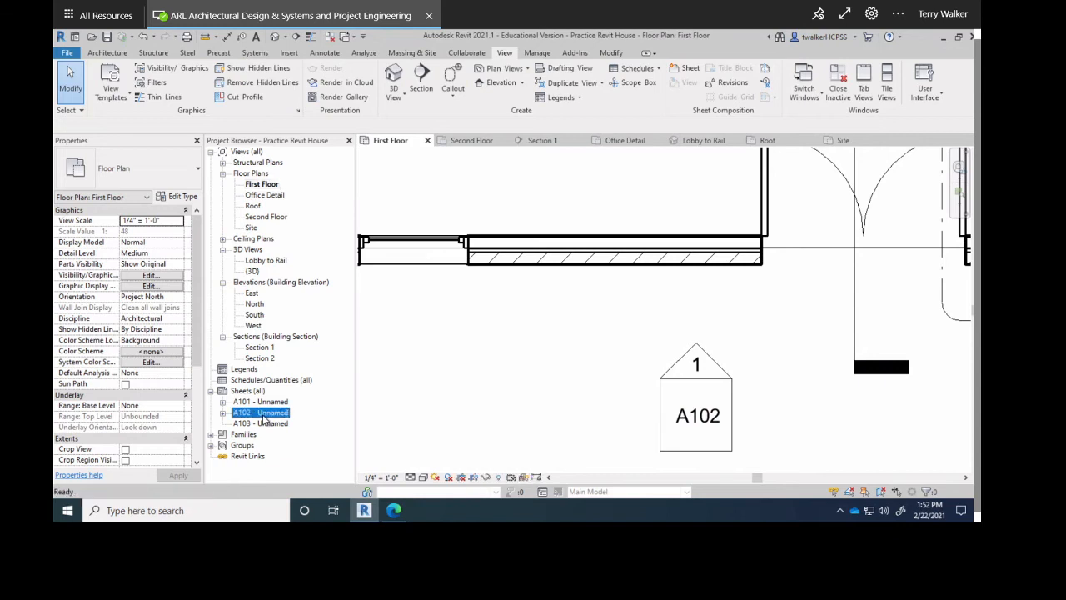
# Shift the South elevation viewport left on A102, then open sheets A101 and A103.
pyautogui.scroll(2, 639, 354)
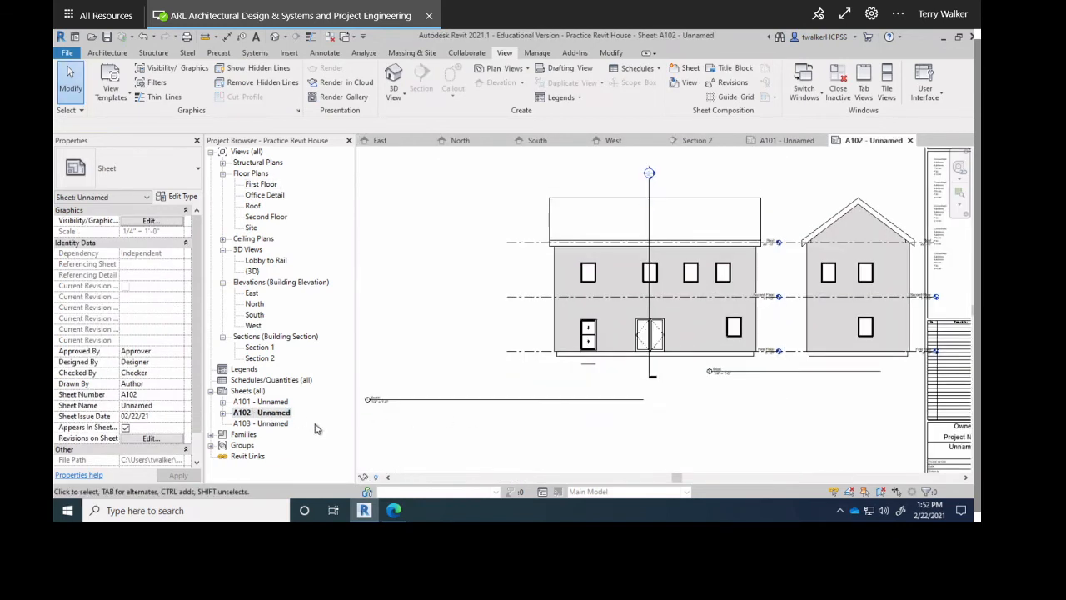
pyautogui.scroll(6, 379, 408)
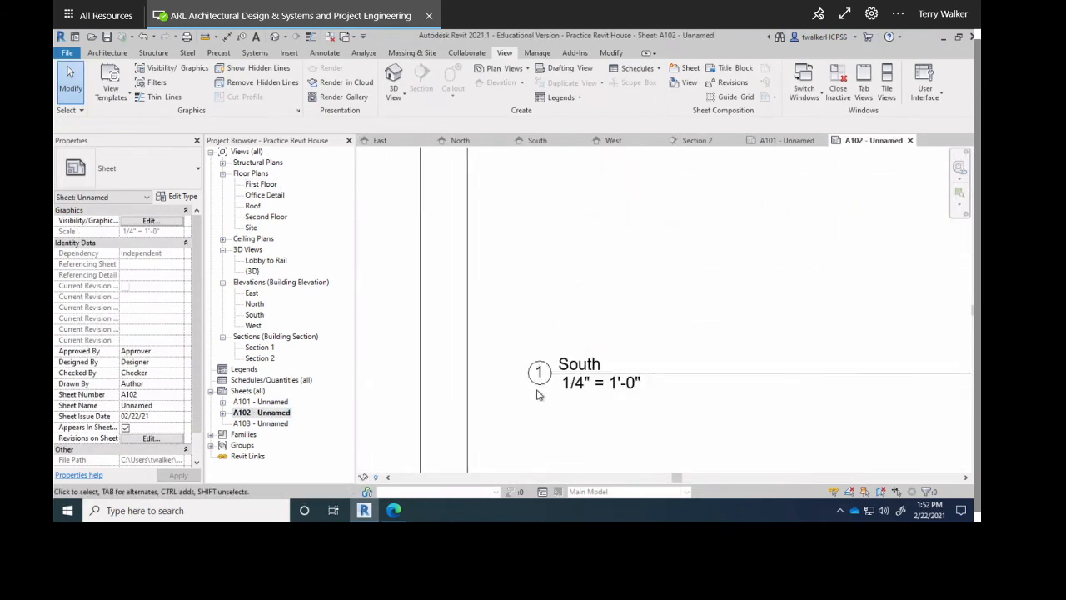
pyautogui.scroll(-5, 540, 393)
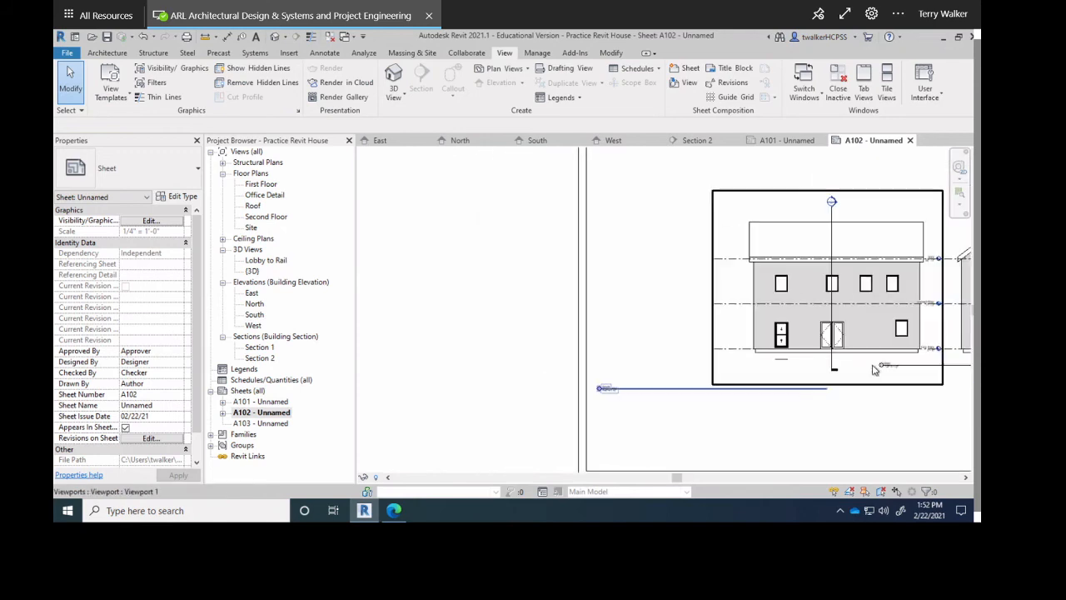
pyautogui.click(833, 354)
pyautogui.moveTo(754, 346); pyautogui.dragTo(634, 347)
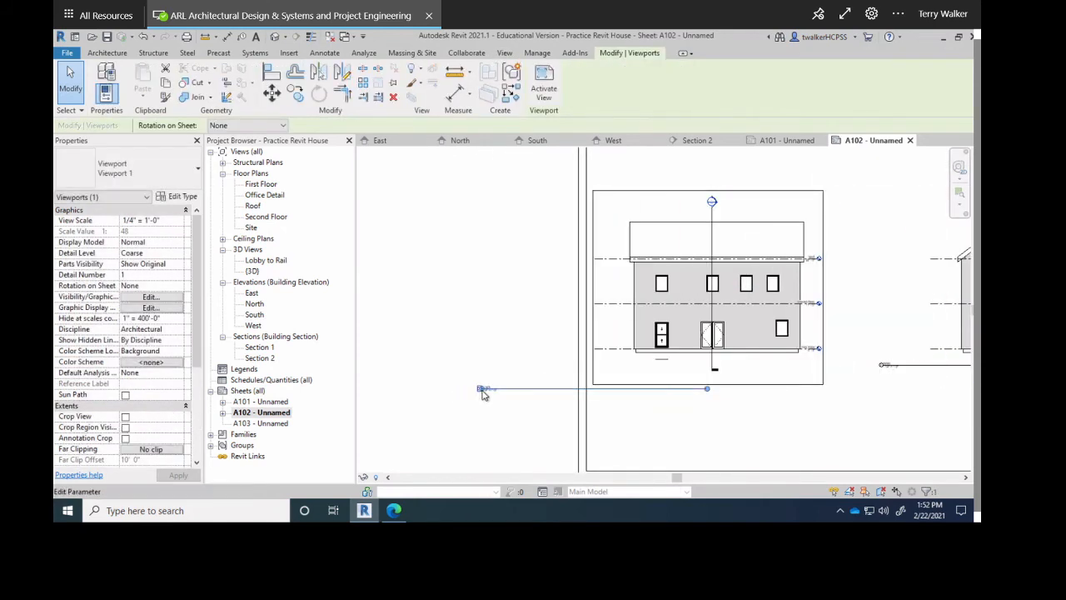
pyautogui.click(482, 389)
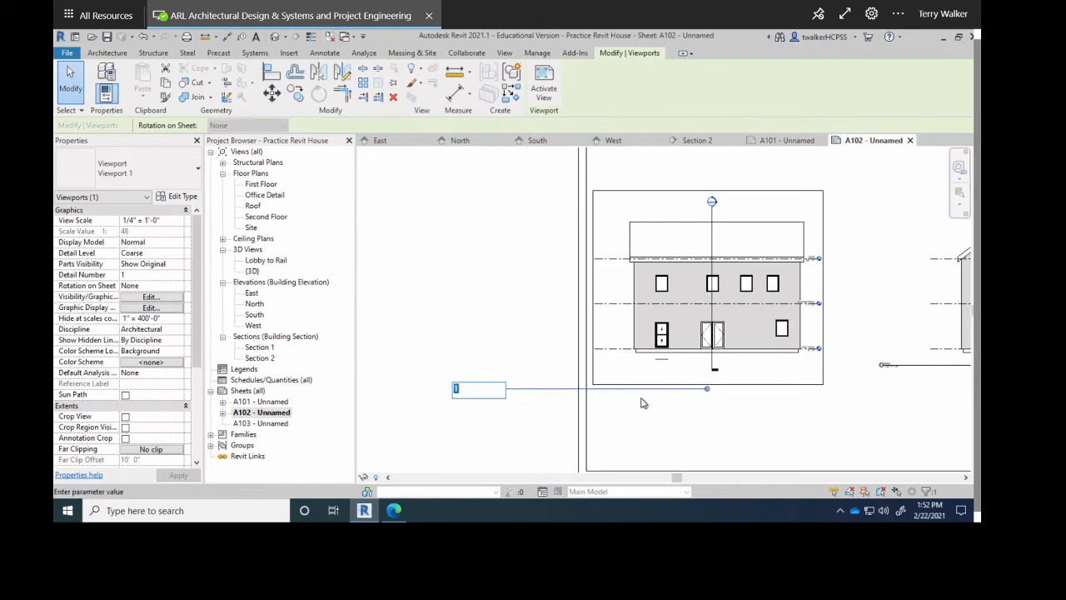
pyautogui.scroll(-4, 849, 408)
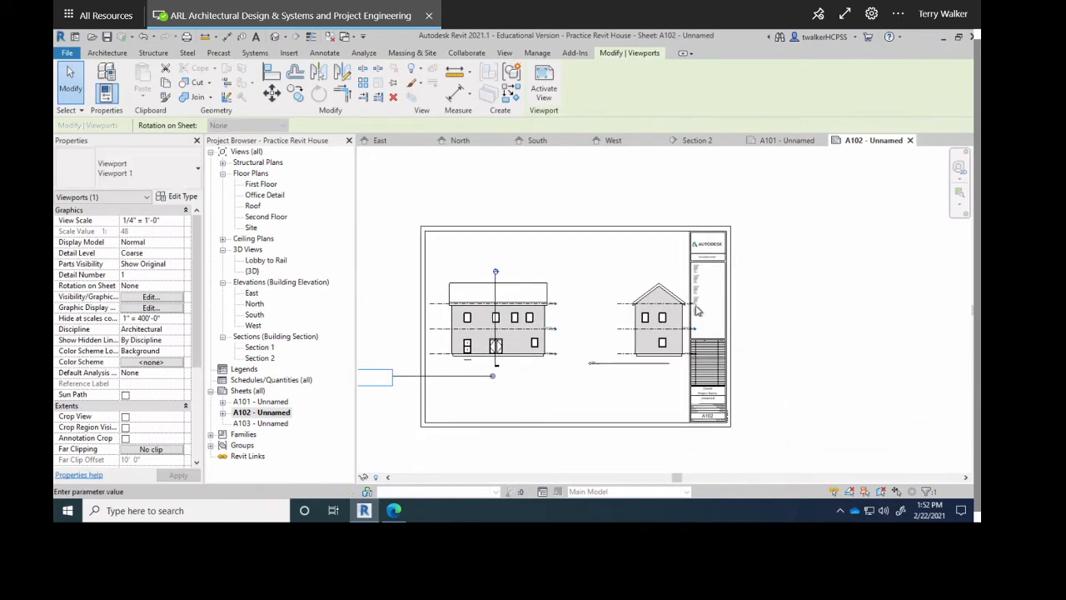
pyautogui.moveTo(564, 365); pyautogui.dragTo(701, 367, button='middle')
pyautogui.doubleClick(246, 403)
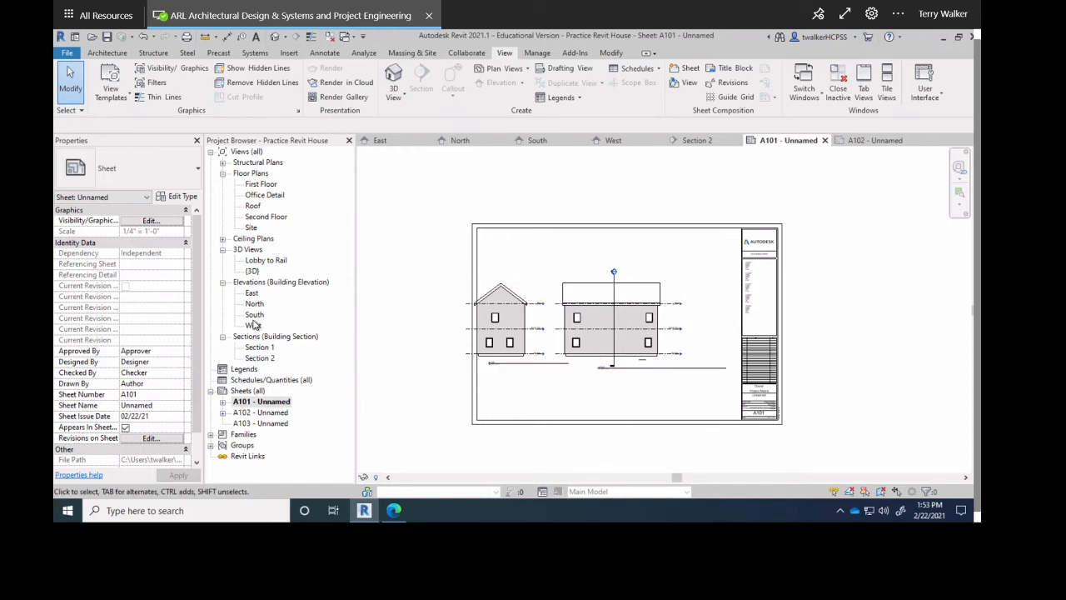
pyautogui.doubleClick(258, 424)
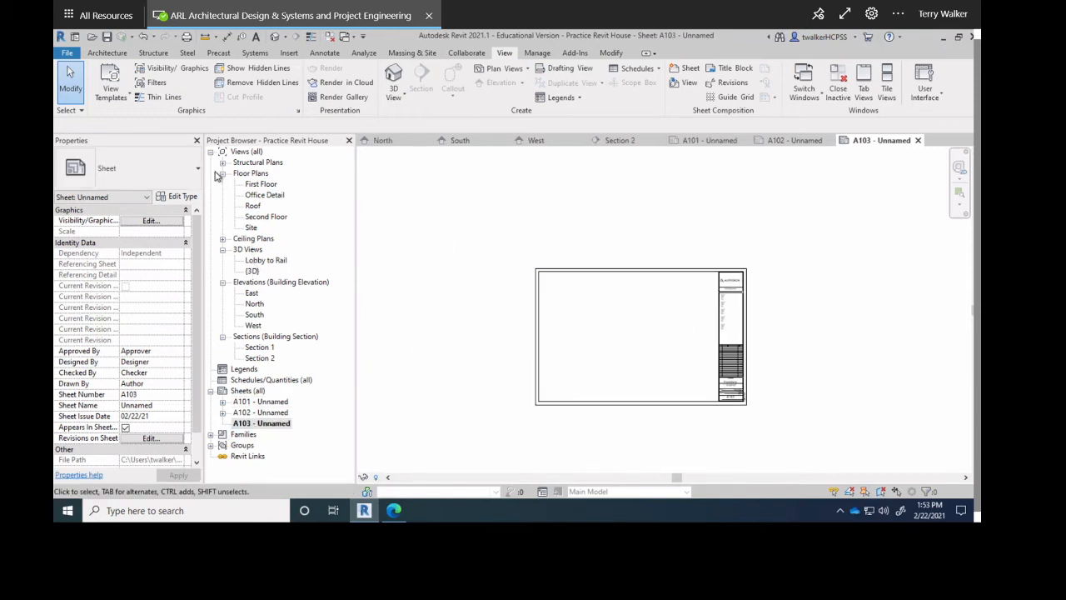
# Place the First Floor plan viewport on A103 and check its 1/4" = 1'-0" title.
pyautogui.click(254, 185)
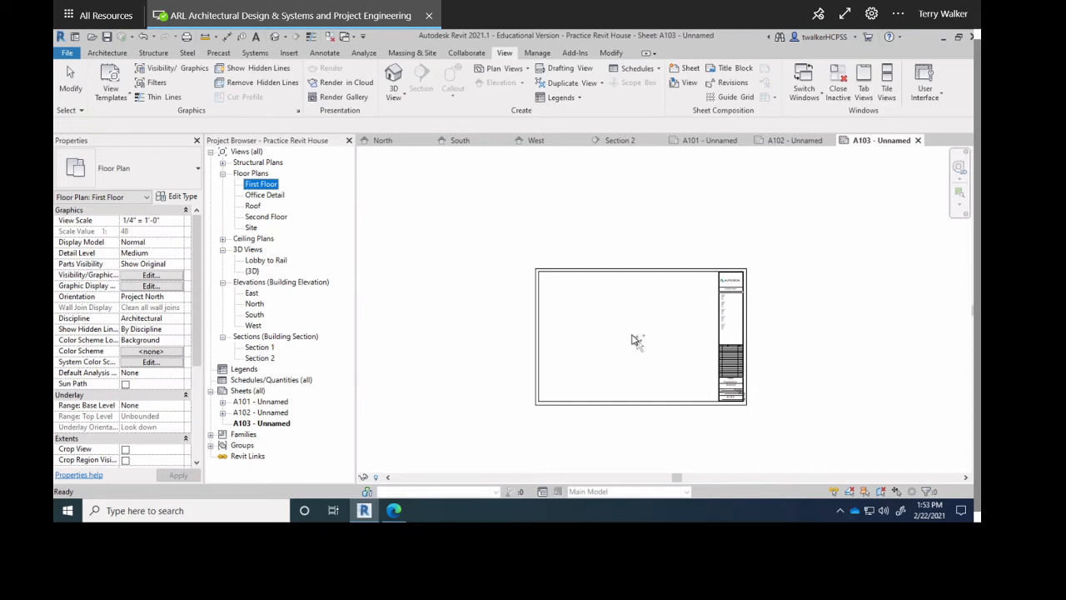
pyautogui.moveTo(631, 335); pyautogui.dragTo(632, 336)
pyautogui.scroll(2, 631, 335)
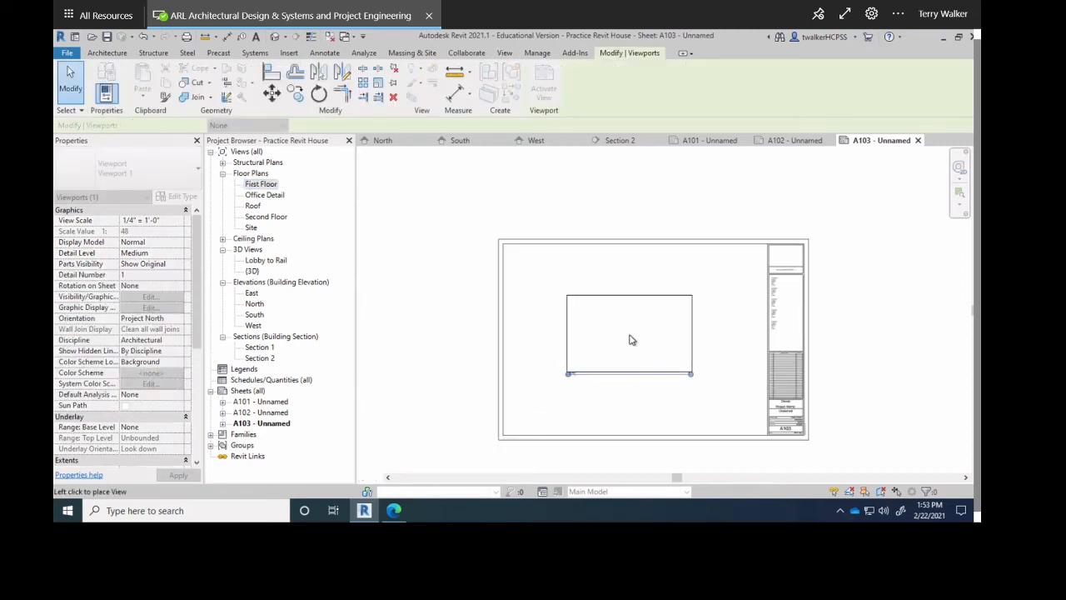
pyautogui.click(631, 339)
pyautogui.scroll(4, 550, 425)
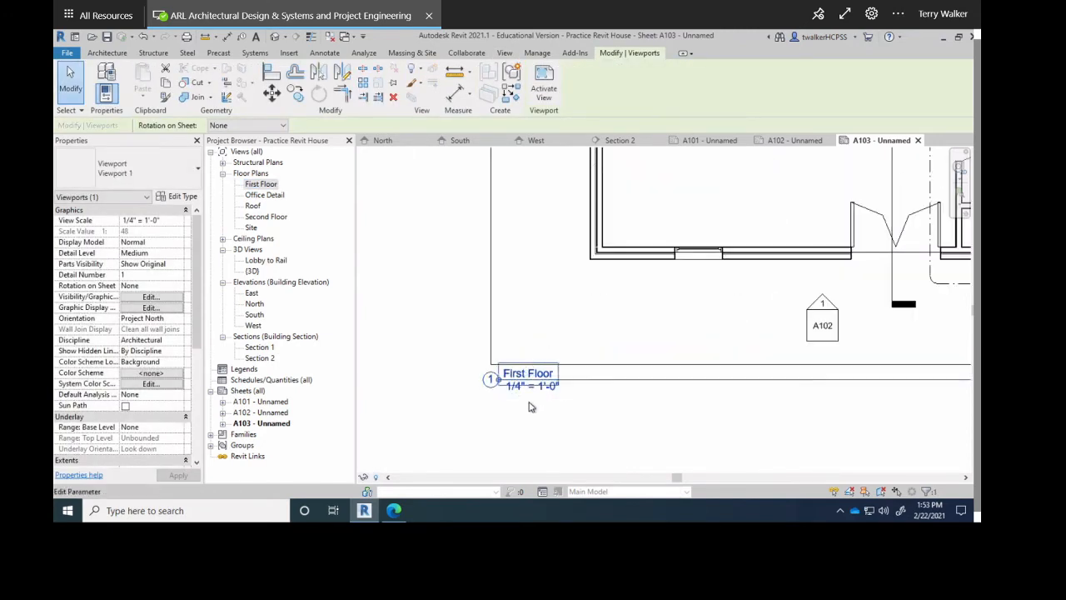
pyautogui.scroll(3, 531, 406)
pyautogui.scroll(-3, 605, 379)
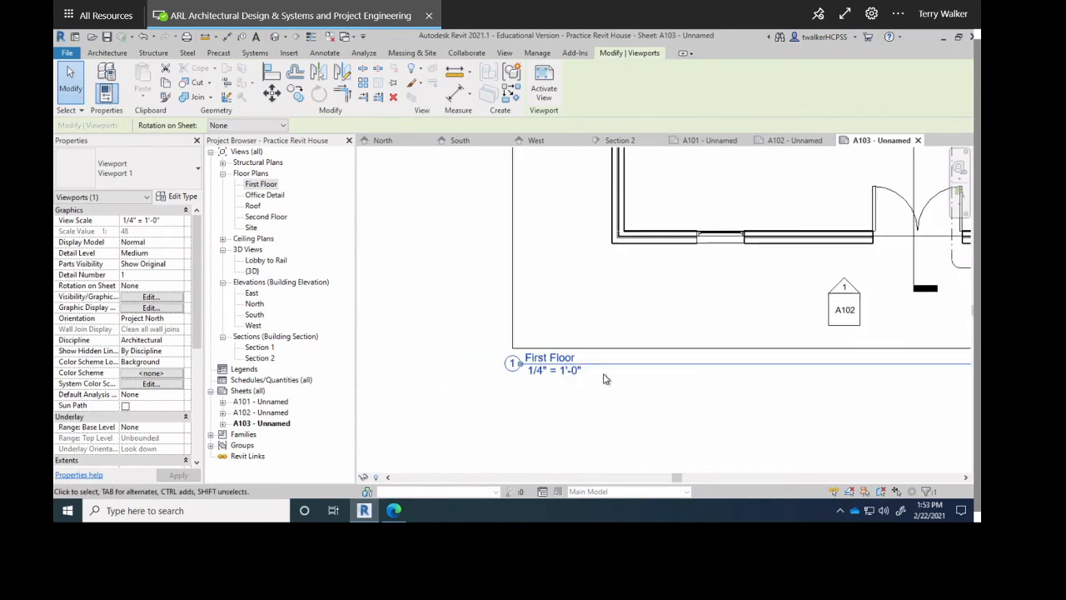
pyautogui.scroll(-2, 643, 362)
pyautogui.moveTo(685, 362); pyautogui.dragTo(491, 250, button='middle')
pyautogui.moveTo(898, 373); pyautogui.dragTo(469, 255, button='middle')
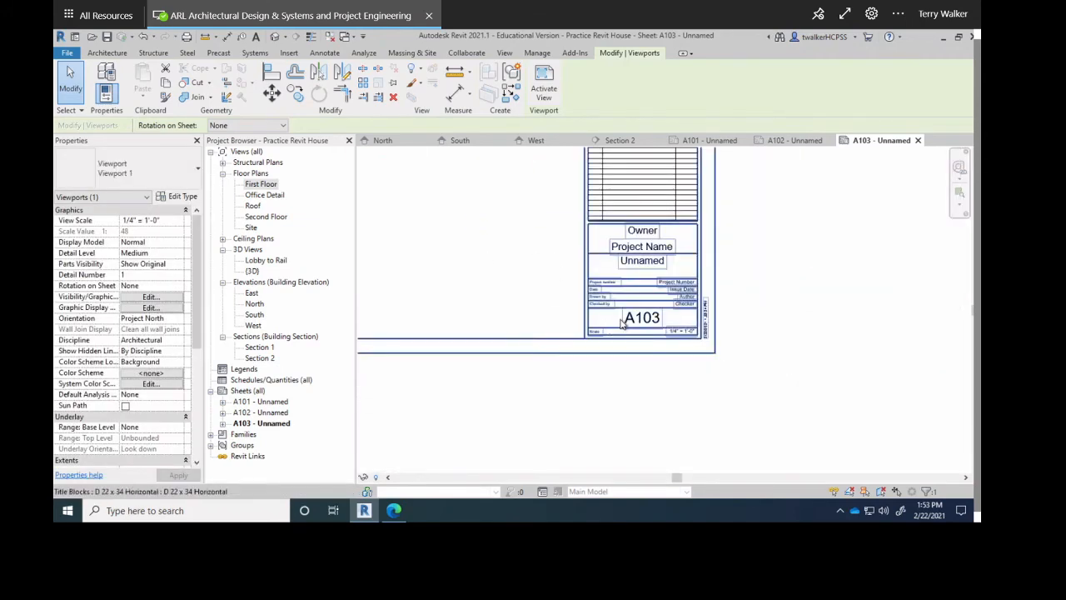
pyautogui.scroll(2, 620, 324)
pyautogui.scroll(-5, 589, 306)
pyautogui.scroll(-2, 440, 266)
# Move the First Floor viewport up and left on sheet A103.
pyautogui.moveTo(550, 317); pyautogui.dragTo(682, 386, button='middle')
pyautogui.scroll(-1, 682, 386)
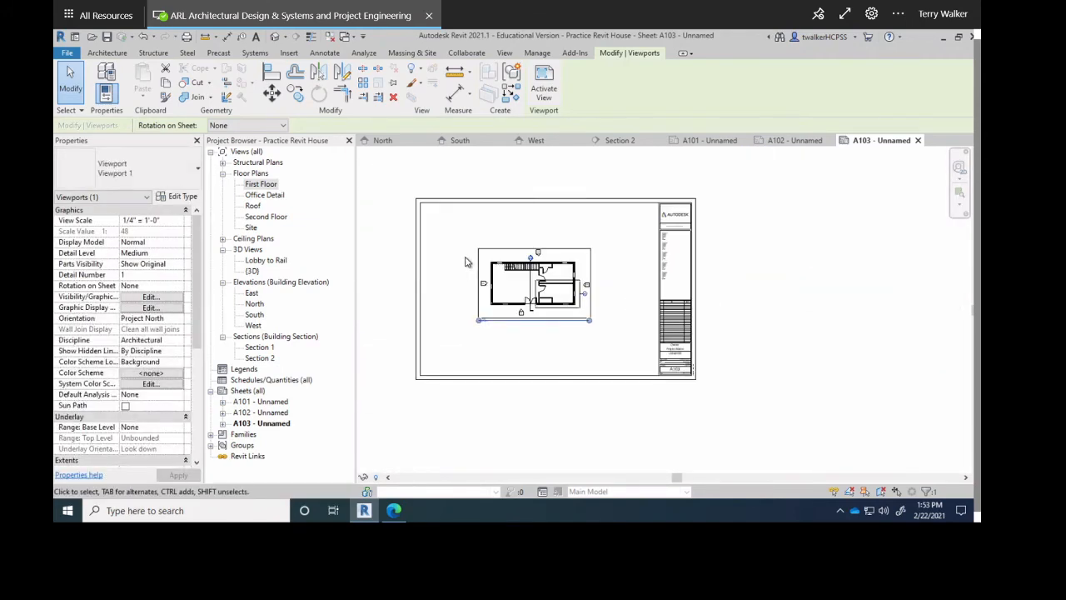
pyautogui.scroll(8, 466, 262)
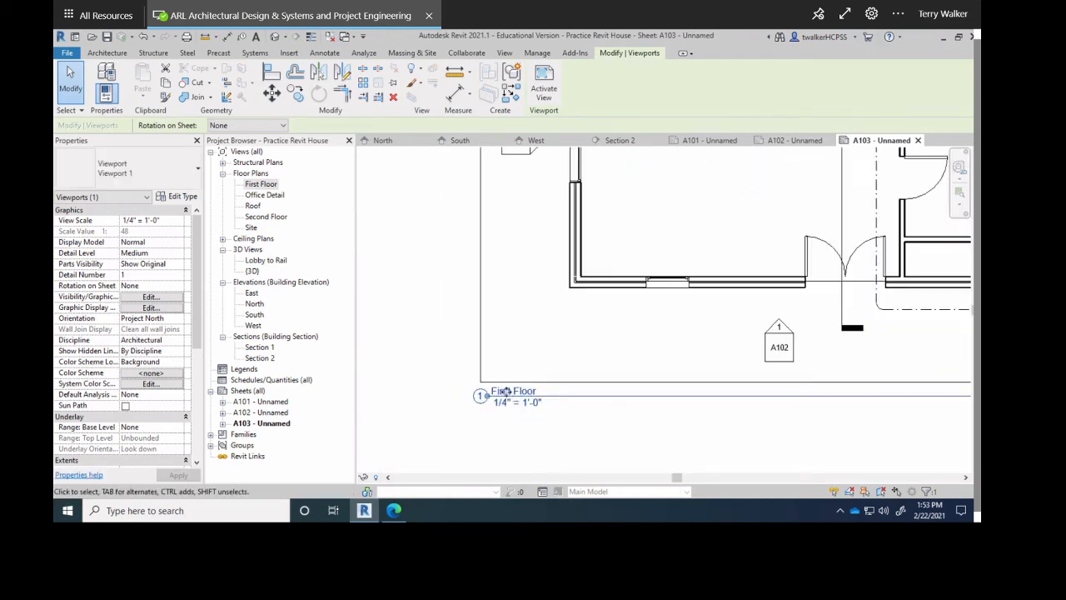
pyautogui.scroll(5, 506, 392)
pyautogui.scroll(-1, 563, 337)
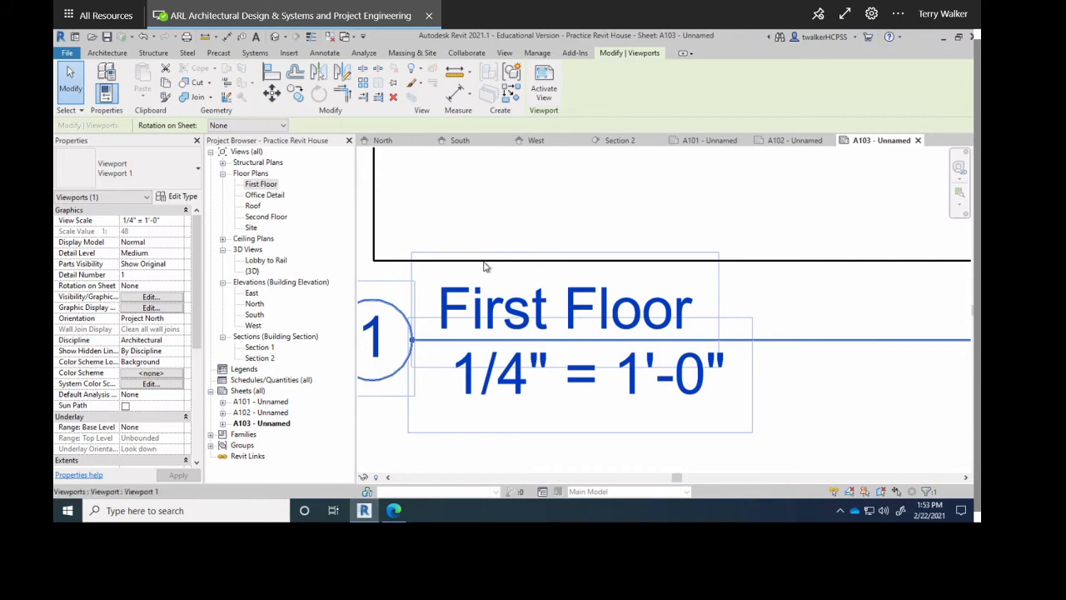
pyautogui.scroll(-10, 485, 266)
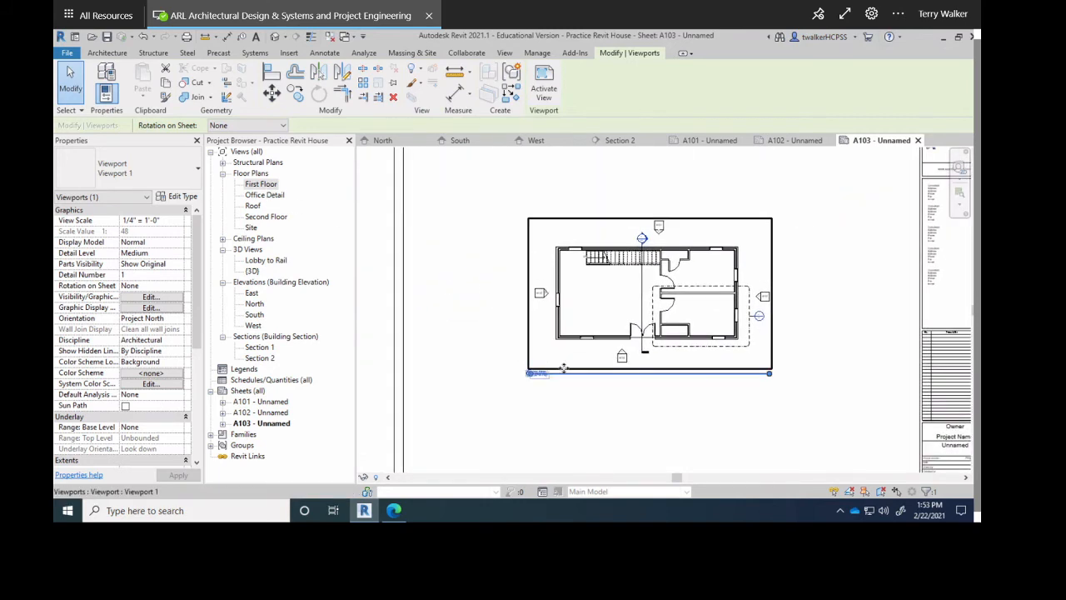
pyautogui.moveTo(538, 317); pyautogui.dragTo(466, 295)
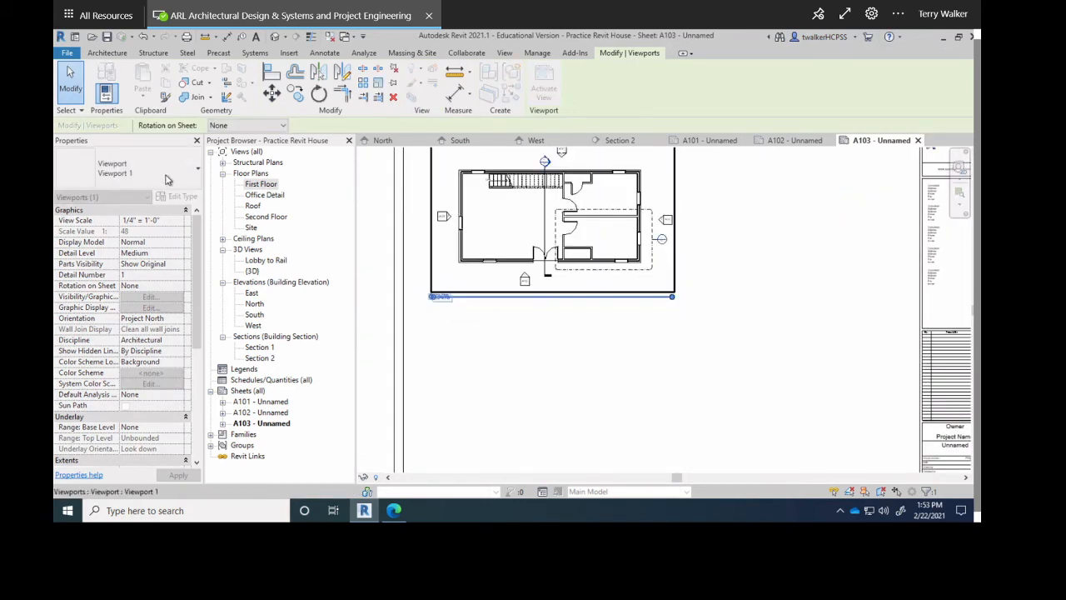
# Try placing the Office Detail view on sheet A103.
pyautogui.click(250, 195)
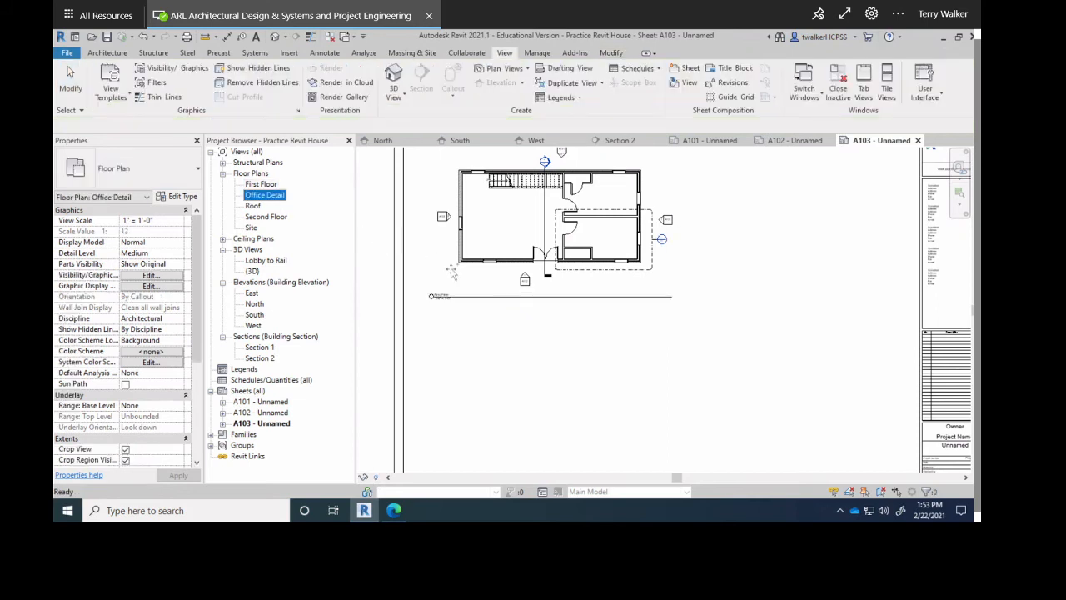
pyautogui.click(631, 388)
pyautogui.scroll(5, 654, 267)
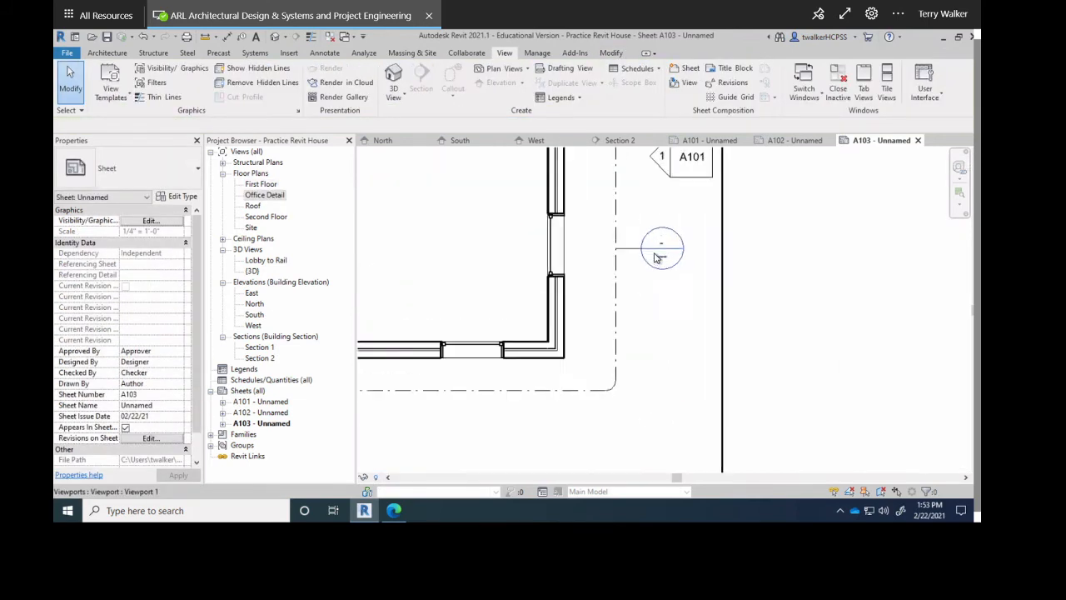
pyautogui.scroll(3, 655, 258)
pyautogui.scroll(-2, 650, 213)
pyautogui.scroll(-5, 662, 223)
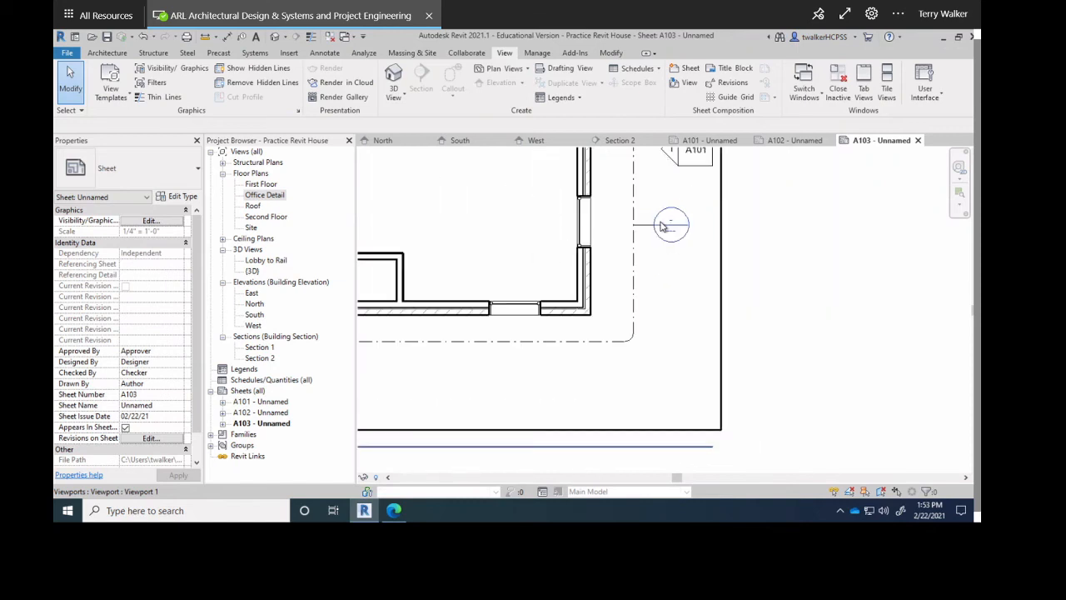
pyautogui.scroll(-4, 754, 305)
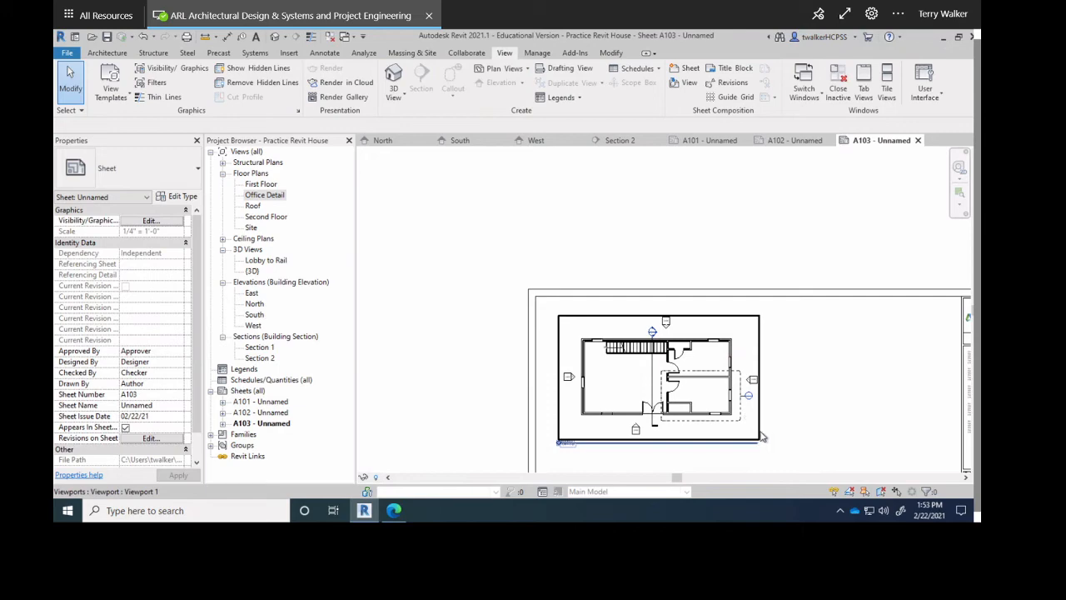
# Nudge the First Floor viewport up and left with the arrow keys, then deselect it.
pyautogui.click(735, 398)
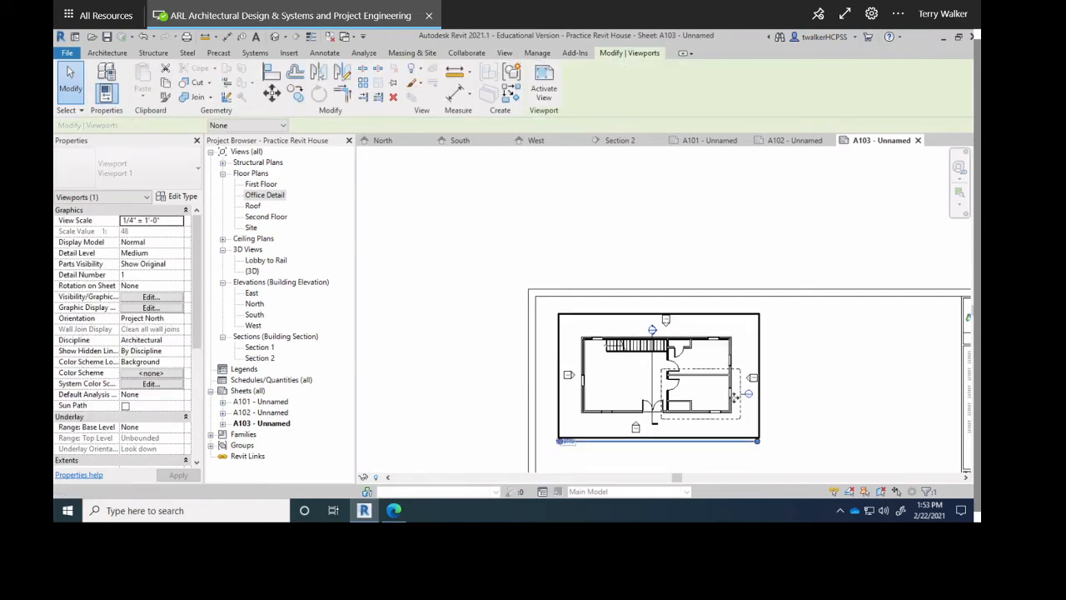
pyautogui.press('Up')
pyautogui.press('Up')
pyautogui.press('Up')
pyautogui.press('Up')
pyautogui.press('Up')
pyautogui.press('Left')
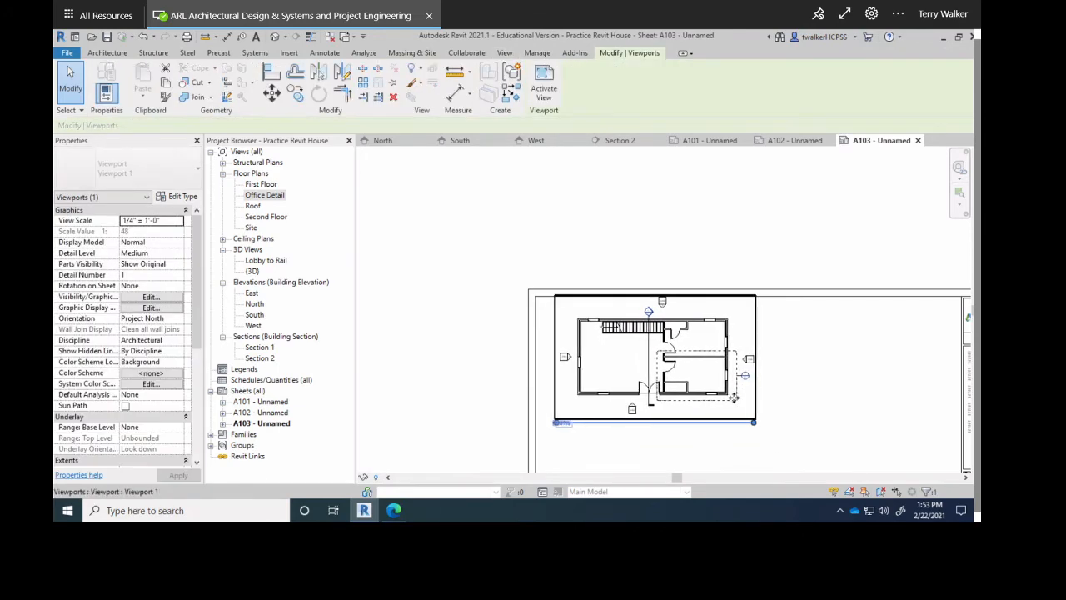
pyautogui.press('Left')
pyautogui.press('Left')
pyautogui.press('Left')
pyautogui.press('Left')
pyautogui.press('Left')
pyautogui.press('Left')
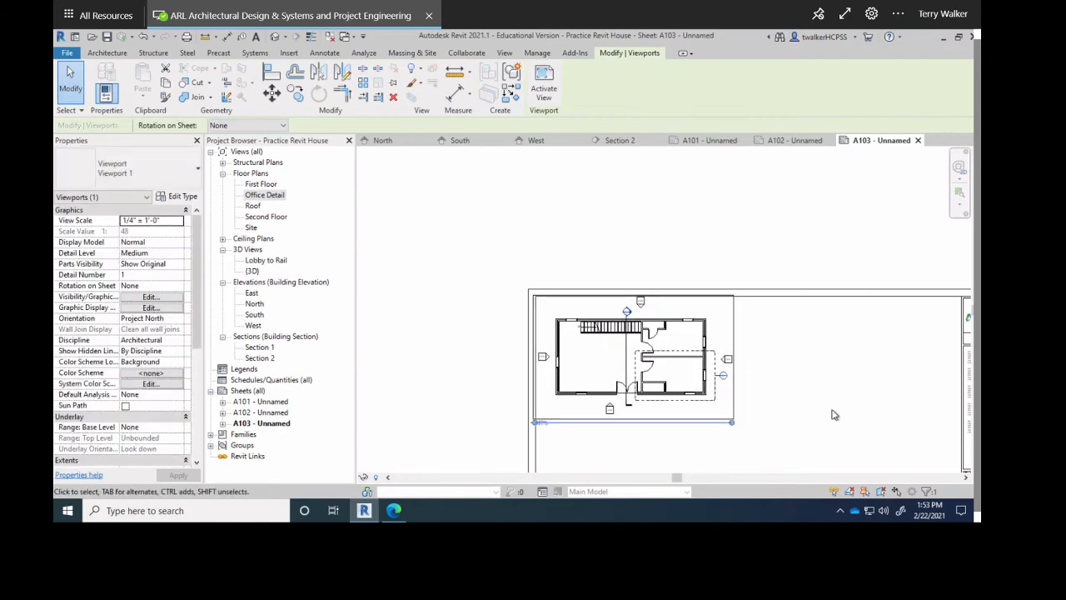
pyautogui.press('Right')
pyautogui.press('Right')
pyautogui.click(816, 406)
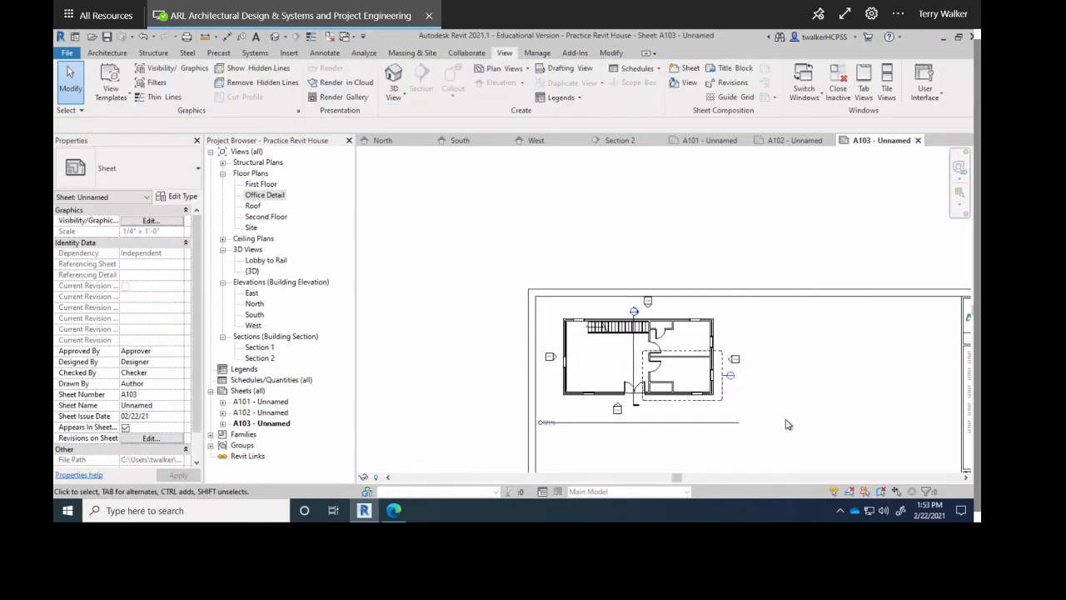
pyautogui.click(575, 379)
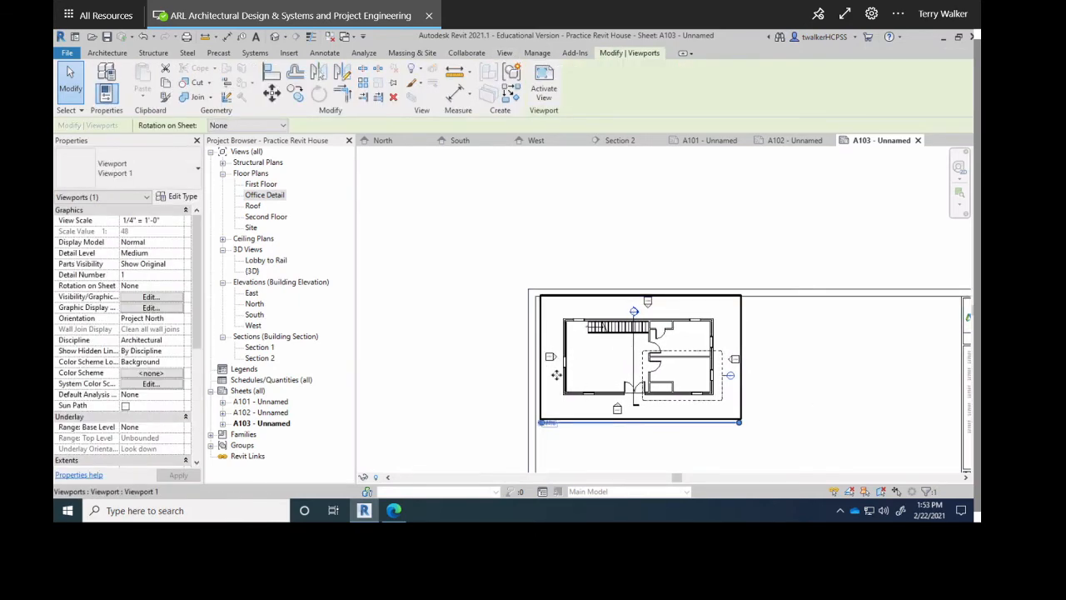
pyautogui.click(506, 364)
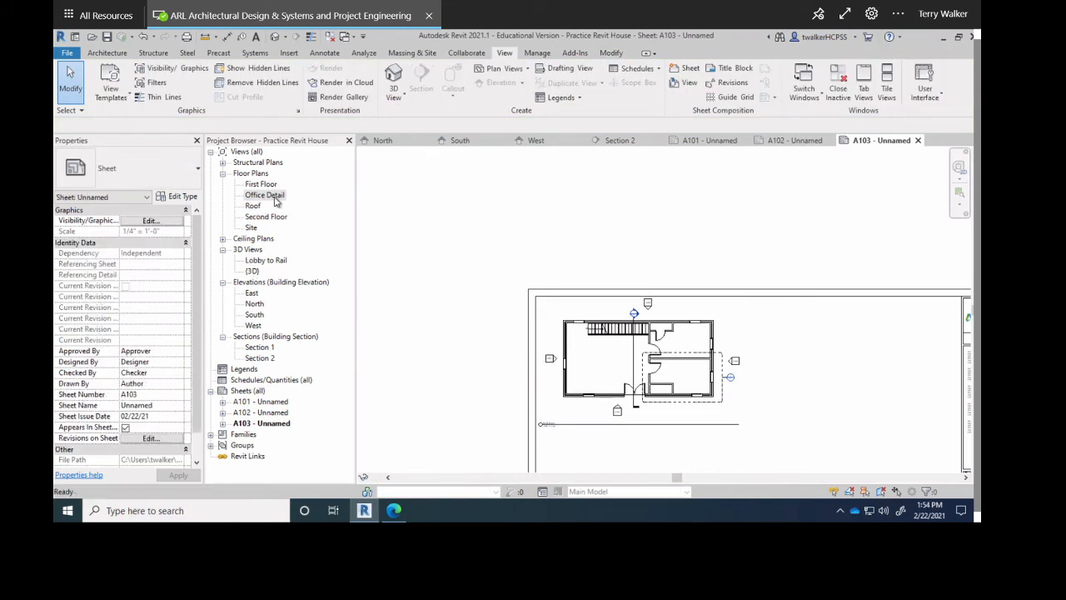
# Drop the Office Detail callout viewport below the First Floor plan and shift it slightly down.
pyautogui.moveTo(276, 201); pyautogui.dragTo(602, 352)
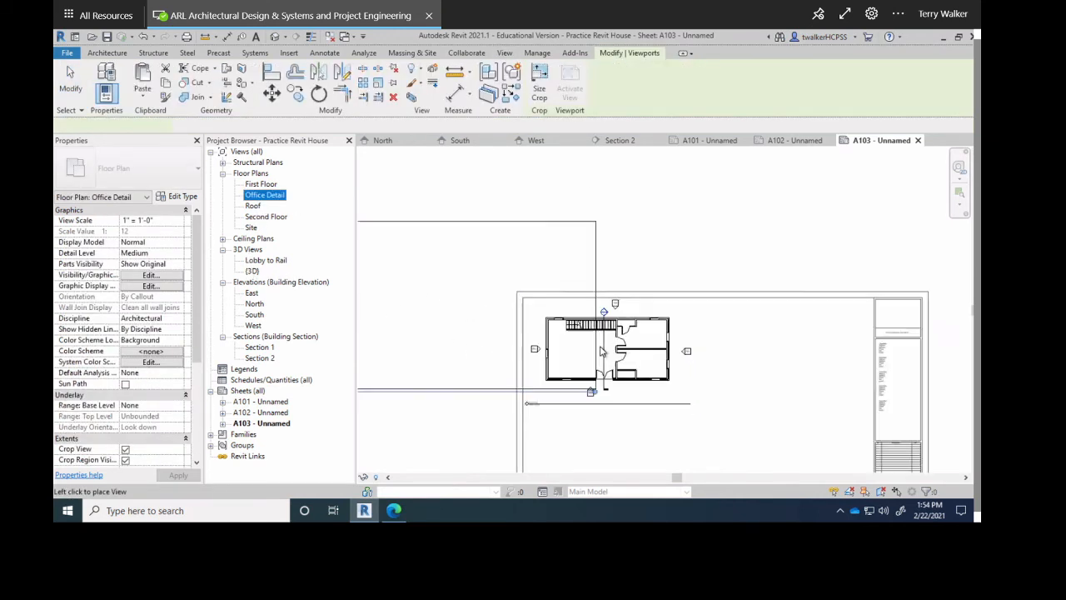
pyautogui.click(650, 433)
pyautogui.moveTo(650, 433); pyautogui.dragTo(633, 352, button='middle')
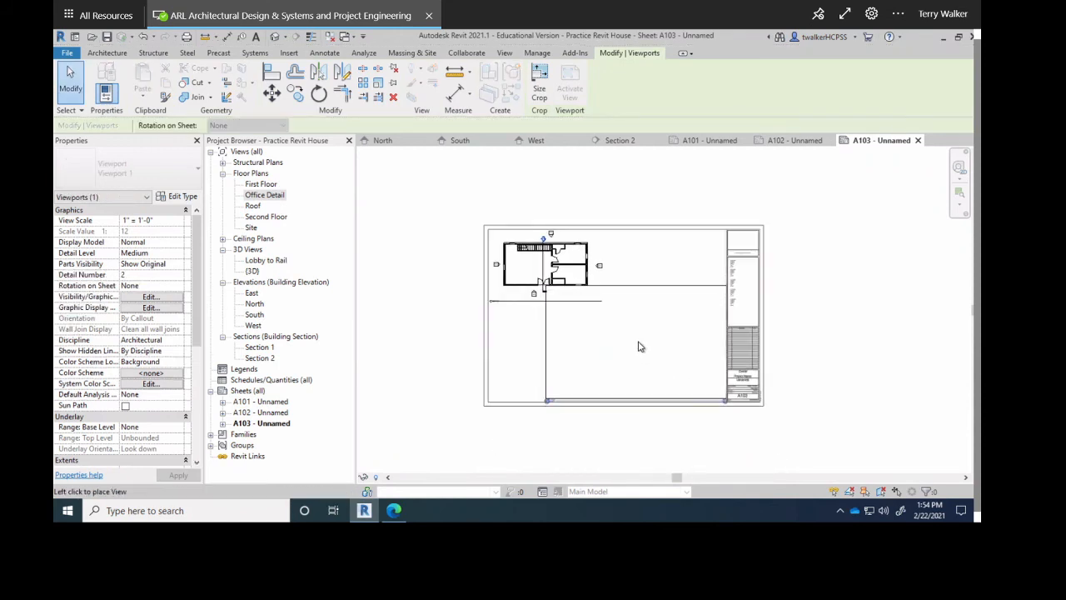
pyautogui.click(638, 343)
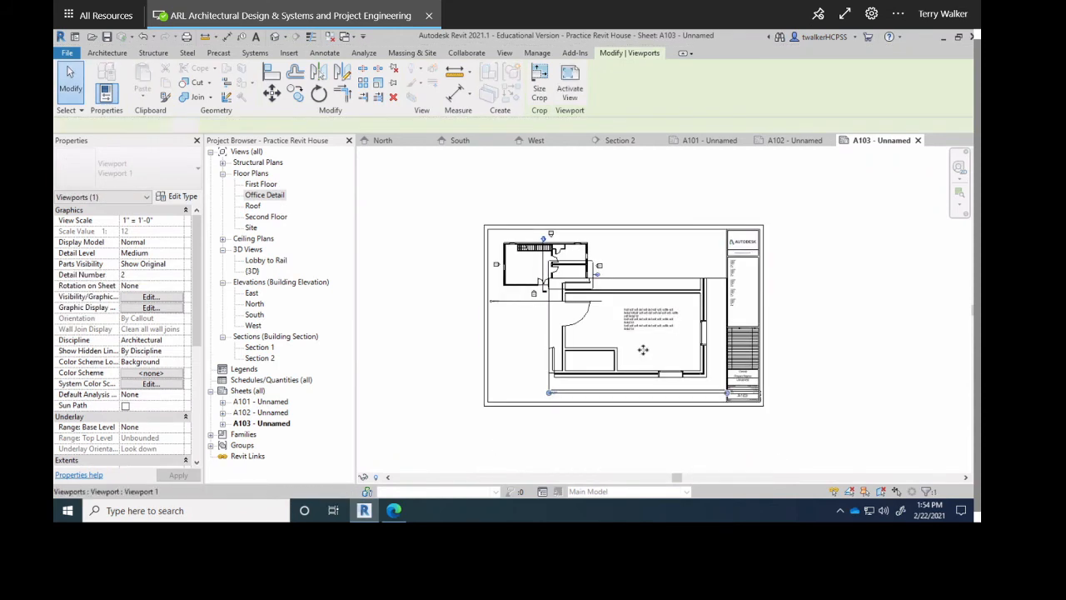
pyautogui.click(518, 368)
pyautogui.click(679, 275)
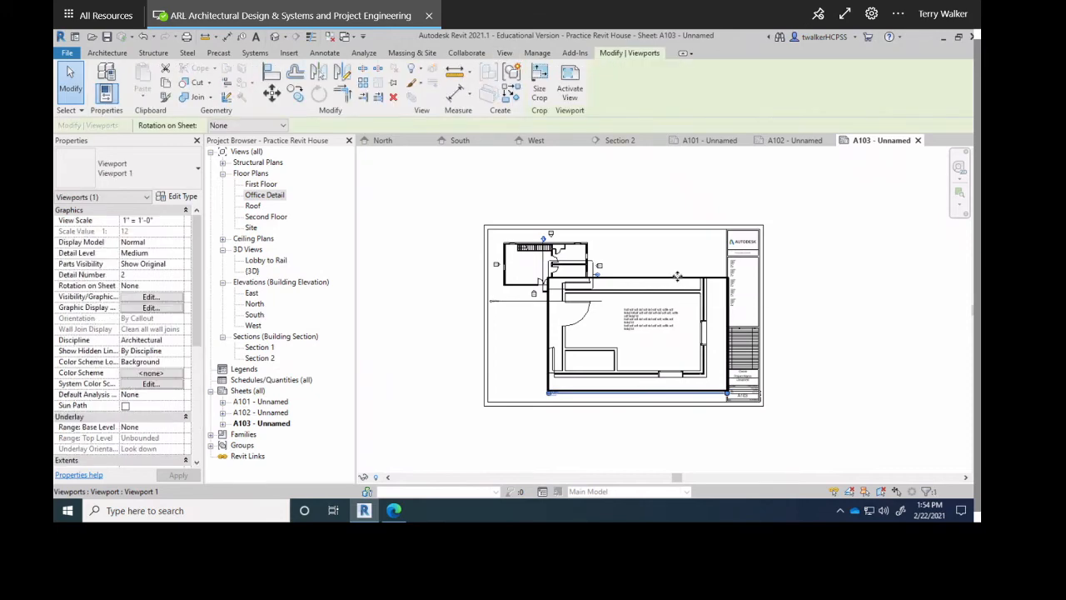
pyautogui.moveTo(679, 275); pyautogui.dragTo(678, 282)
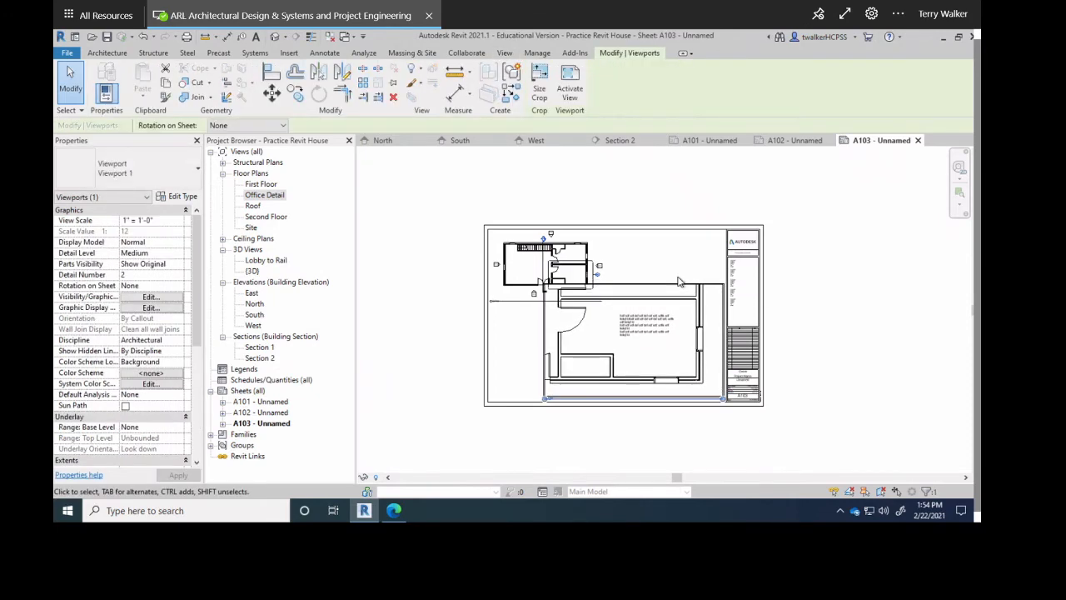
pyautogui.press('Escape')
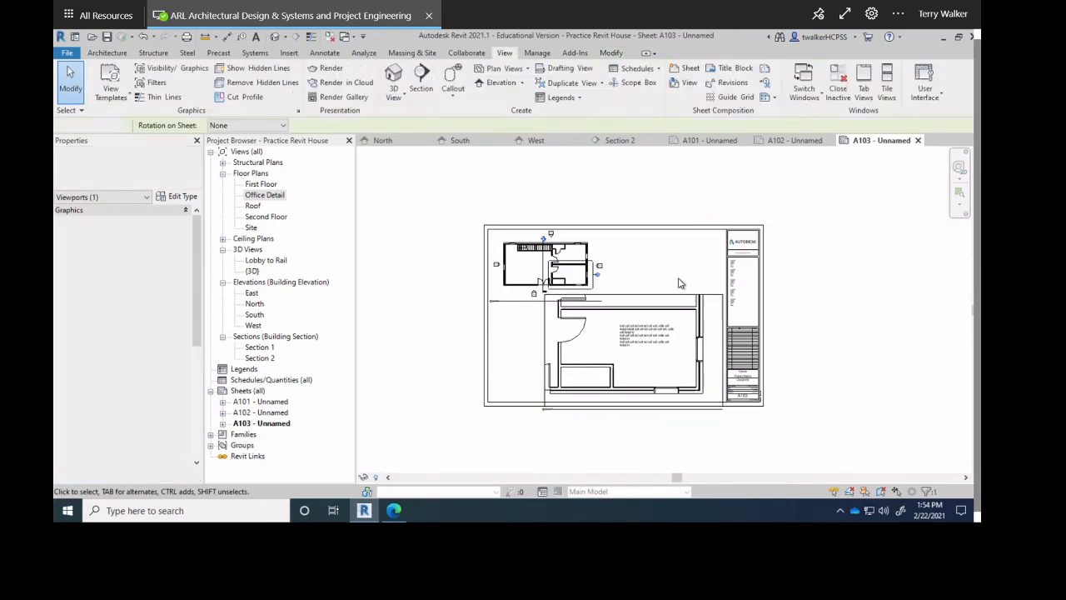
pyautogui.scroll(3, 626, 333)
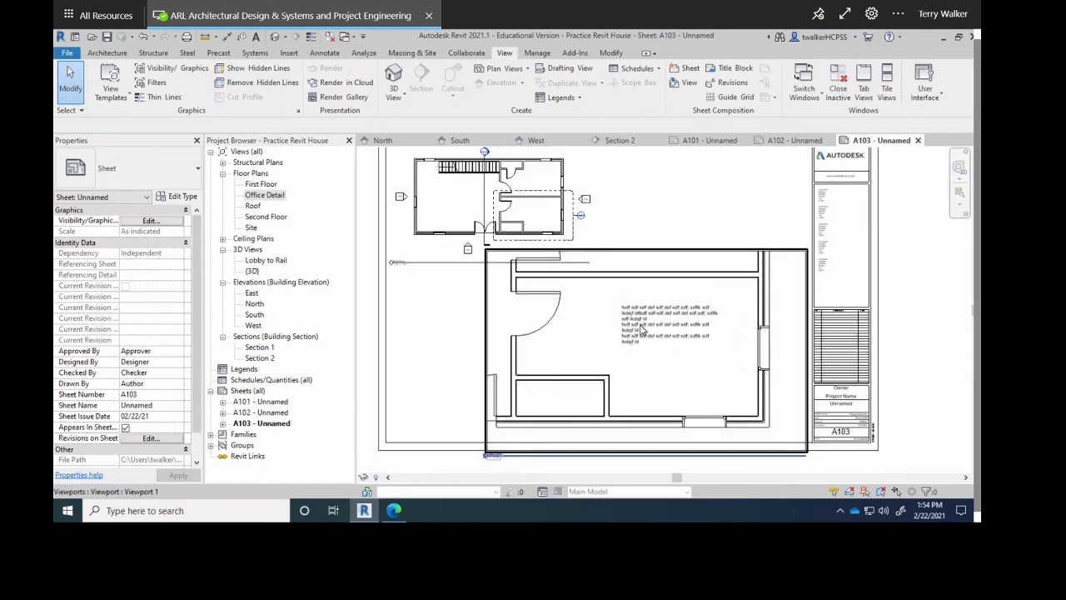
pyautogui.scroll(6, 587, 242)
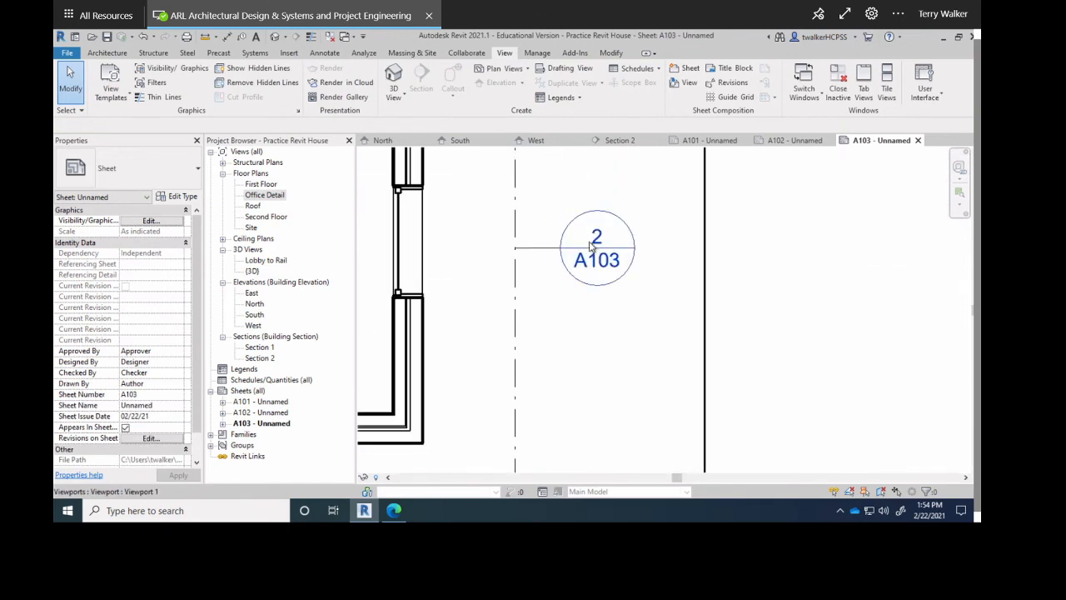
pyautogui.scroll(2, 588, 258)
pyautogui.scroll(-8, 588, 260)
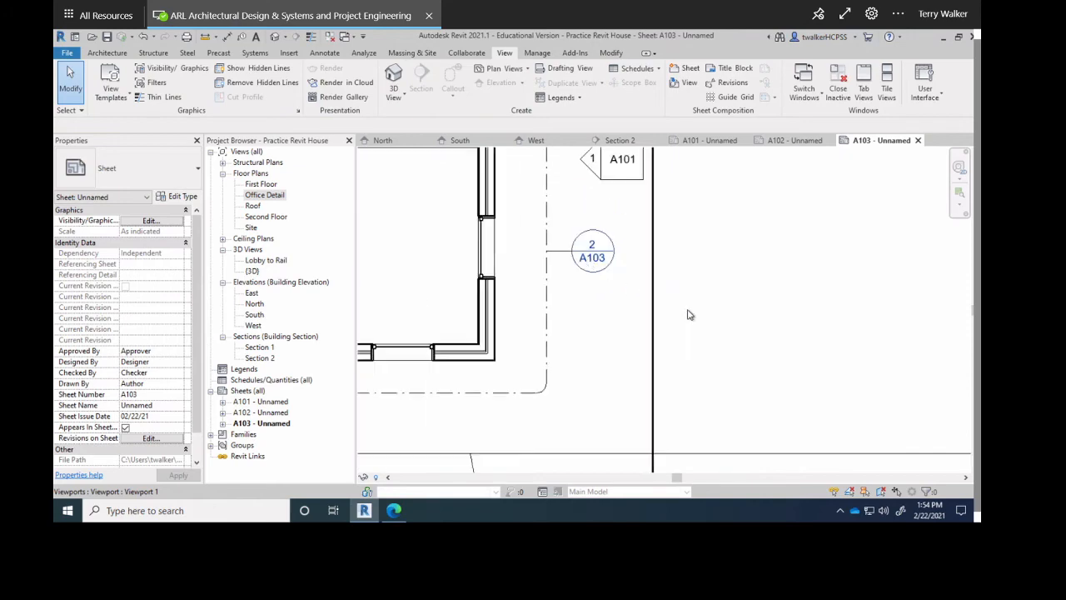
pyautogui.scroll(7, 638, 288)
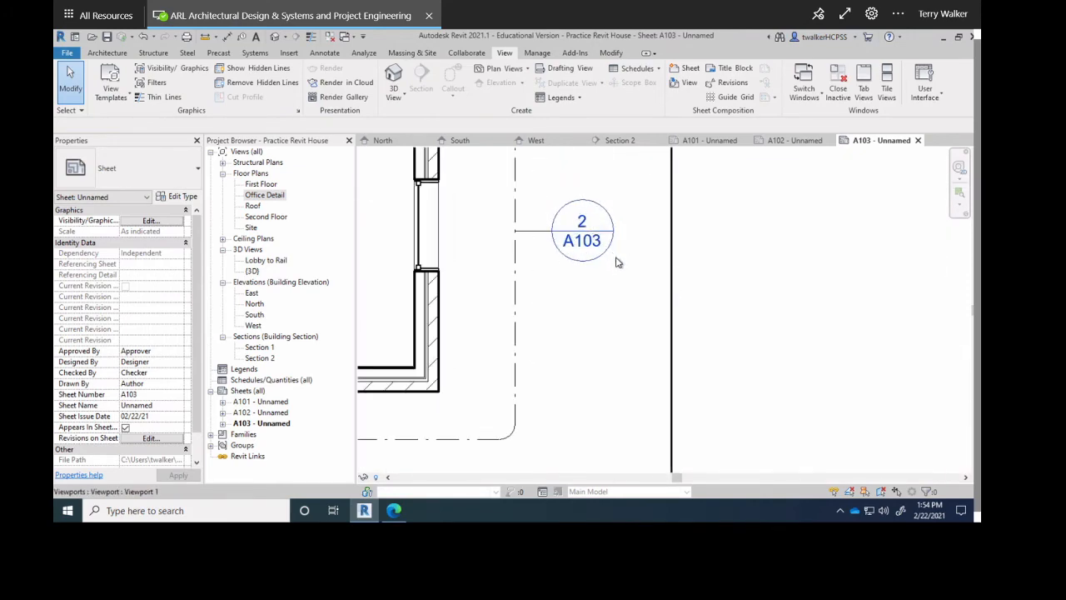
pyautogui.scroll(-6, 617, 262)
pyautogui.scroll(4, 641, 286)
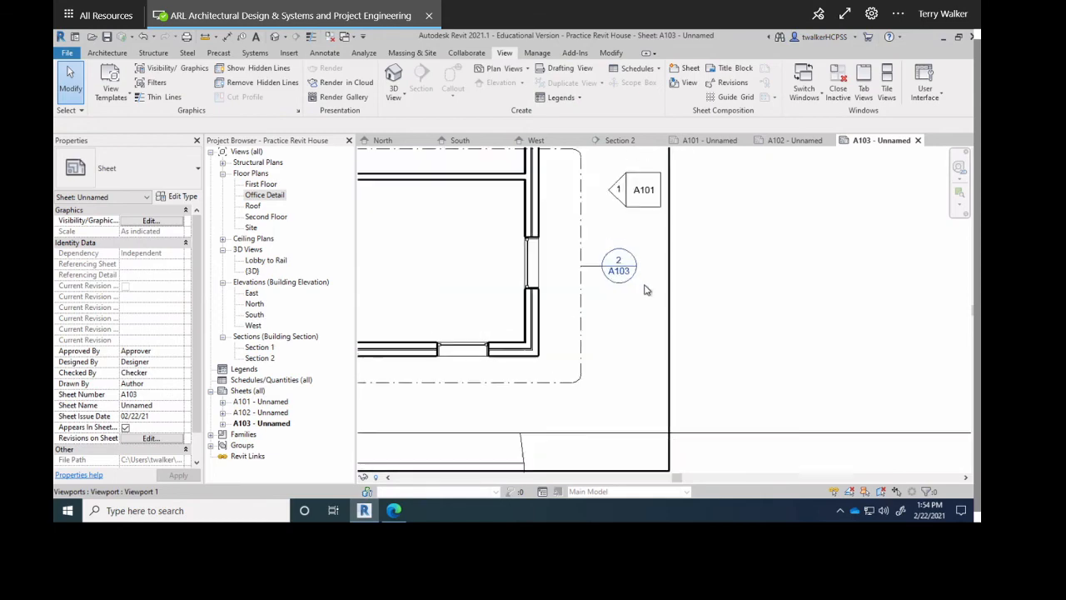
pyautogui.scroll(-6, 646, 290)
pyautogui.scroll(6, 554, 229)
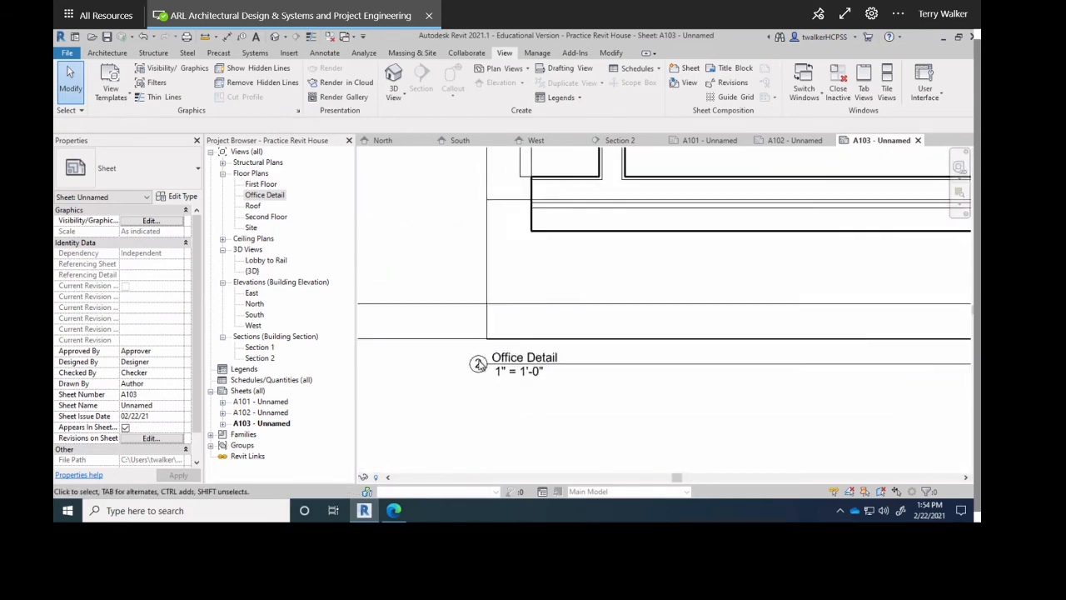
pyautogui.scroll(3, 478, 364)
pyautogui.scroll(-6, 489, 391)
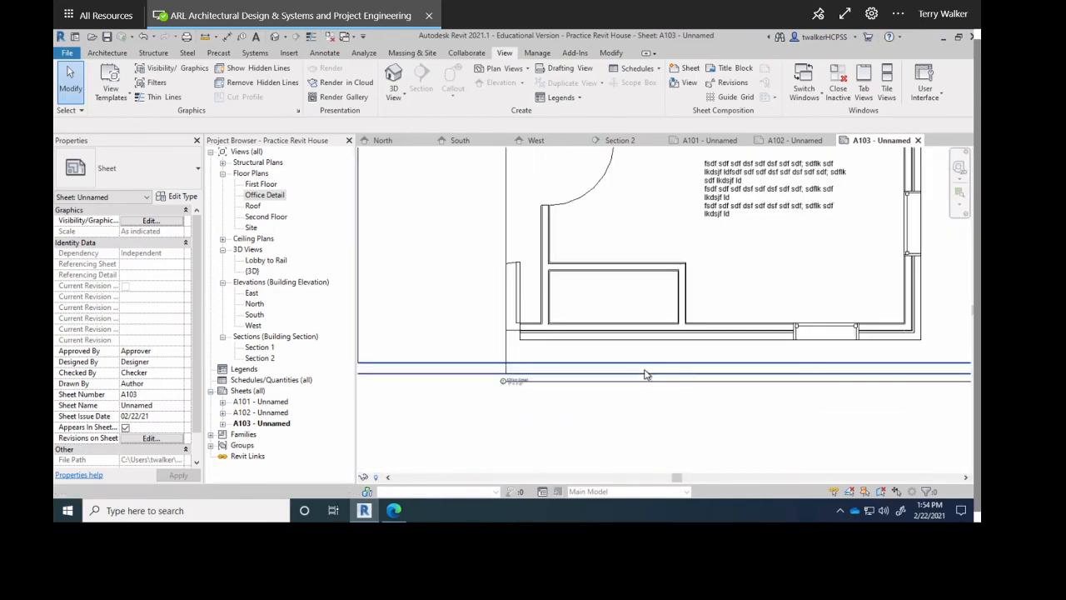
pyautogui.scroll(-2, 646, 375)
pyautogui.scroll(5, 614, 333)
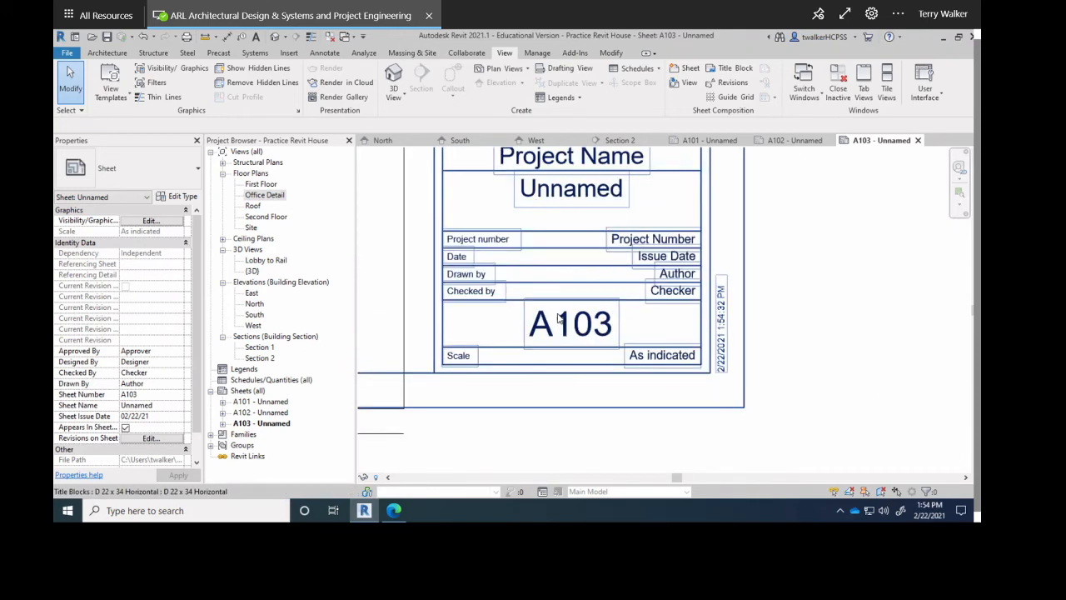
pyautogui.scroll(-7, 558, 319)
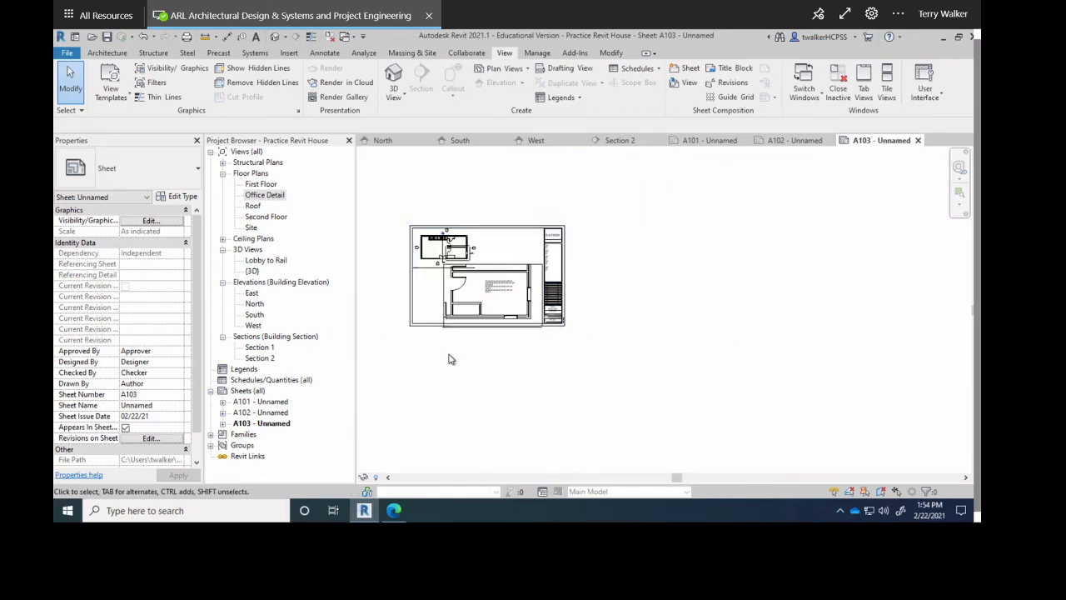
pyautogui.scroll(2, 547, 381)
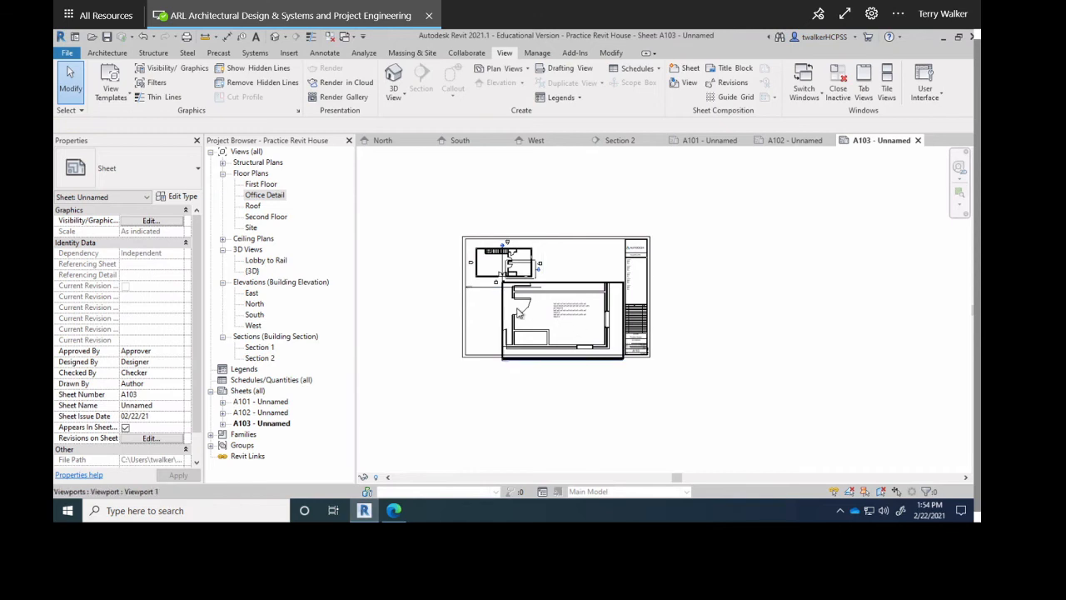
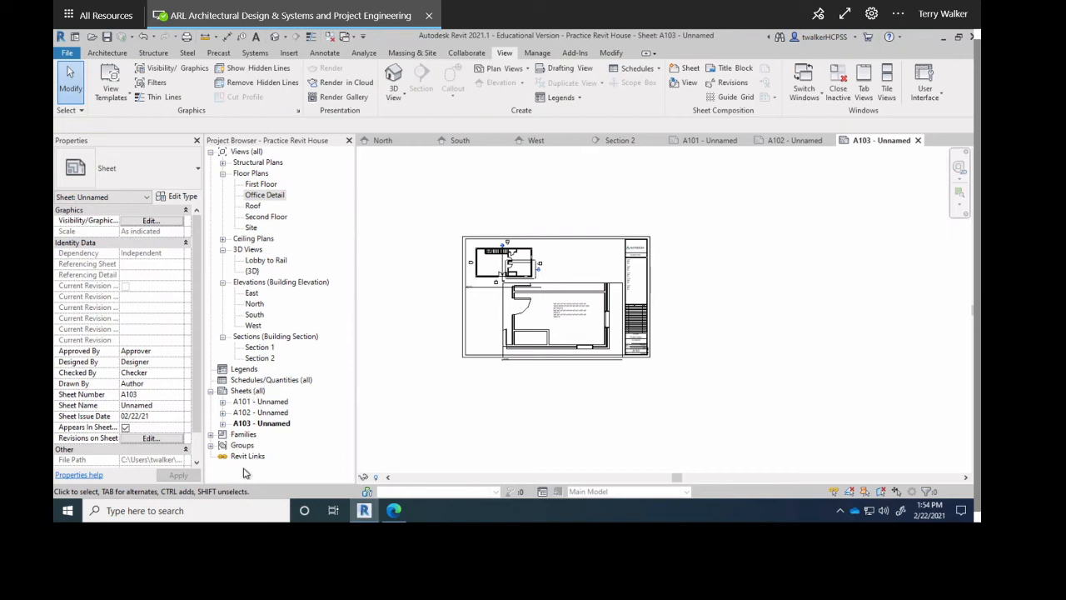
# Create new sheet A104 with the default title block and drag Section 1 onto it.
pyautogui.rightClick(243, 391)
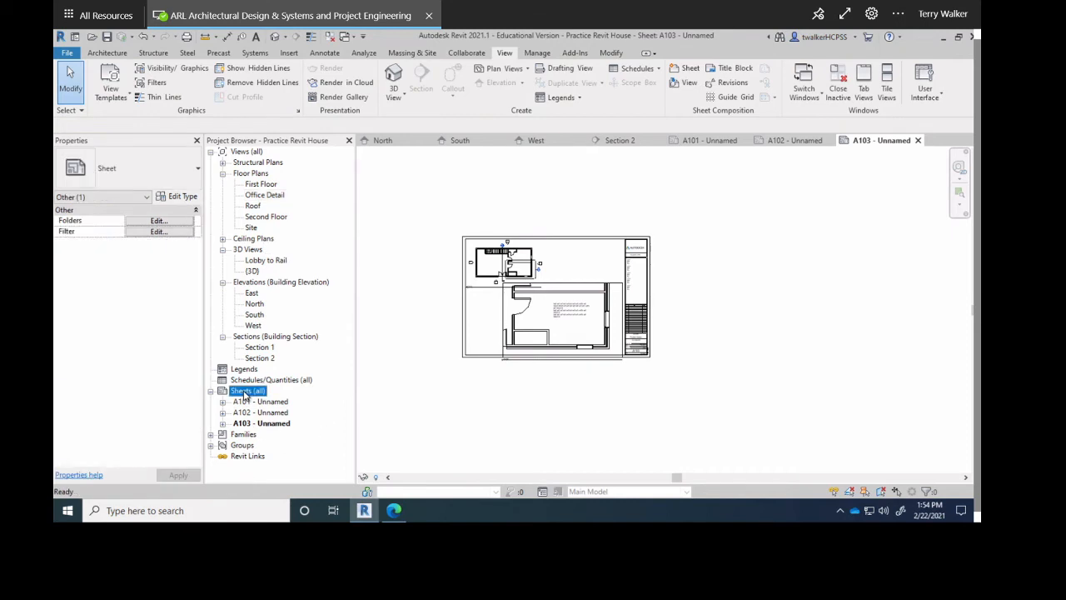
pyautogui.click(281, 397)
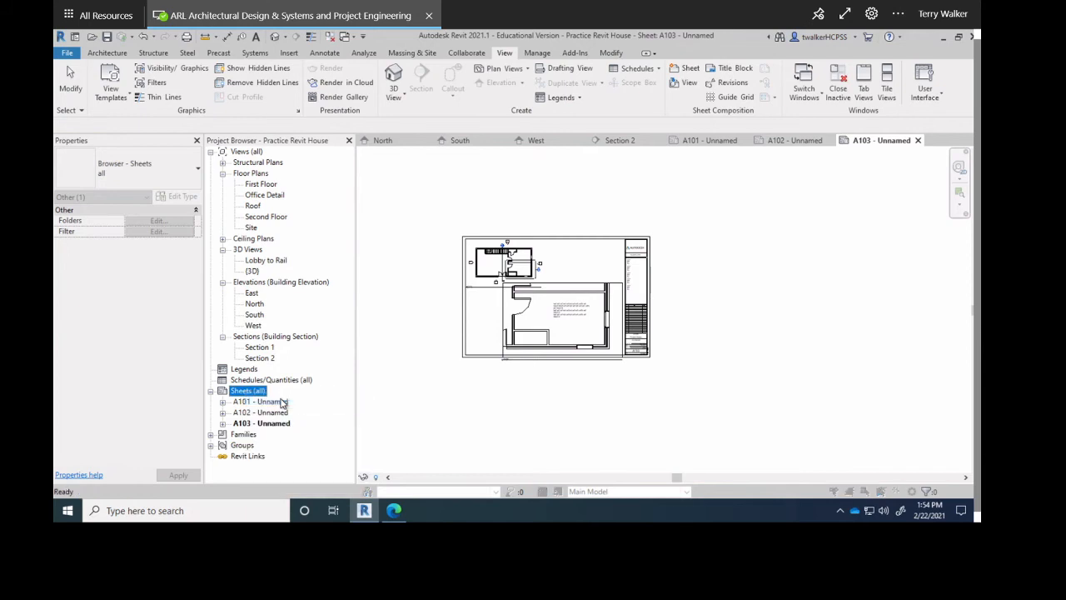
pyautogui.click(550, 410)
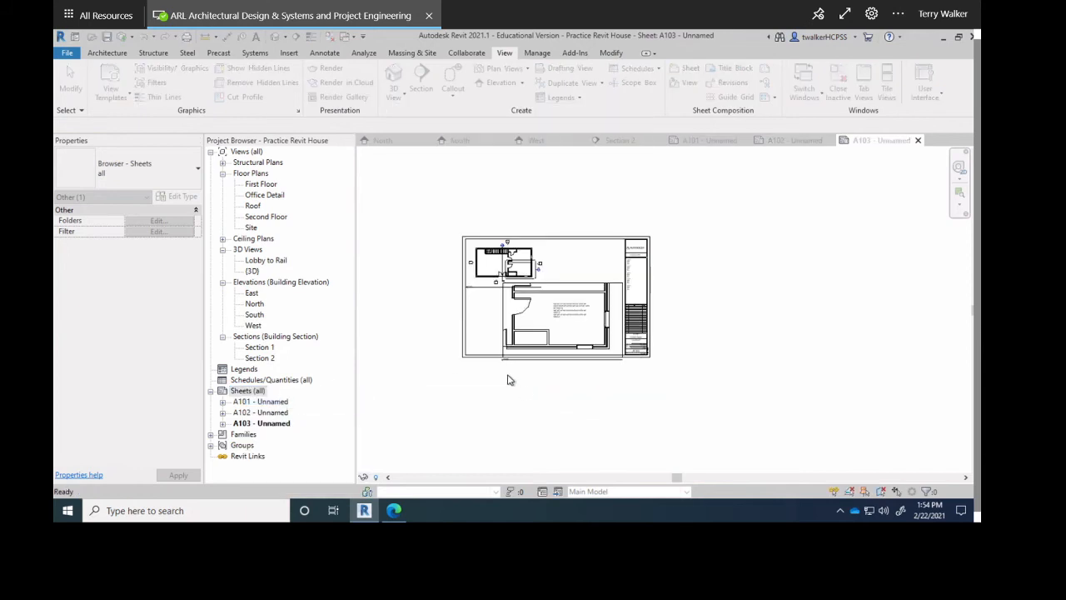
pyautogui.moveTo(254, 353); pyautogui.dragTo(585, 327)
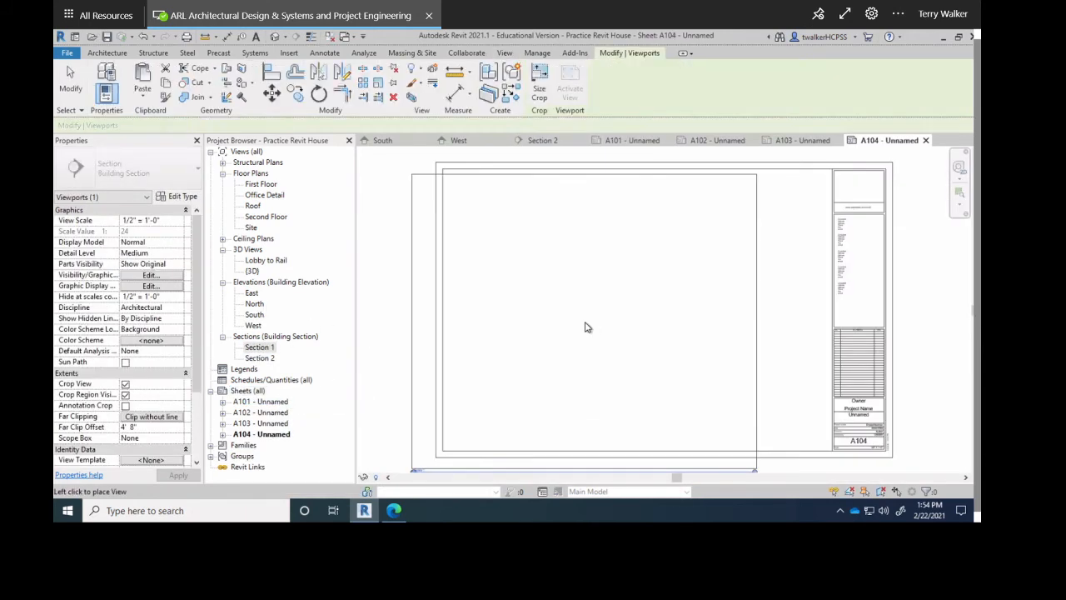
# Place the Section 1 viewport at 1/2" = 1'-0" on sheet A104 and deselect it.
pyautogui.click(654, 298)
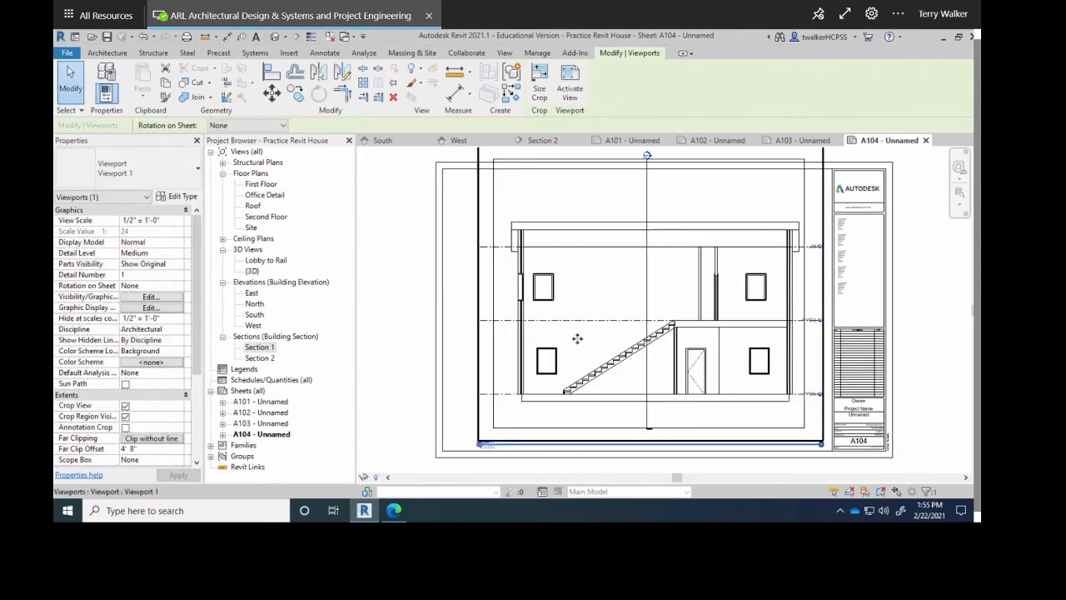
pyautogui.scroll(-1, 579, 337)
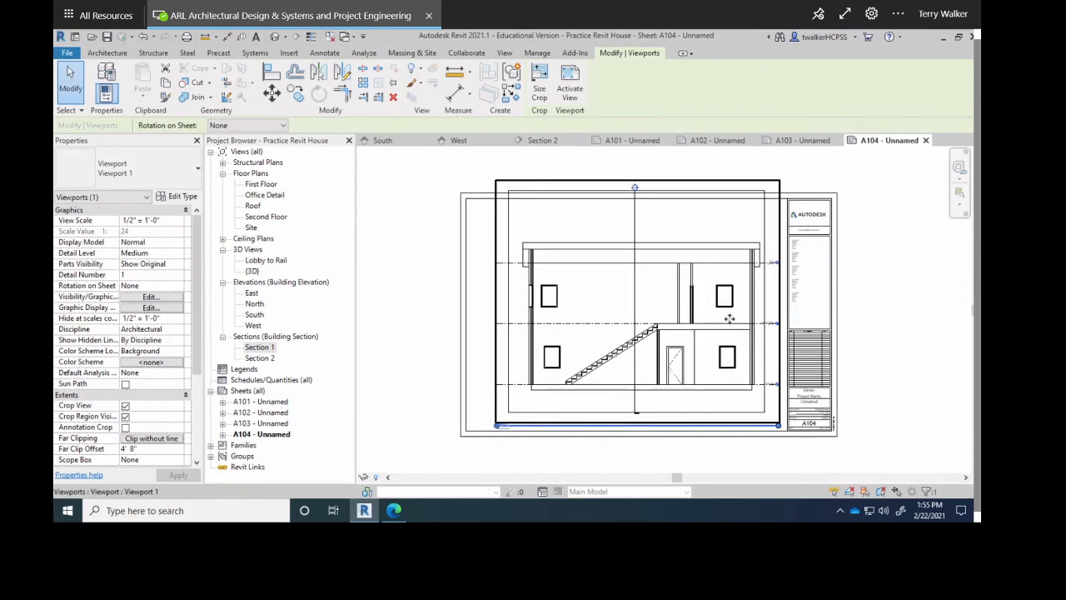
pyautogui.scroll(1, 530, 437)
pyautogui.scroll(1, 530, 438)
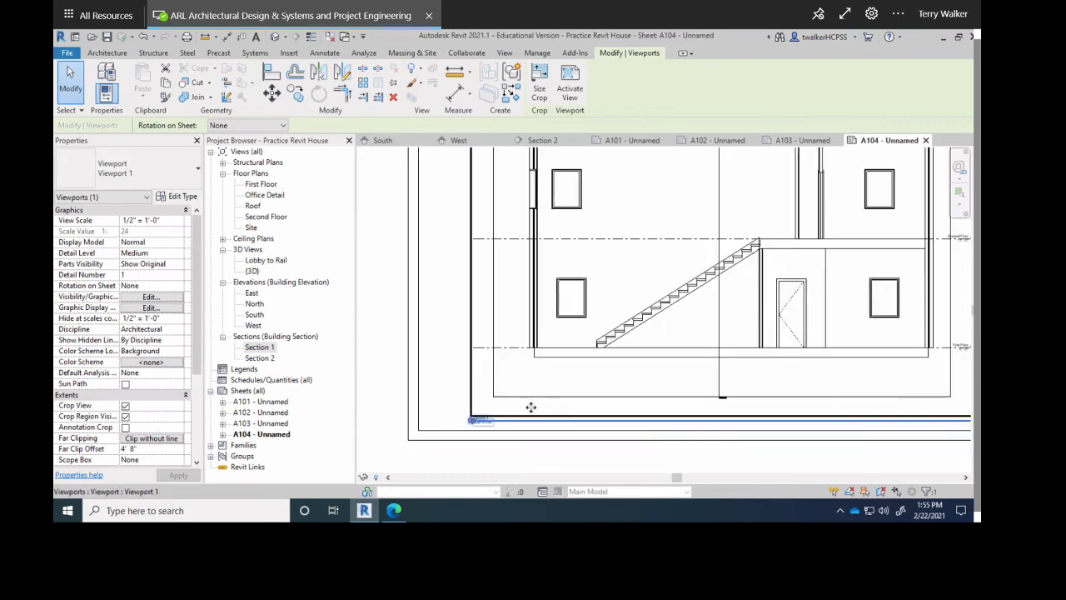
pyautogui.scroll(-1, 538, 404)
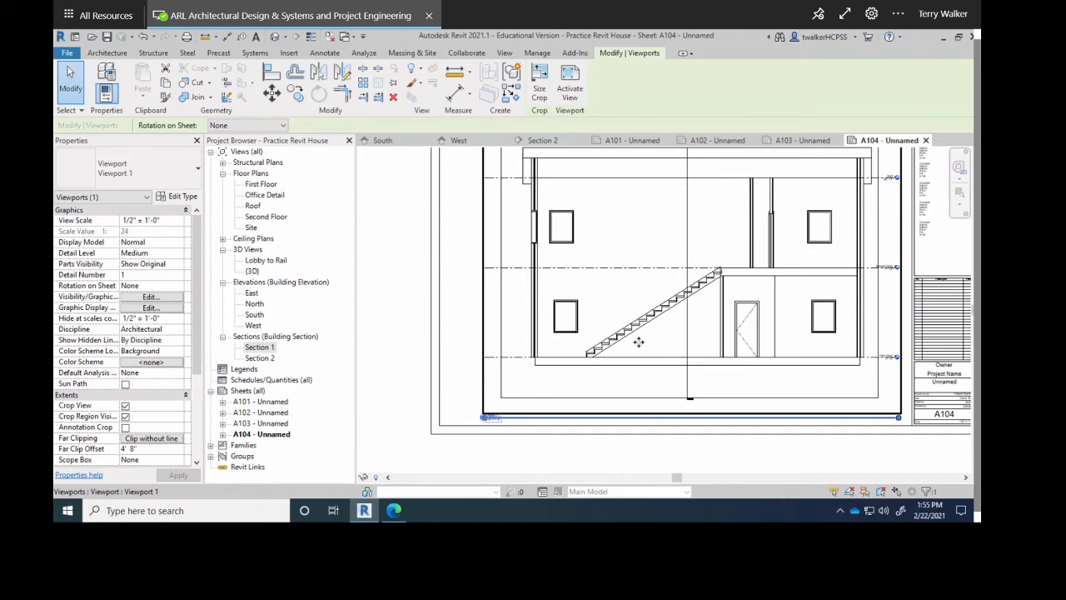
pyautogui.click(409, 333)
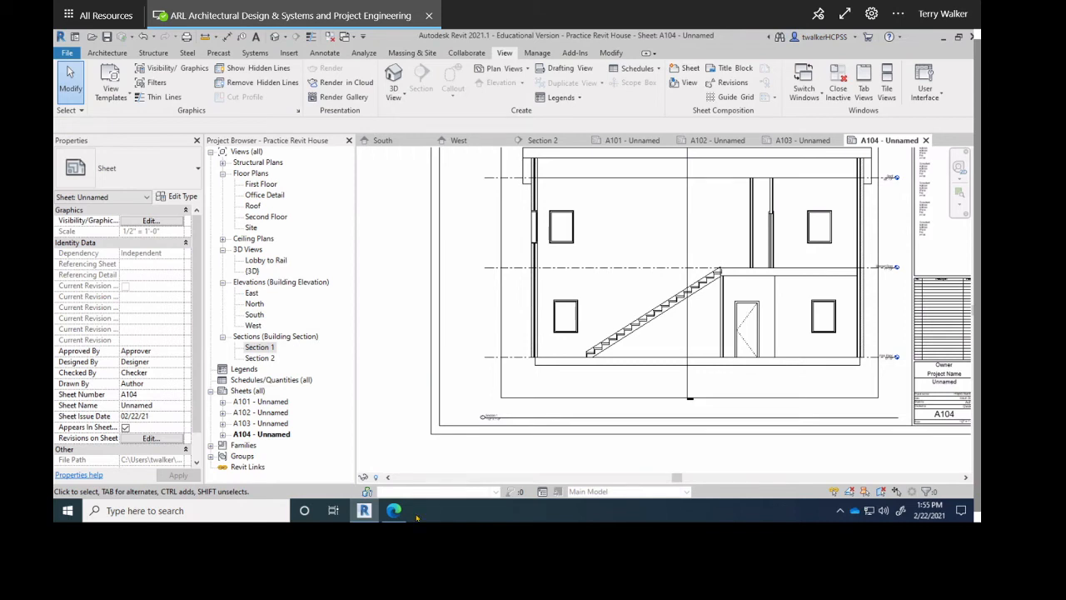
pyautogui.scroll(6, 498, 422)
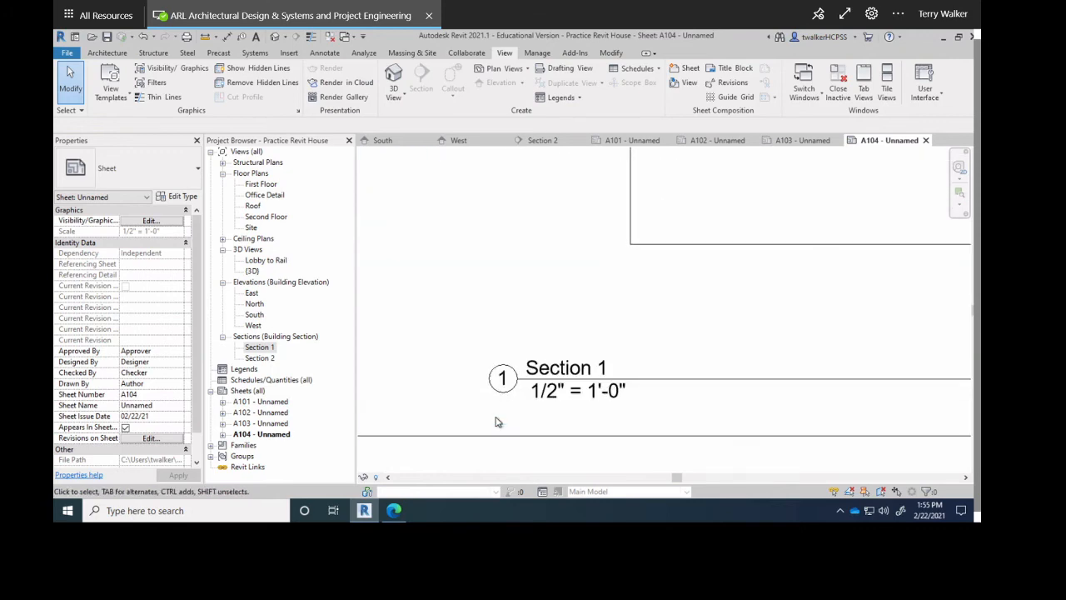
pyautogui.scroll(-5, 515, 388)
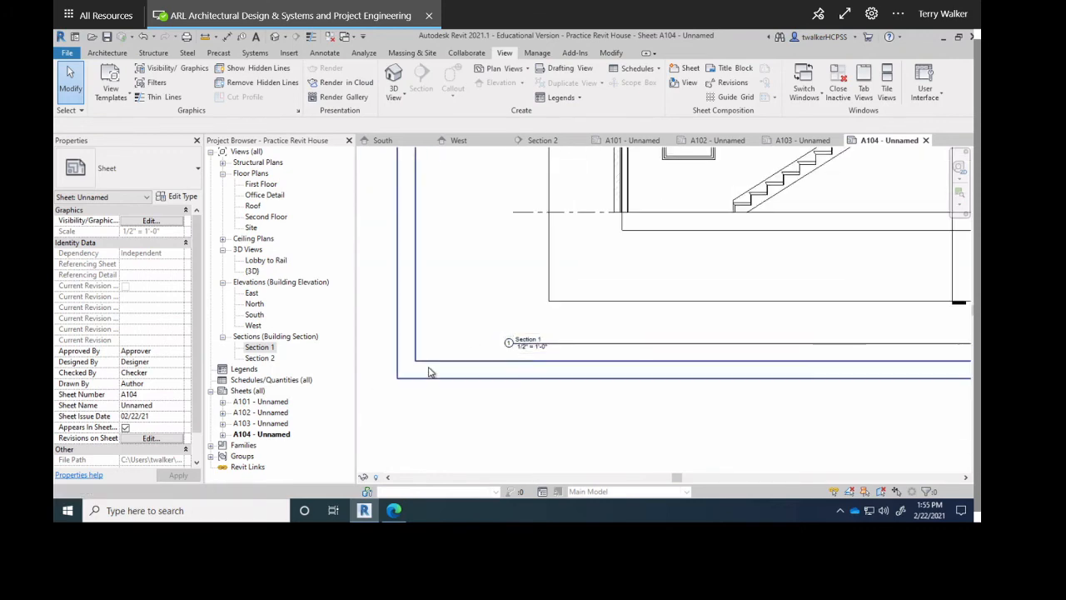
pyautogui.scroll(-4, 511, 341)
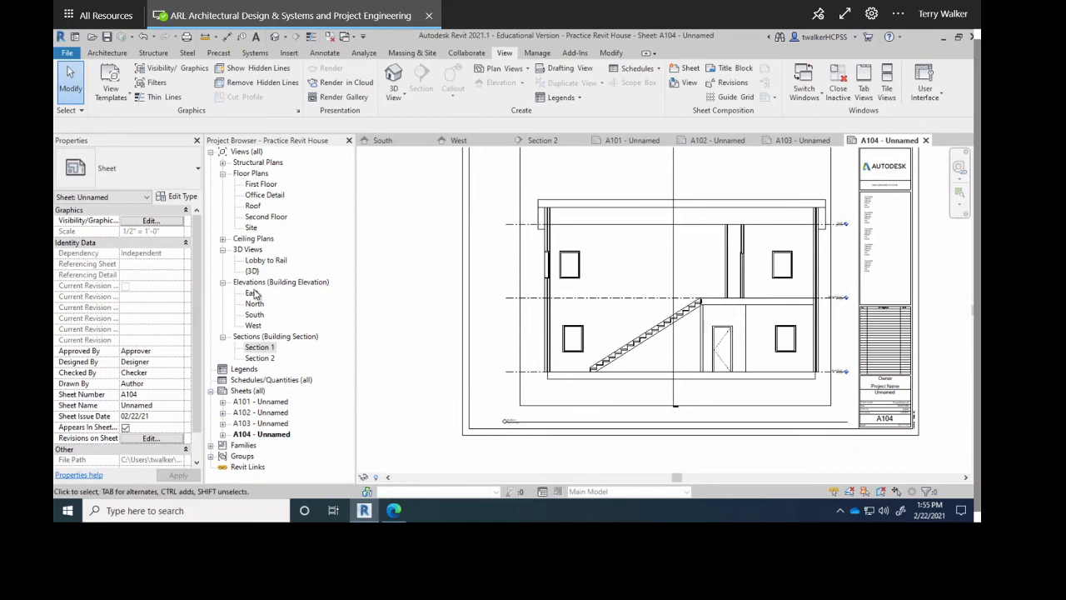
pyautogui.doubleClick(260, 184)
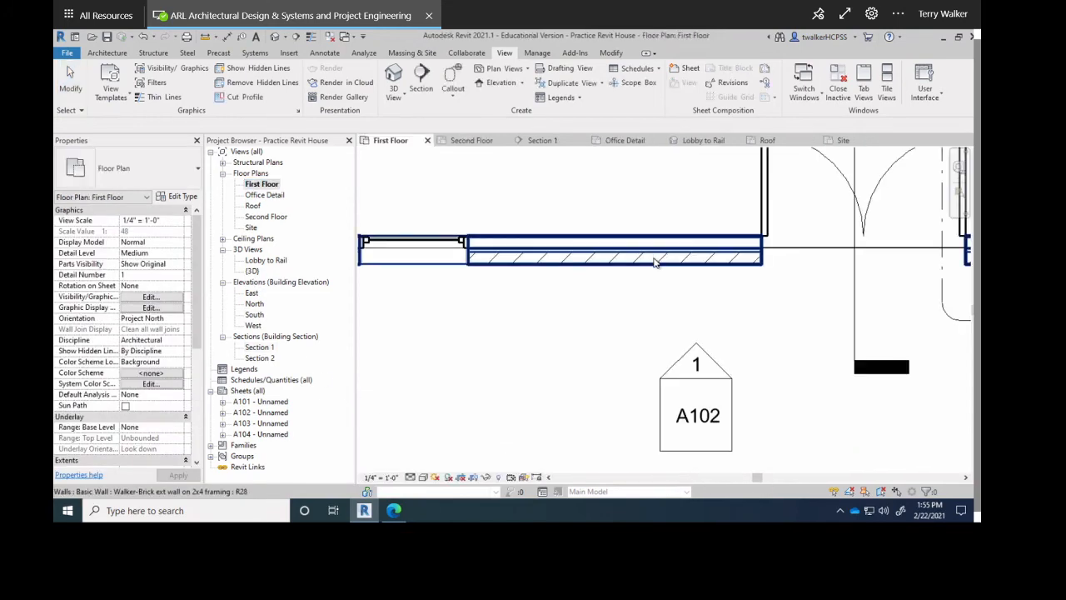
pyautogui.scroll(-4, 666, 287)
pyautogui.scroll(-3, 666, 287)
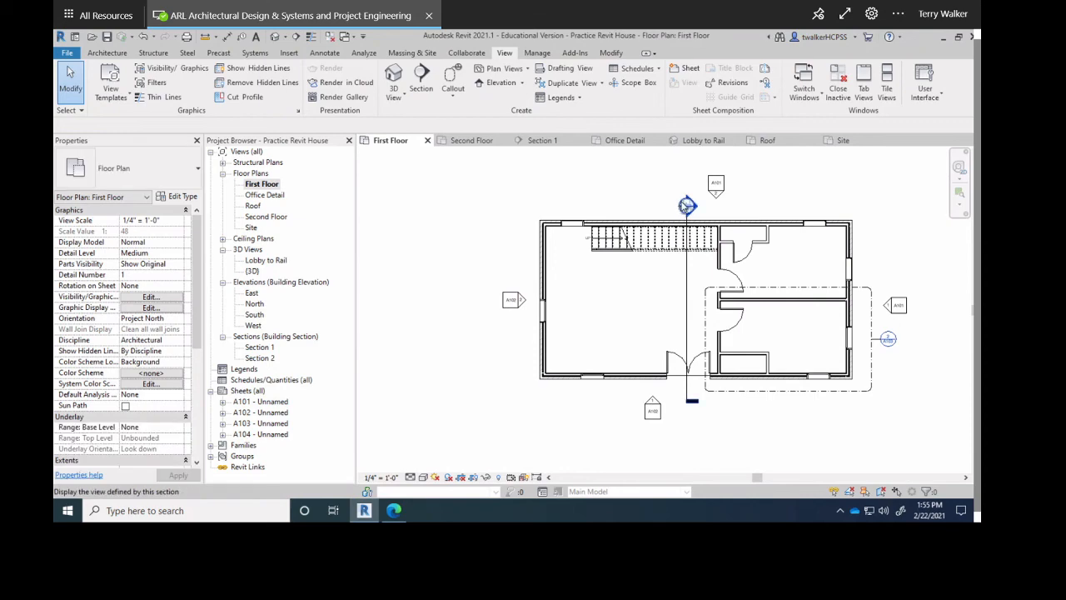
pyautogui.scroll(6, 699, 226)
pyautogui.scroll(1, 700, 227)
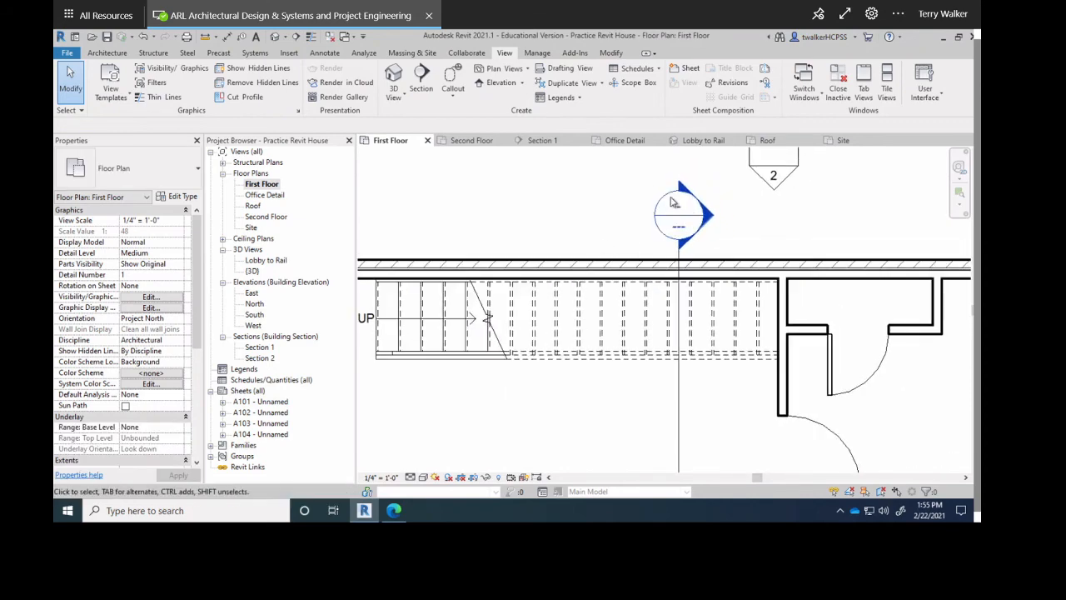
pyautogui.scroll(2, 679, 248)
pyautogui.scroll(-6, 674, 253)
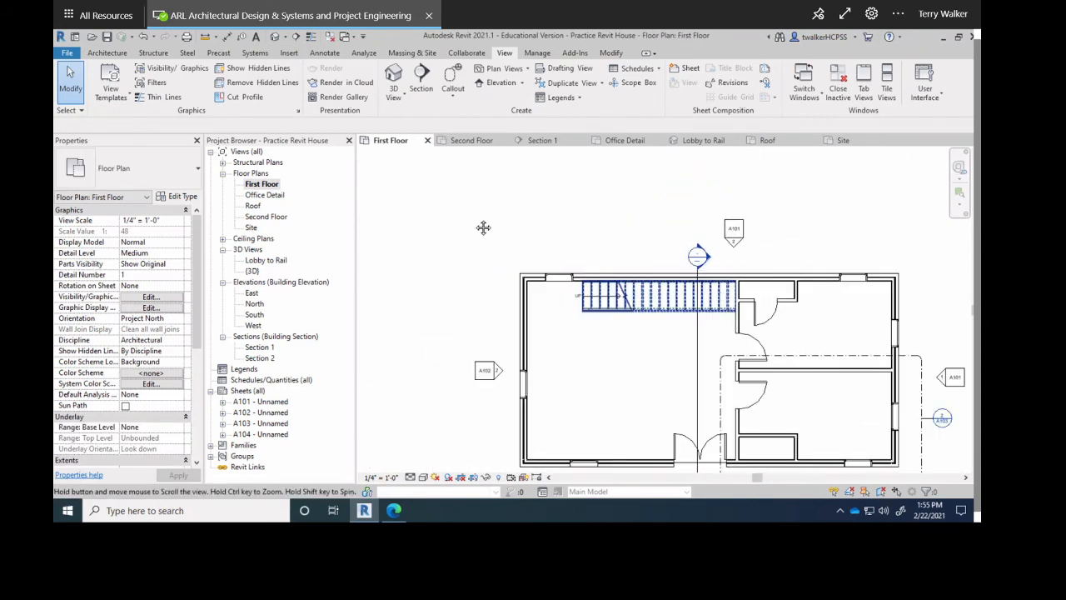
pyautogui.scroll(6, 721, 369)
pyautogui.scroll(-6, 836, 350)
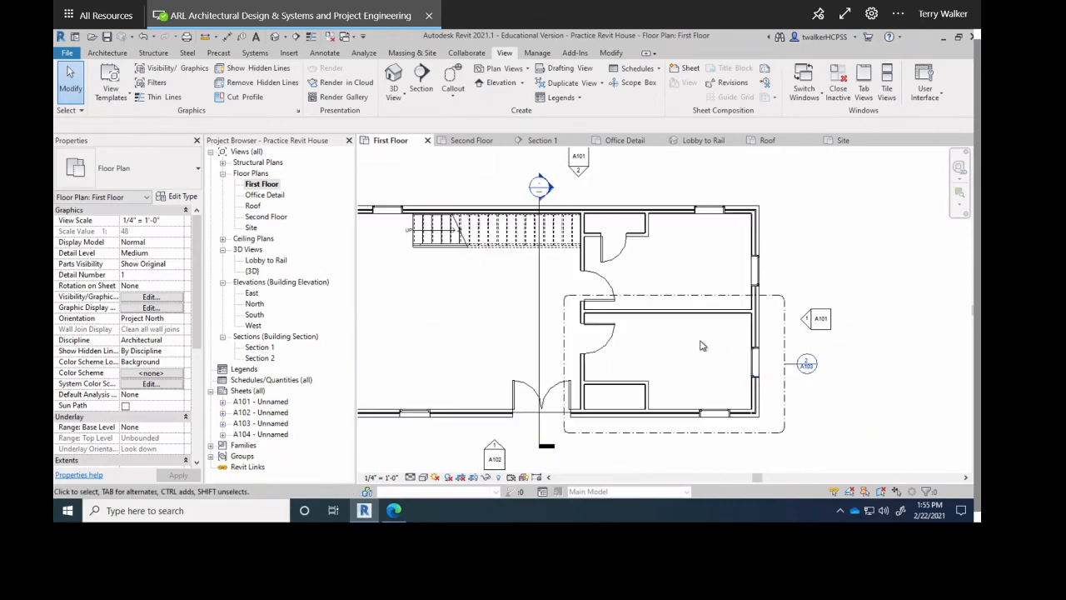
pyautogui.doubleClick(265, 217)
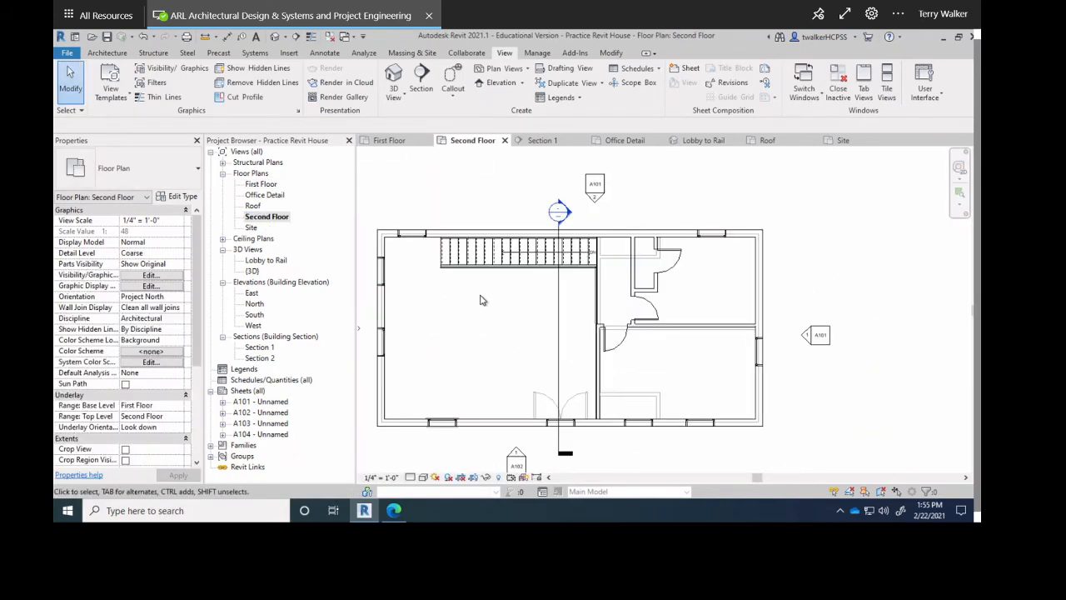
pyautogui.scroll(-4, 537, 290)
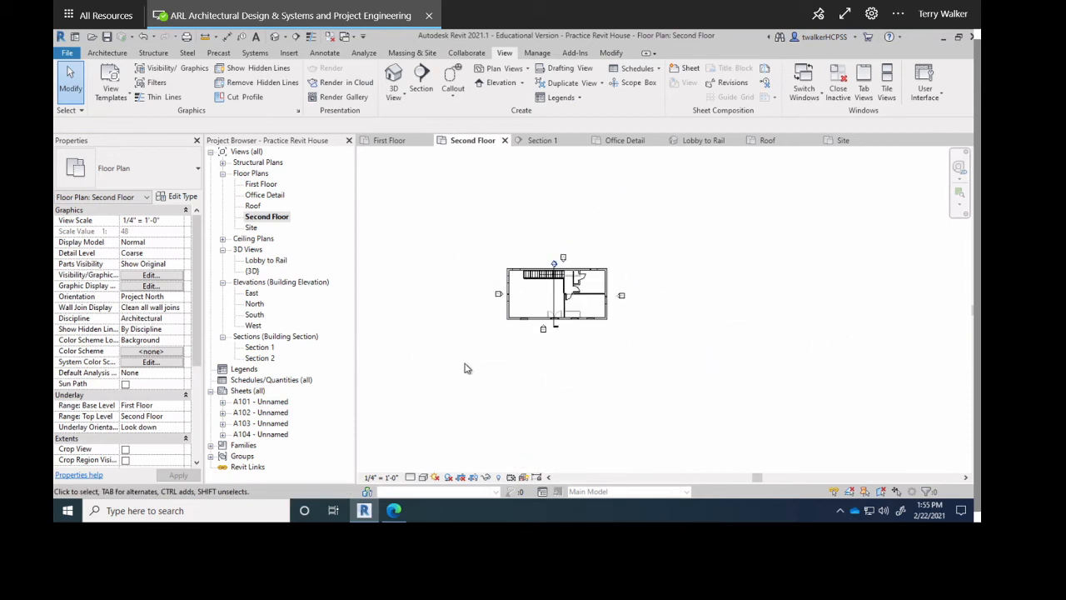
pyautogui.scroll(4, 510, 323)
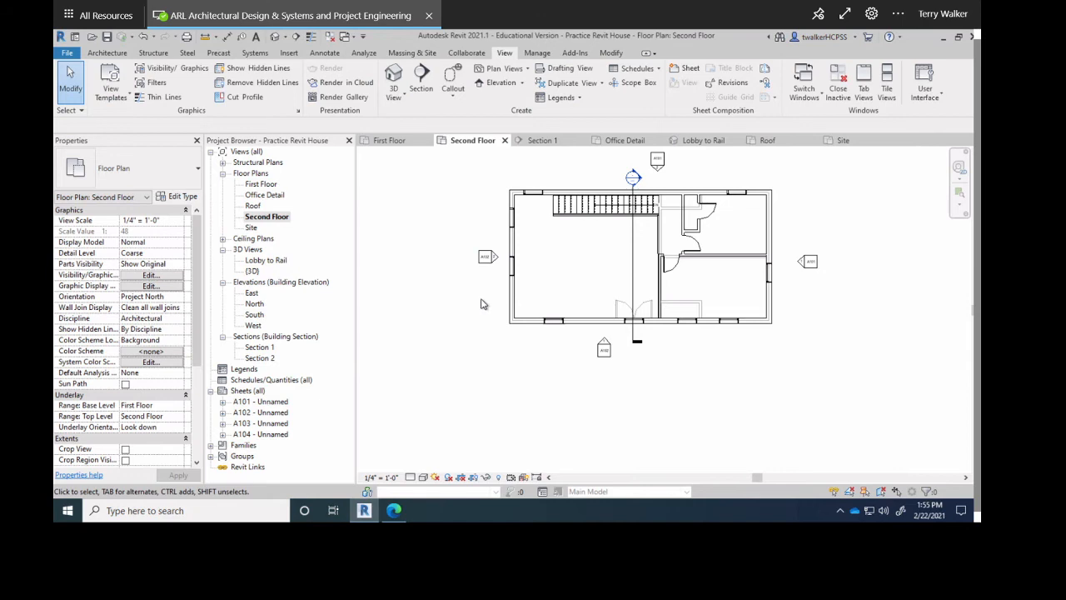
pyautogui.scroll(-2, 500, 301)
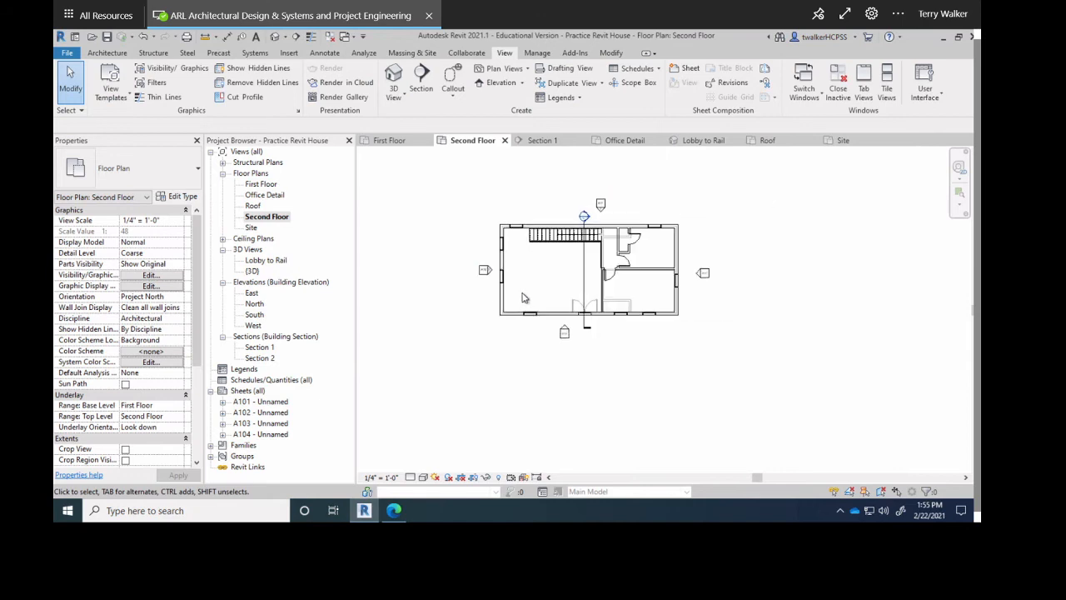
pyautogui.click(263, 359)
pyautogui.doubleClick(260, 435)
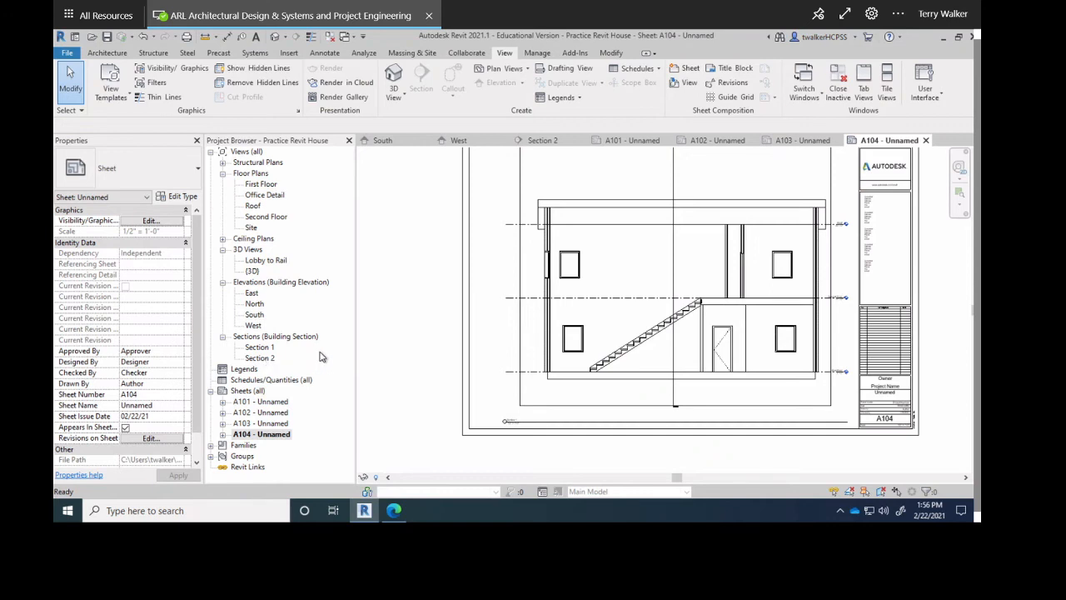
# Place Section 2 on sheet A104 at 1/4" = 1'-0" and zoom to check its 2 / A104 tag.
pyautogui.scroll(-2, 464, 383)
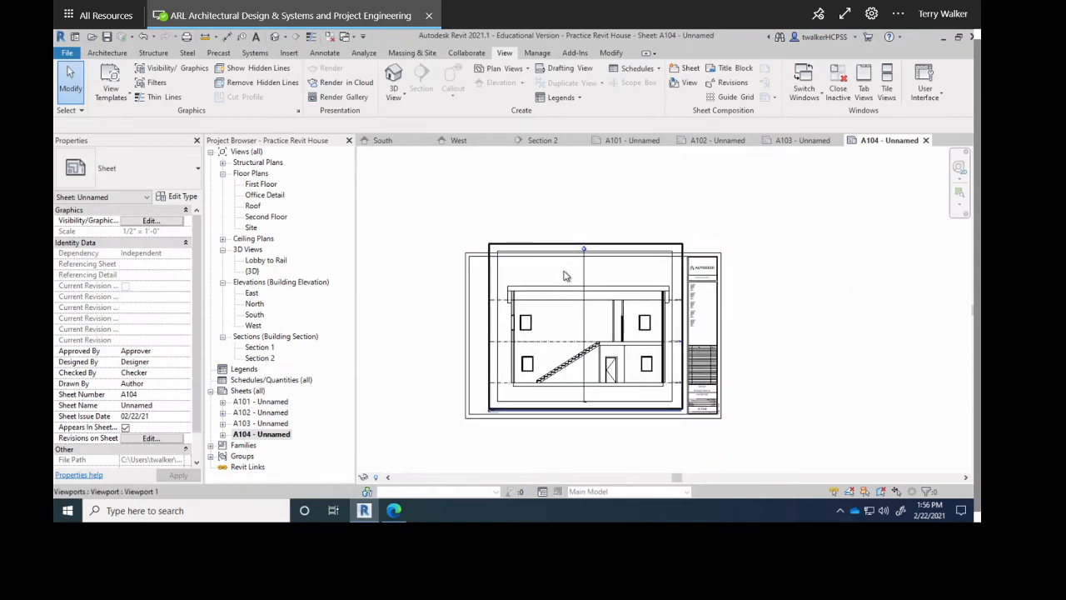
pyautogui.scroll(5, 564, 276)
pyautogui.scroll(-3, 581, 284)
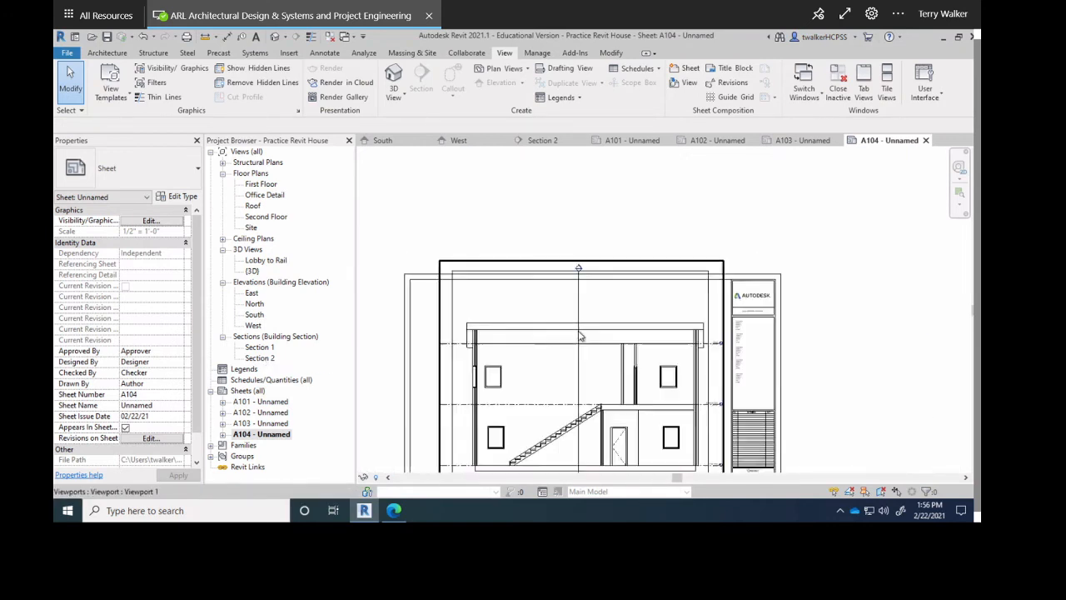
pyautogui.scroll(-3, 581, 336)
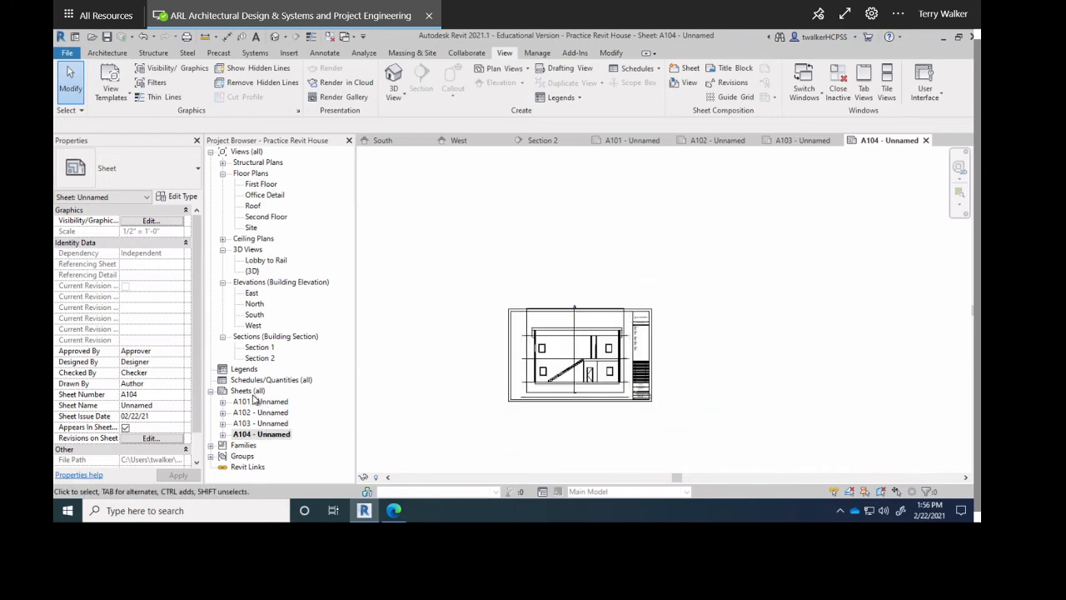
pyautogui.moveTo(259, 358); pyautogui.dragTo(616, 271)
pyautogui.click(620, 280)
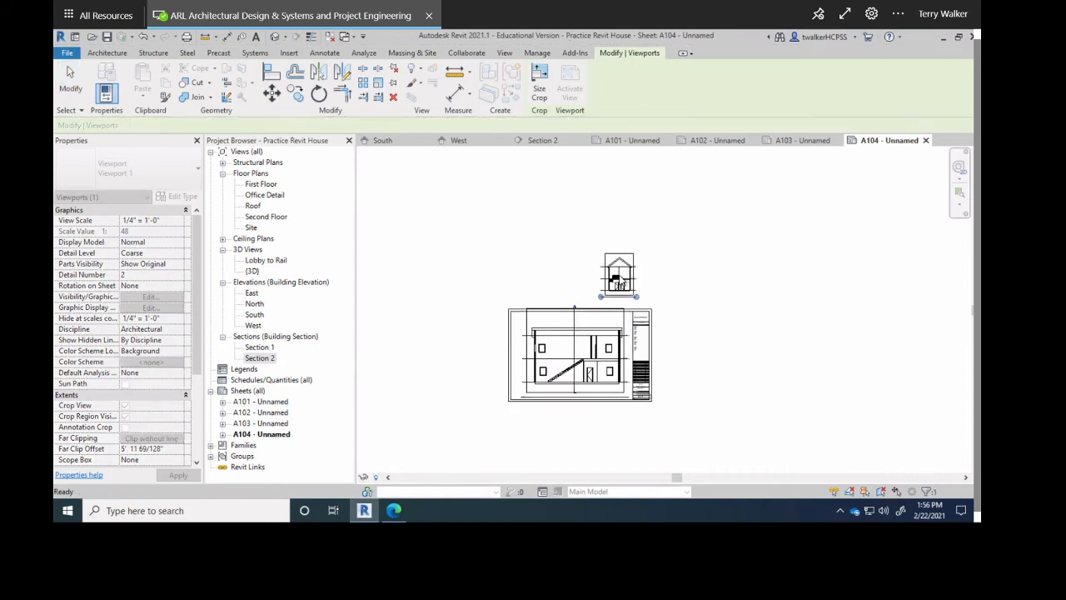
pyautogui.scroll(4, 623, 296)
pyautogui.scroll(4, 625, 304)
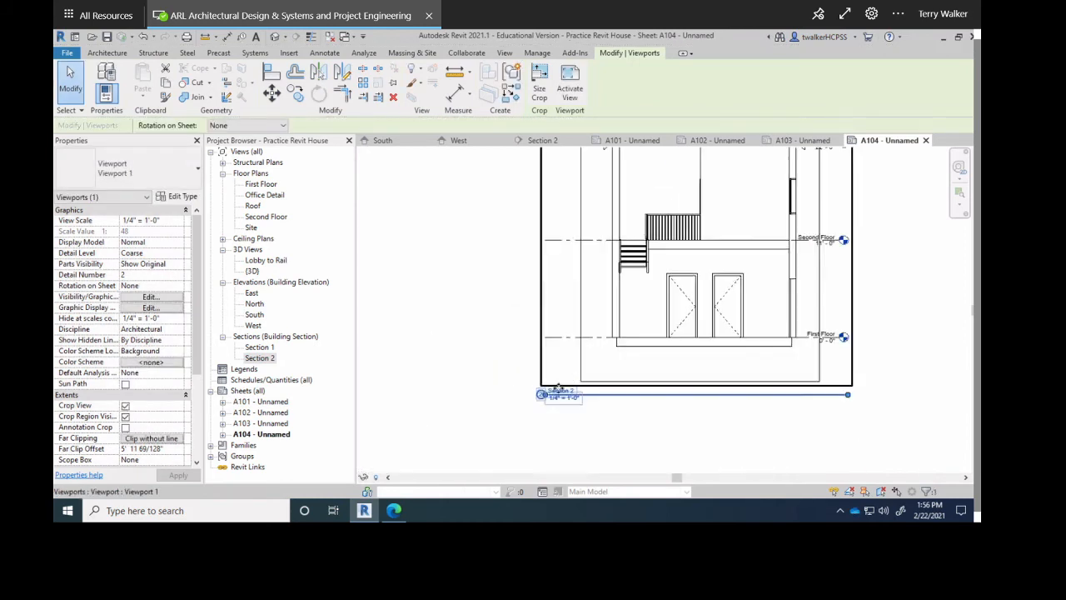
pyautogui.scroll(3, 520, 414)
pyautogui.scroll(-4, 521, 414)
pyautogui.scroll(-5, 519, 414)
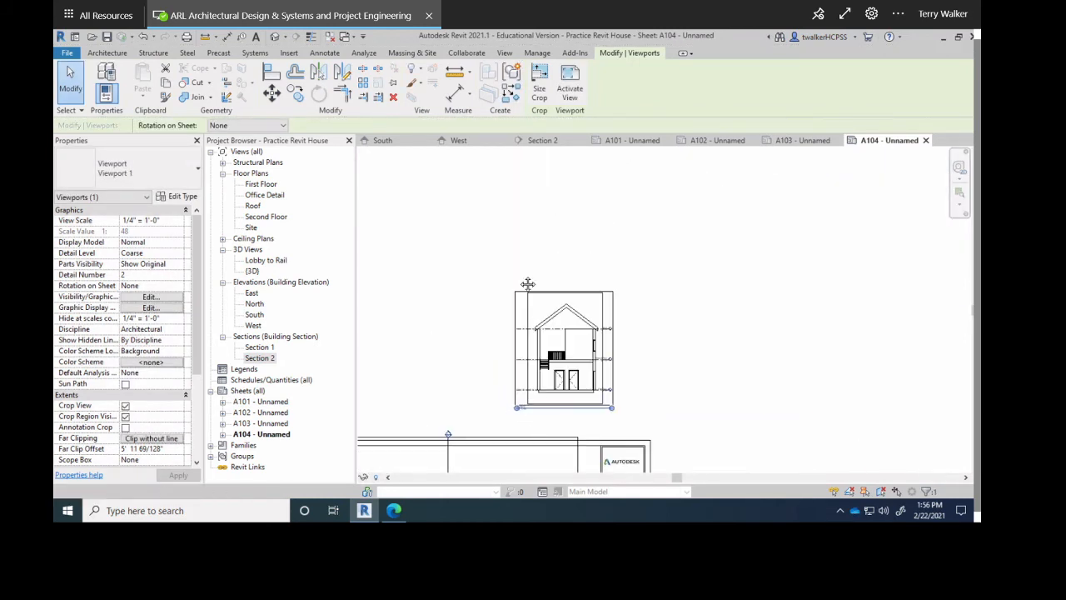
pyautogui.scroll(5, 600, 387)
pyautogui.scroll(1, 602, 384)
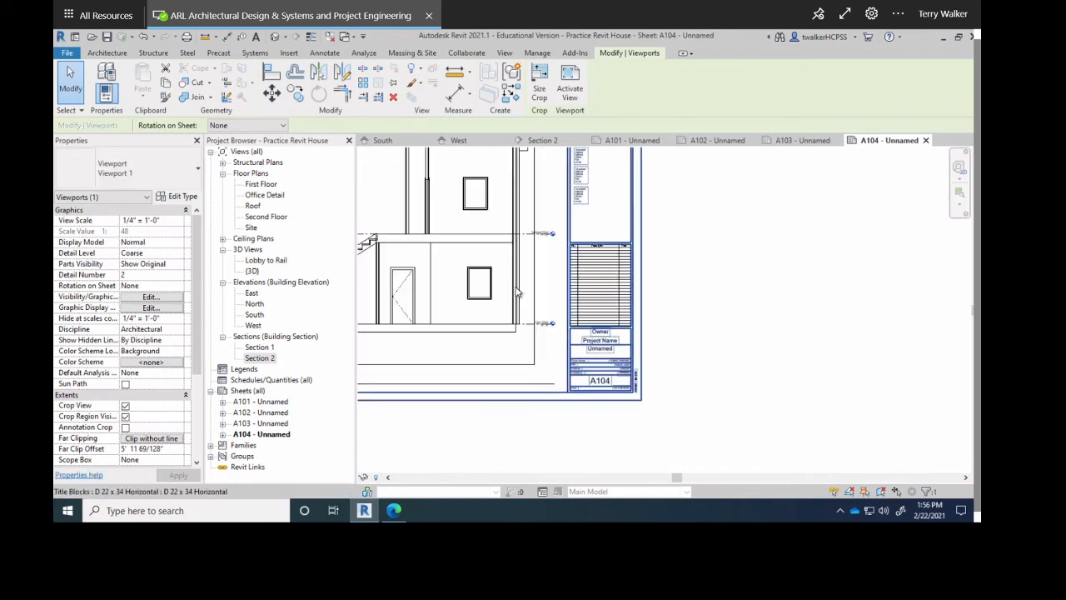
pyautogui.scroll(-2, 600, 385)
# Check the lower part of sheet A104, then open the First Floor plan view.
pyautogui.moveTo(593, 375); pyautogui.dragTo(704, 533, button='middle')
pyautogui.scroll(2, 531, 303)
pyautogui.scroll(3, 533, 305)
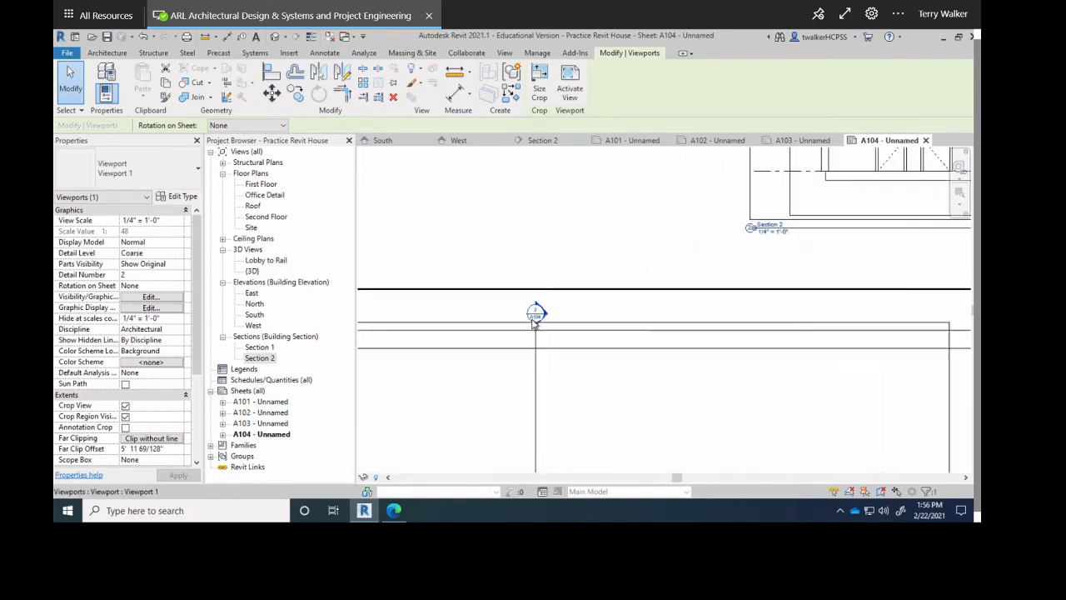
pyautogui.scroll(2, 536, 310)
pyautogui.scroll(-2, 537, 317)
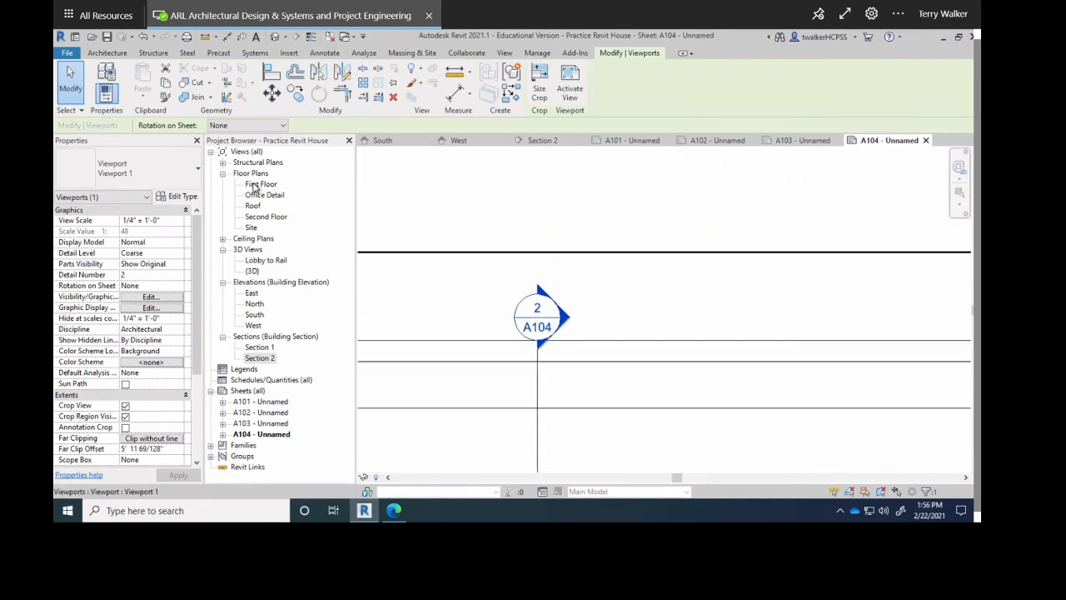
pyautogui.doubleClick(260, 184)
pyautogui.scroll(4, 689, 264)
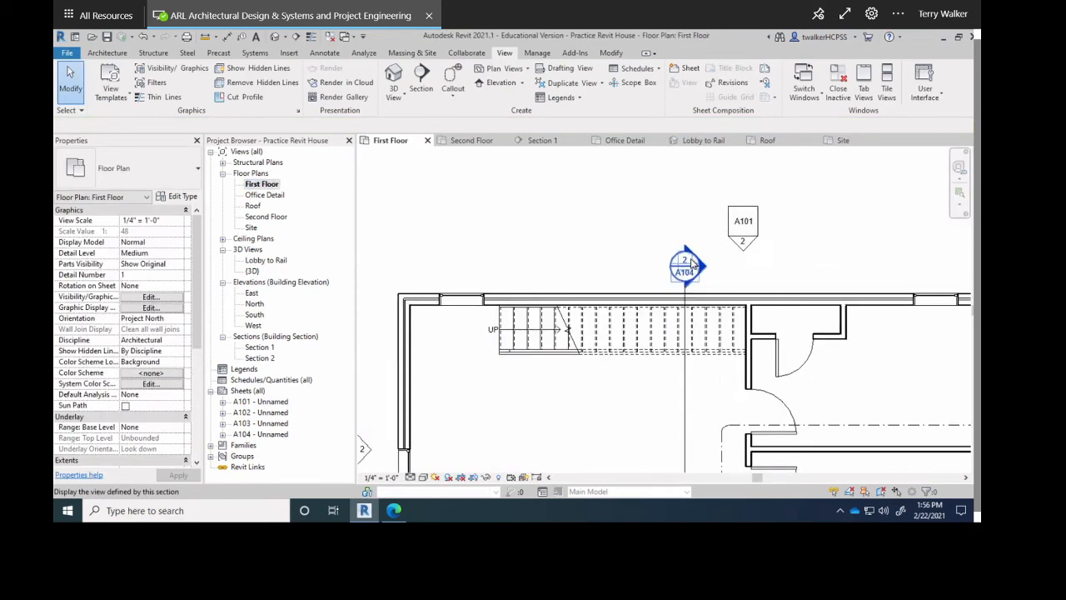
pyautogui.scroll(1, 690, 265)
pyautogui.scroll(-5, 689, 267)
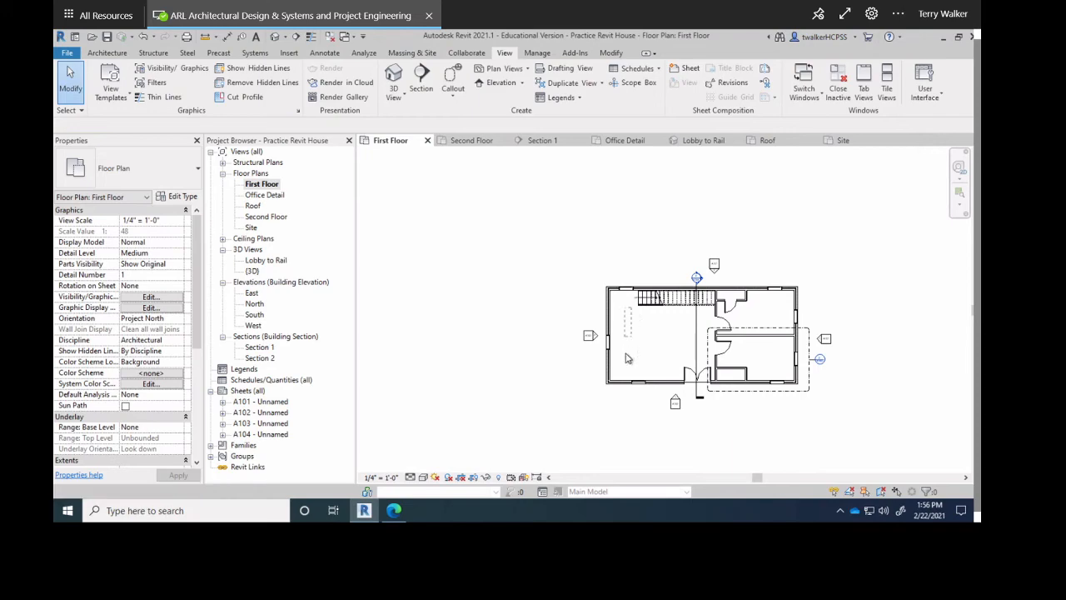
pyautogui.click(627, 298)
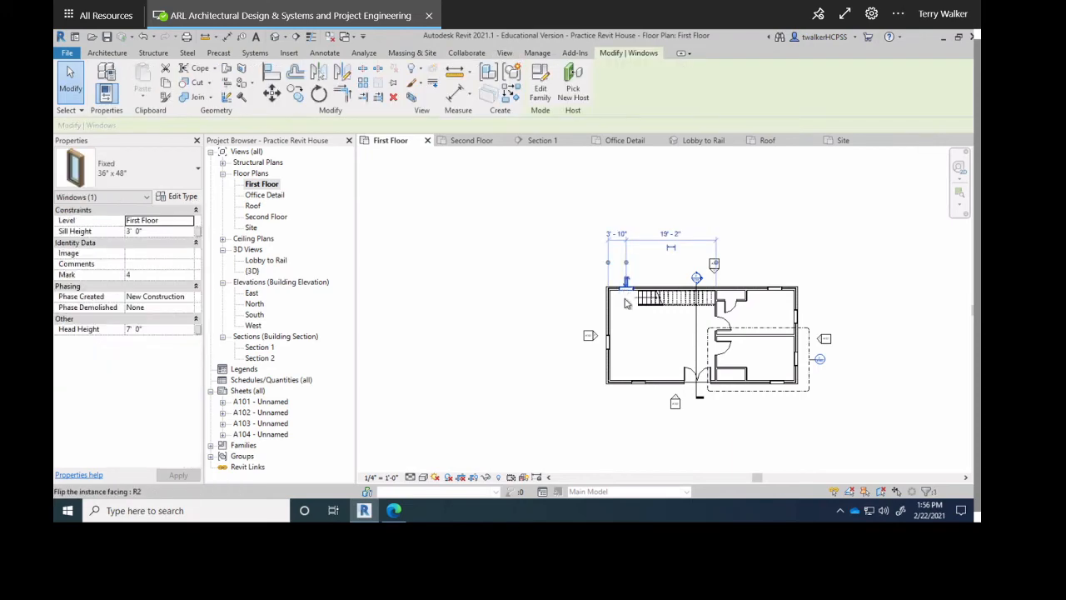
pyautogui.press('Escape')
pyautogui.click(629, 299)
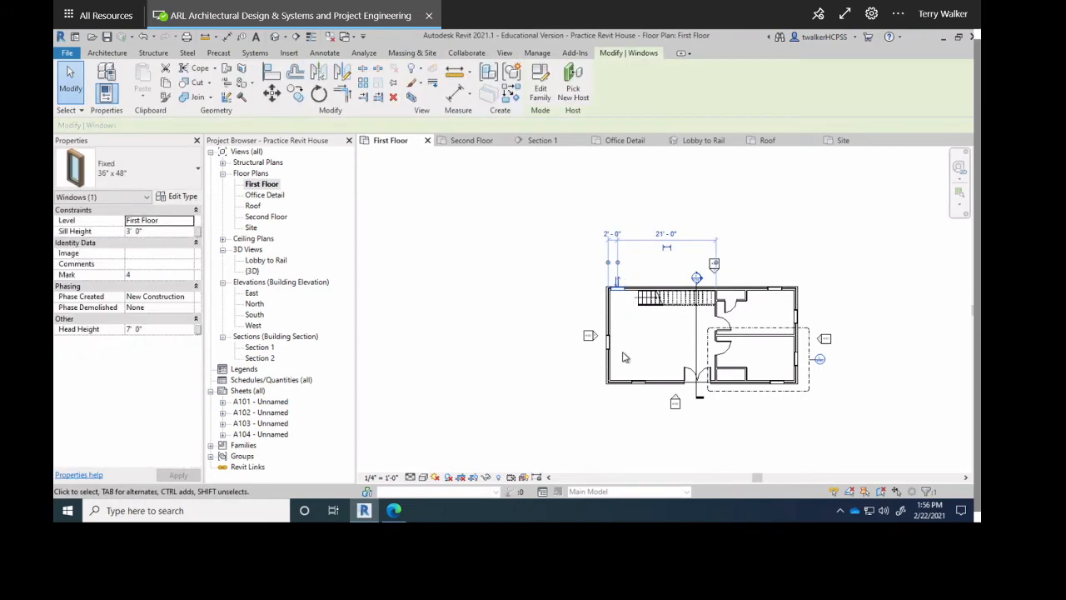
pyautogui.press('Escape')
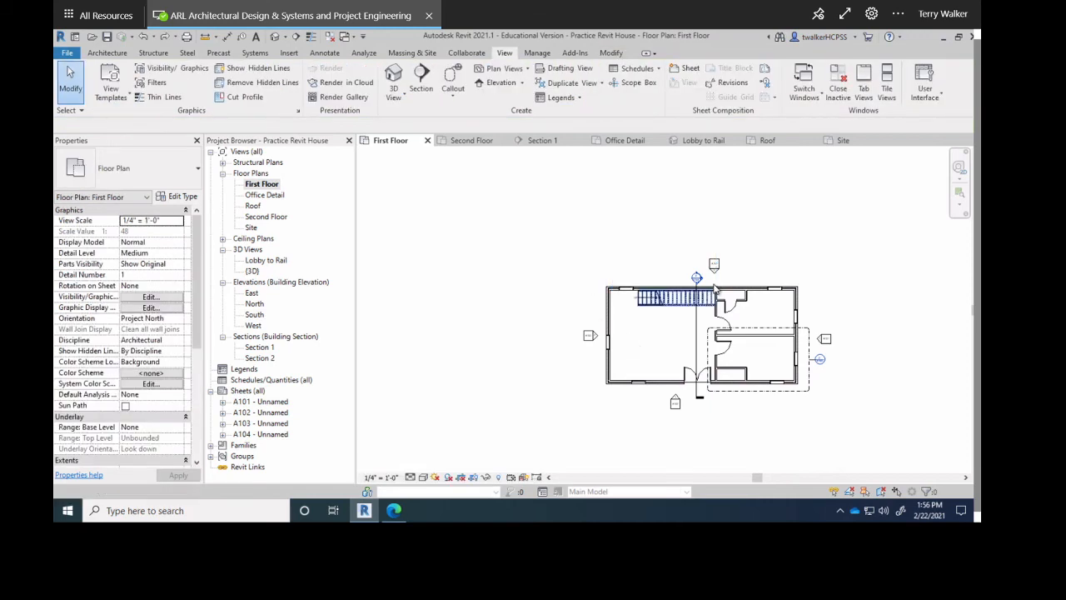
pyautogui.moveTo(855, 238); pyautogui.dragTo(801, 316)
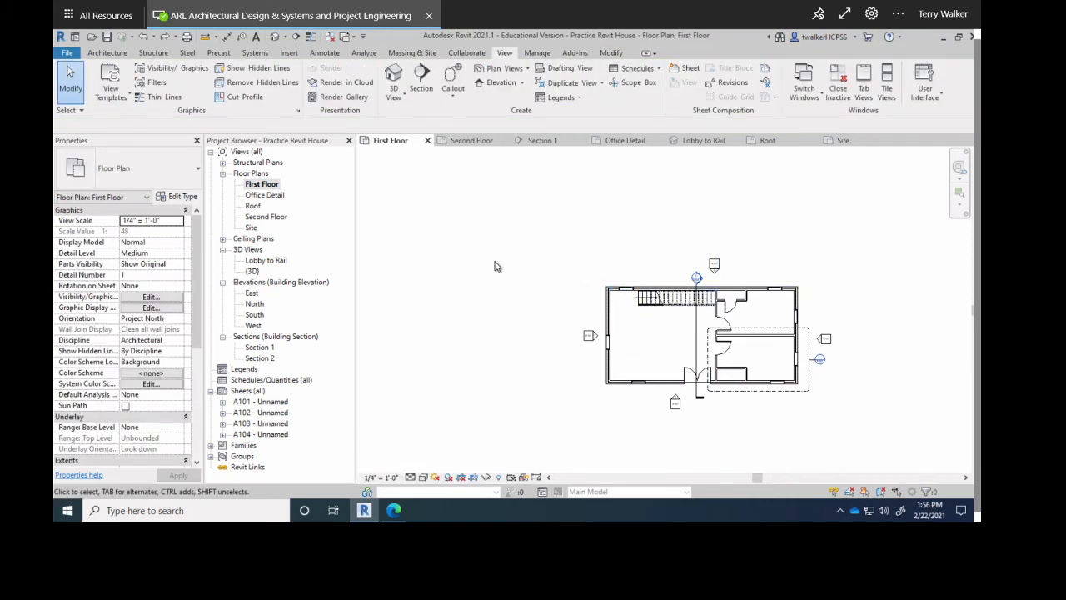
pyautogui.scroll(-1, 481, 256)
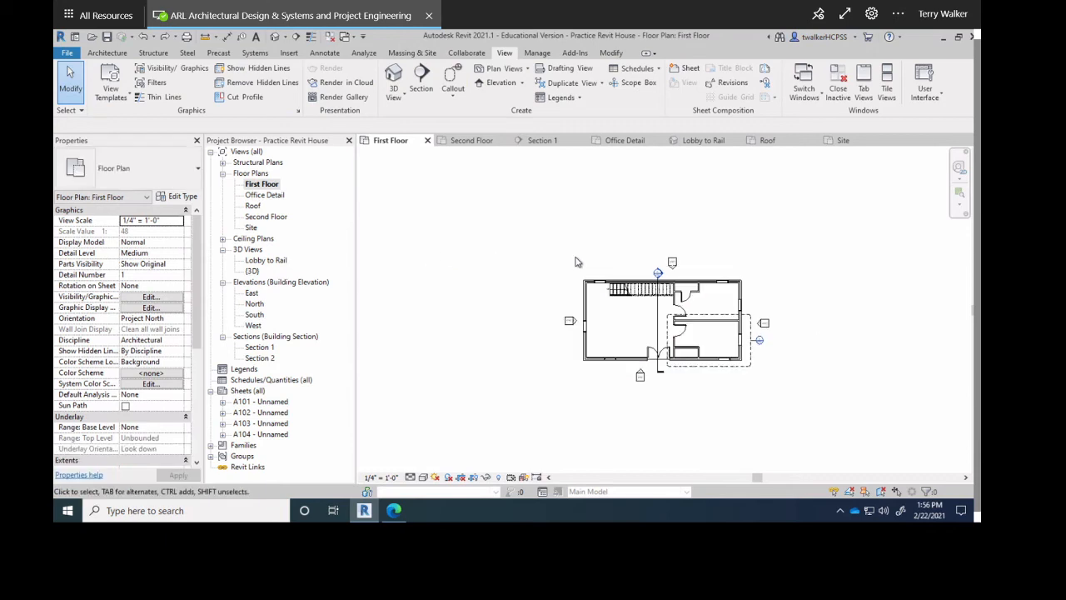
pyautogui.click(263, 403)
pyautogui.click(266, 414)
pyautogui.click(267, 424)
pyautogui.click(269, 435)
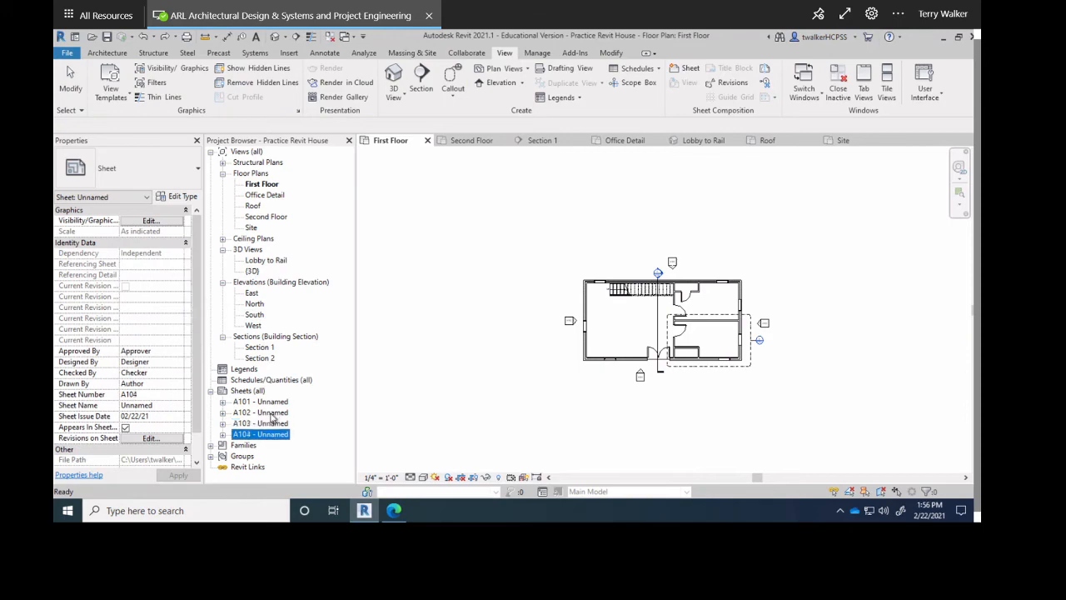
# Open sheet A101 and rename it FRONT AND SIDE ELEV in its title block.
pyautogui.doubleClick(272, 405)
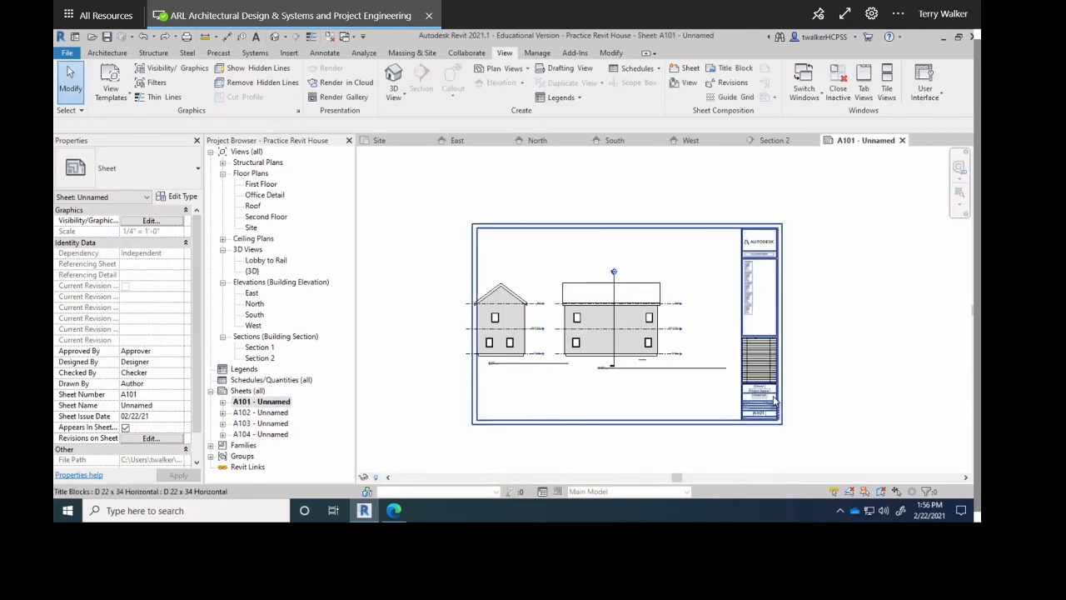
pyautogui.scroll(3, 744, 409)
pyautogui.scroll(1, 744, 406)
pyautogui.click(744, 385)
pyautogui.click(743, 384)
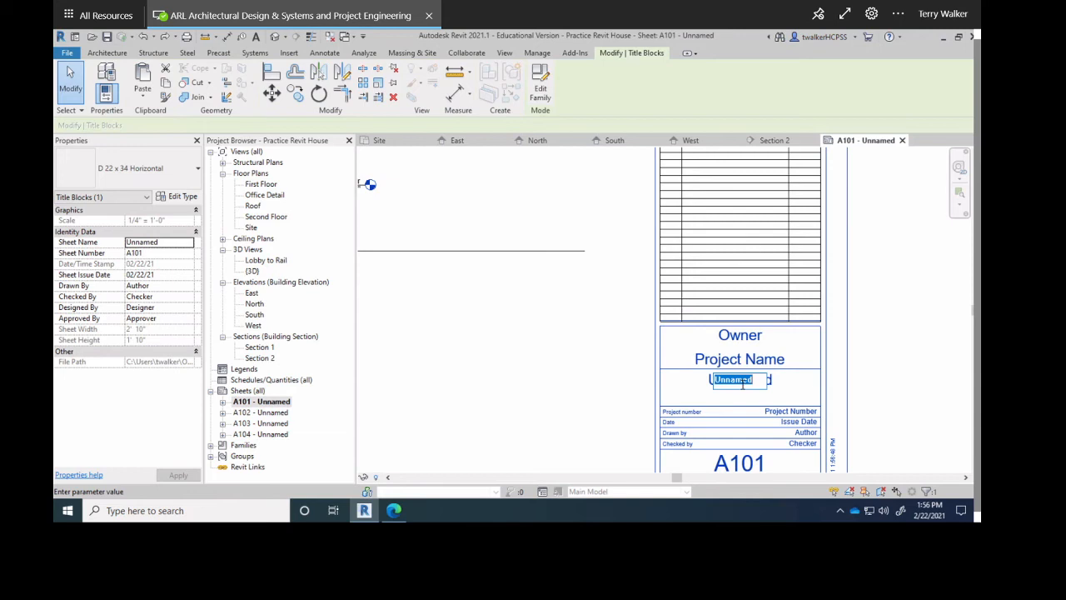
pyautogui.press('capslock')
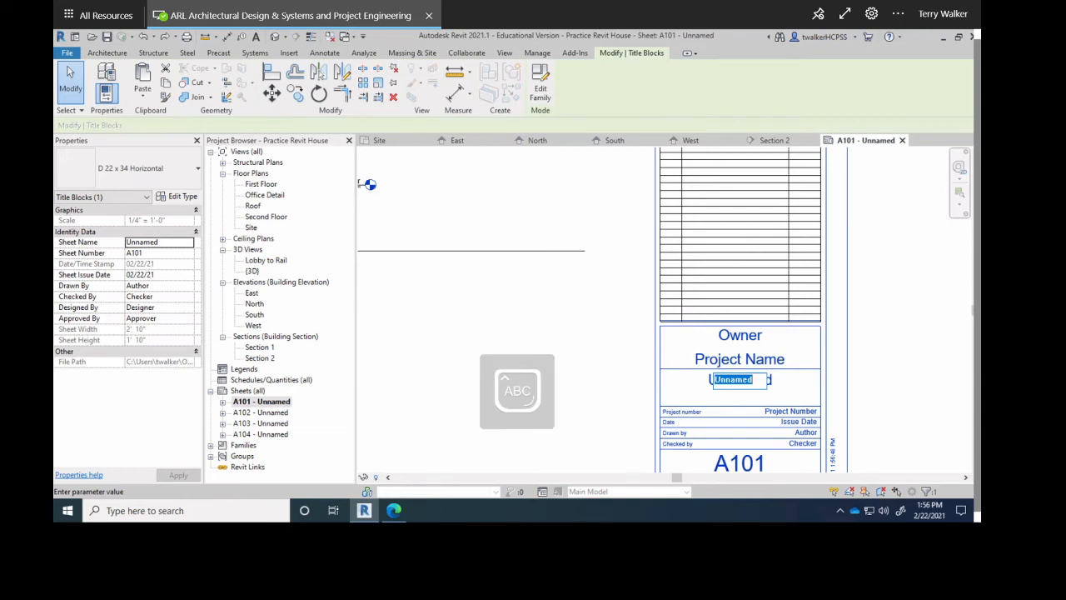
pyautogui.write('FREON')
pyautogui.press('BackSpace')
pyautogui.press('BackSpace')
pyautogui.press('BackSpace')
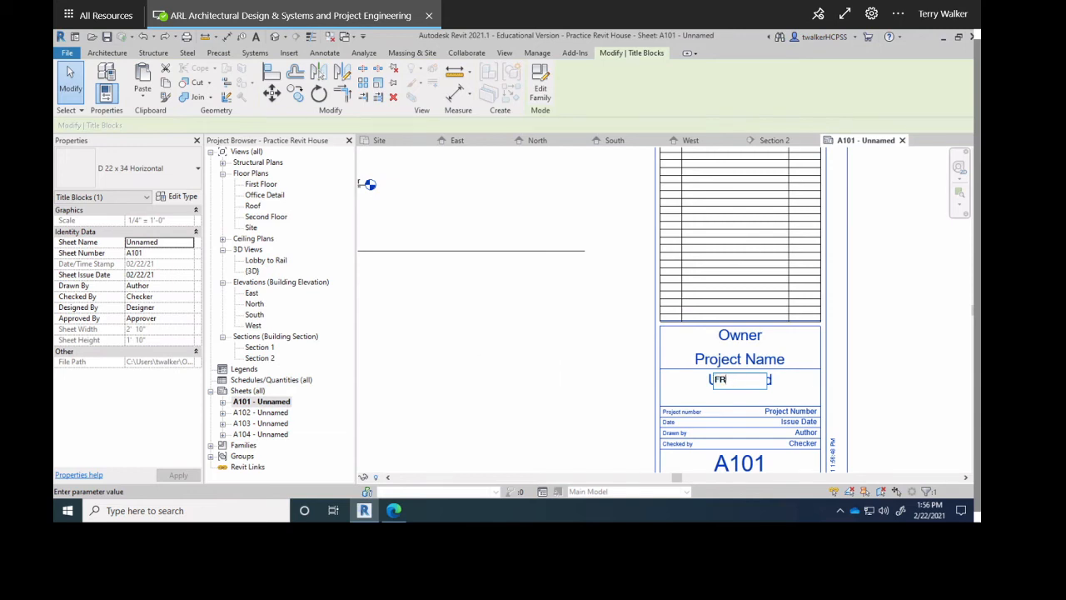
pyautogui.write('ONT AND SIDE ELEV')
pyautogui.click(545, 343)
pyautogui.click(543, 340)
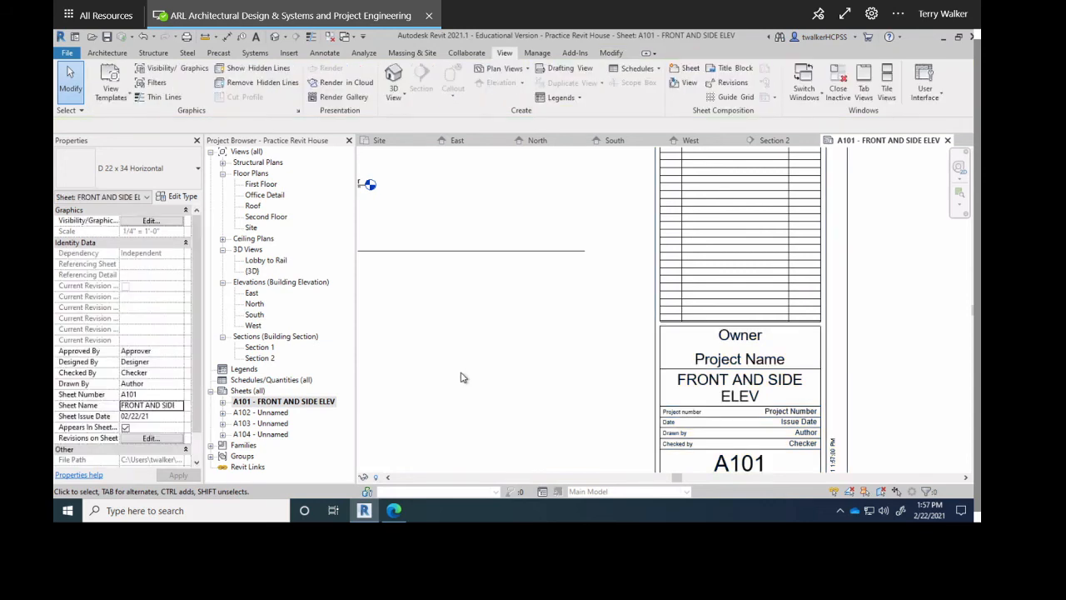
pyautogui.click(266, 413)
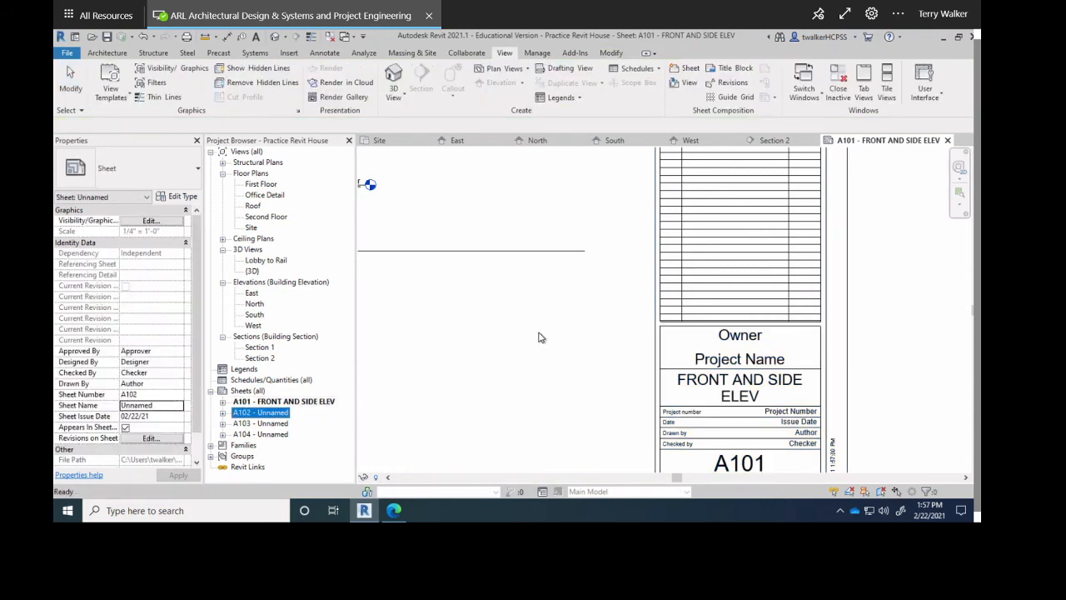
pyautogui.scroll(-4, 538, 336)
pyautogui.click(659, 369)
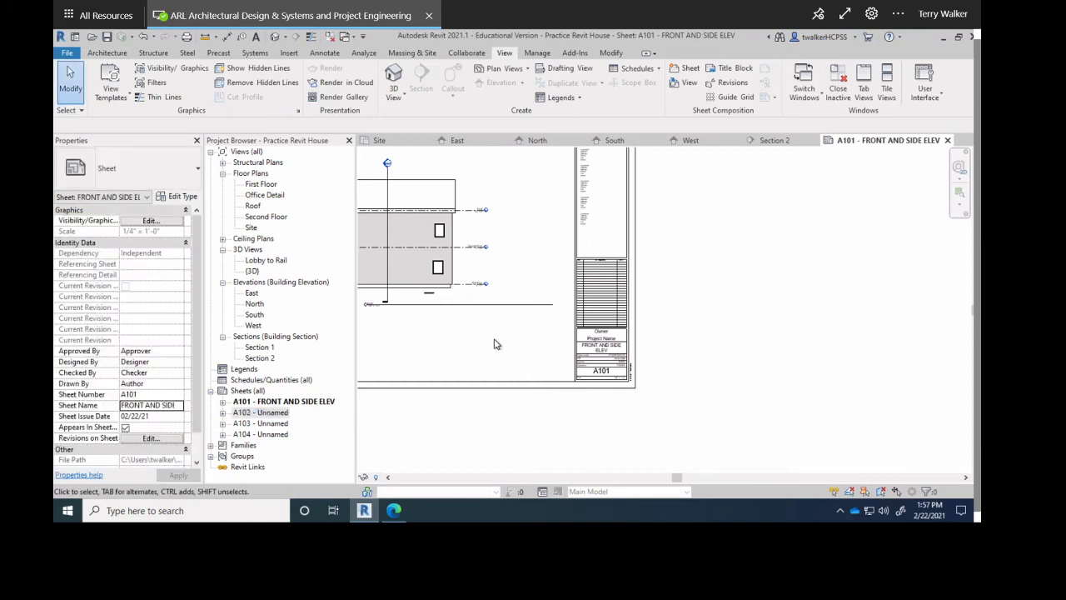
pyautogui.click(265, 261)
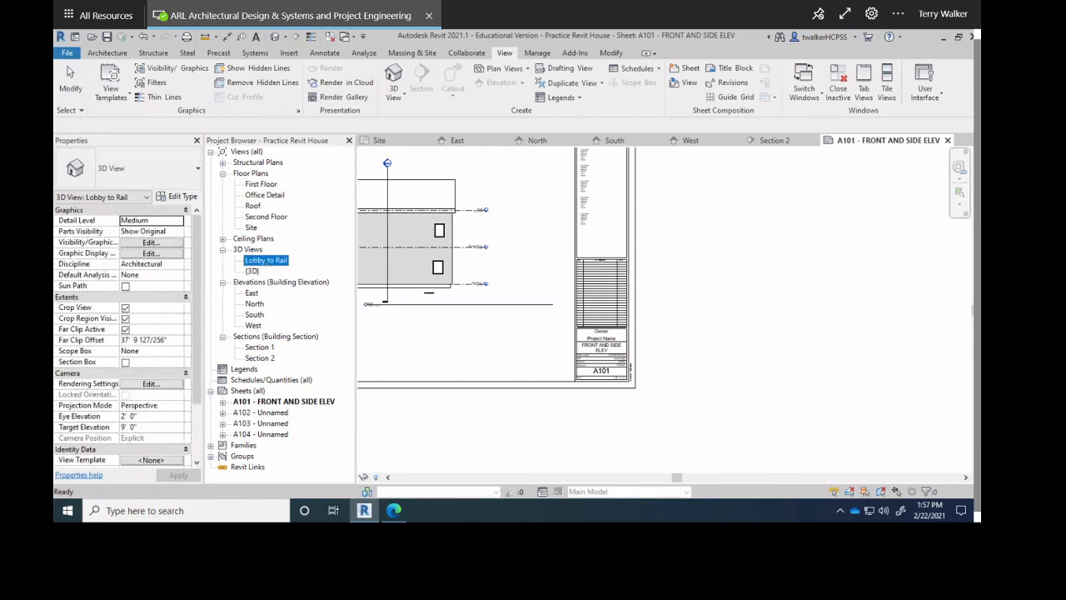
pyautogui.moveTo(501, 350); pyautogui.dragTo(503, 350)
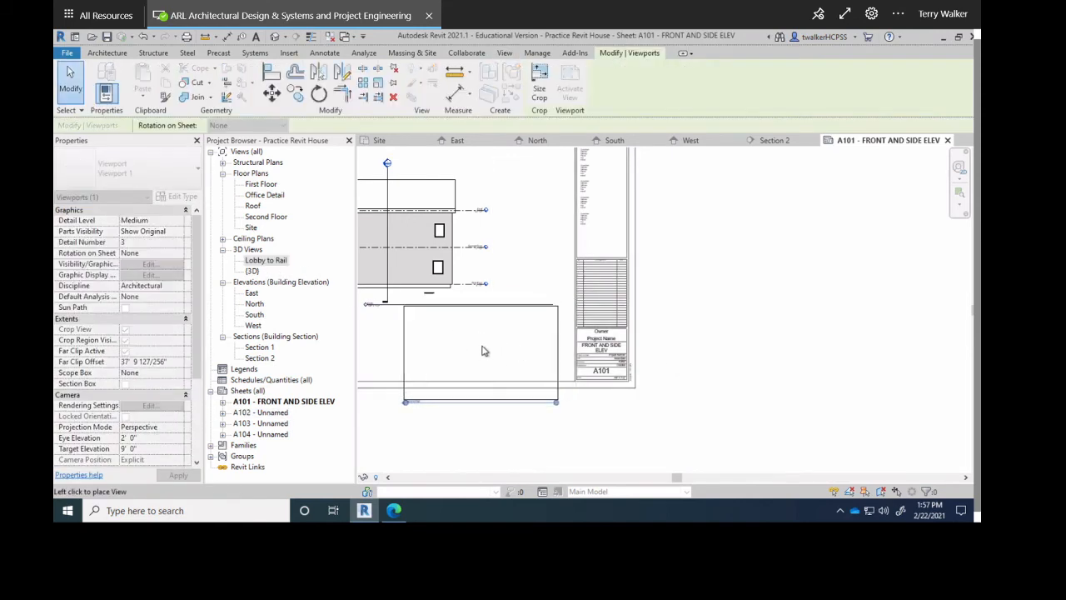
pyautogui.scroll(-2, 488, 362)
pyautogui.scroll(-2, 554, 454)
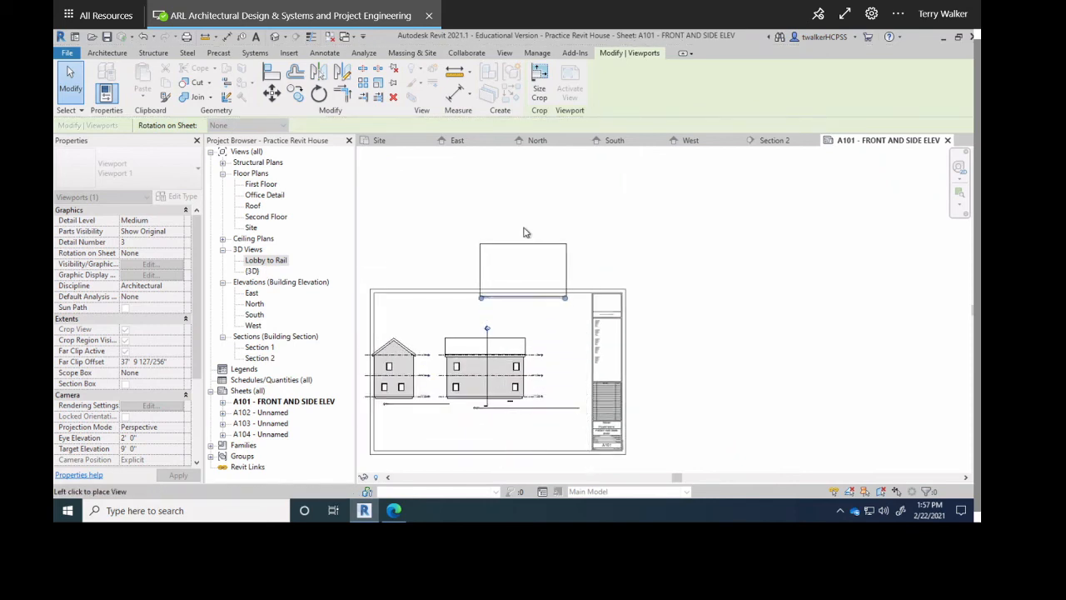
pyautogui.click(501, 250)
pyautogui.scroll(3, 501, 250)
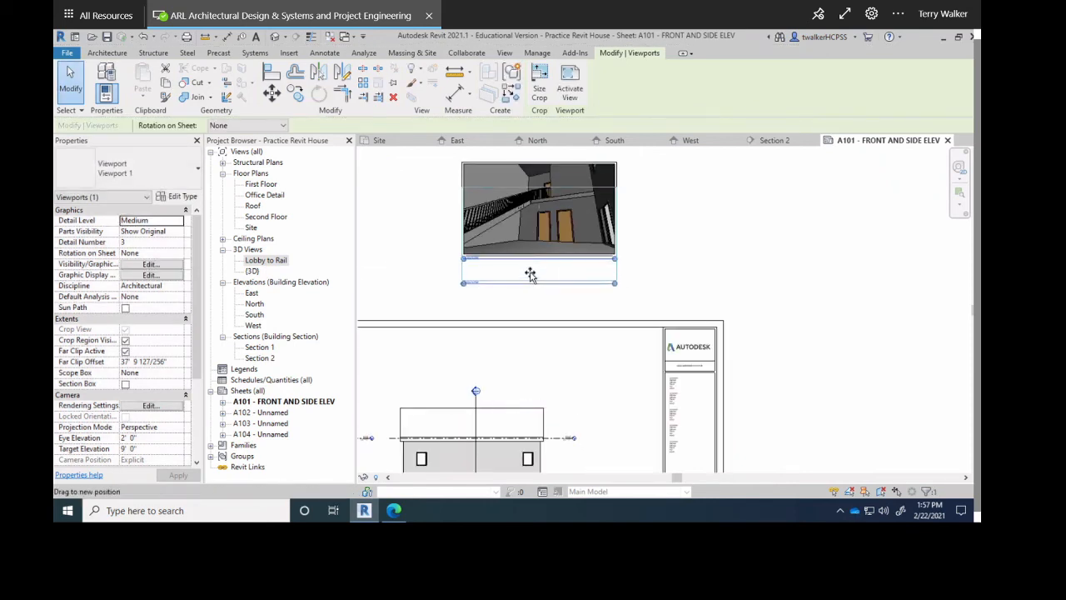
pyautogui.press('Escape')
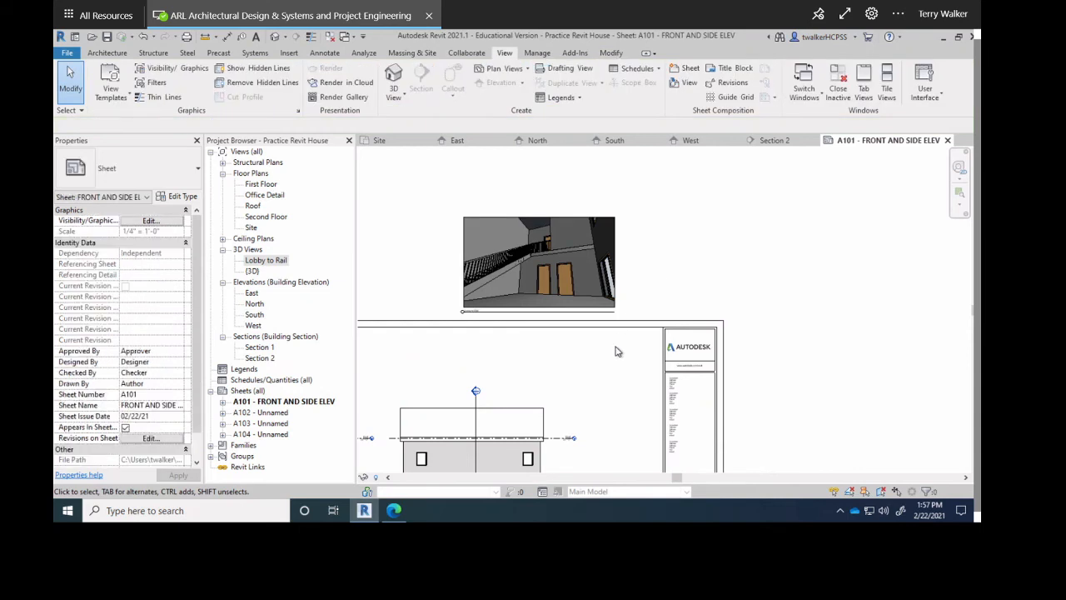
pyautogui.scroll(-2, 583, 473)
pyautogui.moveTo(757, 336); pyautogui.dragTo(811, 261, button='middle')
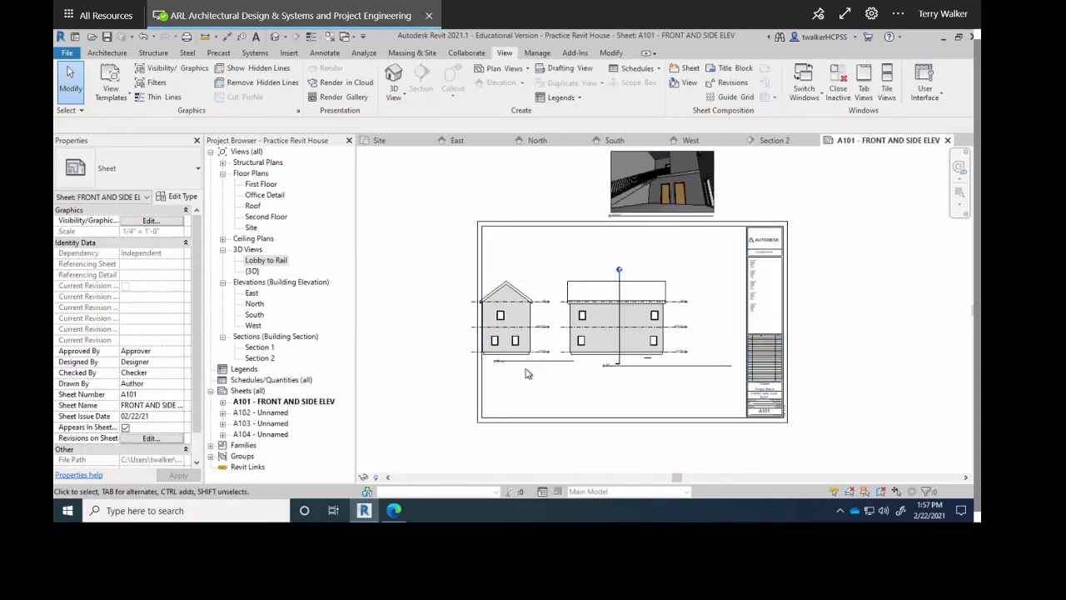
pyautogui.click(511, 332)
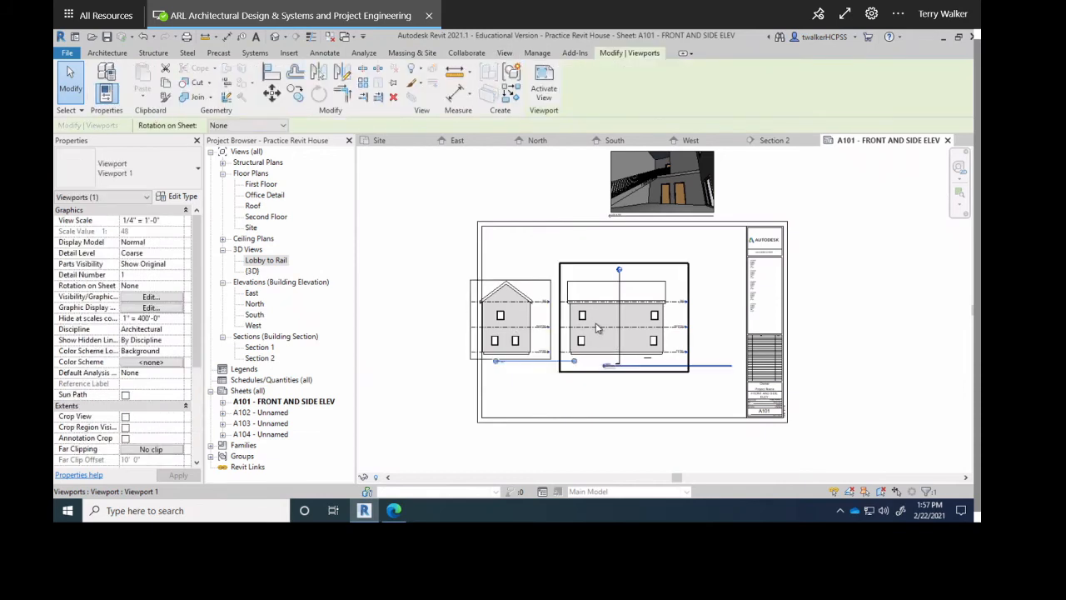
pyautogui.click(444, 363)
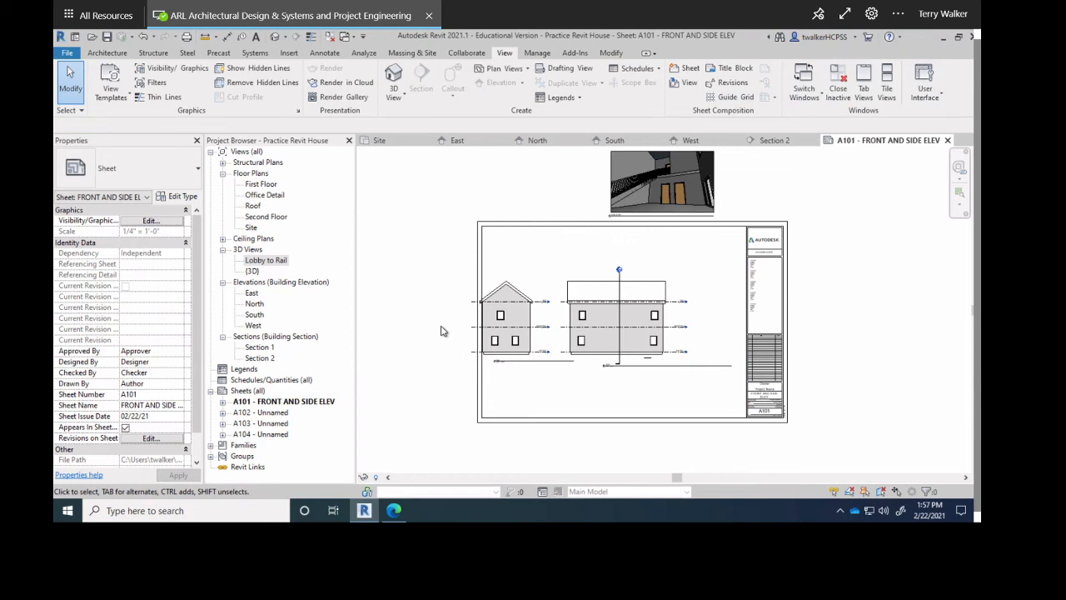
pyautogui.scroll(-2, 441, 331)
pyautogui.scroll(1, 467, 316)
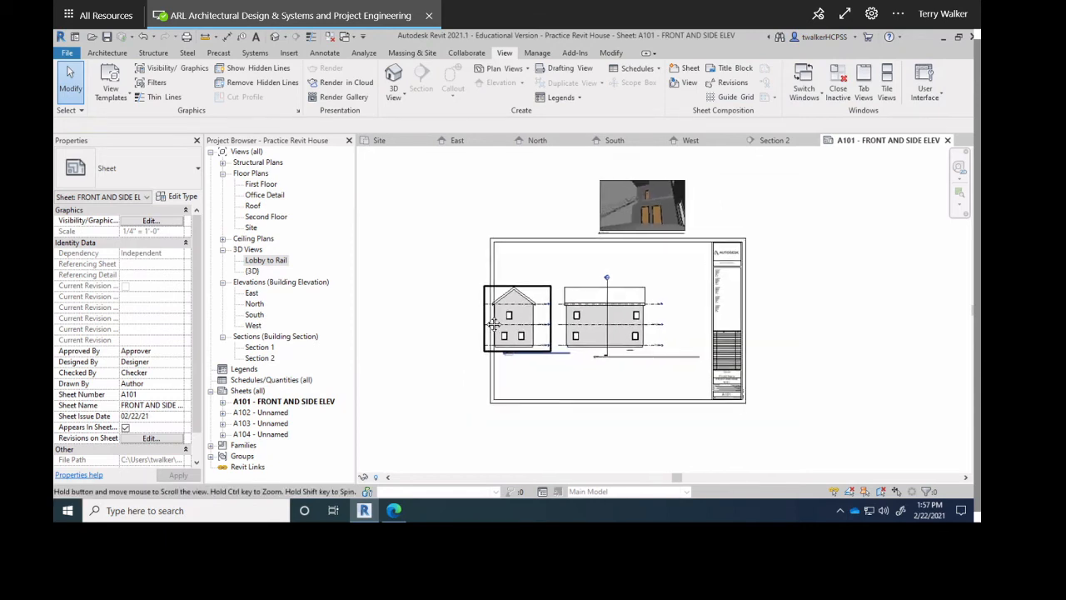
pyautogui.moveTo(587, 292); pyautogui.dragTo(598, 317, button='middle')
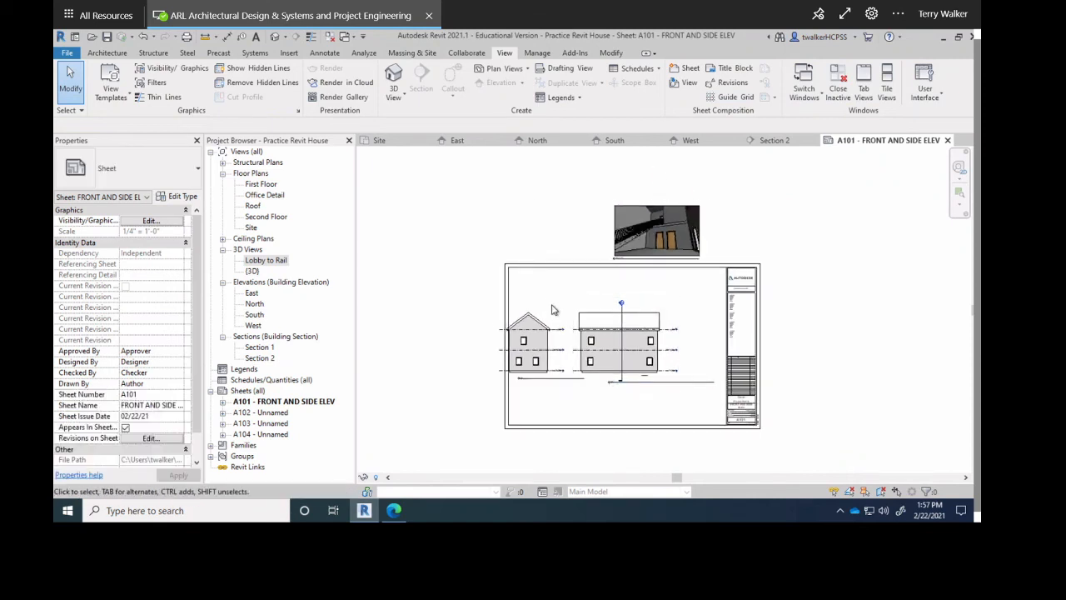
# Open the First Floor plan, switch to Architecture tools, and recentre the plan in the view.
pyautogui.doubleClick(248, 186)
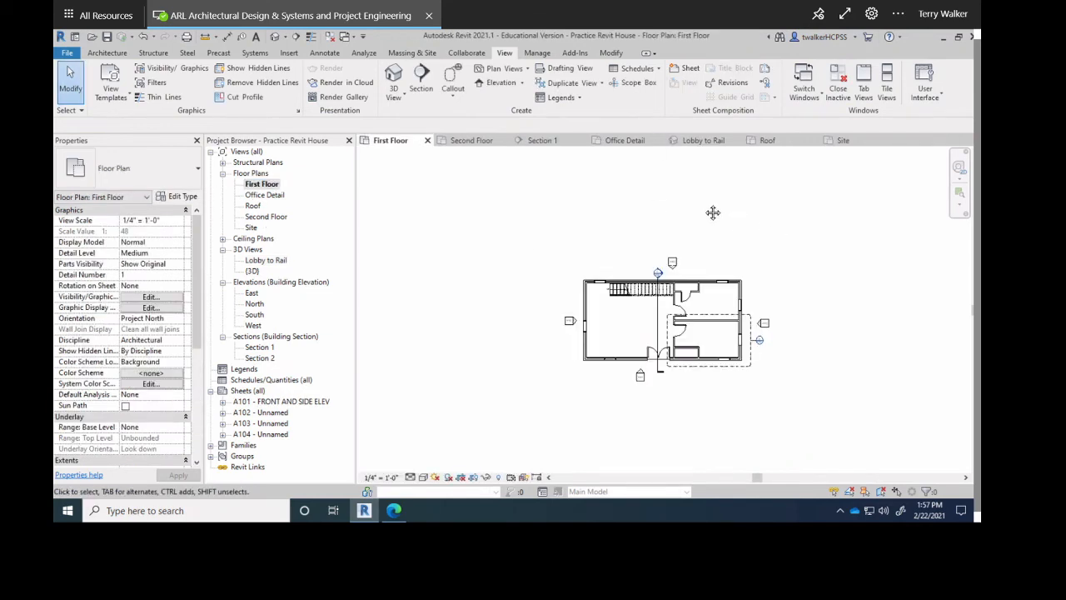
pyautogui.scroll(2, 589, 304)
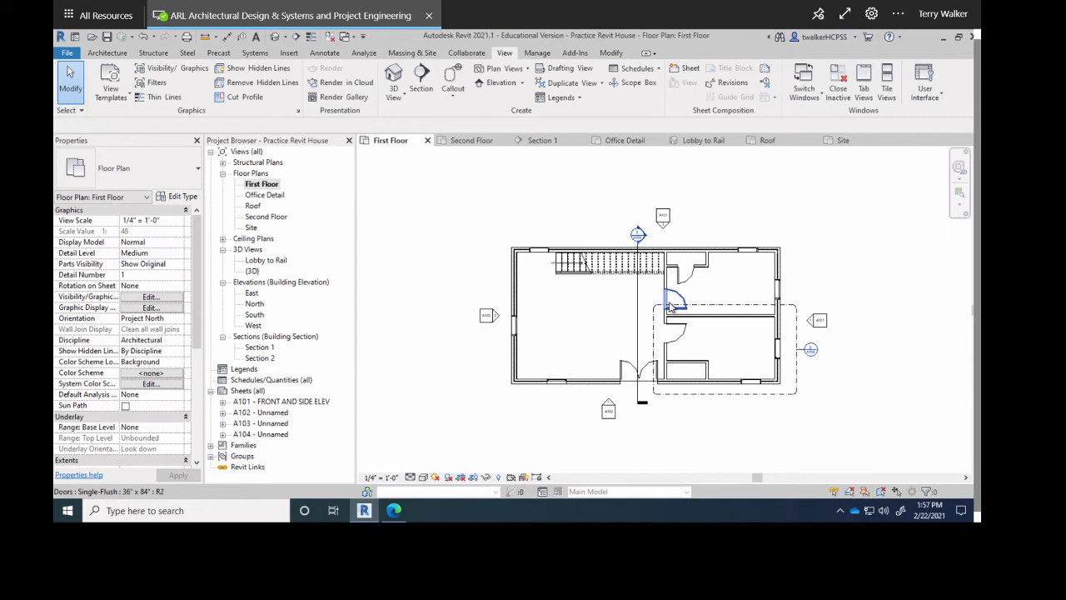
pyautogui.click(108, 53)
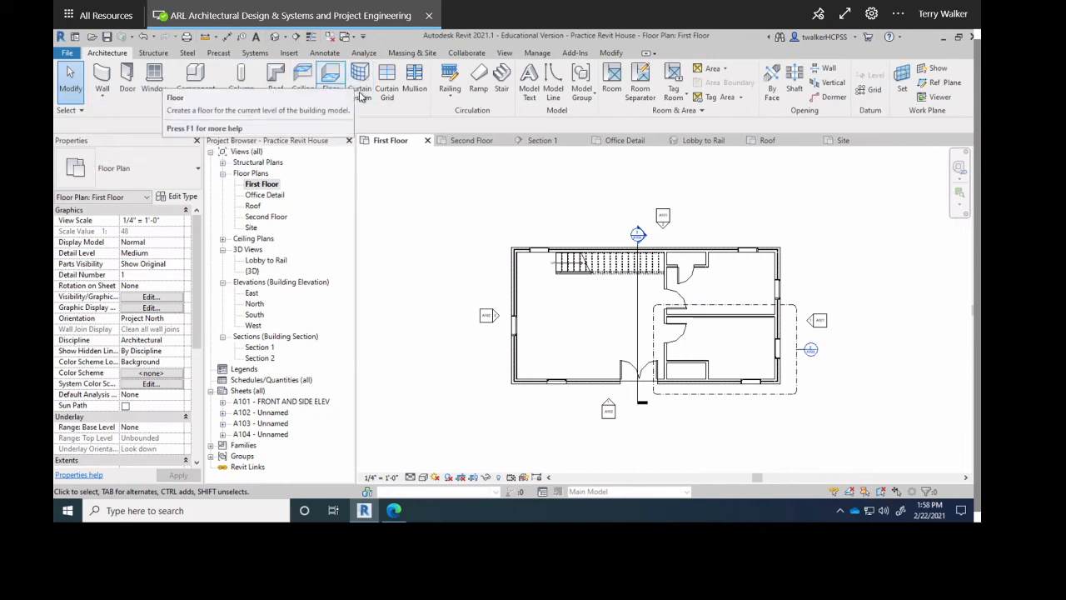
pyautogui.moveTo(535, 312); pyautogui.dragTo(503, 263, button='middle')
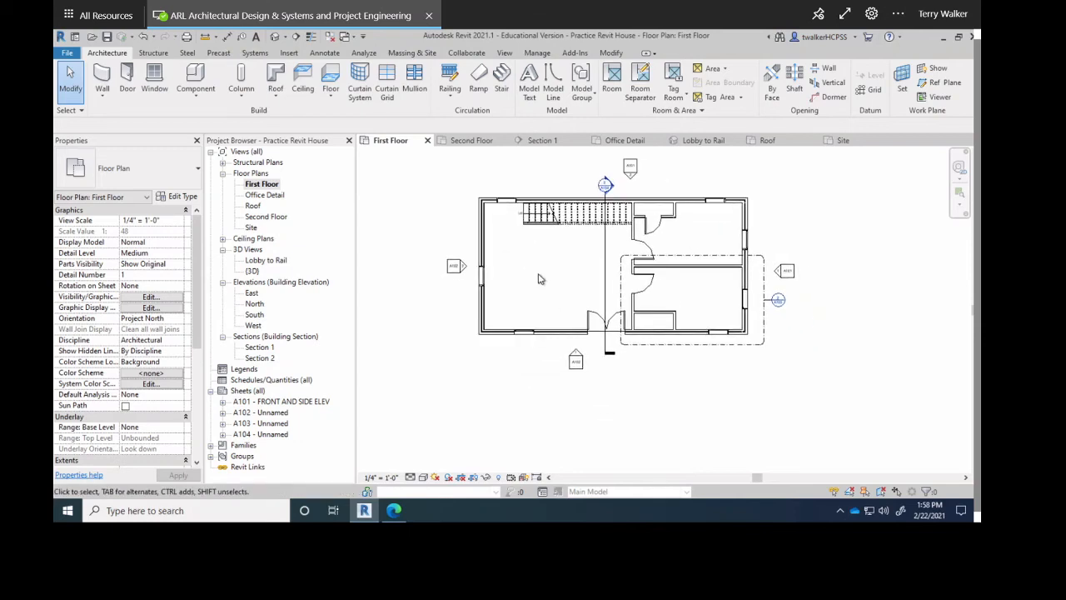
pyautogui.scroll(-1, 543, 278)
pyautogui.moveTo(550, 341); pyautogui.dragTo(538, 362, button='middle')
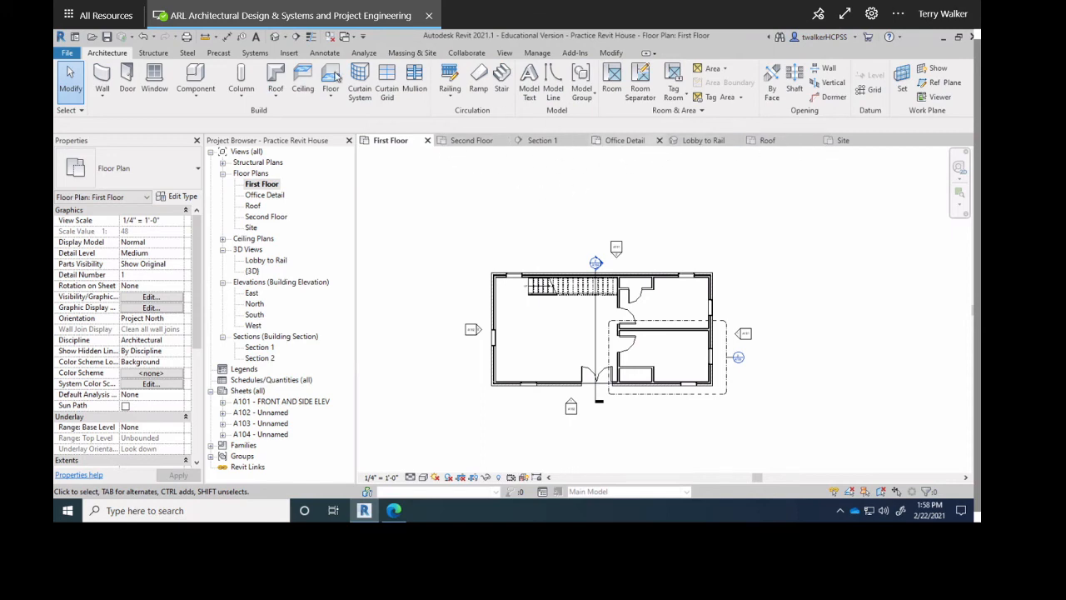
# In the default 3D view, change the long brick front wall to Curtain Wall: Storefront.
pyautogui.click(276, 36)
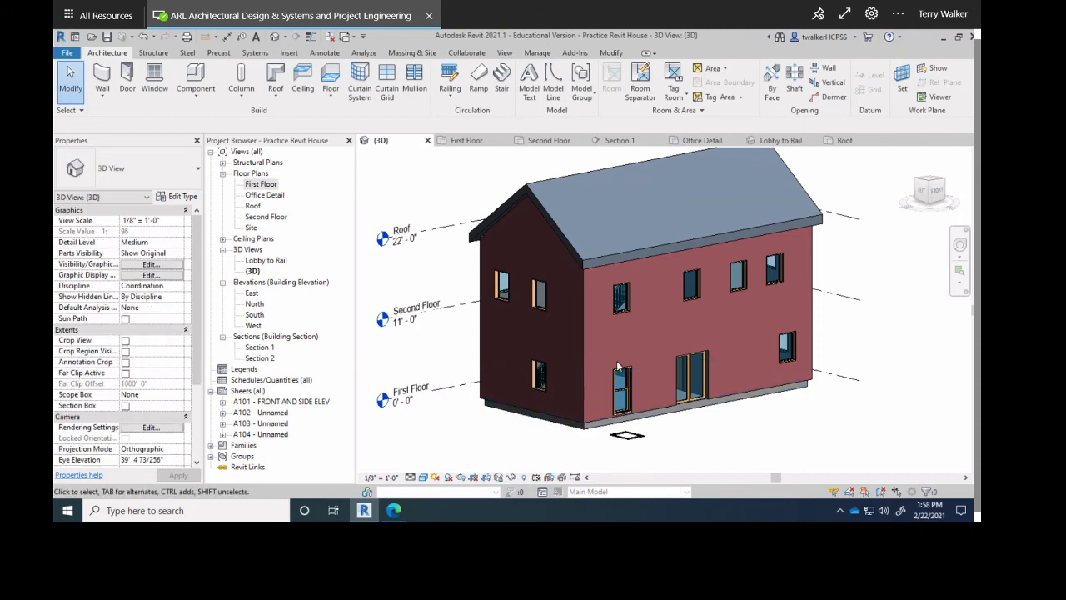
pyautogui.scroll(4, 648, 342)
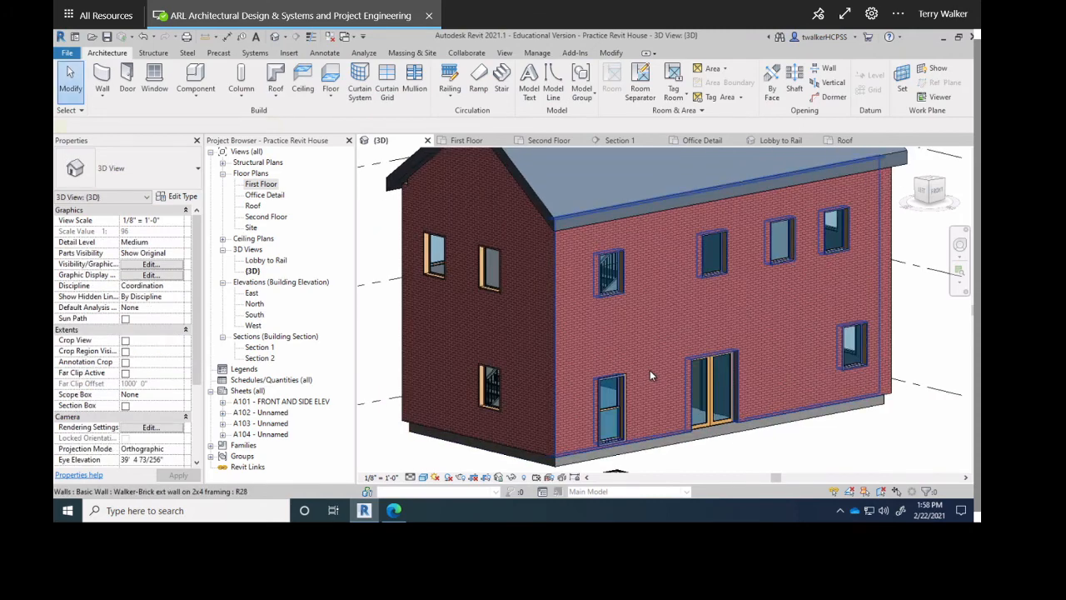
pyautogui.click(650, 370)
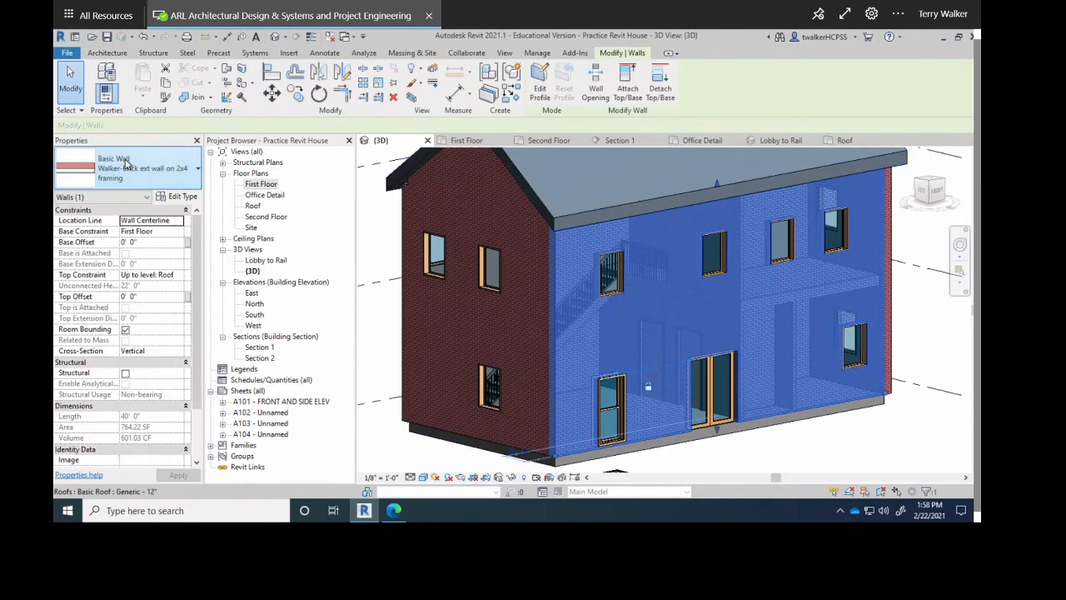
pyautogui.click(197, 168)
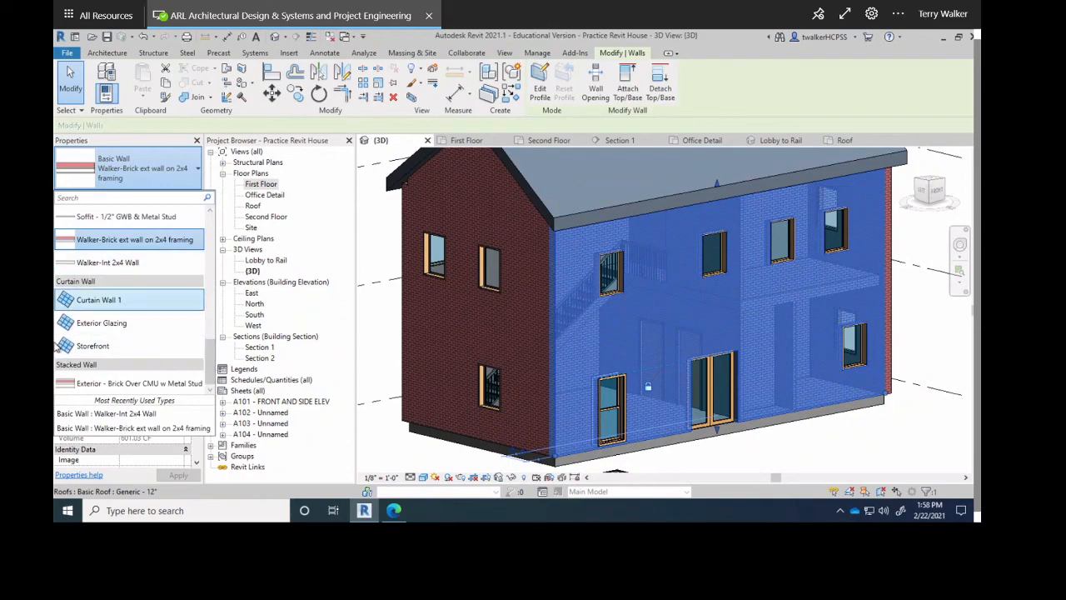
pyautogui.click(95, 346)
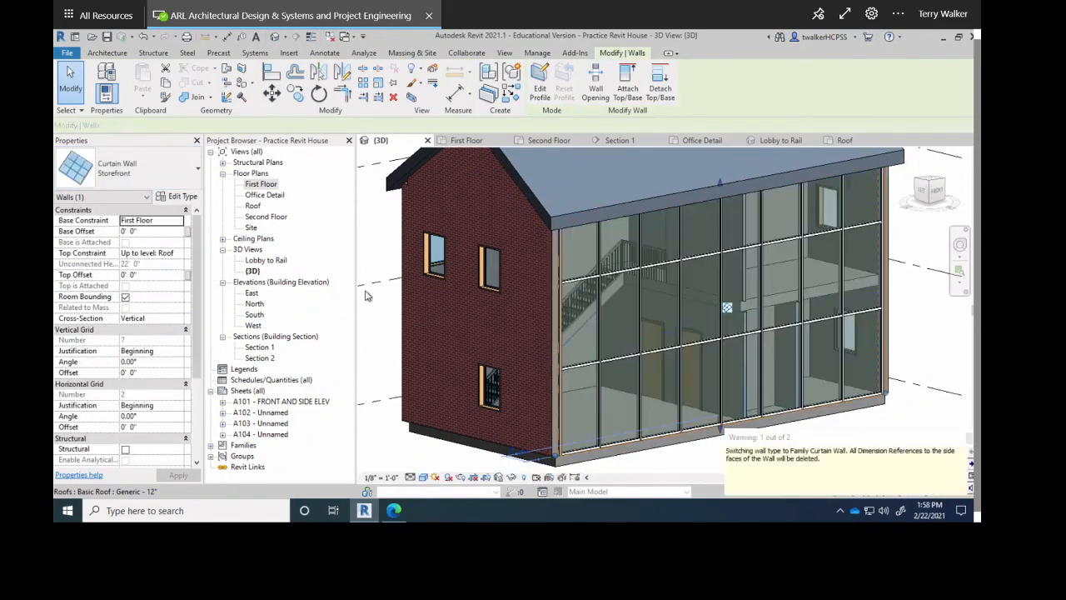
pyautogui.click(379, 248)
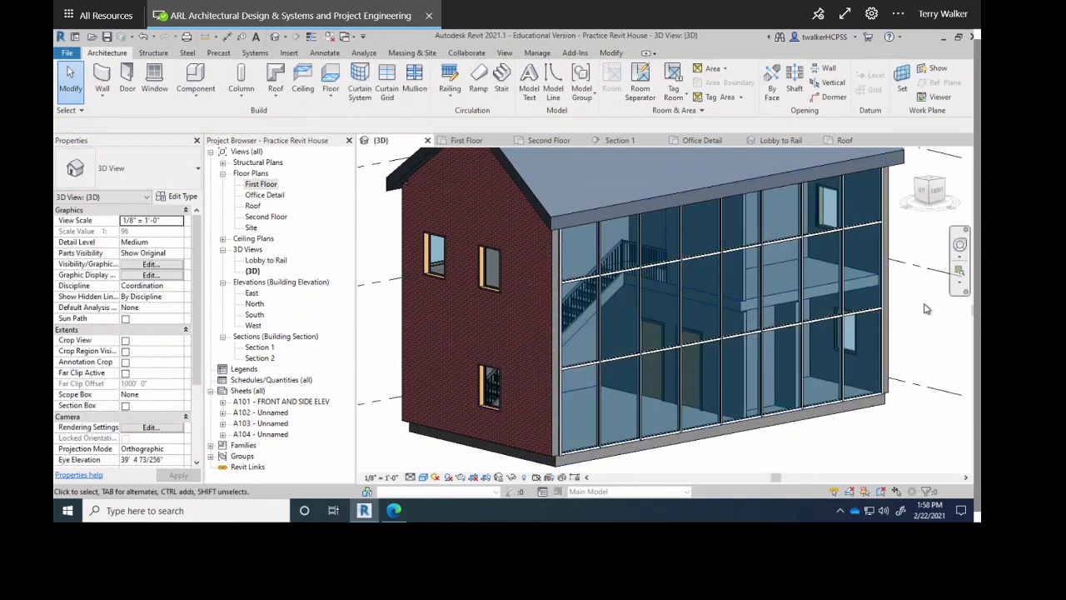
pyautogui.click(794, 329)
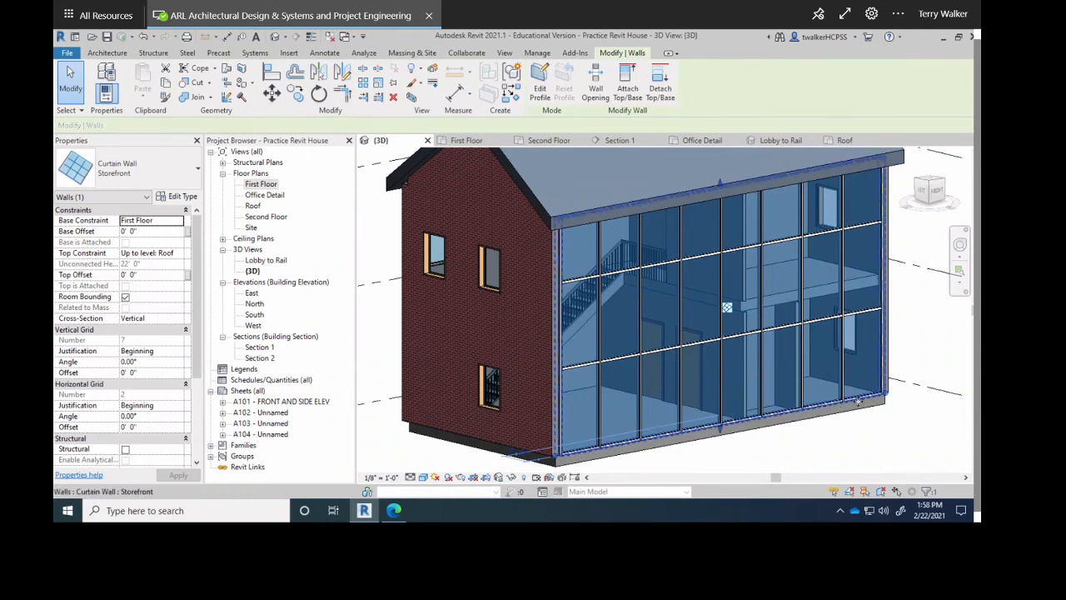
# Undo the Storefront change to restore the brick wall, and bring the Kohler Design Tools page over Revit.
pyautogui.hotkey('ctrl', 'z')
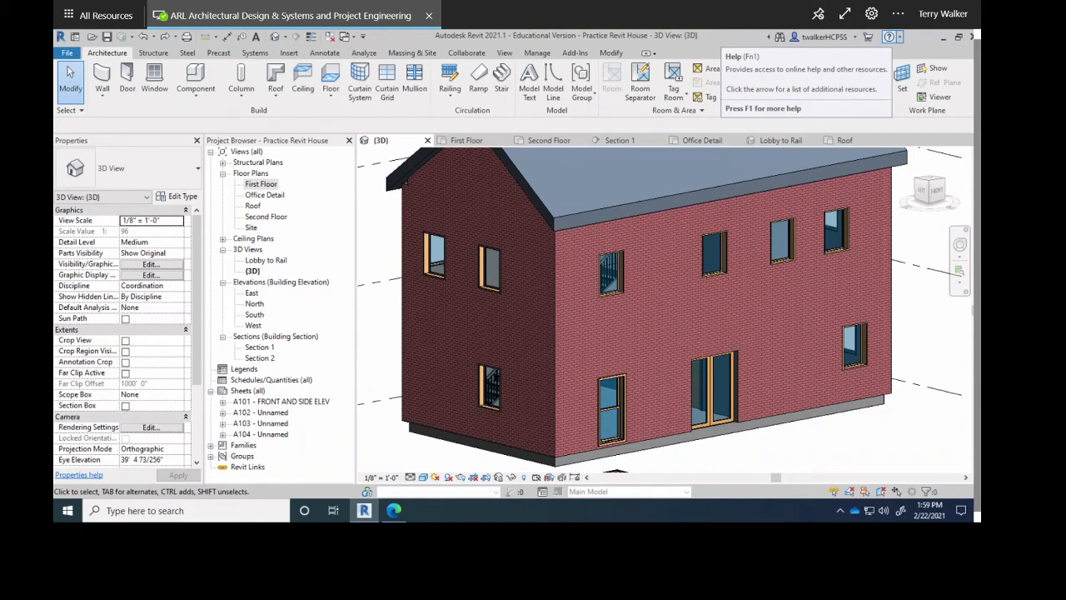
pyautogui.moveTo(980, 144); pyautogui.dragTo(473, 55)
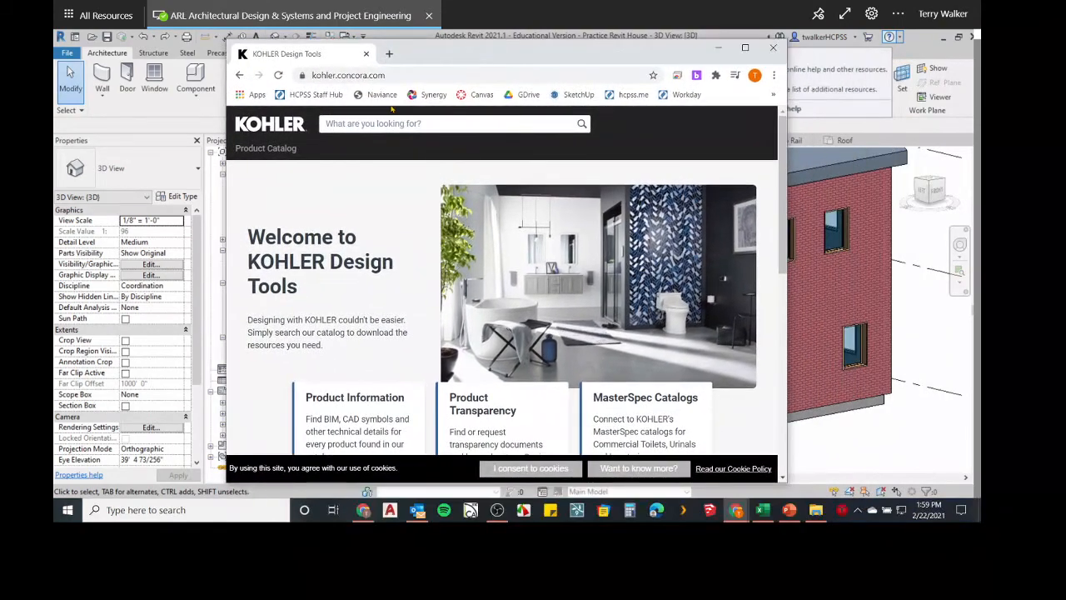
# Reach the Kohler product catalog and download the K-3983-S Reach toilet's RFA family file.
pyautogui.click(239, 75)
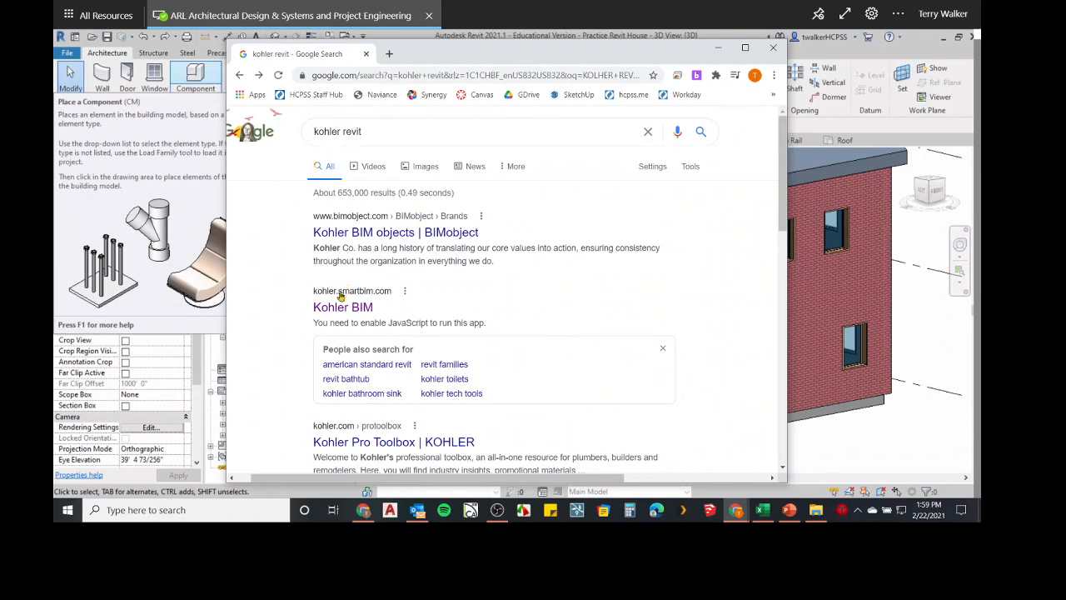
pyautogui.scroll(-3, 345, 289)
pyautogui.scroll(2, 329, 233)
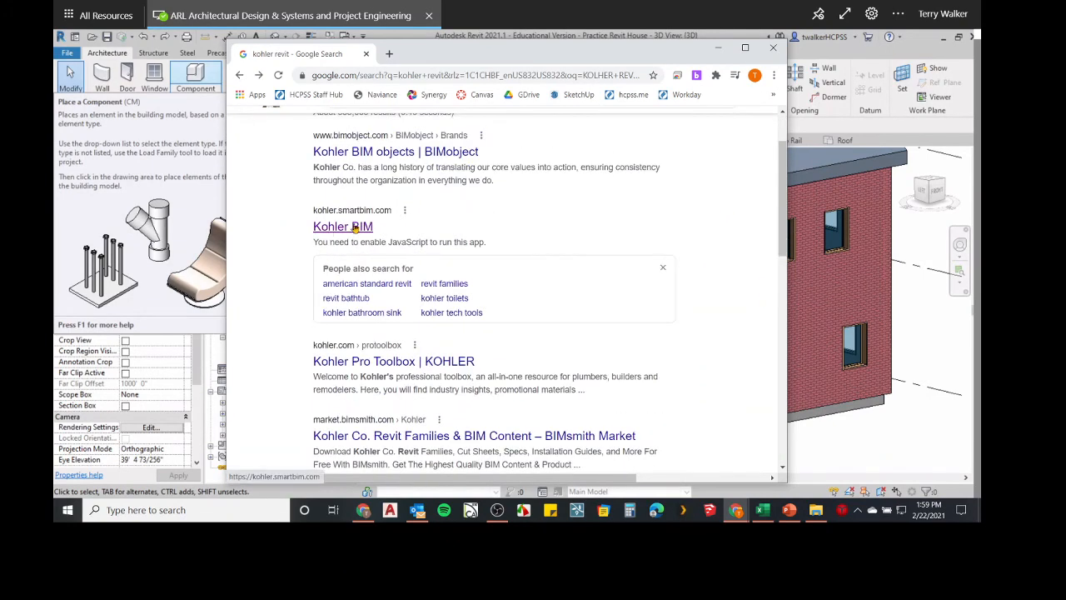
pyautogui.scroll(1, 332, 237)
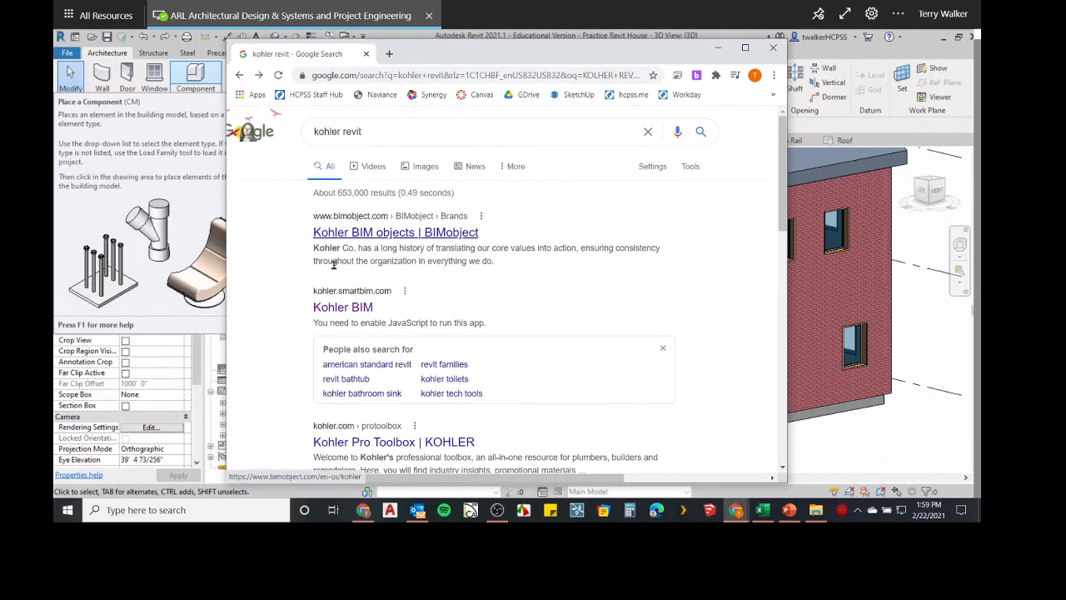
pyautogui.click(332, 309)
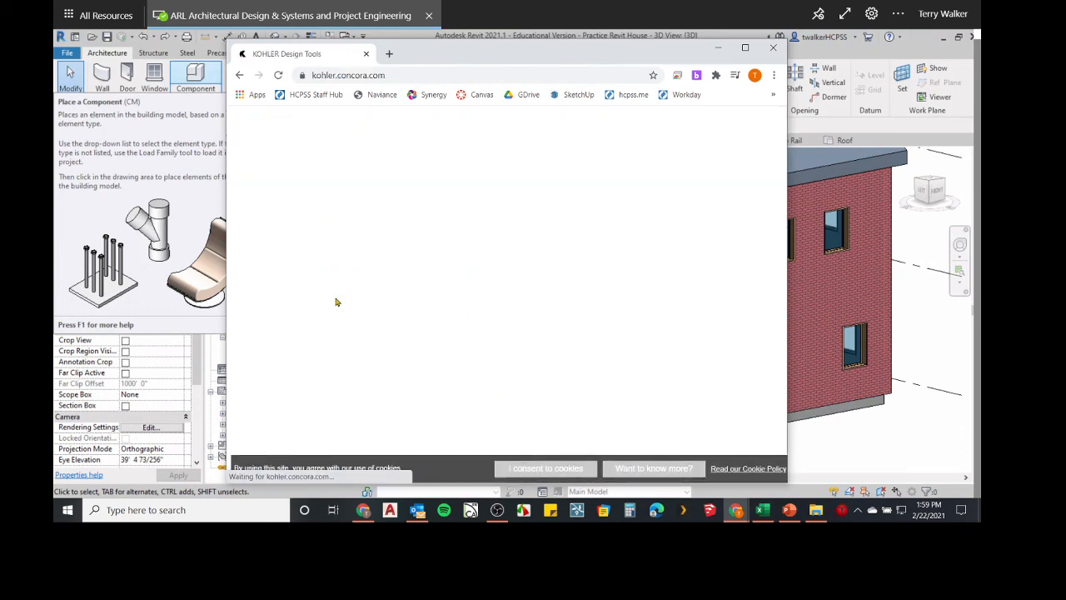
pyautogui.scroll(-10, 337, 302)
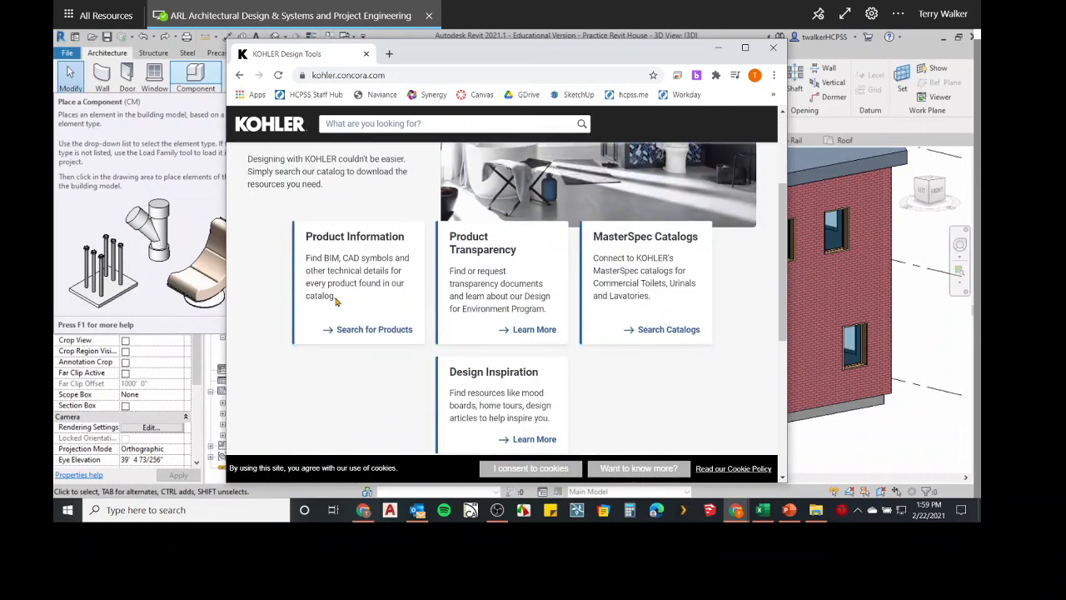
pyautogui.scroll(10, 499, 299)
pyautogui.scroll(-1, 606, 297)
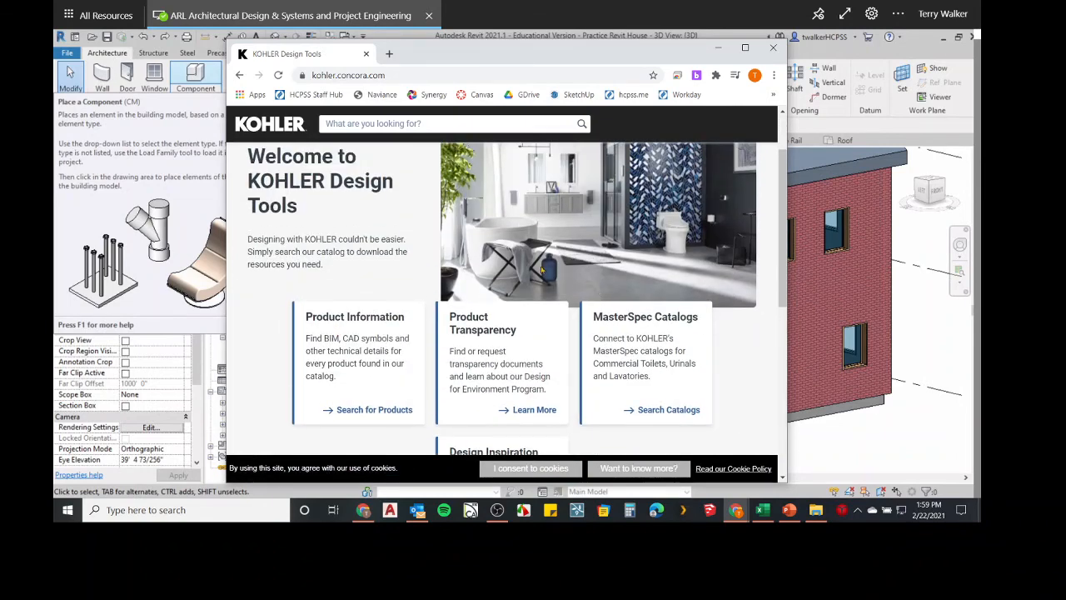
pyautogui.click(391, 411)
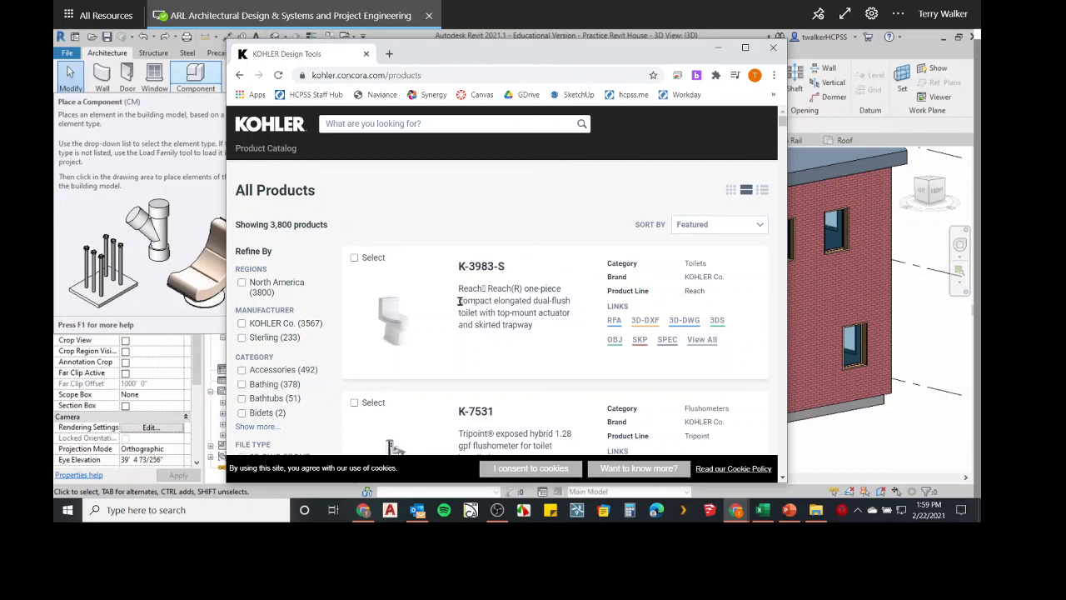
pyautogui.click(614, 328)
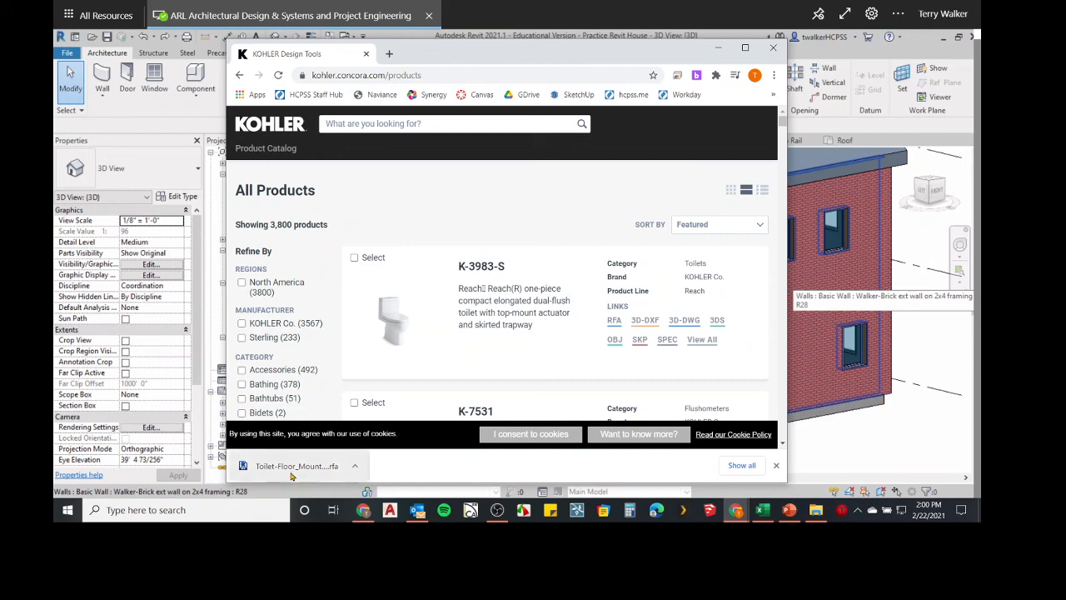
# Start a Component placement, cancel Load Family, and bring the Kohler catalog window back in front.
pyautogui.moveTo(473, 52); pyautogui.dragTo(545, 167)
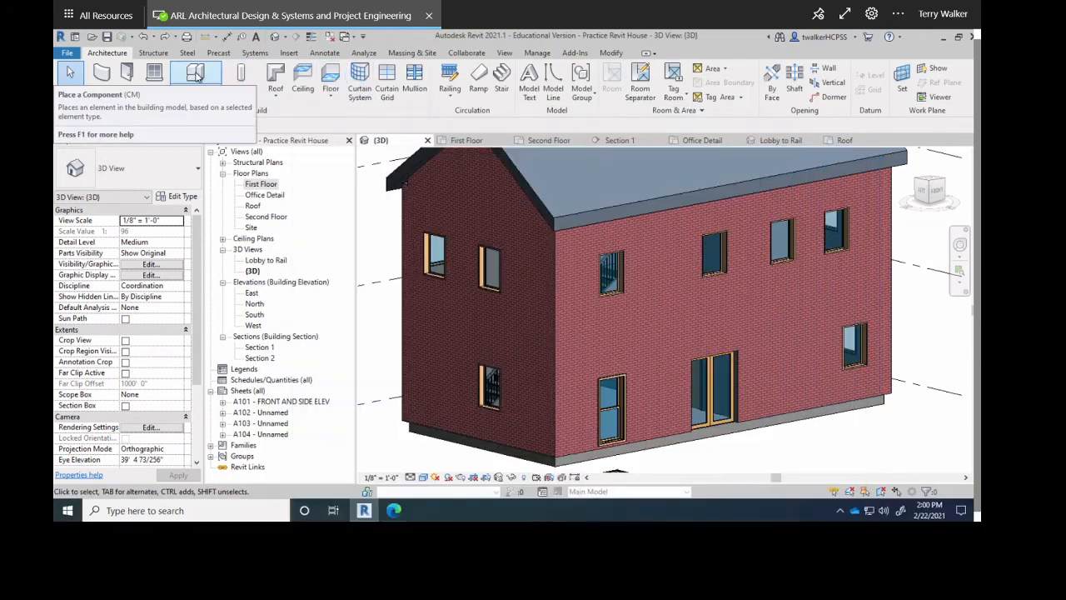
pyautogui.click(195, 79)
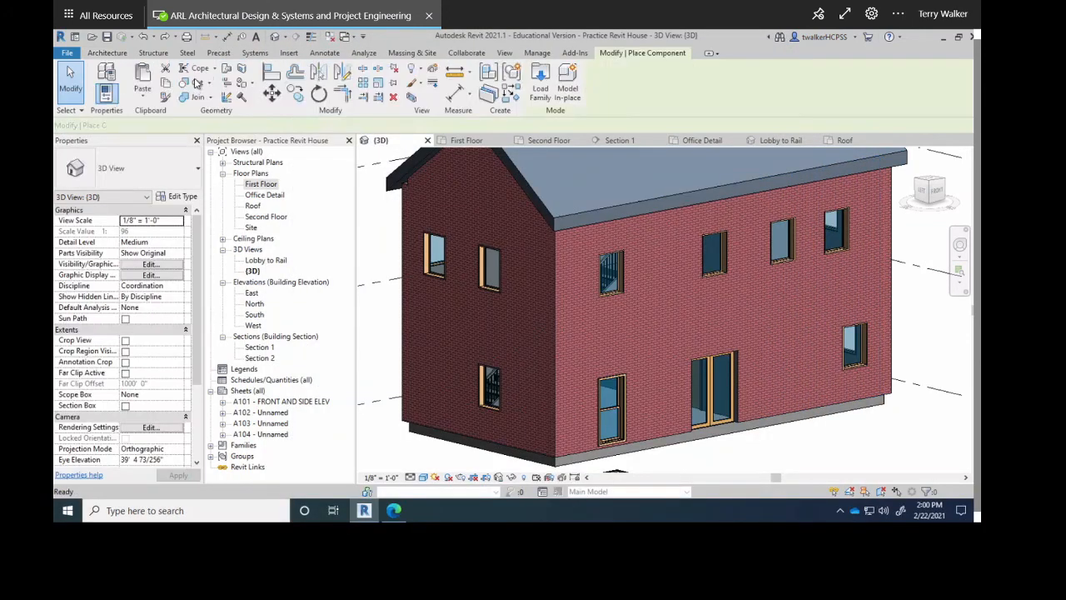
pyautogui.click(534, 78)
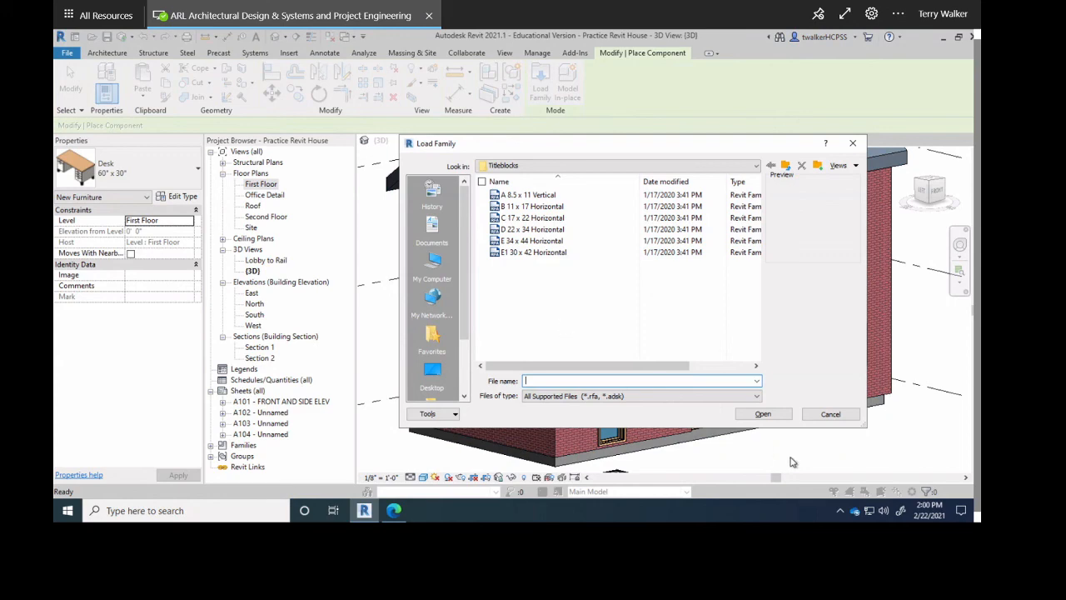
pyautogui.click(831, 415)
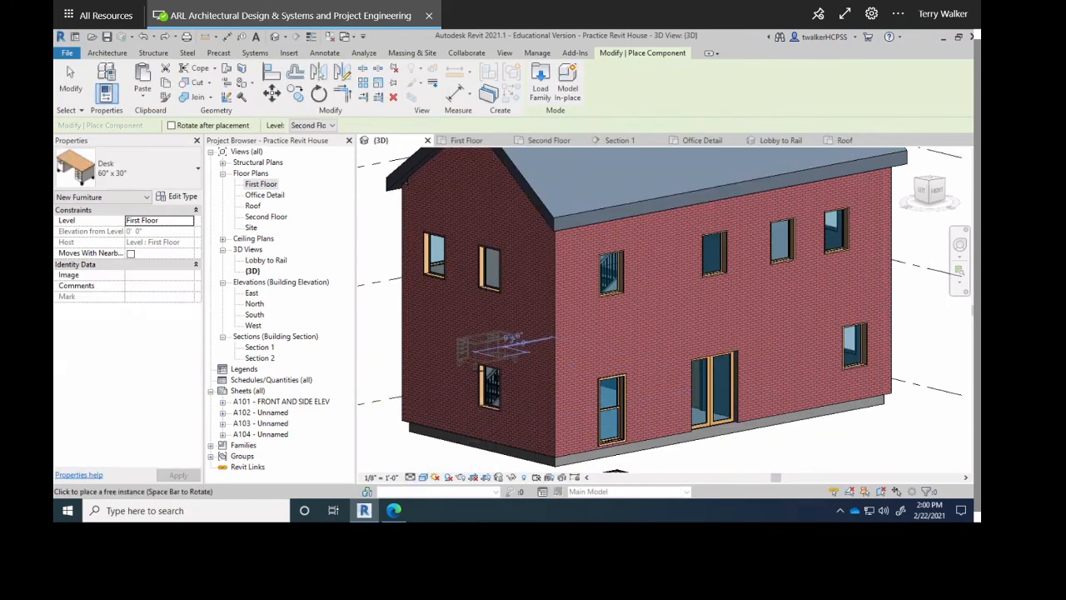
pyautogui.hotkey('alt', 'Tab')
pyautogui.moveTo(543, 170); pyautogui.dragTo(502, 118)
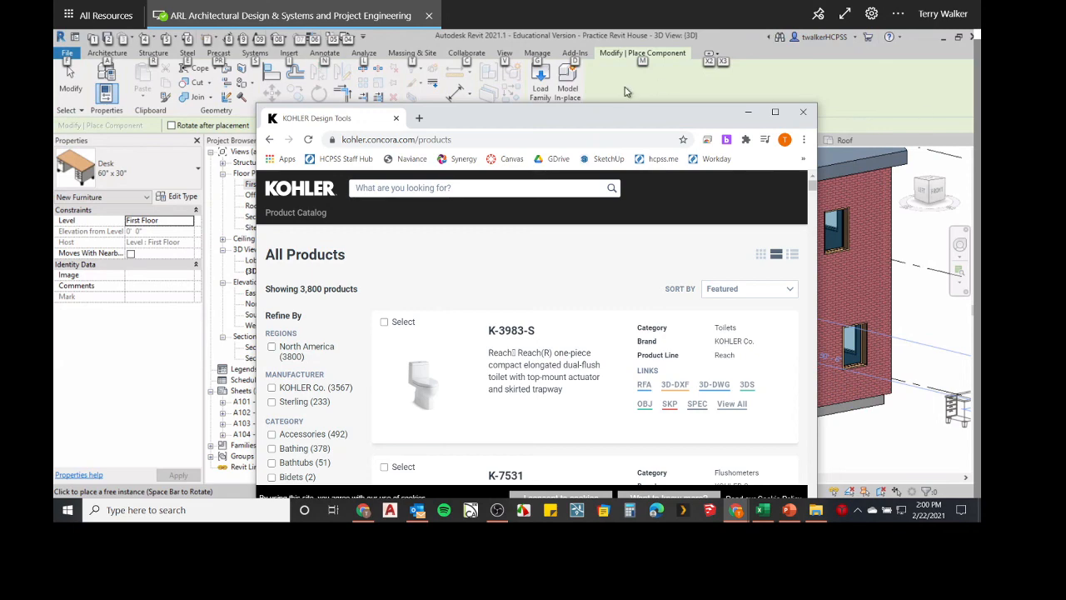
# Scroll through the Kohler product list in the browser.
pyautogui.moveTo(616, 116); pyautogui.dragTo(582, 94)
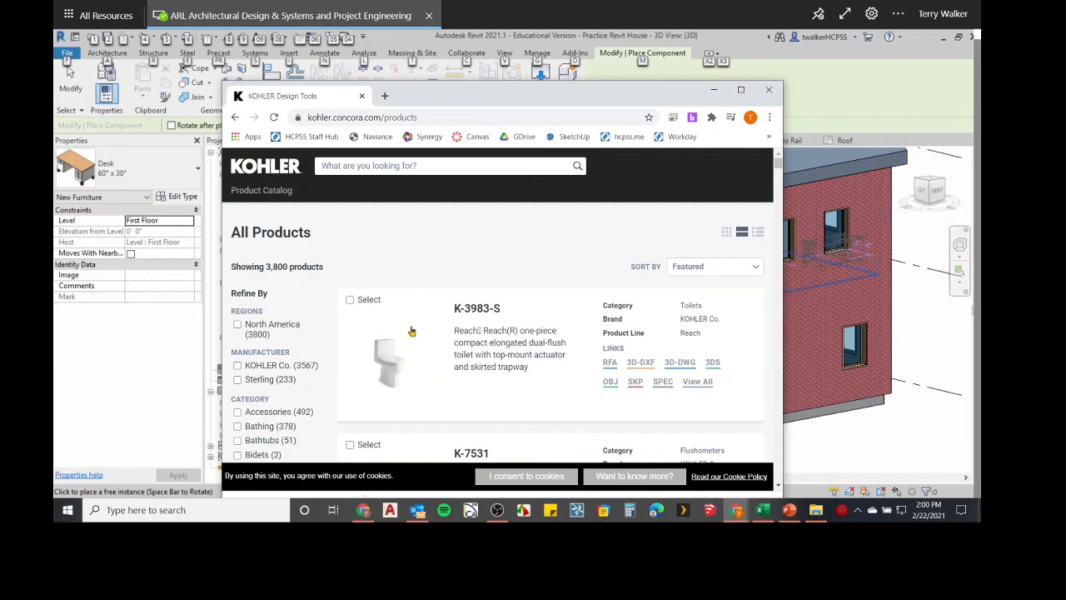
pyautogui.scroll(-8, 521, 275)
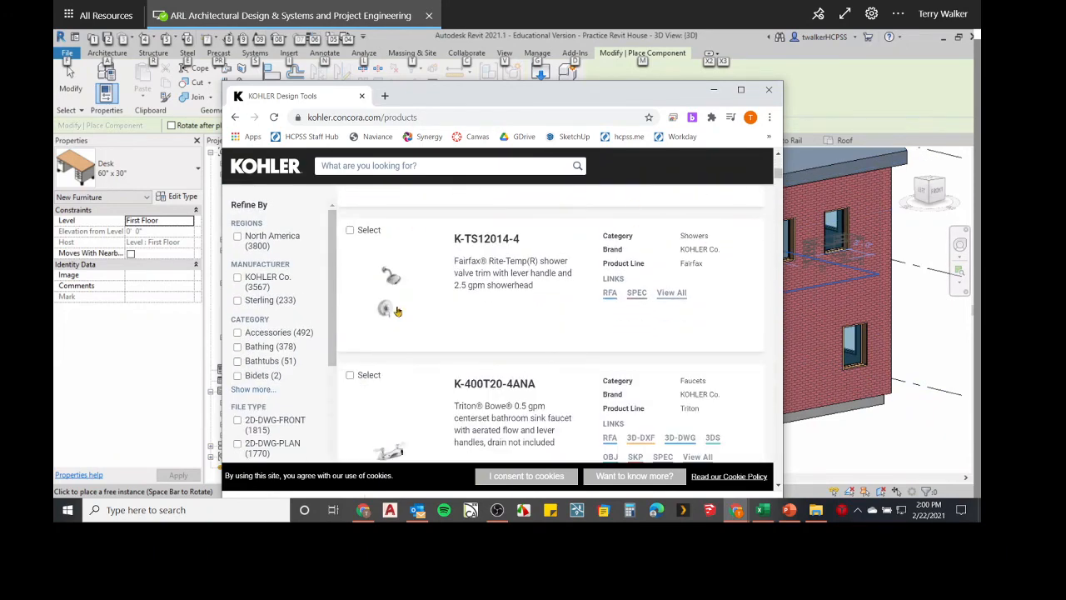
pyautogui.scroll(-5, 527, 337)
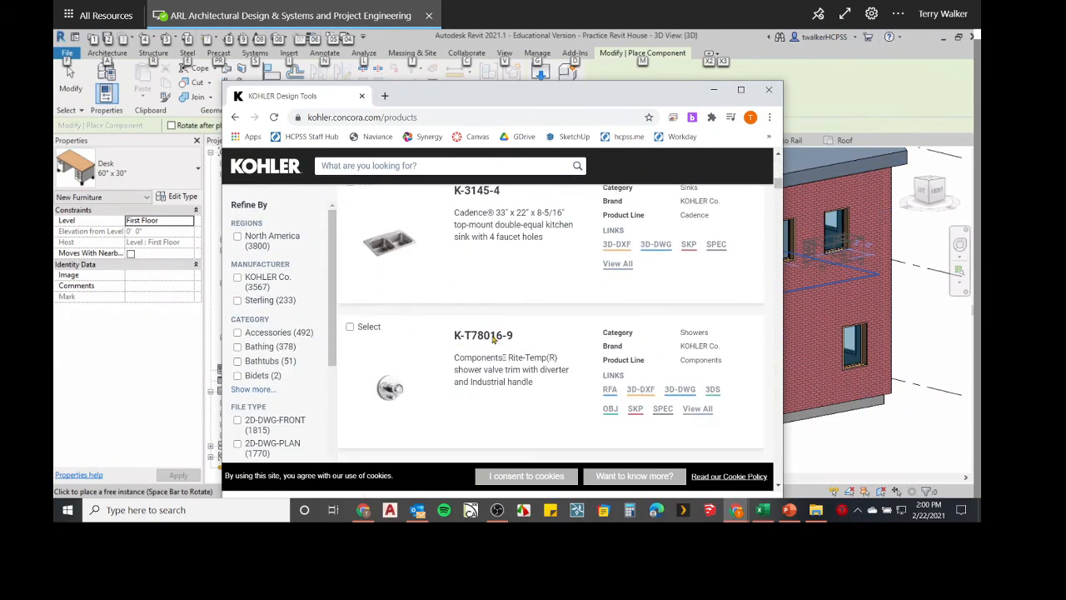
pyautogui.scroll(-10, 469, 292)
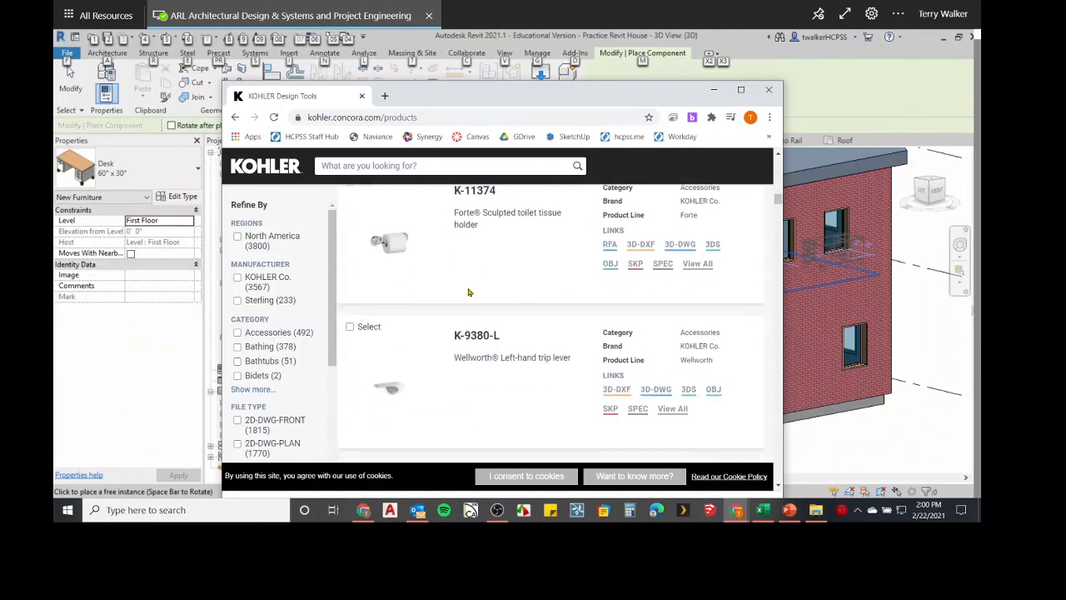
pyautogui.scroll(3, 468, 292)
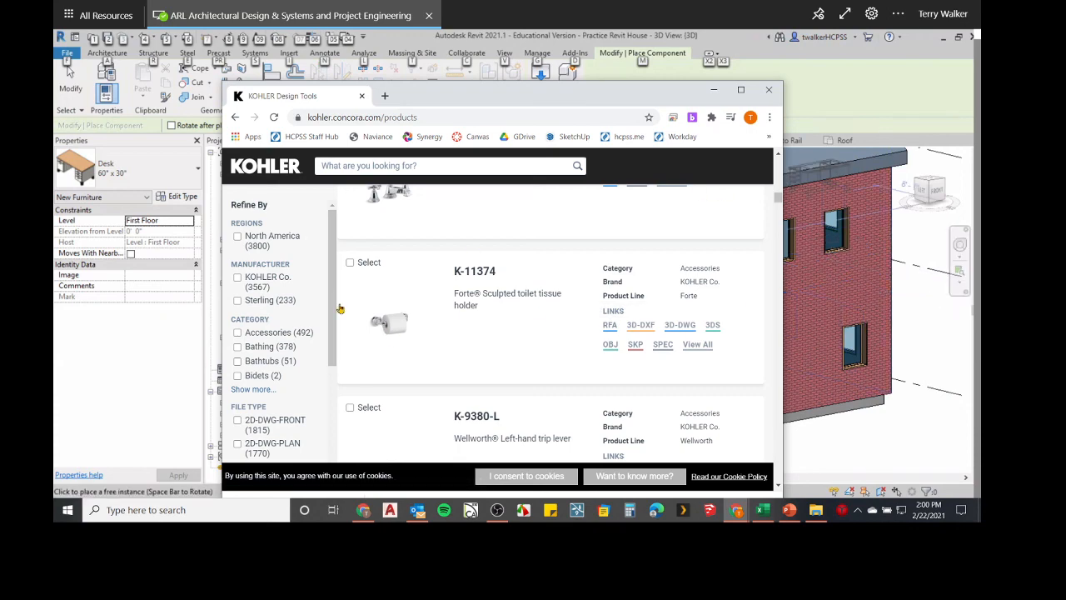
pyautogui.scroll(-1, 412, 305)
pyautogui.scroll(-2, 412, 305)
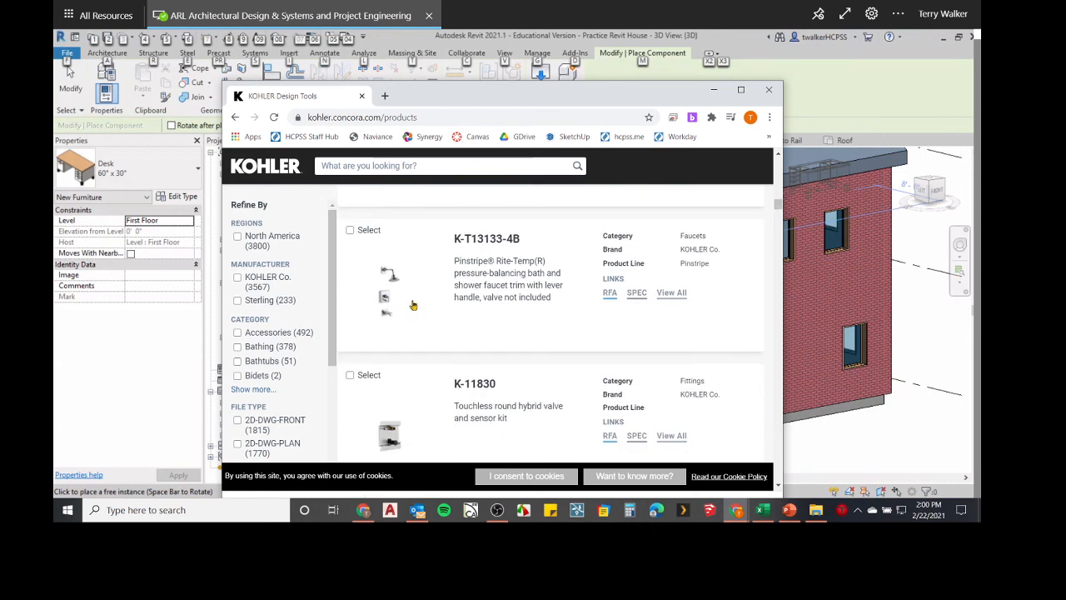
pyautogui.scroll(3, 392, 301)
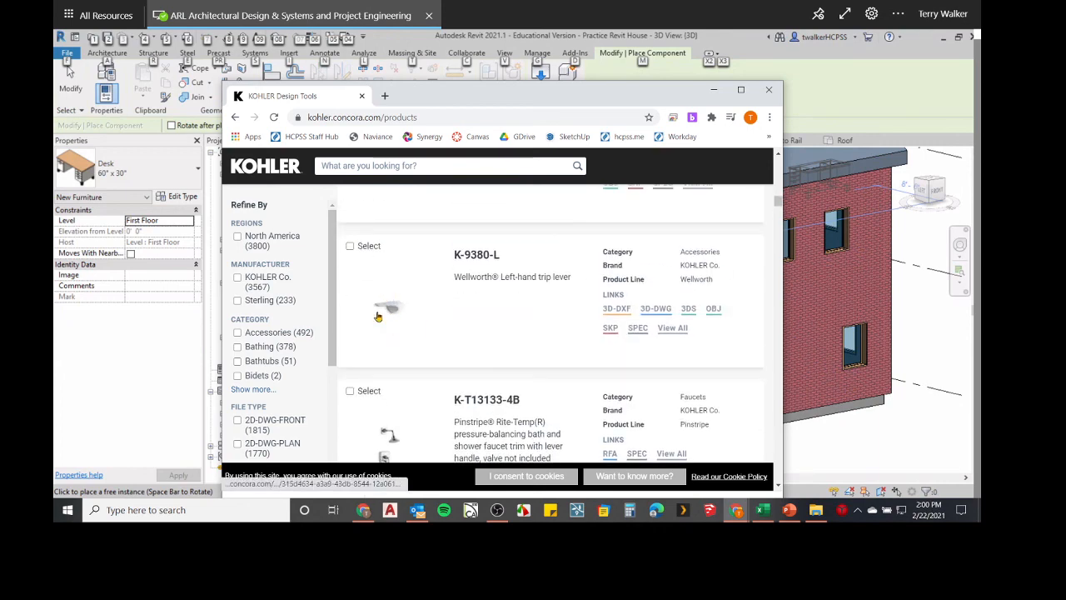
pyautogui.scroll(-3, 388, 310)
pyautogui.scroll(-1, 393, 316)
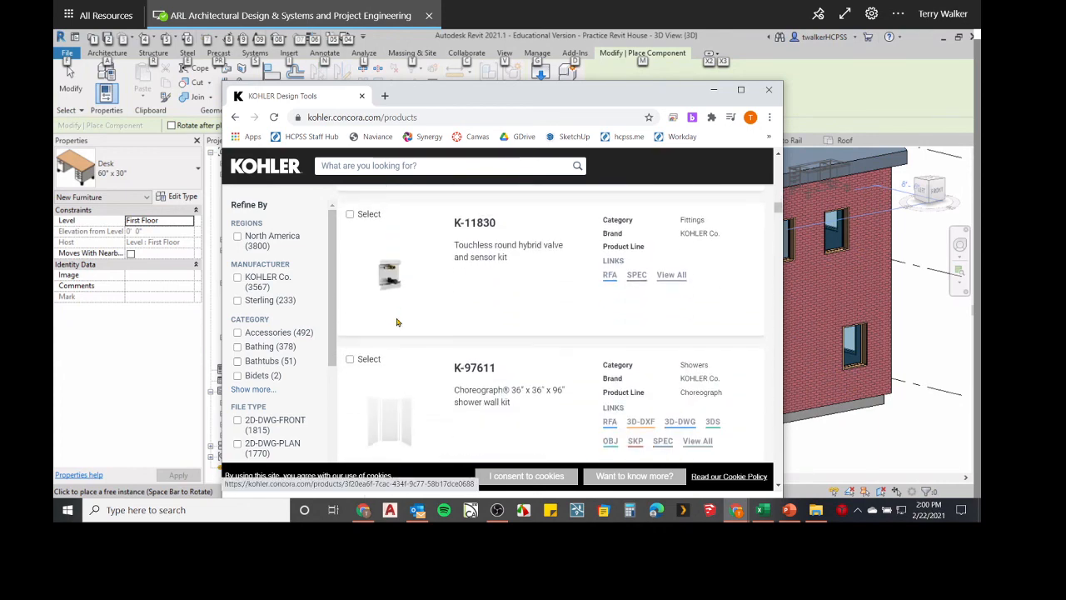
pyautogui.scroll(-2, 433, 353)
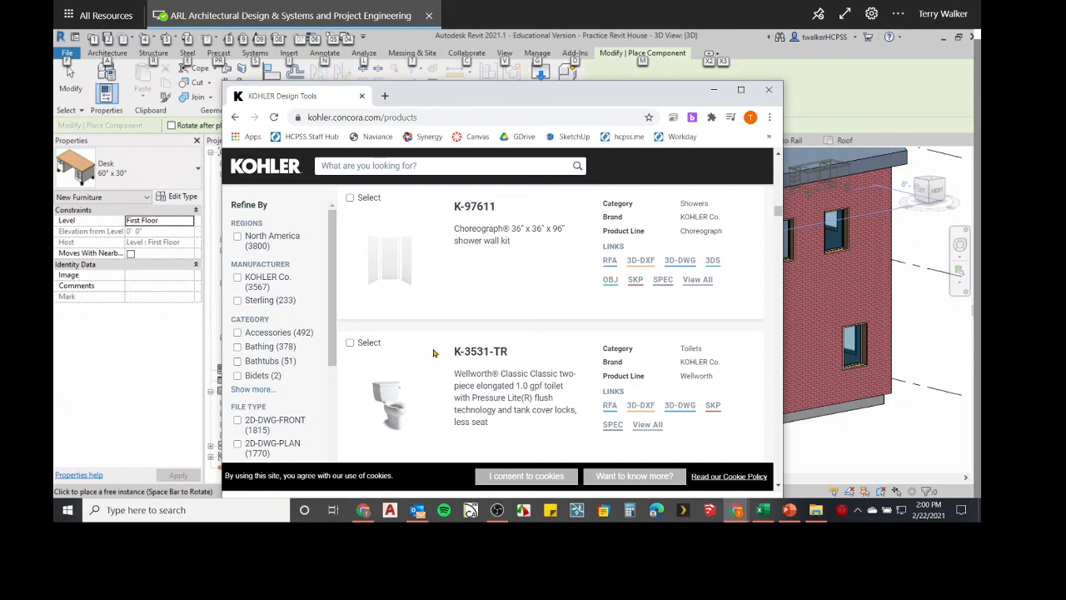
# Go back twice to the Google 'kohler revit' results and close the browser window.
pyautogui.click(237, 117)
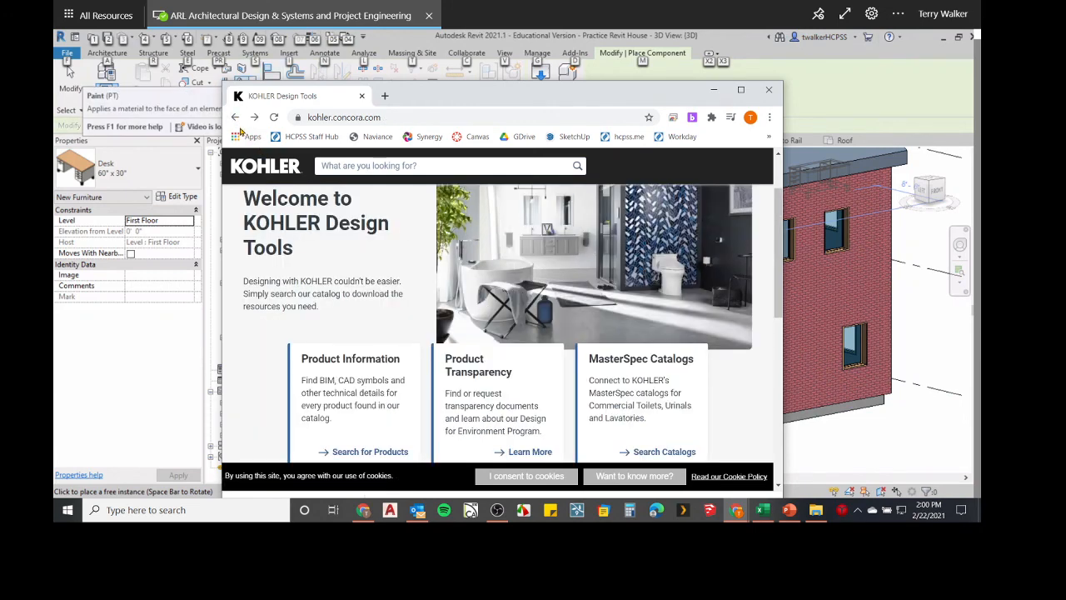
pyautogui.click(236, 116)
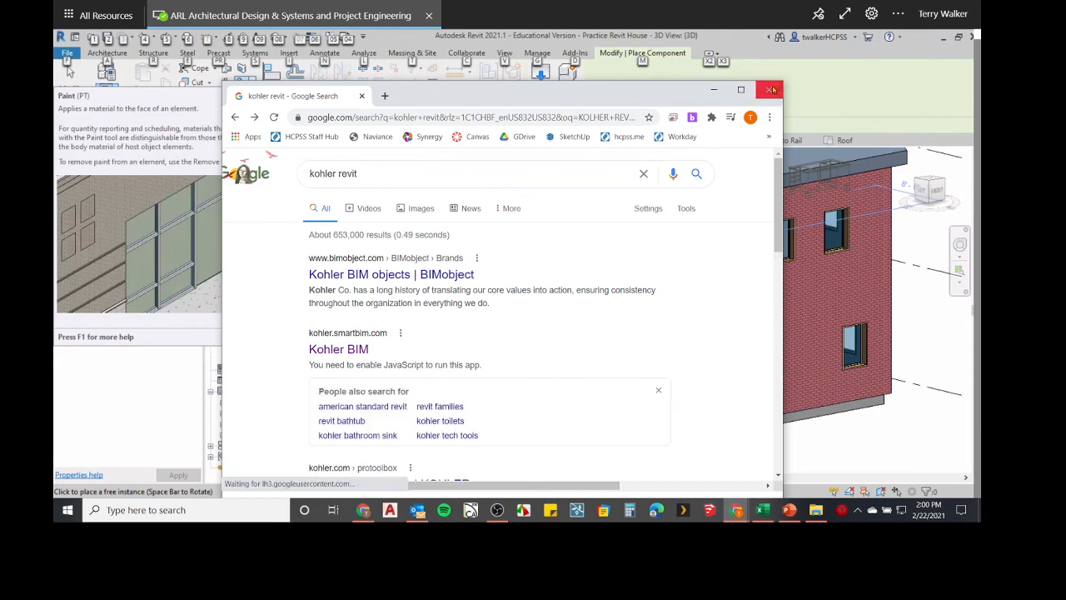
pyautogui.click(772, 89)
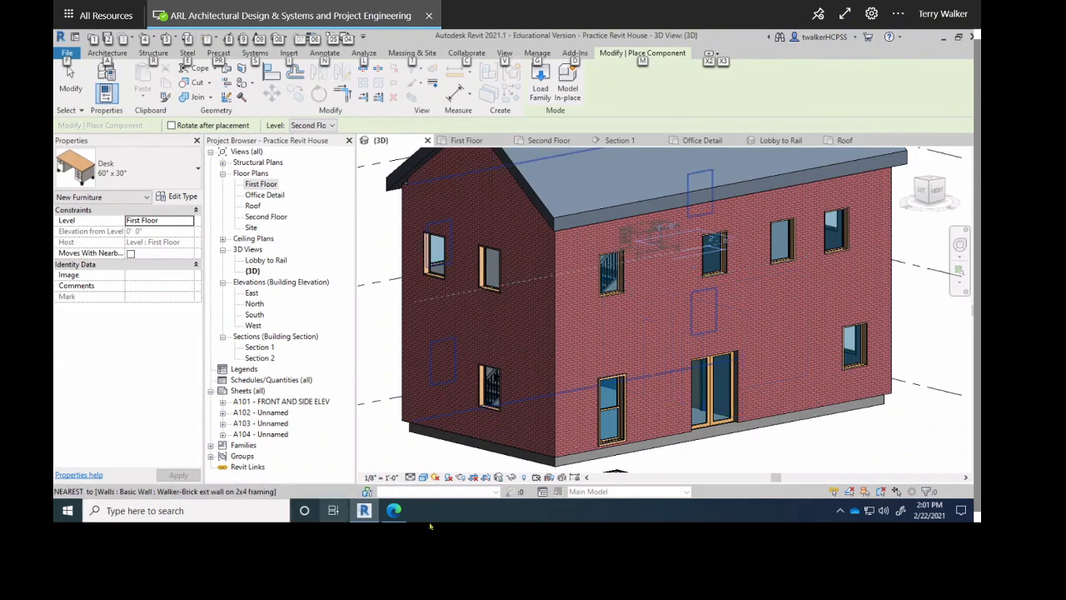
# Clear the ribbon key tips and cancel the desk placement without adding a desk.
pyautogui.press('alt')
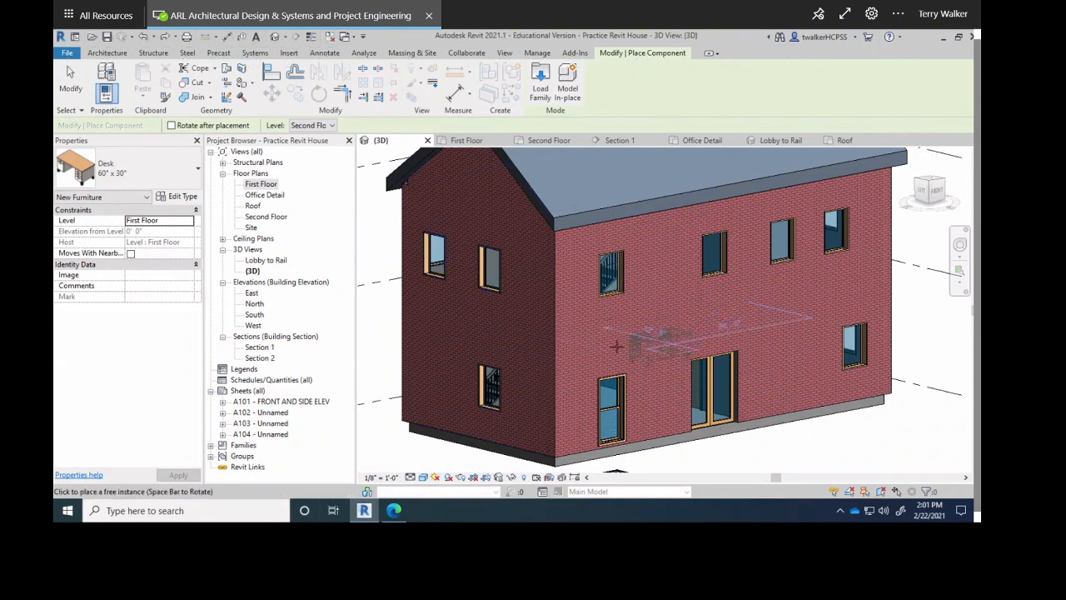
pyautogui.press('Escape')
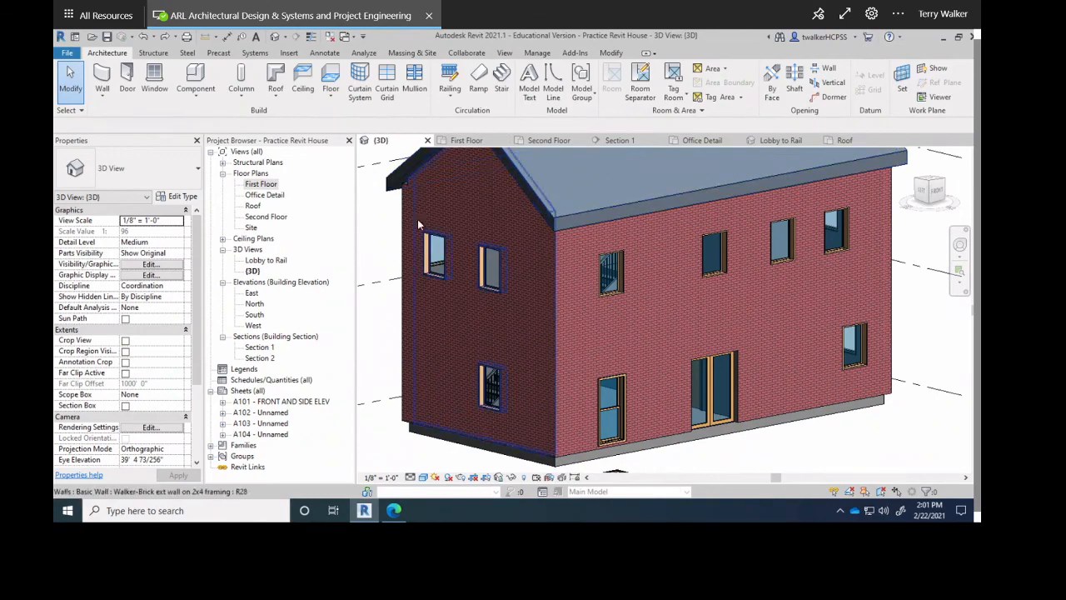
pyautogui.moveTo(533, 278); pyautogui.dragTo(443, 200, button='middle')
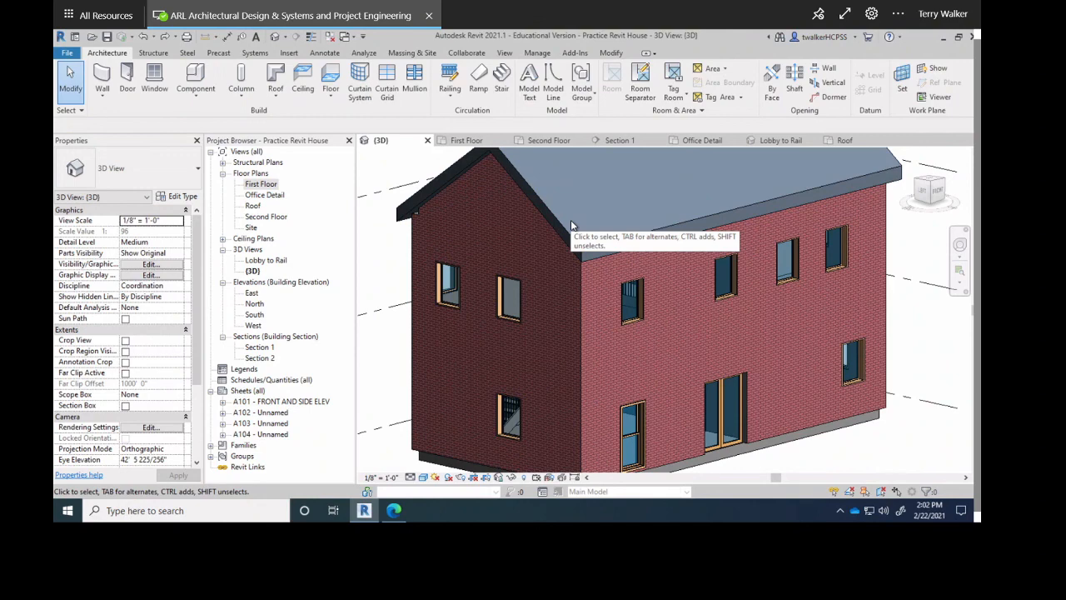
pyautogui.click(262, 197)
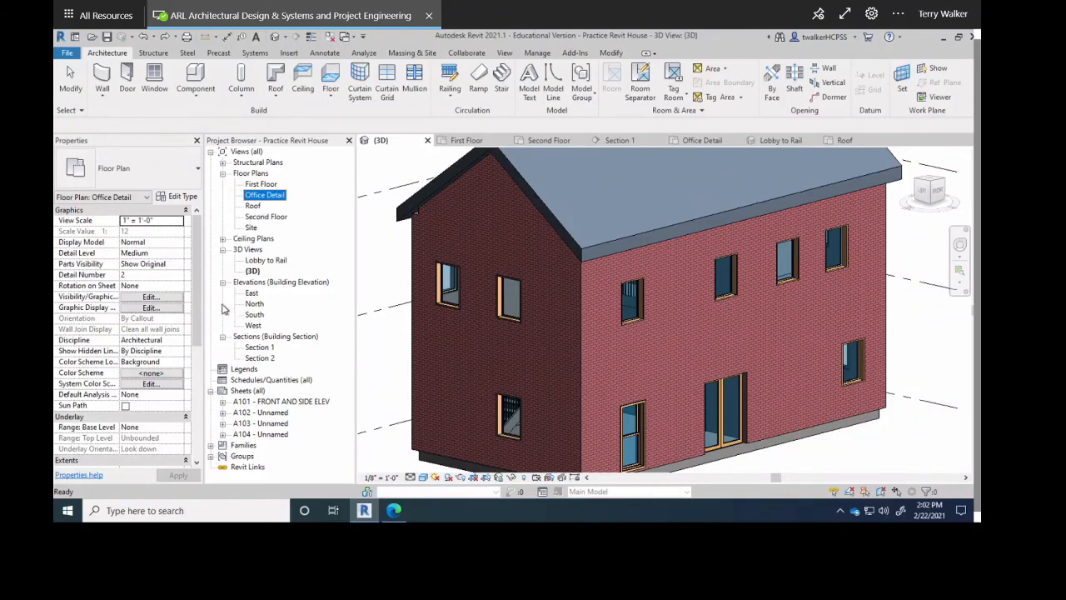
pyautogui.click(268, 263)
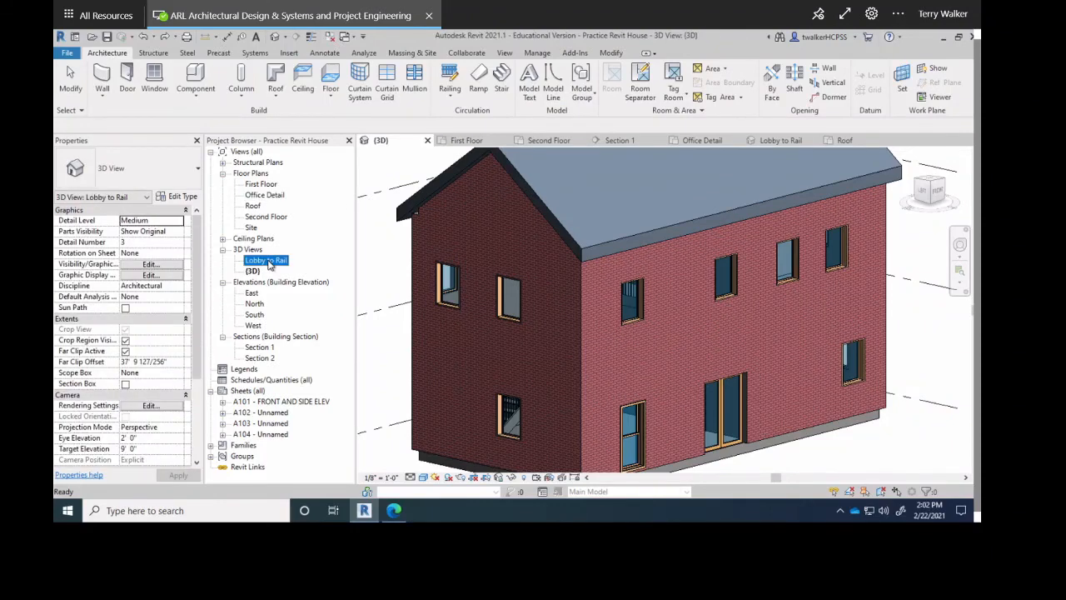
pyautogui.click(264, 348)
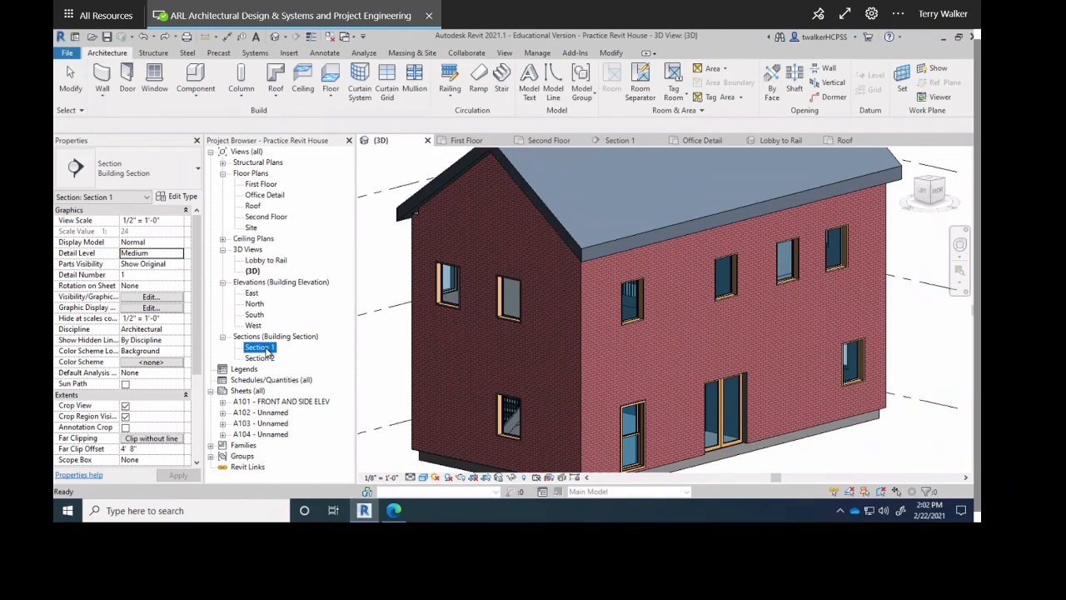
pyautogui.click(255, 391)
pyautogui.click(265, 403)
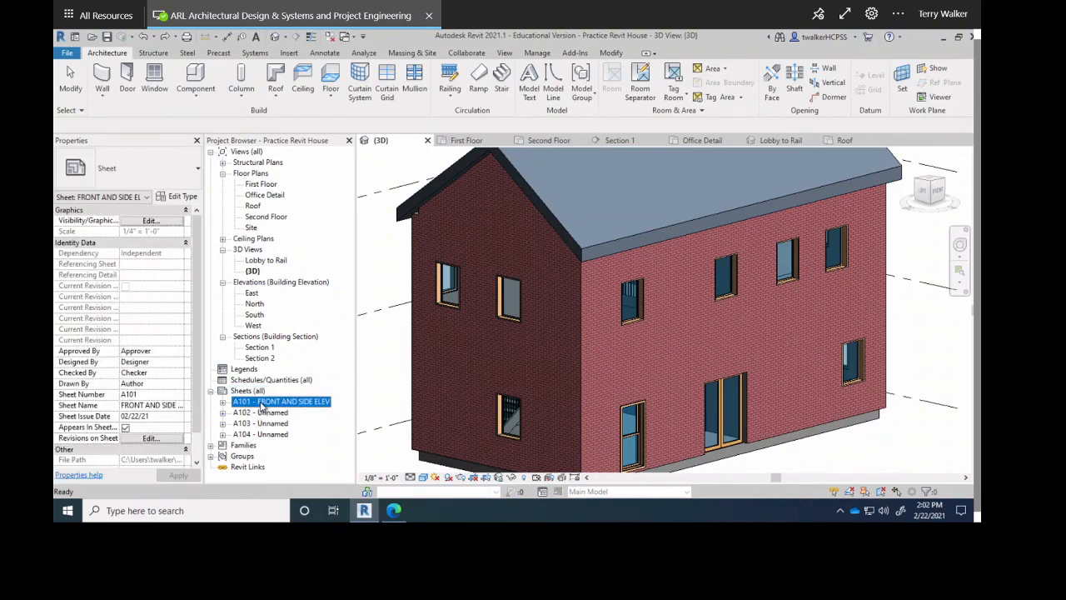
# Open sheet A101 - FRONT AND SIDE ELEV, leaving no viewport selected.
pyautogui.doubleClick(261, 403)
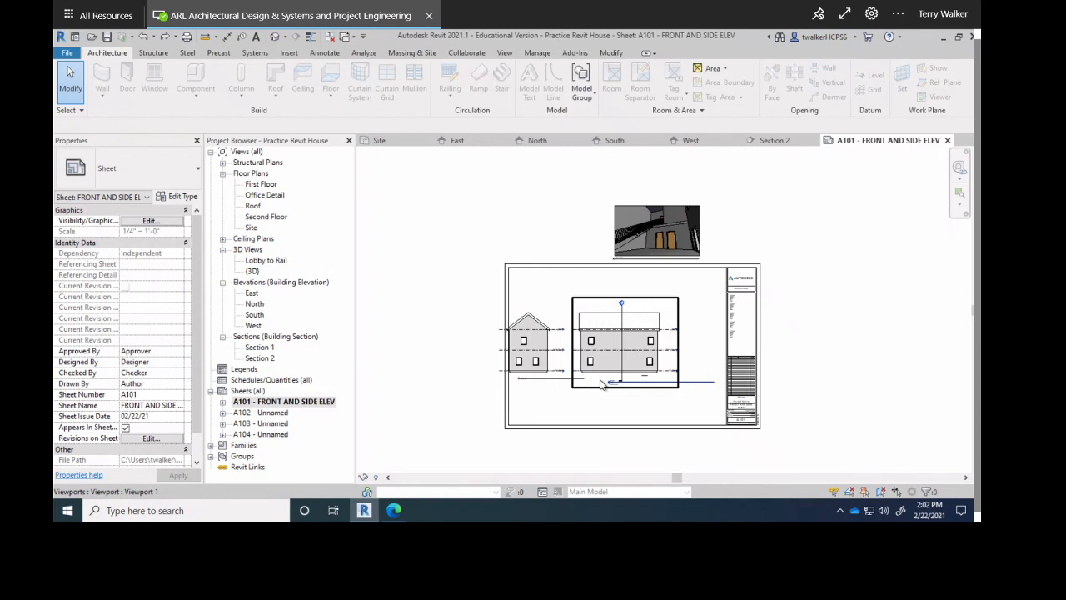
pyautogui.press('Escape')
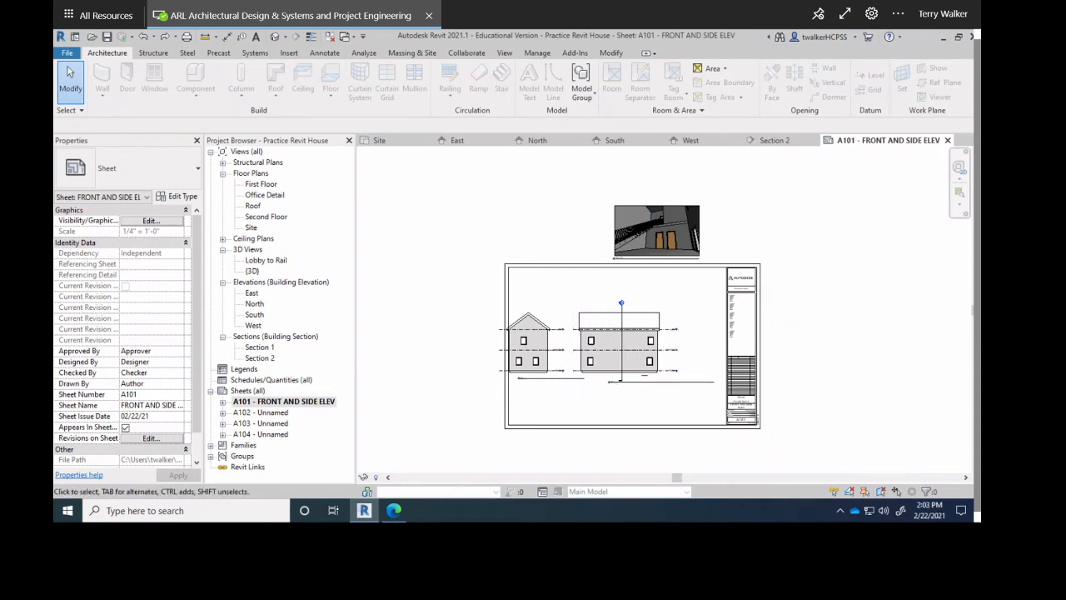